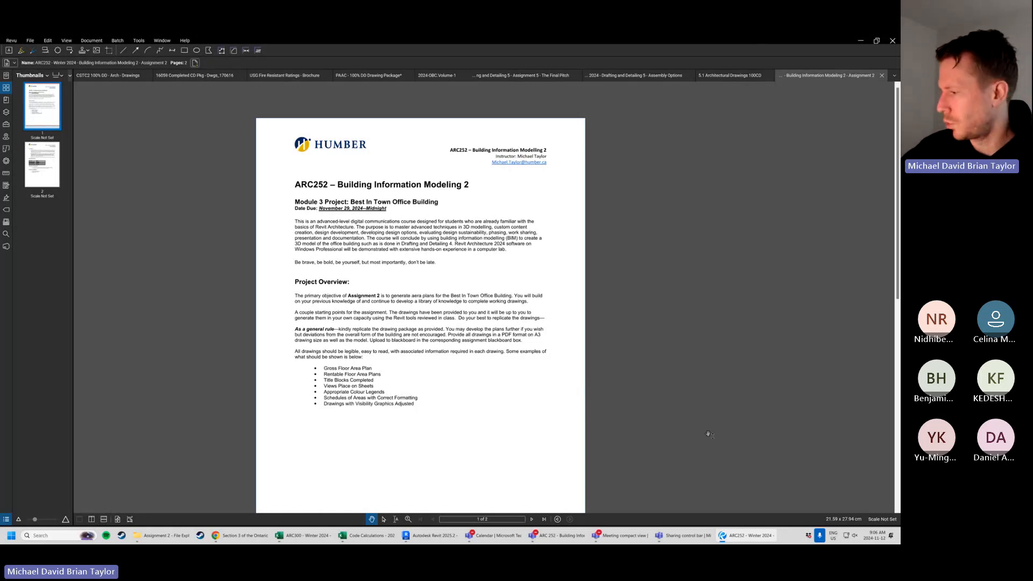
click(877, 537)
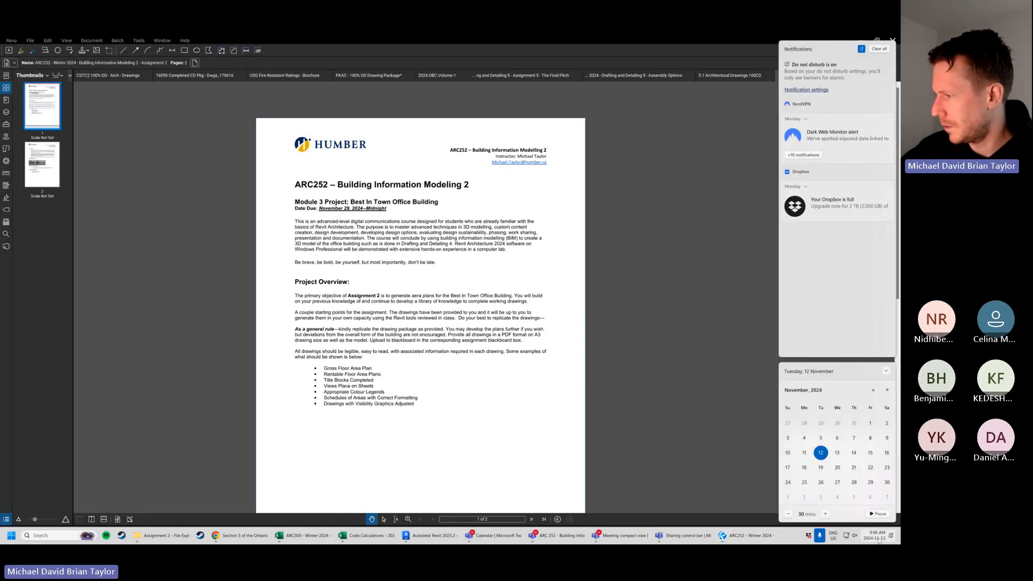
click(447, 397)
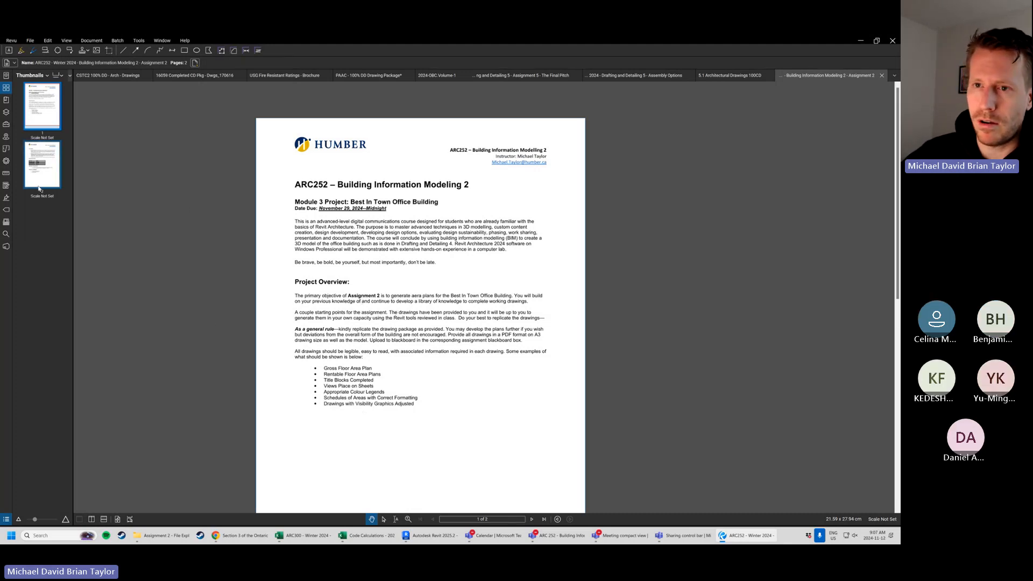
Review the deliverables, assessment criteria and submission requirements on page 2 of the Assignment 2 brief.
scroll(458, 170, down, 3)
drag(429, 146, 427, 156)
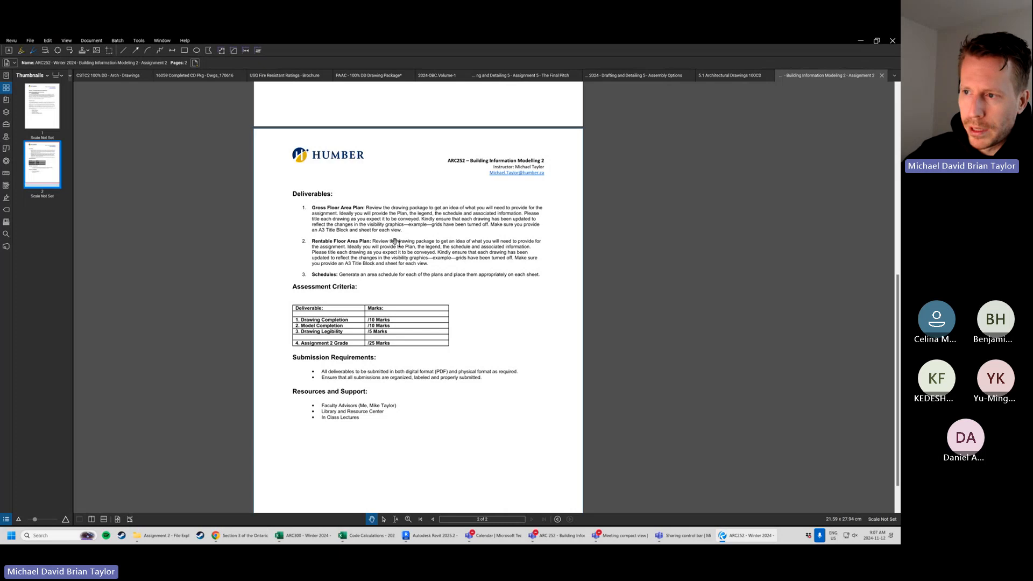
scroll(395, 242, up, 3)
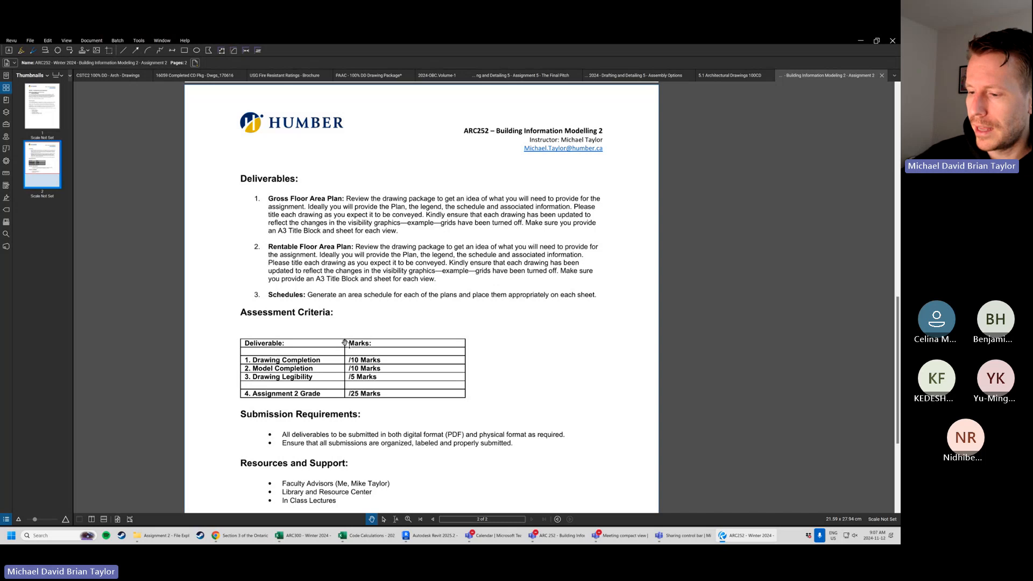
Open the office building reference drawing set PDF from the Assignment 2 folder.
mouse_move(163, 538)
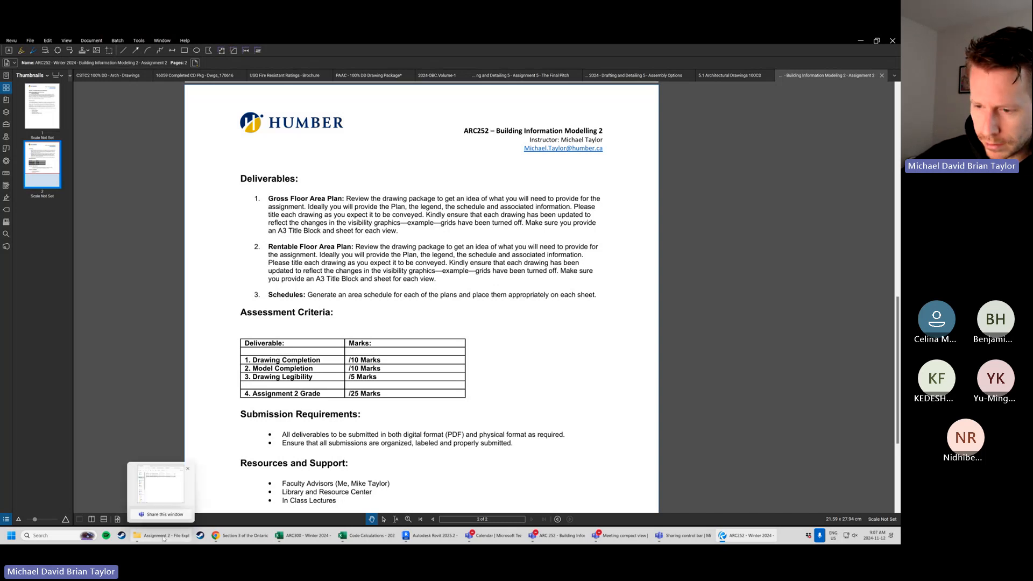
click(170, 495)
click(172, 244)
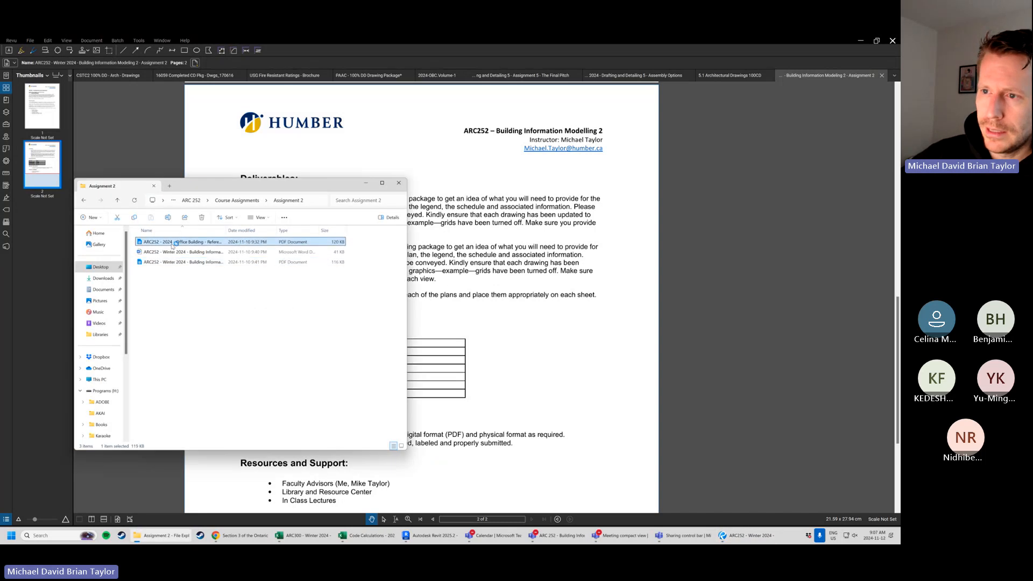
double_click(172, 243)
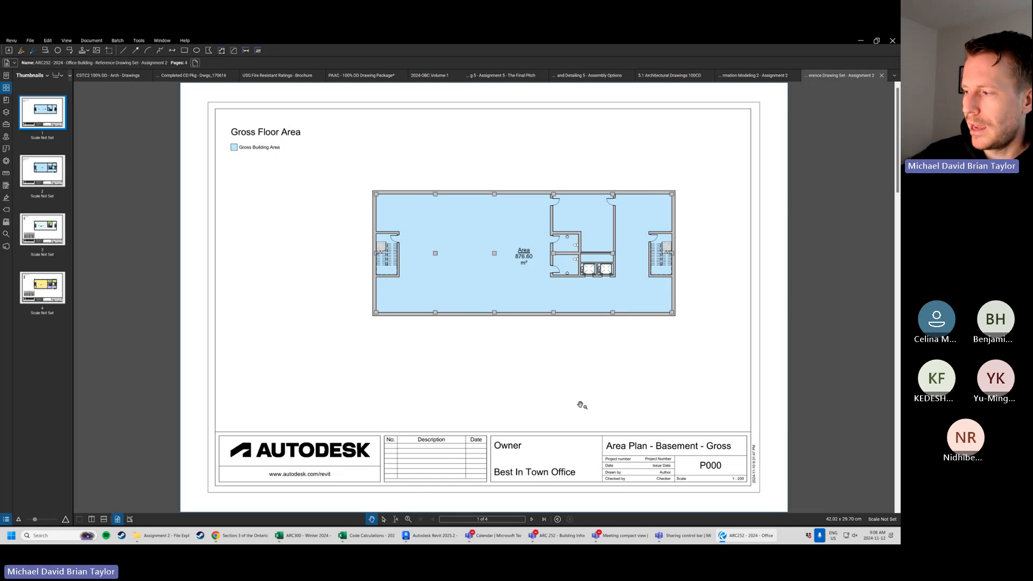
Examine the basement gross area plan on sheet P000, including the exterior wall boundary at its lower-left corner.
drag(581, 405, 577, 403)
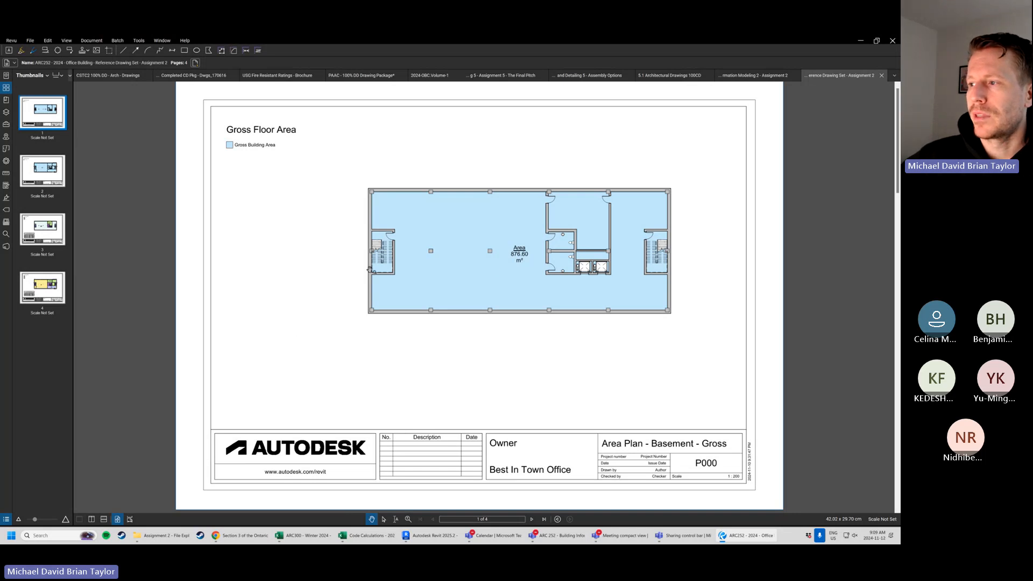
drag(369, 269, 352, 287)
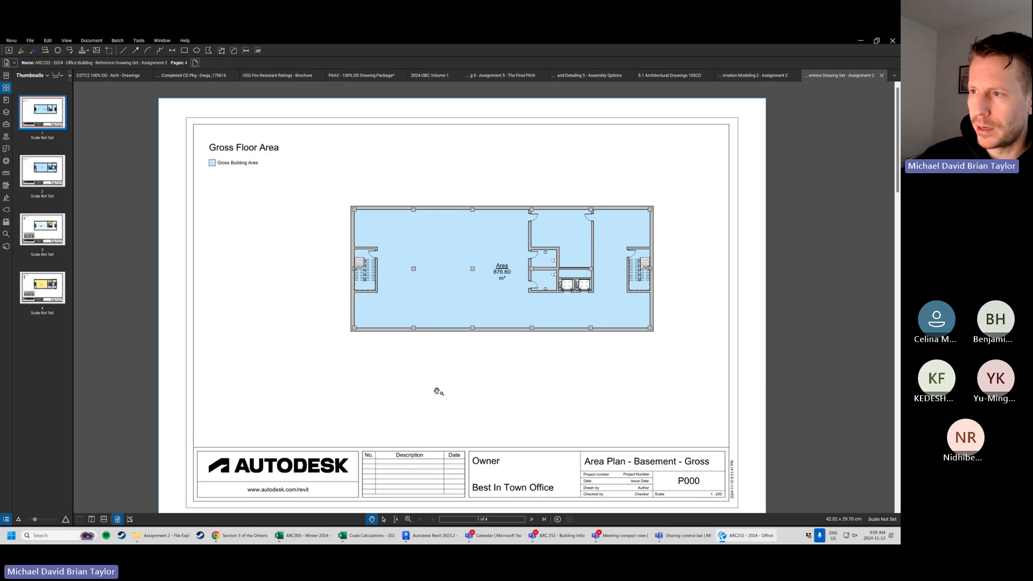
scroll(392, 333, up, 3)
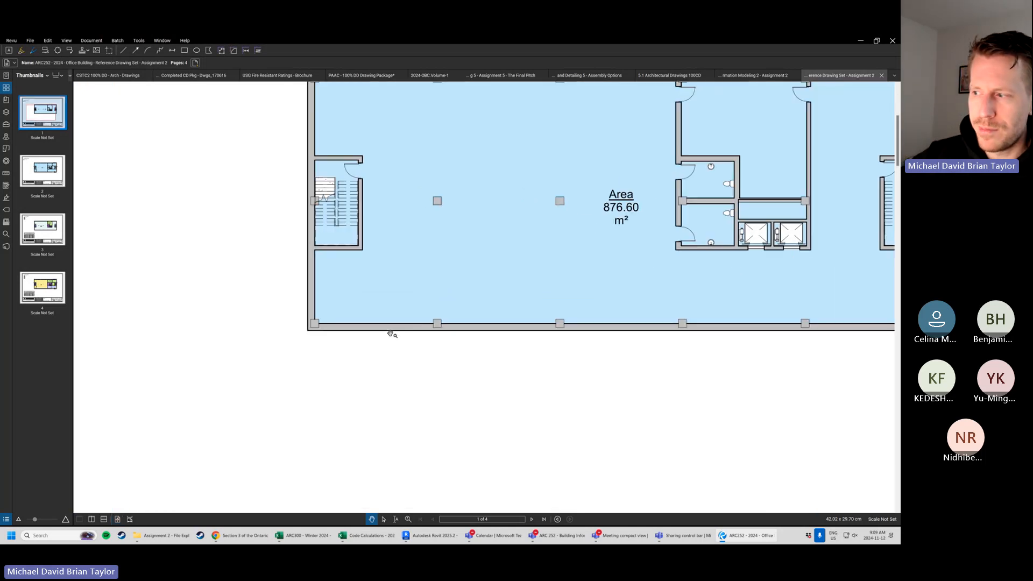
scroll(317, 311, up, 2)
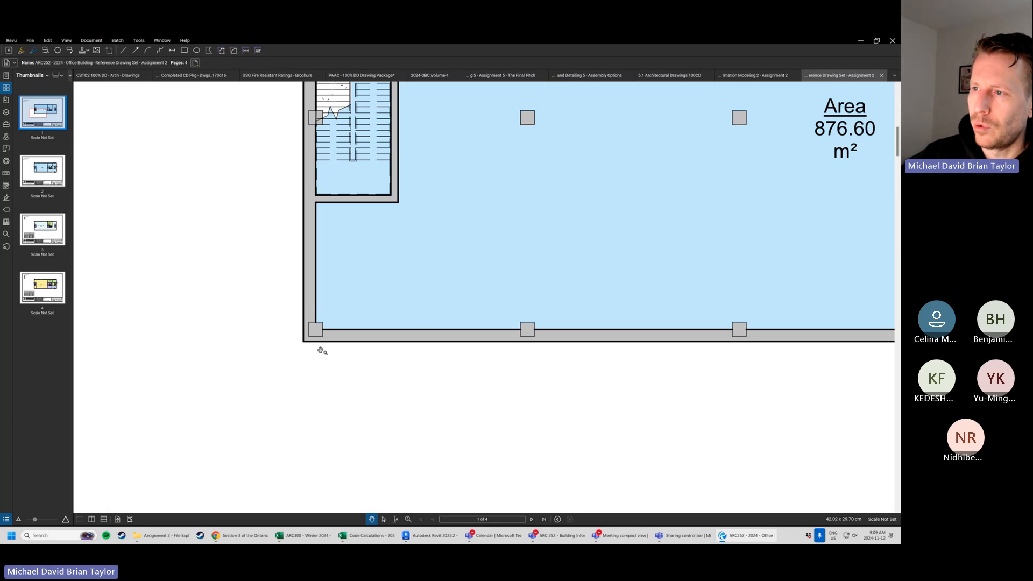
scroll(334, 321, down, 2)
scroll(299, 276, down, 2)
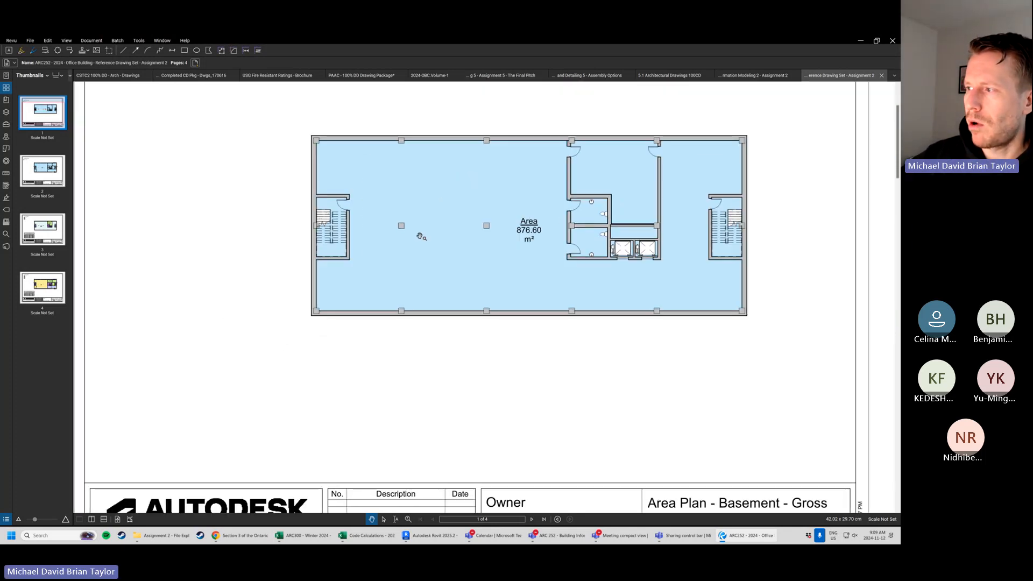
scroll(430, 317, down, 1)
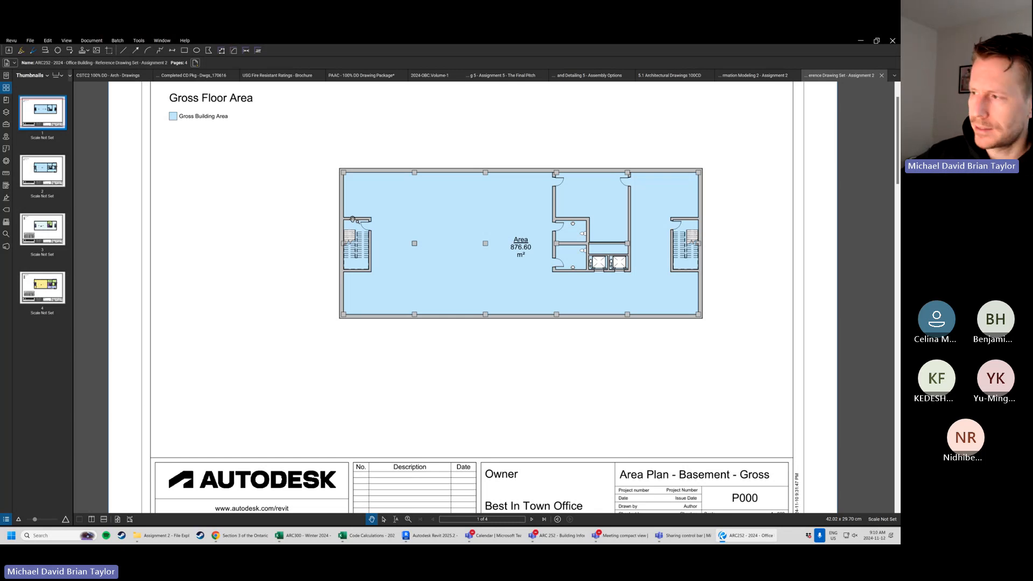
scroll(404, 257, down, 2)
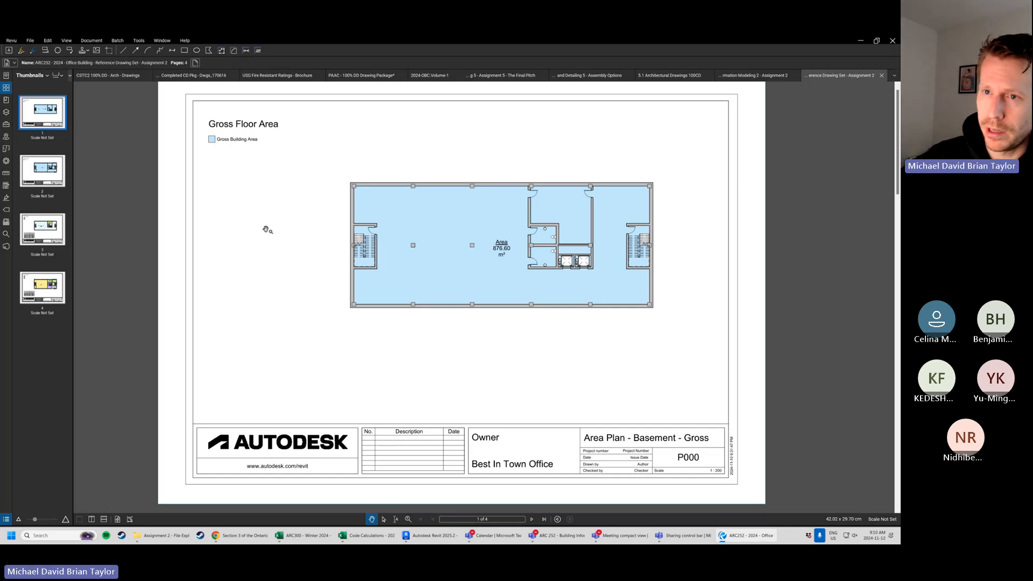
Compare the plan placement on the basement sheet P000 and the ground floor sheet P001 by alternating between them.
click(52, 174)
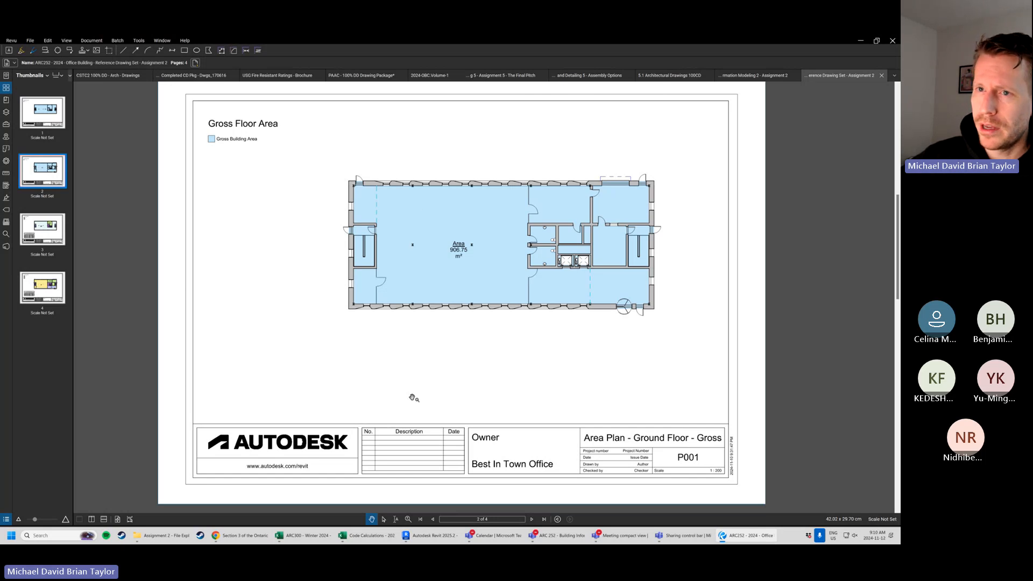
click(37, 115)
click(43, 176)
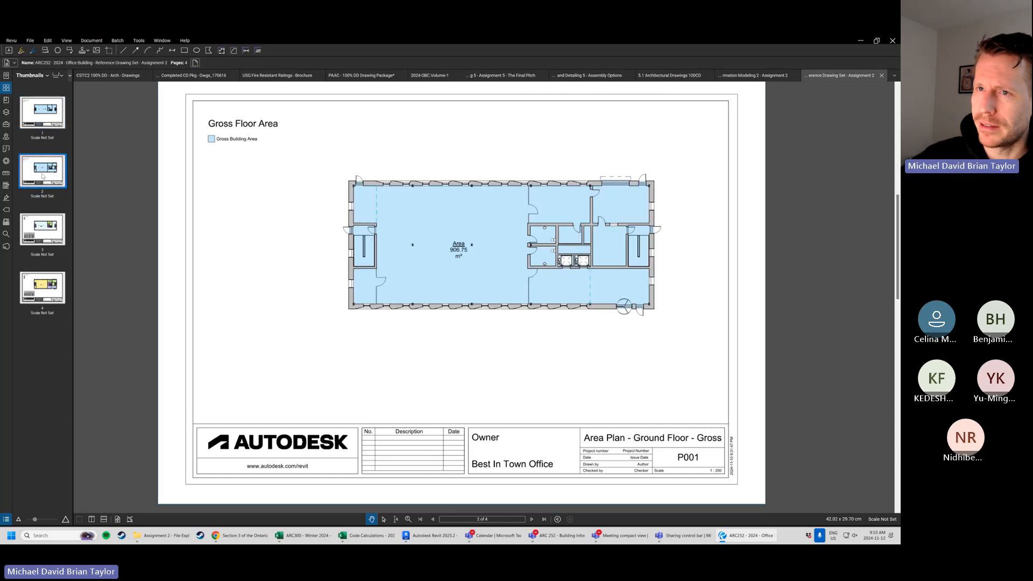
click(42, 116)
click(43, 171)
click(43, 118)
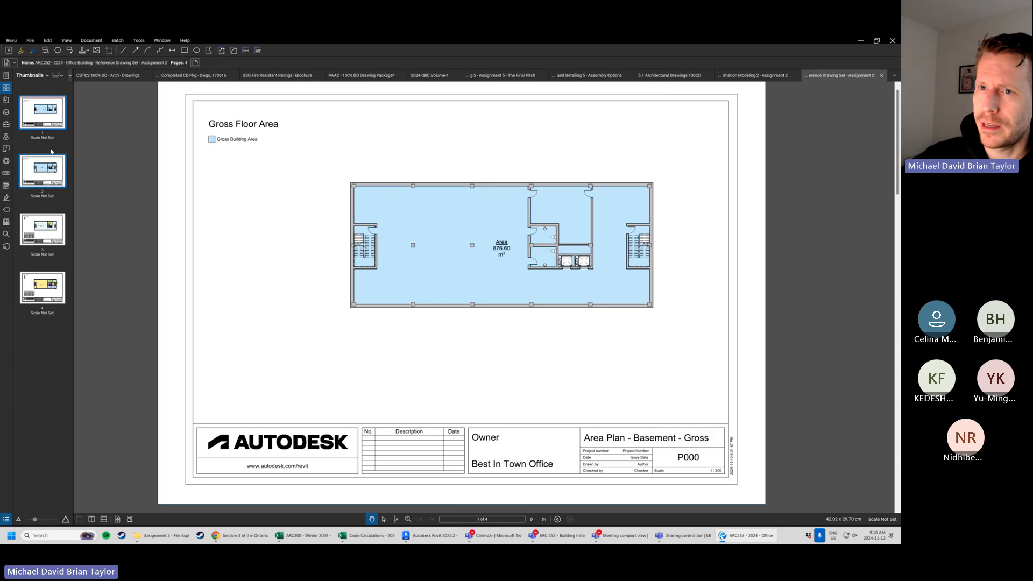
click(46, 168)
click(42, 116)
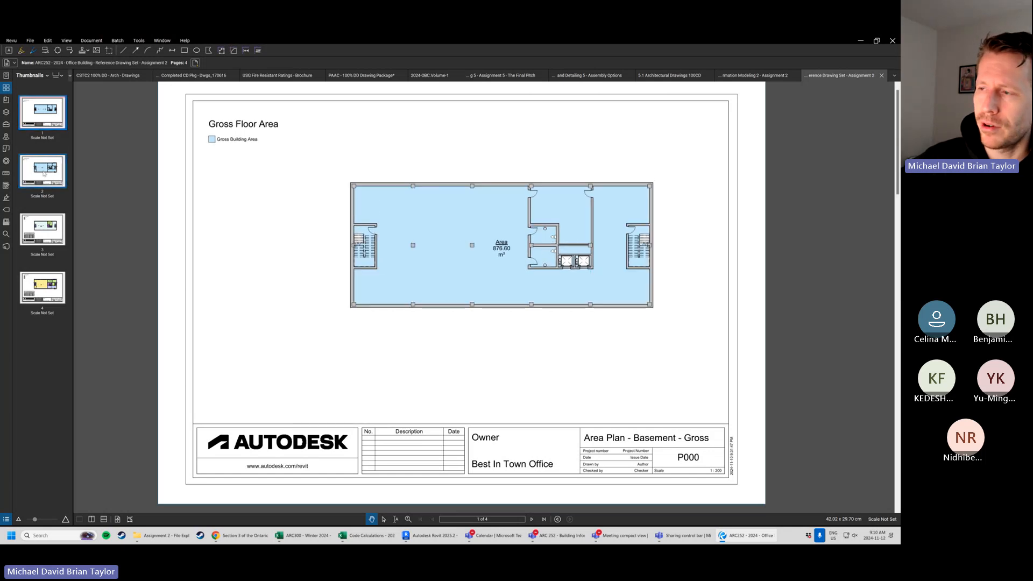
click(45, 173)
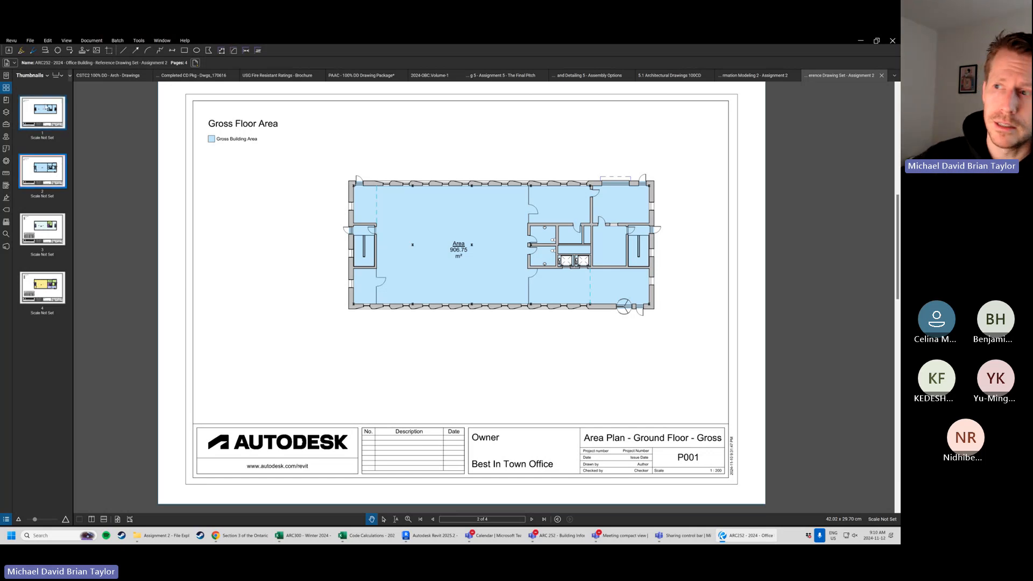
click(42, 112)
click(43, 170)
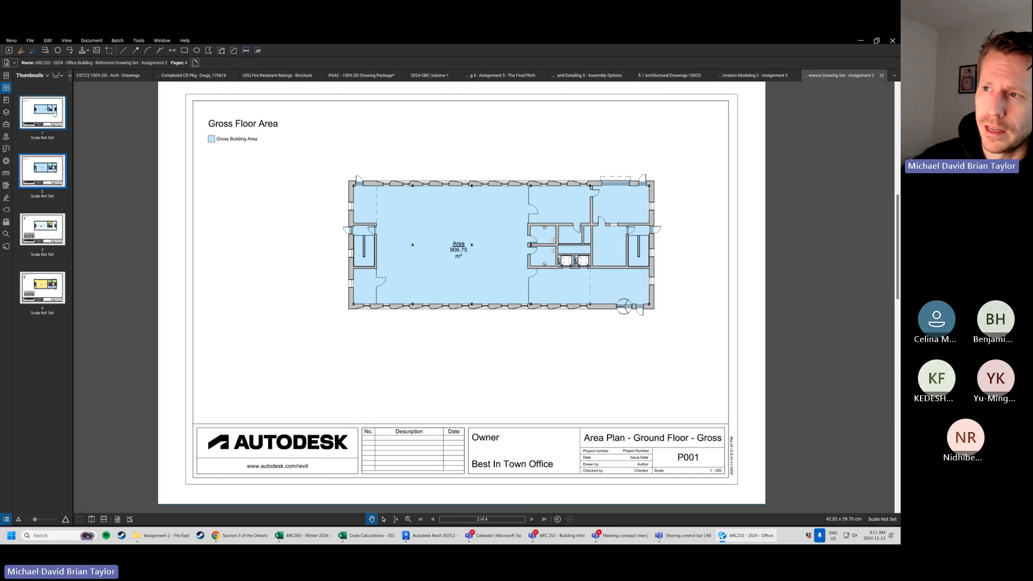
click(54, 113)
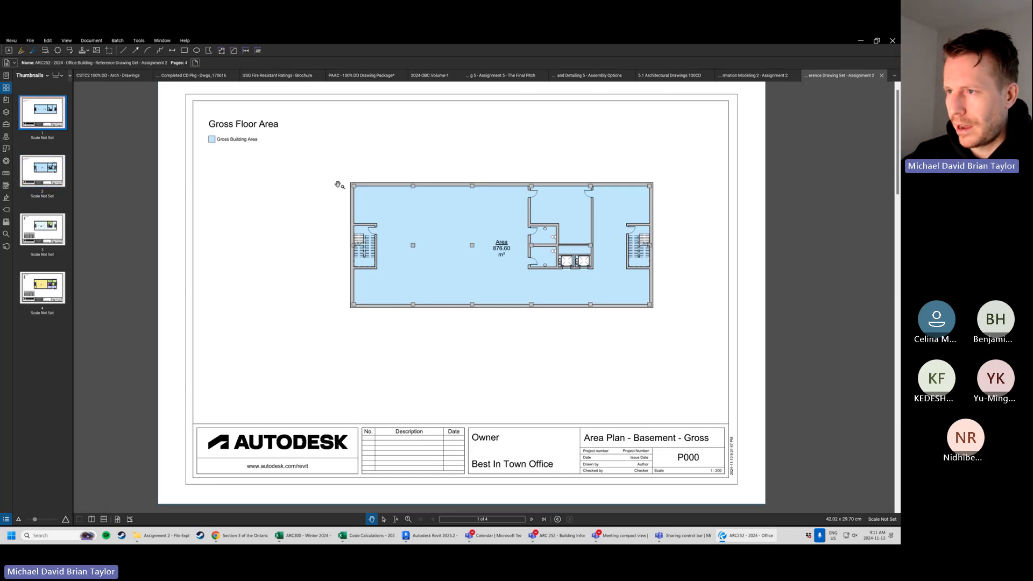
Take a snapshot of the basement plan, paste it onto sheet P000 and move the copy so it is offset from the original.
key(g)
drag(333, 164, 677, 327)
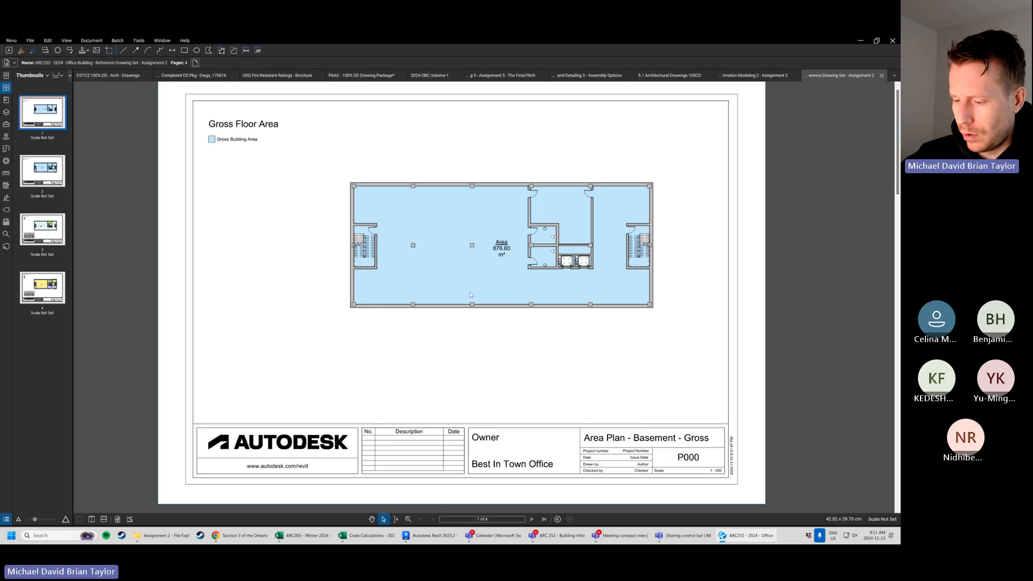
key(ctrl+v)
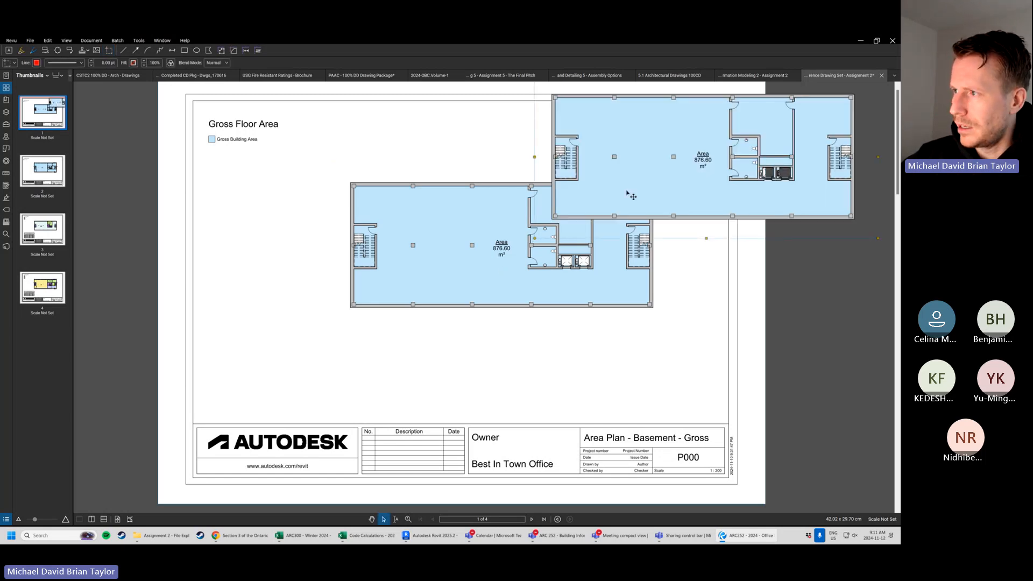
drag(639, 159, 343, 259)
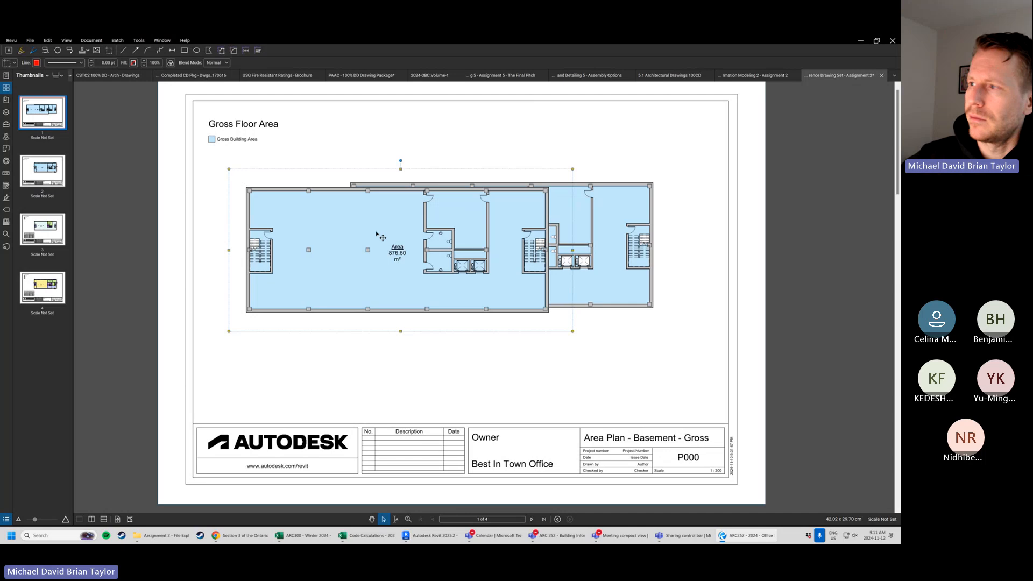
Draw a rectangle over the original basement plan and give it a white fill and white line to mask it.
key(r)
drag(339, 156, 674, 333)
click(158, 63)
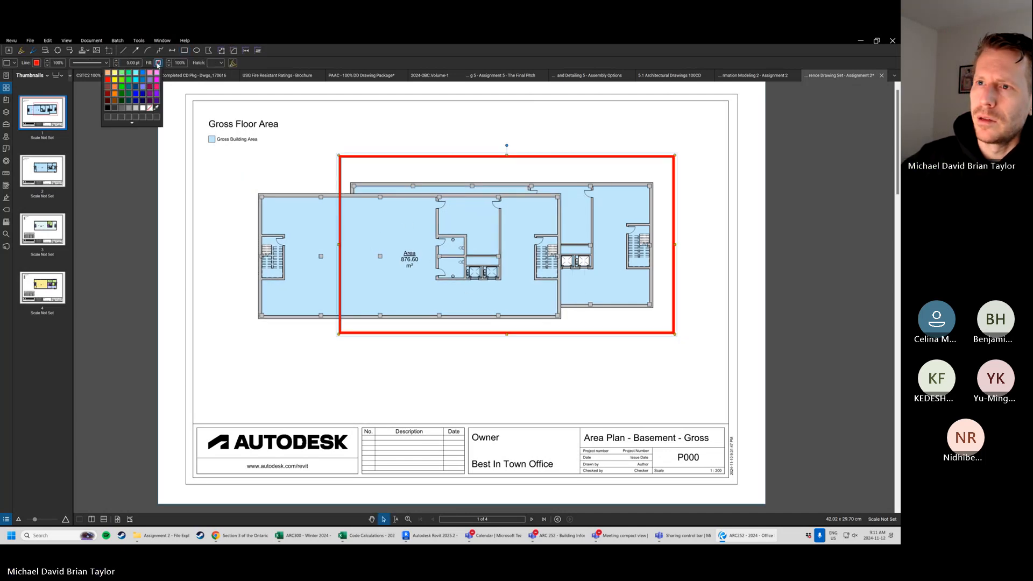
click(144, 108)
click(36, 63)
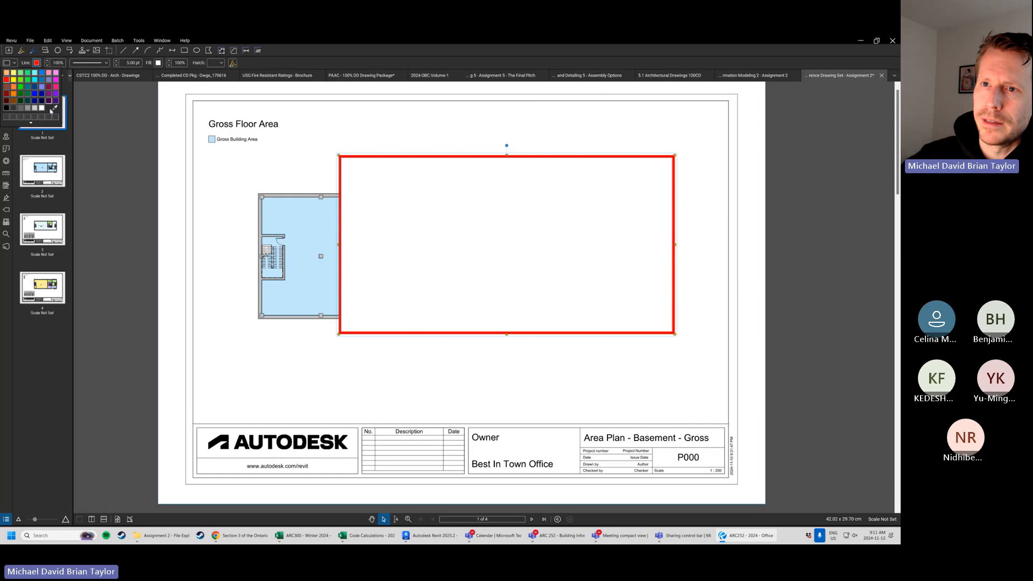
click(43, 109)
key(Delete)
Bring the pasted basement plan in front of the white rectangle and shift it toward the sheet's lower left.
click(306, 267)
right_click(304, 266)
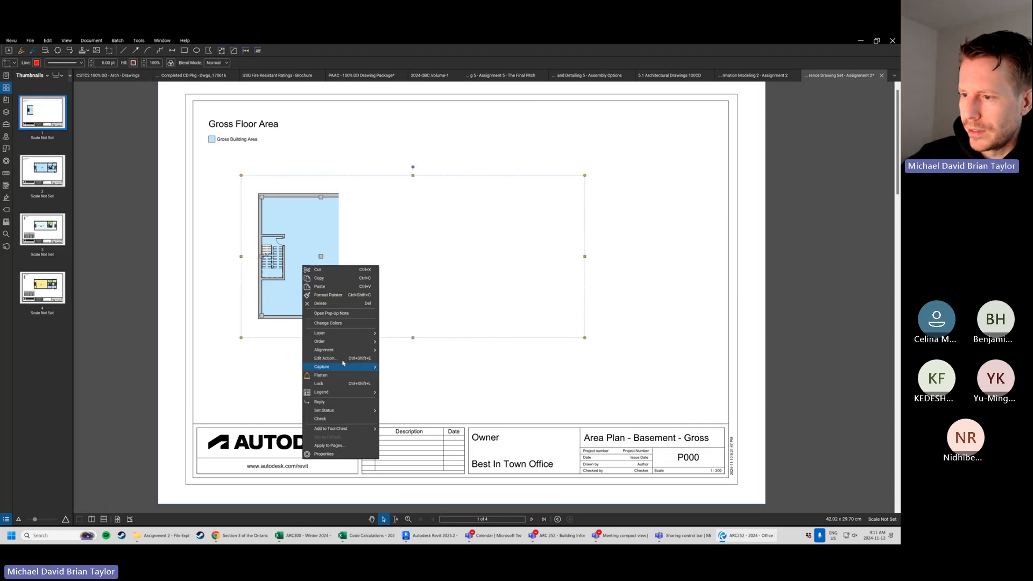
mouse_move(346, 342)
click(424, 343)
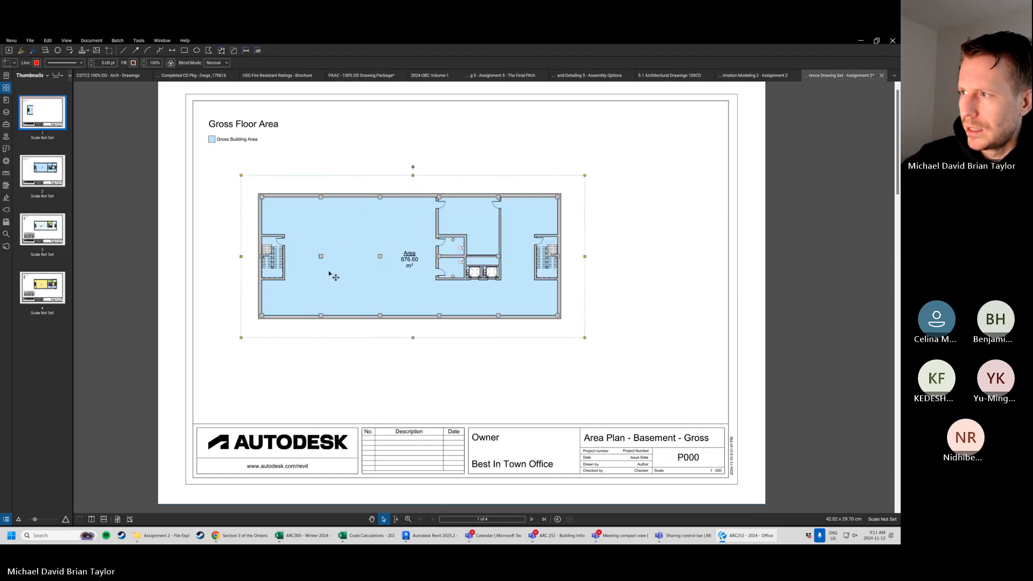
drag(329, 257, 312, 294)
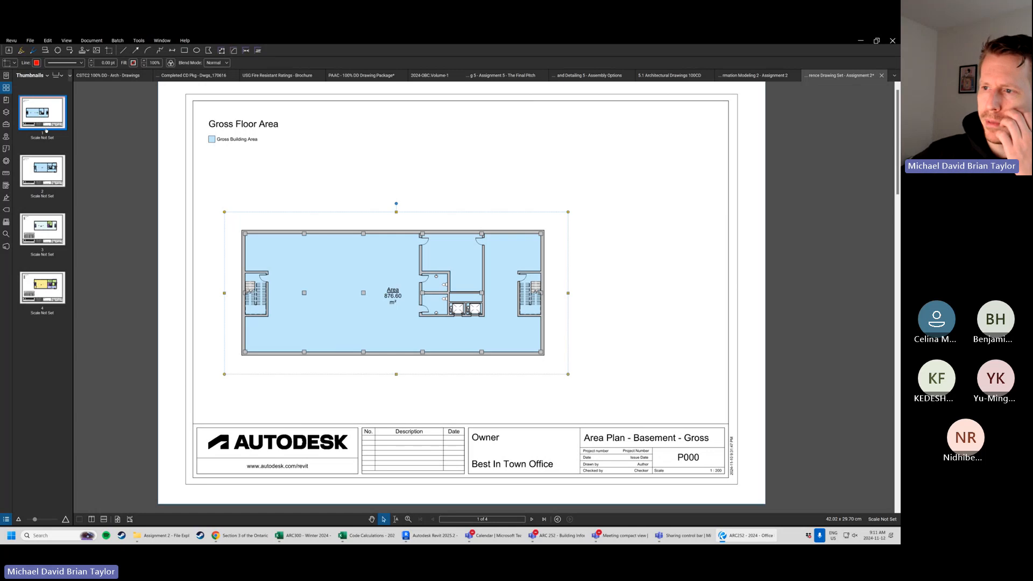
Compare the shifted basement plan on P000 with the ground floor plan on P001 to examine their misalignment between sheets.
click(51, 168)
click(45, 120)
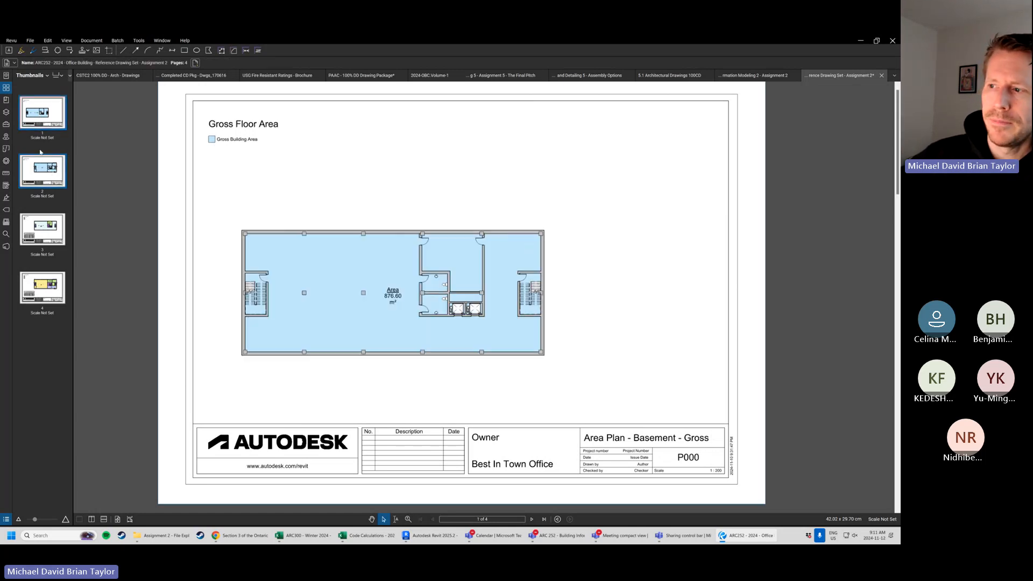
click(41, 165)
click(43, 119)
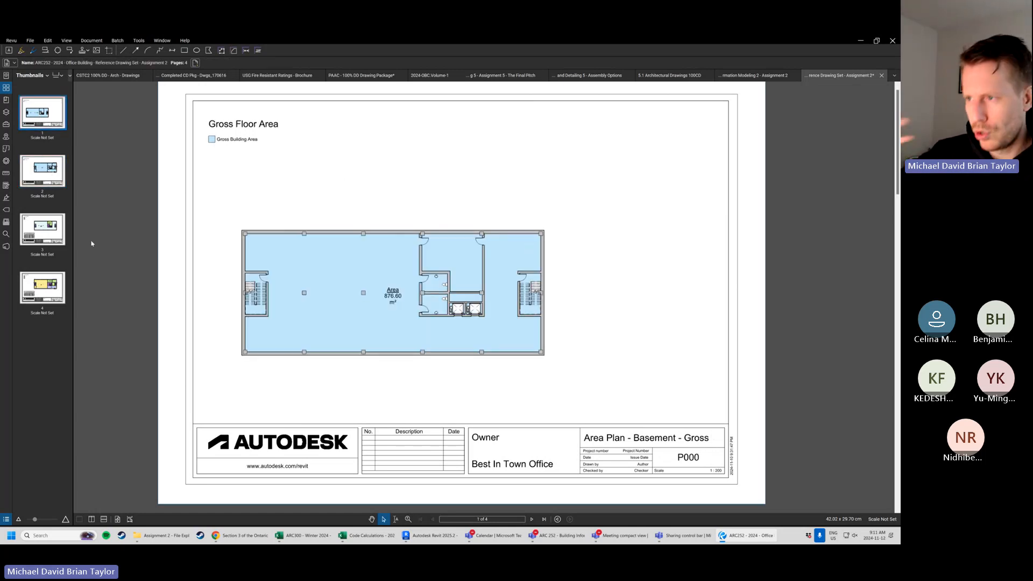
click(57, 173)
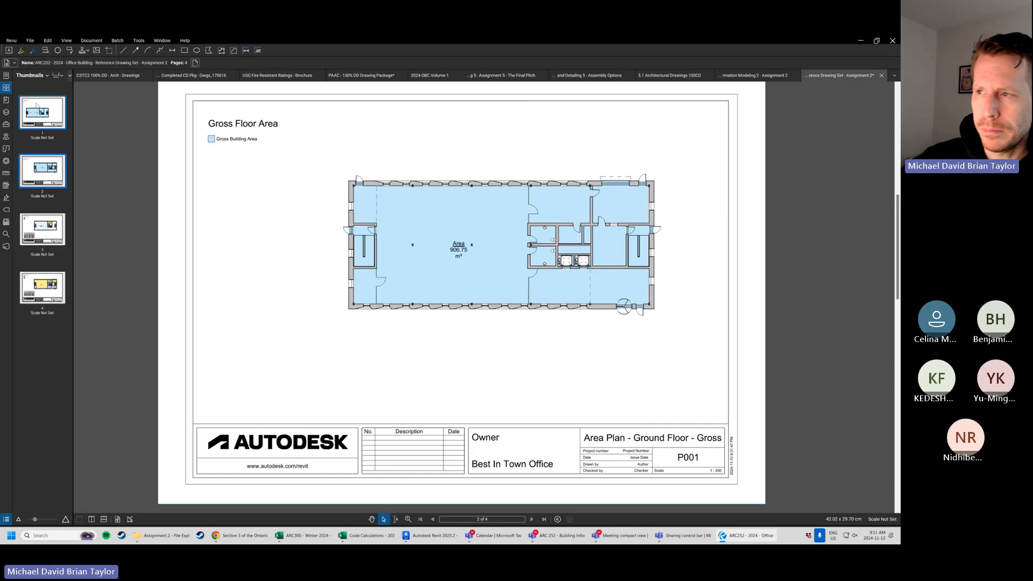
click(43, 116)
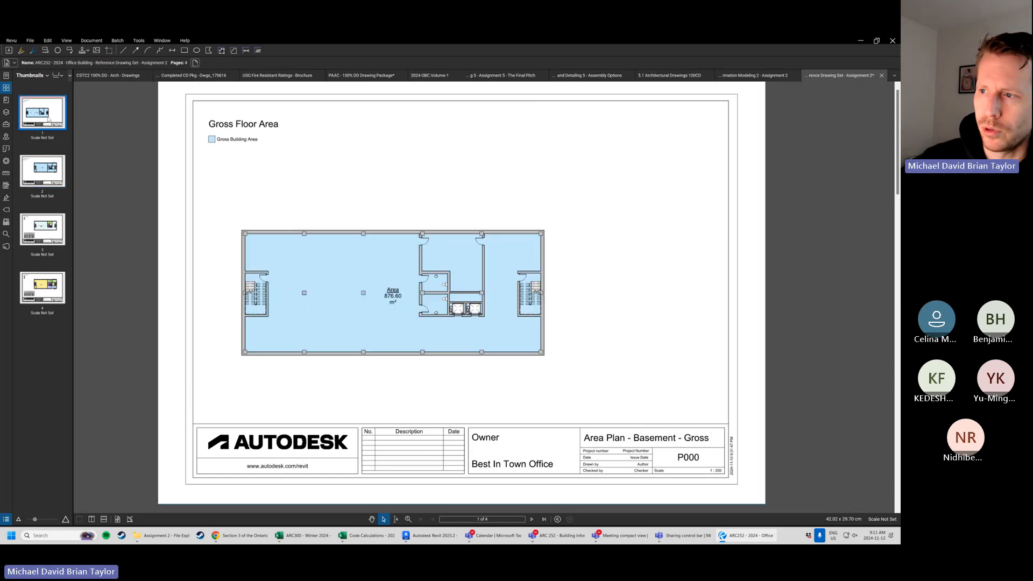
Delete the pasted basement plan and the white masking rectangle from sheet P000.
click(376, 294)
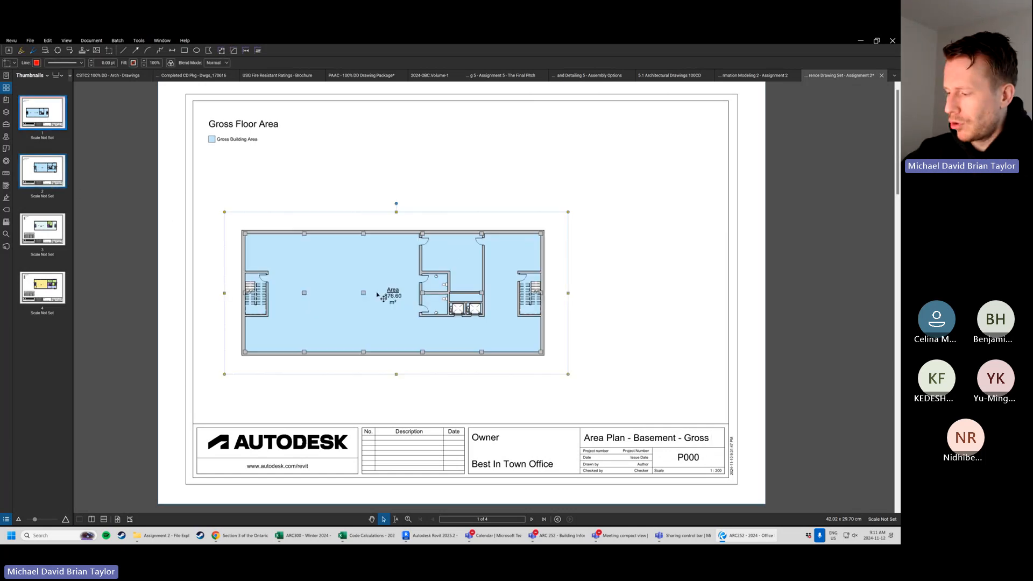
key(Delete)
click(426, 238)
key(Delete)
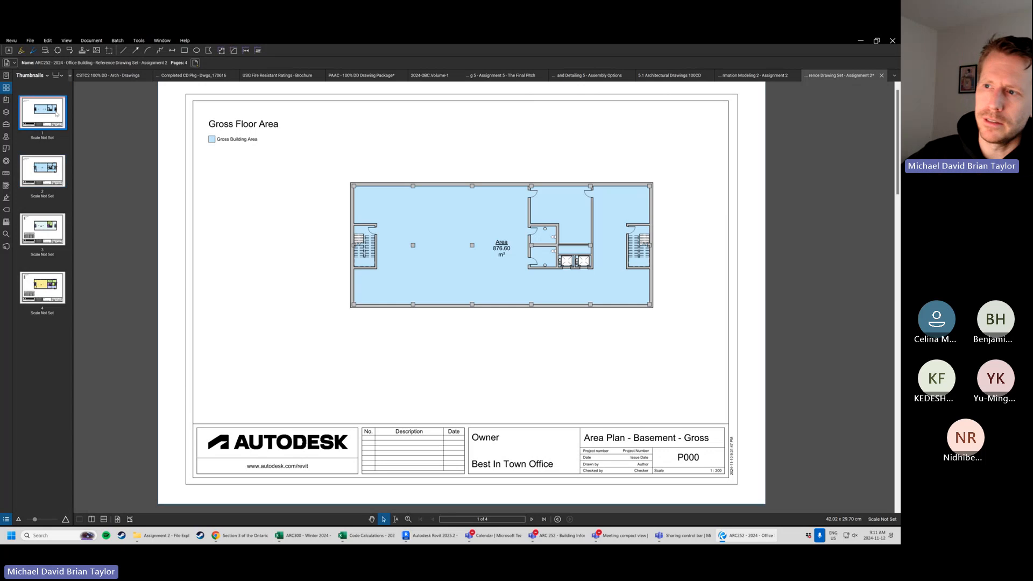
On sheet P010, draw a revision cloud around the area label of each of the two basement stairs.
click(48, 175)
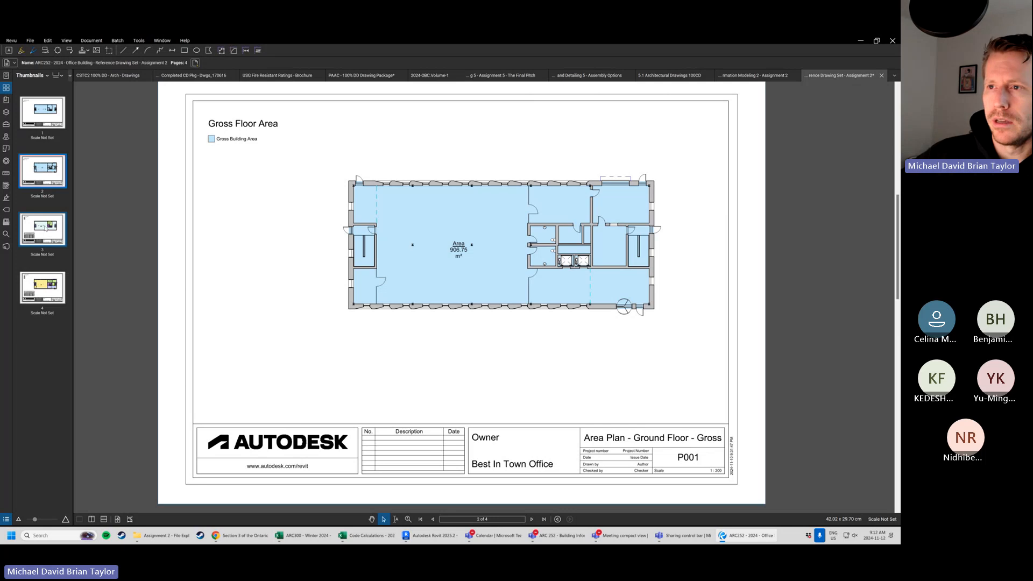
click(45, 231)
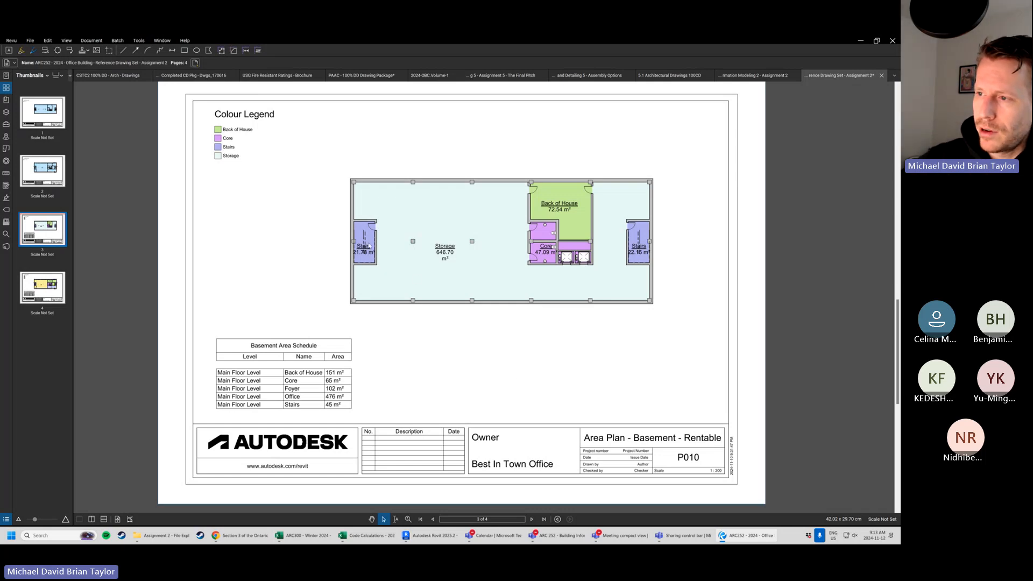
key(c)
drag(341, 240, 395, 269)
key(c)
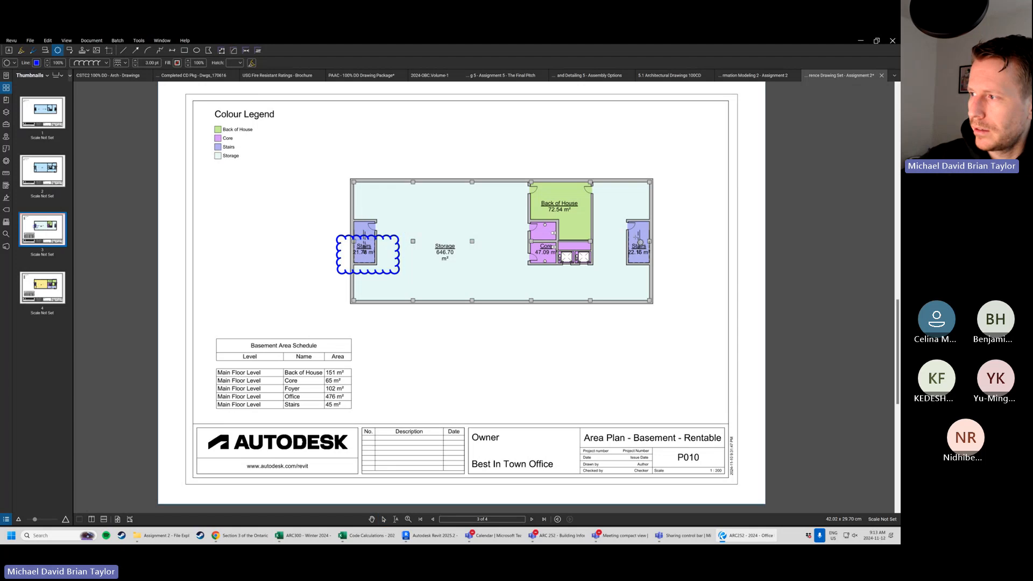
drag(619, 238, 664, 267)
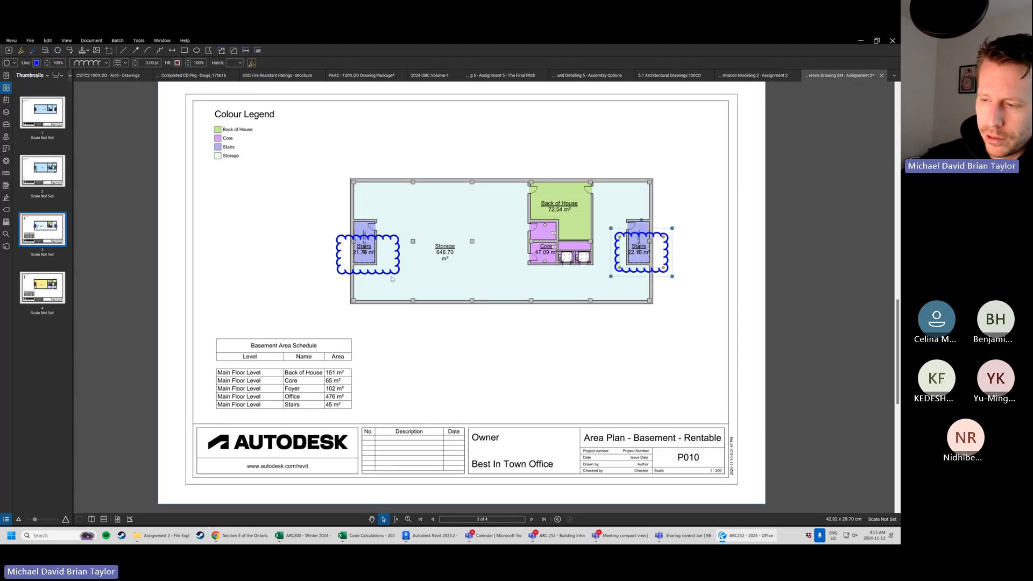
Draw an arrow from each stair cloud to the Stairs row of the Basement Area Schedule.
key(a)
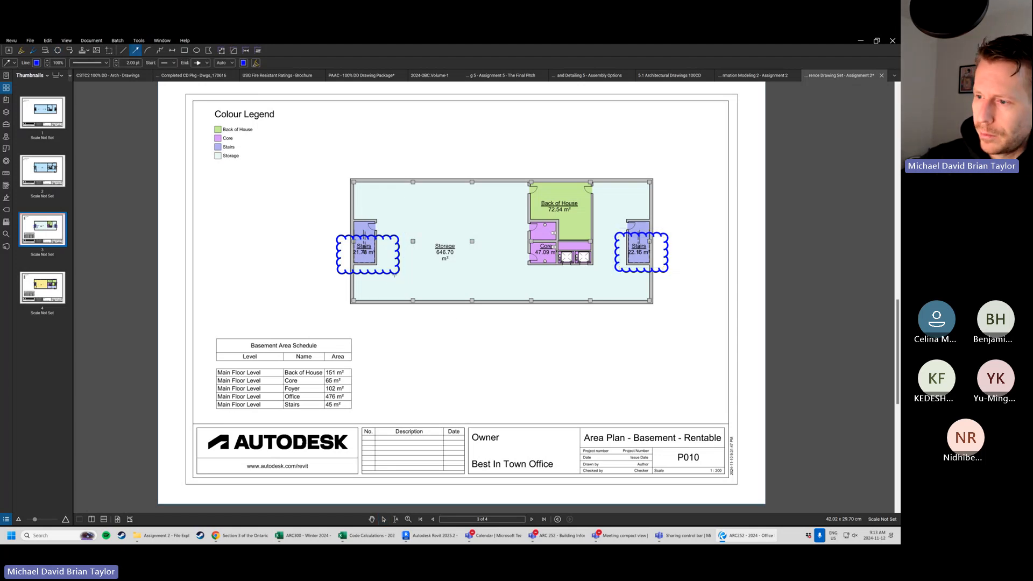
drag(402, 271, 347, 403)
key(a)
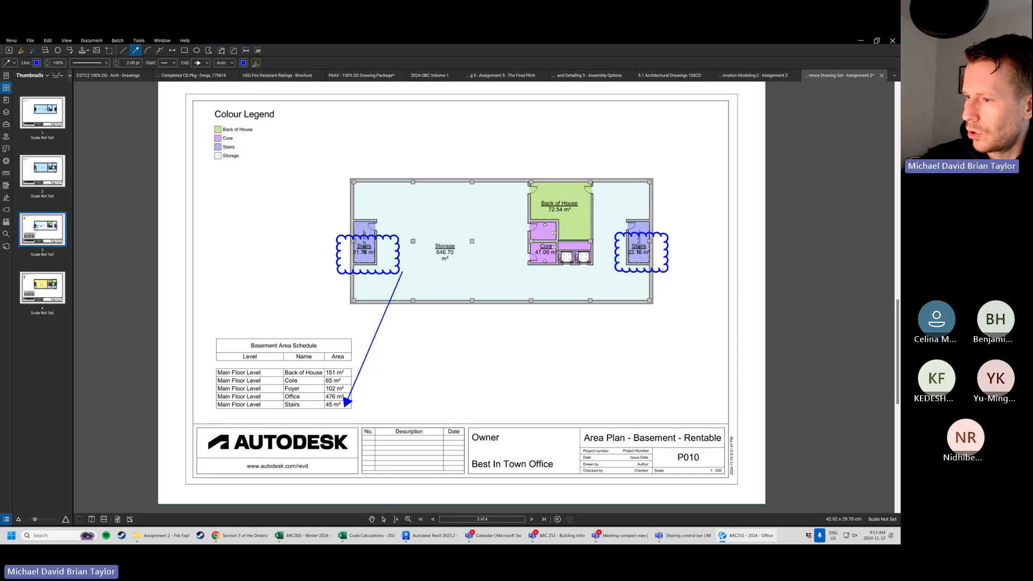
mouse_move(662, 272)
mouse_down()
mouse_move(337, 410)
mouse_move(345, 407)
mouse_up()
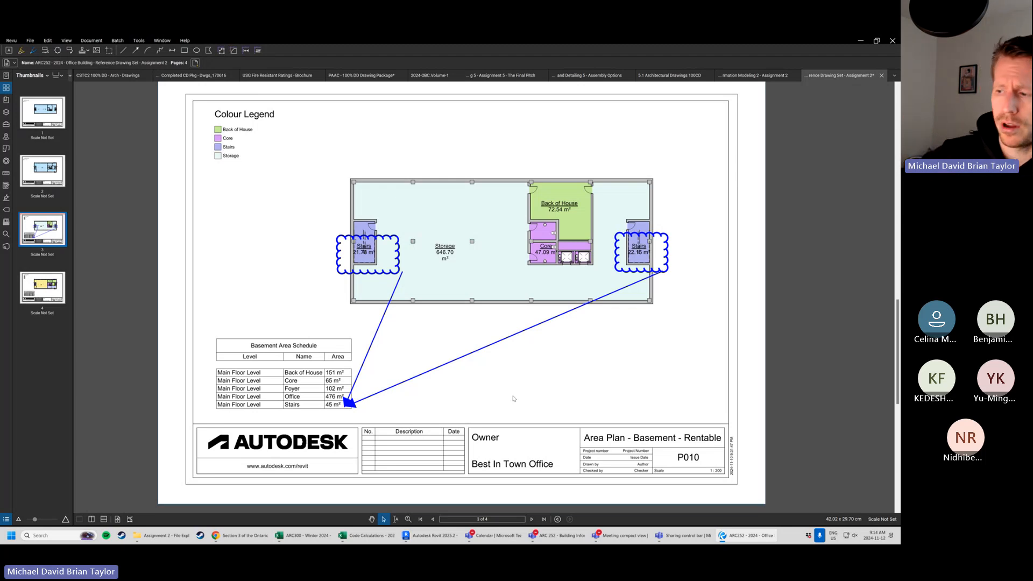
Delete both arrows and both stair clouds from sheet P010.
click(501, 343)
key(Delete)
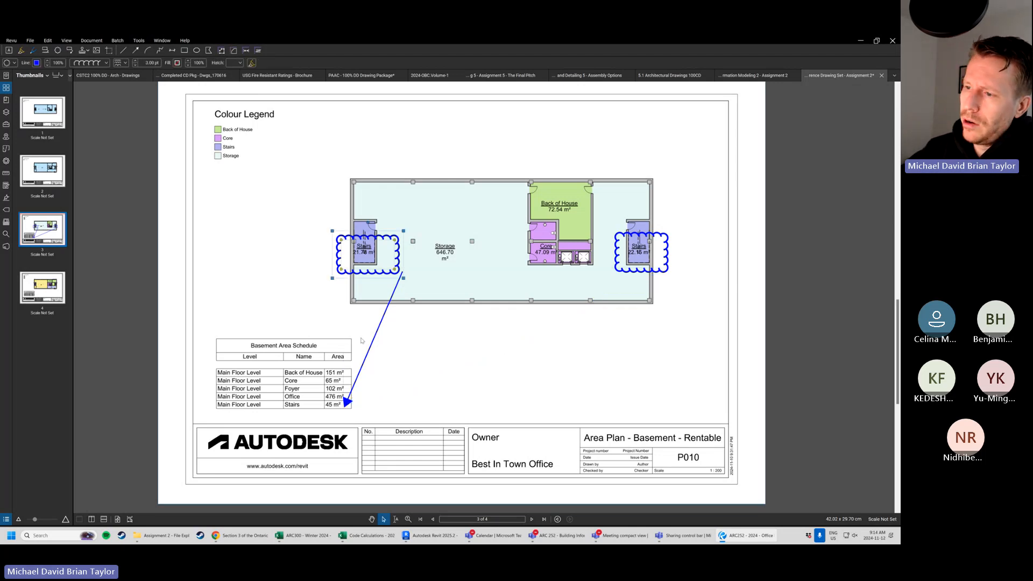
click(380, 328)
key(Delete)
click(389, 274)
key(Delete)
click(669, 259)
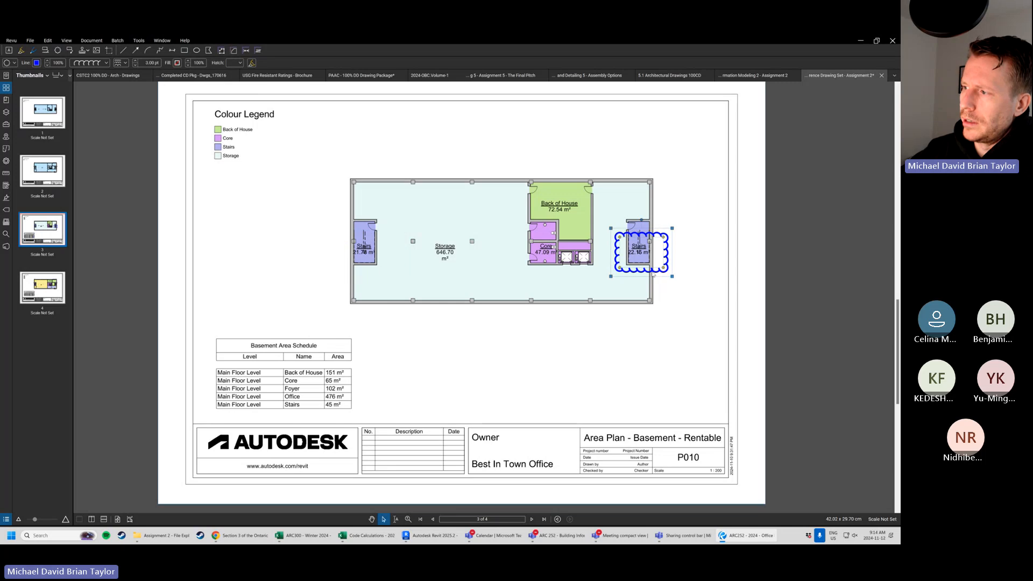
key(Delete)
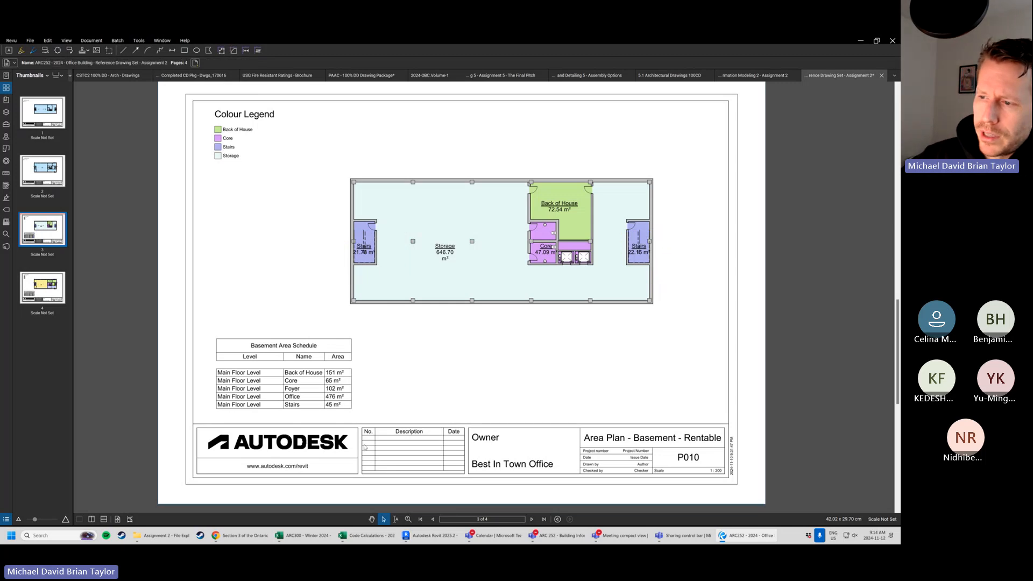
Compare the area schedule on sheet P010 with the one on P011, checking their titles and listed levels.
scroll(354, 302, up, 2)
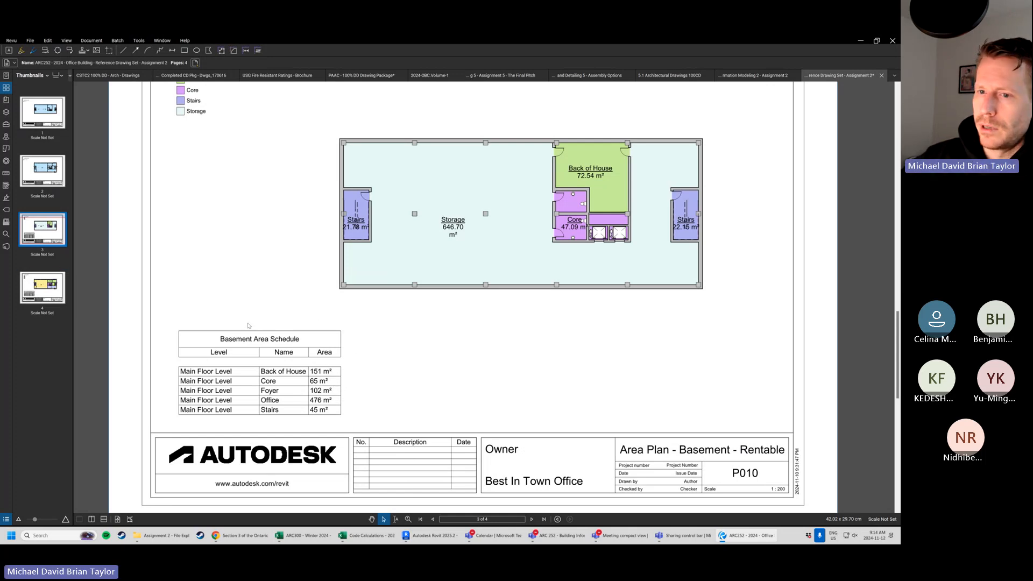
middle_drag(269, 401, 283, 400)
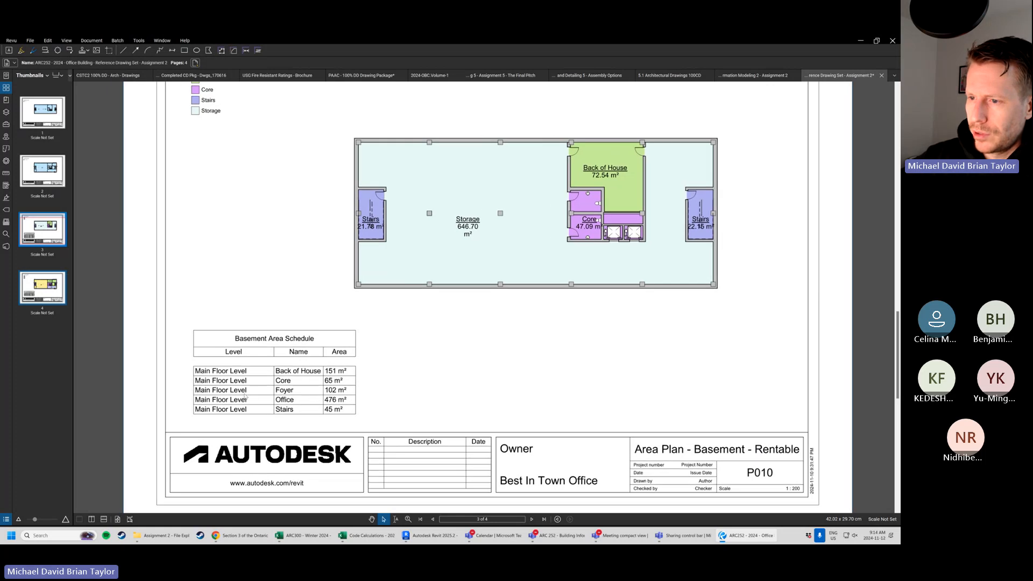
click(43, 287)
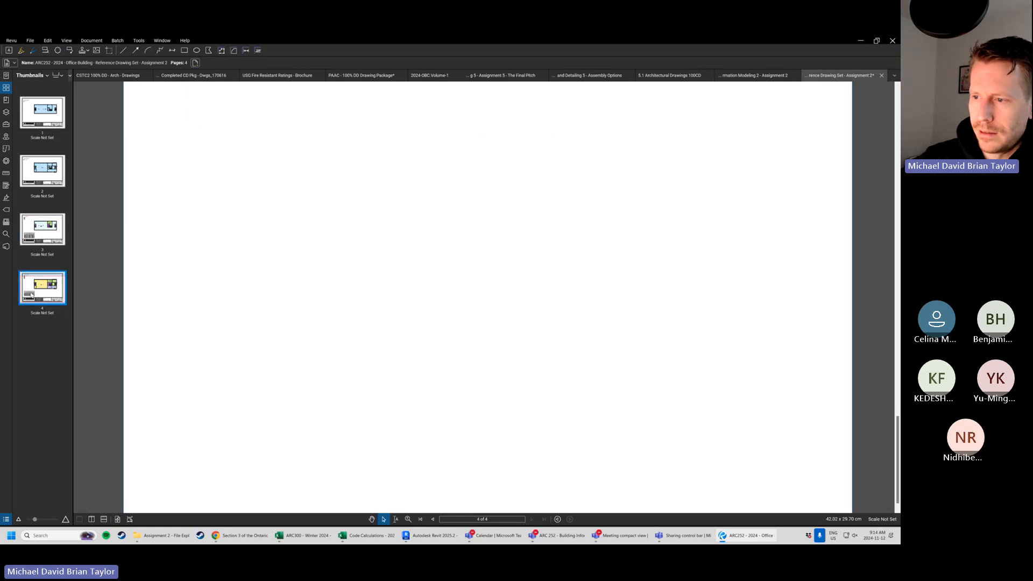
click(45, 233)
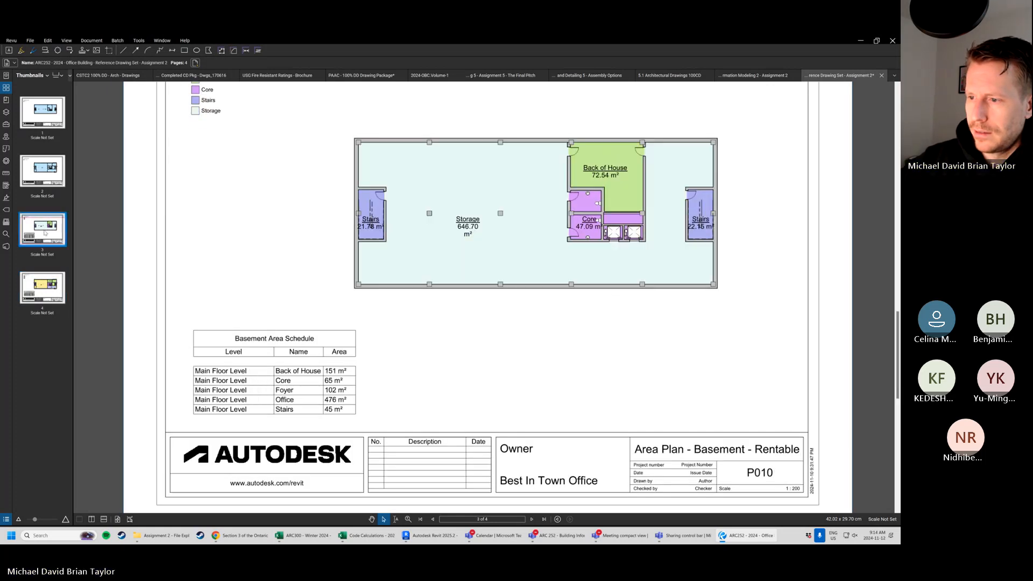
click(47, 291)
click(46, 234)
middle_drag(451, 259, 443, 275)
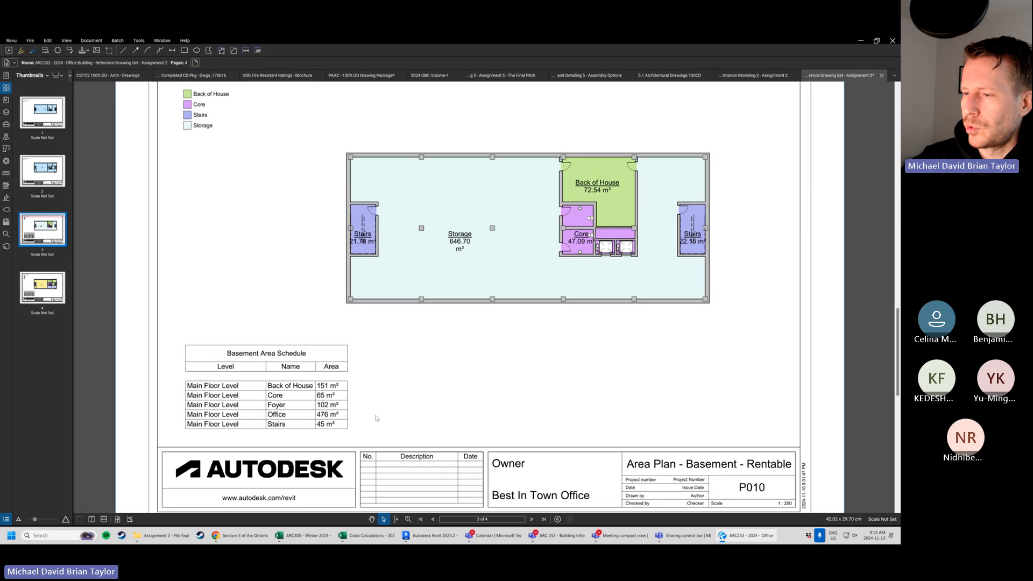
scroll(344, 421, down, 1)
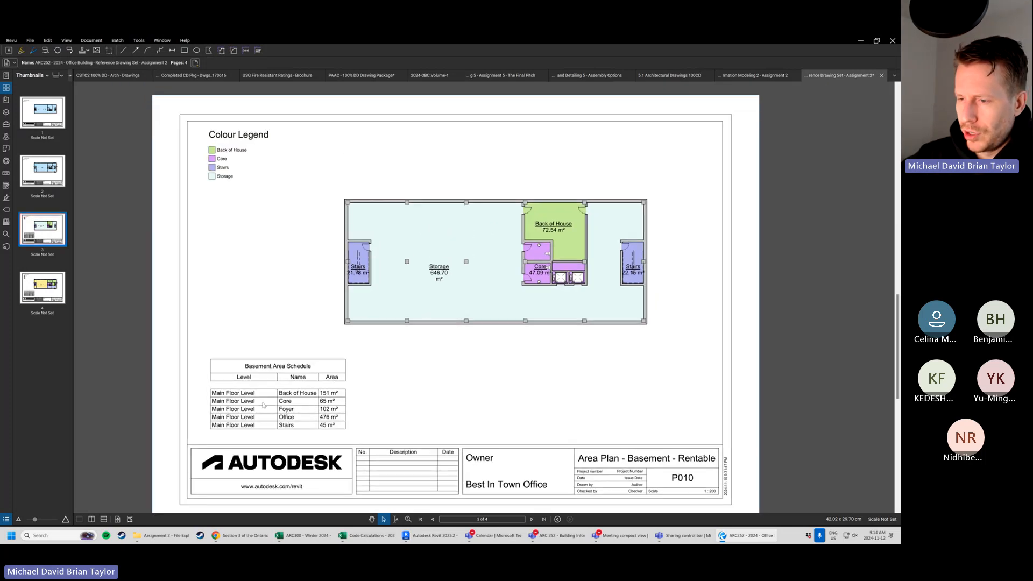
key(g)
key(Escape)
middle_drag(459, 401, 452, 407)
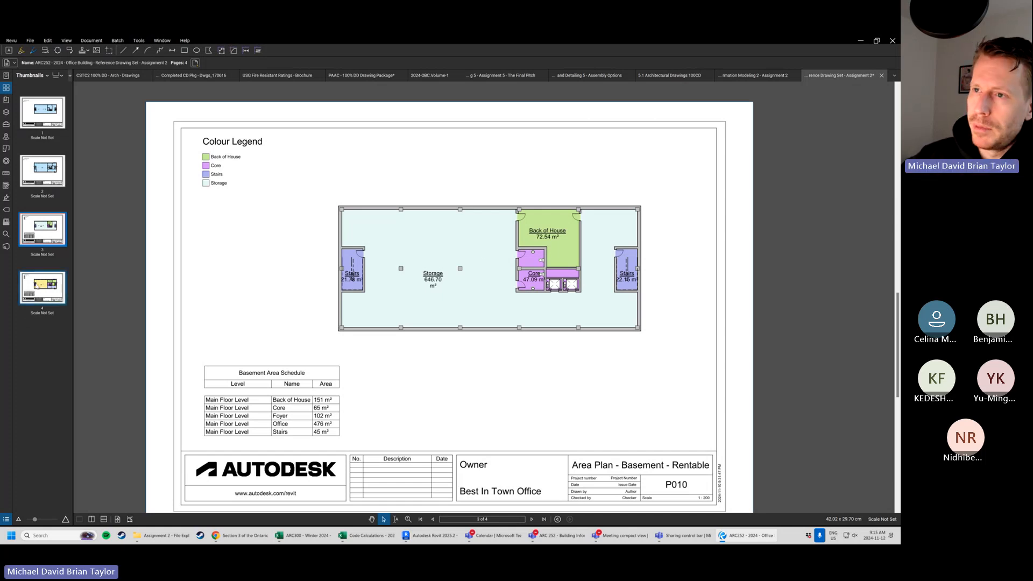
Examine the Main Floor Area Schedule on sheet P011 against the room areas in its plan.
click(43, 288)
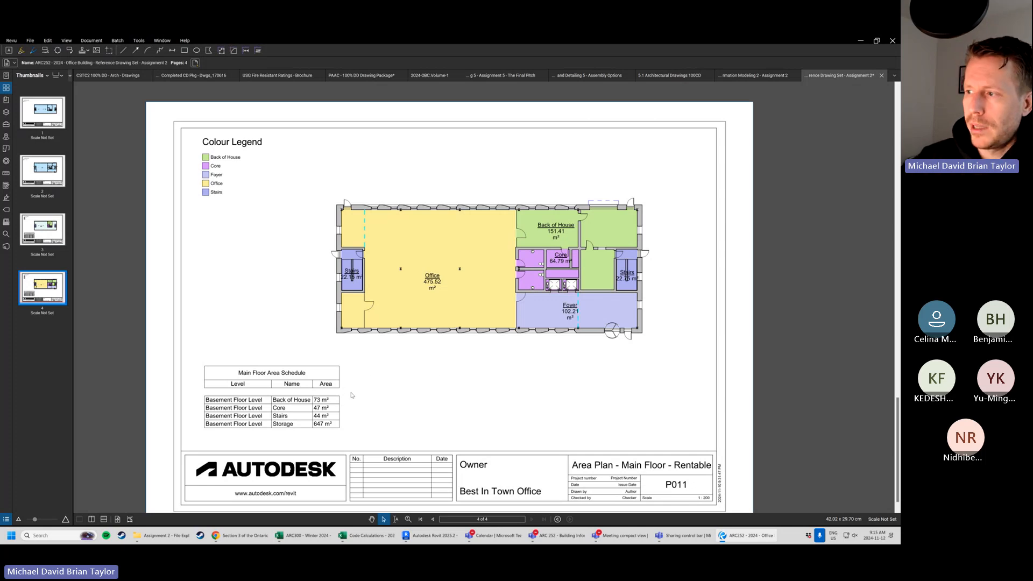
middle_drag(350, 393, 350, 386)
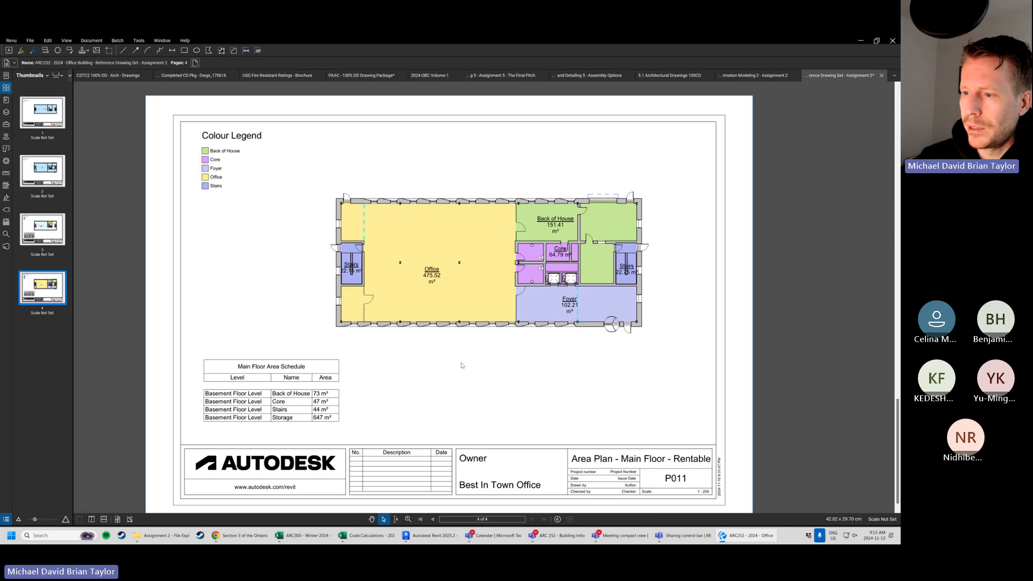
scroll(283, 382, down, 1)
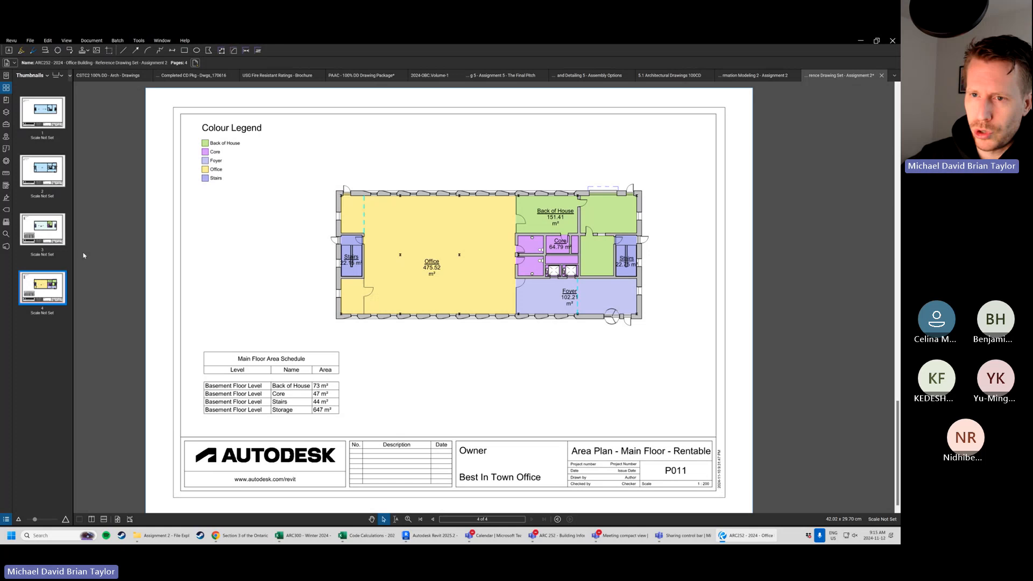
Take a snapshot of the Basement Area Schedule on P010 and paste it beside the schedule on P011.
click(37, 229)
scroll(162, 301, down, 2)
key(g)
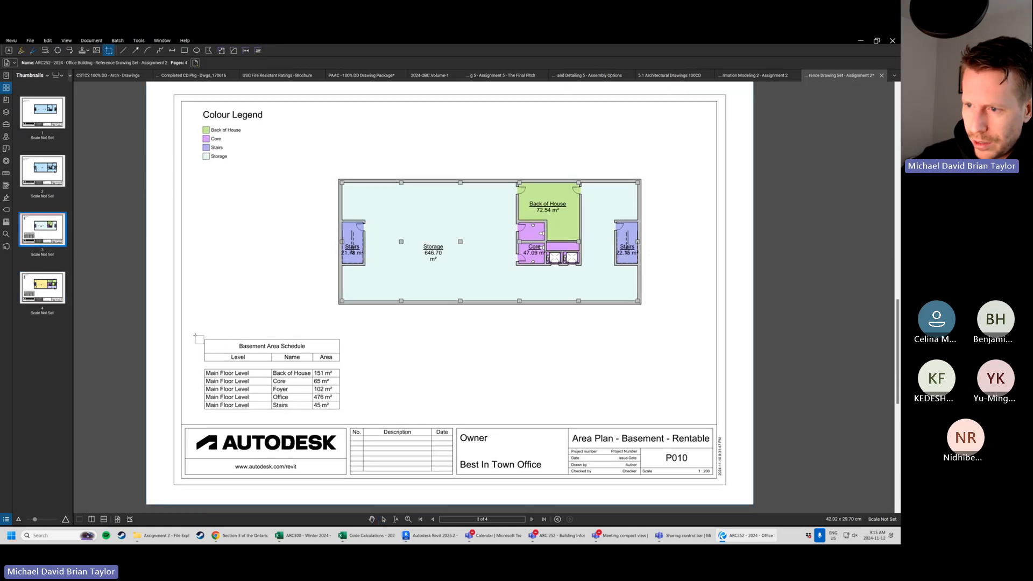
drag(195, 335, 348, 415)
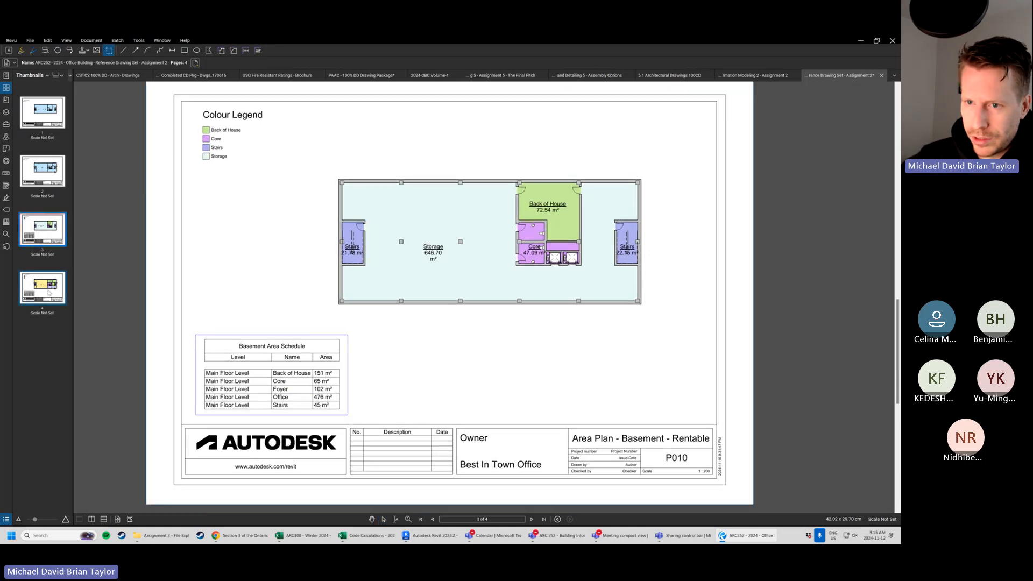
click(42, 288)
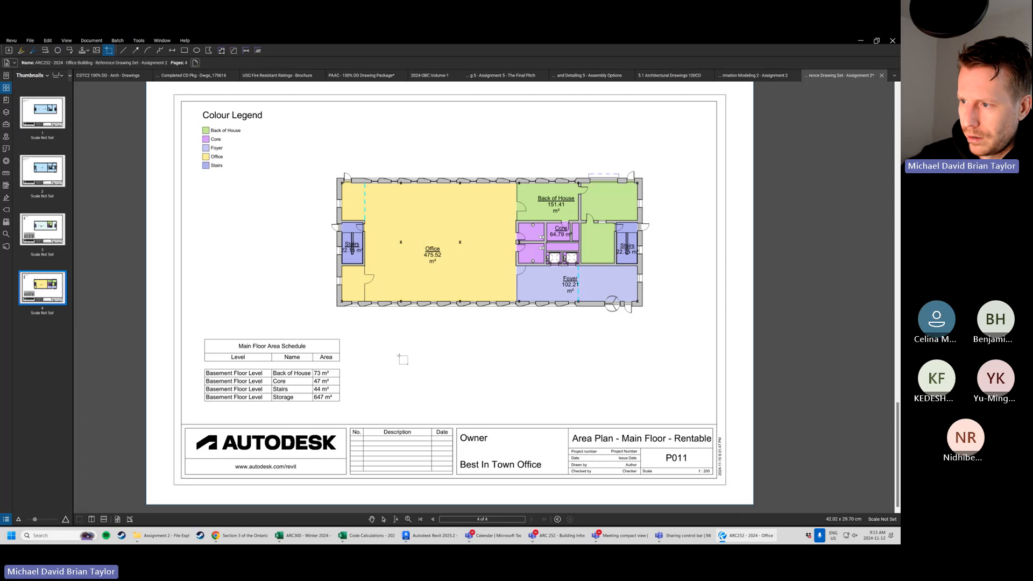
key(ctrl+v)
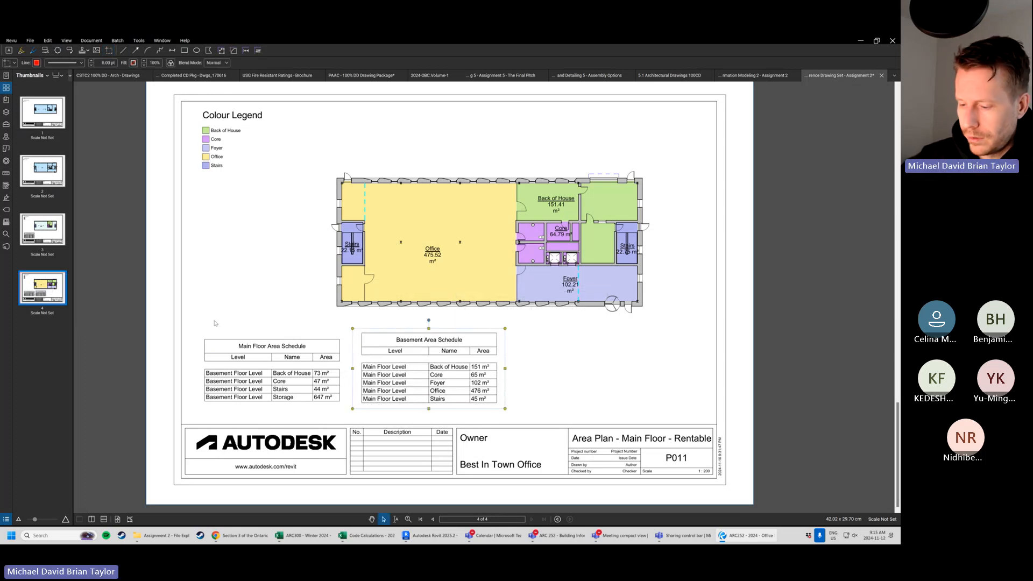
Copy a snapshot of the original Main Floor Area Schedule on sheet P011.
key(g)
drag(199, 334, 345, 405)
key(Escape)
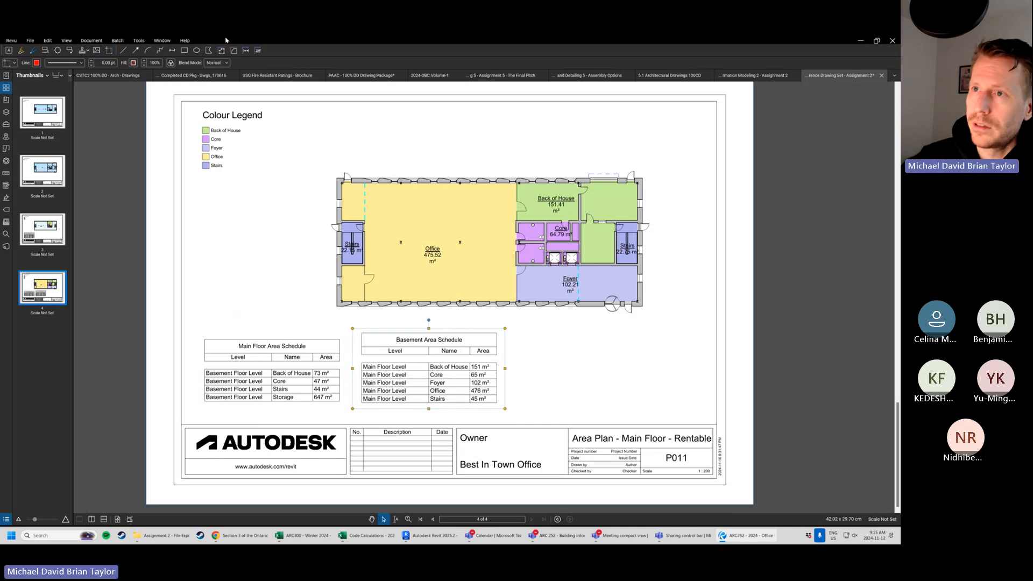
Give the pasted Basement Area Schedule a white fill and place it over the original schedule on P011.
click(134, 63)
click(124, 108)
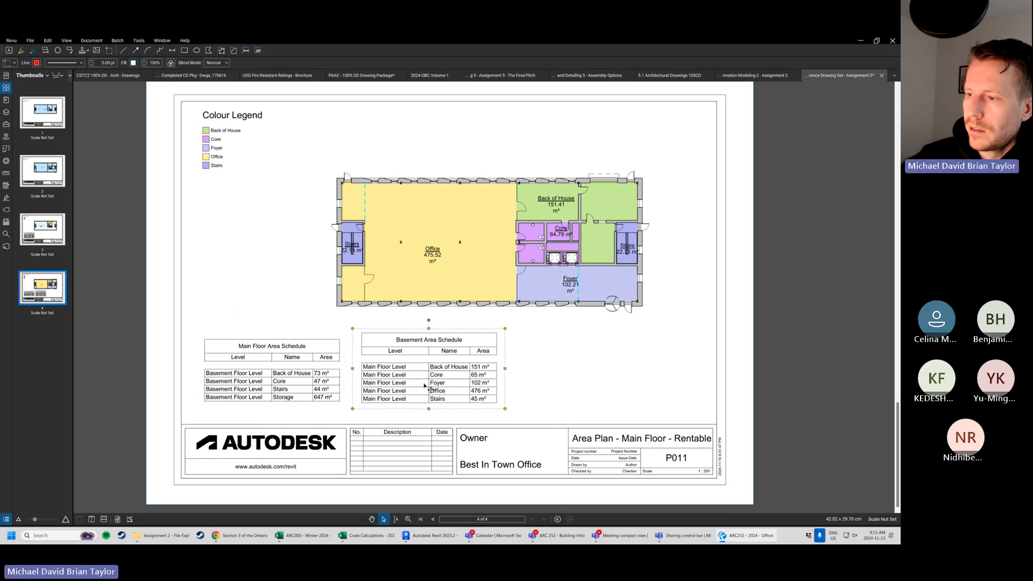
drag(428, 376, 264, 377)
drag(269, 378, 269, 378)
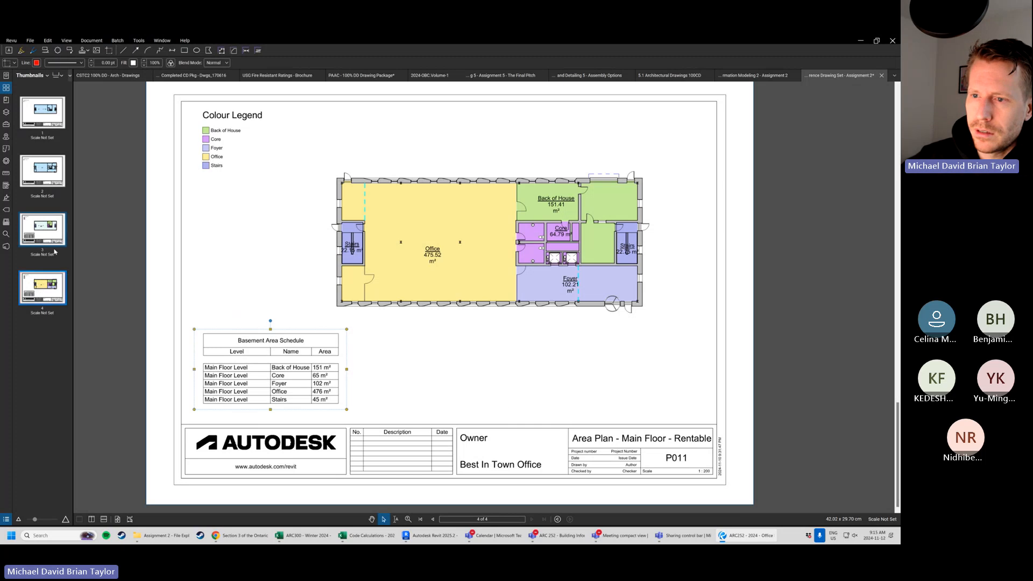
Paste the Main Floor Area Schedule onto P010 with a white fill, covering the sheet's original schedule.
click(53, 244)
key(ctrl+v)
drag(437, 334, 217, 360)
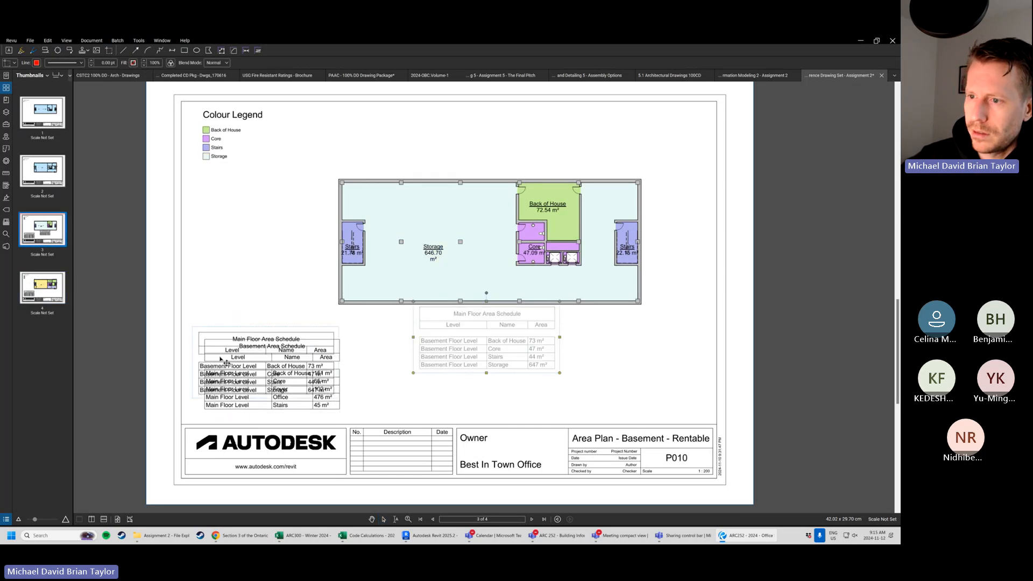
click(133, 62)
click(118, 108)
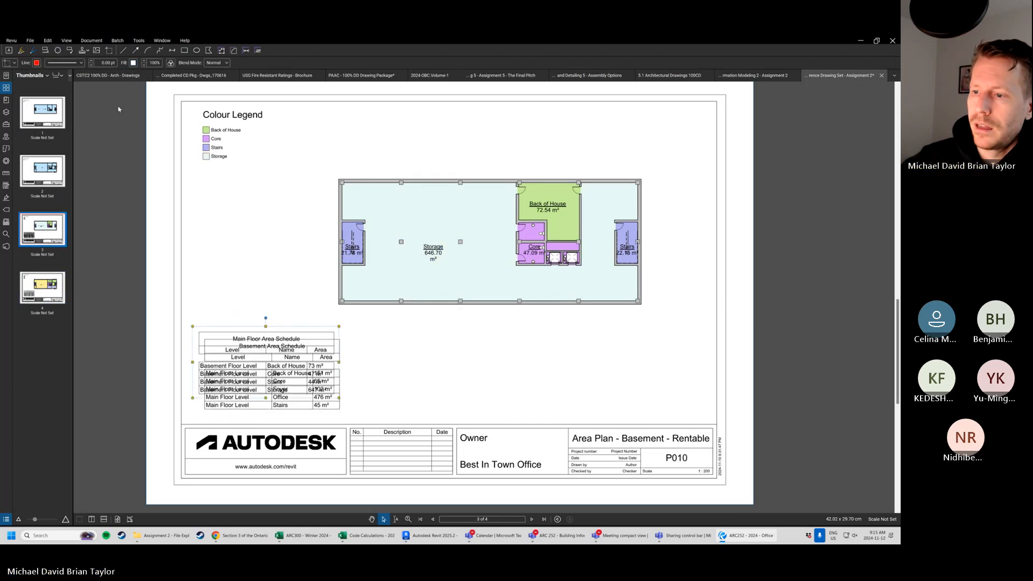
drag(293, 387, 296, 398)
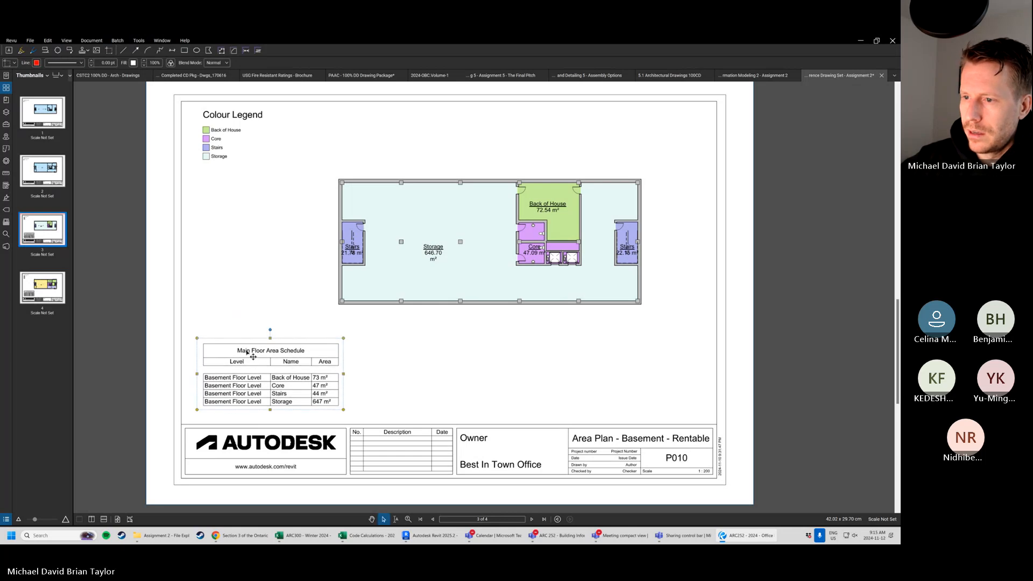
Add a callout reading "Basement" that points to the schedule title on P010, fitting its box to one line.
key(q)
click(264, 347)
click(238, 315)
text(Basement)
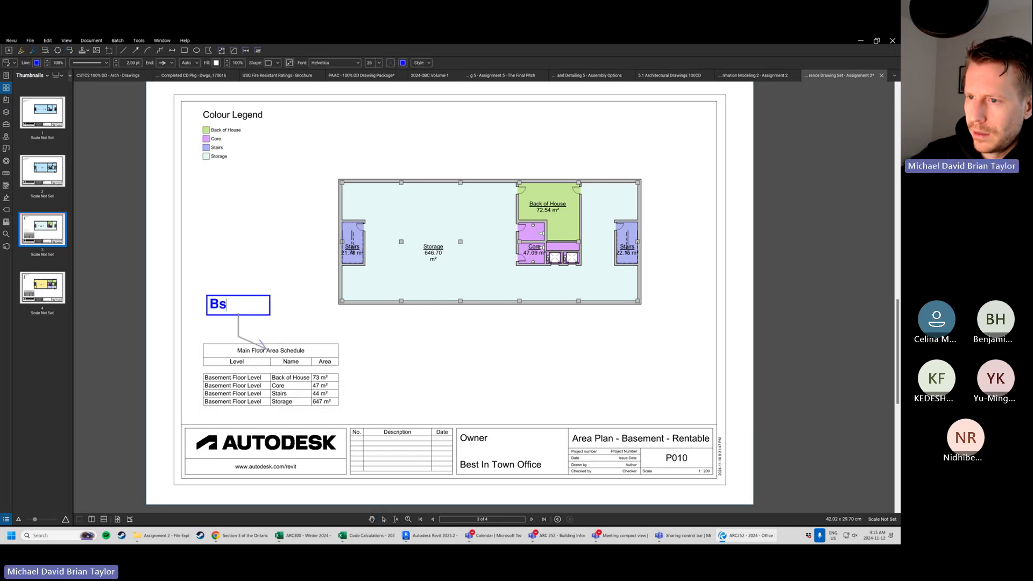
click(236, 274)
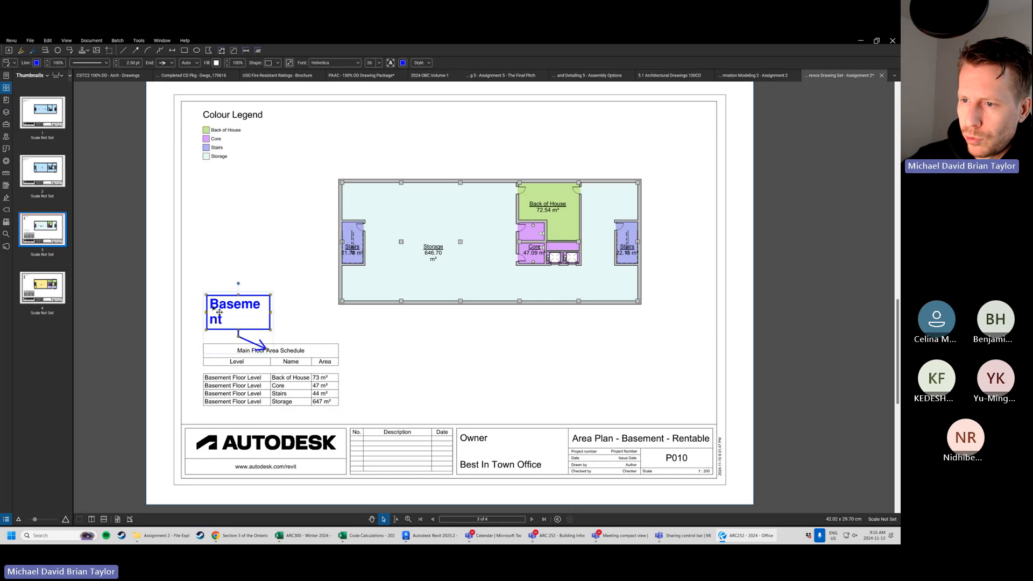
mouse_move(207, 312)
mouse_down()
mouse_move(175, 313)
mouse_move(223, 316)
mouse_up()
drag(233, 312, 206, 318)
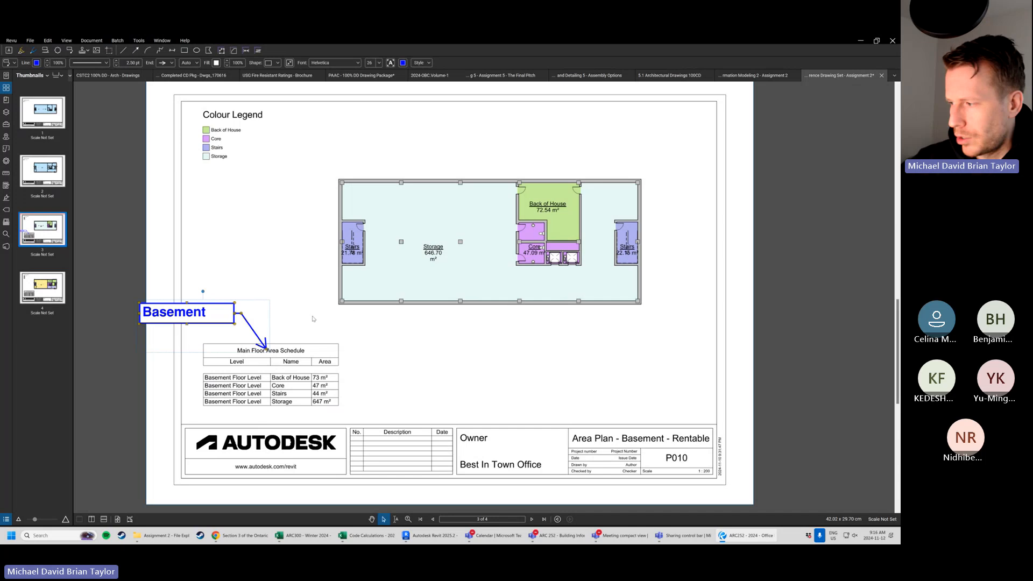
Strike out the word "Basement" in the area schedule title on sheet P011 with a line.
click(46, 285)
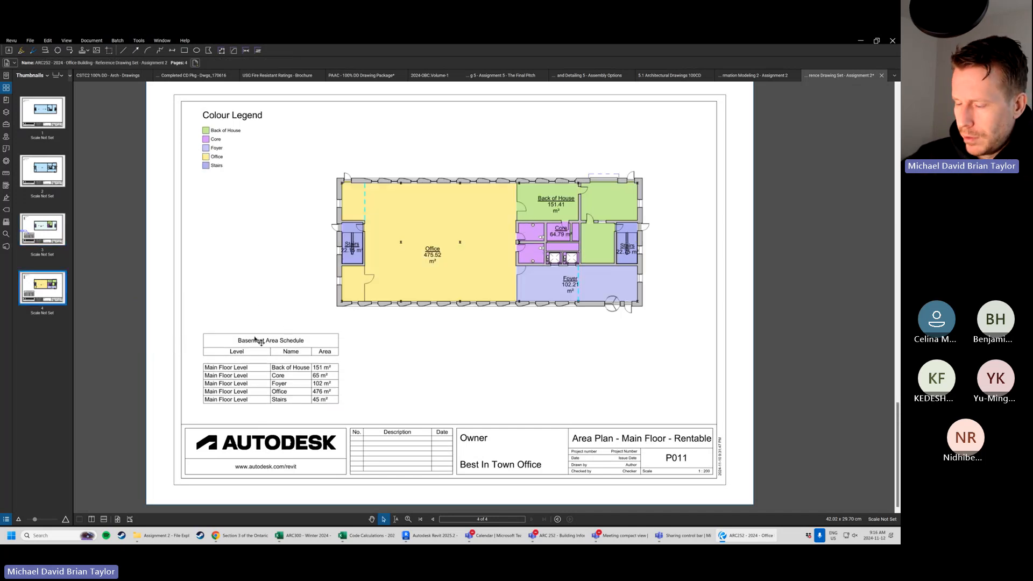
key(l)
drag(231, 341, 264, 341)
Add a callout reading "Main" that points to the struck-out word in the schedule title on P011.
click(269, 337)
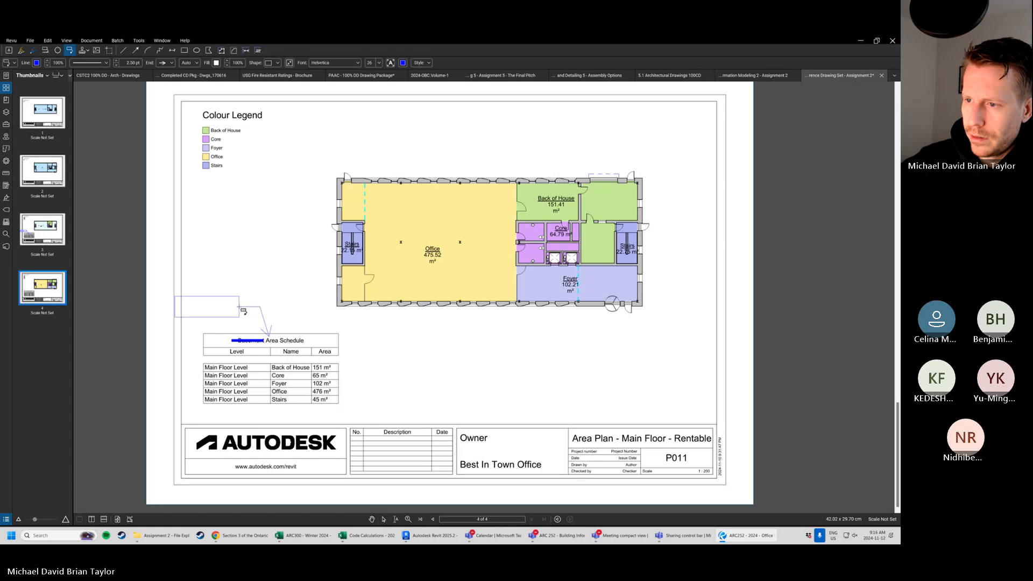
click(239, 307)
text(Main)
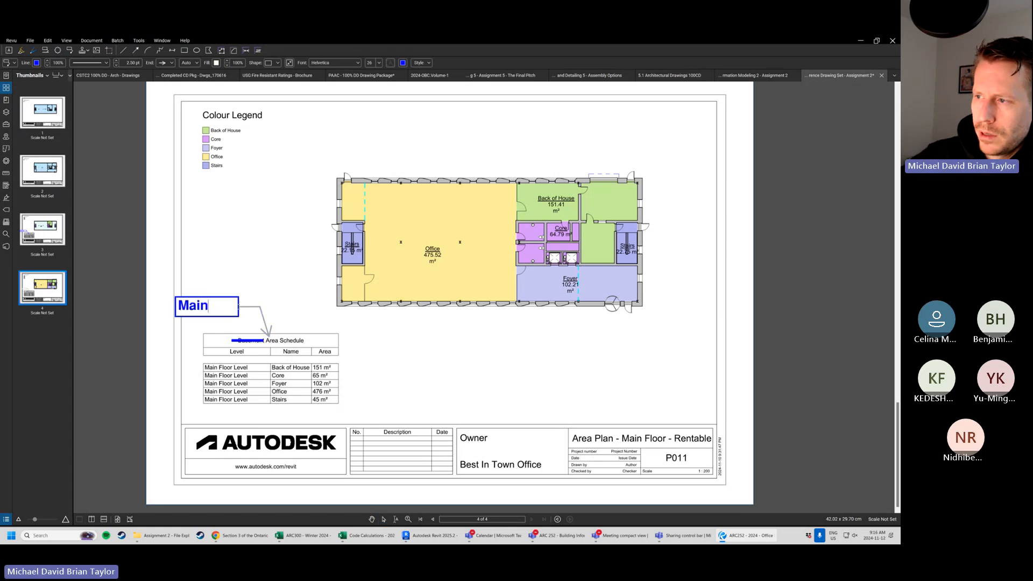
key(Escape)
drag(223, 309, 215, 315)
click(394, 381)
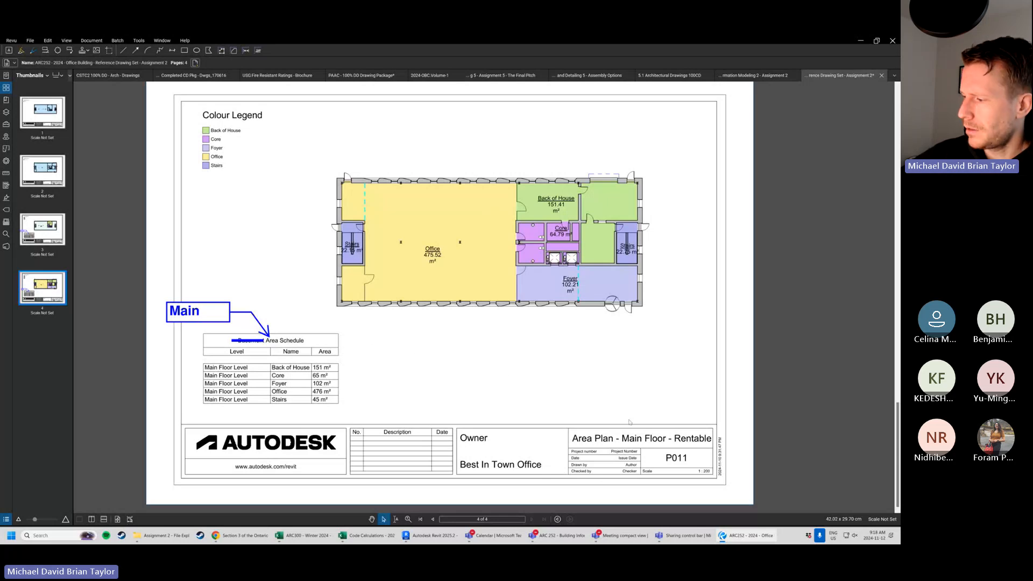
Switch to Revit and open the recent model ARC252 - 2024 - Office Building-Final Model-Assignment 2.
click(440, 536)
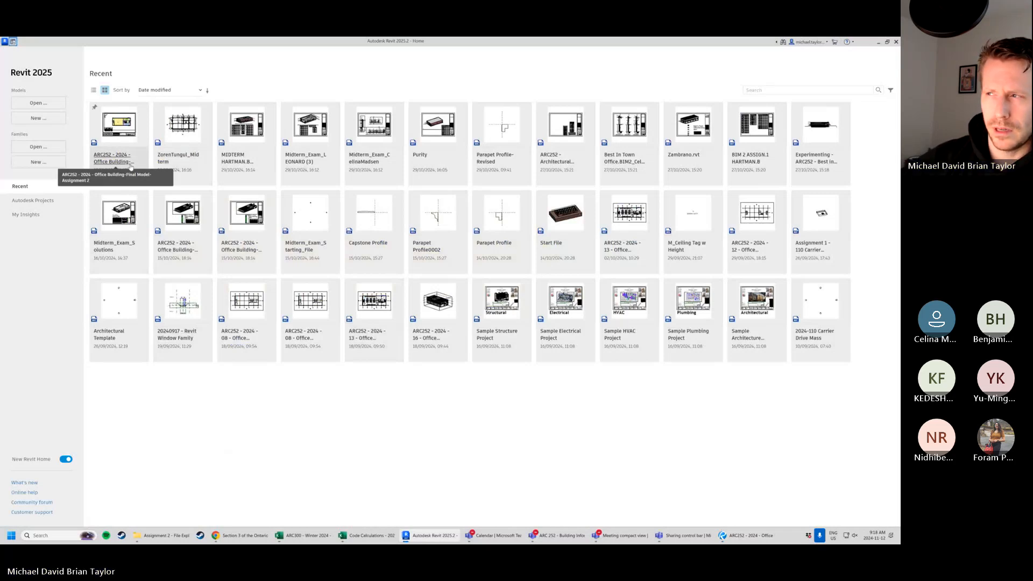
click(125, 160)
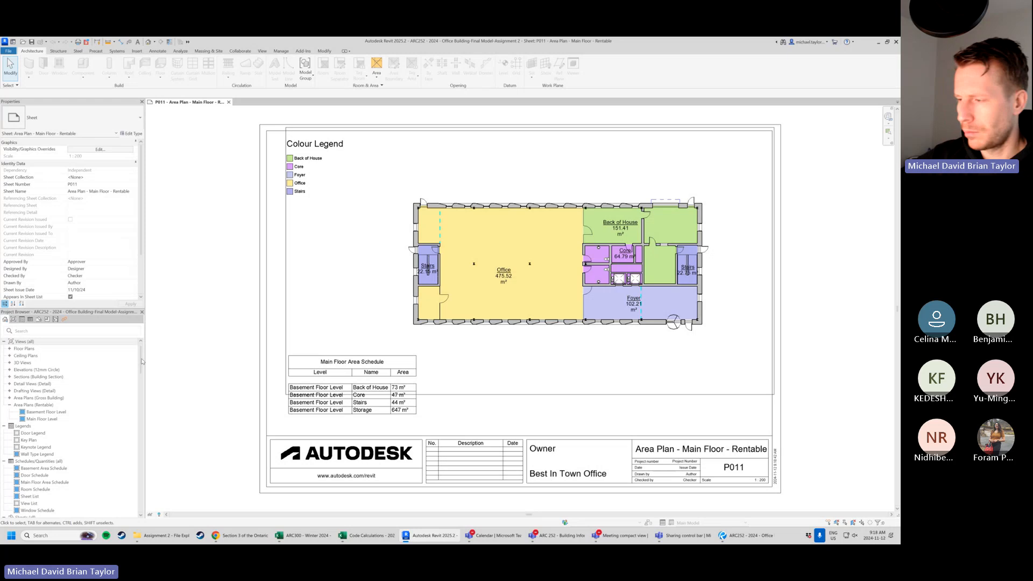
Switch back to the PDFs and review the Assignment 2 brief's project overview and list of required drawing content.
click(746, 536)
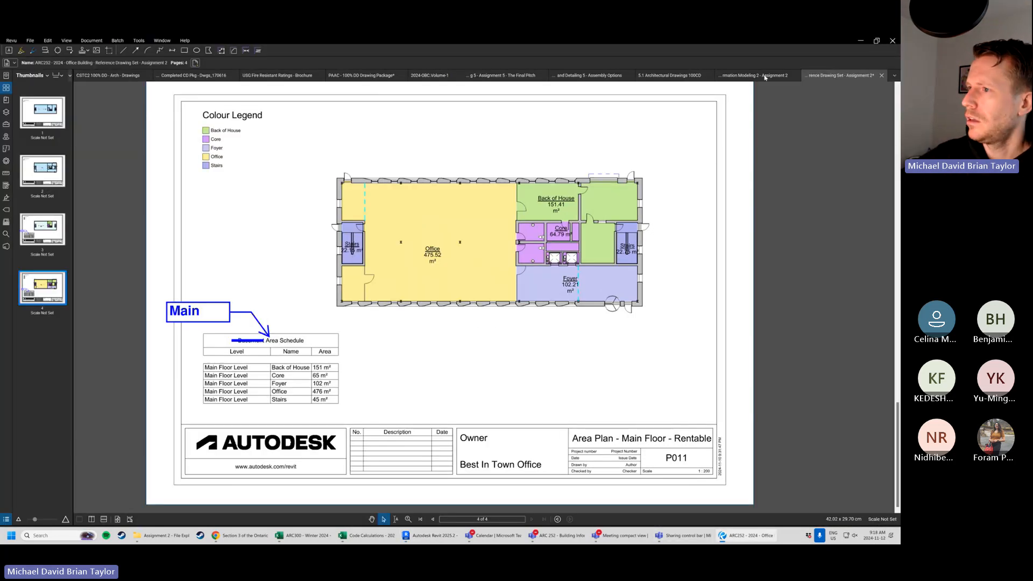
click(765, 78)
scroll(514, 200, up, 5)
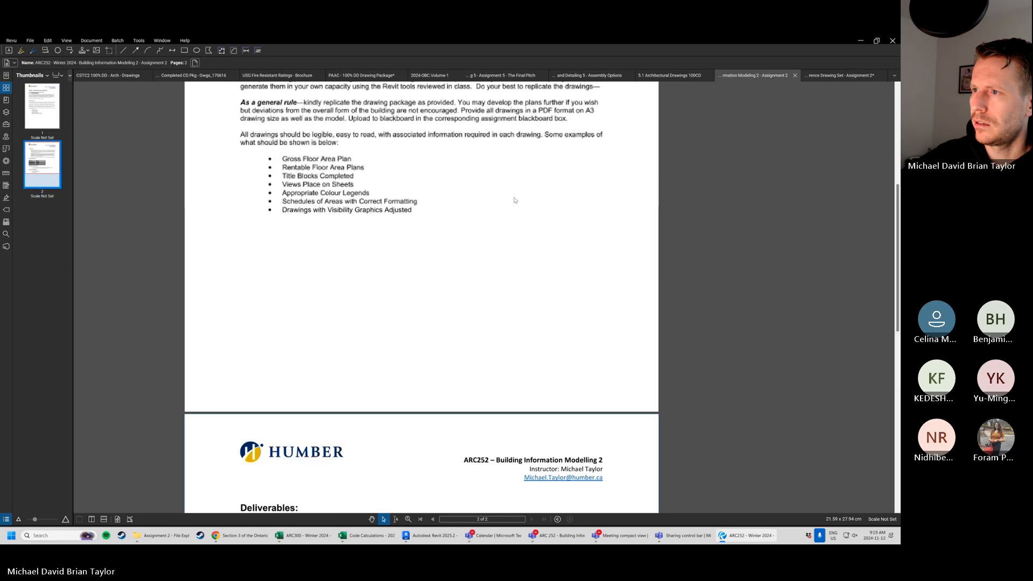
scroll(515, 201, up, 5)
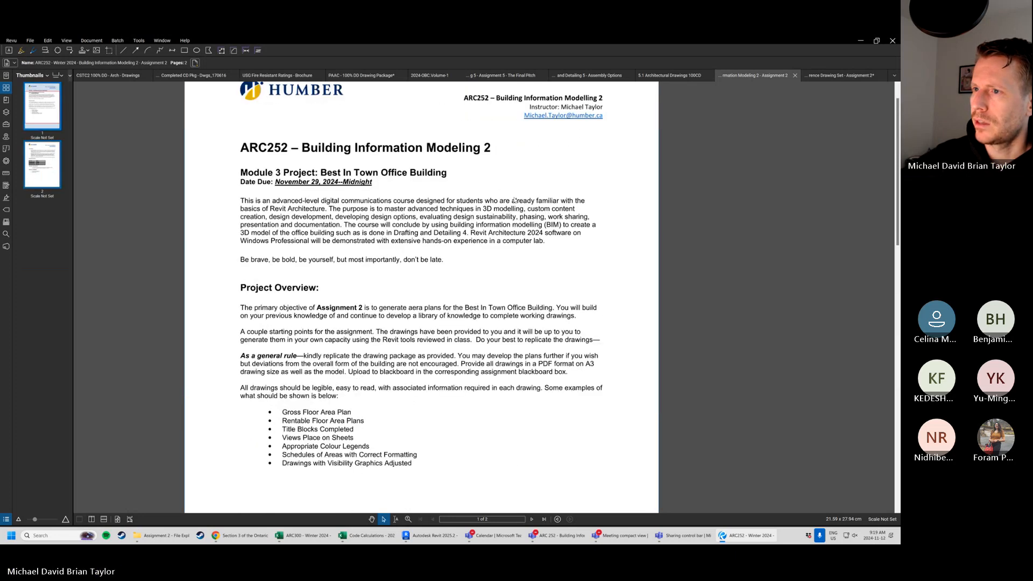
click(841, 76)
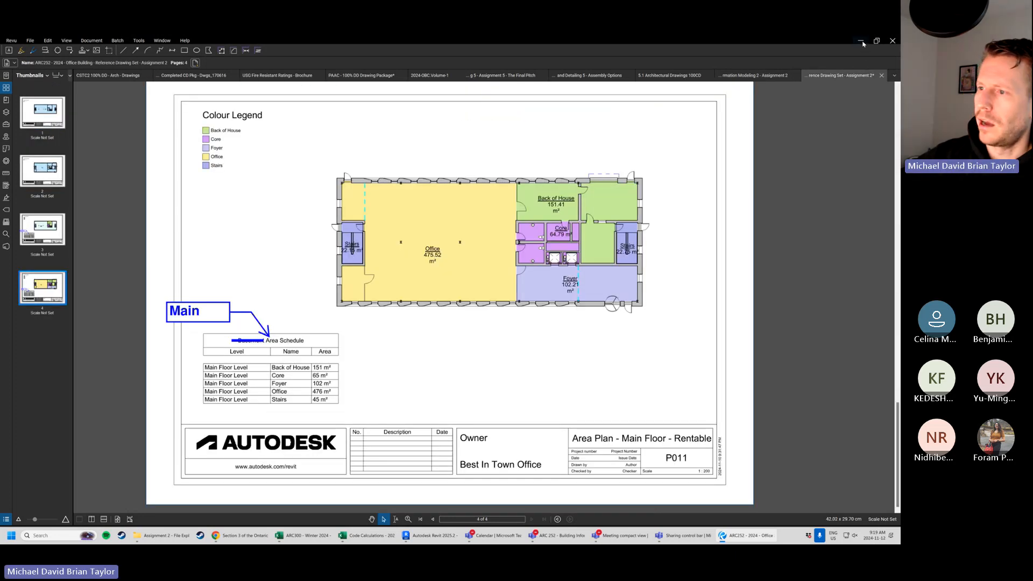
Return to the Revit model and examine the P-series area plan sheets, including the viewport and area schedule on P011.
click(862, 42)
scroll(56, 461, down, 5)
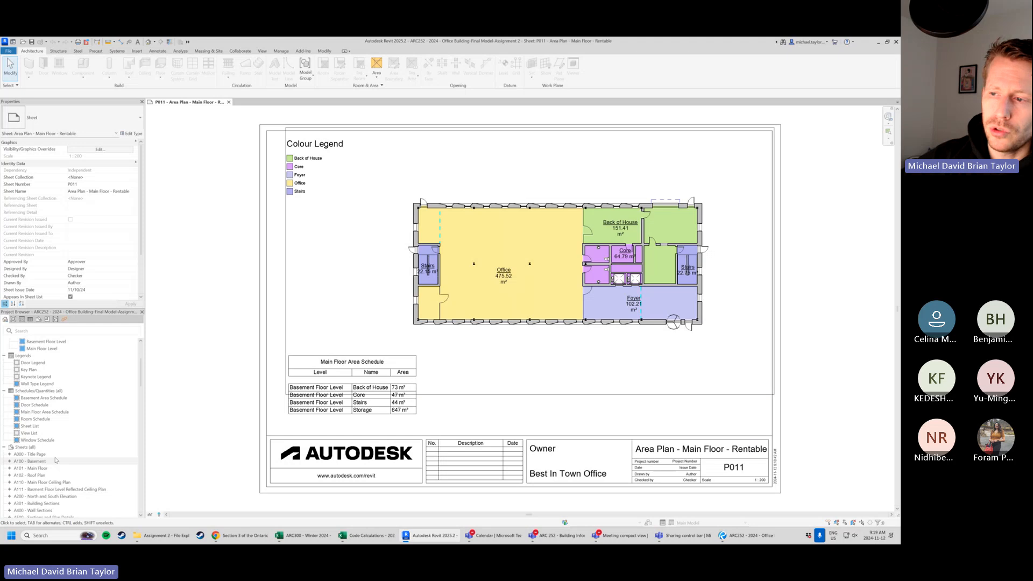
scroll(56, 461, down, 4)
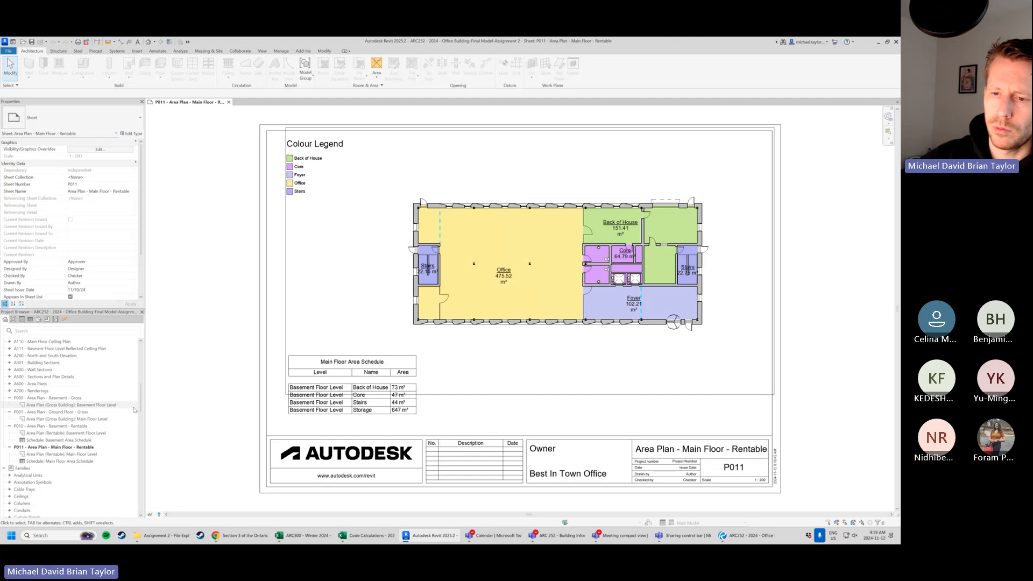
click(39, 398)
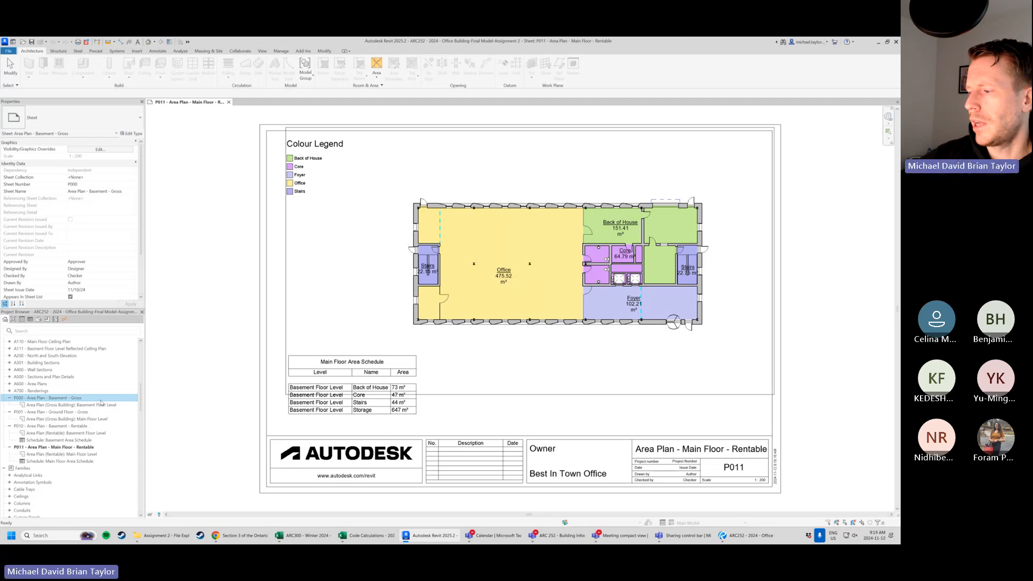
scroll(237, 307, down, 1)
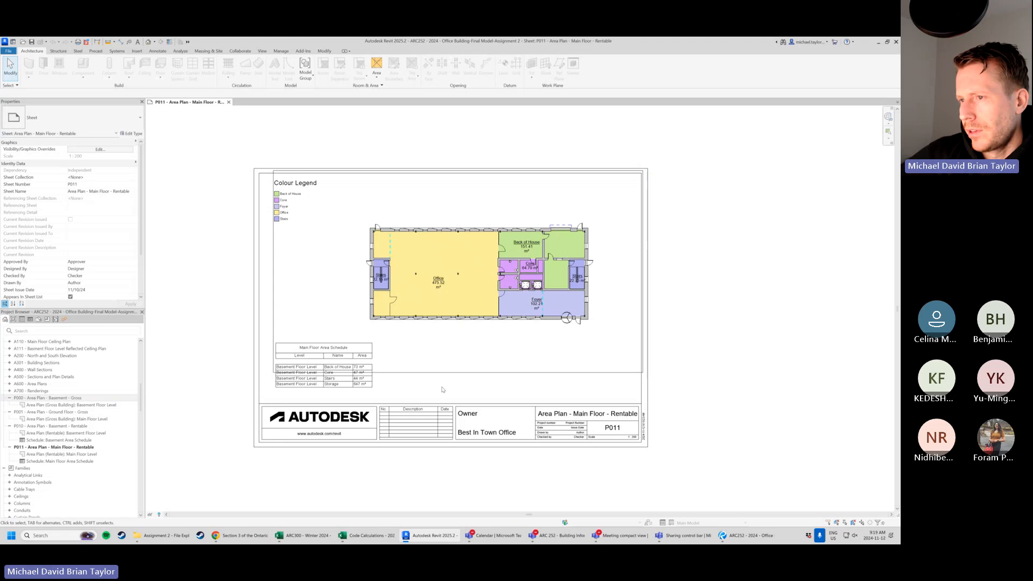
click(565, 316)
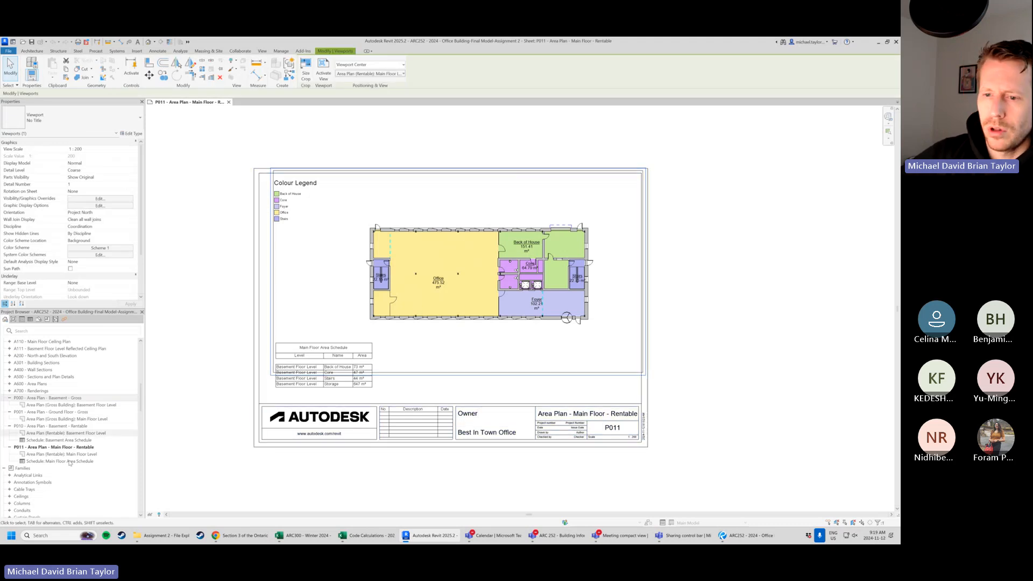
click(225, 466)
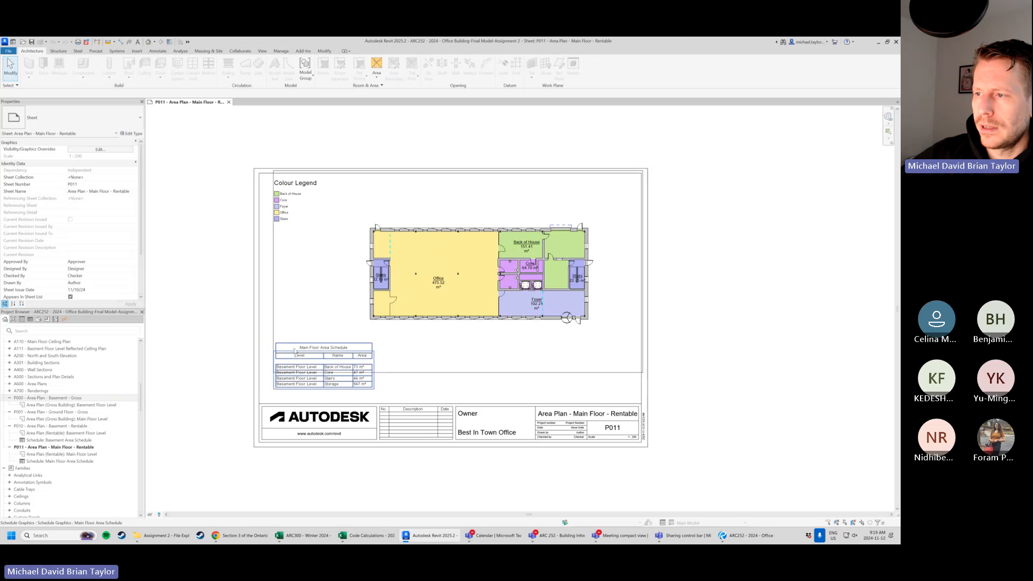
scroll(266, 379, up, 1)
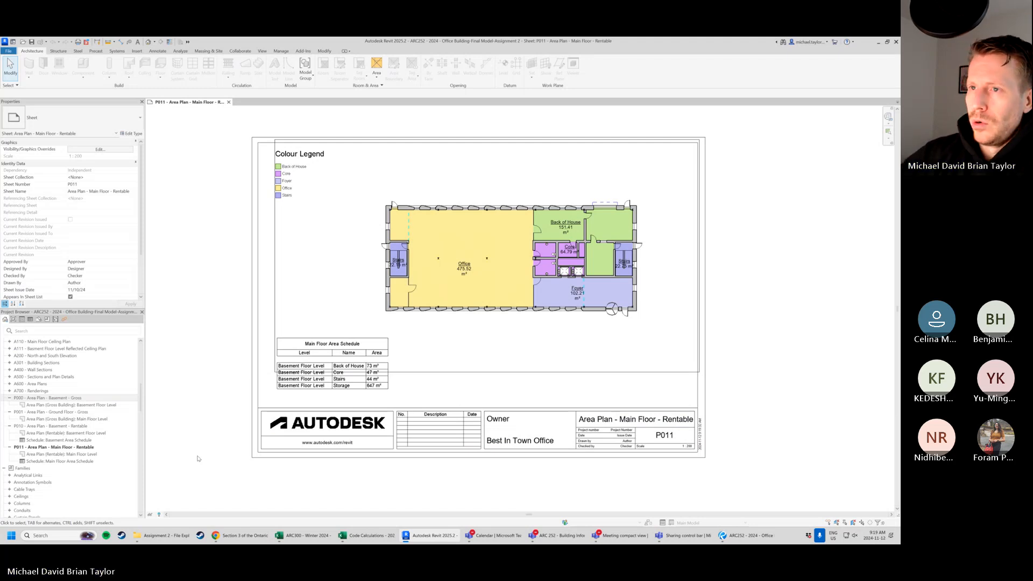
Open the ARC252 - 2024 - Office Building-Final Model project from the ARC 252 Tutorial Models folder.
click(178, 537)
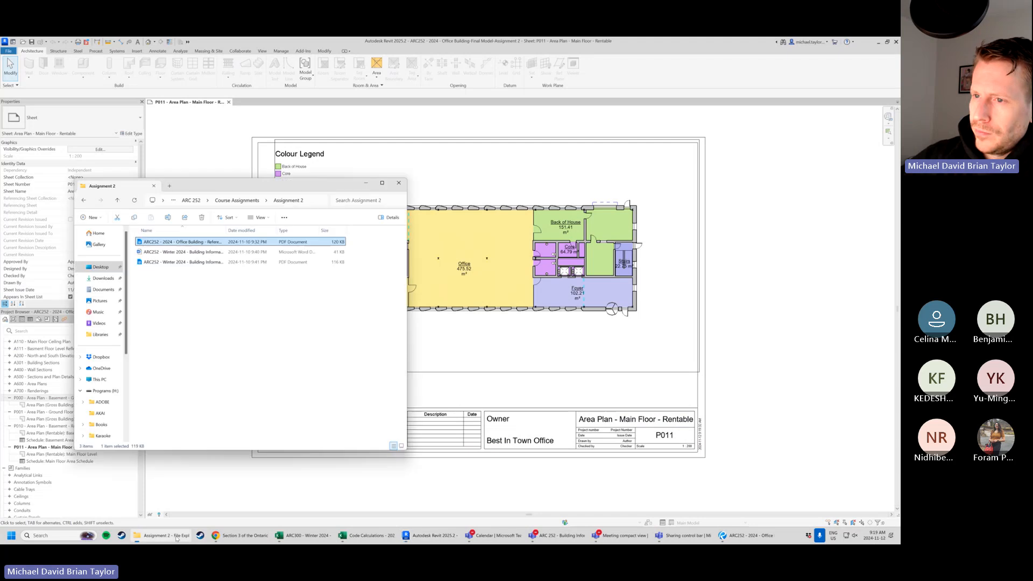
click(248, 201)
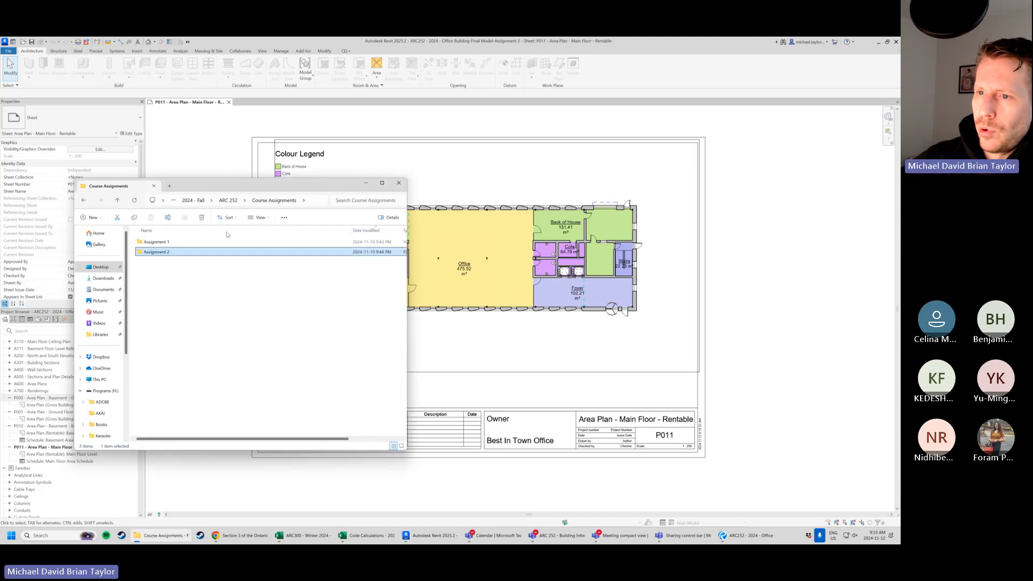
click(194, 201)
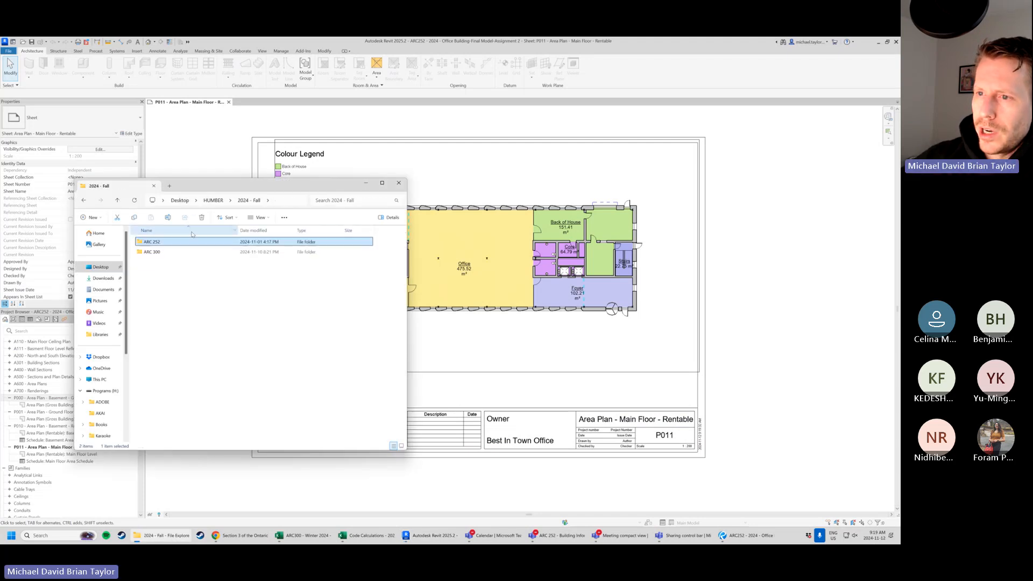
double_click(161, 242)
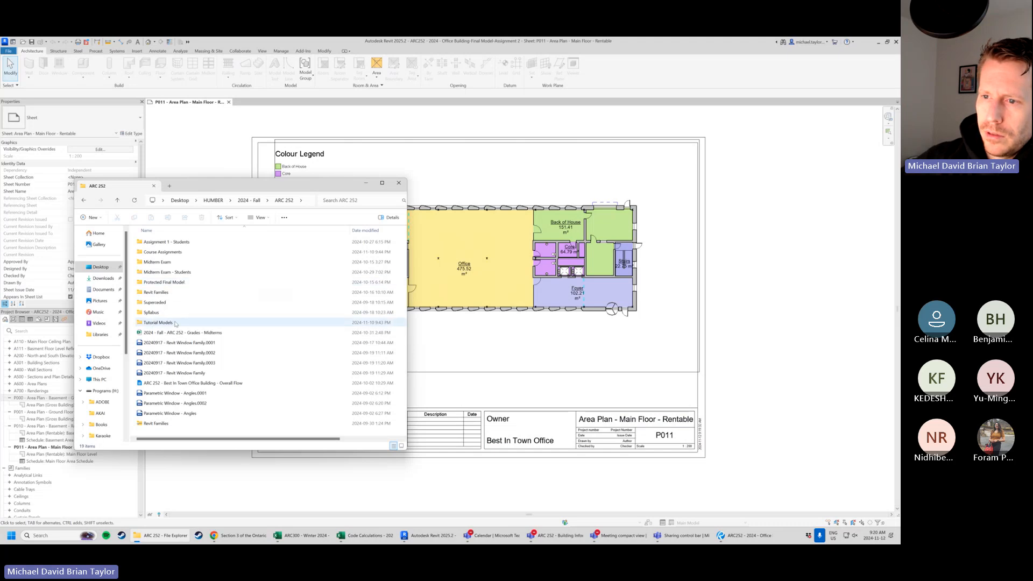
double_click(237, 322)
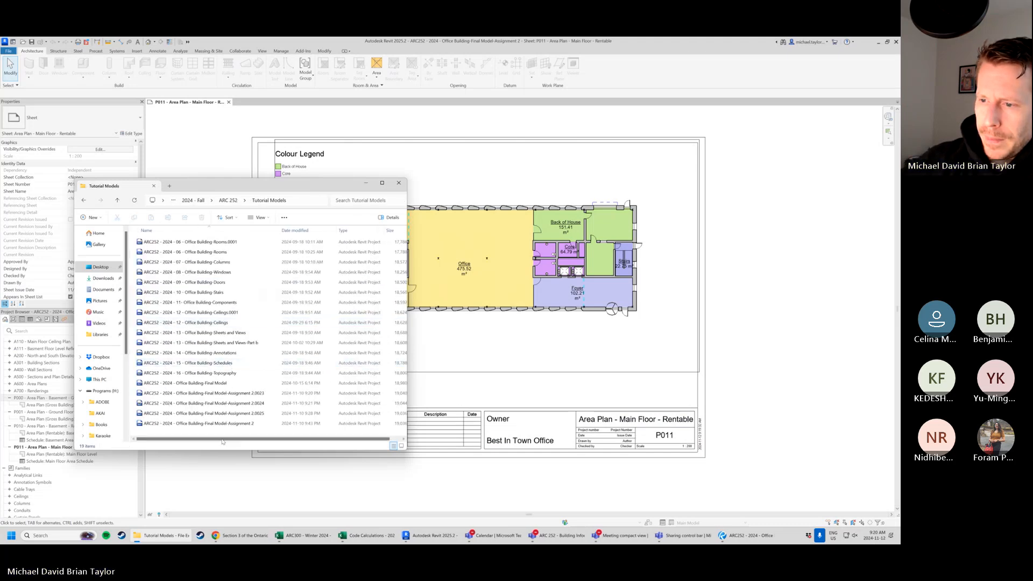
click(236, 384)
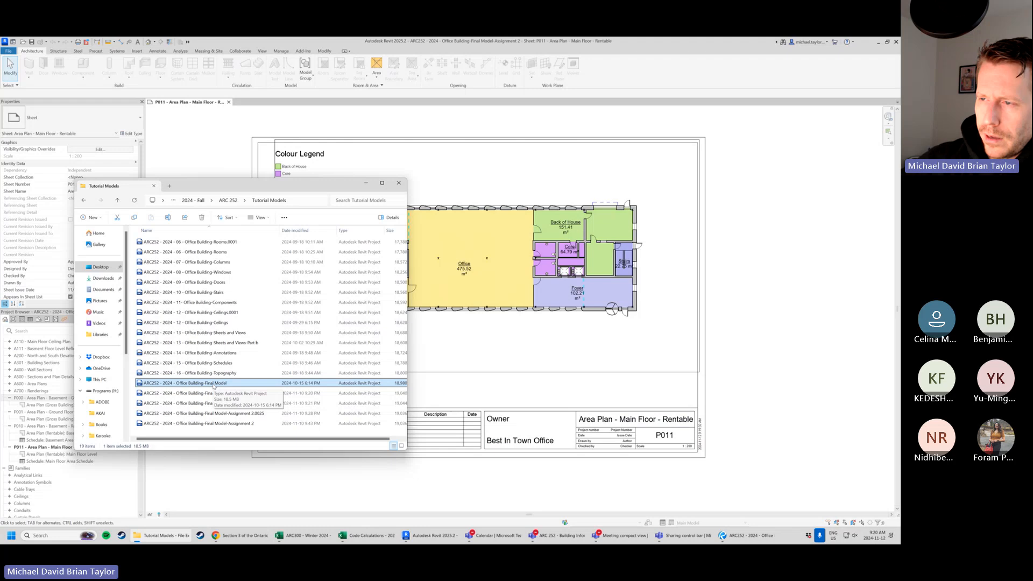
double_click(213, 383)
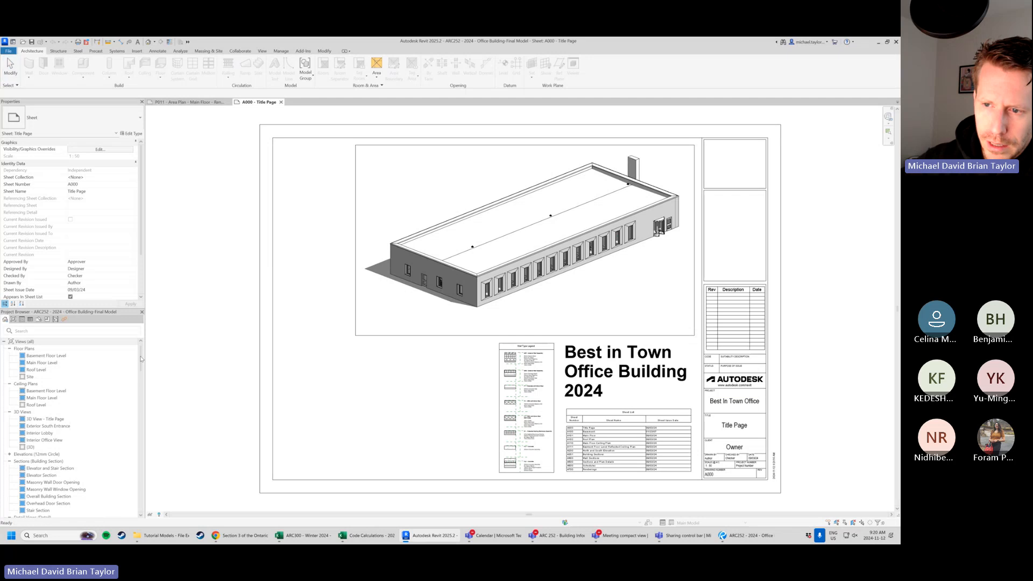
Look through the final model's sheet list, collapse the A600 - Schedules entry, and view sheet A101 - Main Floor.
drag(141, 359, 144, 407)
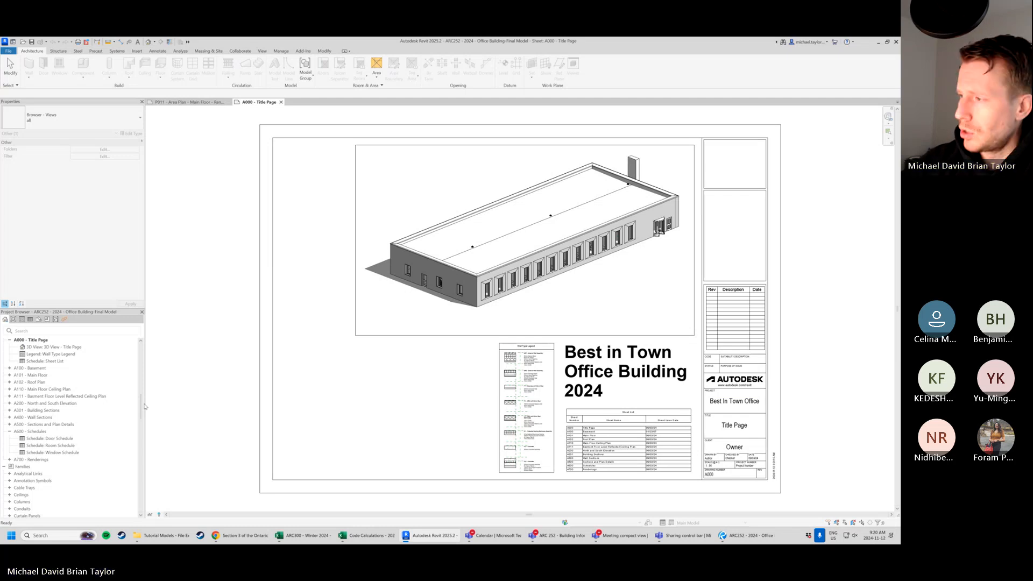
click(10, 431)
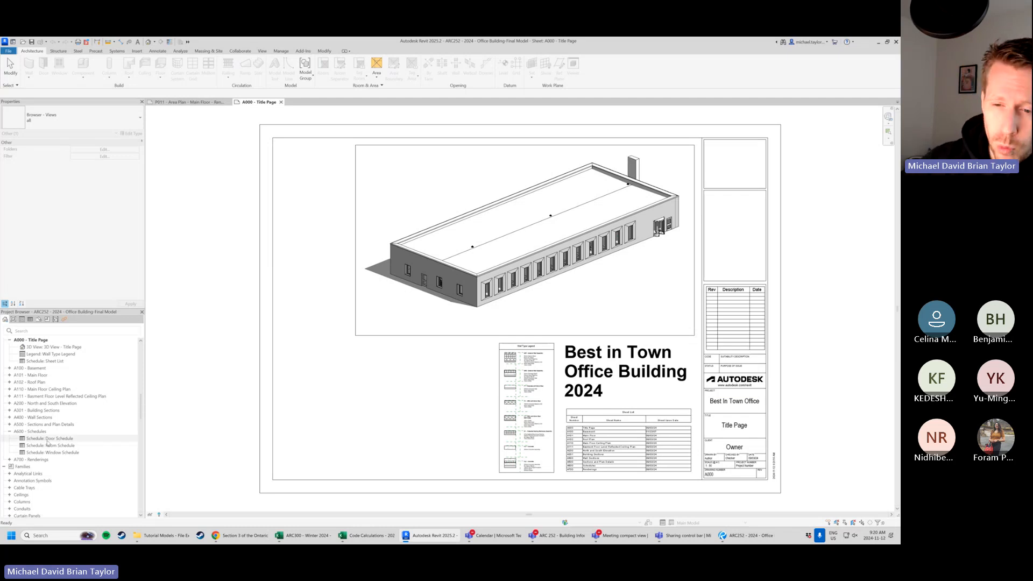
click(32, 432)
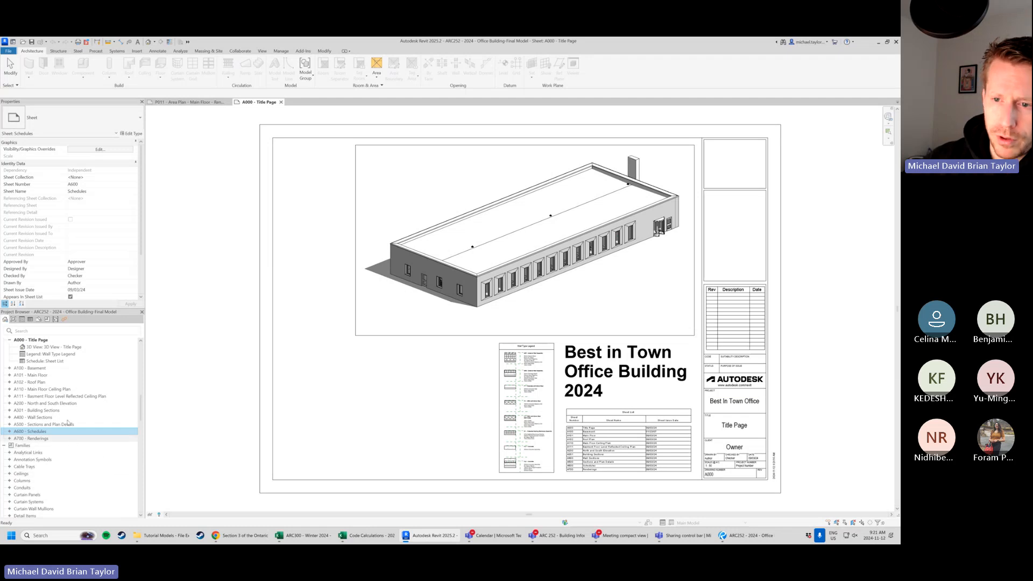
scroll(93, 445, up, 2)
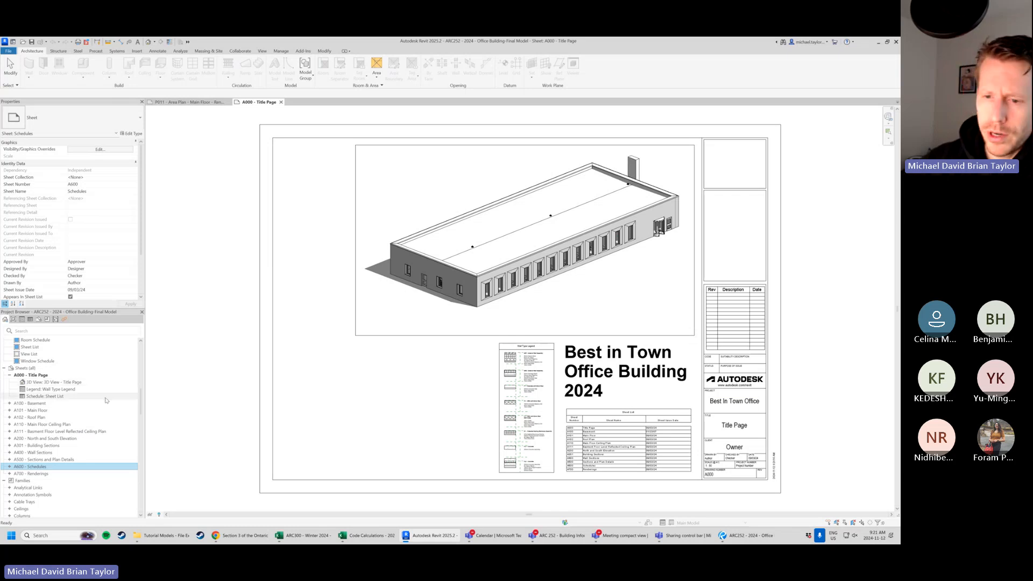
double_click(61, 411)
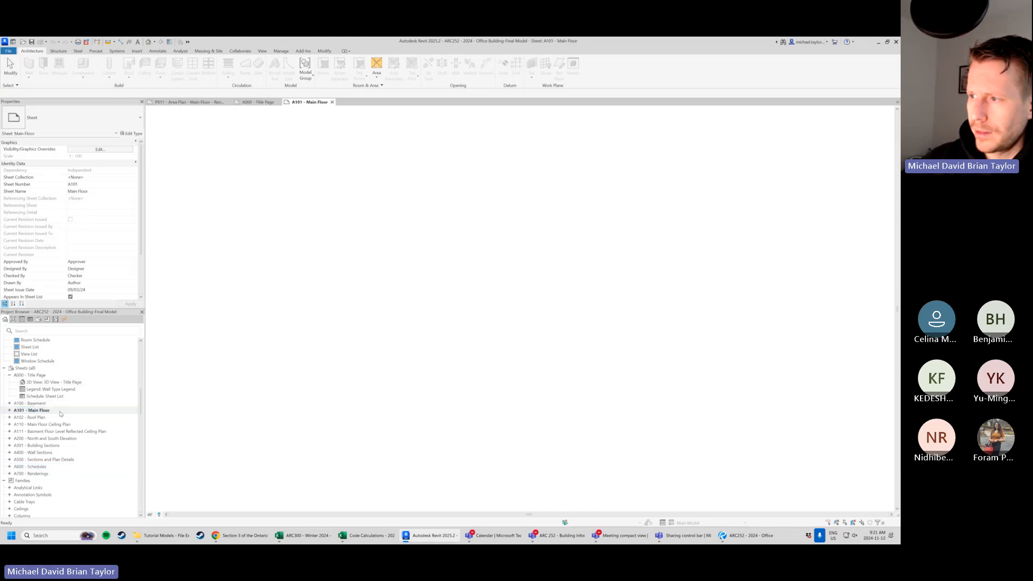
scroll(467, 306, down, 2)
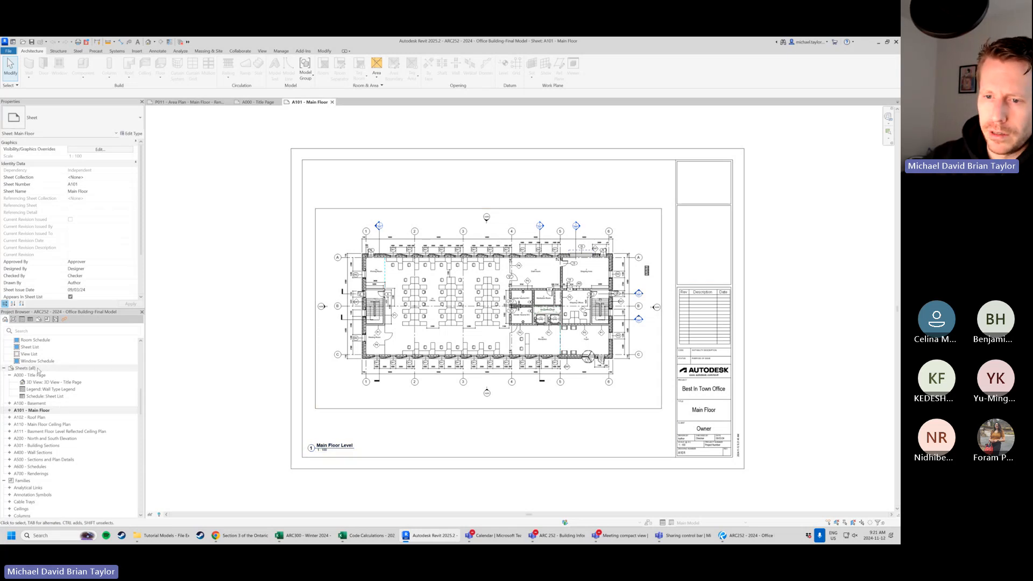
Collapse the A000 - Title Page entry, start a new sheet, and open the family browser for loading a title block.
click(10, 376)
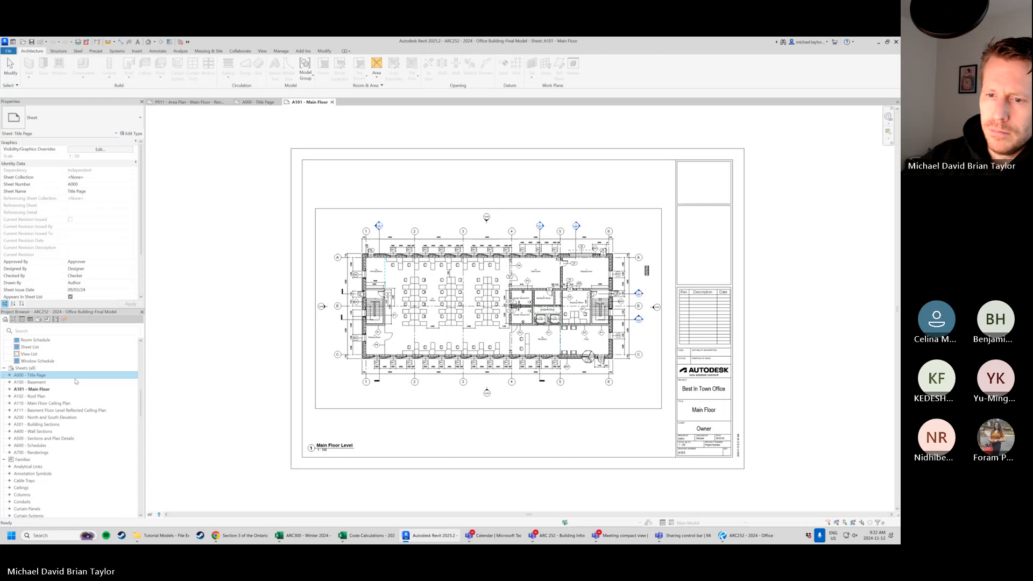
click(43, 369)
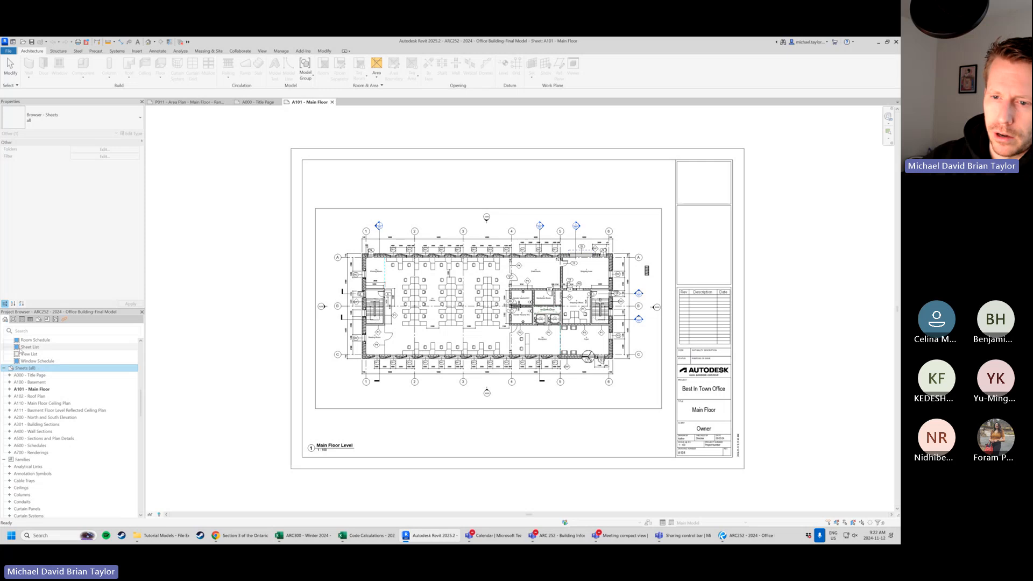
right_click(33, 369)
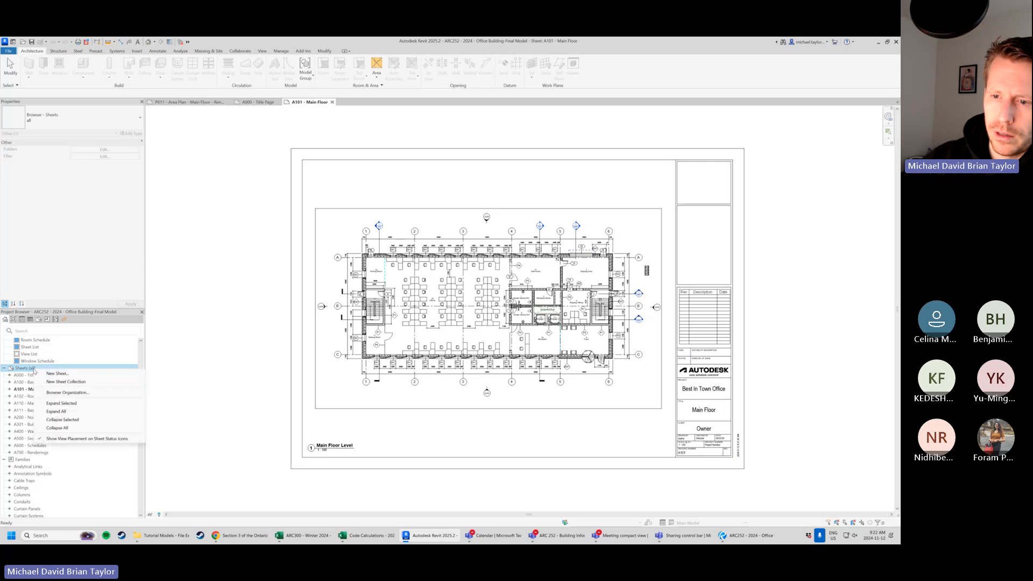
click(54, 373)
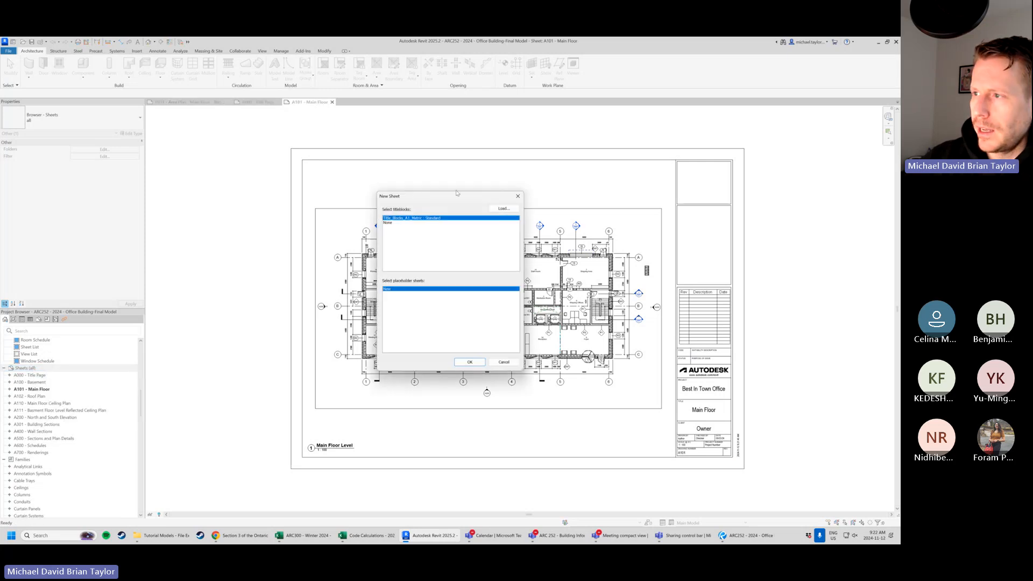
drag(456, 193, 344, 239)
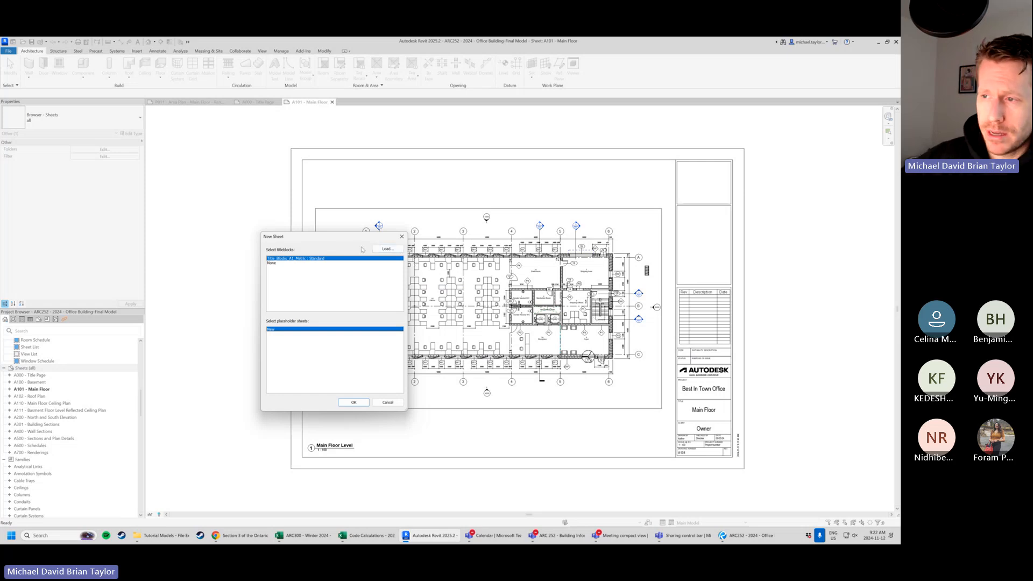
drag(355, 238, 352, 223)
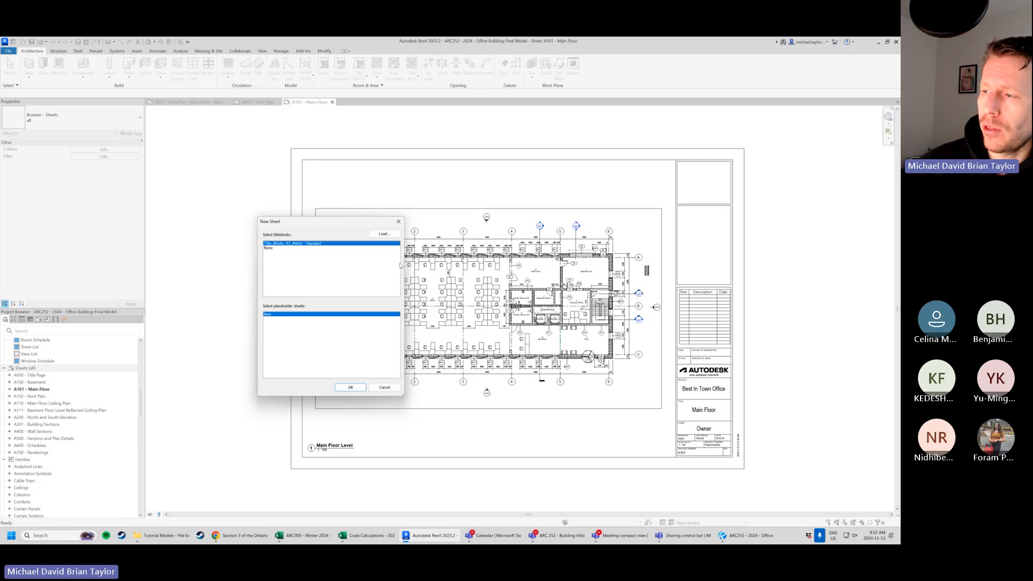
click(384, 234)
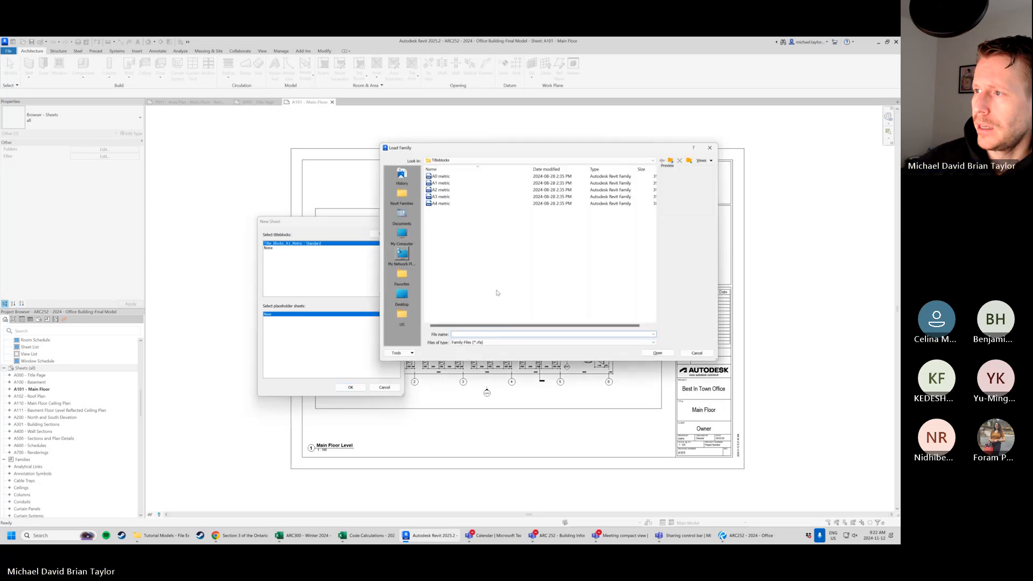
Browse up from the Titleblocks folder through the Libraries folder to the RVT 2024 folder.
click(671, 160)
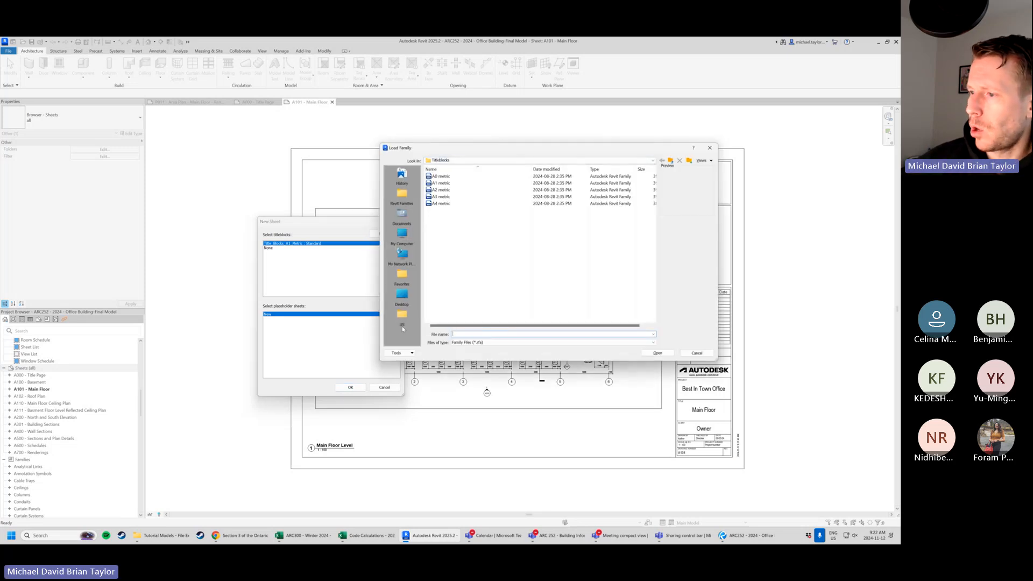
click(671, 161)
click(671, 161)
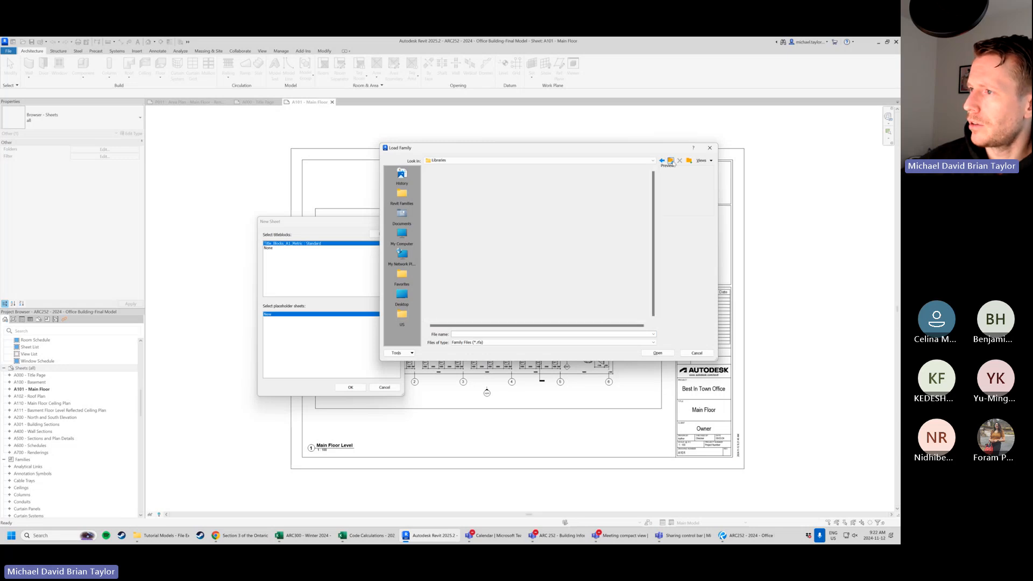
click(671, 161)
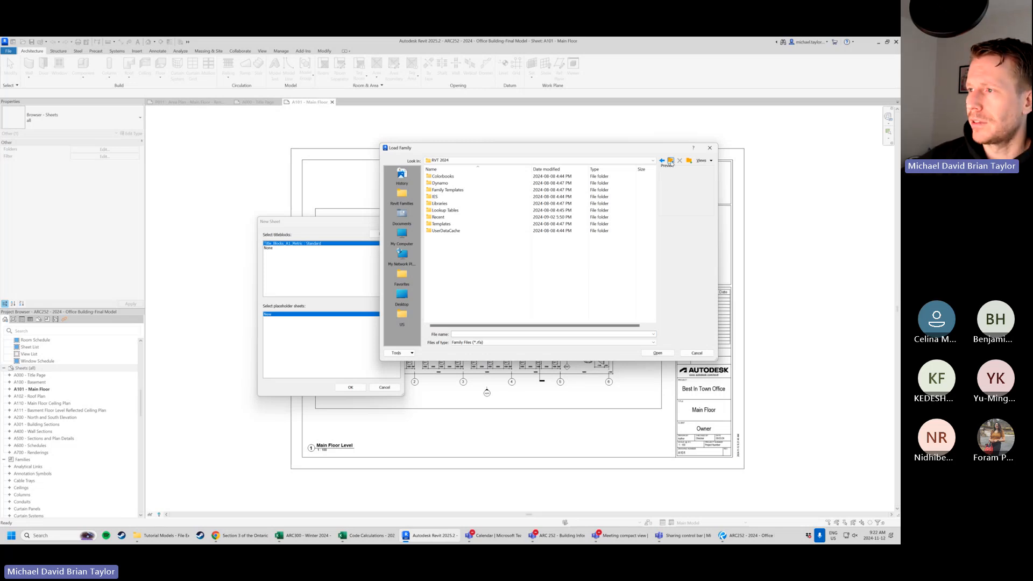
click(653, 161)
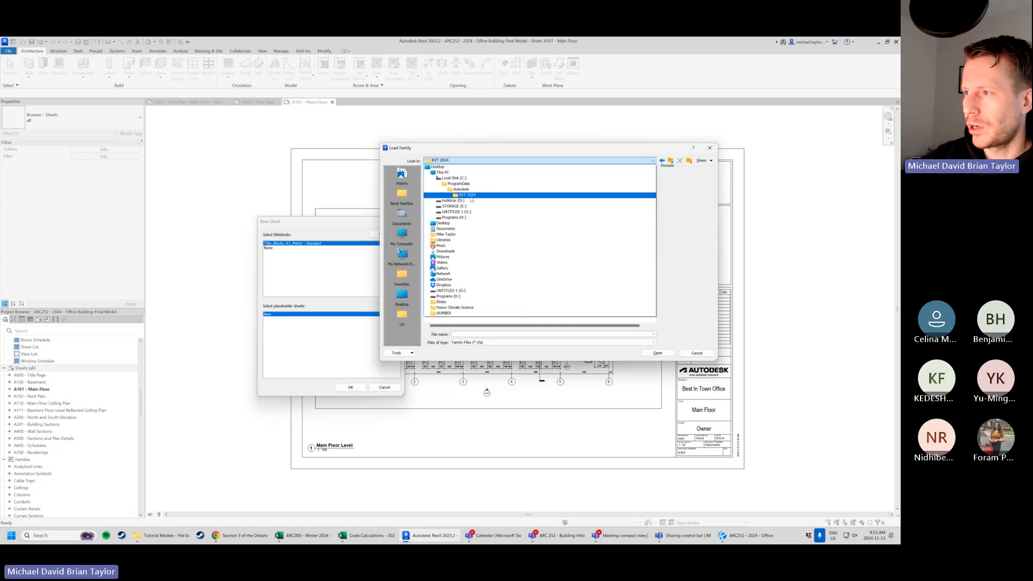
click(469, 195)
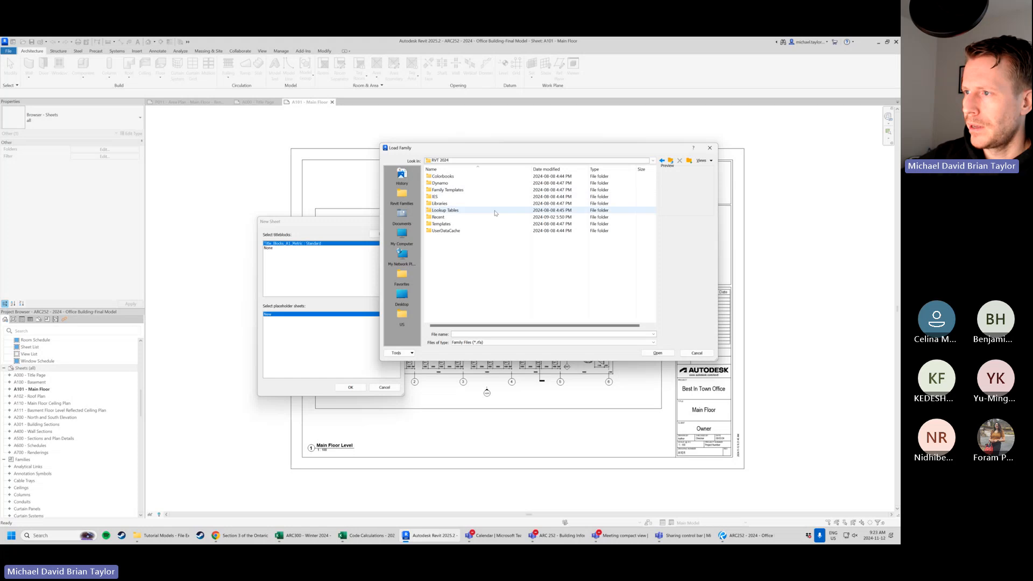
Open the English family library inside the Libraries folder.
double_click(449, 204)
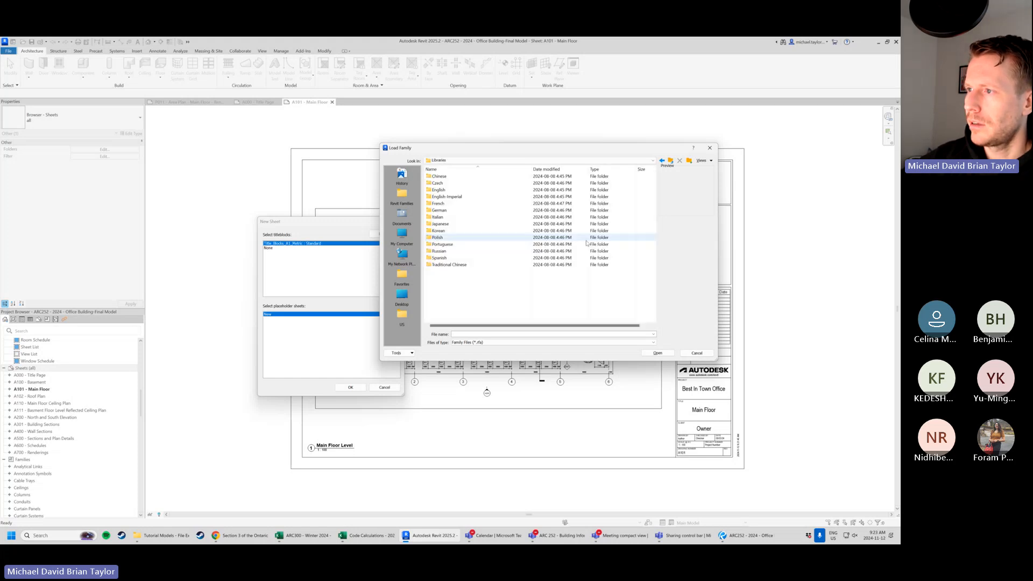
click(444, 186)
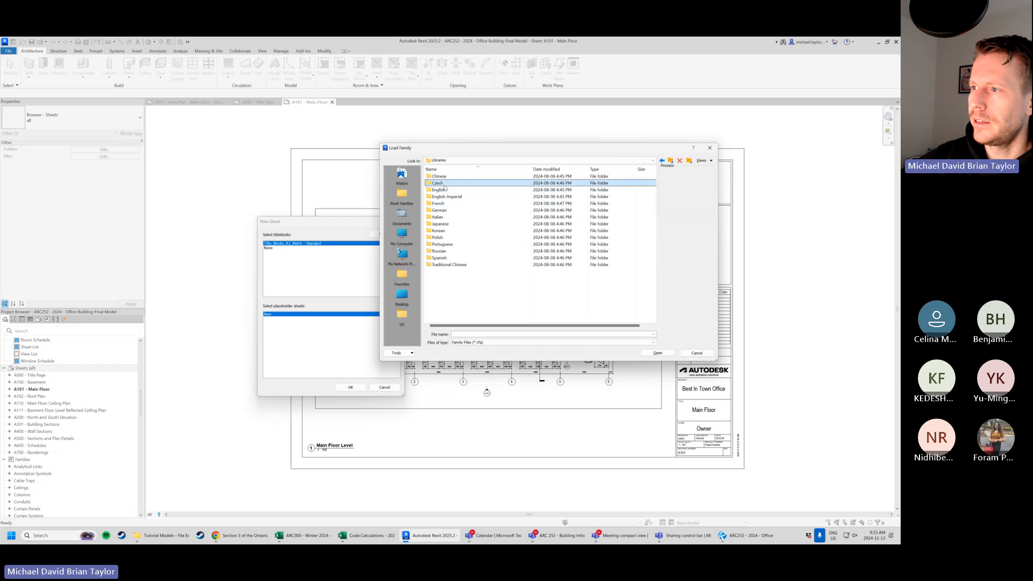
click(445, 189)
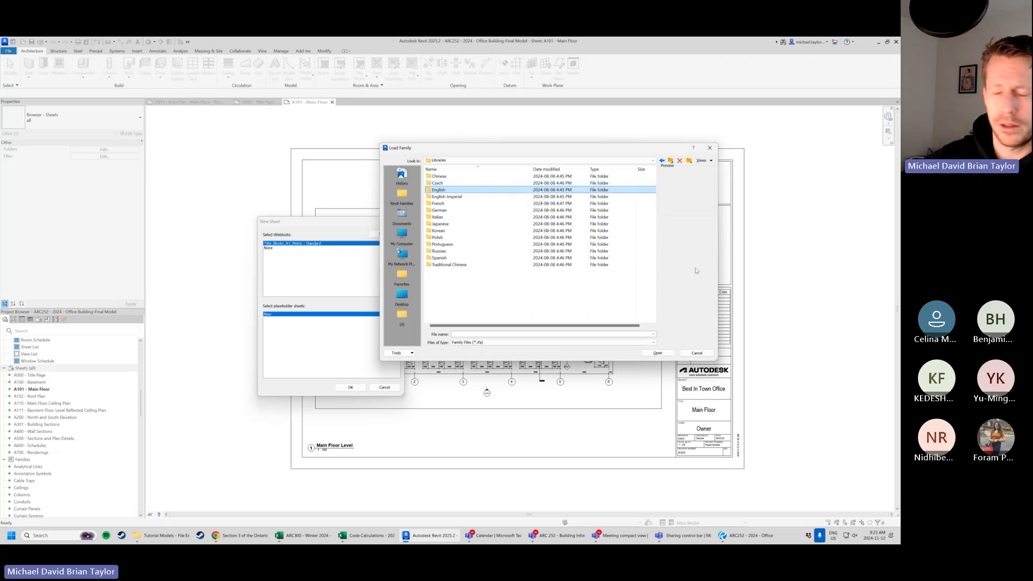
double_click(449, 191)
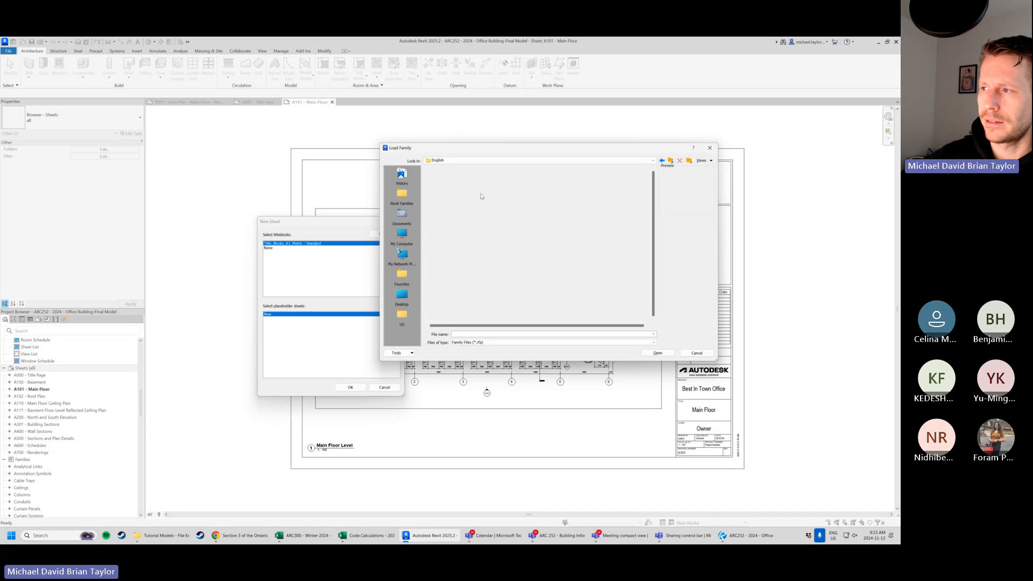
click(662, 161)
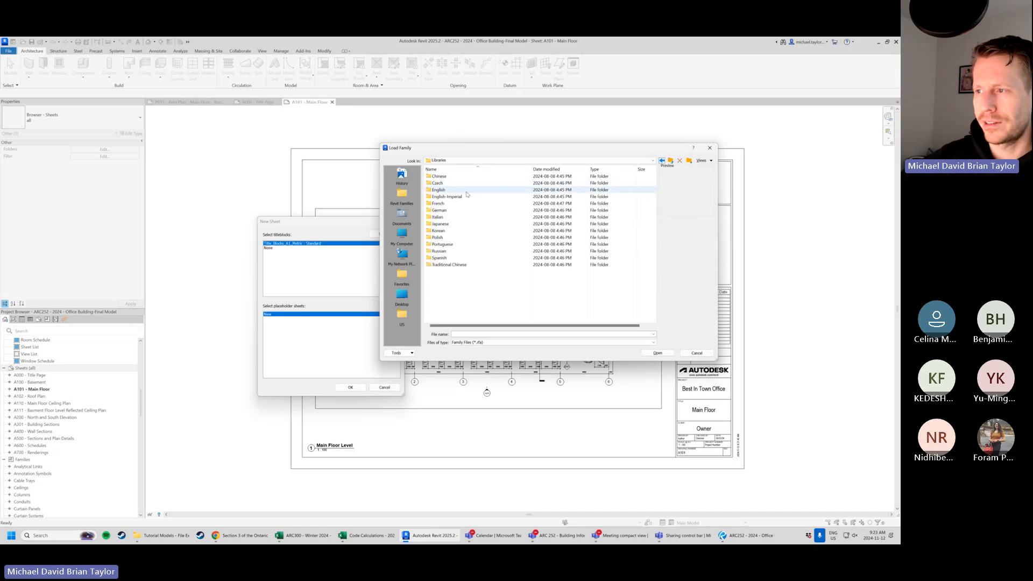
double_click(467, 192)
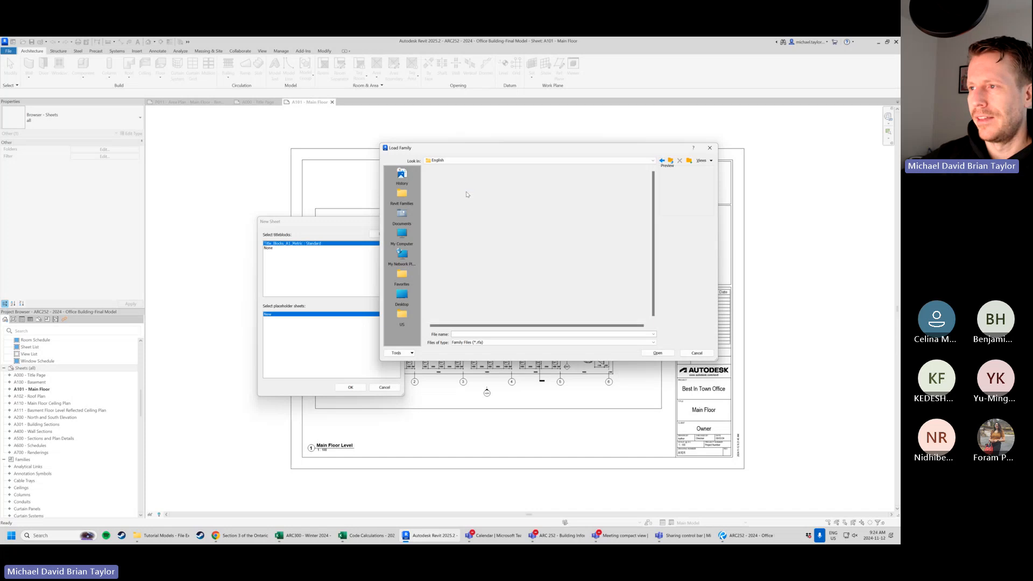
click(662, 161)
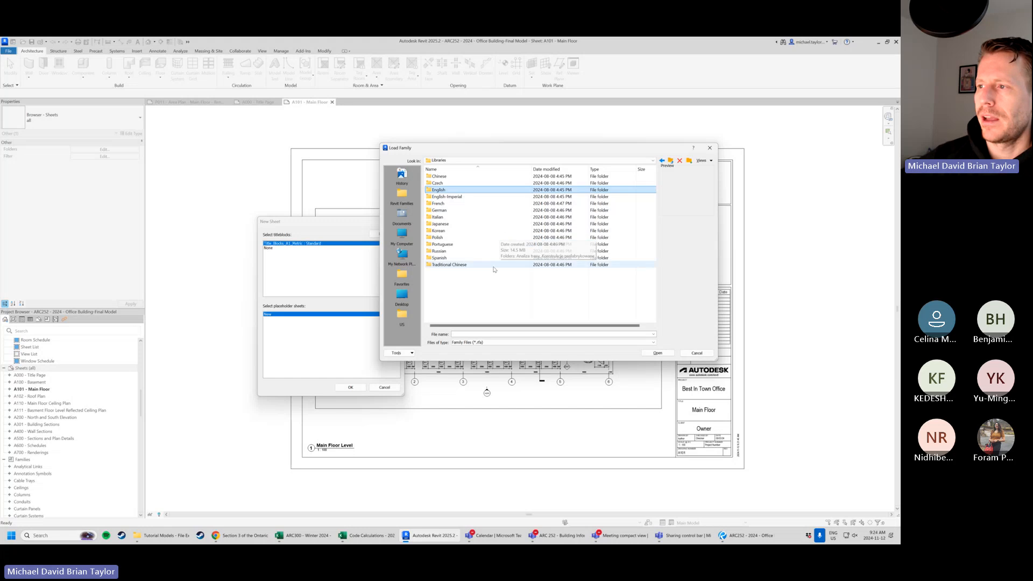
double_click(433, 190)
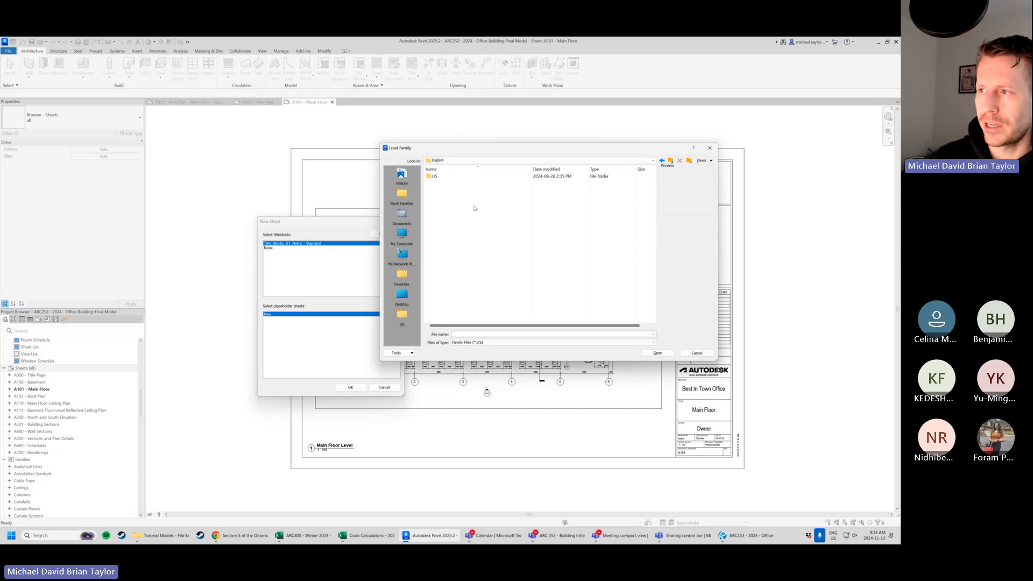
Open the Titleblocks folder in the US library and enlarge the Load Family window.
double_click(446, 177)
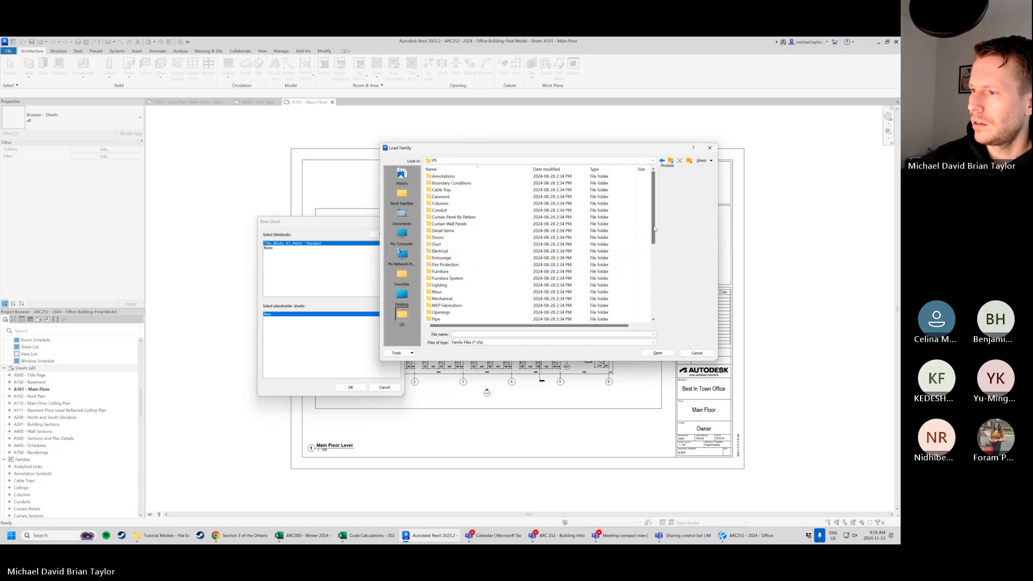
drag(654, 232, 655, 304)
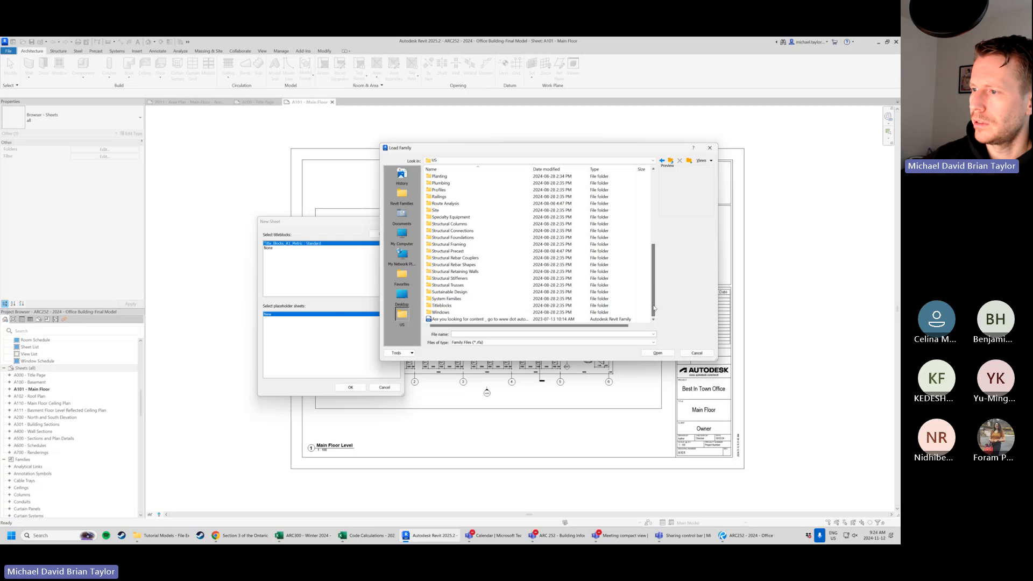
click(530, 305)
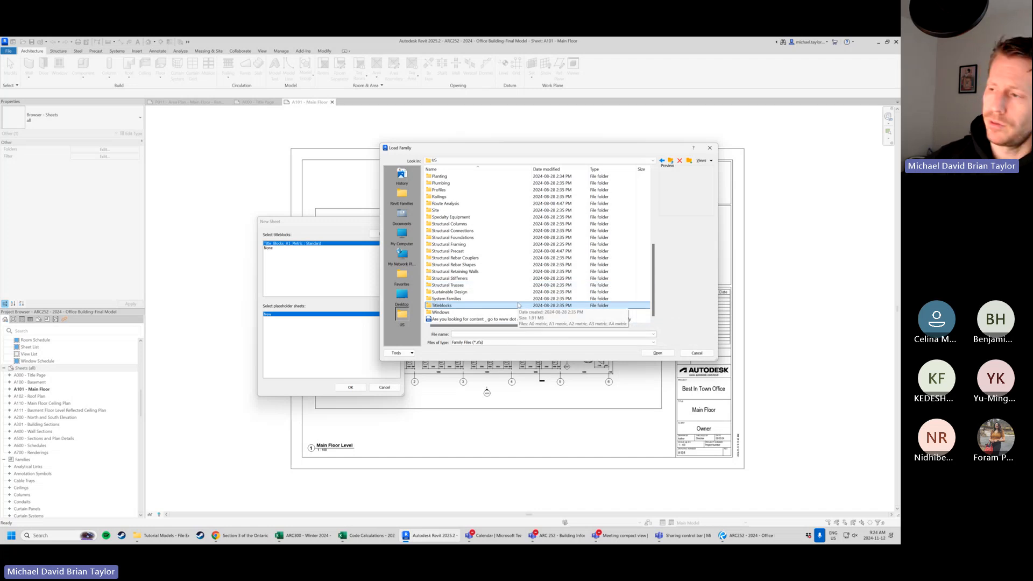
double_click(458, 307)
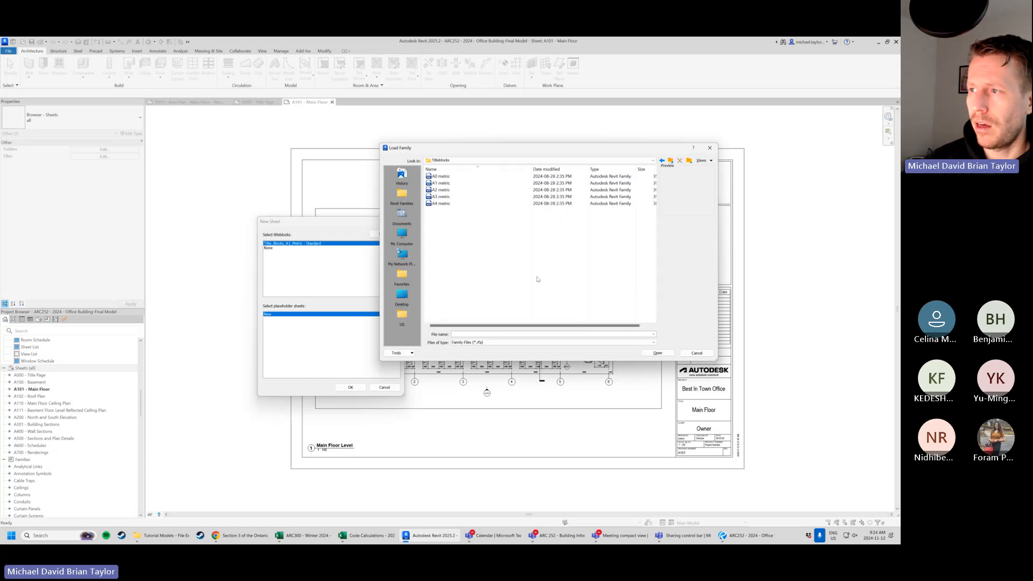
drag(476, 152, 430, 139)
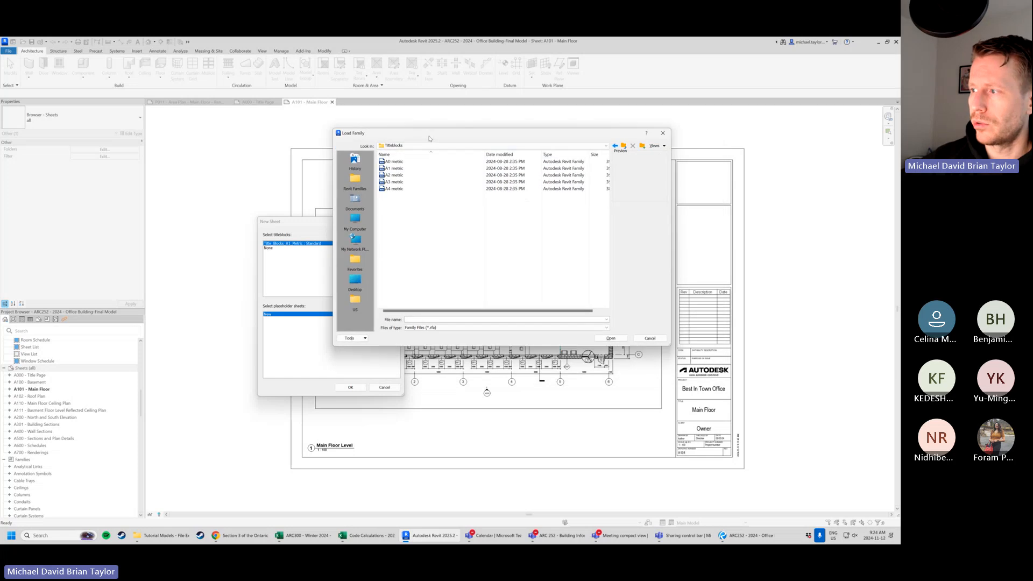
drag(670, 346, 763, 408)
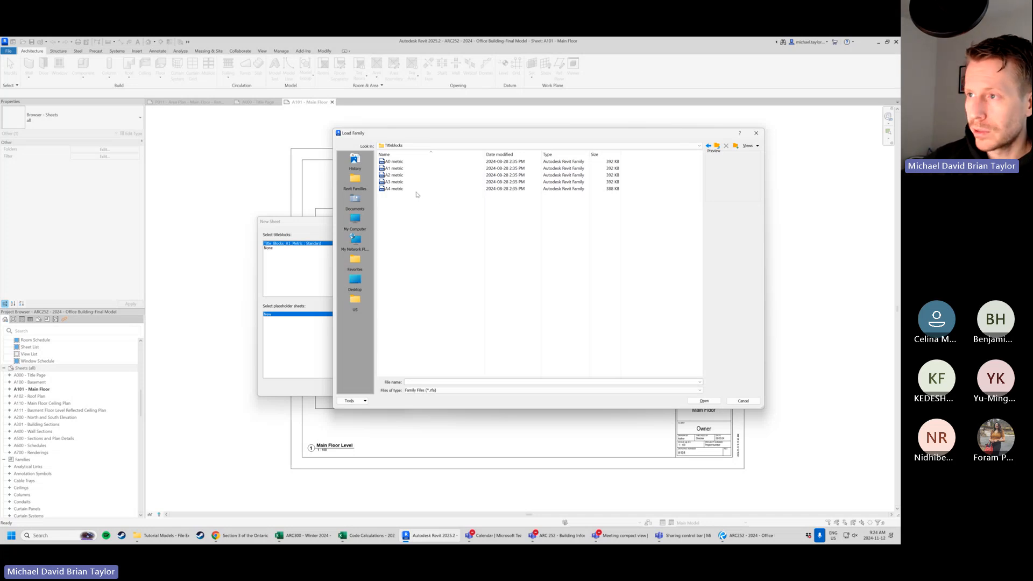
Preview the A0, A1, A2, A3 and A4 metric title blocks in turn to compare their layouts.
click(395, 163)
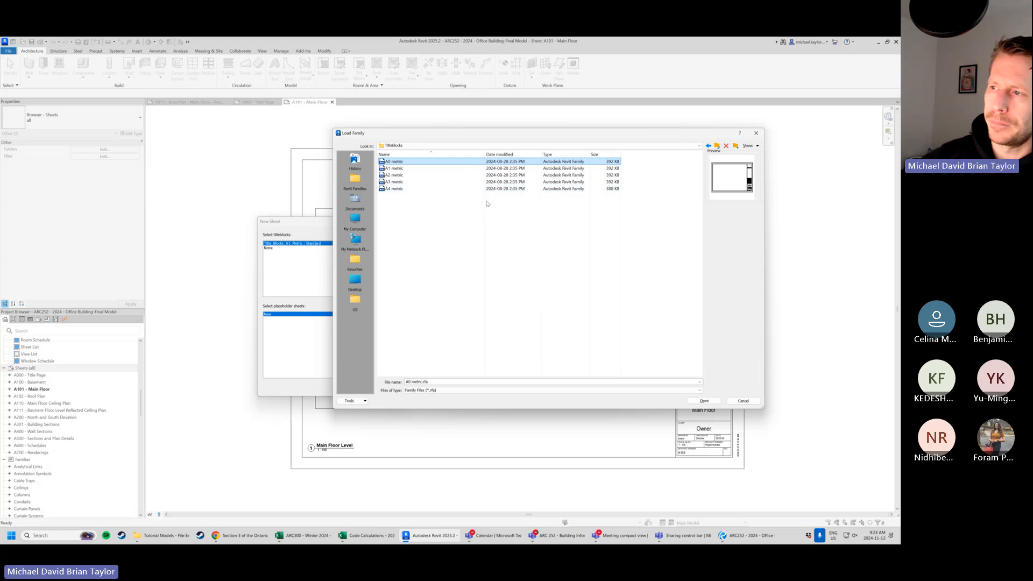
click(408, 170)
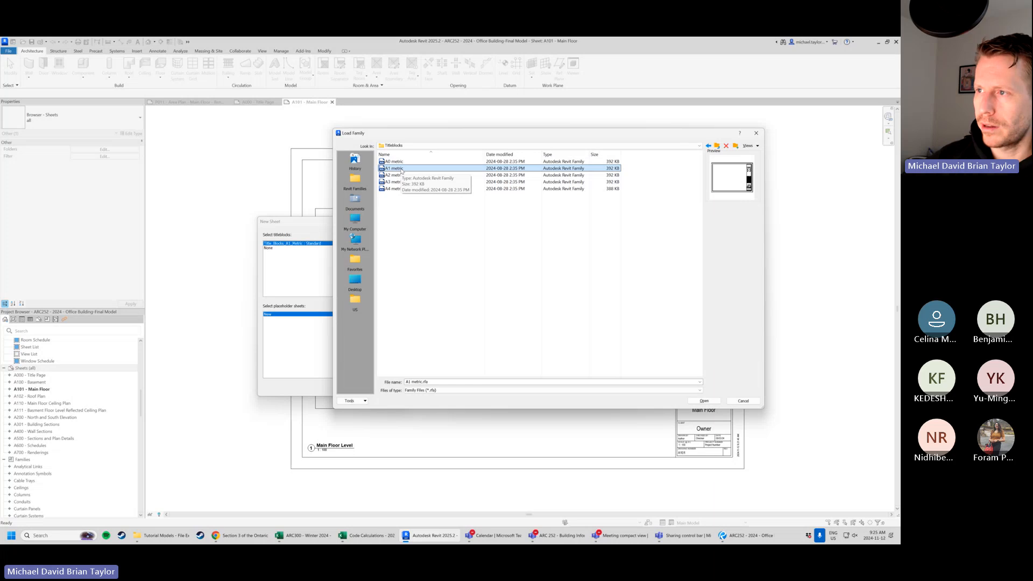
click(399, 175)
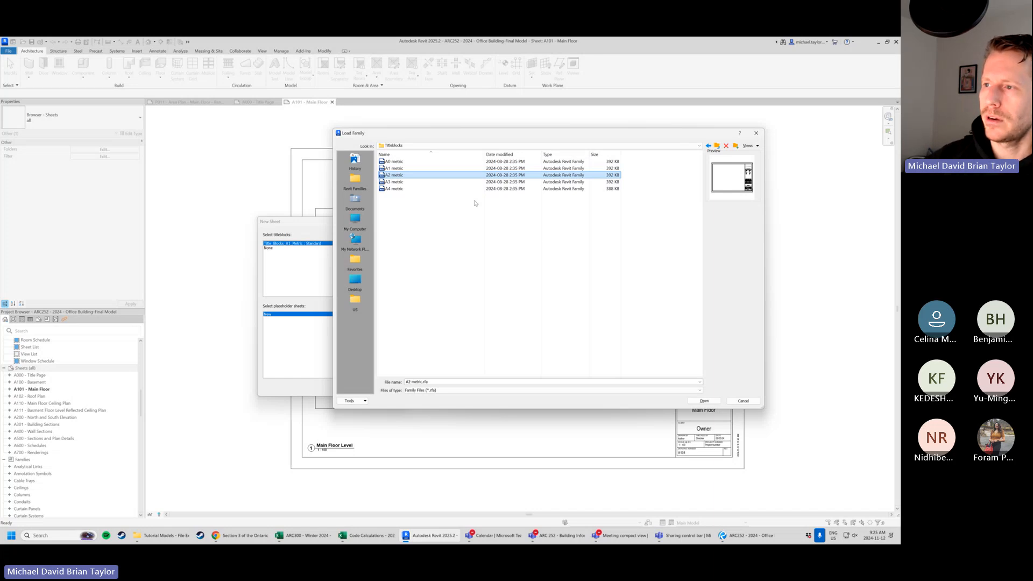
click(471, 182)
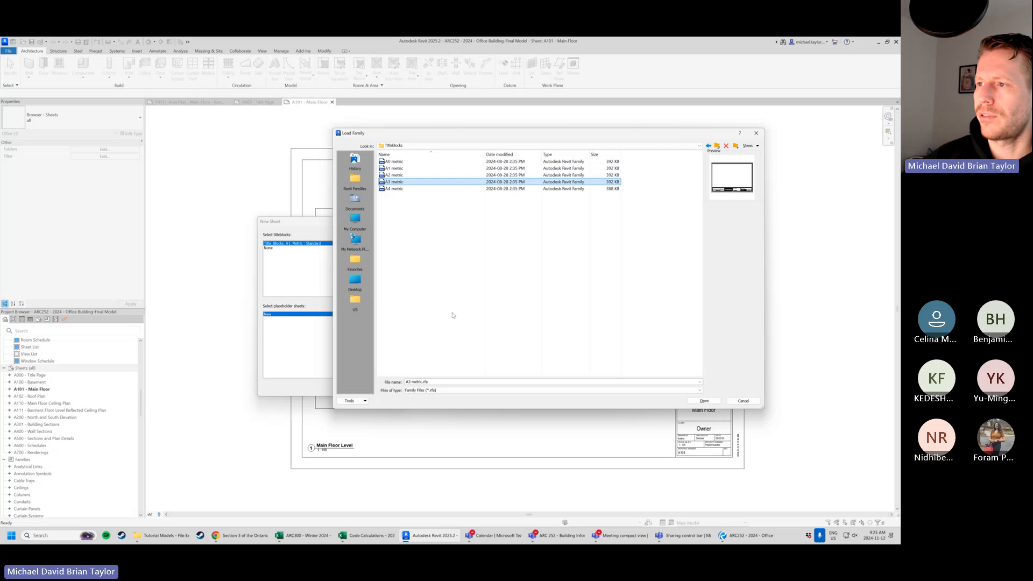
click(412, 189)
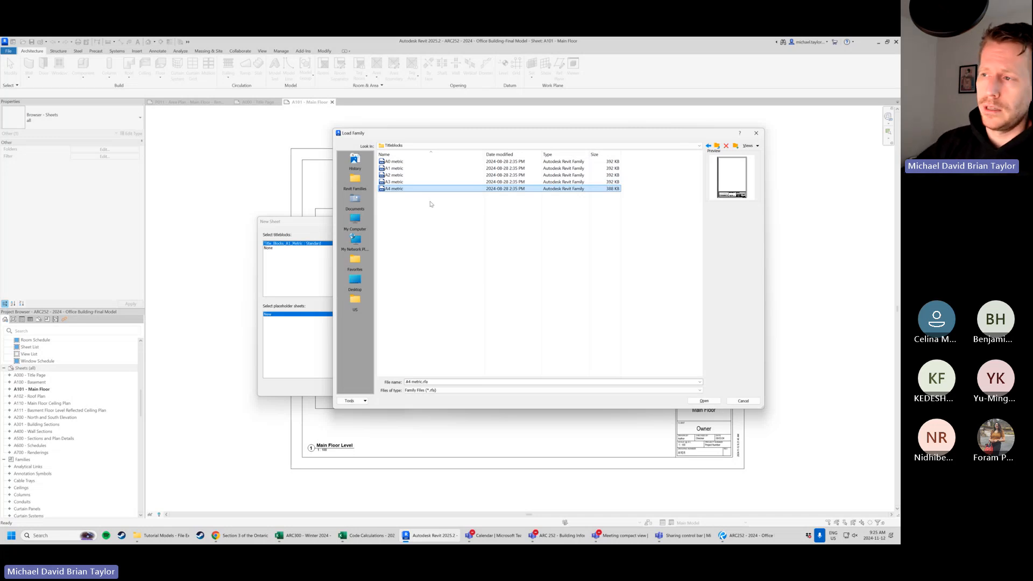
Compare the A3 and A4 metric title blocks and load the A3 metric family for the new sheet.
key(Up)
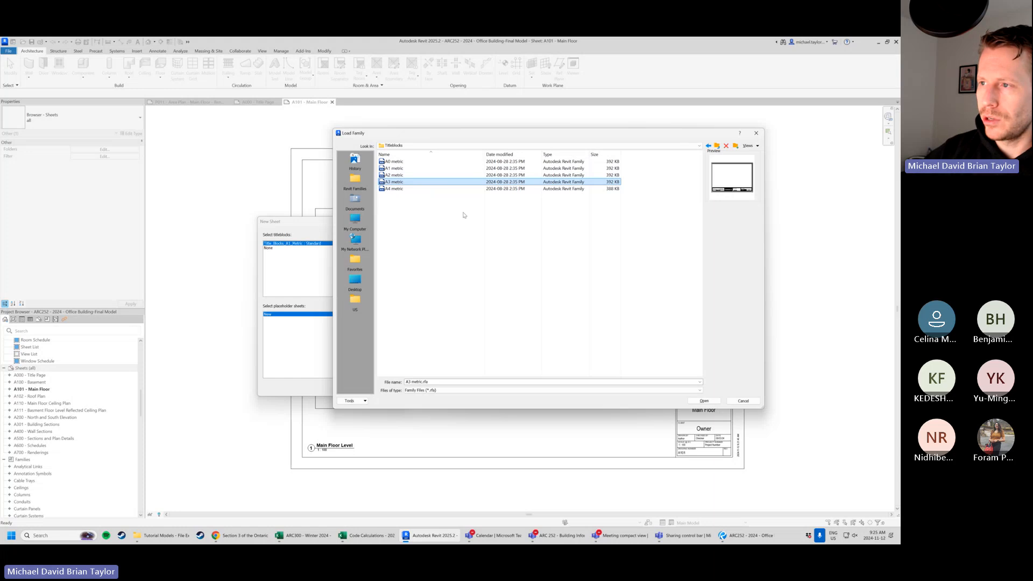
click(418, 189)
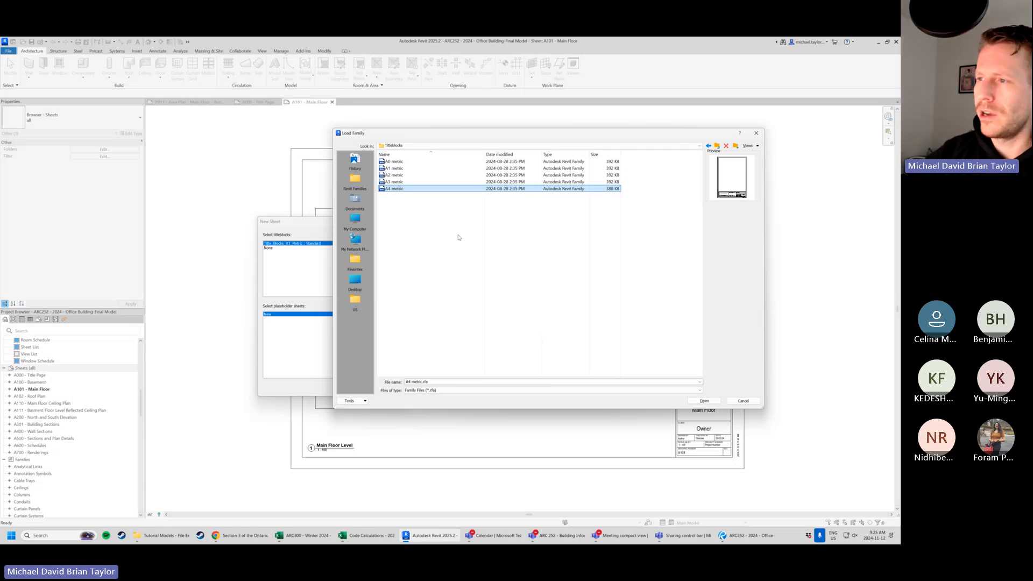
click(403, 183)
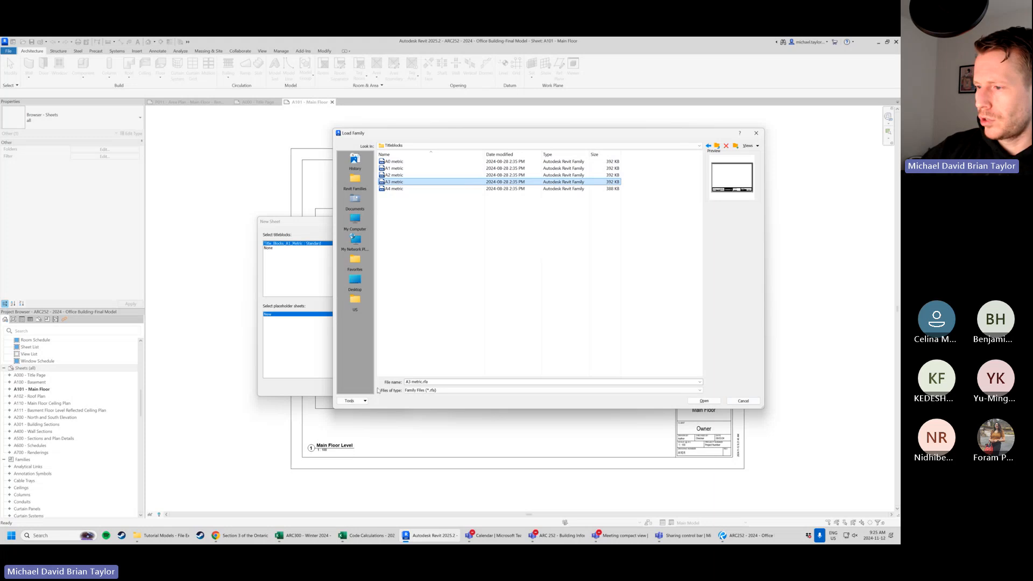
click(422, 383)
click(422, 383)
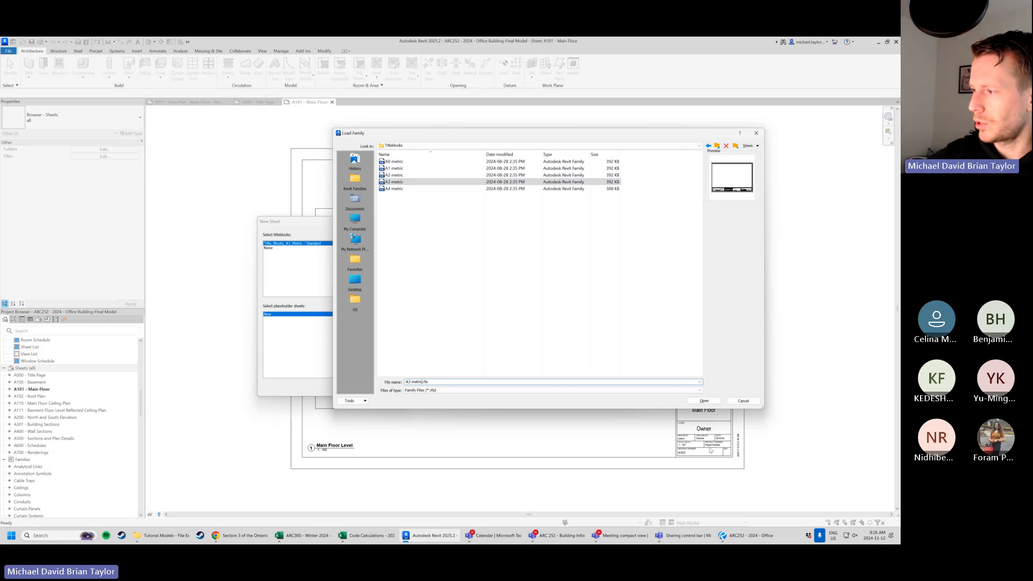
click(704, 400)
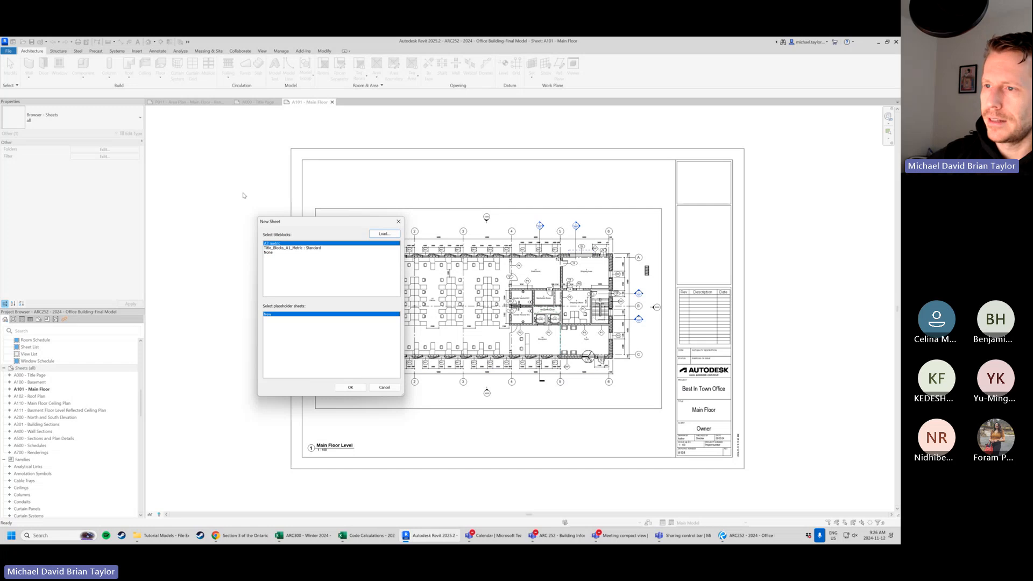
Create a new sheet using the A3 metric title block instead of the A1 standard one.
click(300, 247)
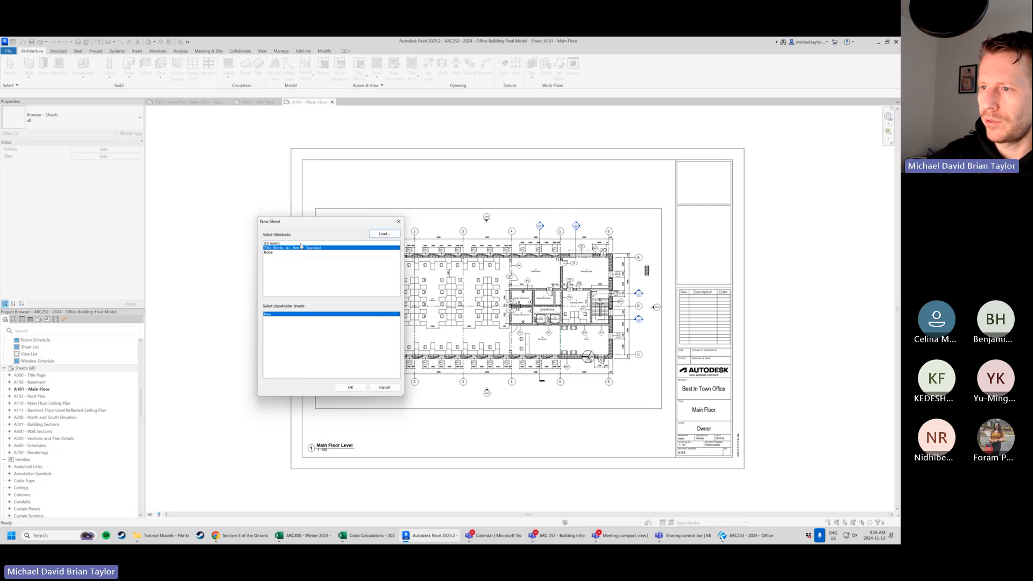
click(301, 243)
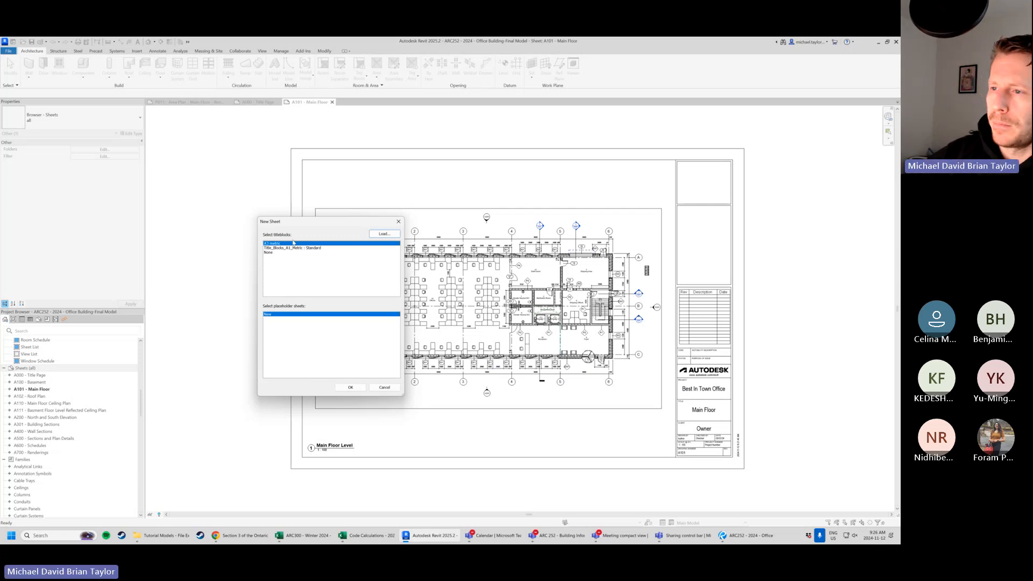
click(350, 387)
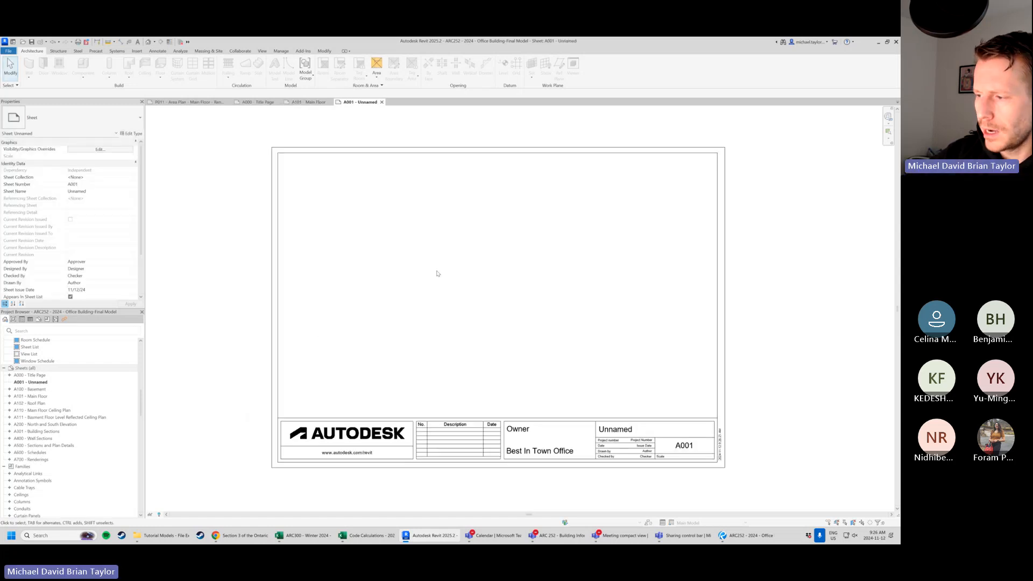
Compare the title block layout of the new A3 sheet with that of sheet A101 - Main Floor.
scroll(468, 307, down, 1)
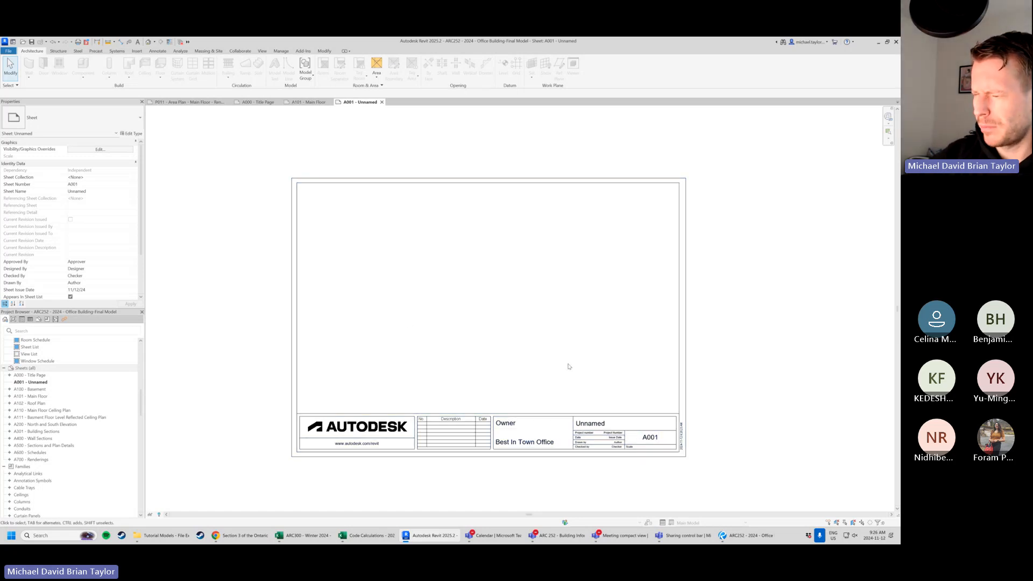
click(307, 103)
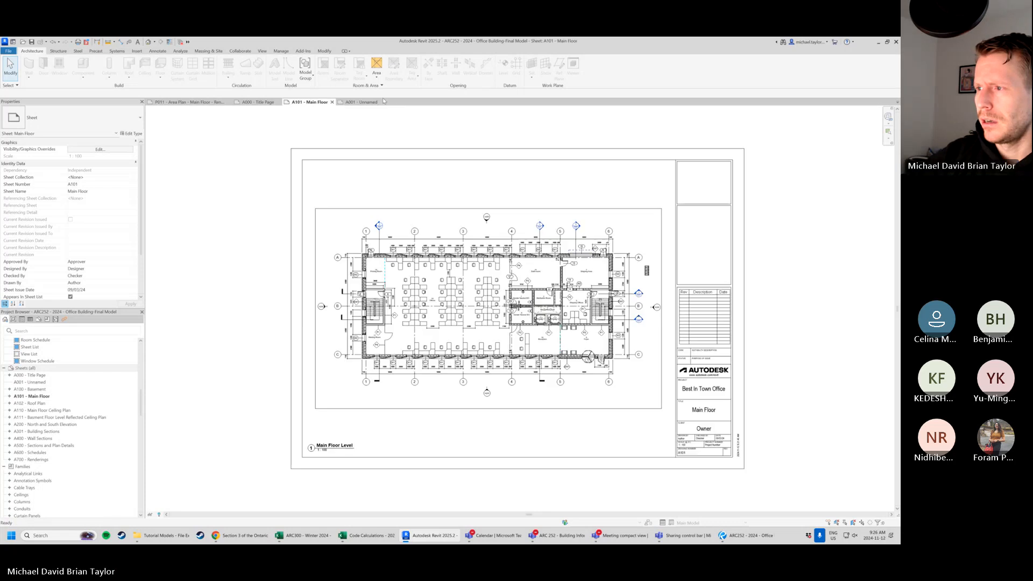
click(364, 103)
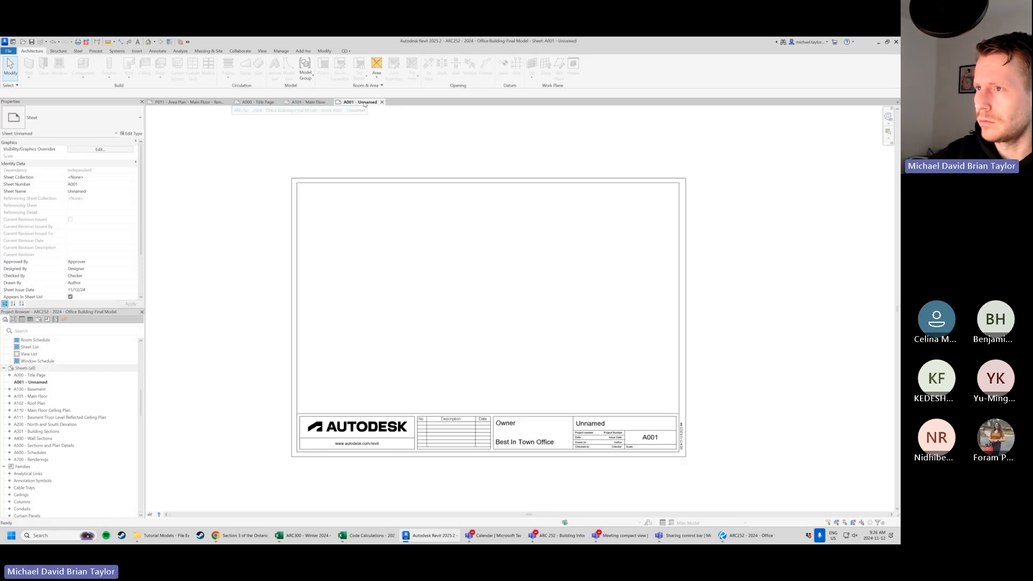
click(308, 102)
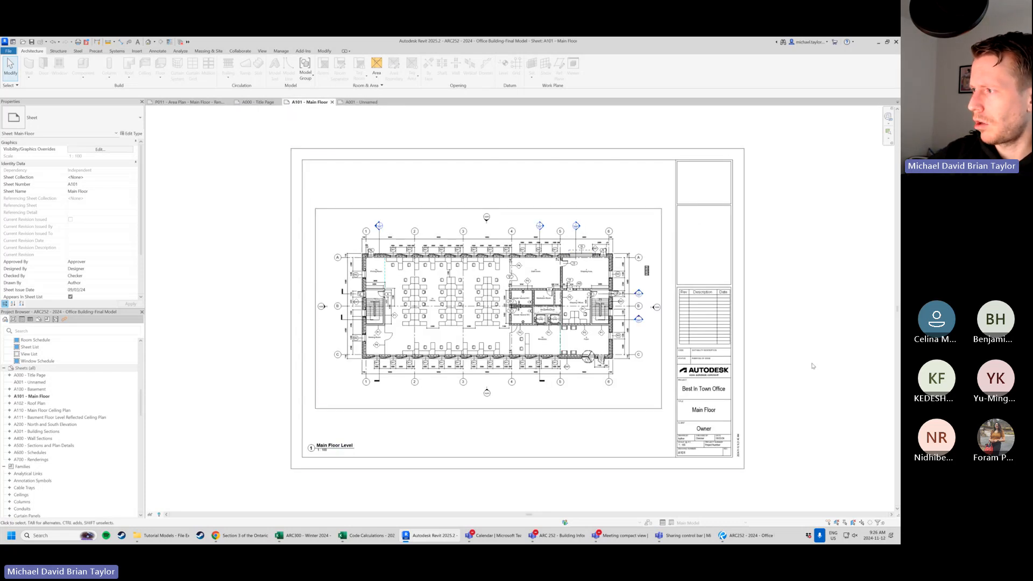
scroll(718, 298, up, 1)
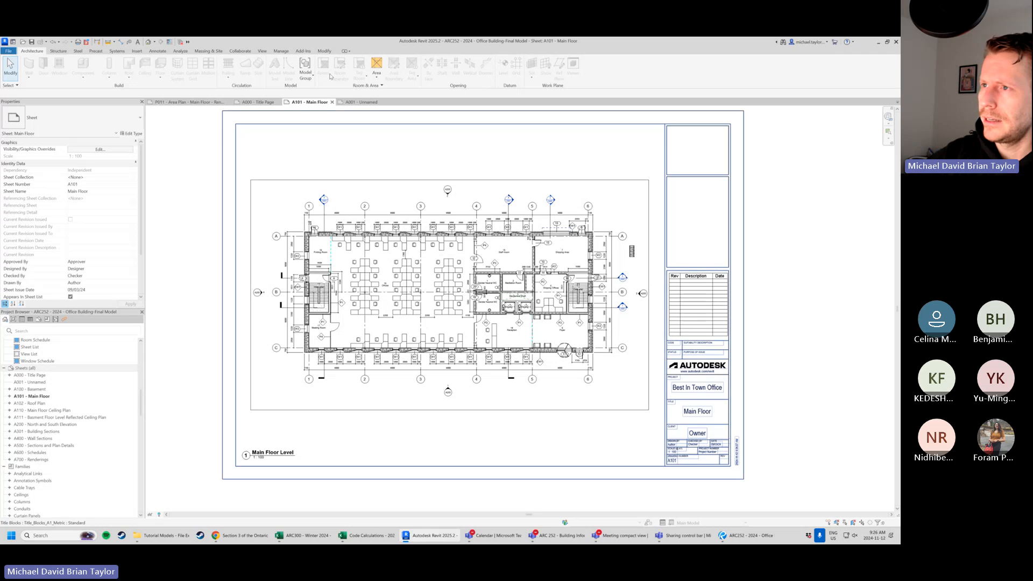
key(ctrl+Tab)
middle_drag(504, 404, 471, 363)
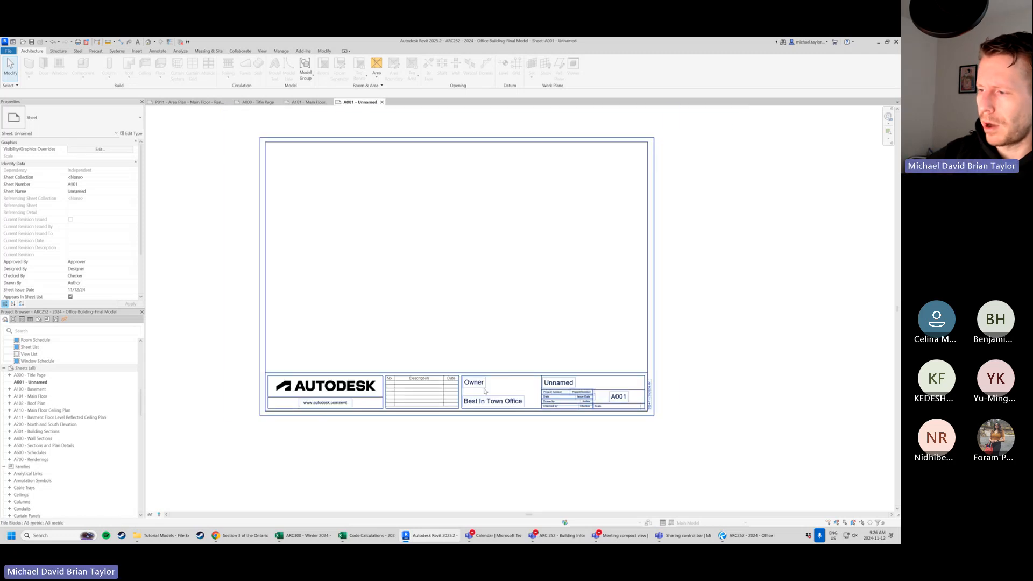
scroll(483, 401, up, 1)
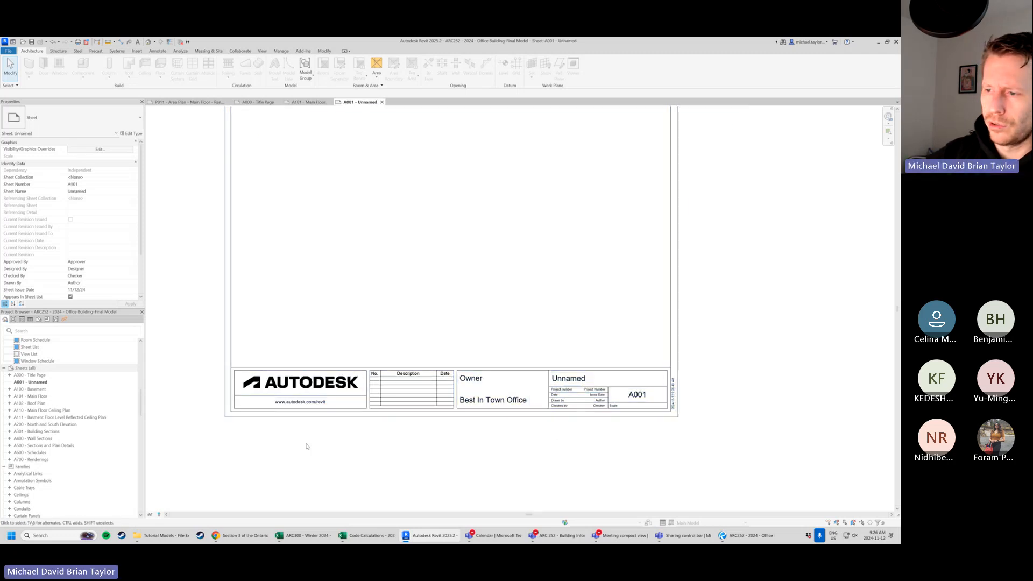
scroll(417, 422, down, 1)
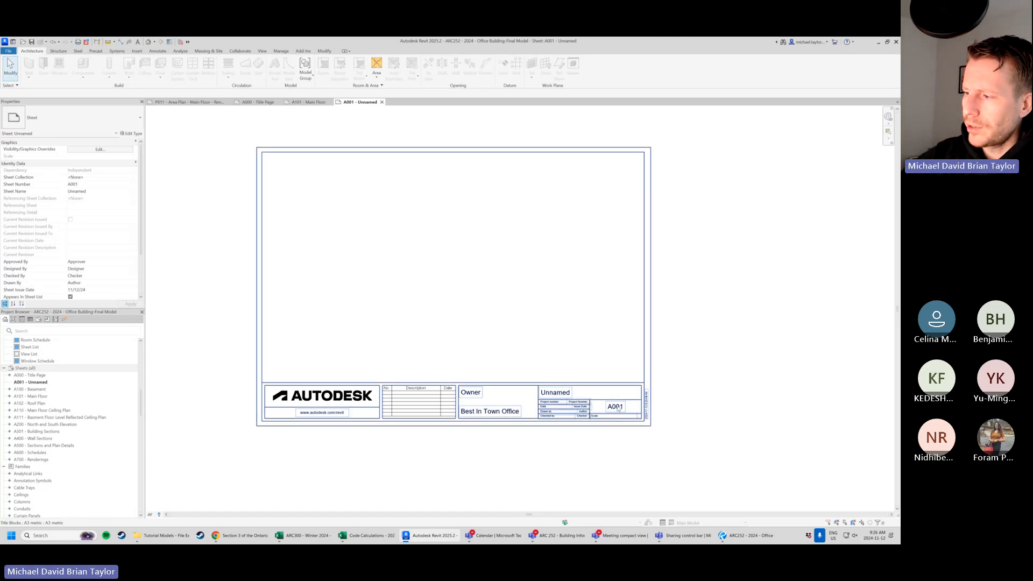
Set the sheet number in the new sheet's title block to P001.
click(620, 412)
click(617, 407)
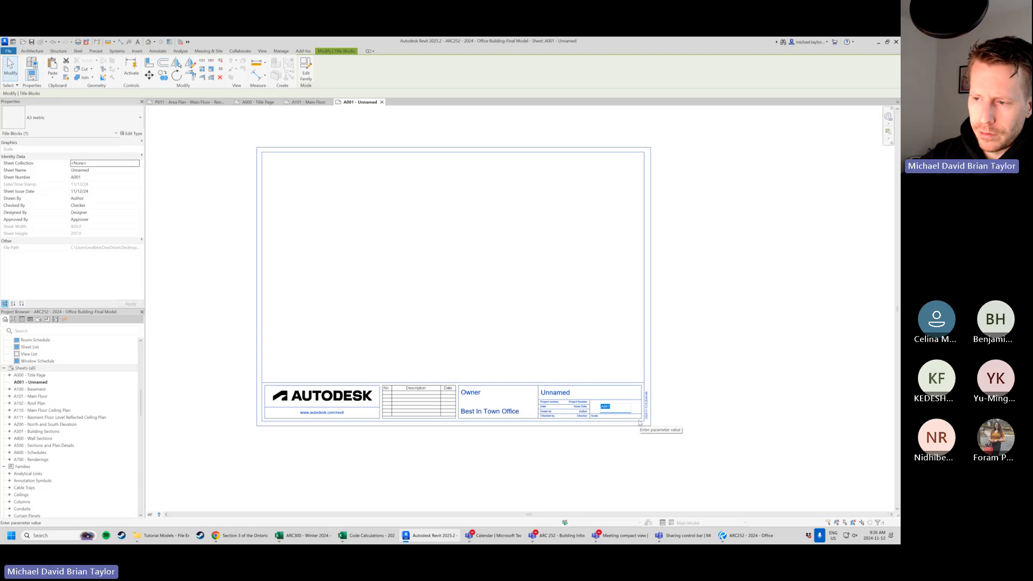
click(603, 409)
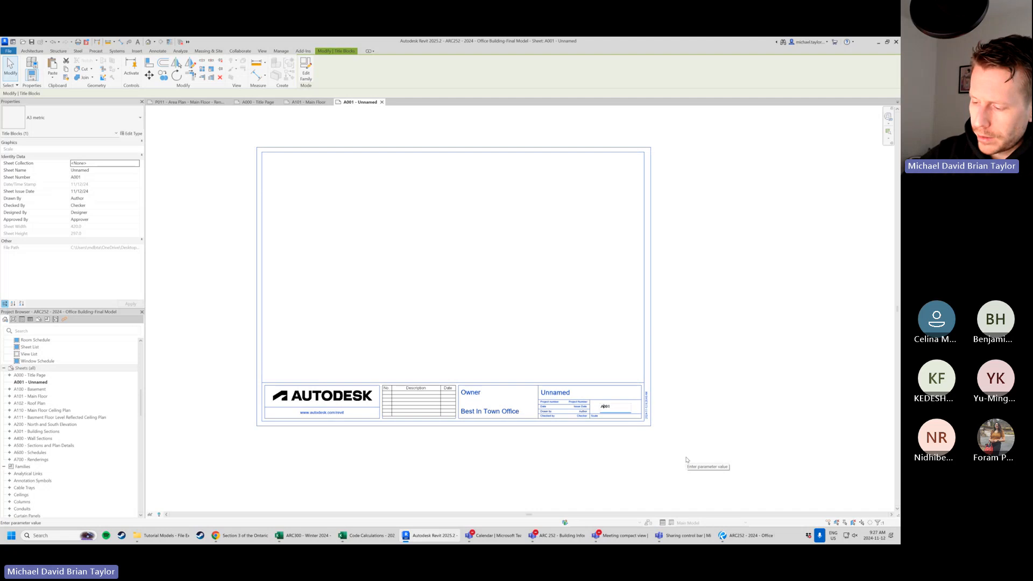
key(BackSpace)
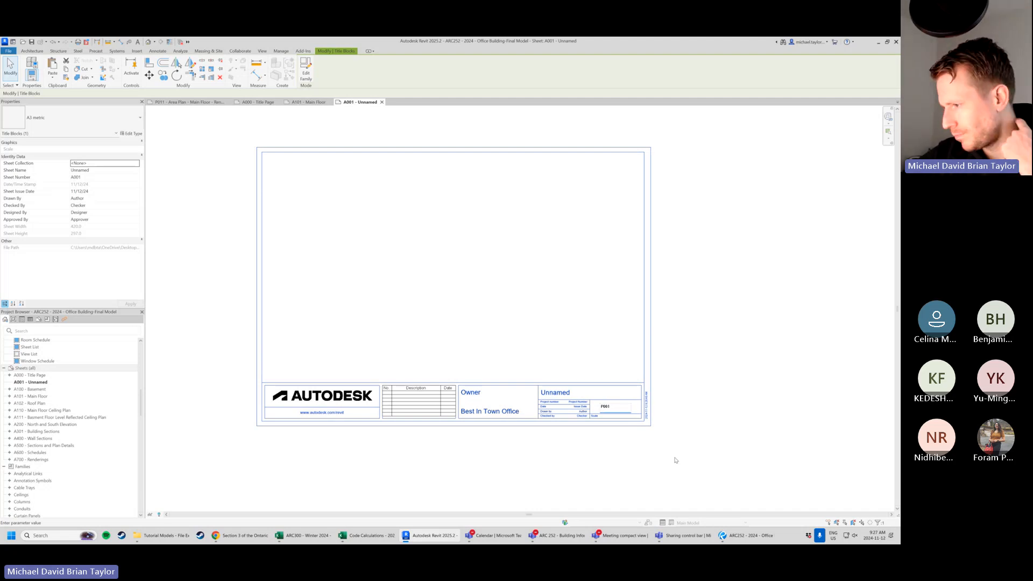
key(Return)
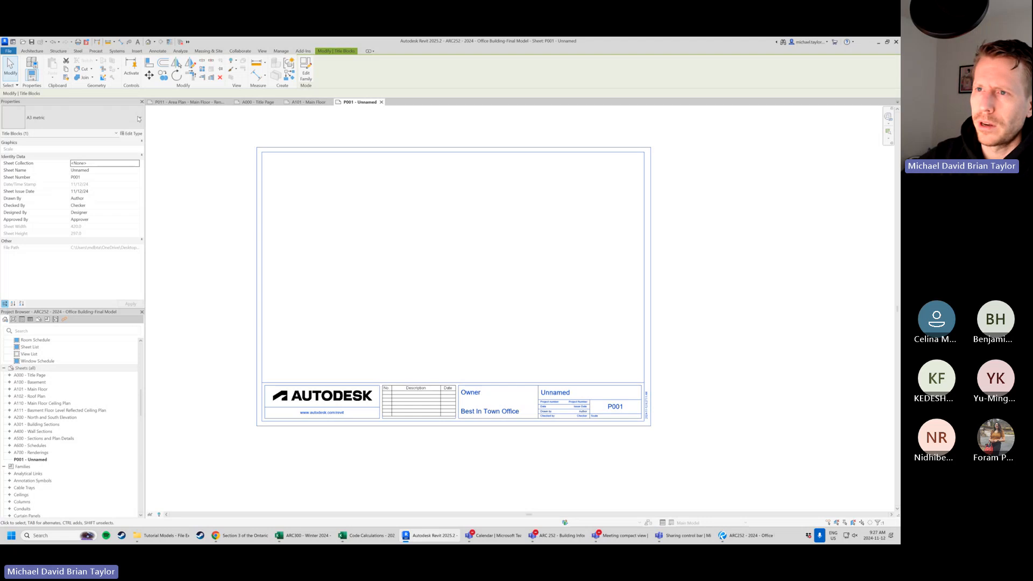
Check the sheet numbering in the finished Assignment 2 model and renumber the new unnamed sheet as P000.
click(189, 101)
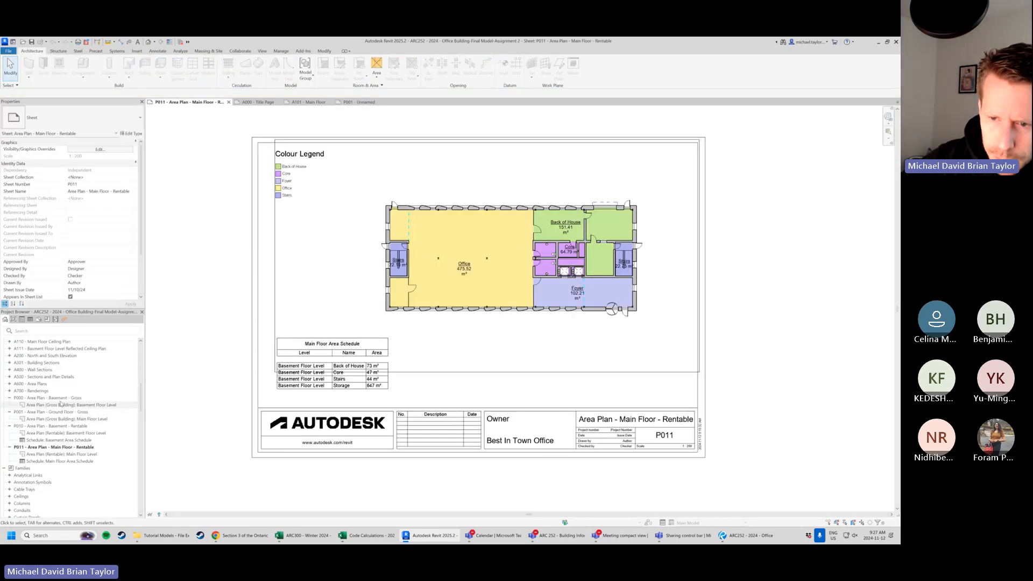
click(355, 102)
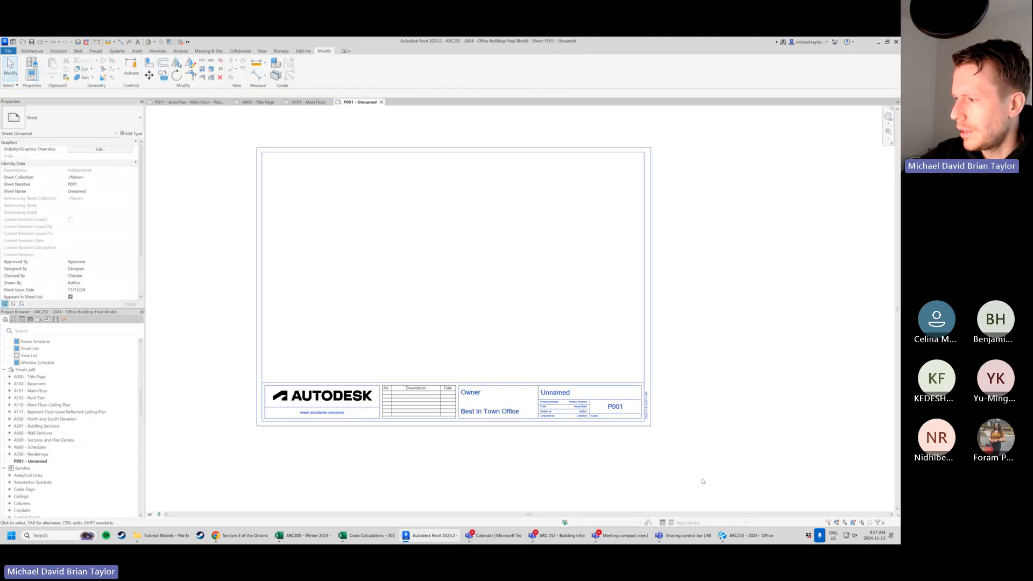
double_click(619, 408)
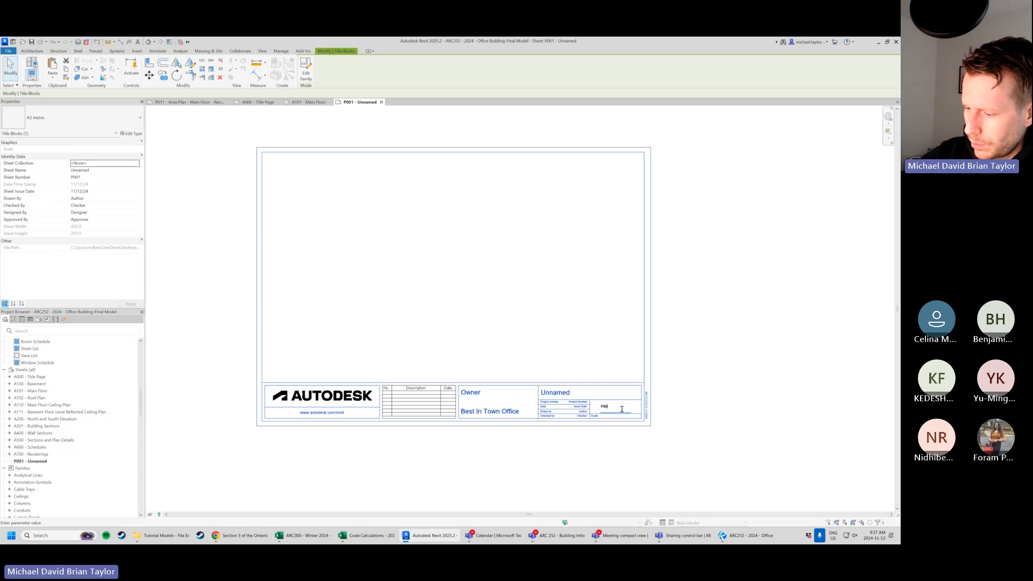
key(Return)
click(711, 360)
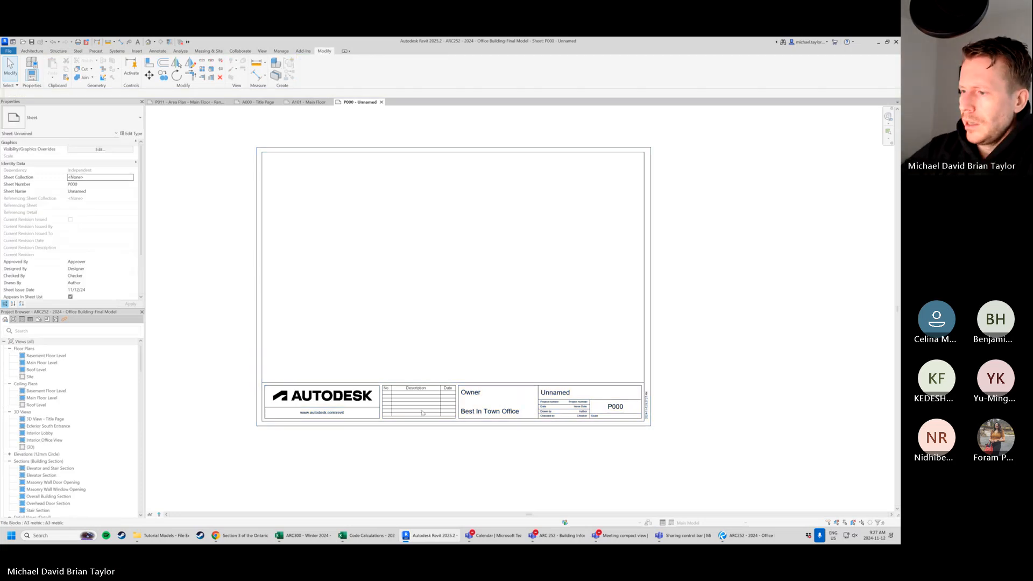
middle_drag(249, 390, 254, 399)
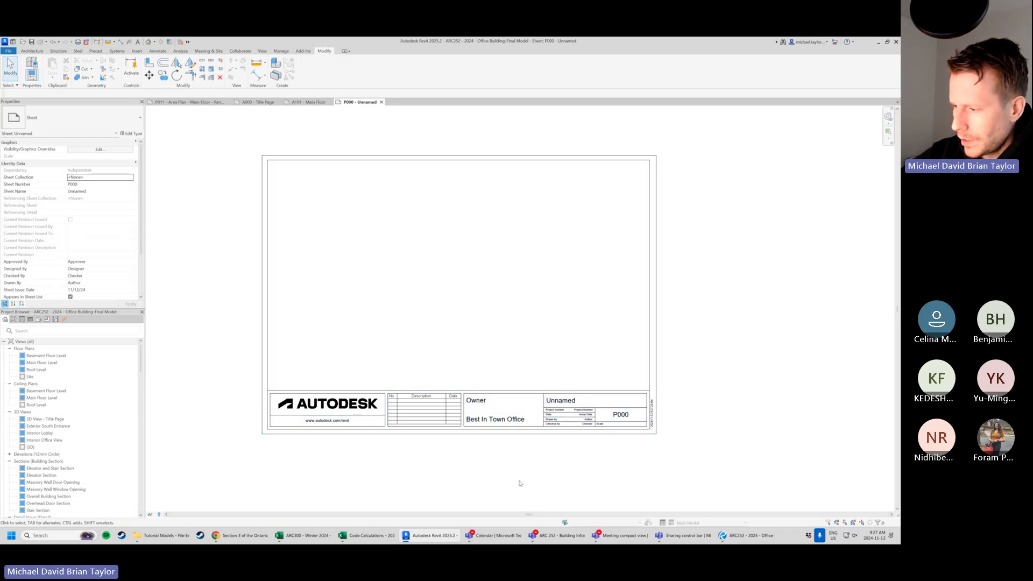
Consult the reference drawing set in Revu, then return to Revit and name sheet P000 "Area Plan - Basement - Gross".
click(752, 536)
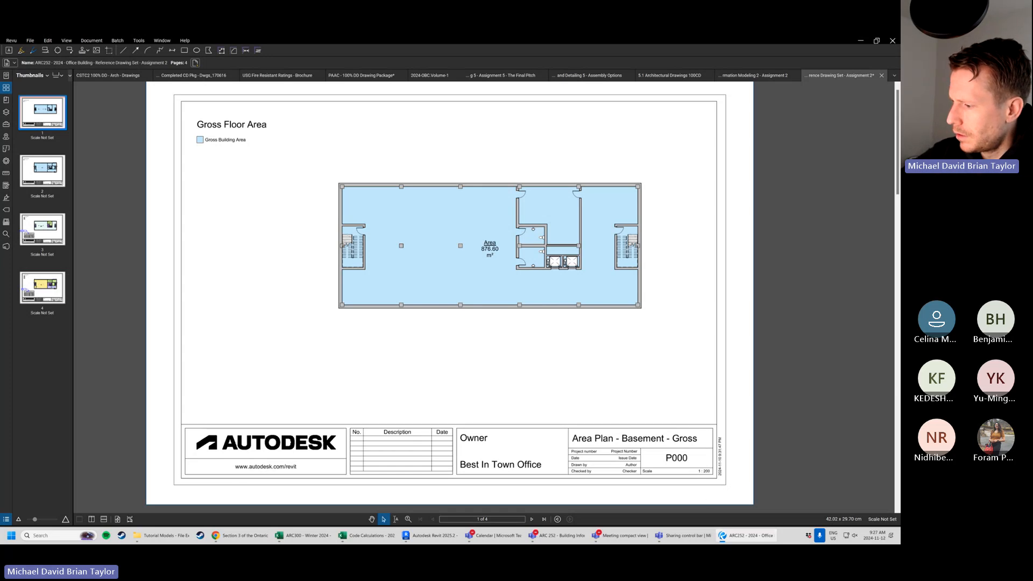
click(431, 536)
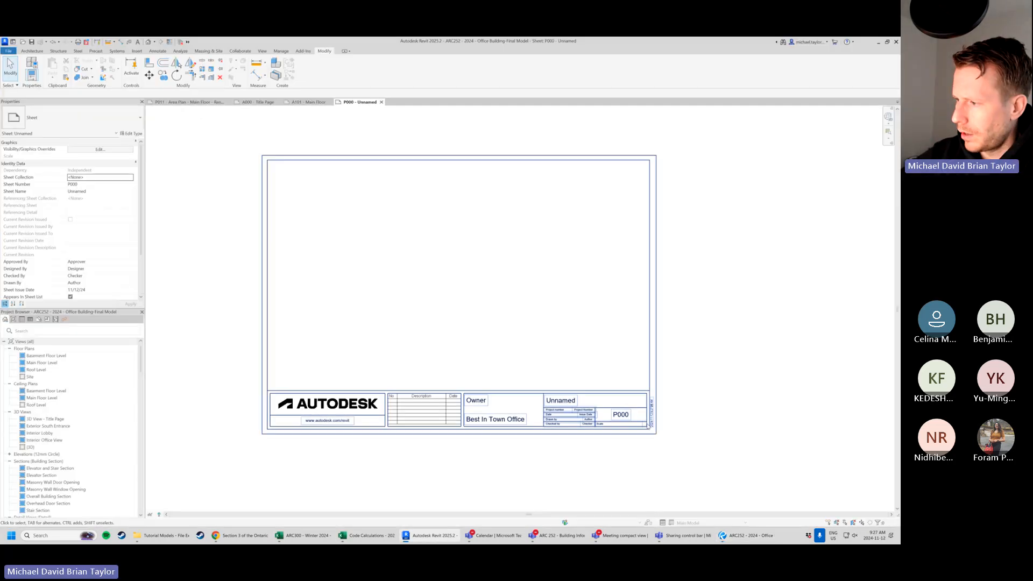
click(561, 400)
click(561, 401)
text(A)
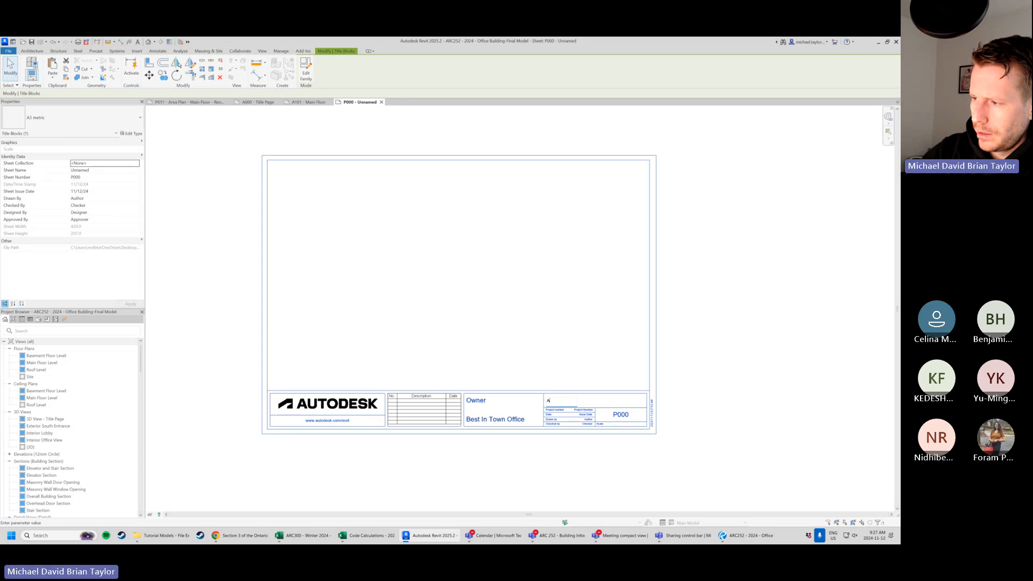
text(rea Plan - Basement - Gross)
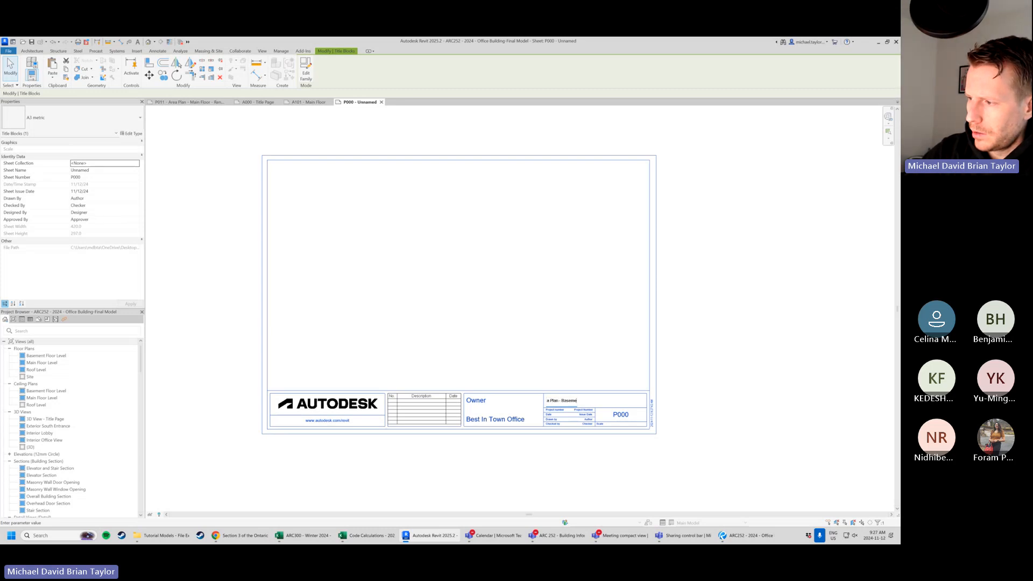
key(Return)
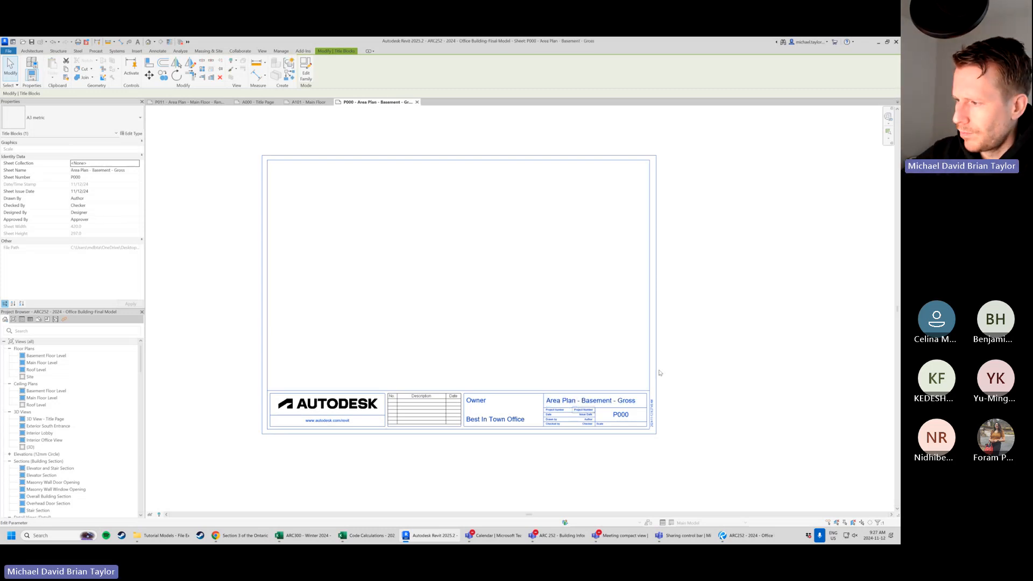
click(759, 340)
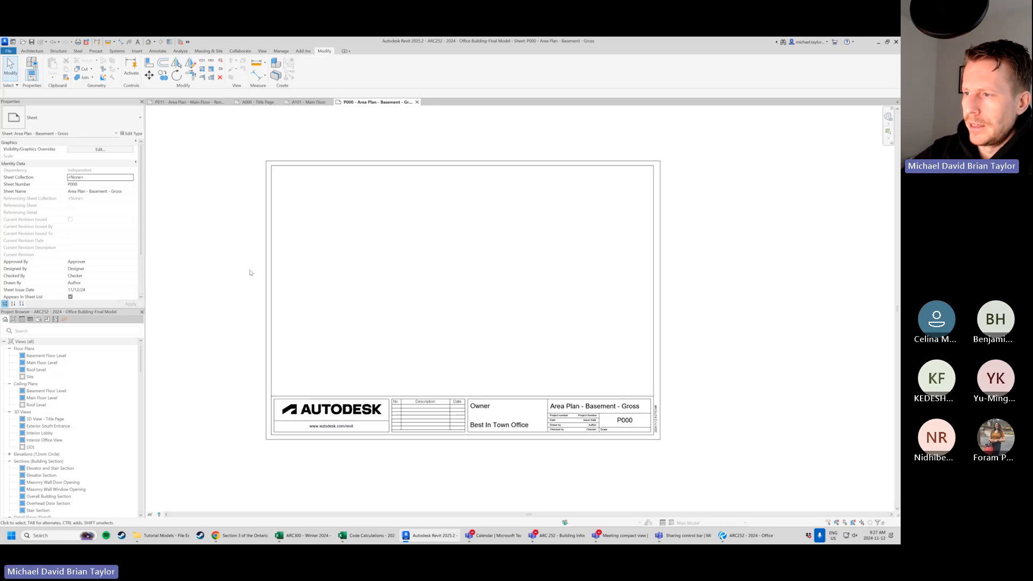
Locate sheet P000 in the project's sheet list and look over the schedules and legends listed above it.
scroll(44, 466, down, 10)
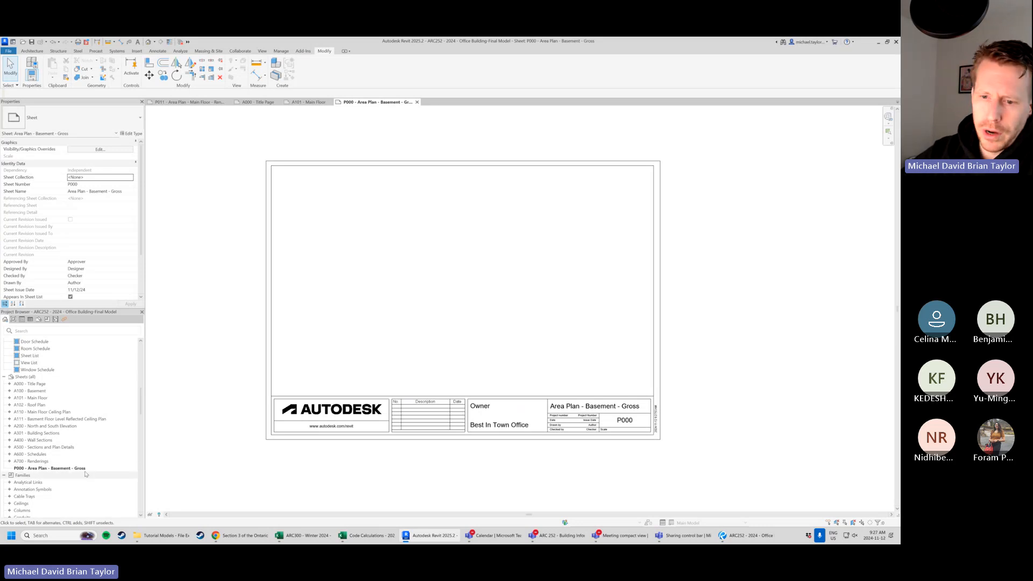
scroll(54, 474, down, 2)
click(50, 433)
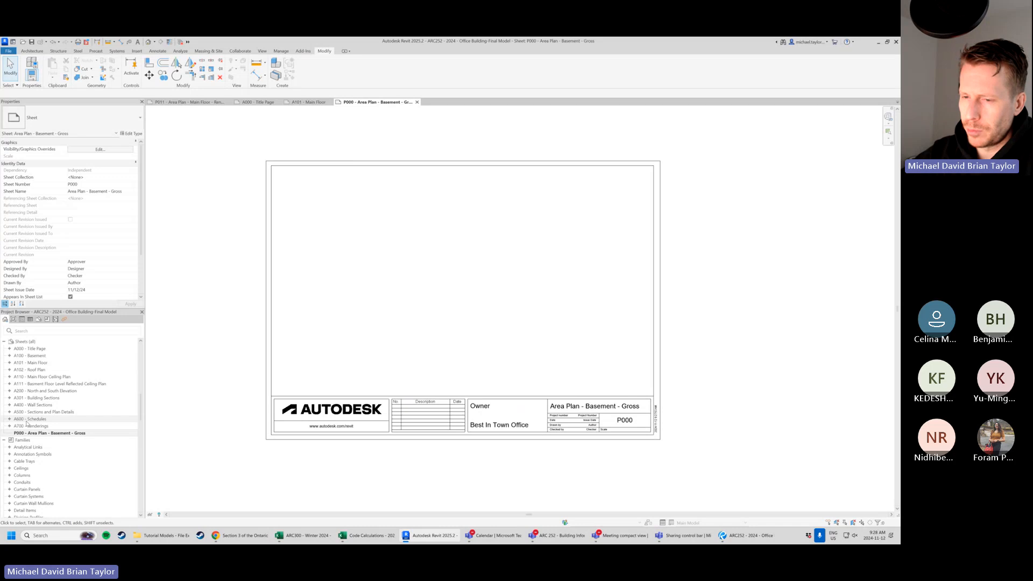
scroll(28, 423, up, 7)
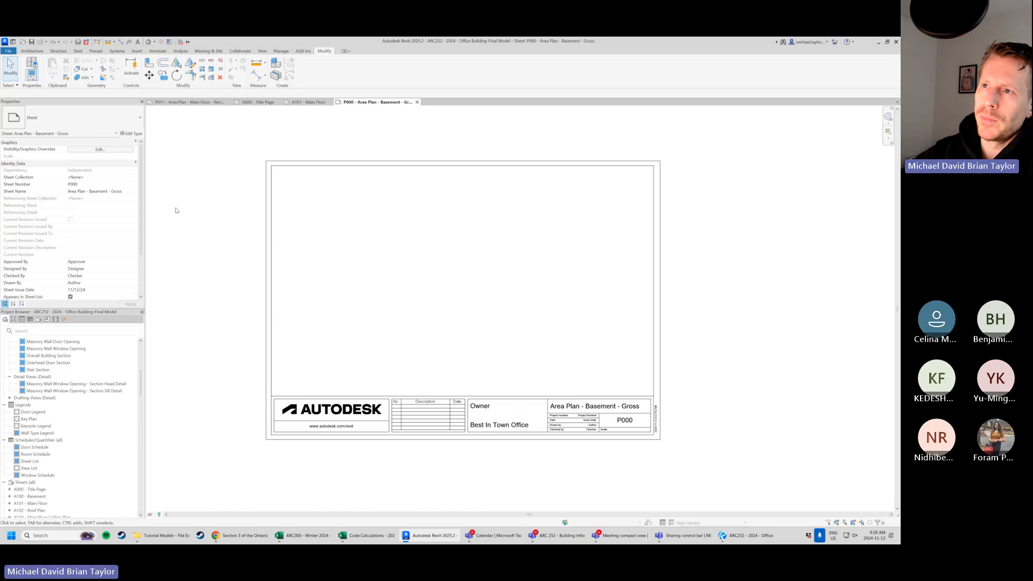
In the Area and Volume Computations settings, set the room area computation to At wall finish.
click(262, 51)
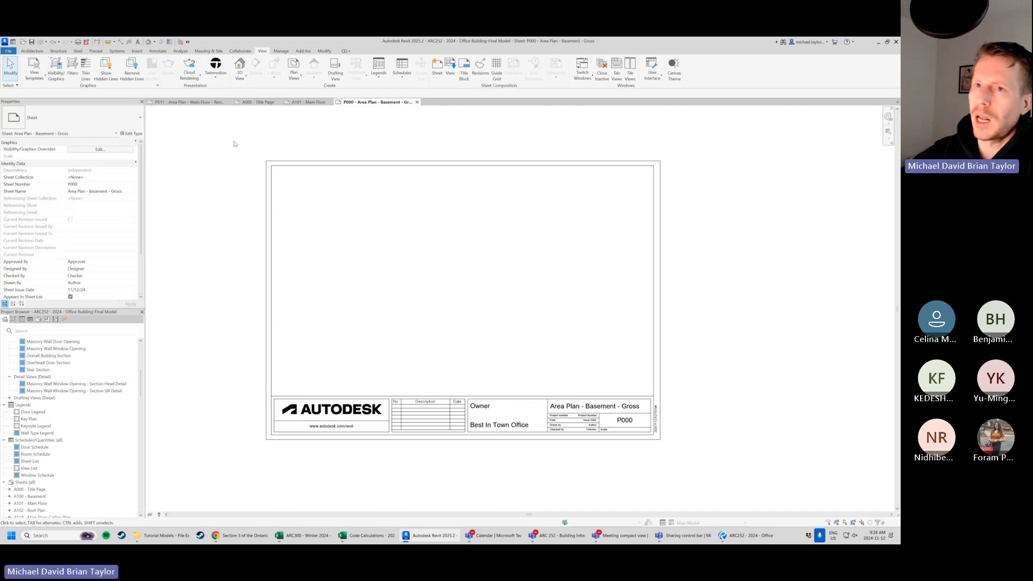
click(32, 51)
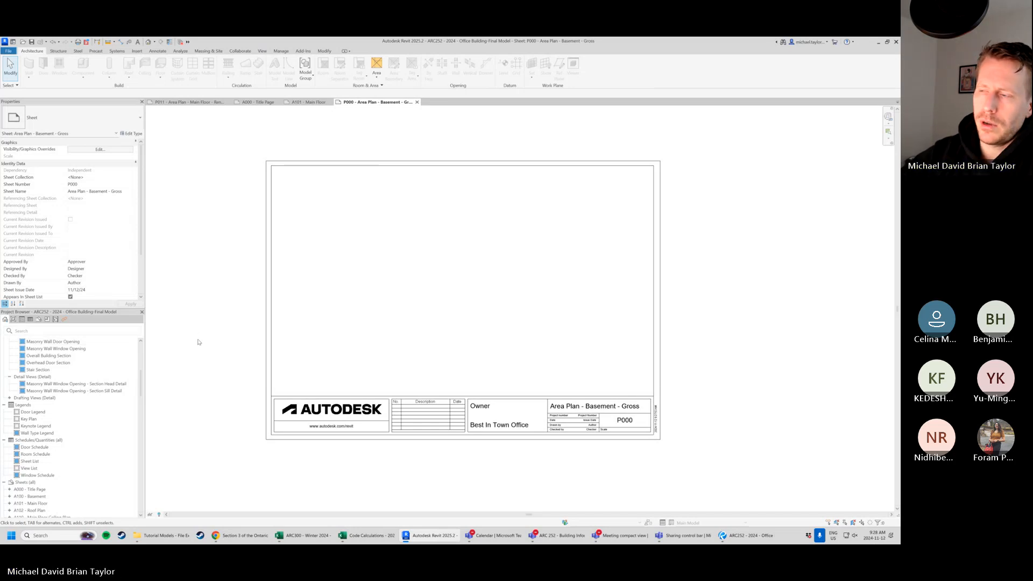
click(378, 79)
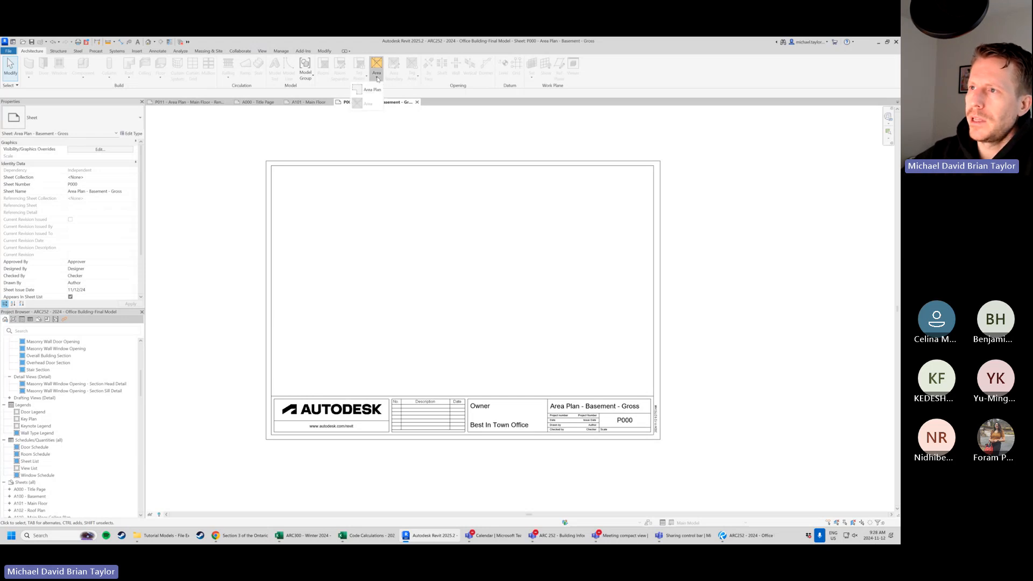
click(377, 79)
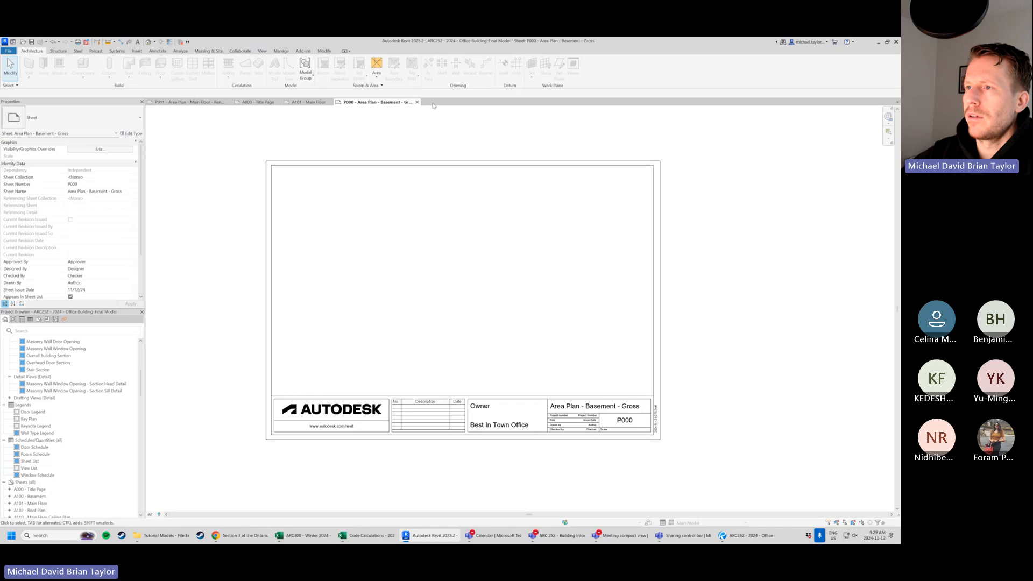
click(372, 86)
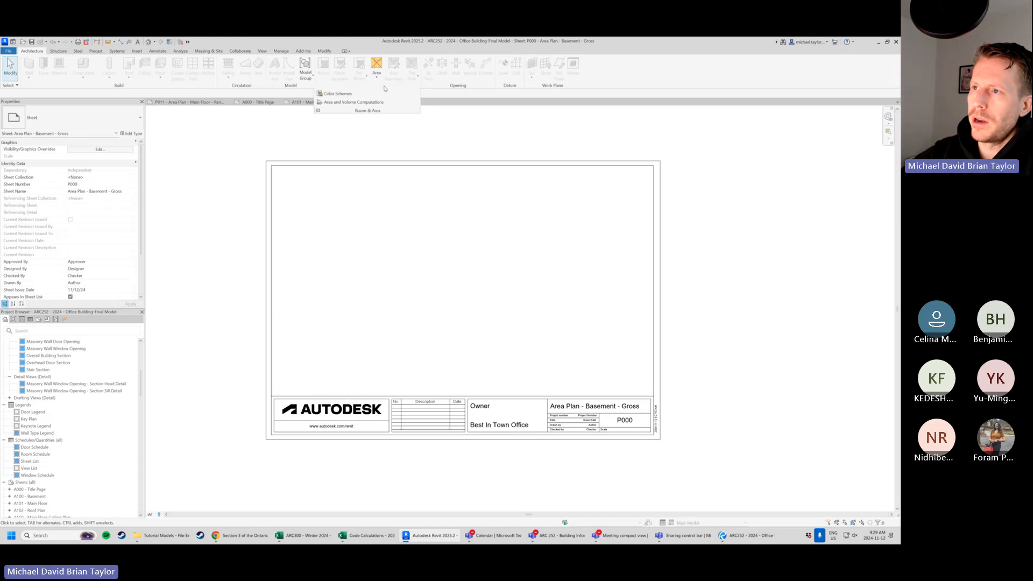
click(352, 102)
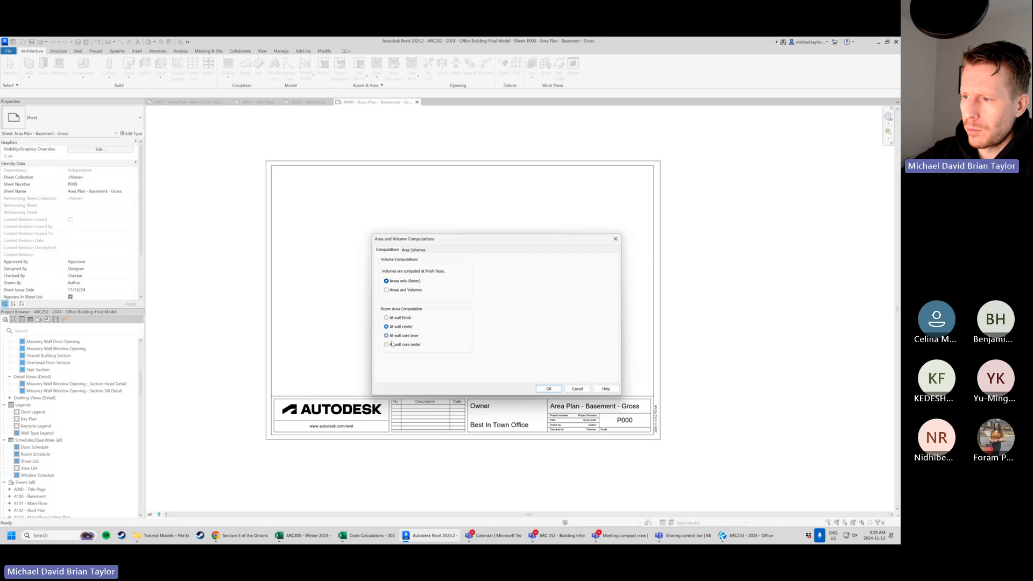
click(390, 345)
click(397, 320)
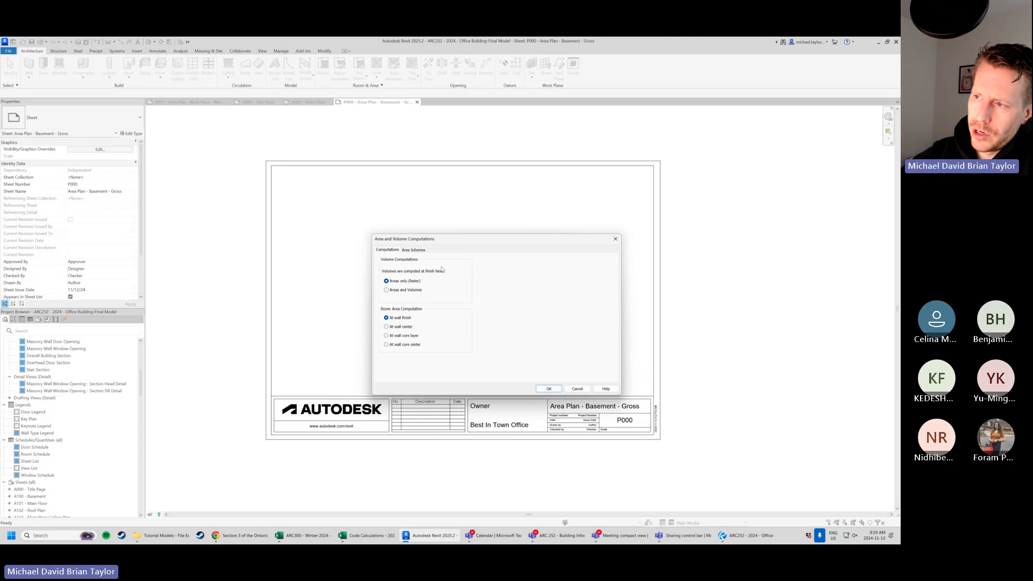
Review the Gross Building and Rentable area schemes and accept the area and volume computation settings.
click(413, 250)
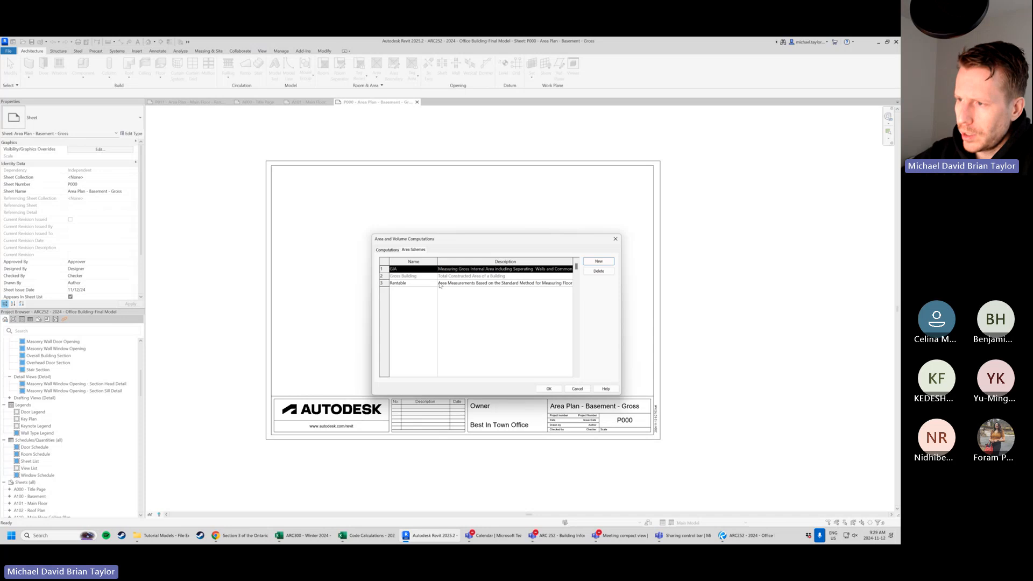
click(397, 277)
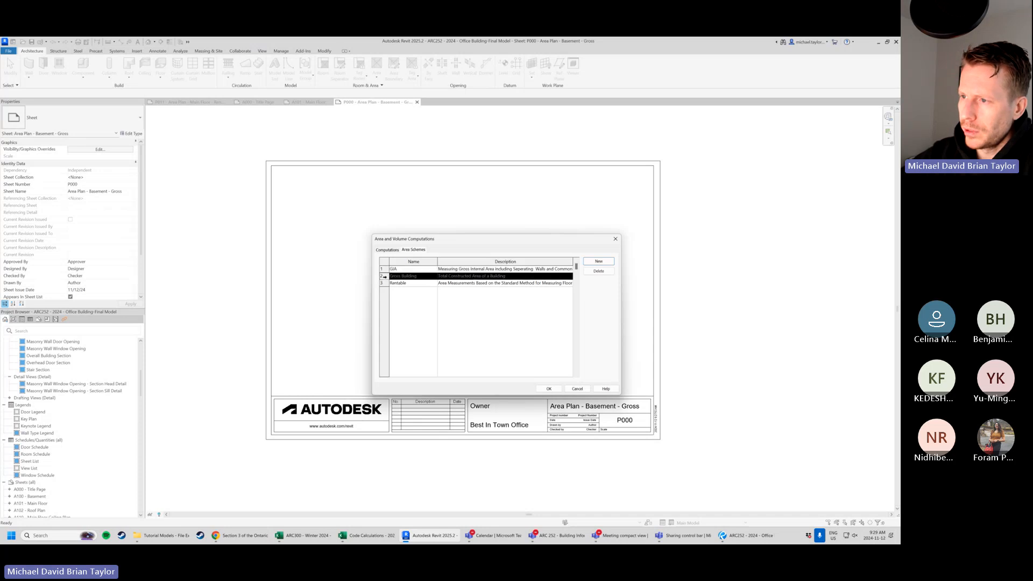
click(381, 283)
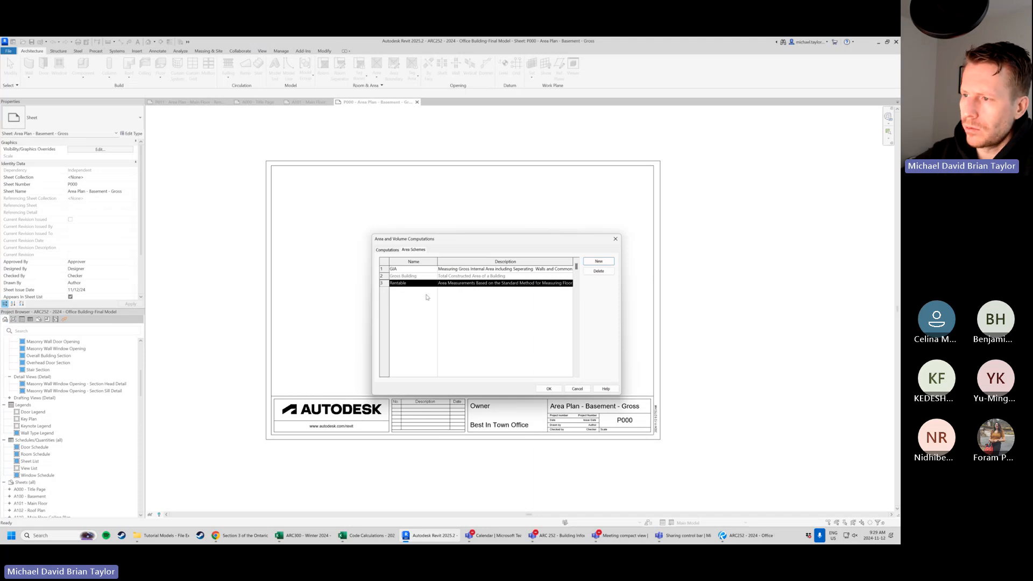
click(381, 278)
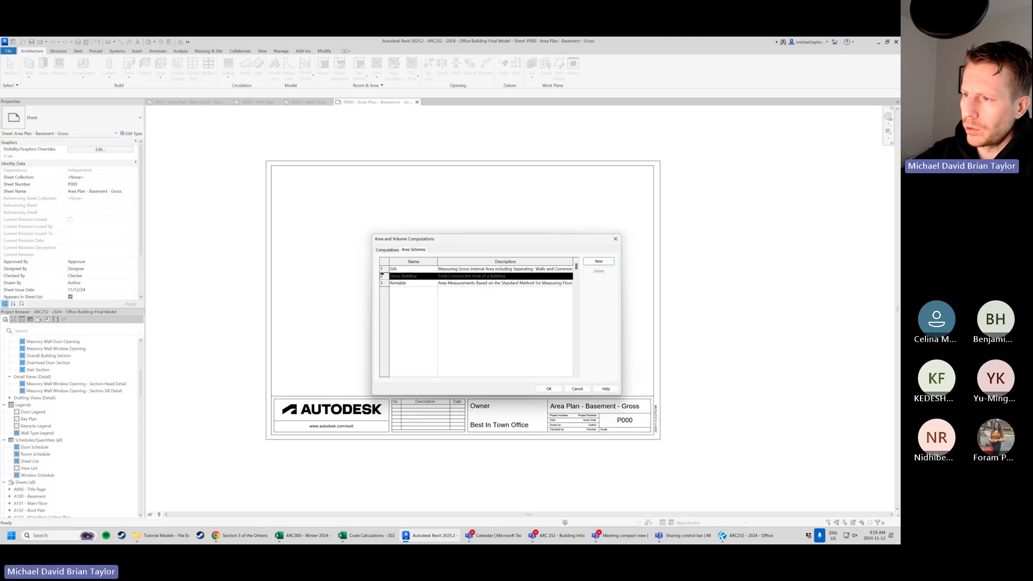
click(387, 250)
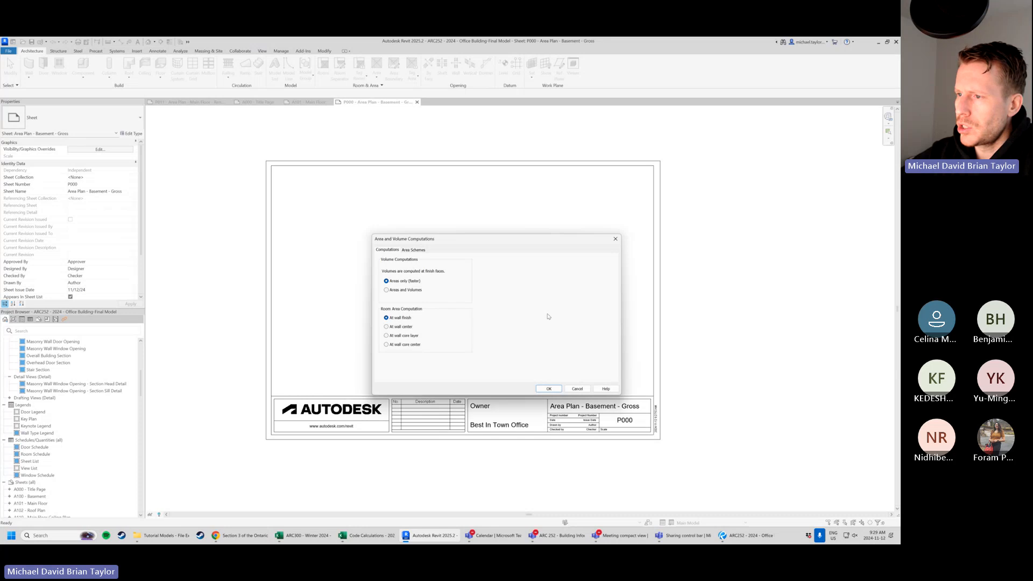
click(545, 391)
Start a new area plan and choose Gross Building as its type.
click(380, 78)
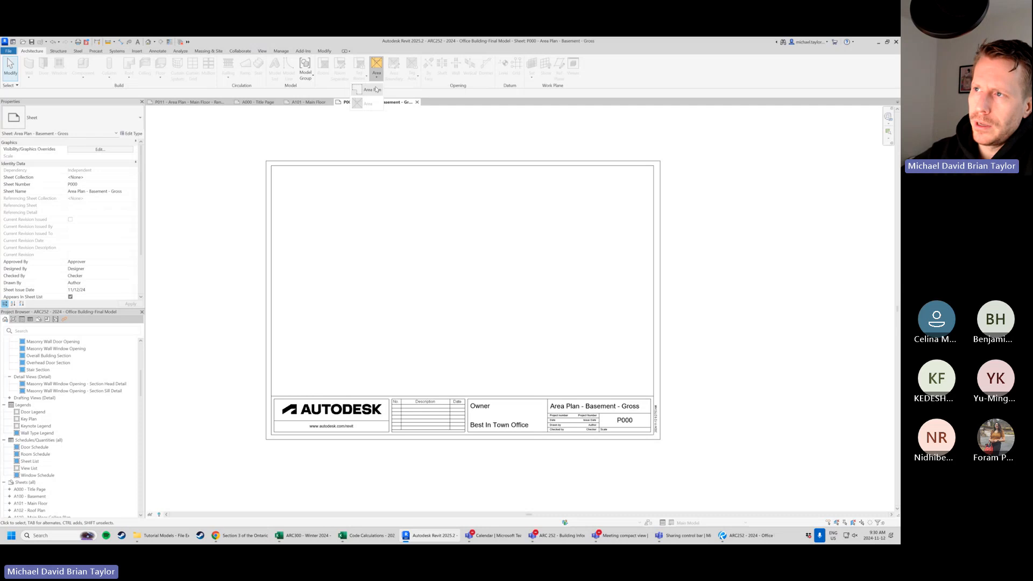
click(373, 89)
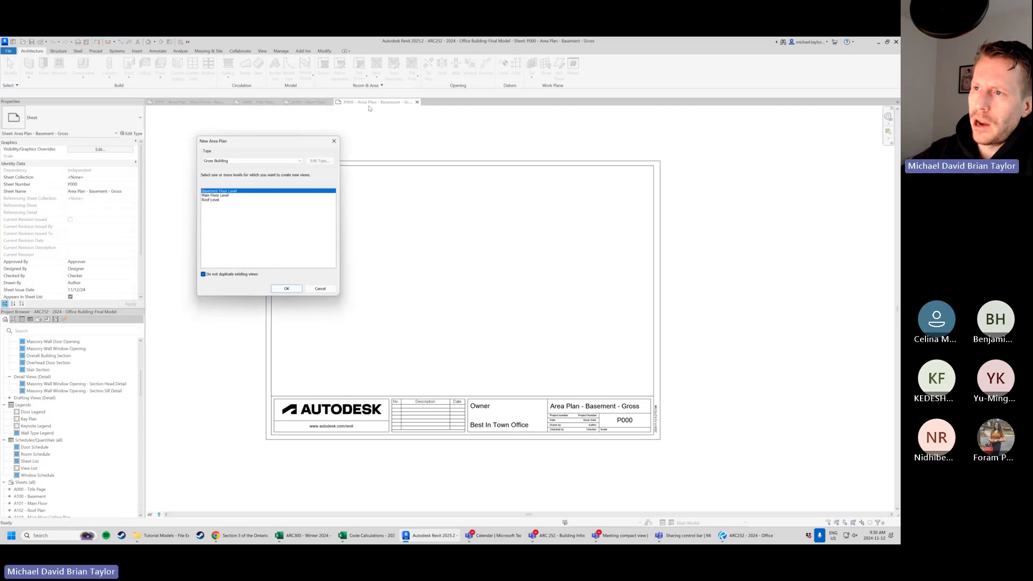
drag(290, 144, 470, 166)
click(479, 186)
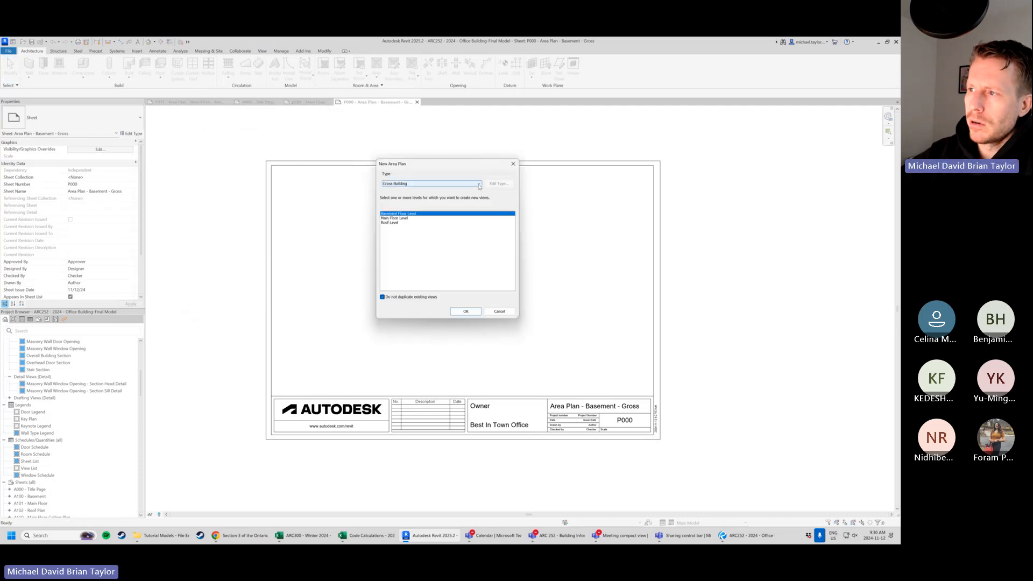
click(409, 194)
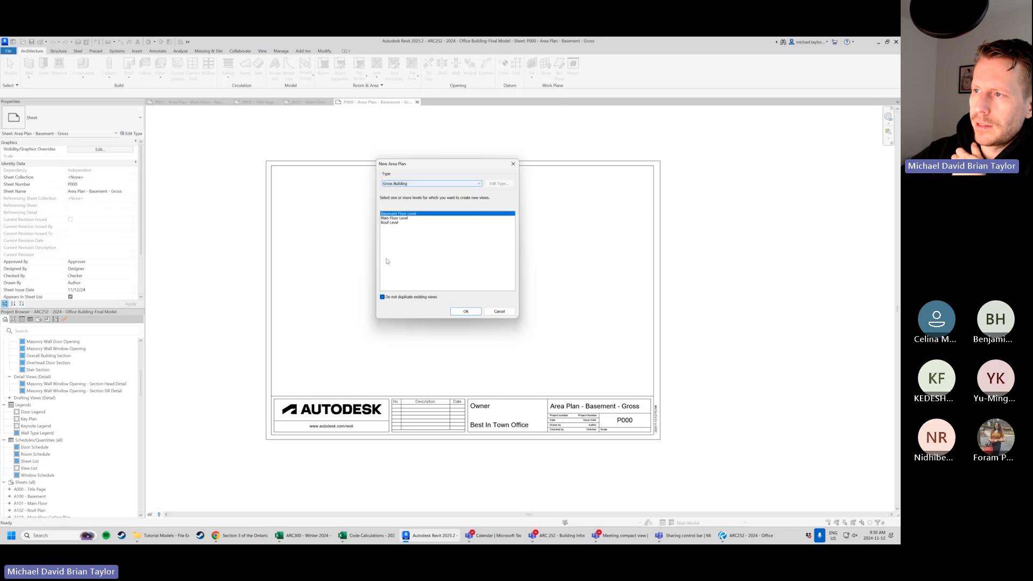
click(479, 185)
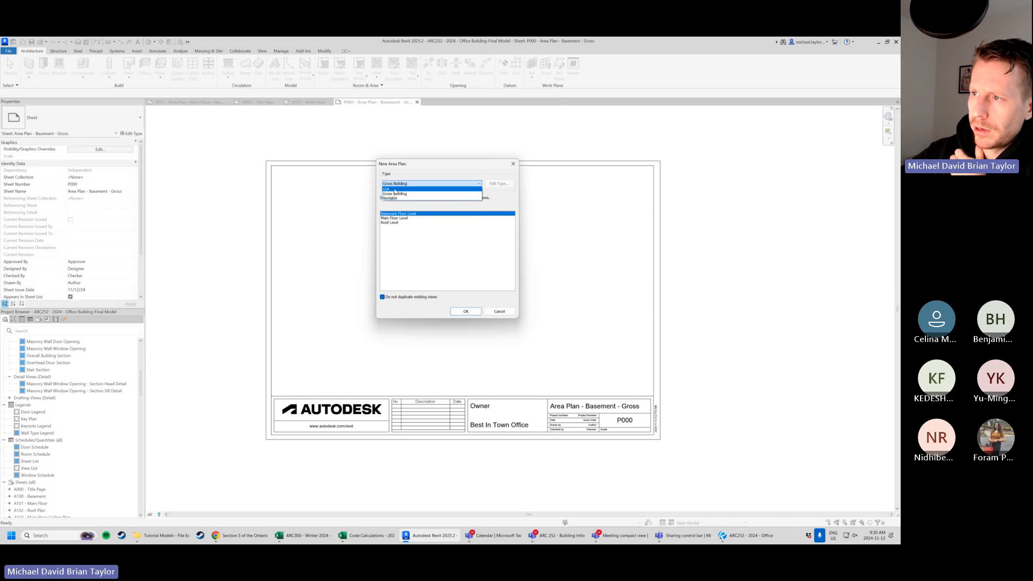
click(425, 184)
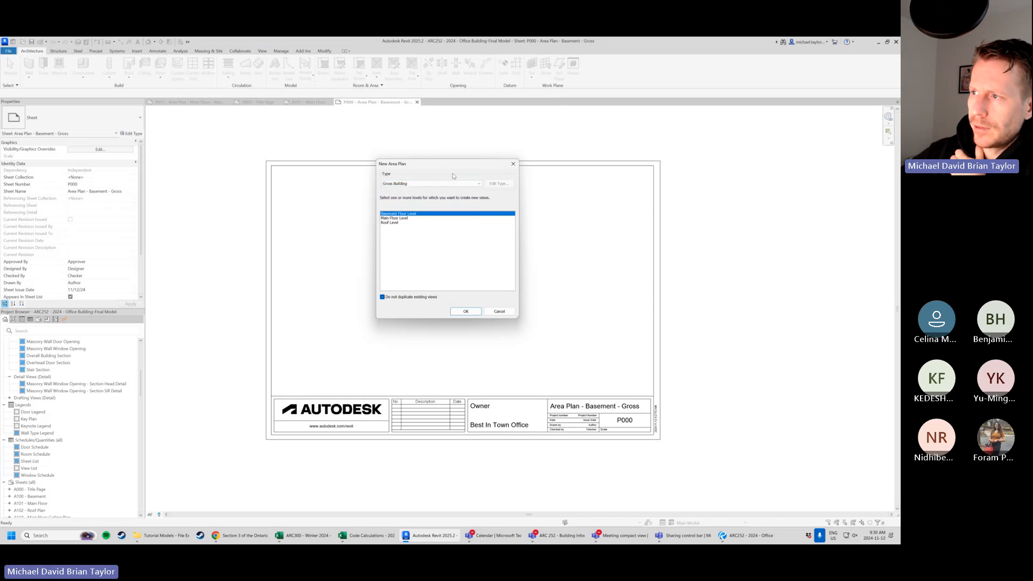
click(480, 185)
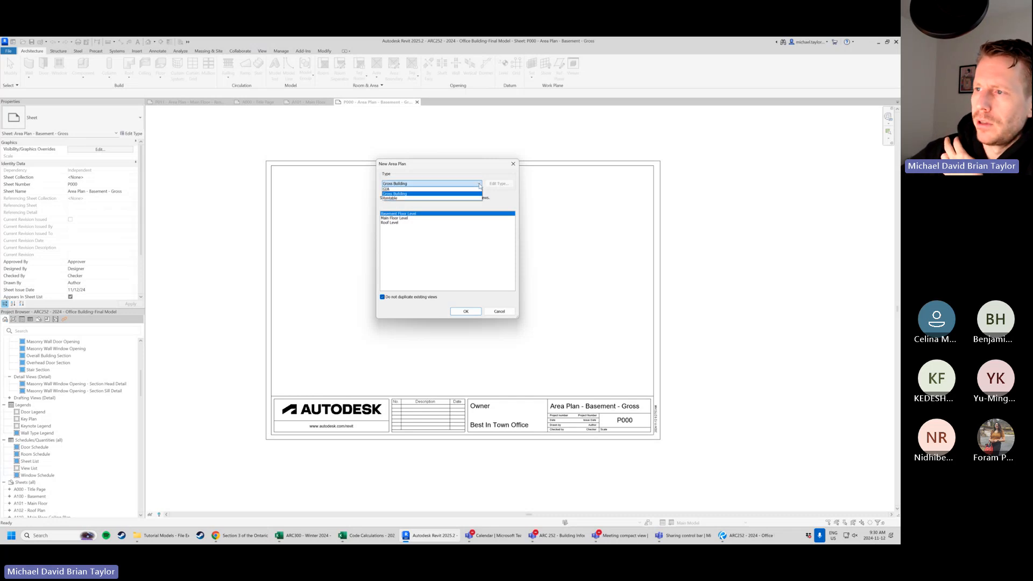
click(430, 195)
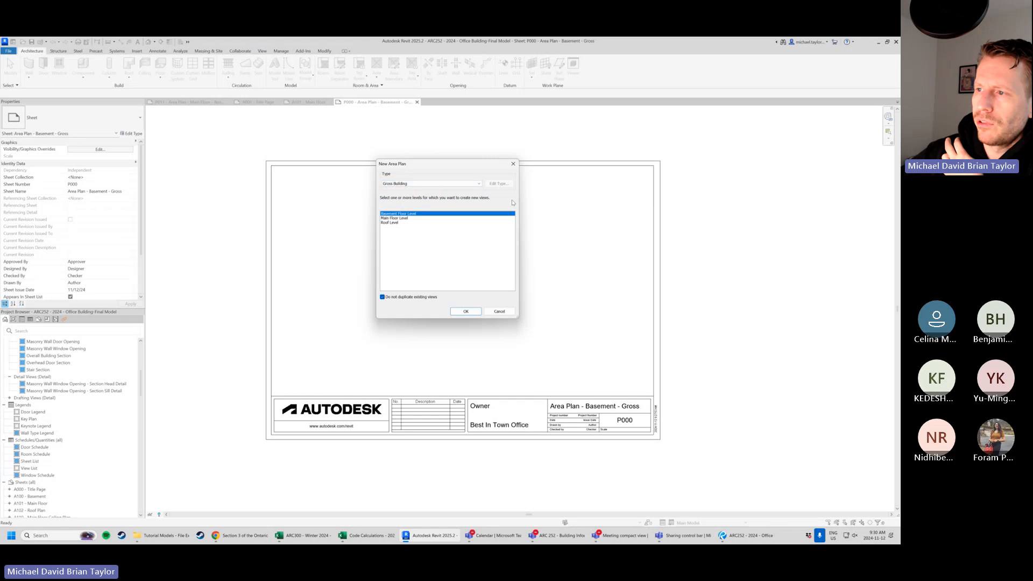
Create the area plans for Basement Floor Level and Main Floor Level with automatic boundary lines along the external walls.
click(398, 223)
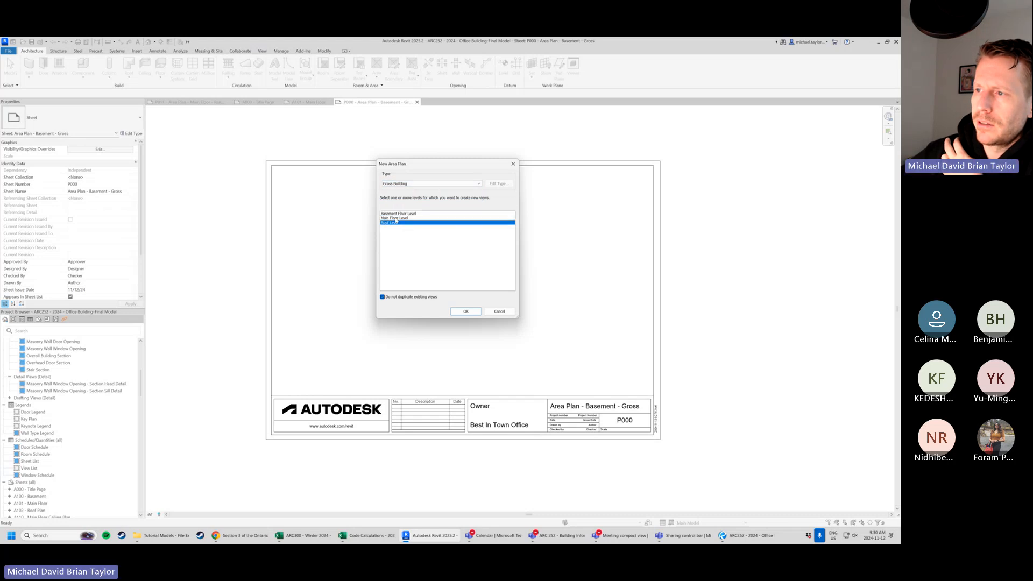
click(403, 214)
click(396, 223)
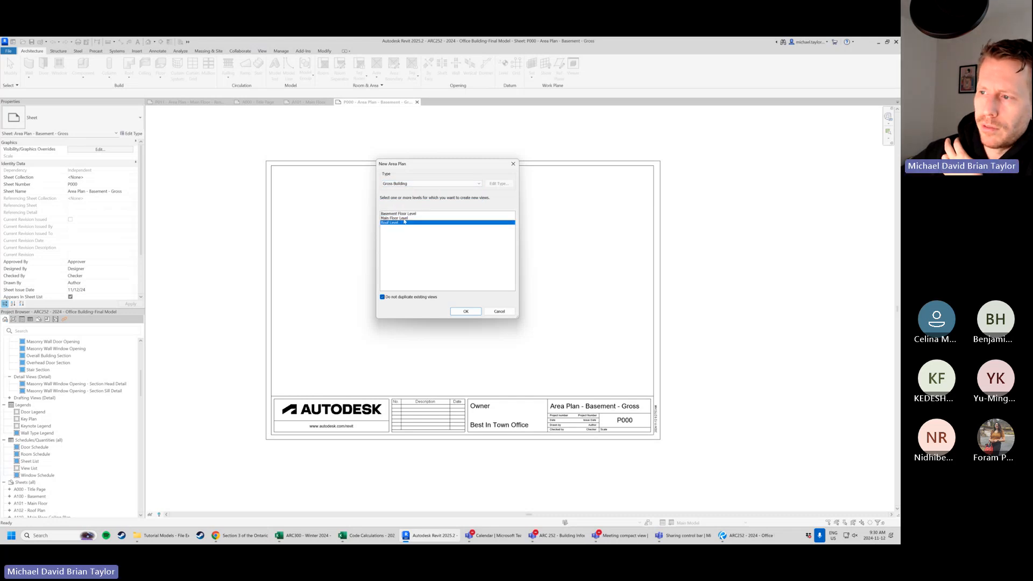
click(402, 219)
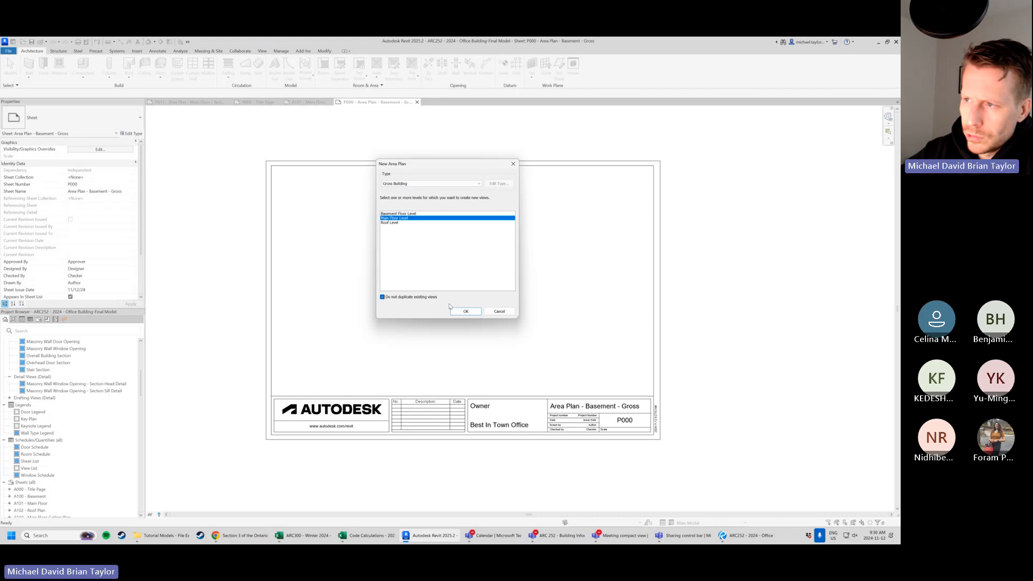
click(410, 214)
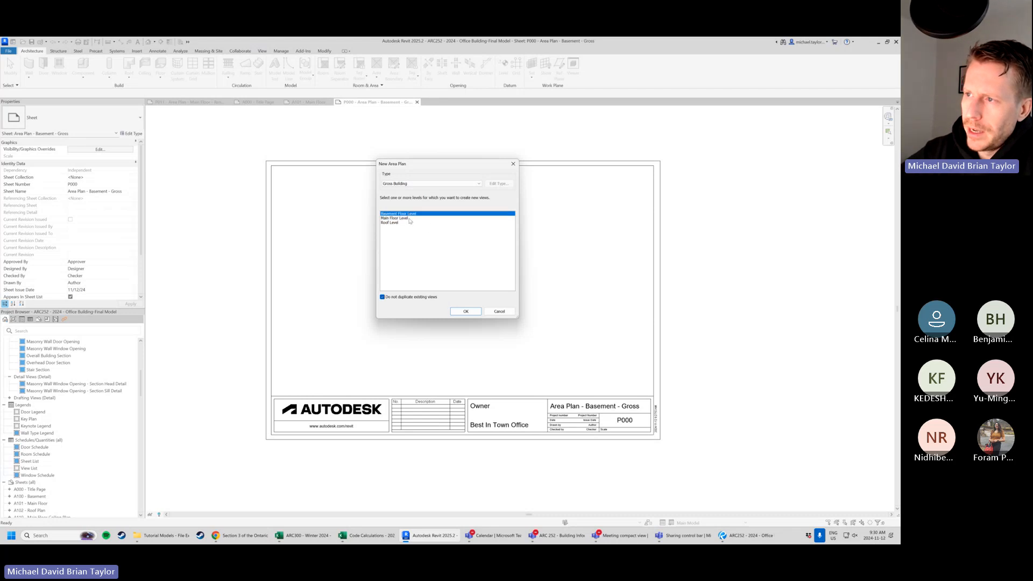
click(411, 219)
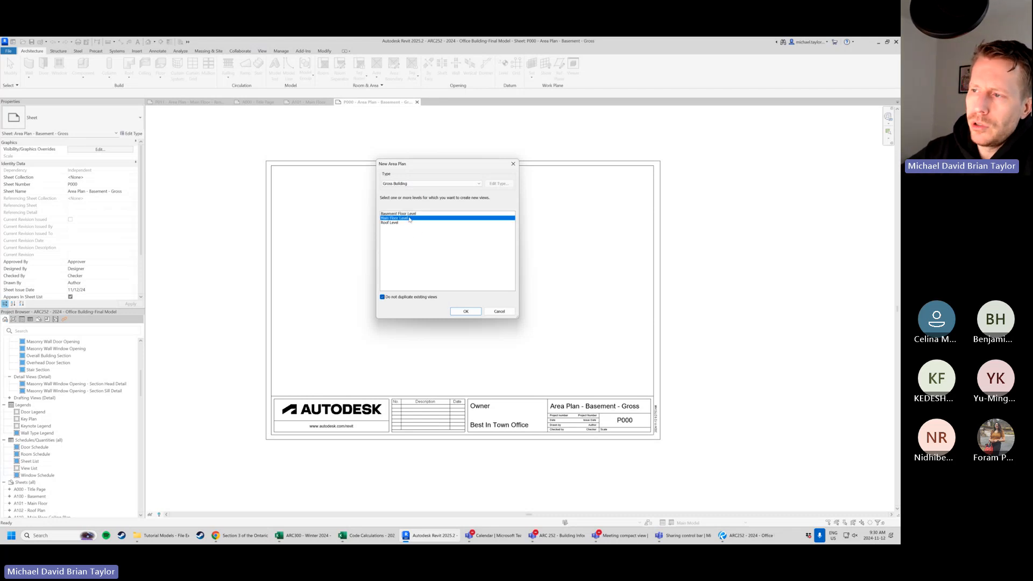
click(412, 214)
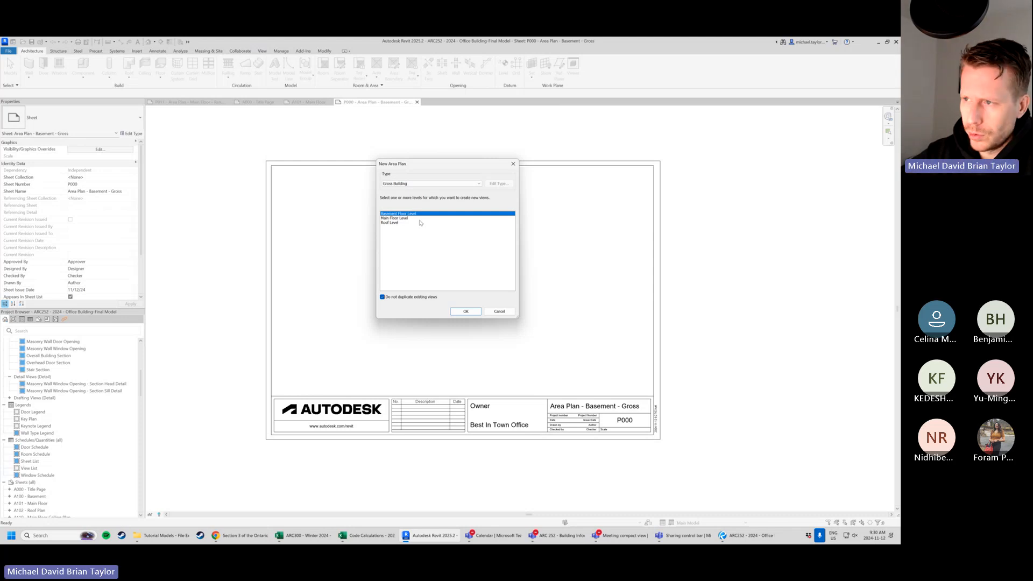
shift+click(401, 218)
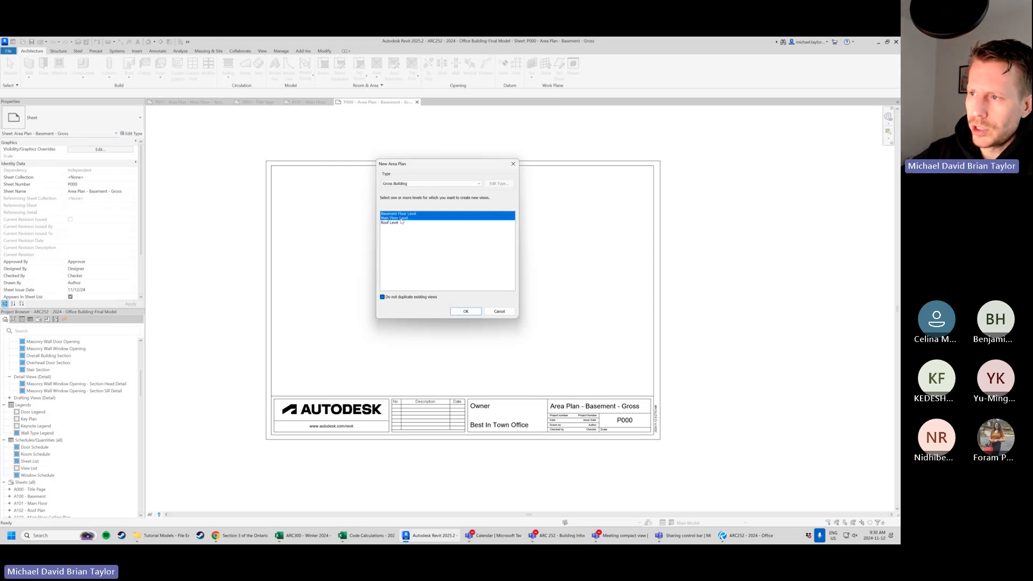
click(466, 312)
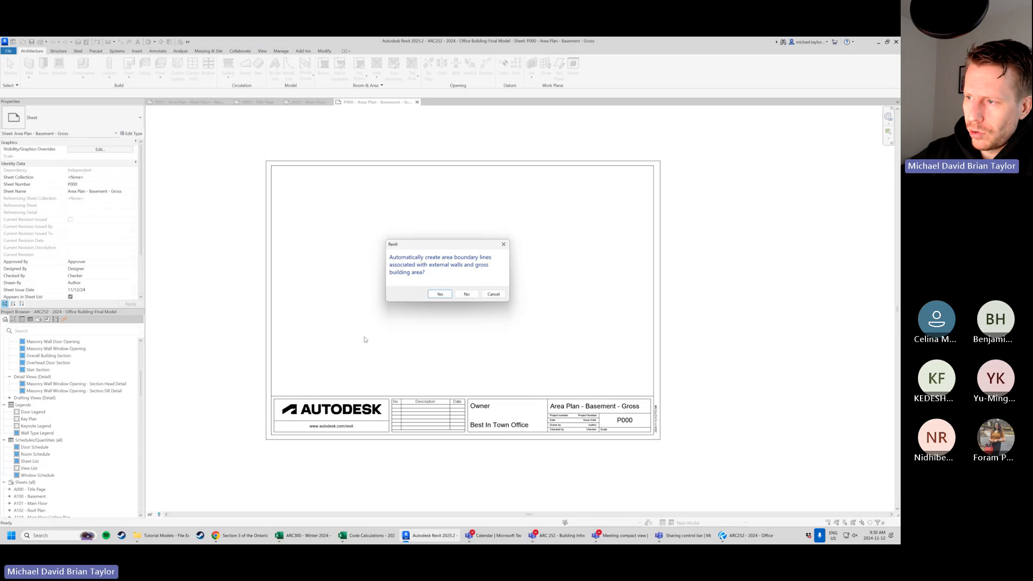
click(440, 294)
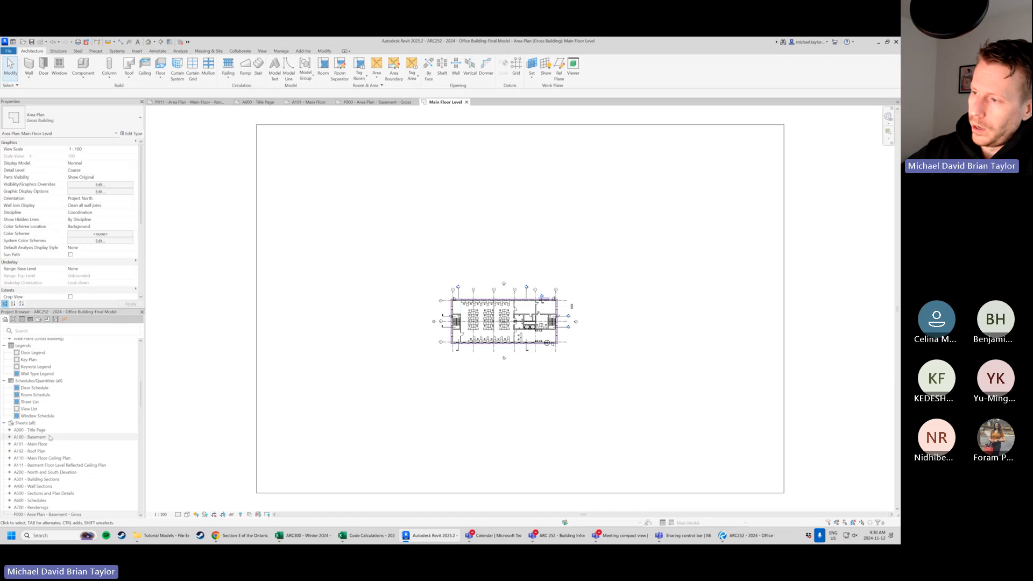
Find the Area Plans (Gross Building) group in the project's view list and expand it to show its plans.
scroll(67, 454, down, 5)
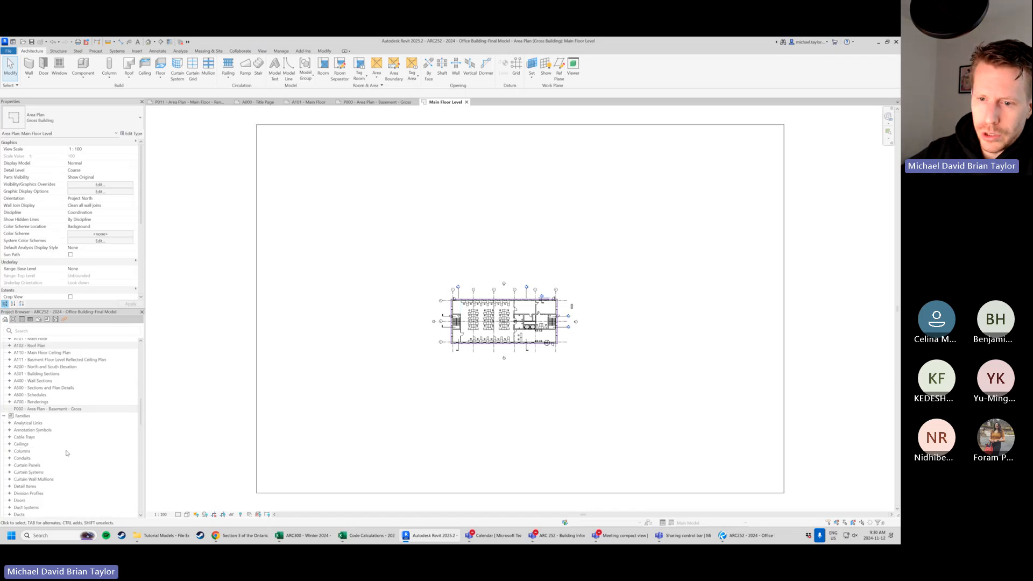
scroll(67, 453, up, 7)
scroll(66, 452, up, 3)
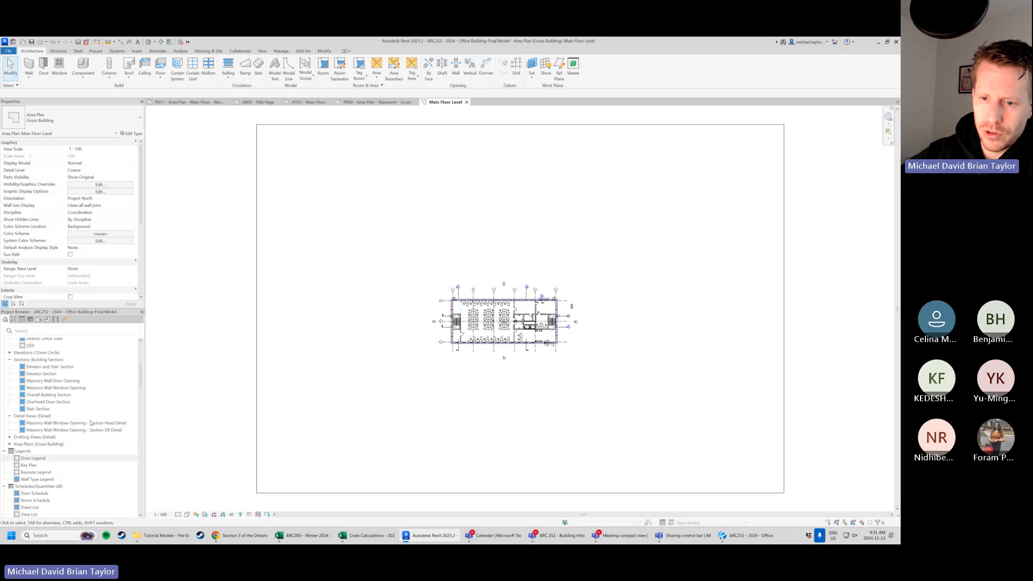
double_click(62, 444)
scroll(62, 444, down, 2)
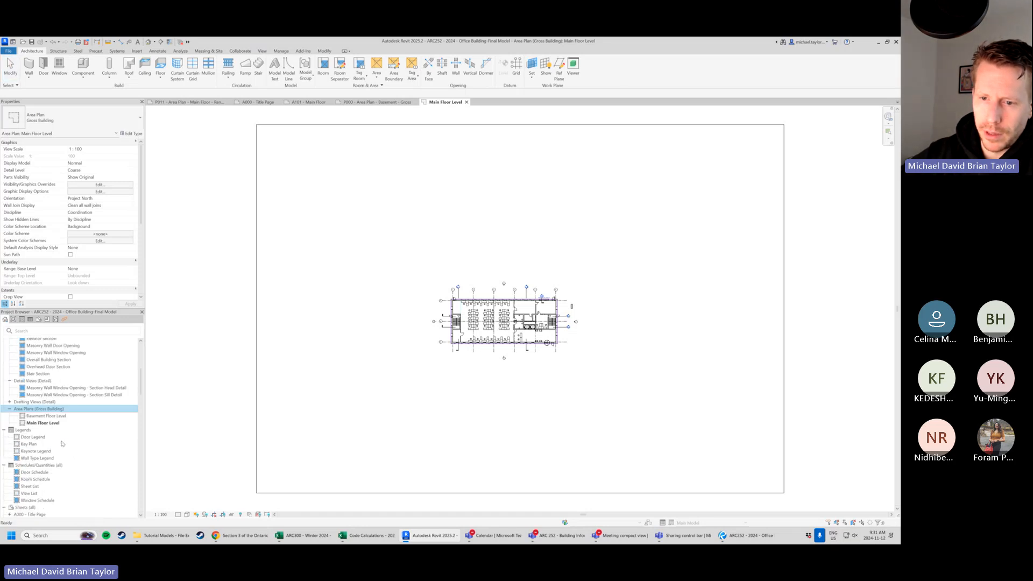
Open the Basement Floor Level and Main Floor Level gross area plans and examine the basement plan's layout and area boundary.
click(337, 406)
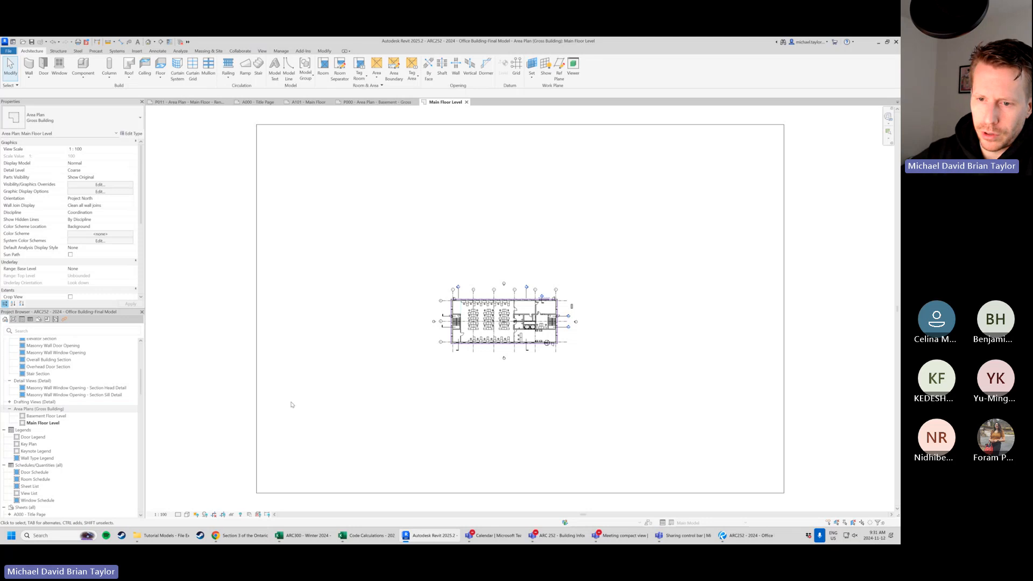
double_click(55, 417)
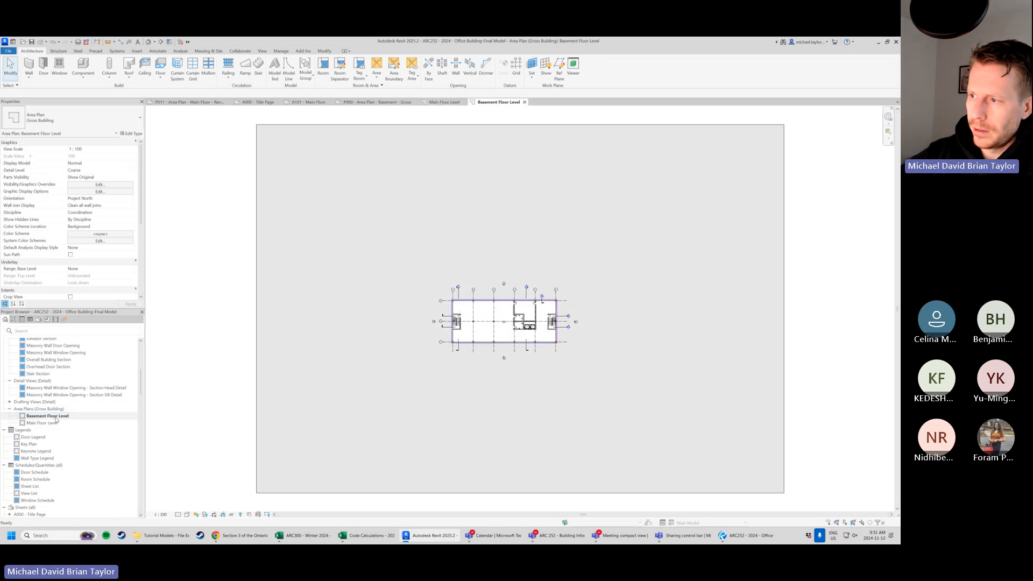
click(54, 424)
double_click(54, 424)
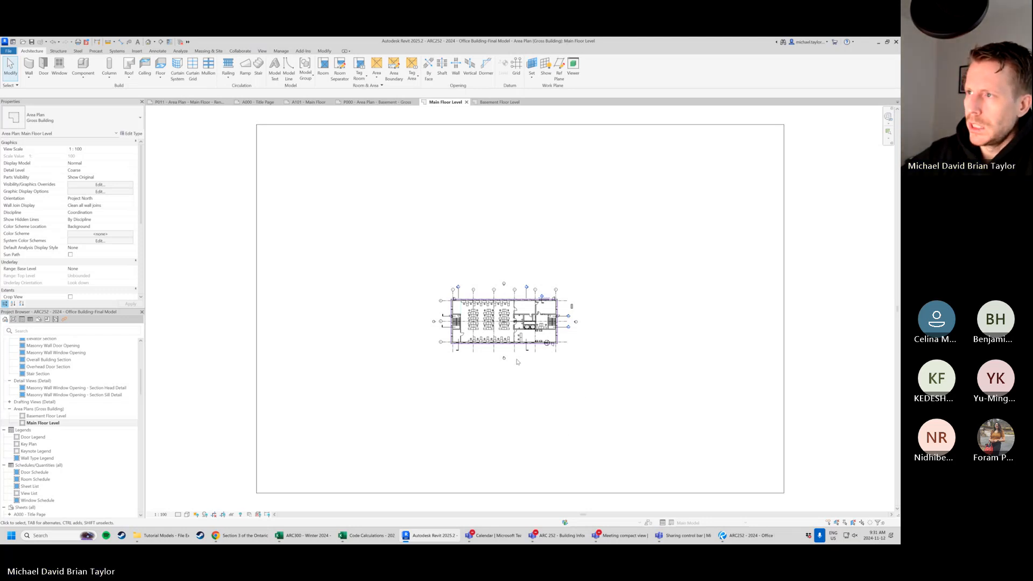
click(500, 102)
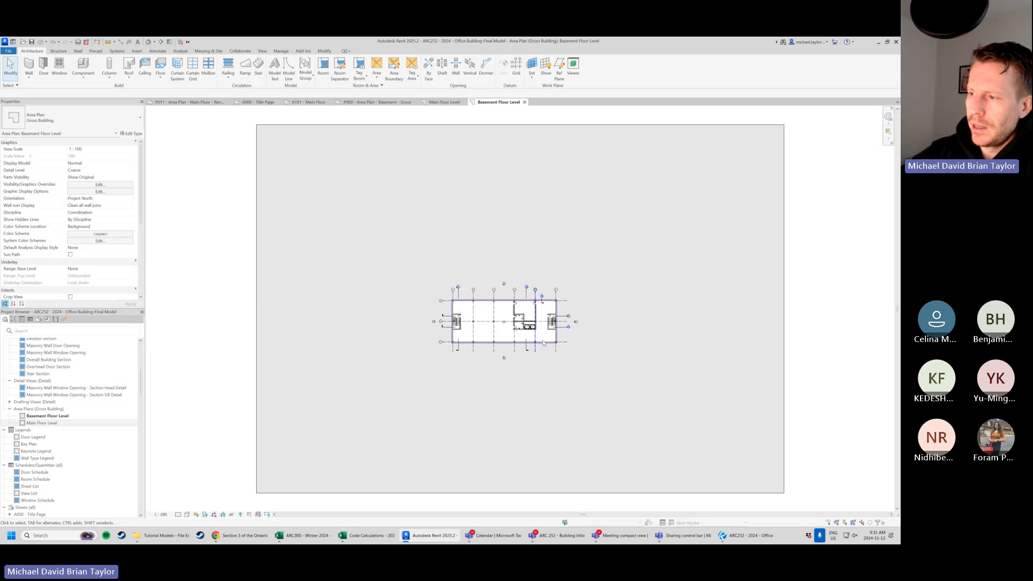
scroll(493, 328, up, 5)
middle_drag(496, 325, 480, 349)
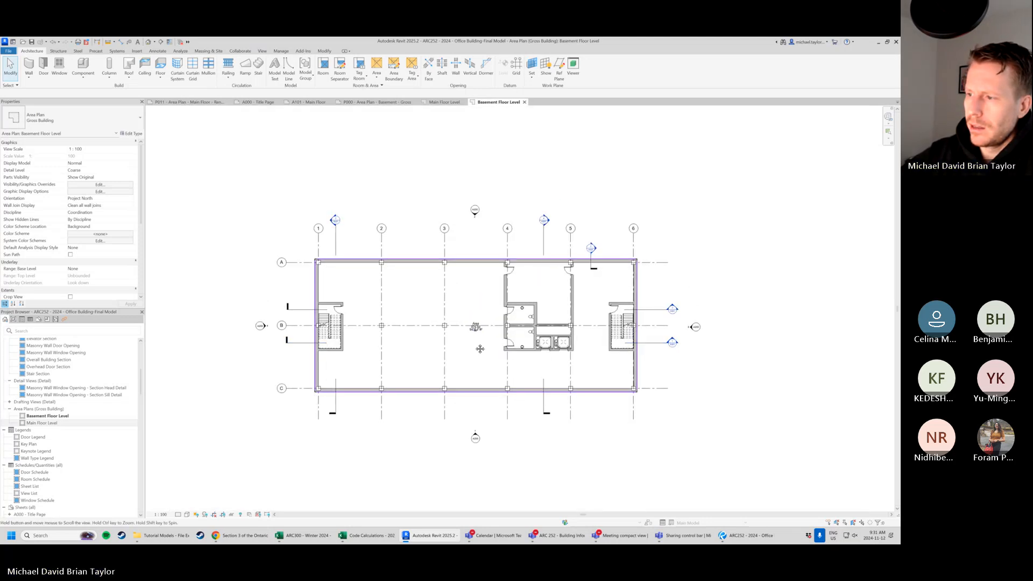
scroll(464, 348, up, 2)
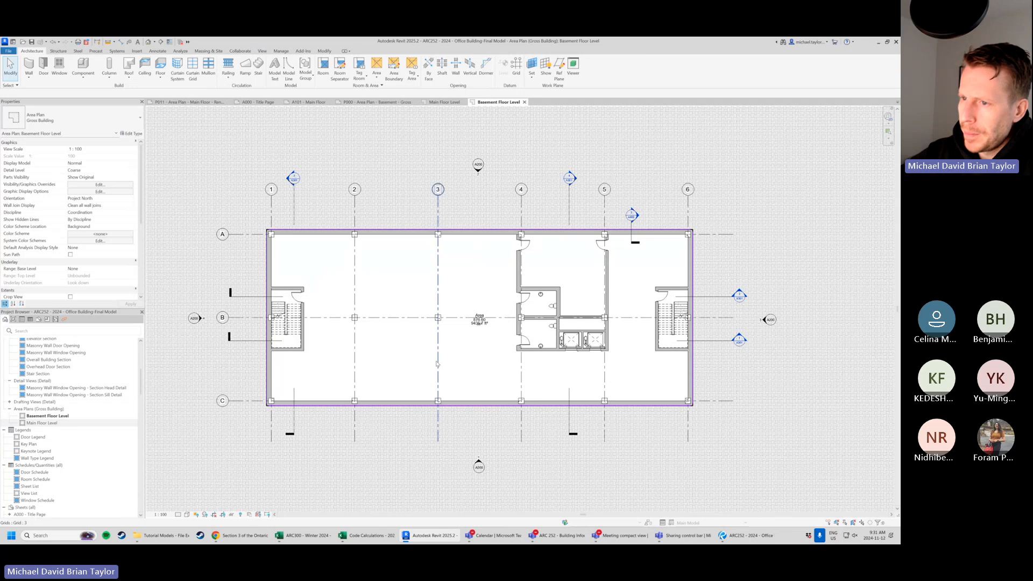
scroll(440, 334, down, 1)
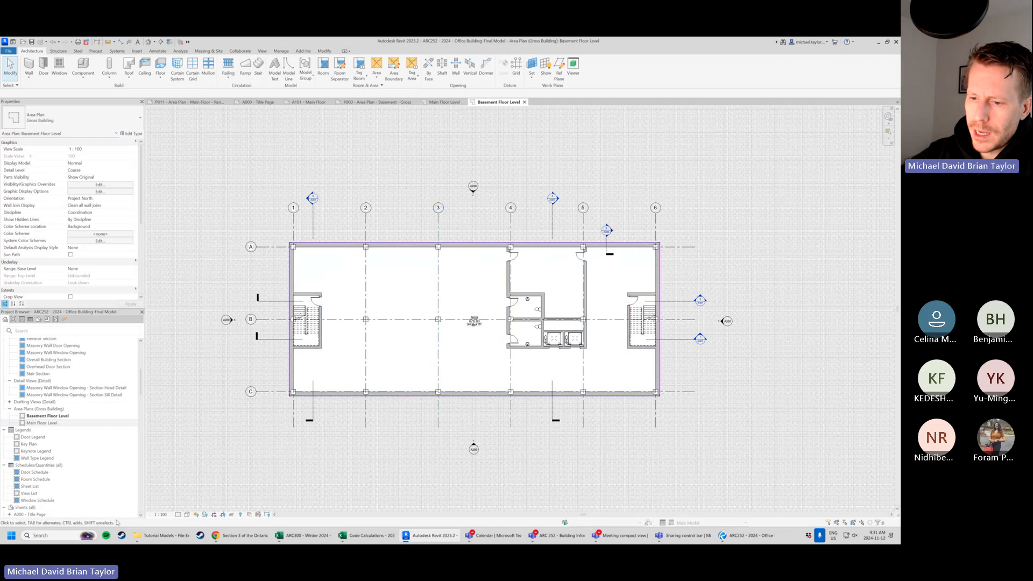
click(168, 516)
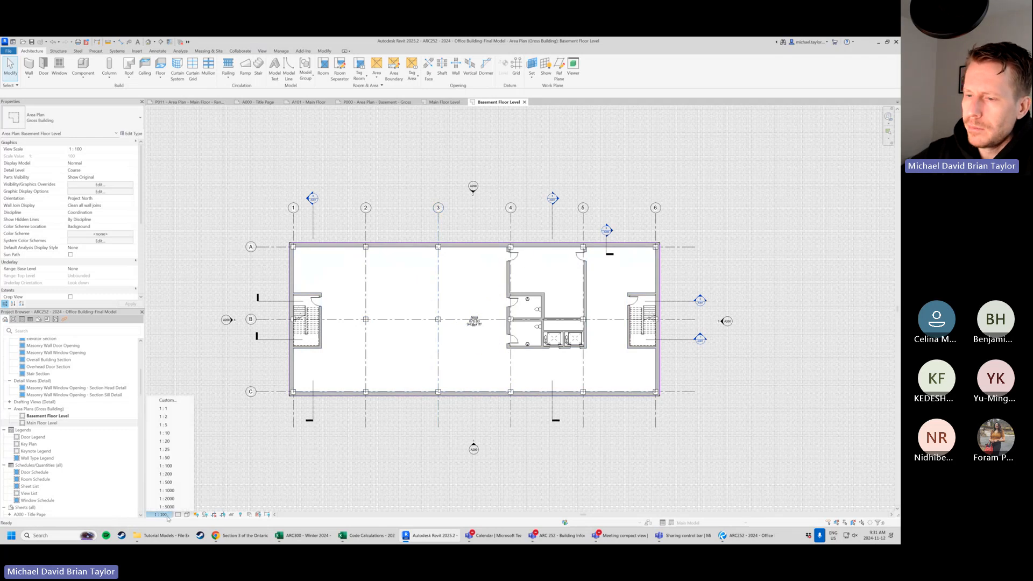
click(357, 475)
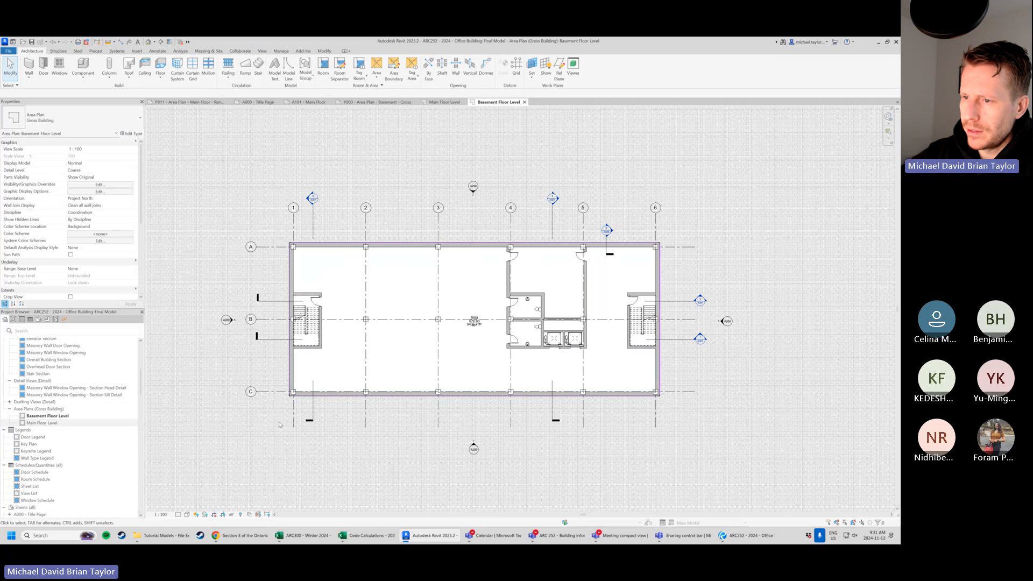
click(258, 320)
click(263, 247)
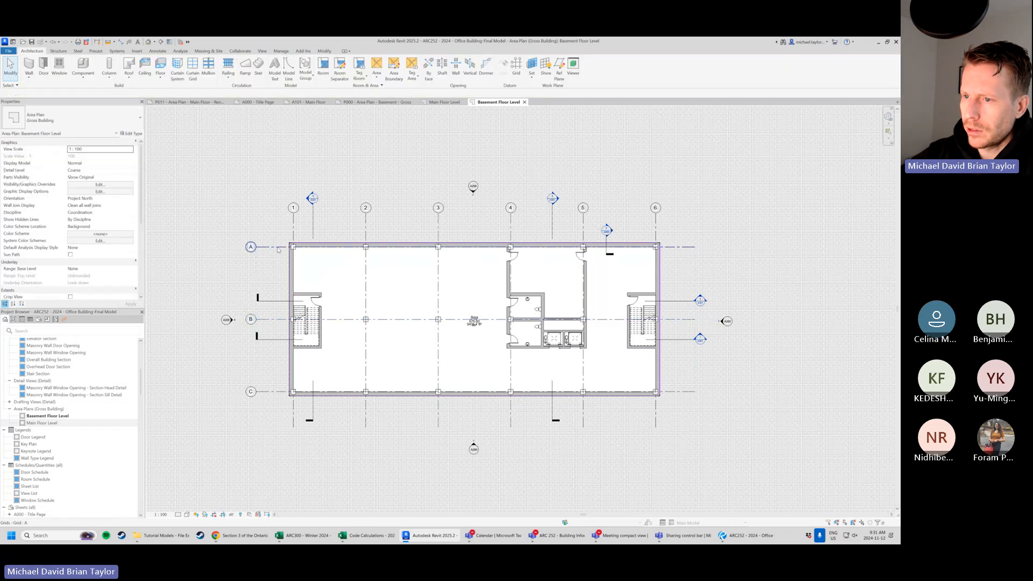
click(215, 337)
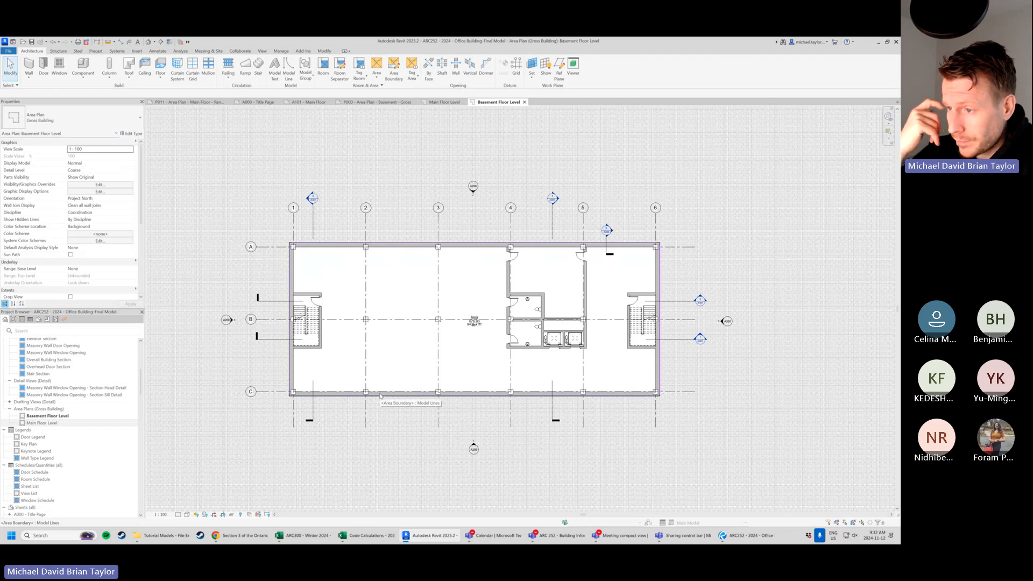
Compare the basement plan's area tag with sheet P000 in the reference drawing set in Bluebeam Revu, and return to Revit.
scroll(377, 338, up, 2)
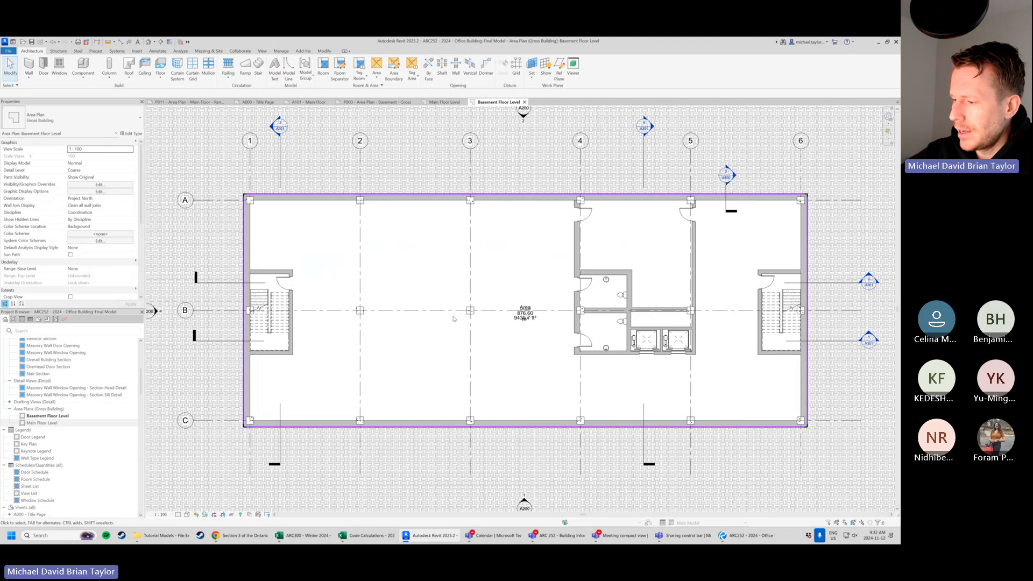
click(744, 542)
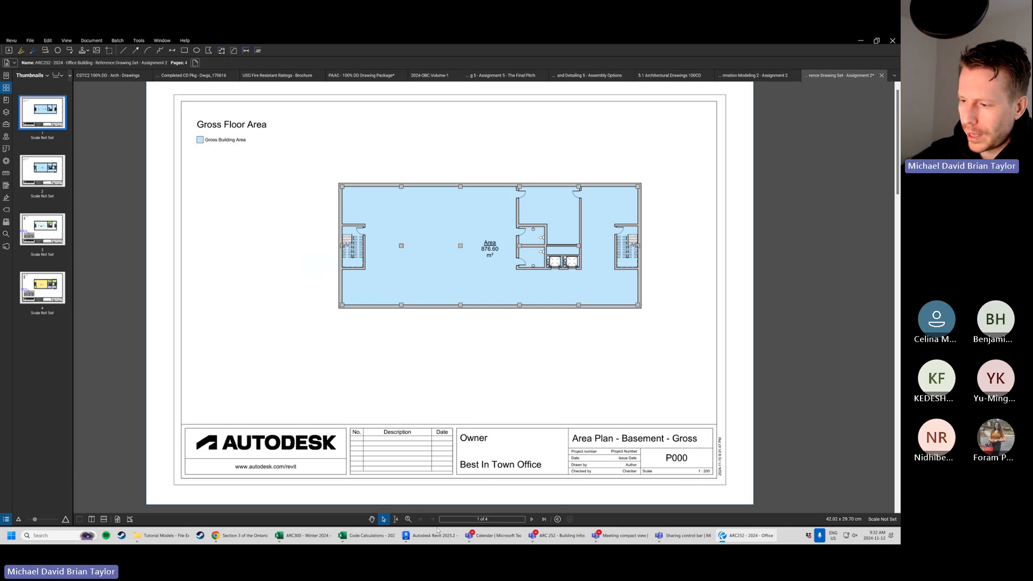
click(433, 536)
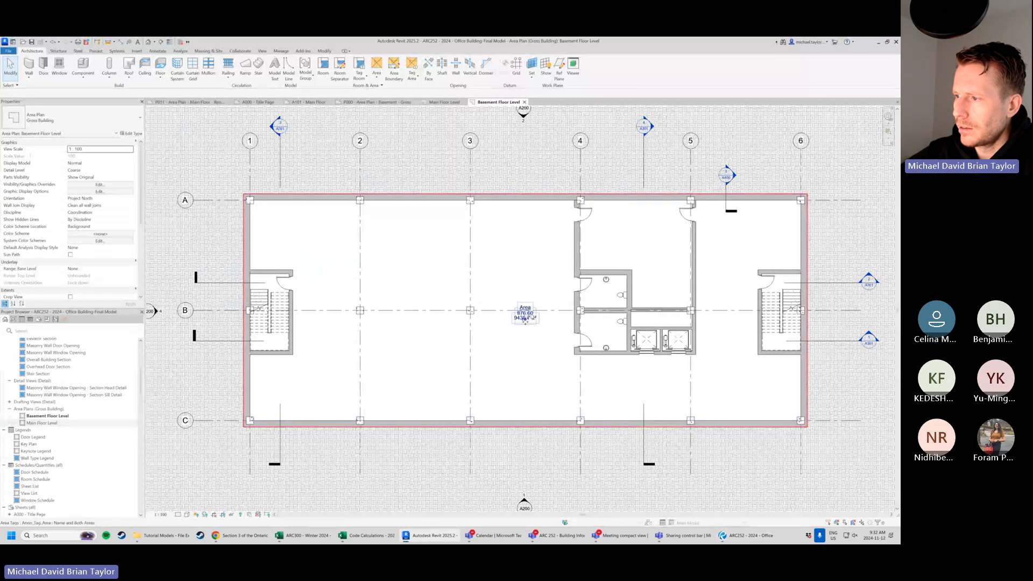
Move the basement area tag just above grid line B and change its type to Name w Metric Area.
click(525, 316)
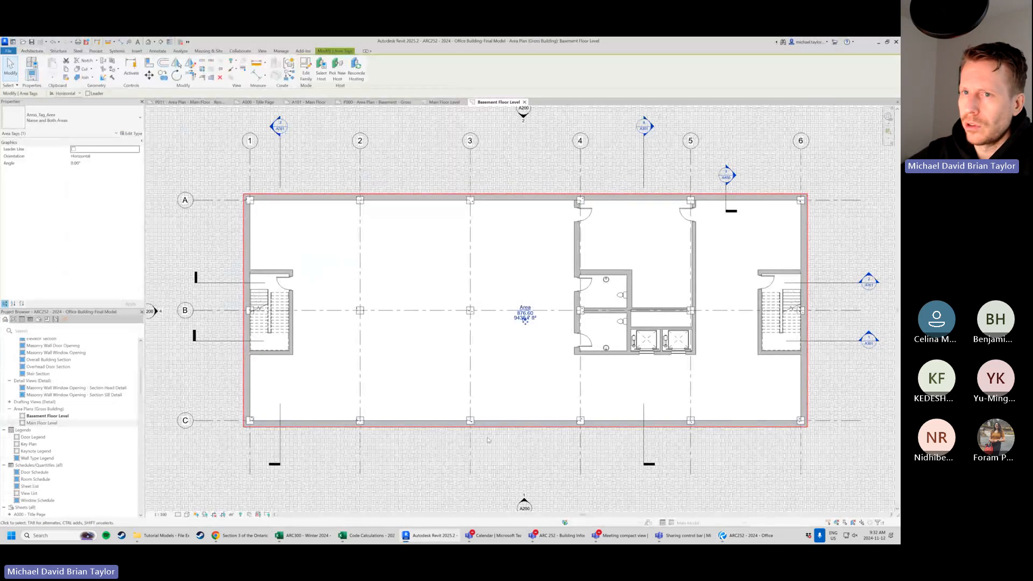
click(485, 387)
click(529, 317)
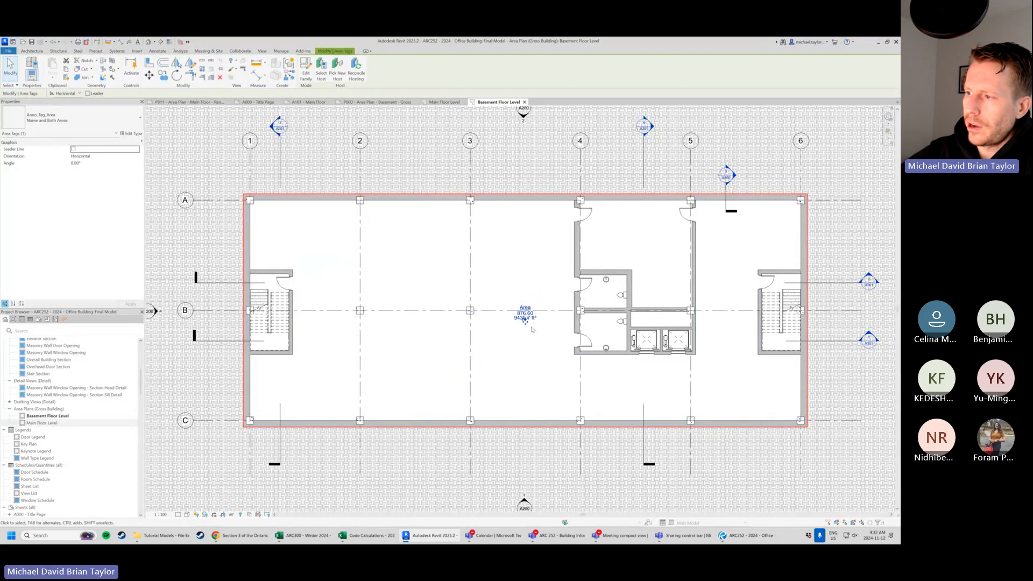
ctrl+drag(525, 316, 526, 304)
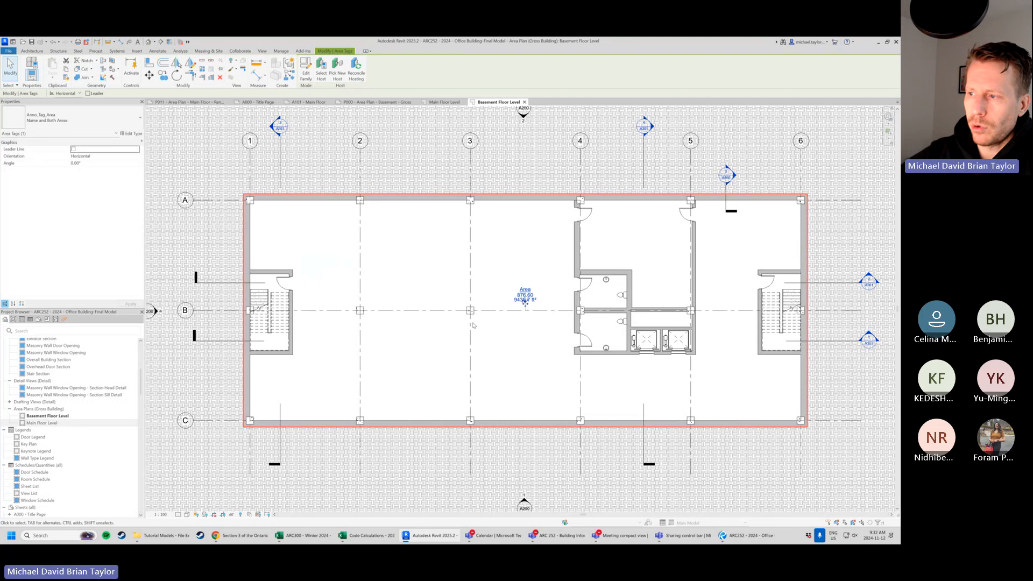
click(97, 121)
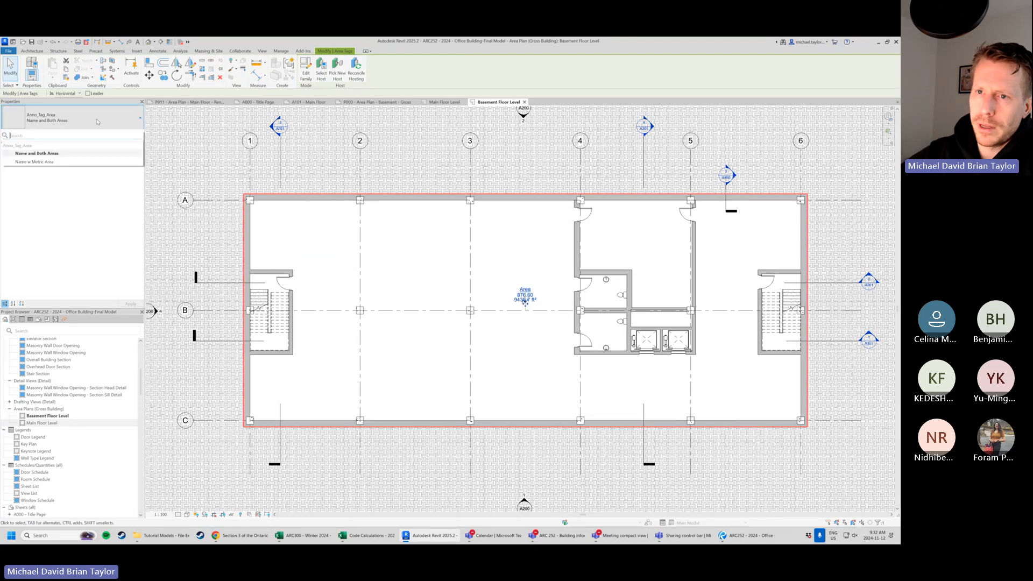
click(54, 160)
click(530, 363)
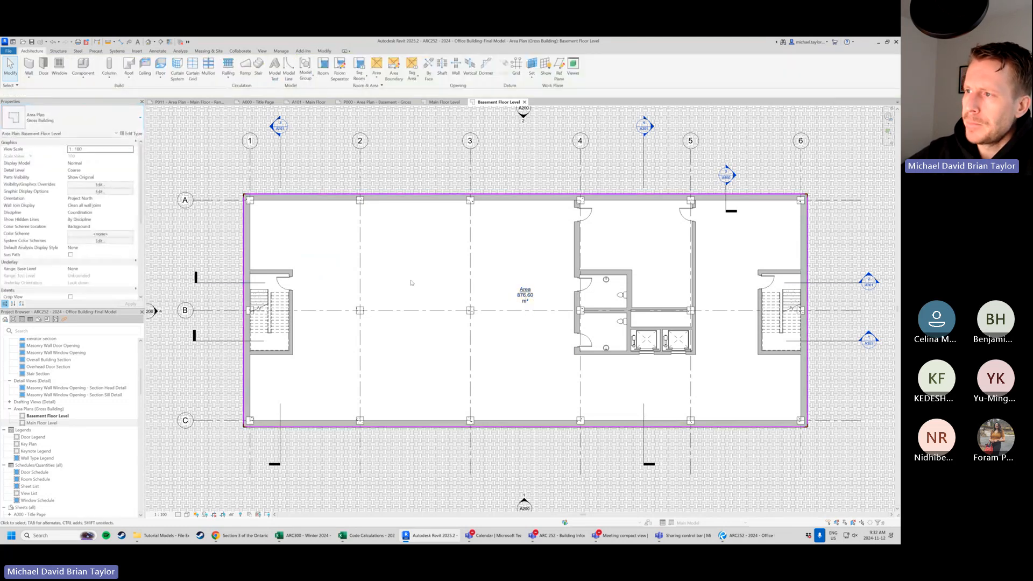
scroll(427, 264, down, 1)
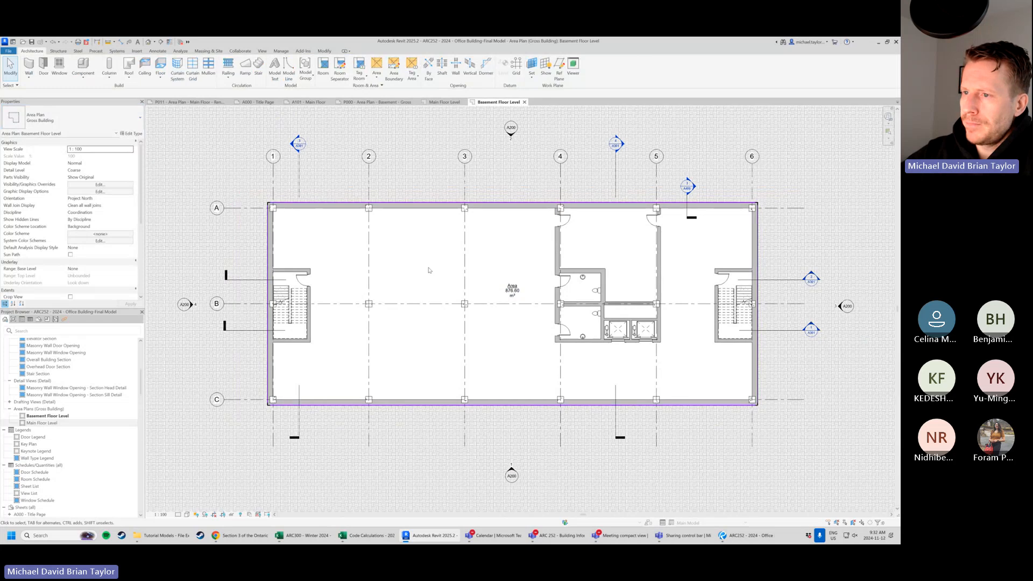
scroll(465, 279, down, 1)
scroll(465, 281, down, 1)
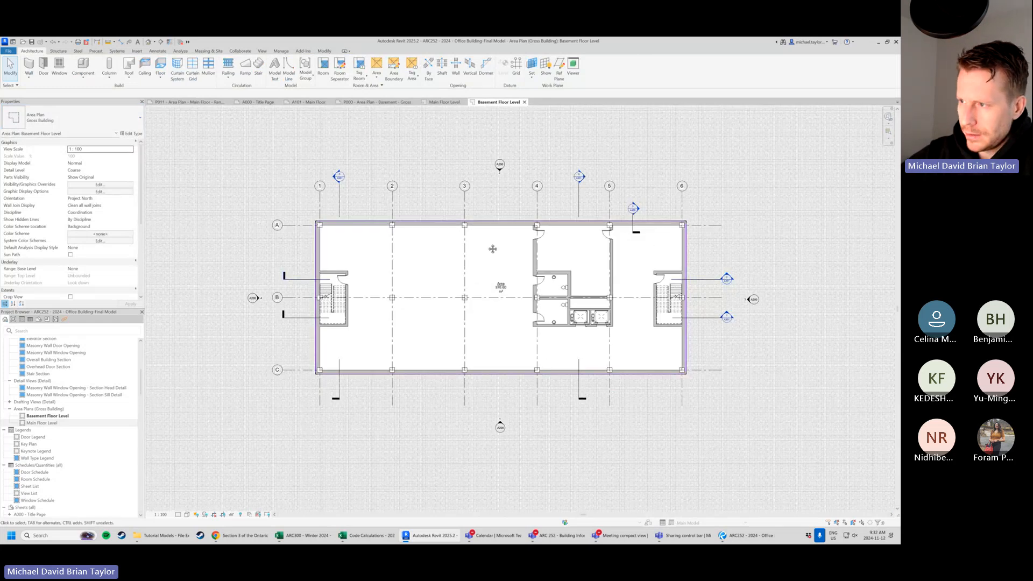
middle_drag(493, 247, 479, 262)
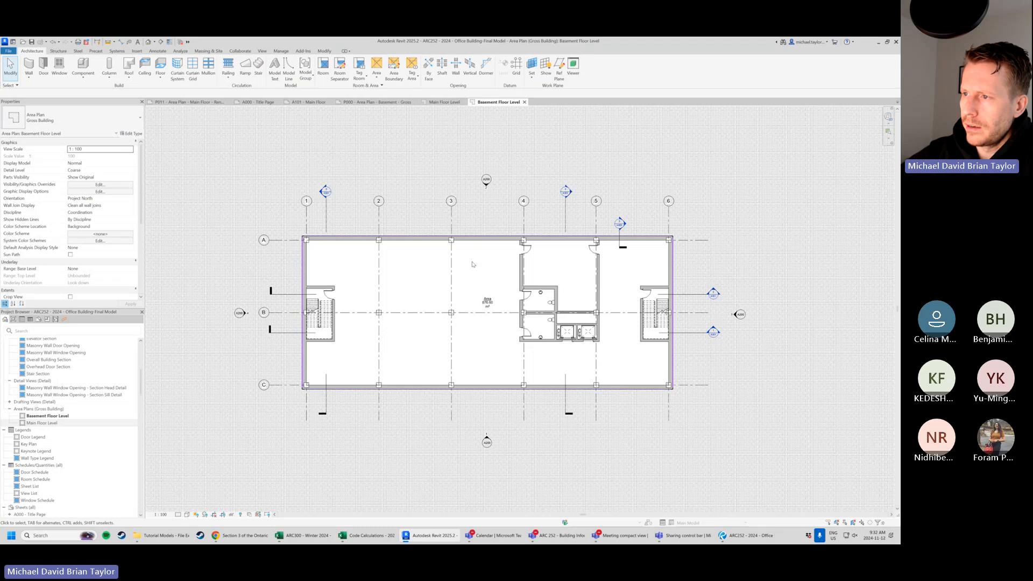
scroll(468, 265, down, 2)
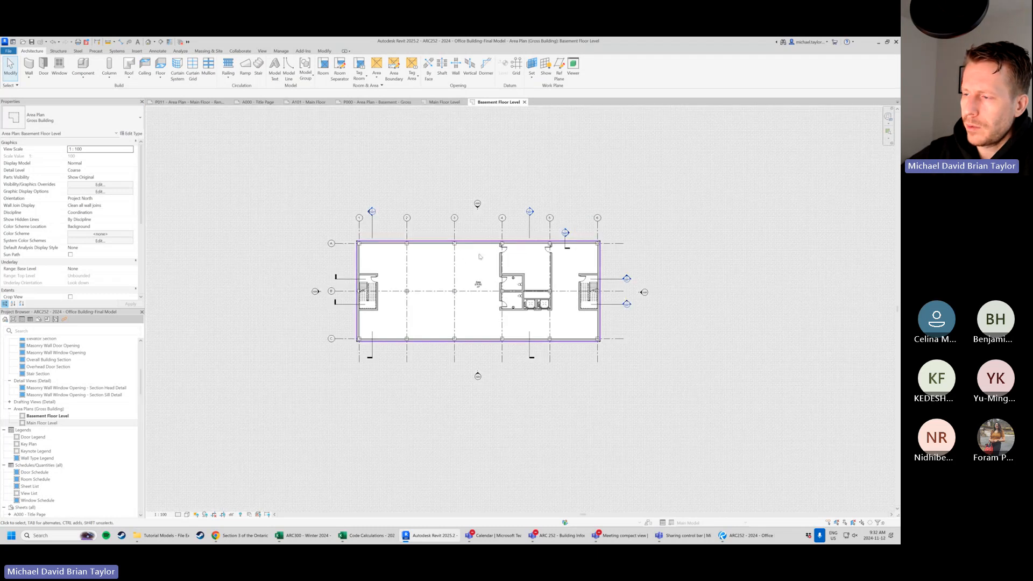
scroll(450, 272, up, 3)
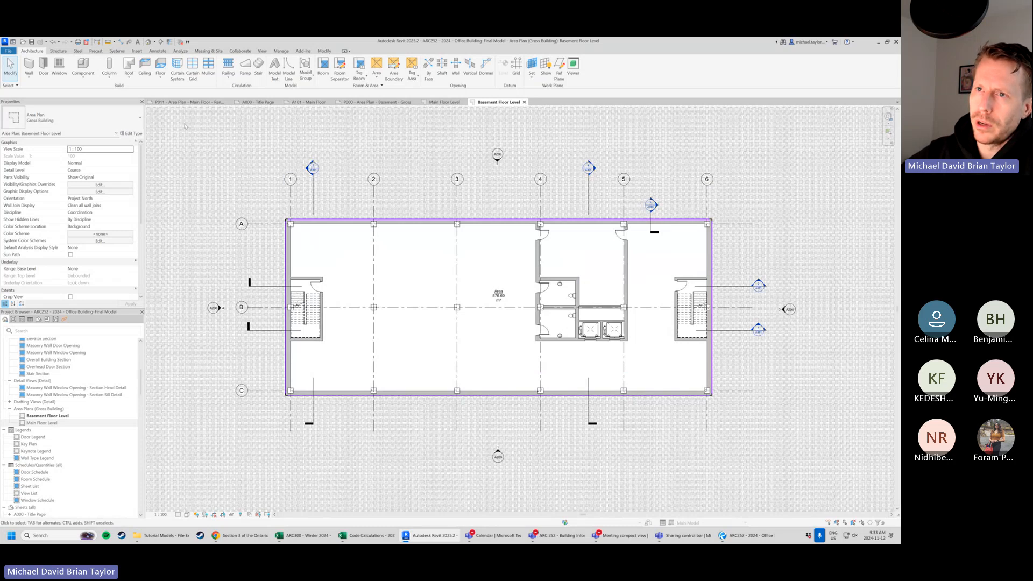
Open the visibility/graphics overrides for the Basement Floor Level area plan and move the dialog clear of the area tag.
click(263, 51)
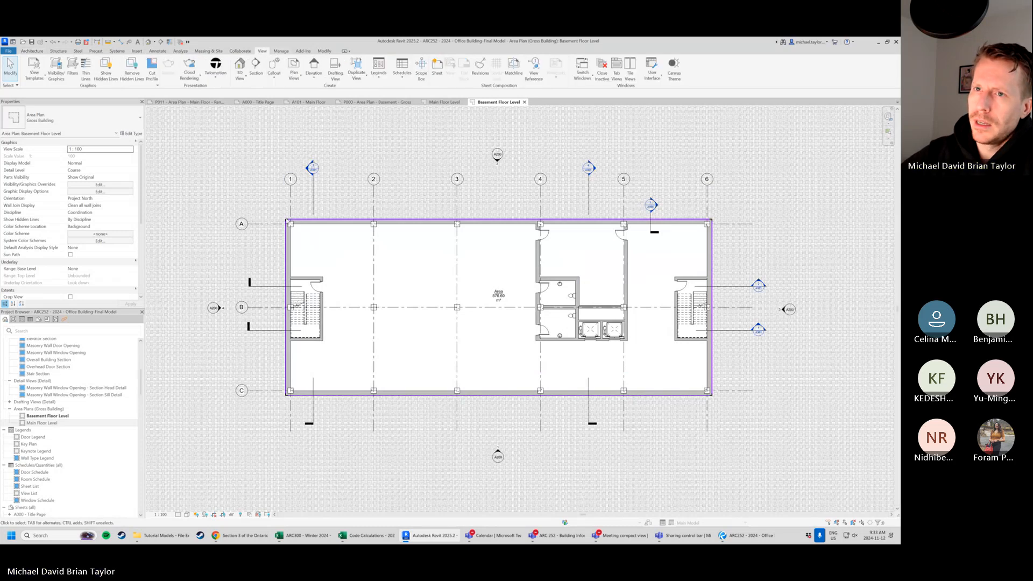
click(56, 75)
drag(391, 147, 316, 258)
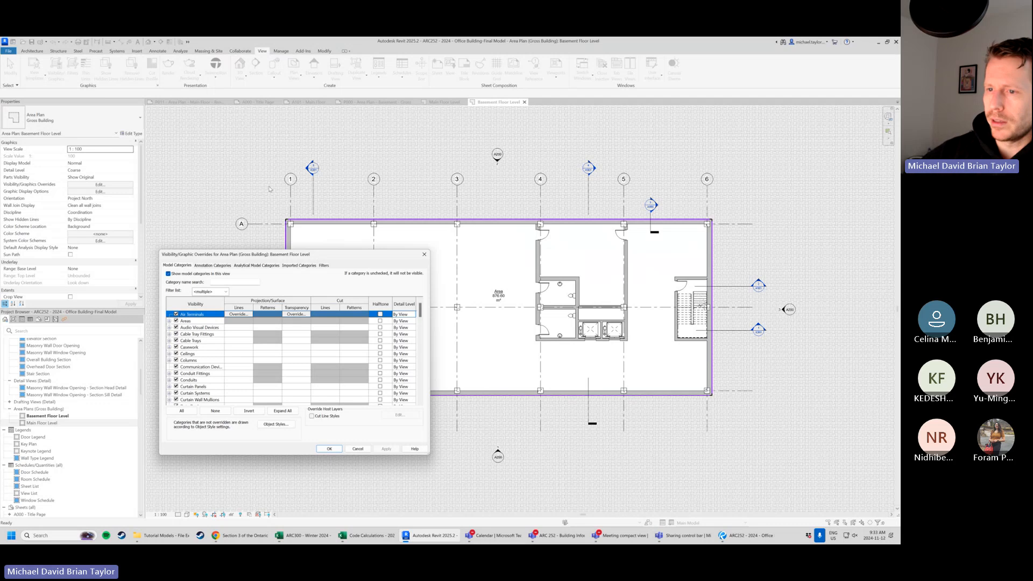
scroll(181, 366, down, 1)
scroll(192, 356, up, 1)
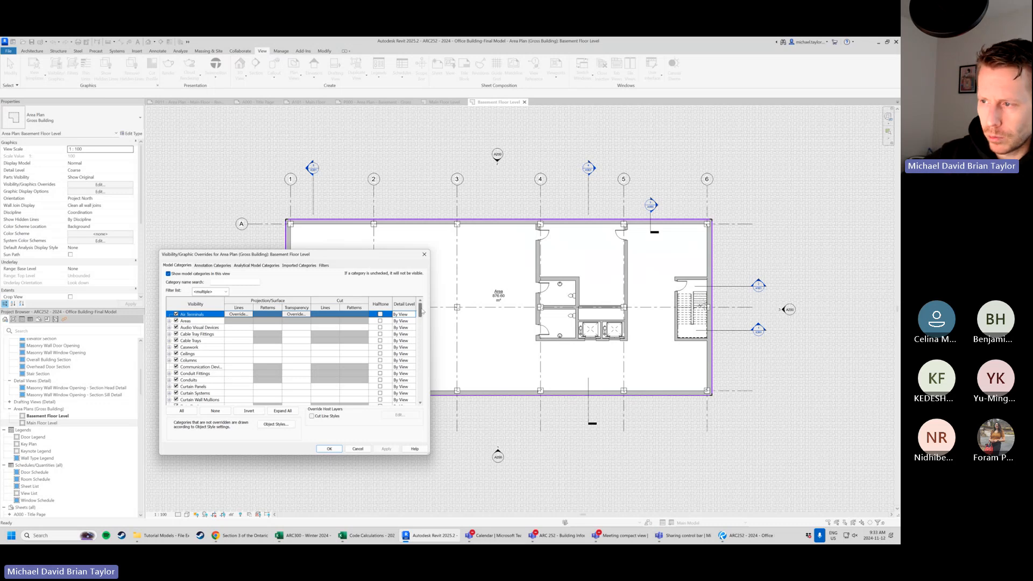
Look through the model categories in the Basement Floor Level area plan's visibility overrides, from Air Terminals down to the structural categories.
drag(421, 311, 422, 339)
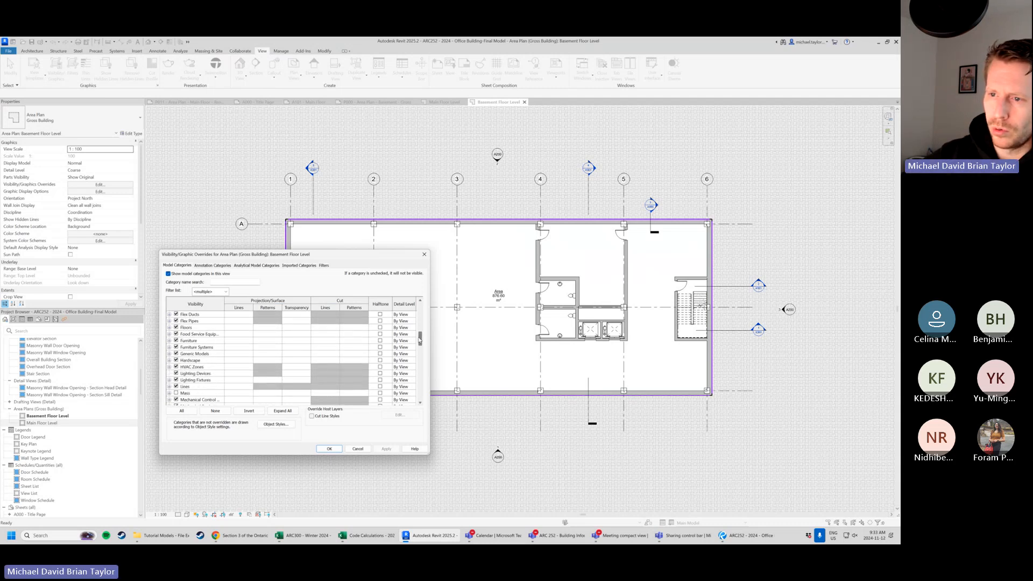
click(176, 322)
scroll(175, 356, down, 3)
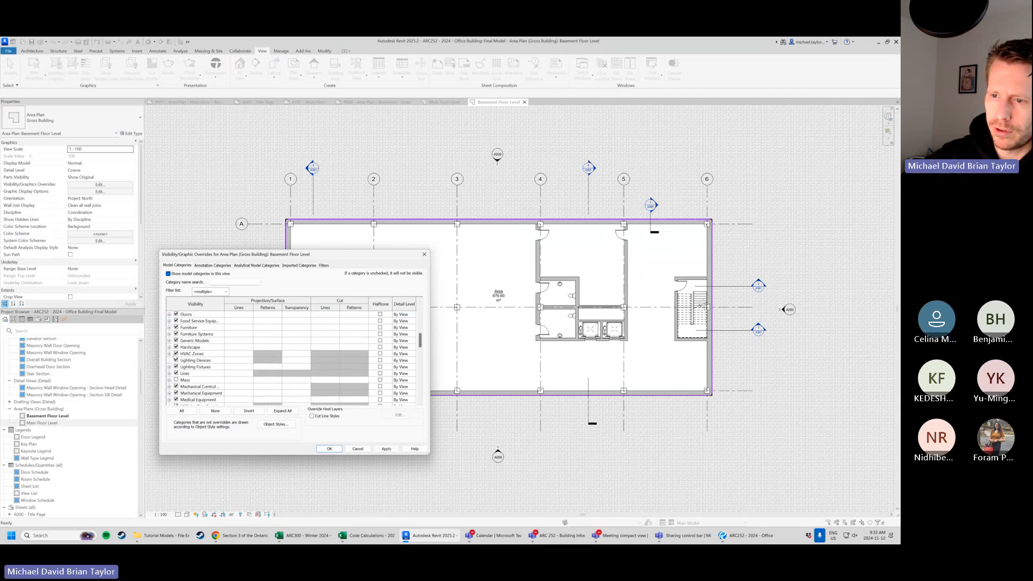
scroll(180, 398, down, 3)
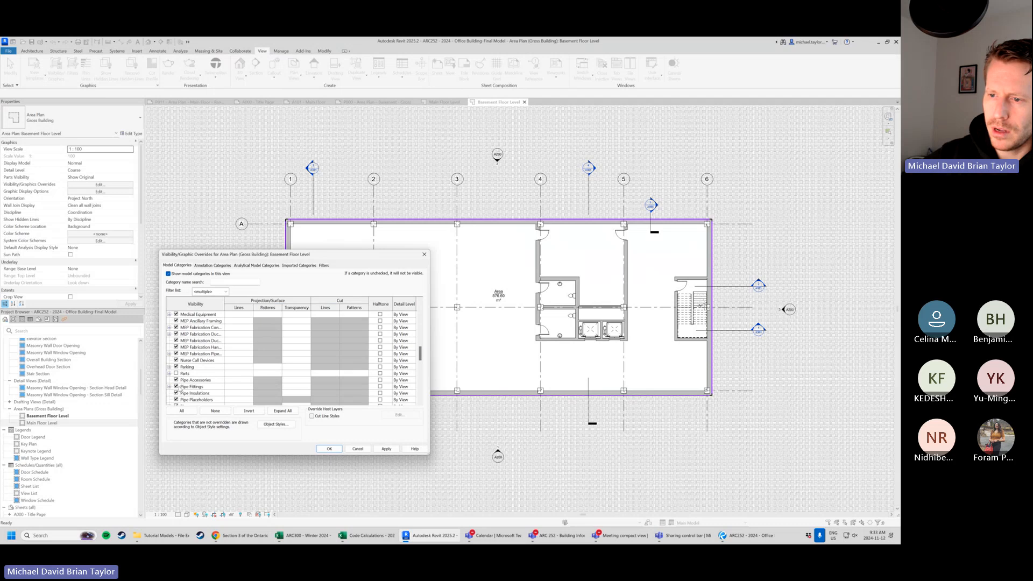
click(176, 387)
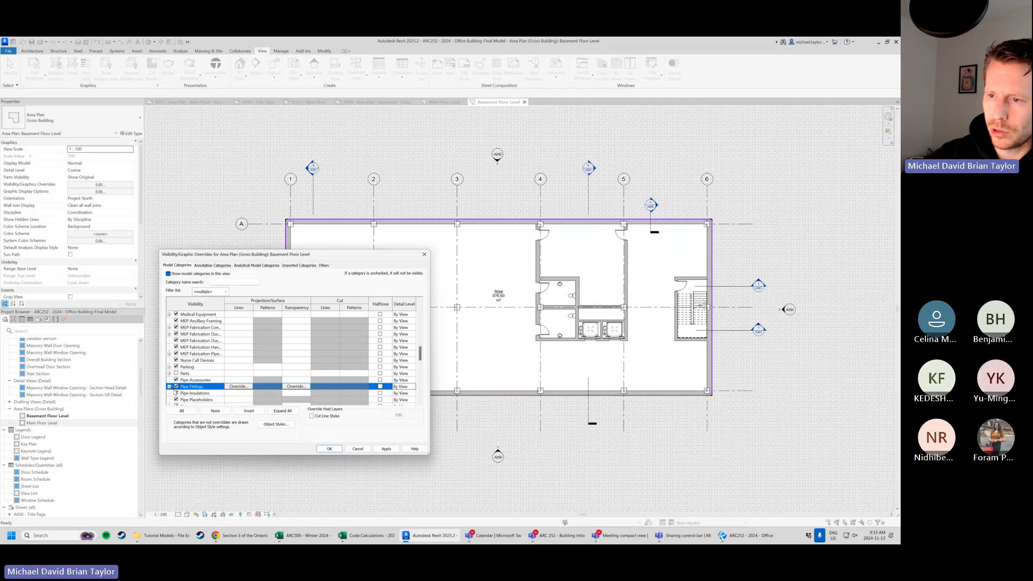
scroll(175, 391, up, 7)
scroll(175, 394, up, 8)
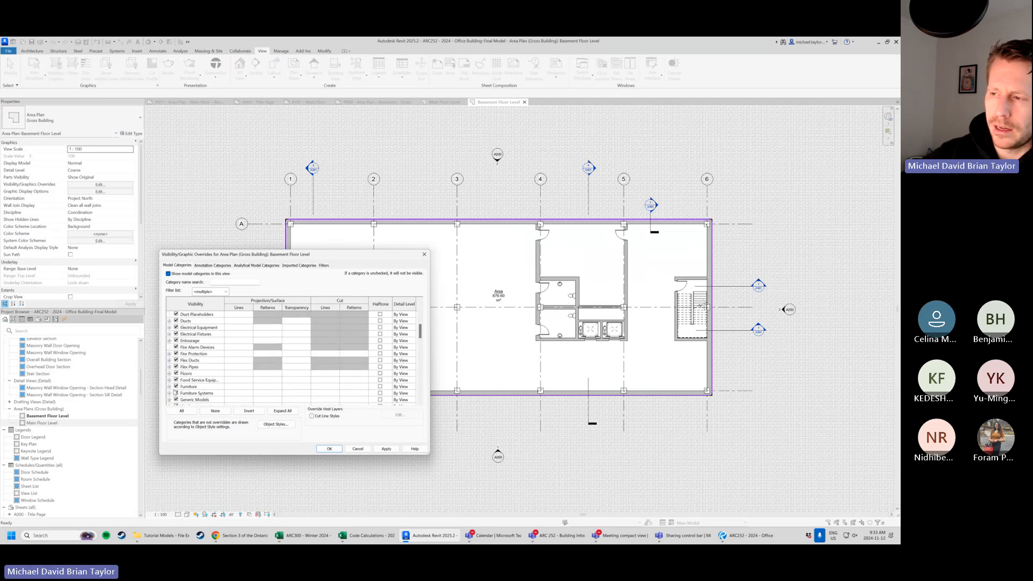
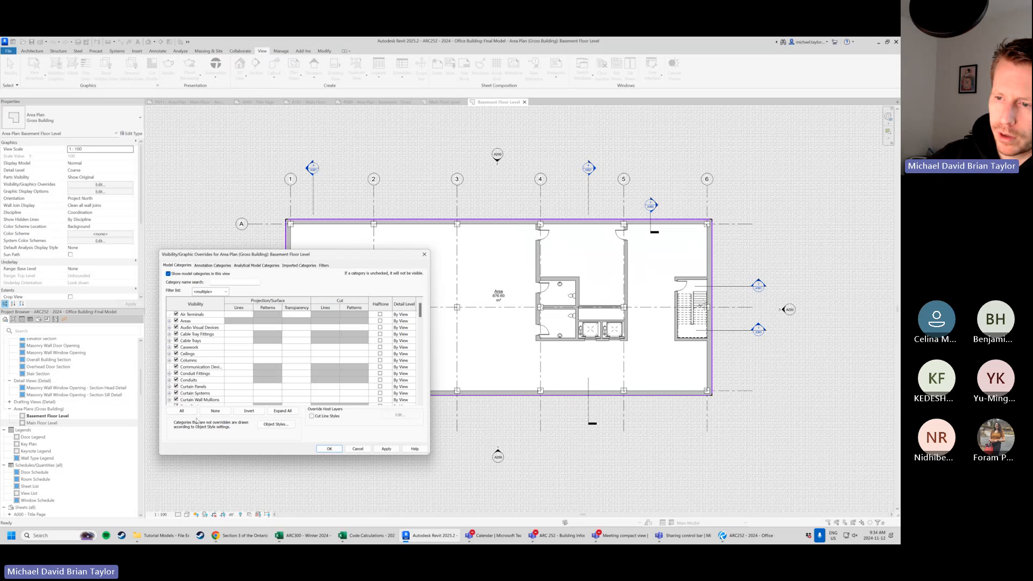
scroll(208, 396, down, 5)
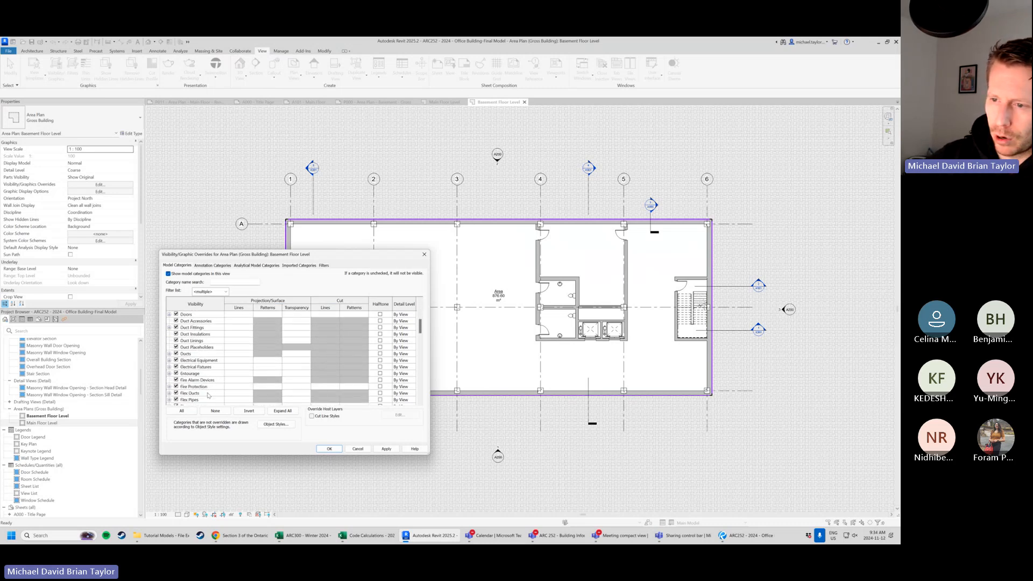
scroll(207, 394, down, 9)
click(207, 392)
scroll(207, 391, down, 1)
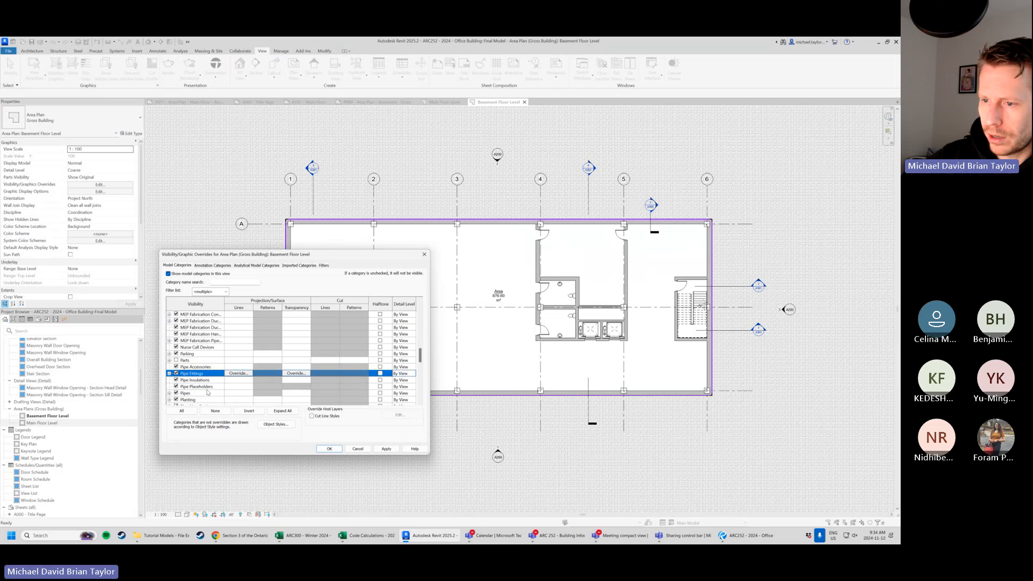
scroll(208, 392, down, 7)
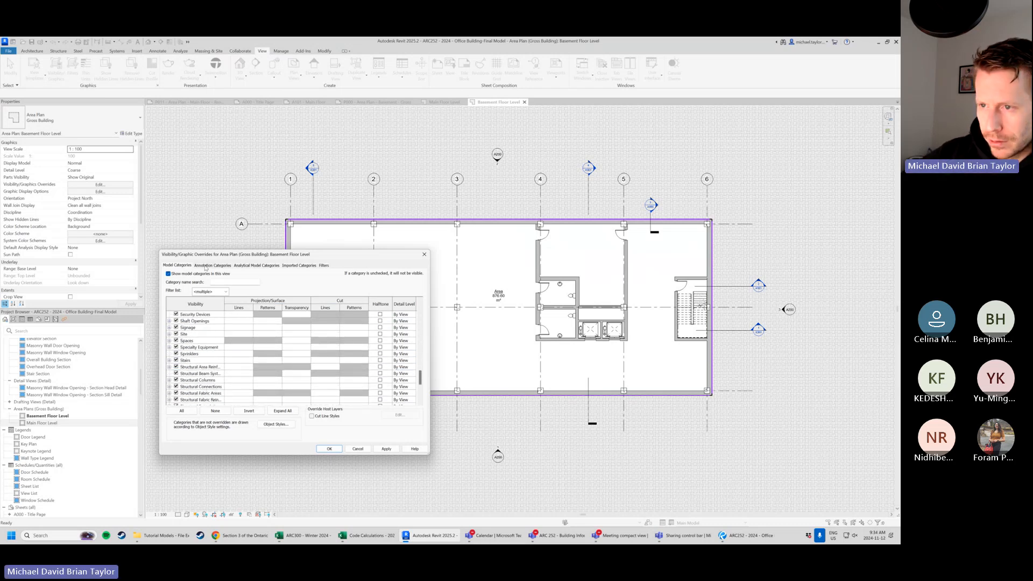
Hide the Grids annotation category in the Basement Floor Level area plan and close the visibility overrides.
click(212, 266)
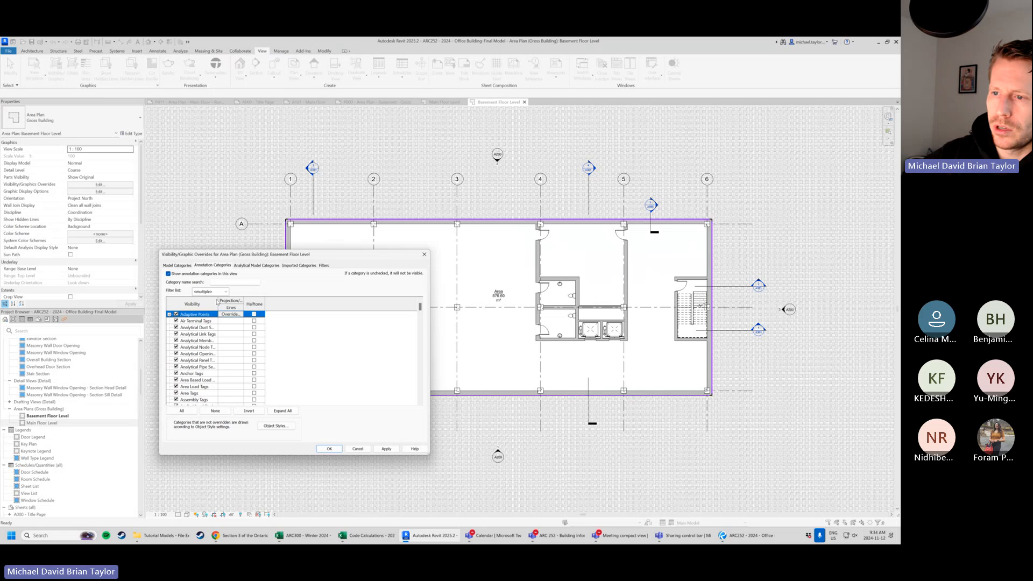
drag(218, 300, 253, 301)
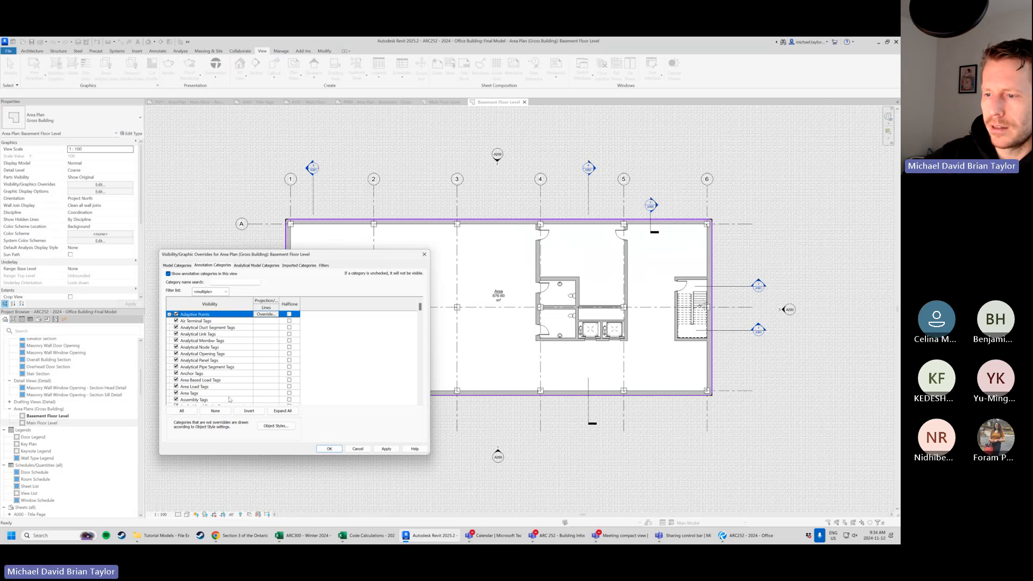
scroll(229, 393, down, 1)
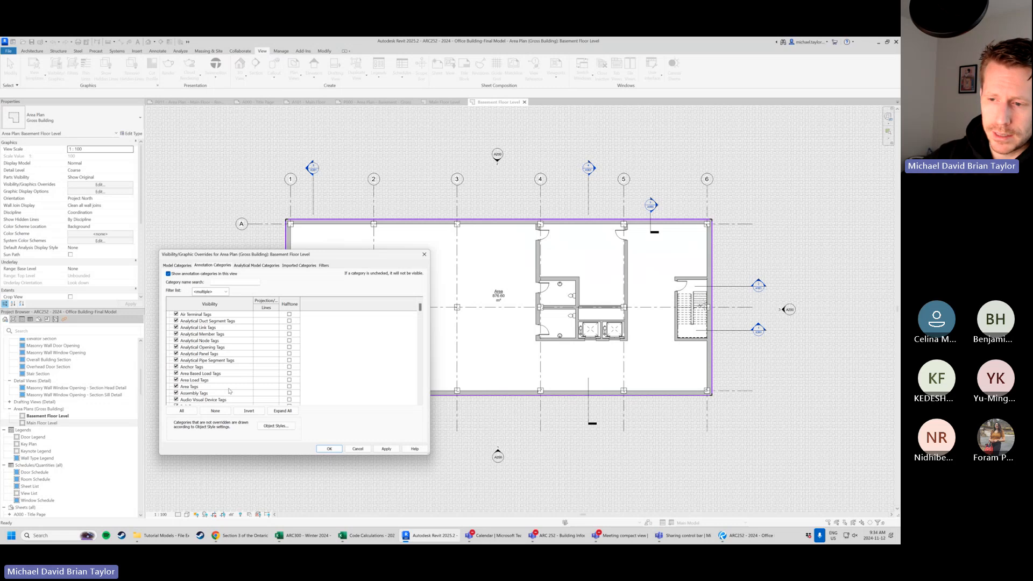
scroll(221, 390, down, 4)
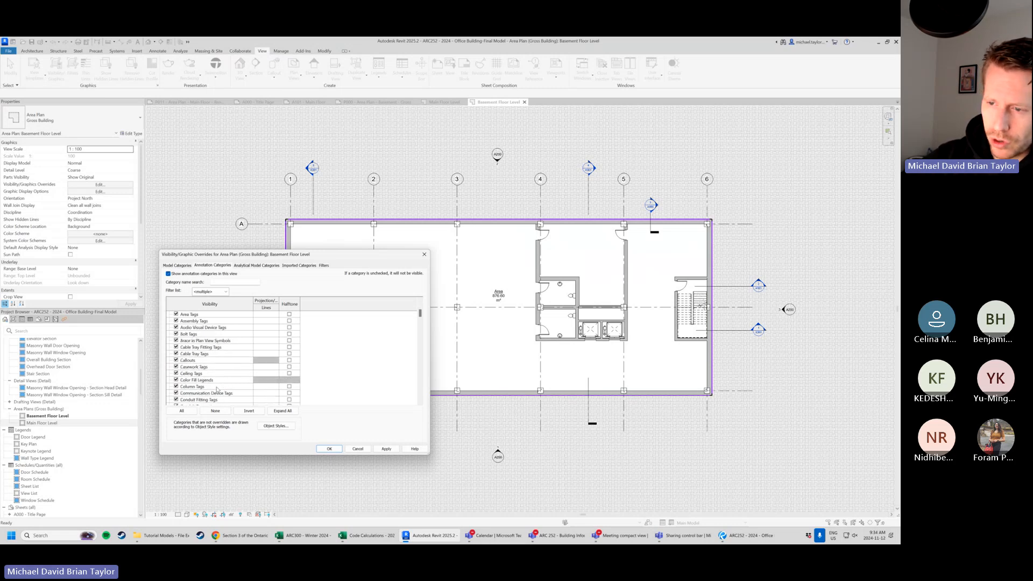
scroll(217, 390, down, 7)
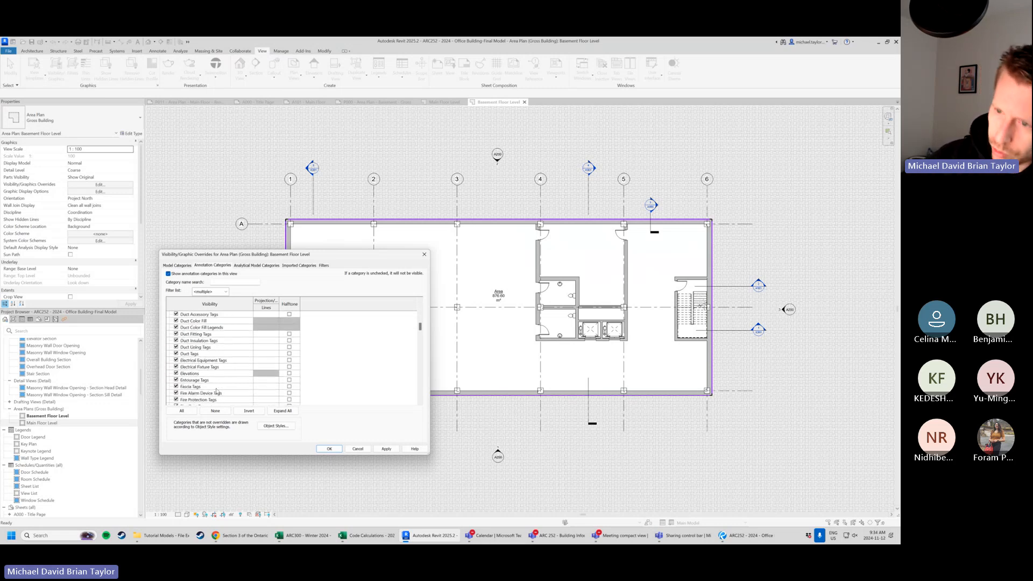
scroll(217, 392, down, 5)
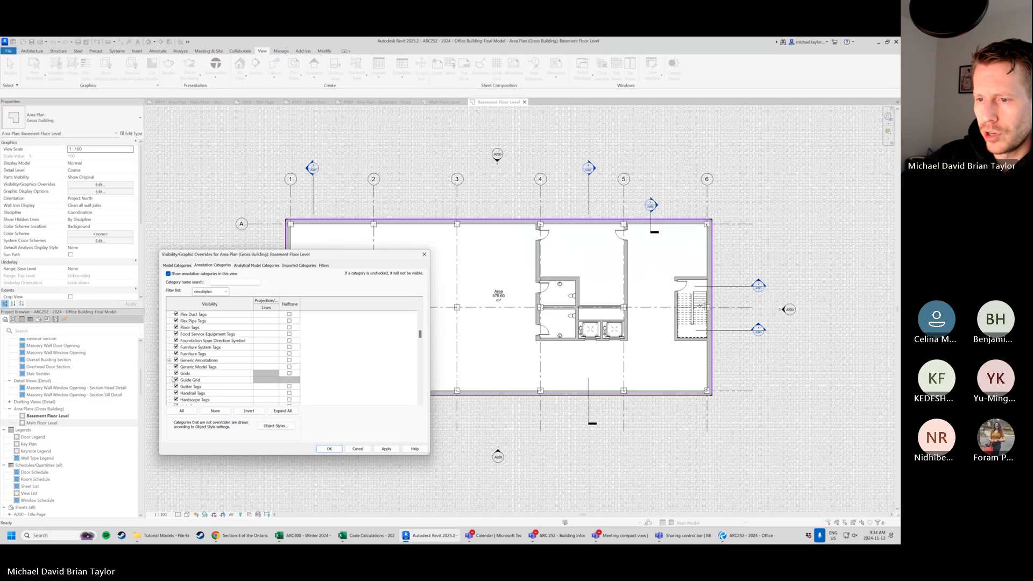
scroll(183, 392, down, 1)
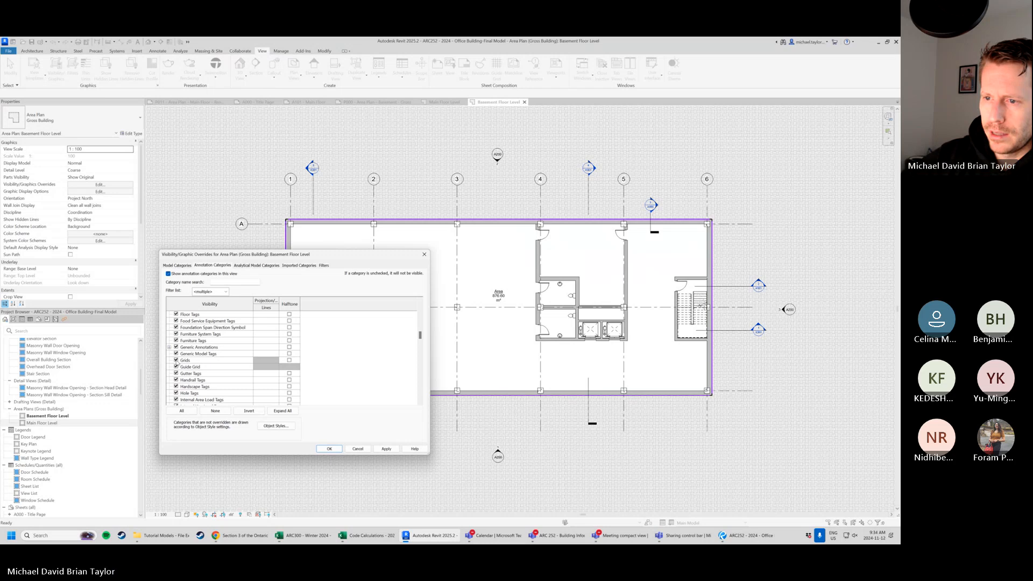
click(176, 361)
click(388, 449)
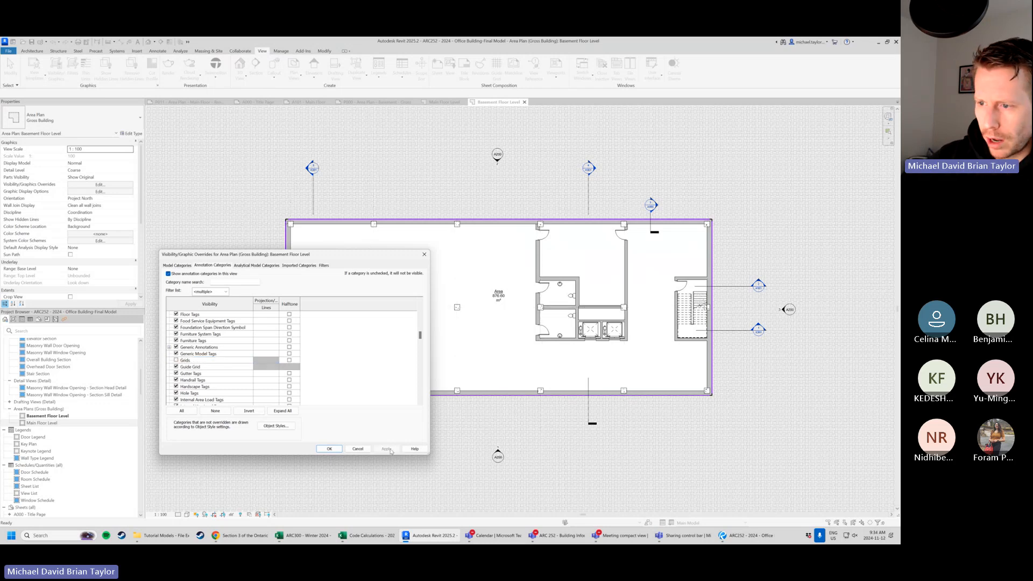
click(329, 448)
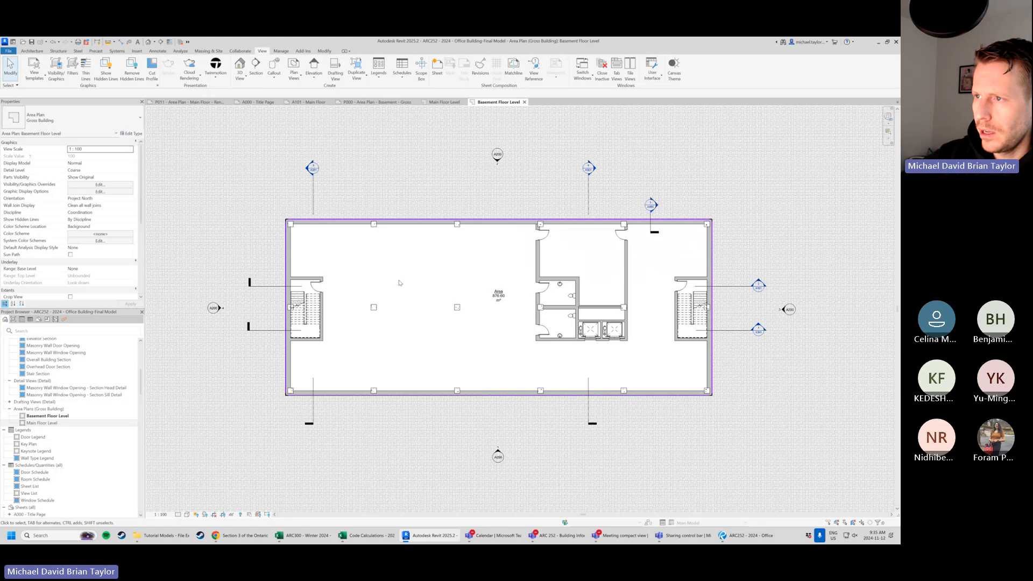
Reopen the basement area plan's visibility overrides at the annotation categories, move the dialog off the plan and widen its category name column.
scroll(399, 283, down, 2)
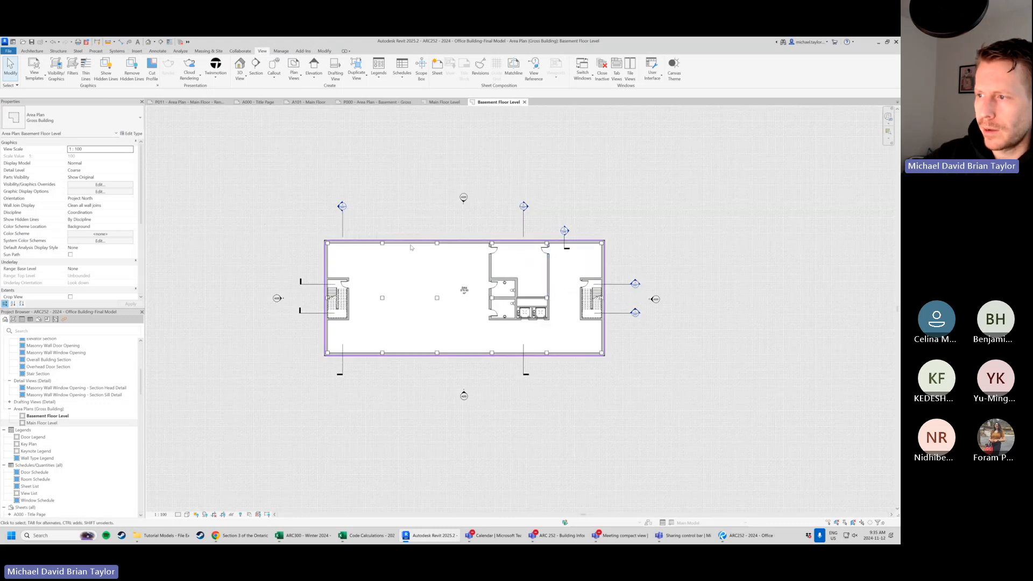
scroll(544, 298, up, 2)
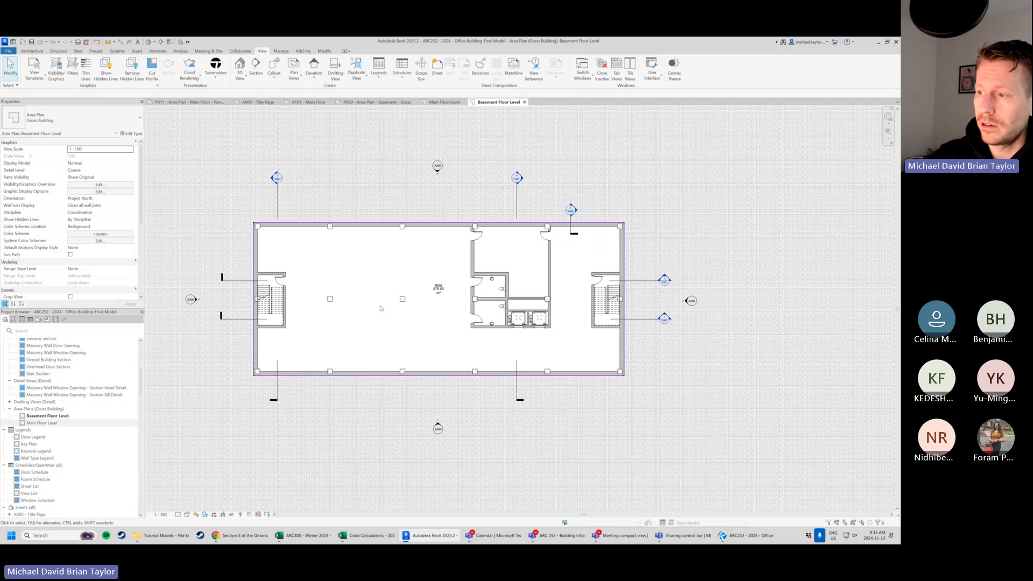
click(439, 290)
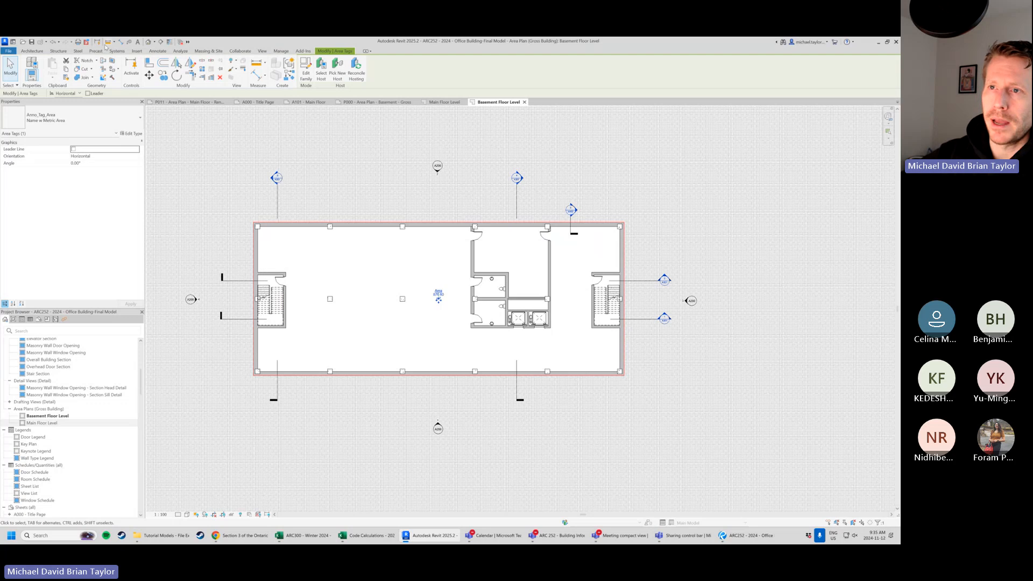
click(263, 52)
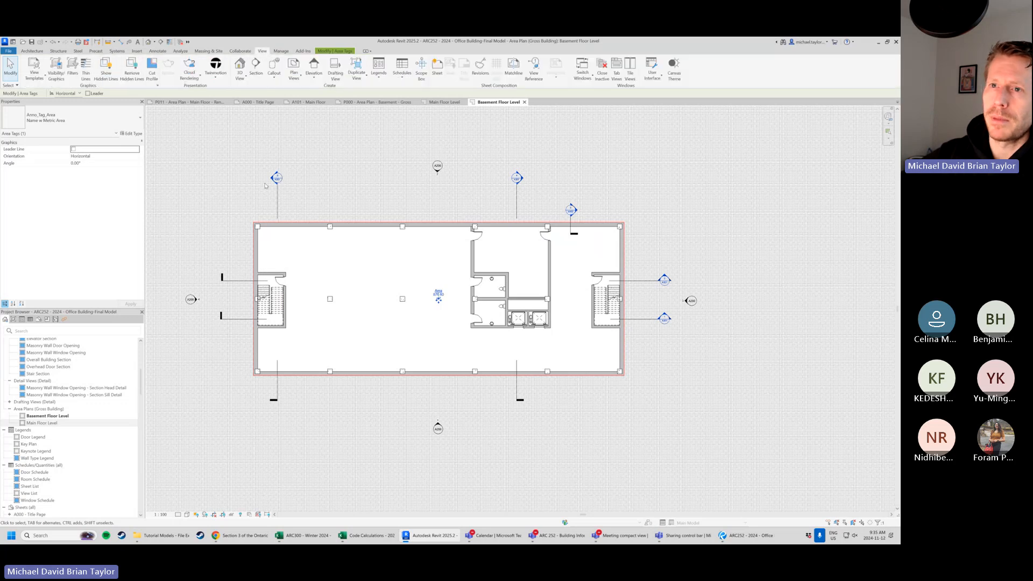
click(56, 74)
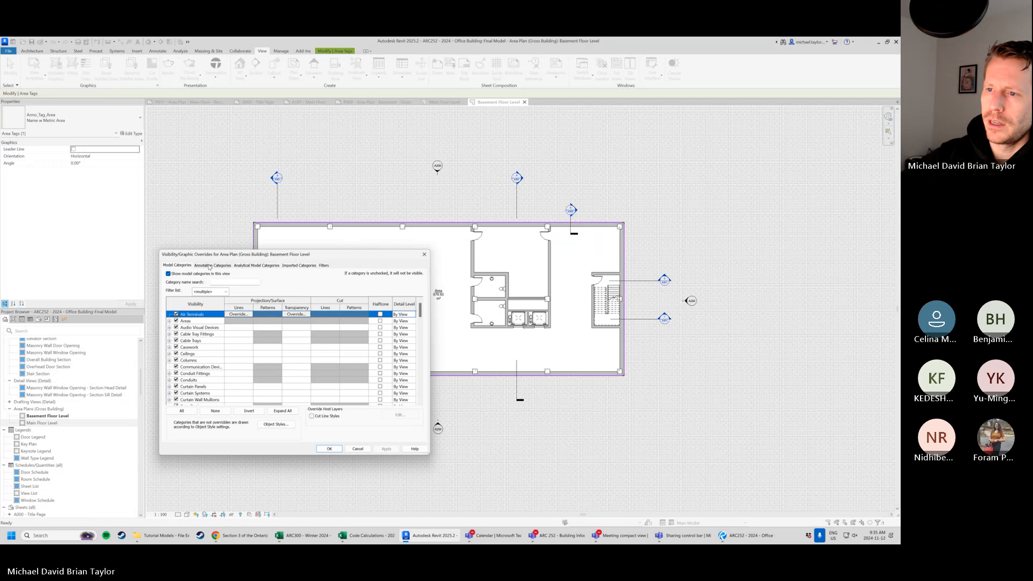
click(212, 266)
mouse_move(339, 257)
mouse_down()
mouse_move(242, 185)
mouse_move(203, 179)
mouse_up()
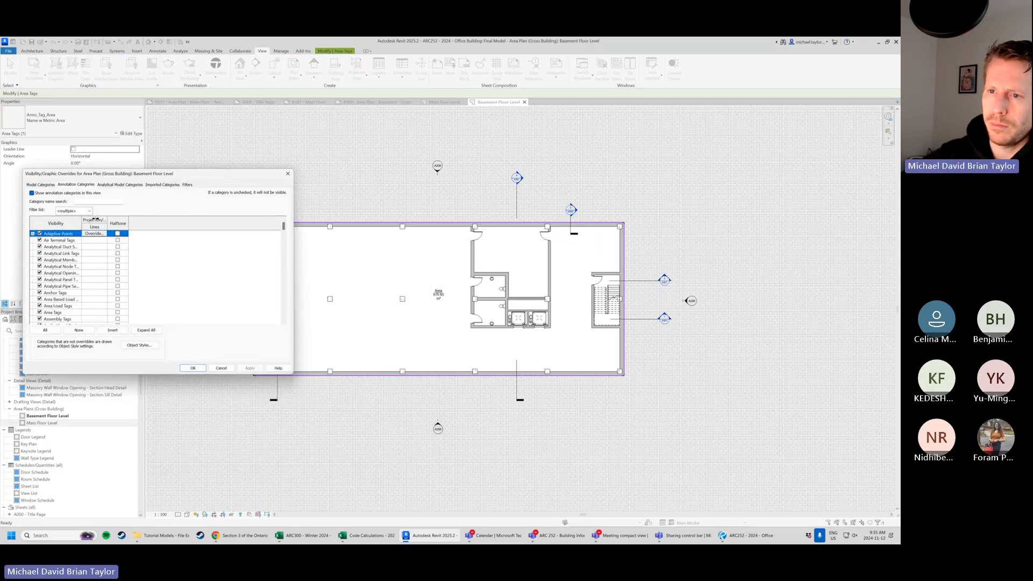
drag(82, 220, 117, 220)
click(59, 184)
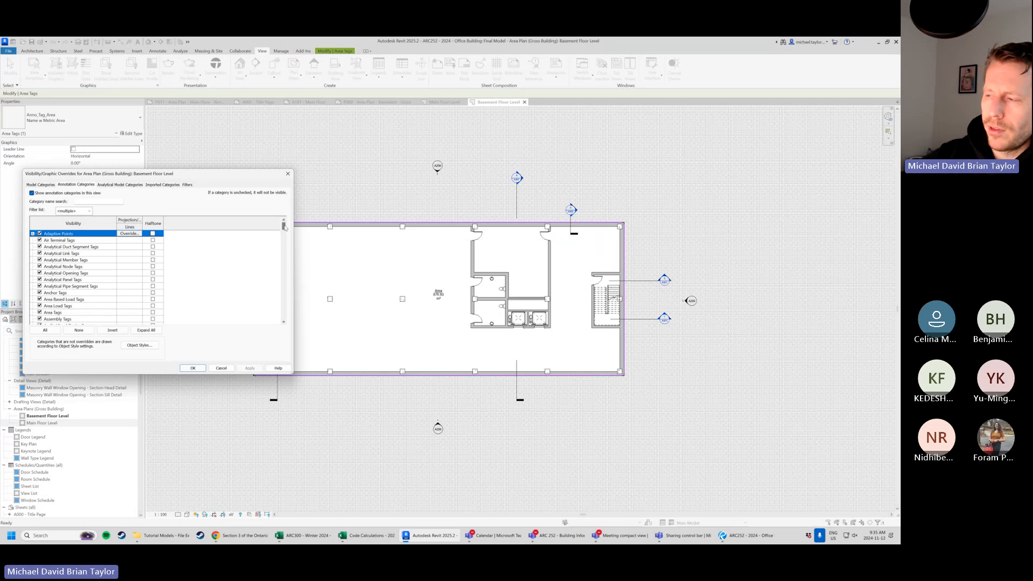
Hide the Elevations annotation category in the basement area plan and apply the change.
scroll(176, 286, down, 5)
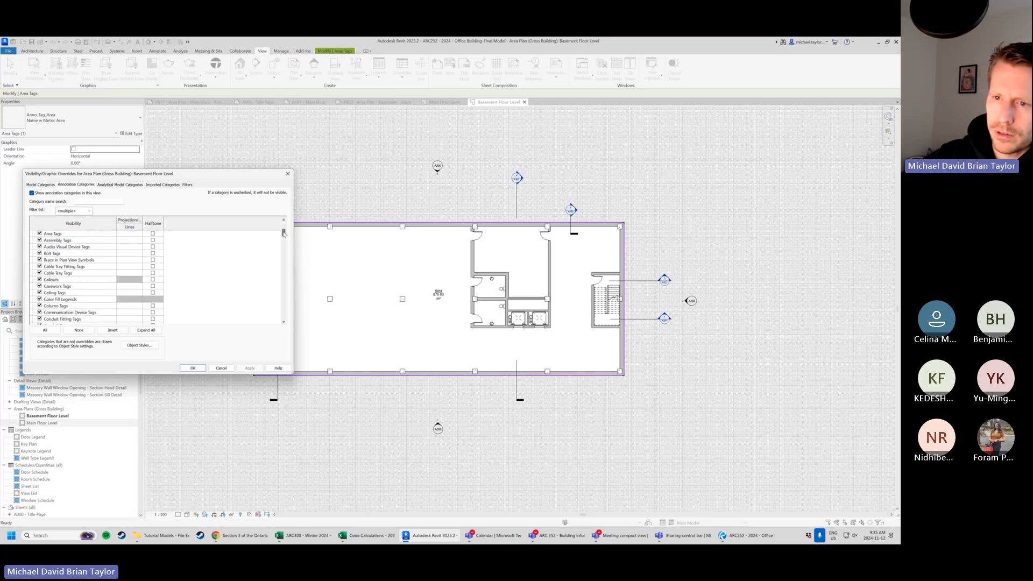
scroll(176, 286, down, 4)
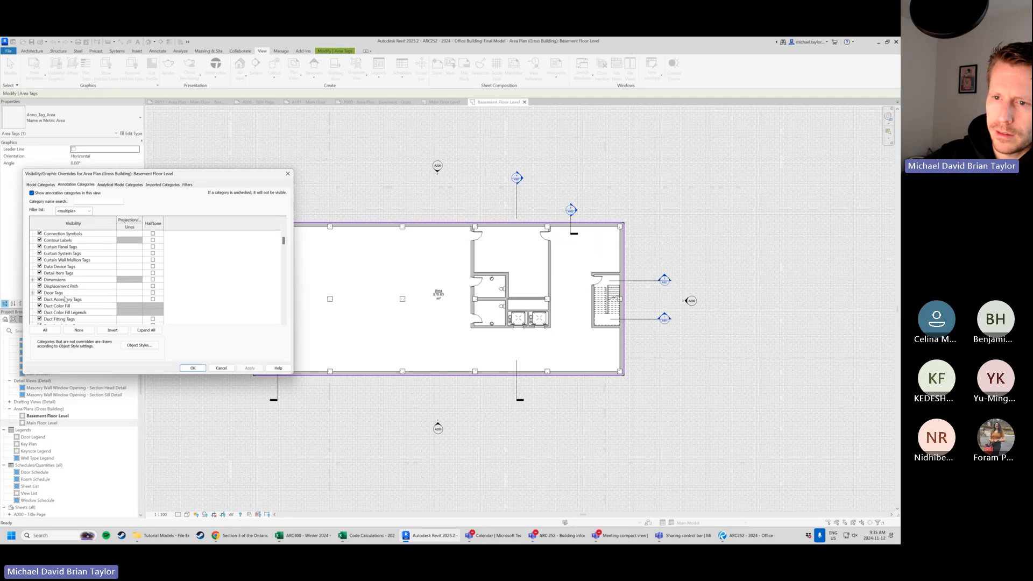
scroll(64, 298, down, 3)
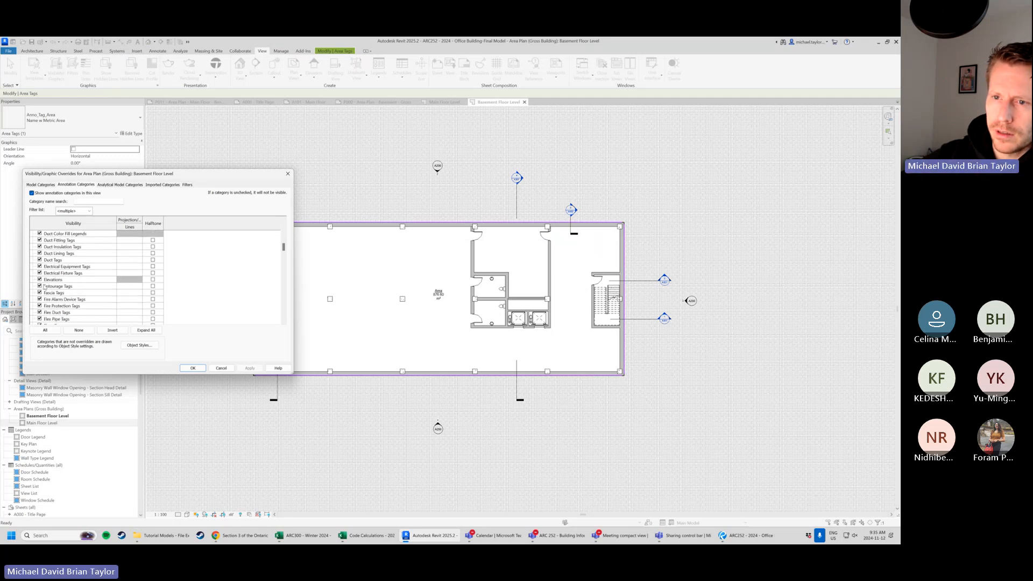
click(39, 280)
click(250, 368)
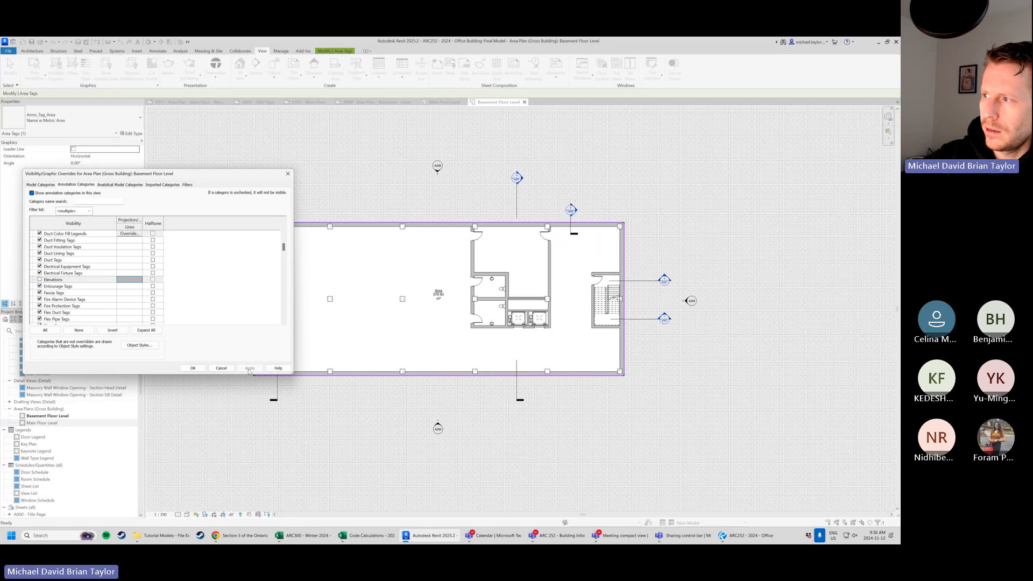
Hide the Sections annotation category in the basement area plan, apply the change and close the visibility overrides.
scroll(85, 296, down, 1)
scroll(85, 297, down, 2)
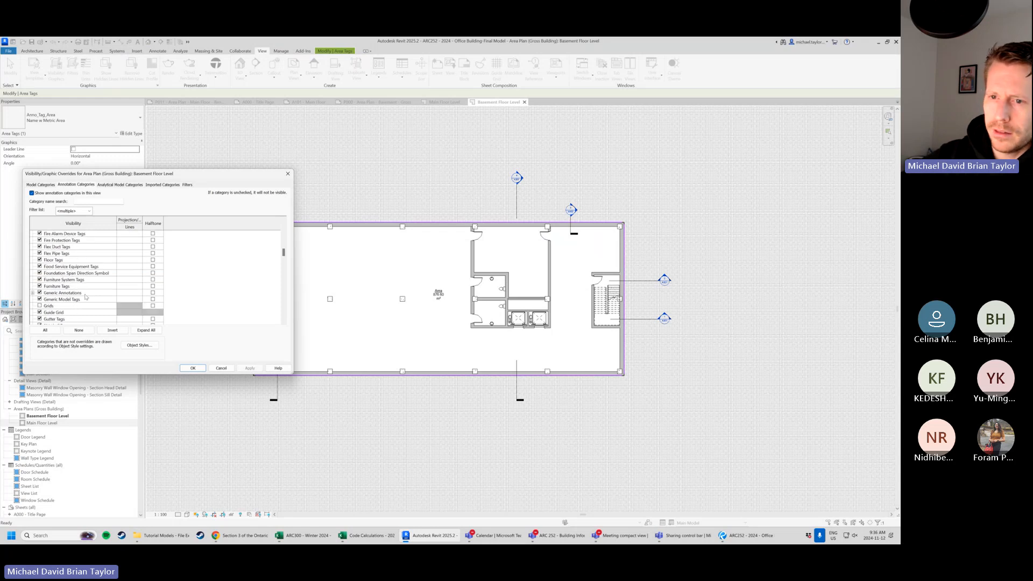
scroll(76, 291, down, 1)
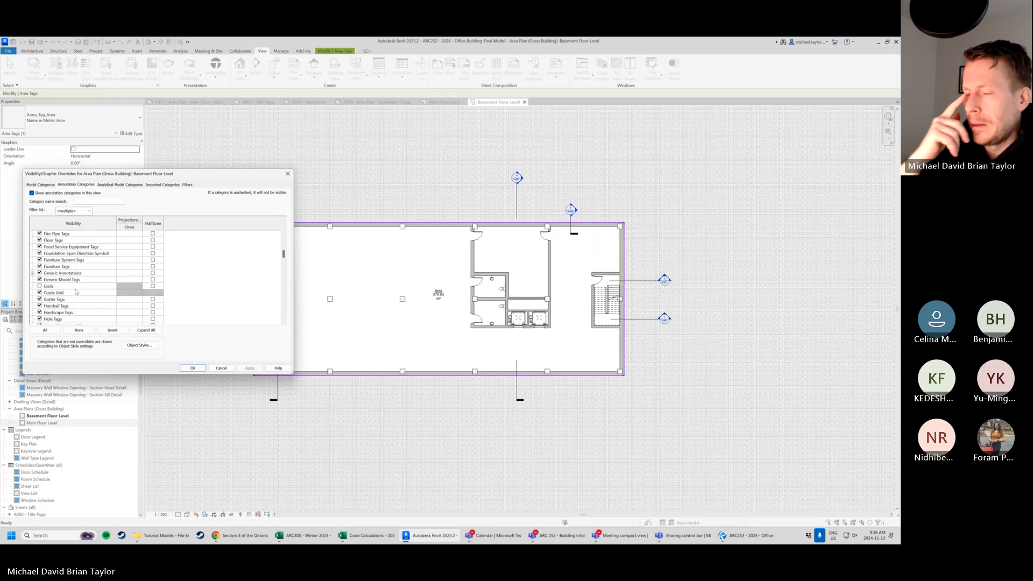
scroll(76, 292, down, 4)
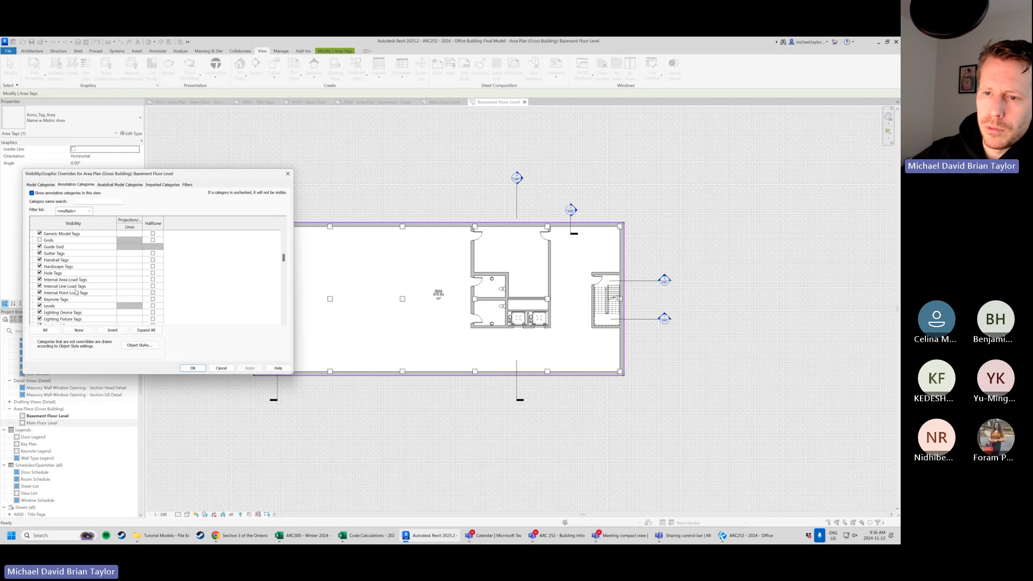
scroll(76, 292, down, 7)
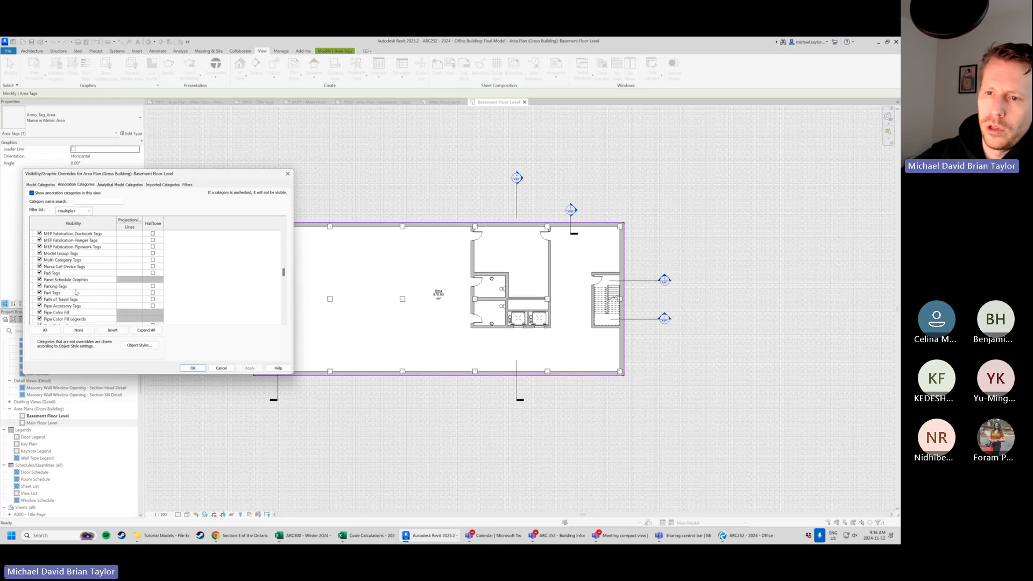
scroll(76, 292, down, 2)
click(71, 275)
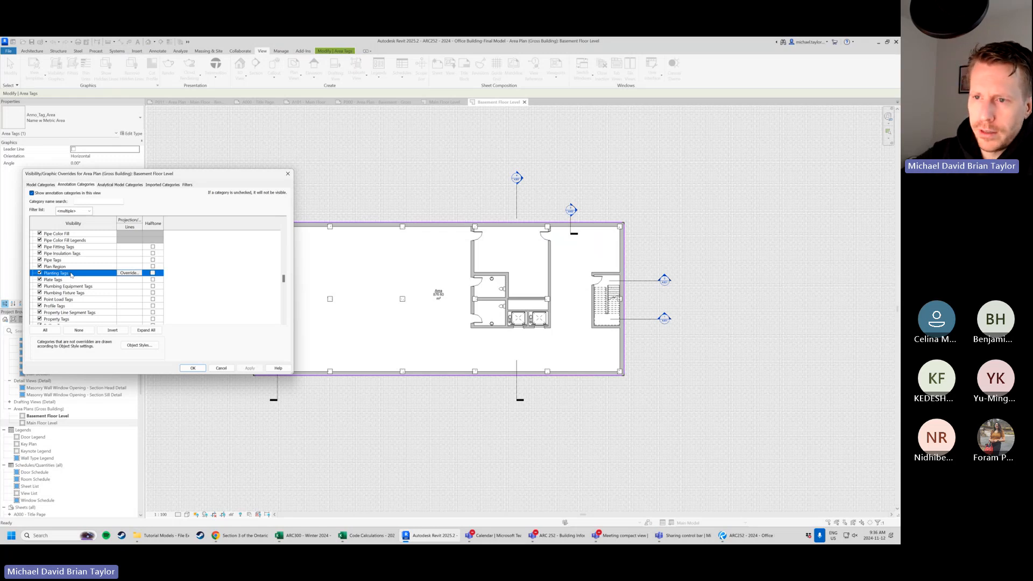
scroll(72, 275, up, 3)
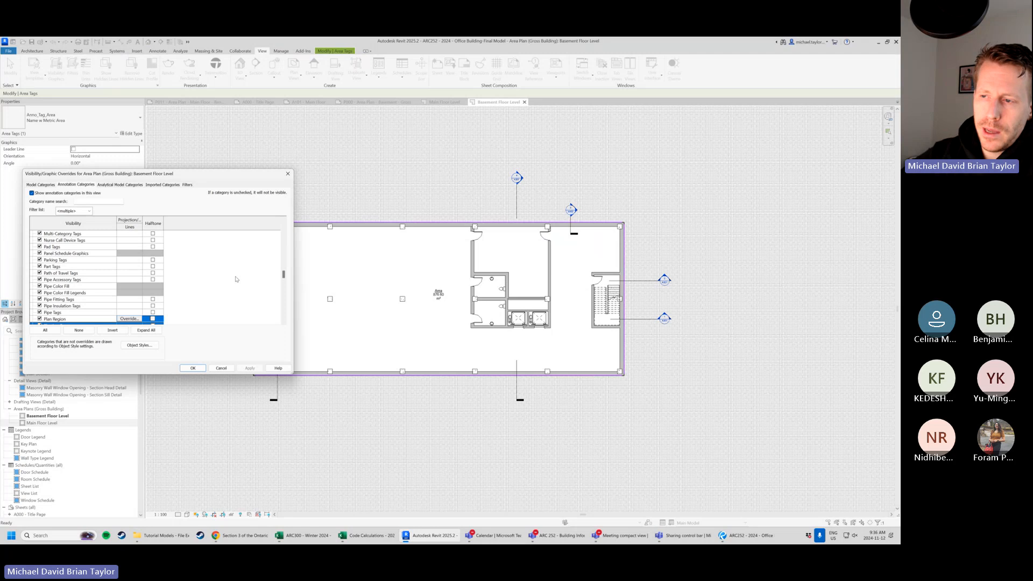
scroll(235, 279, down, 1)
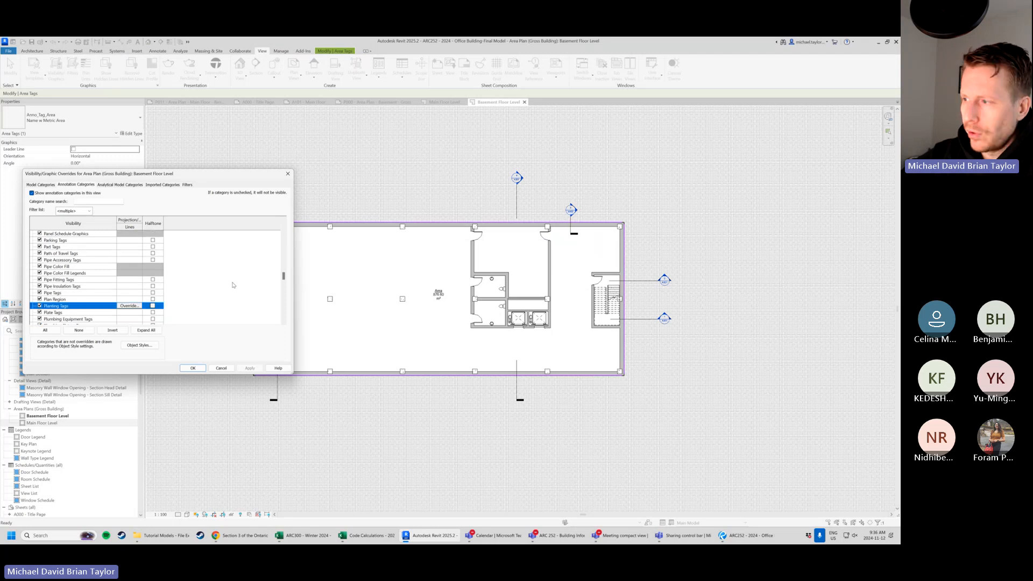
scroll(229, 285, up, 2)
scroll(230, 285, up, 5)
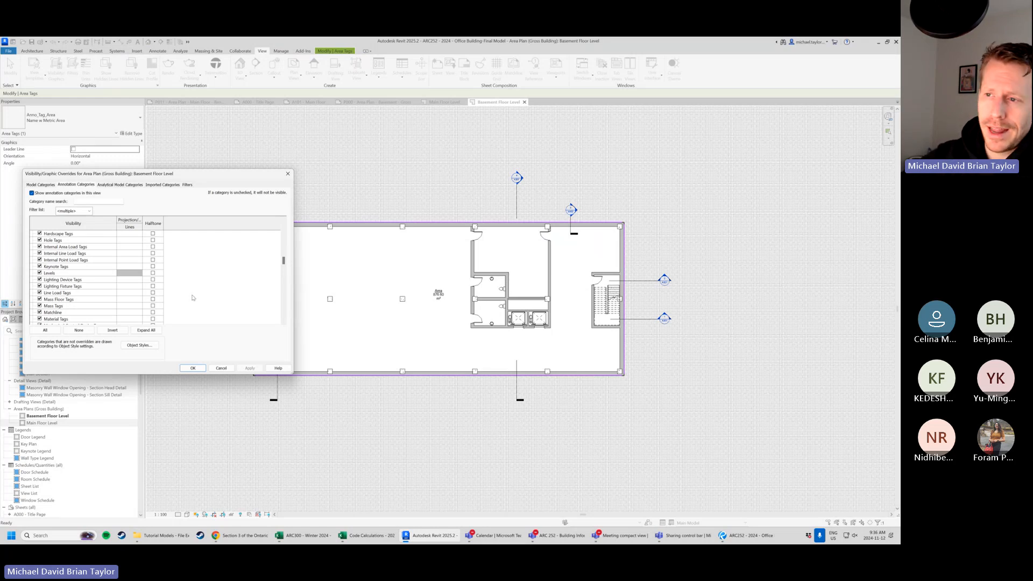
key(s)
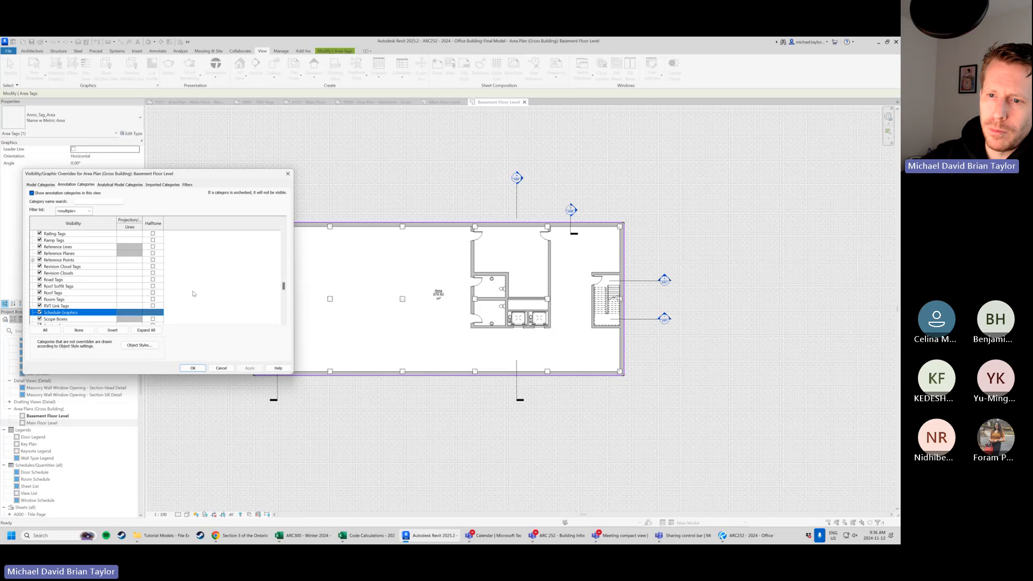
scroll(87, 306, down, 2)
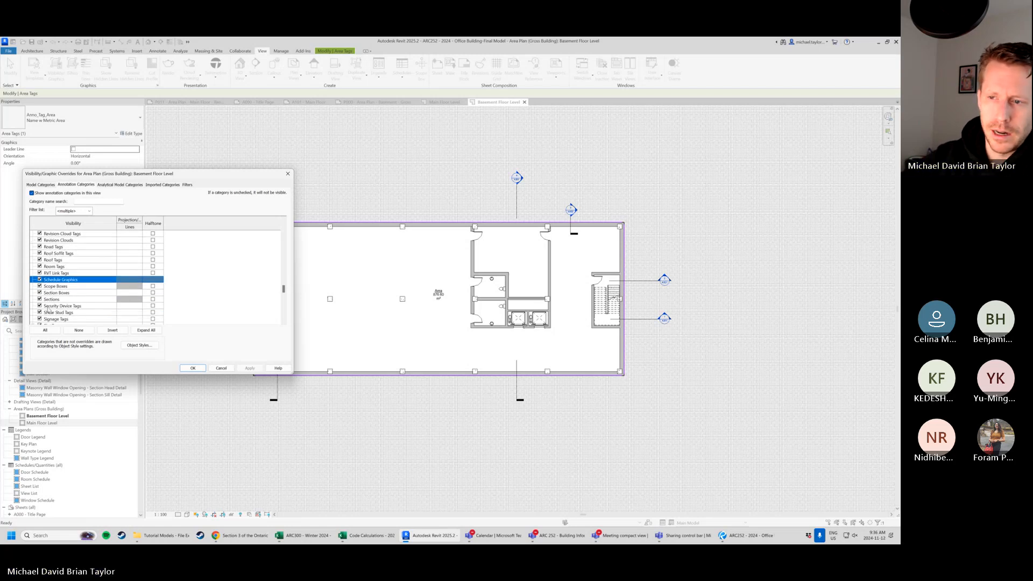
click(39, 300)
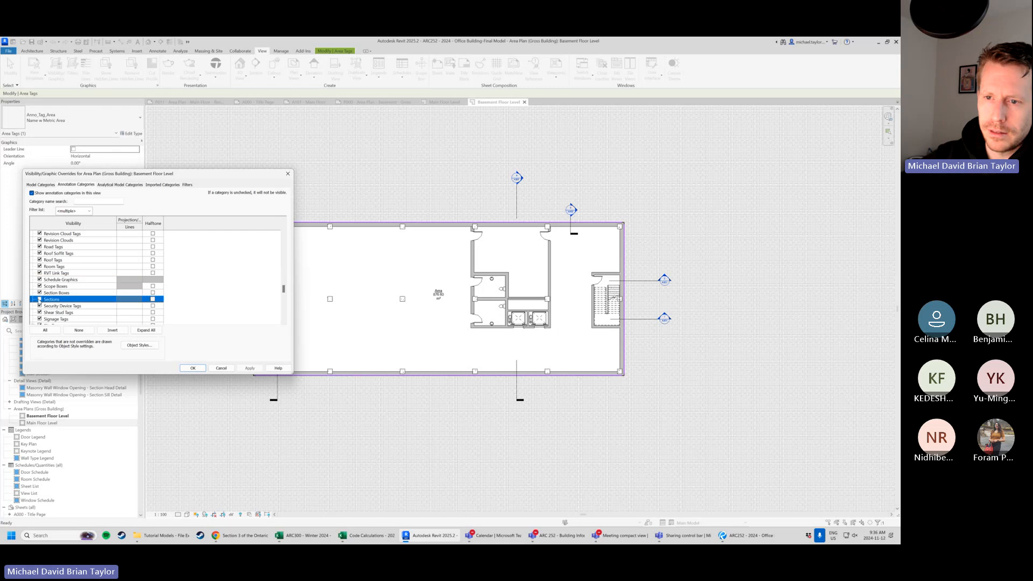
click(252, 368)
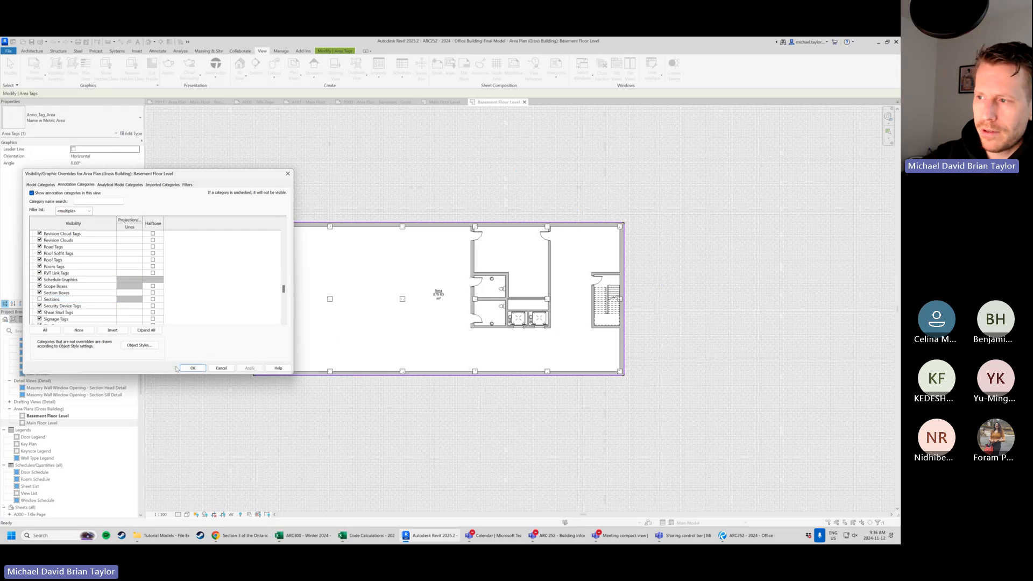
click(193, 368)
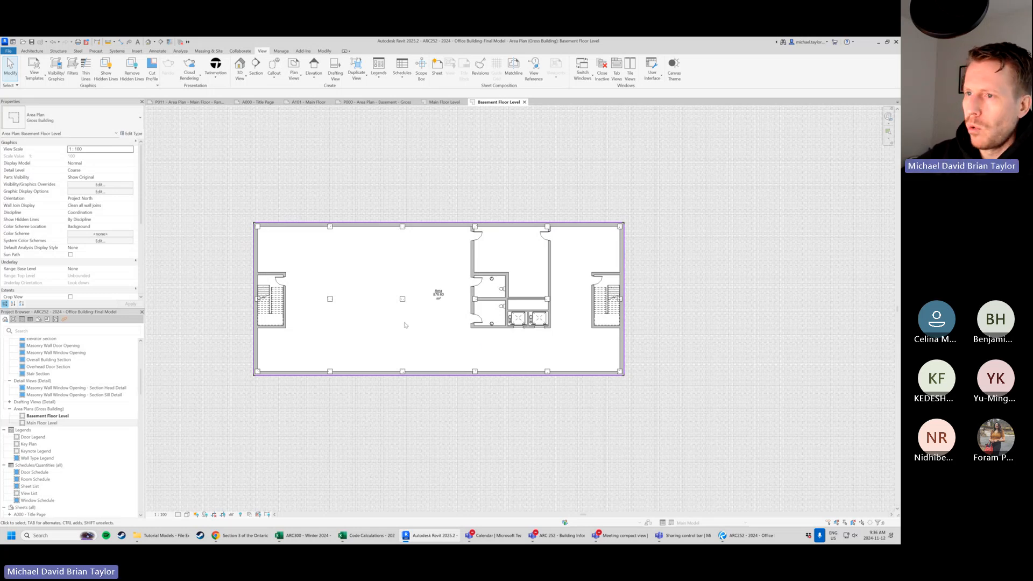
Hide the Toposolid model category in the basement area plan's visibility overrides and apply it.
scroll(393, 280, down, 5)
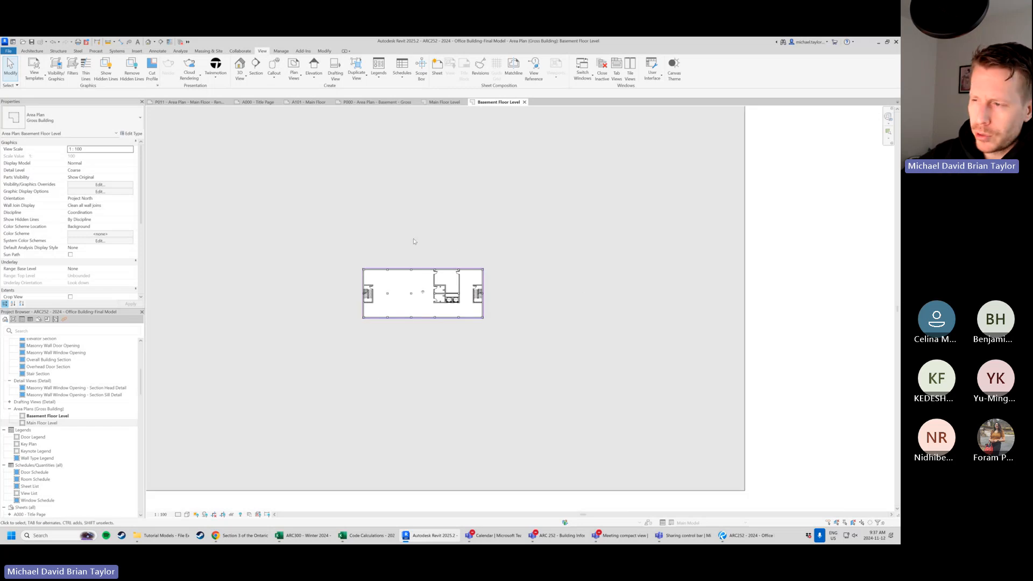
scroll(415, 280, up, 5)
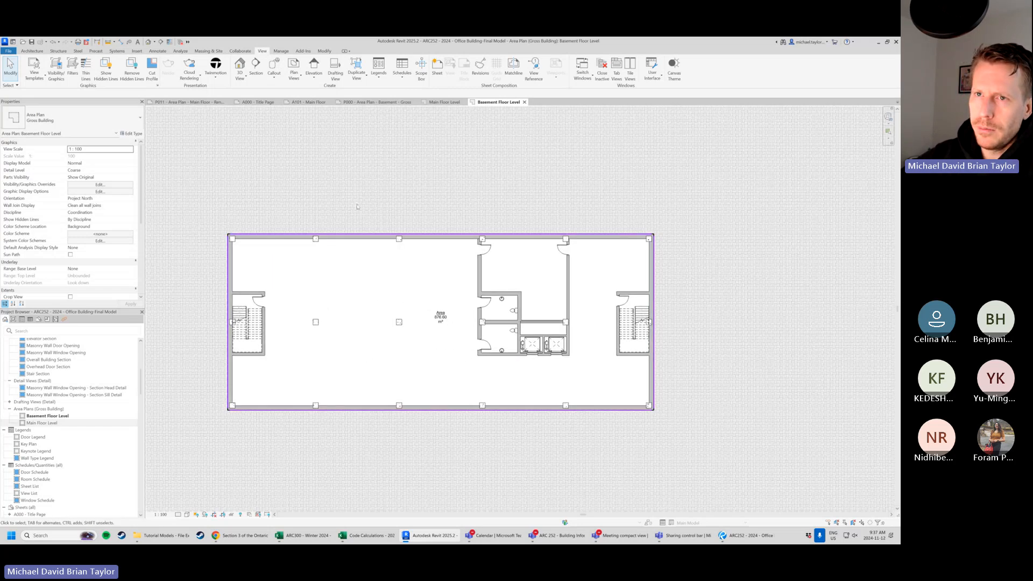
scroll(309, 224, down, 1)
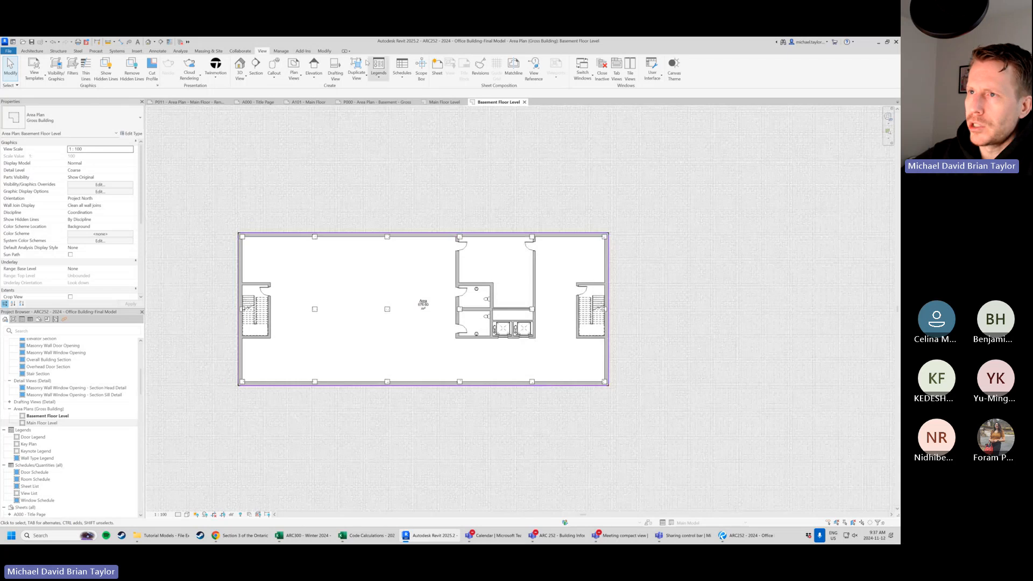
click(56, 69)
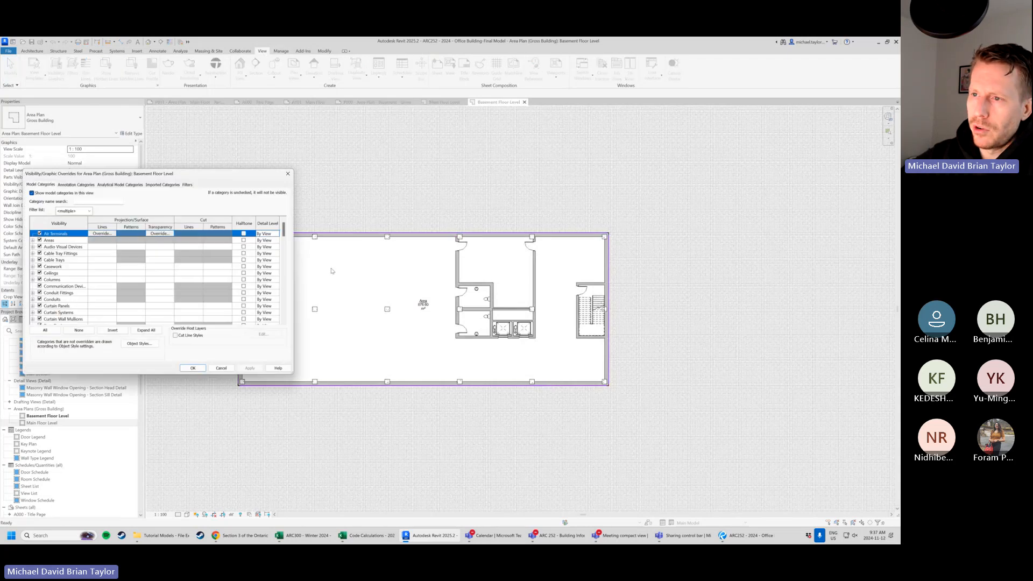
drag(320, 169, 375, 204)
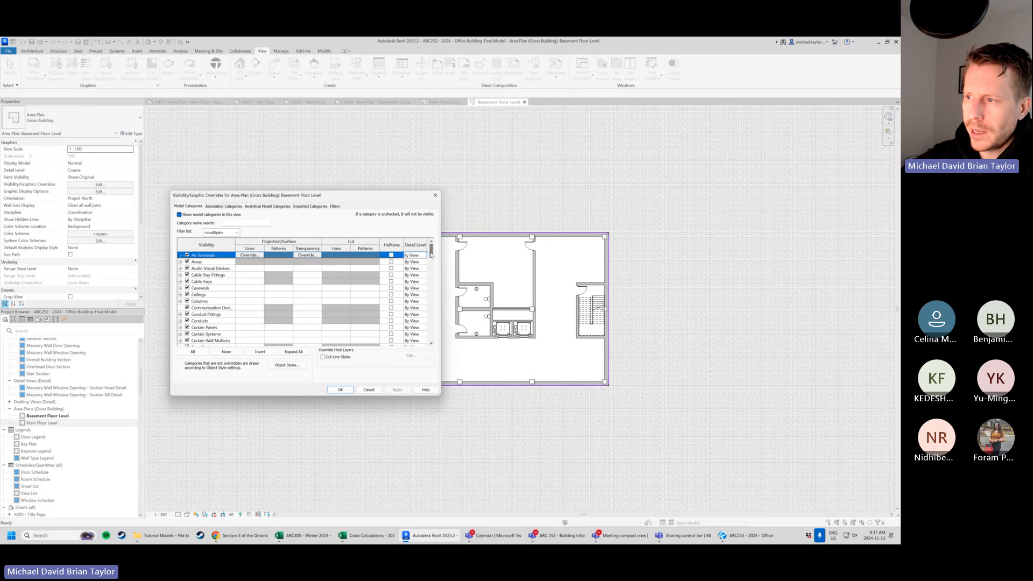
drag(431, 252, 430, 338)
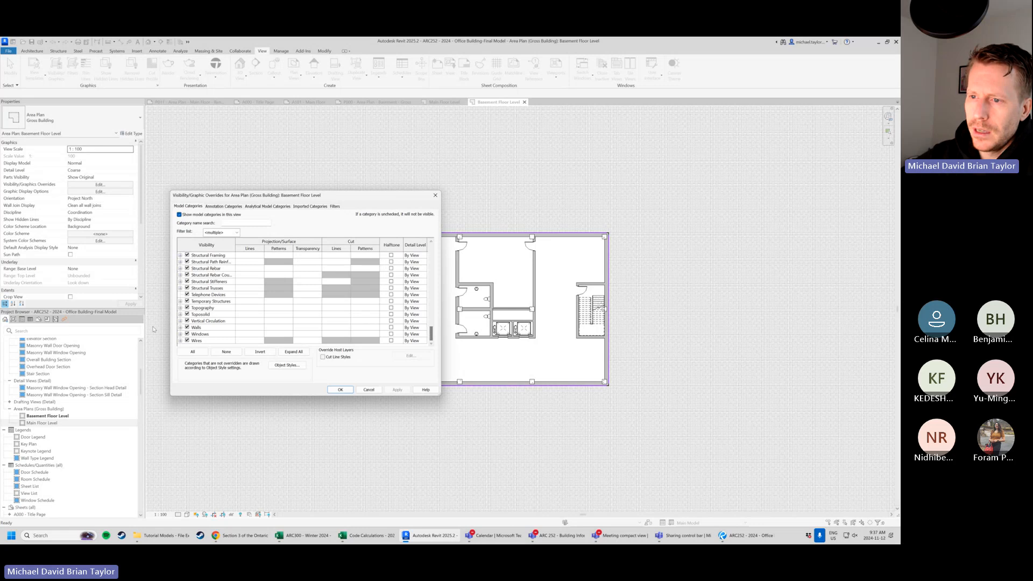
click(187, 314)
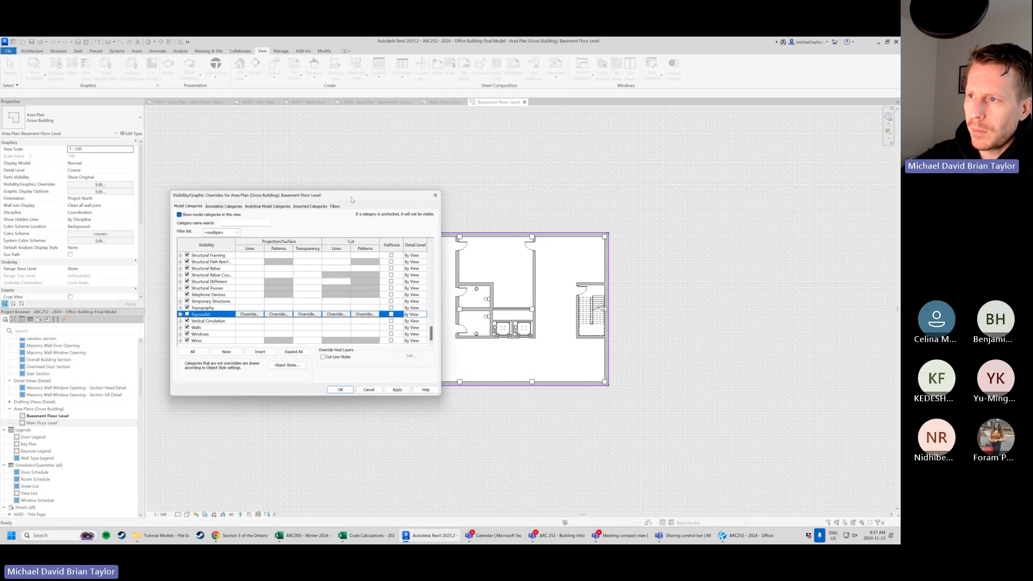
drag(351, 200, 236, 159)
click(283, 349)
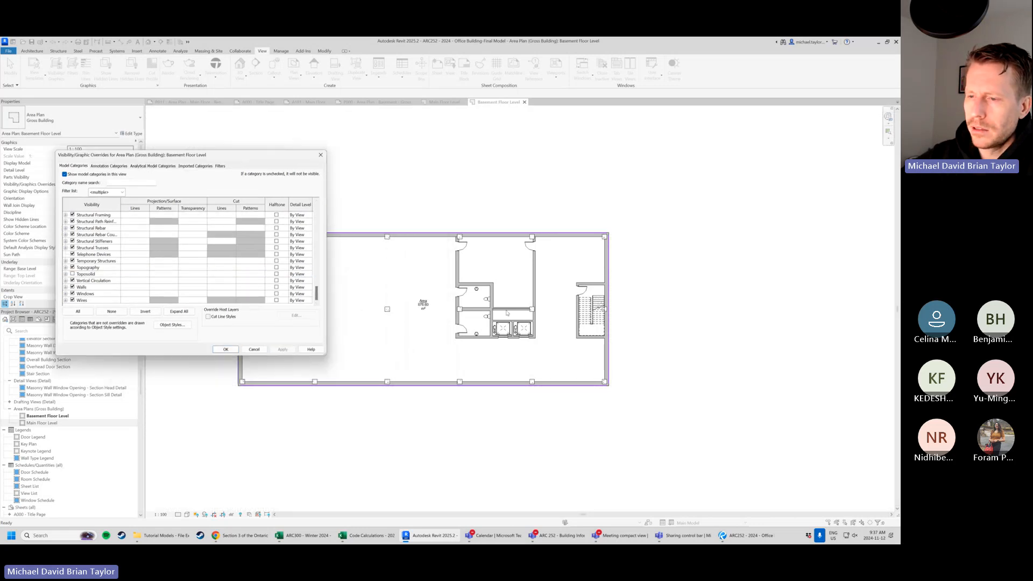
click(226, 350)
Examine how the concrete square columns display in the basement area plan and compare the properties of a perimeter and an interior column.
scroll(388, 245, up, 5)
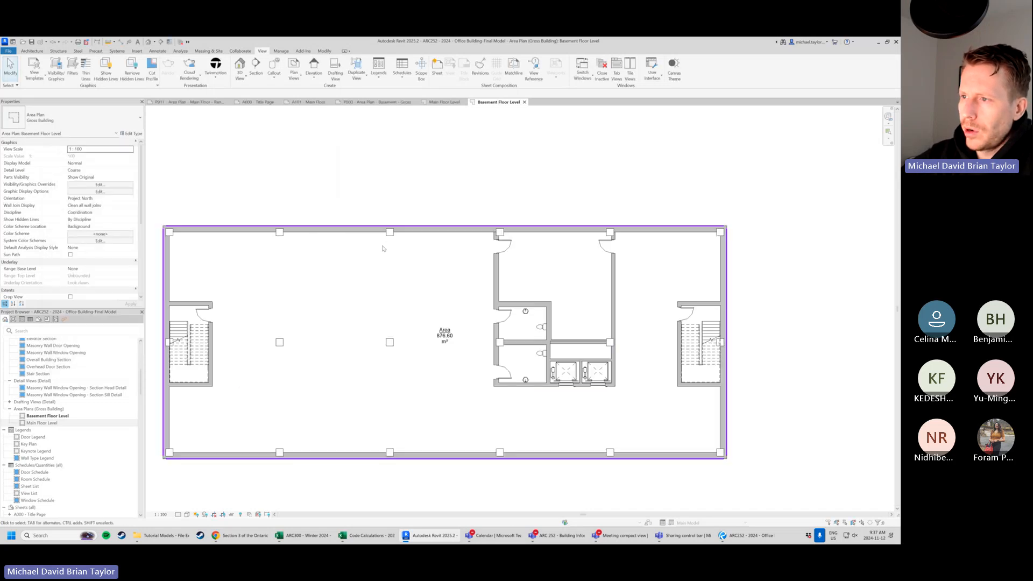
click(400, 218)
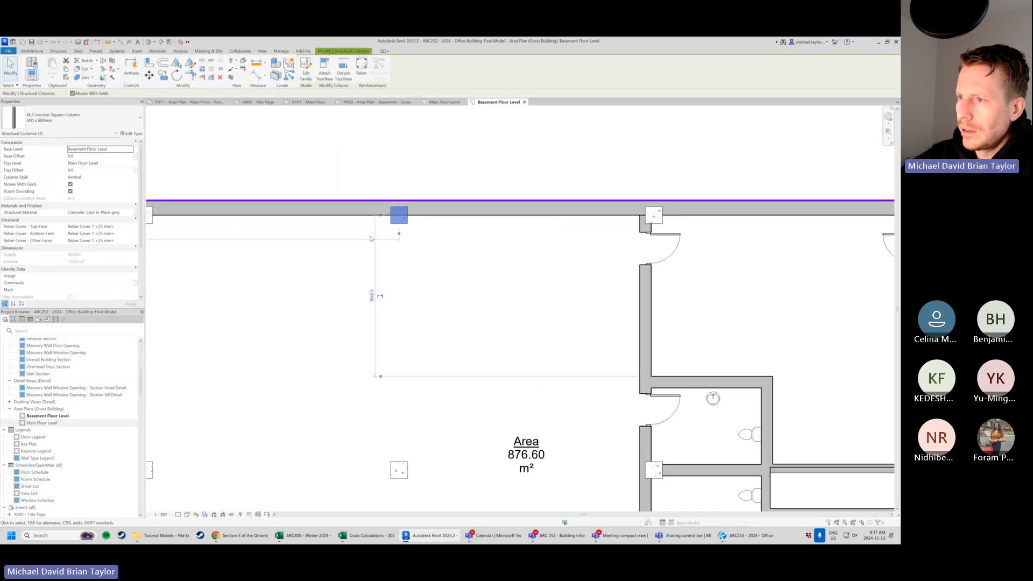
click(323, 308)
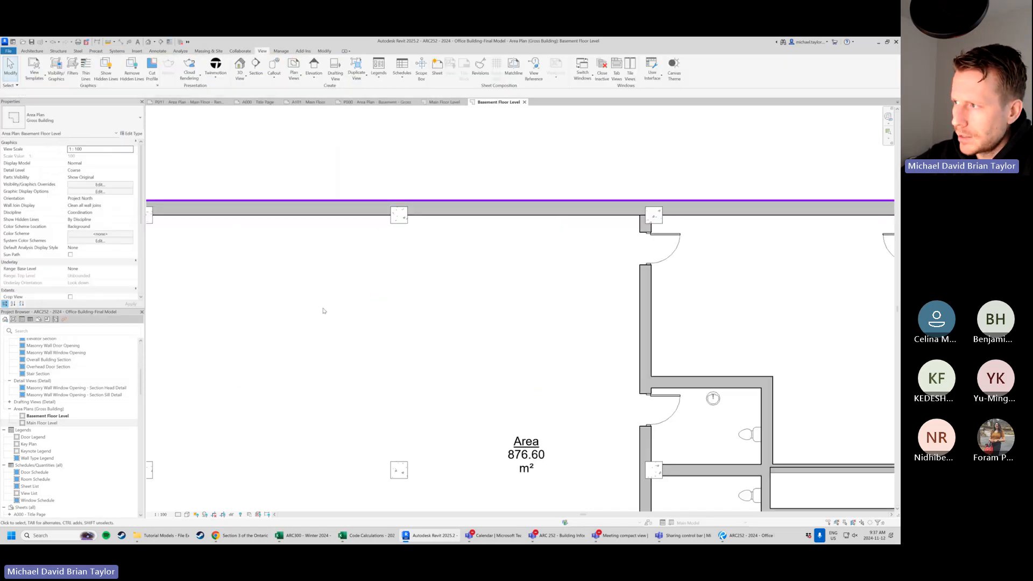
click(404, 223)
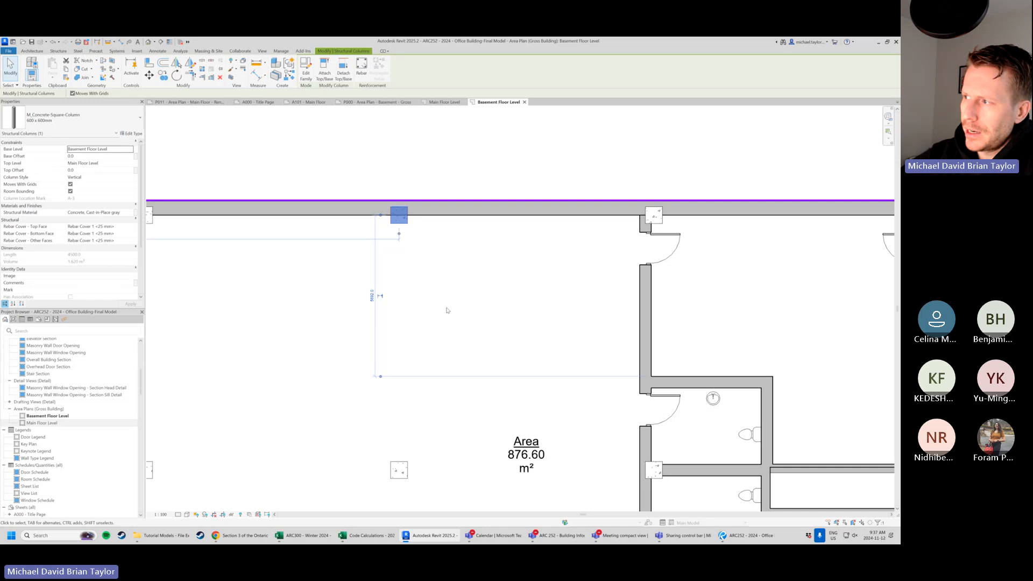
scroll(442, 247, down, 2)
middle_drag(265, 390, 289, 373)
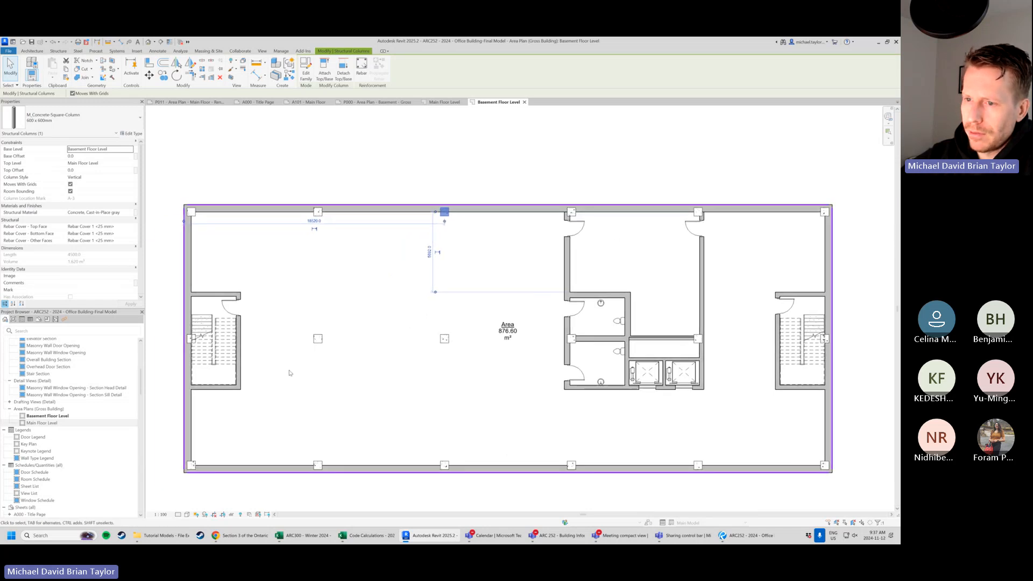
click(340, 380)
scroll(342, 381, up, 2)
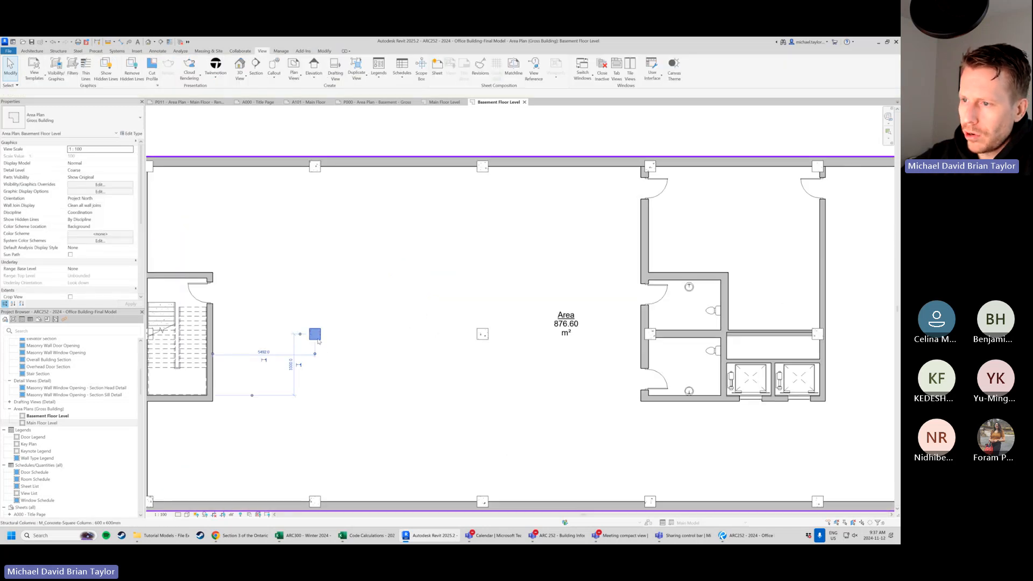
middle_drag(424, 422, 417, 420)
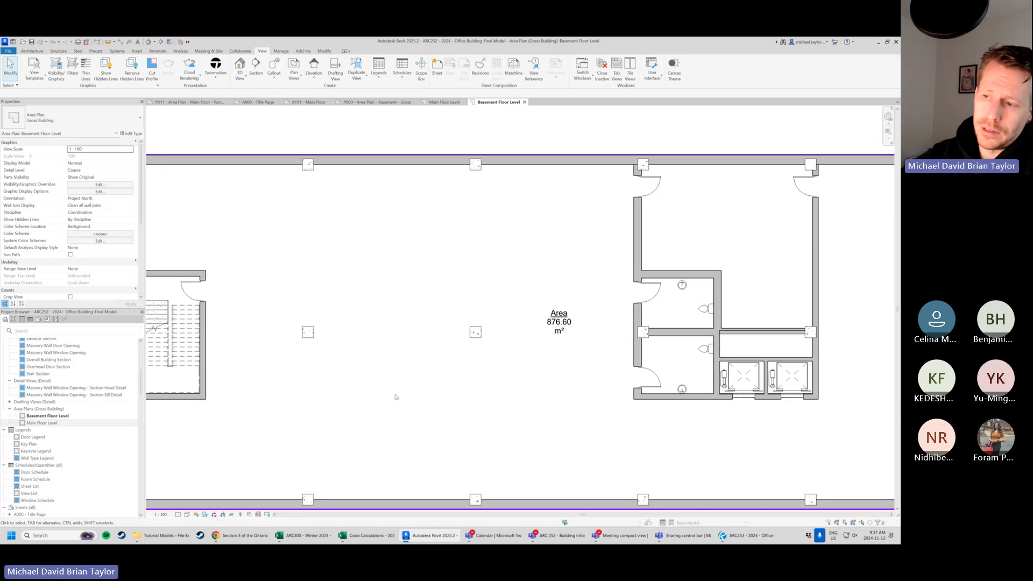
click(308, 332)
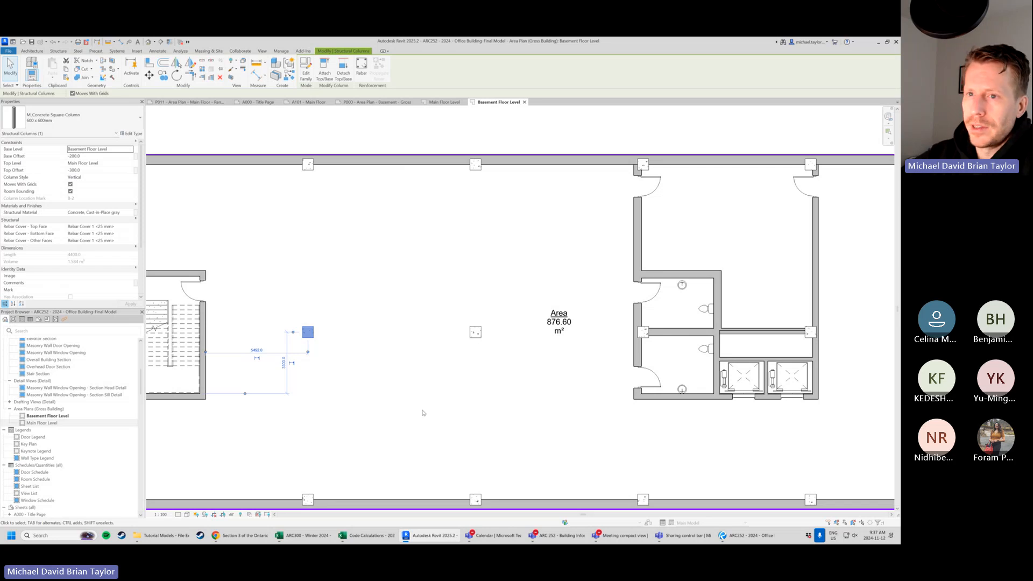
scroll(429, 329, down, 2)
key(Escape)
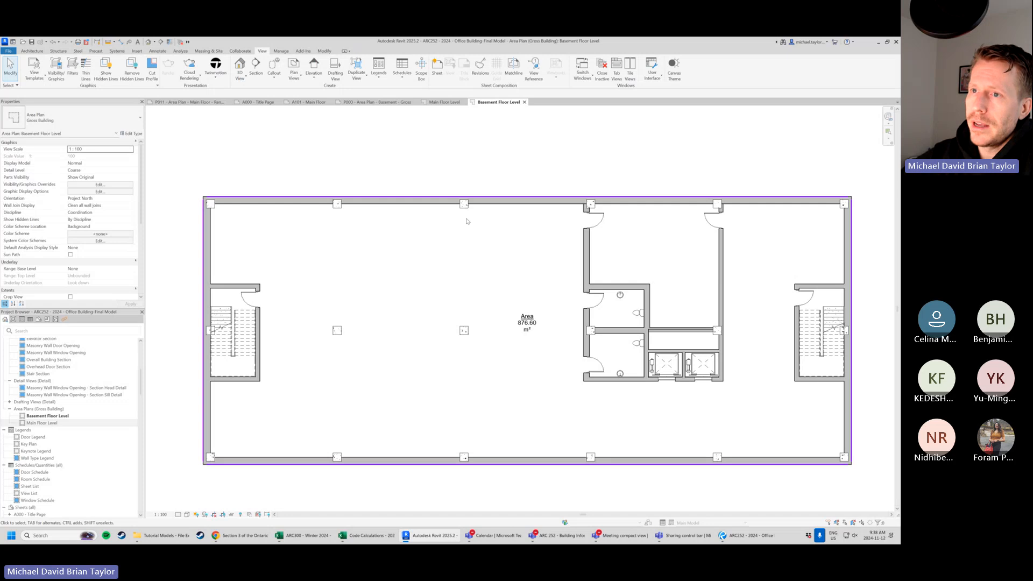
View the Main Floor Level and Basement Floor Level floor plans for comparison and return to the basement area plan.
scroll(53, 391, up, 6)
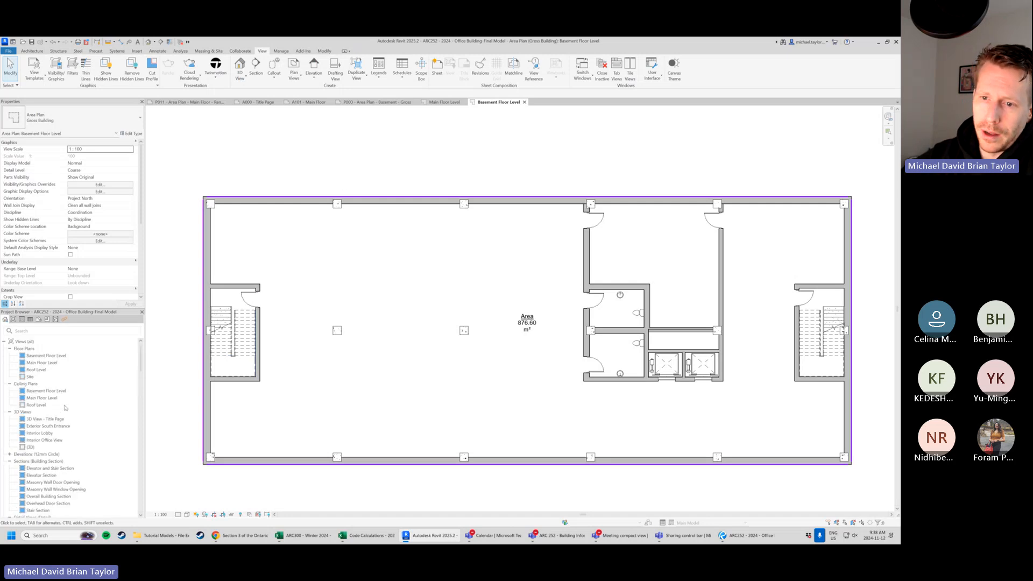
double_click(46, 363)
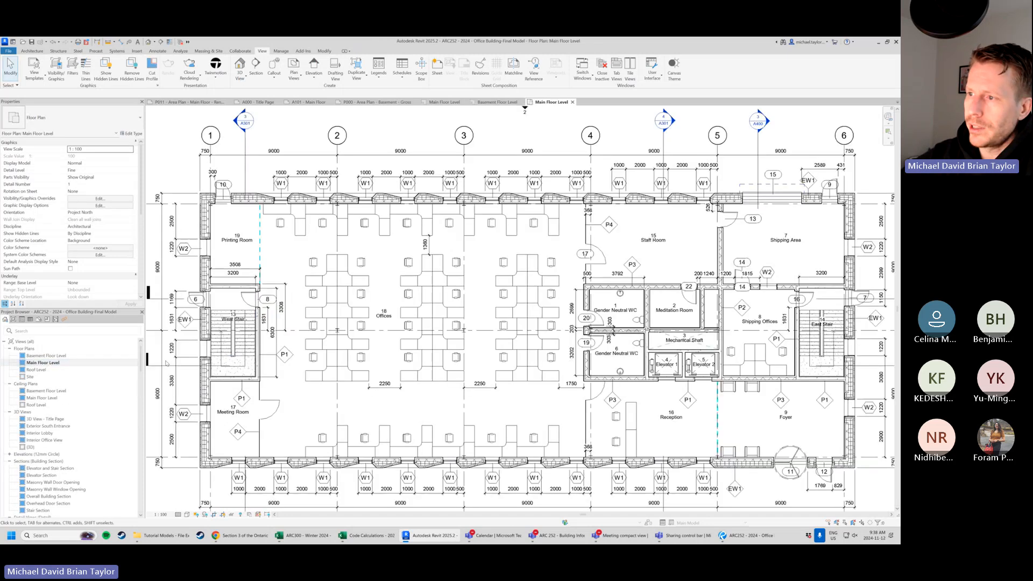
double_click(46, 356)
scroll(271, 275, down, 3)
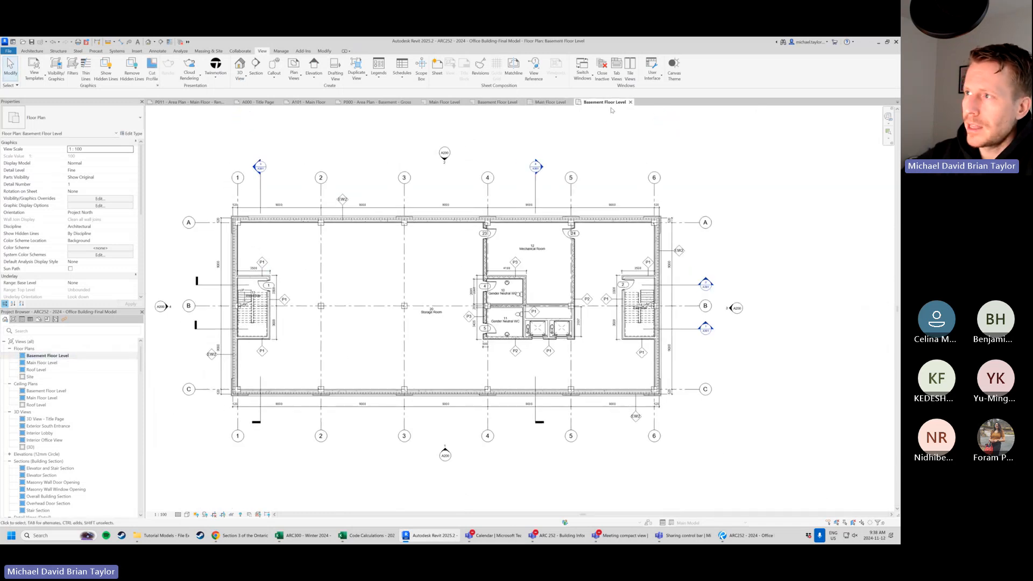
click(502, 103)
Compare the basement floor plan with the basement area plan and inspect the interior concrete square column nearest the west stair.
scroll(484, 237, down, 2)
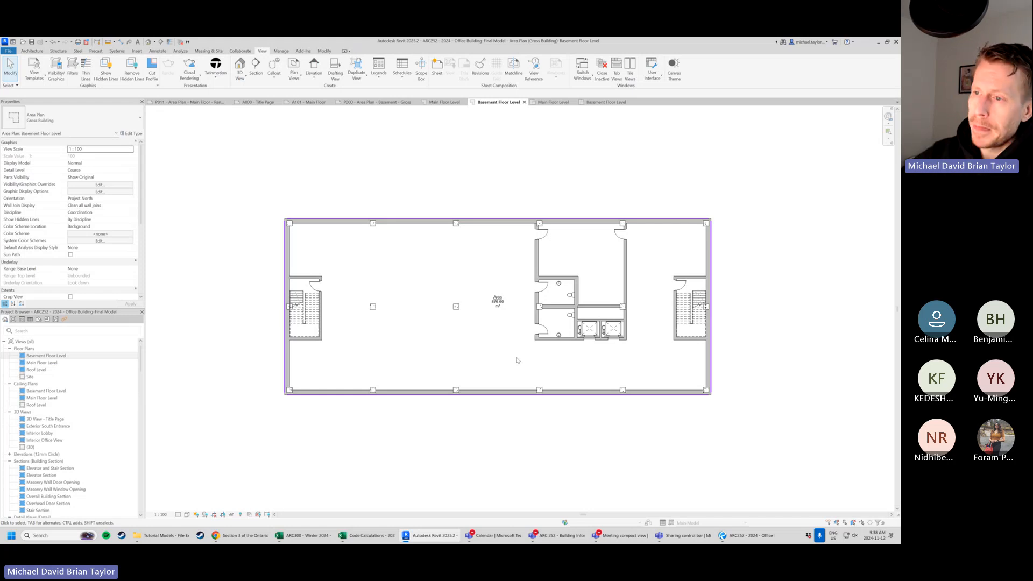
scroll(413, 336, up, 2)
click(360, 298)
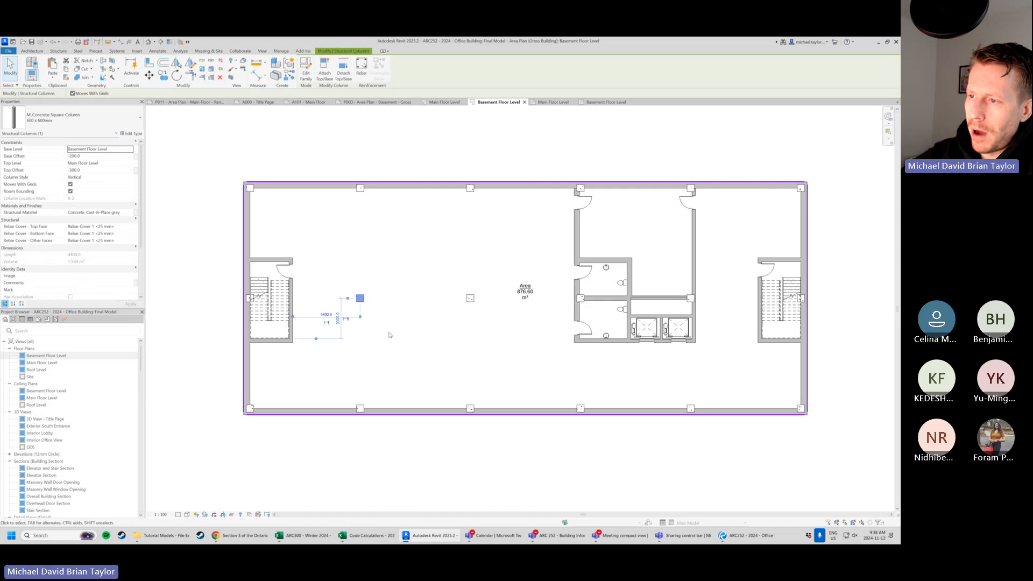
scroll(382, 305, up, 2)
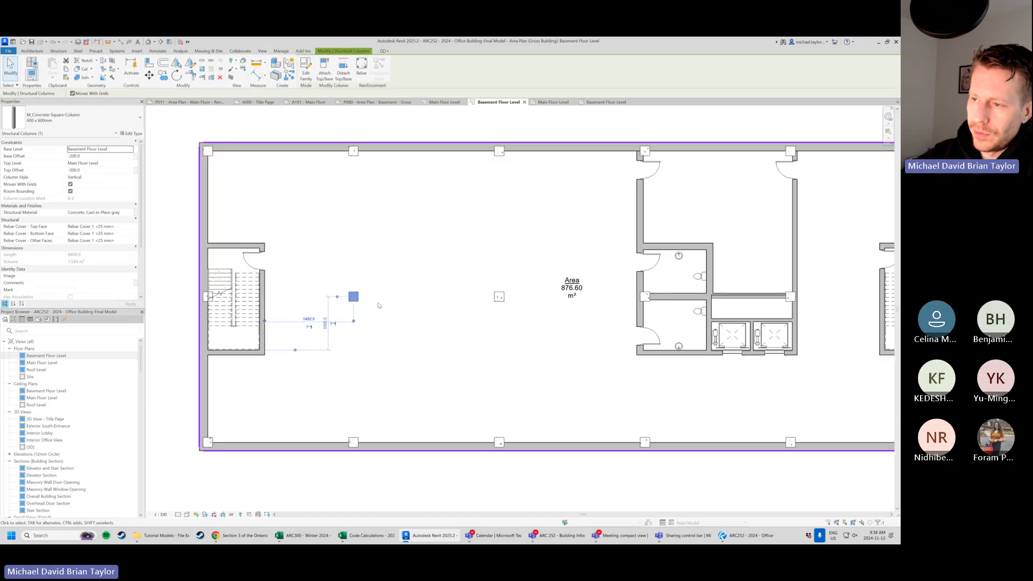
click(296, 366)
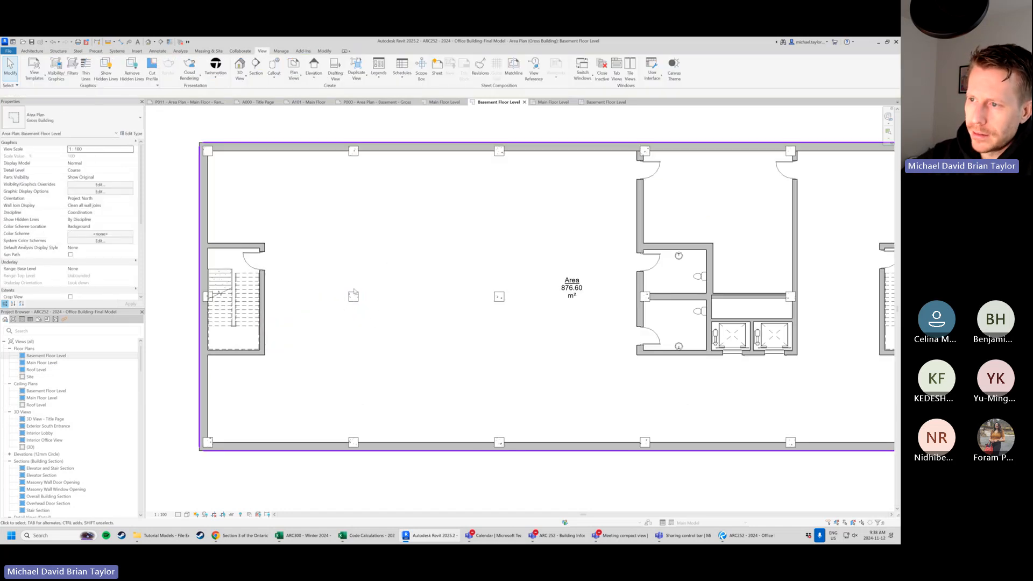
click(353, 297)
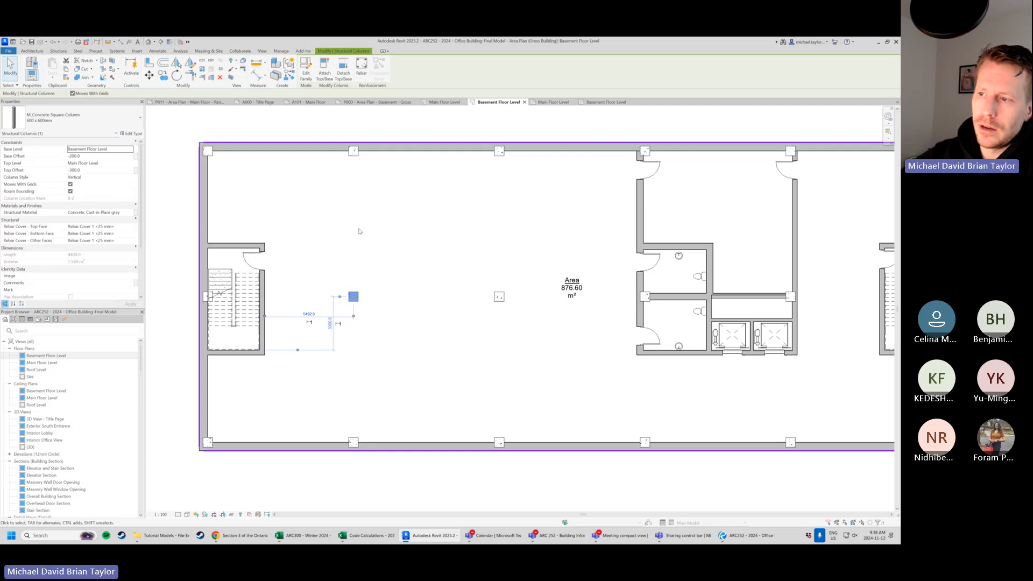
click(331, 209)
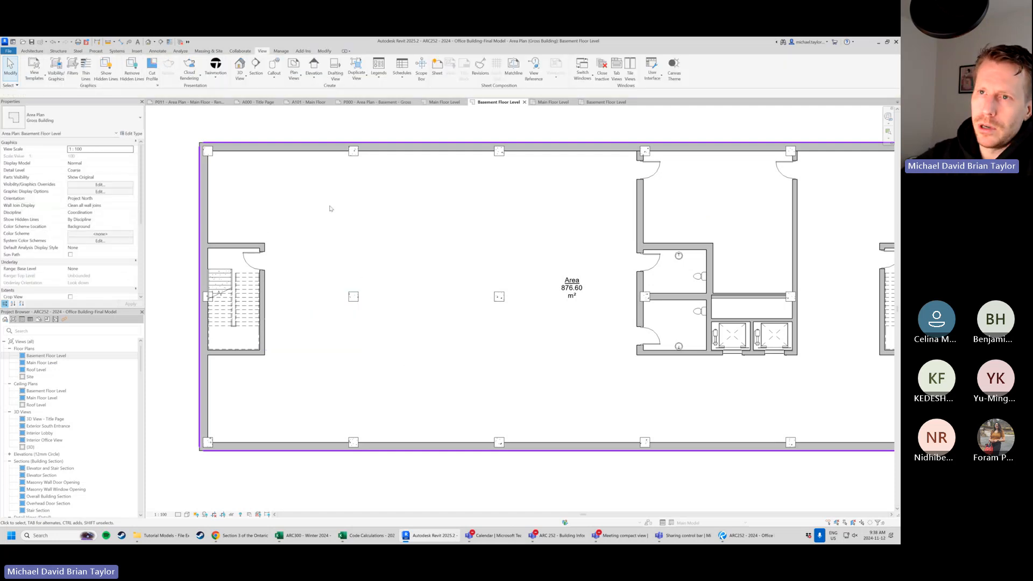
In the basement area plan's visibility overrides, set the Structural Columns cut line pattern to Solid.
click(56, 70)
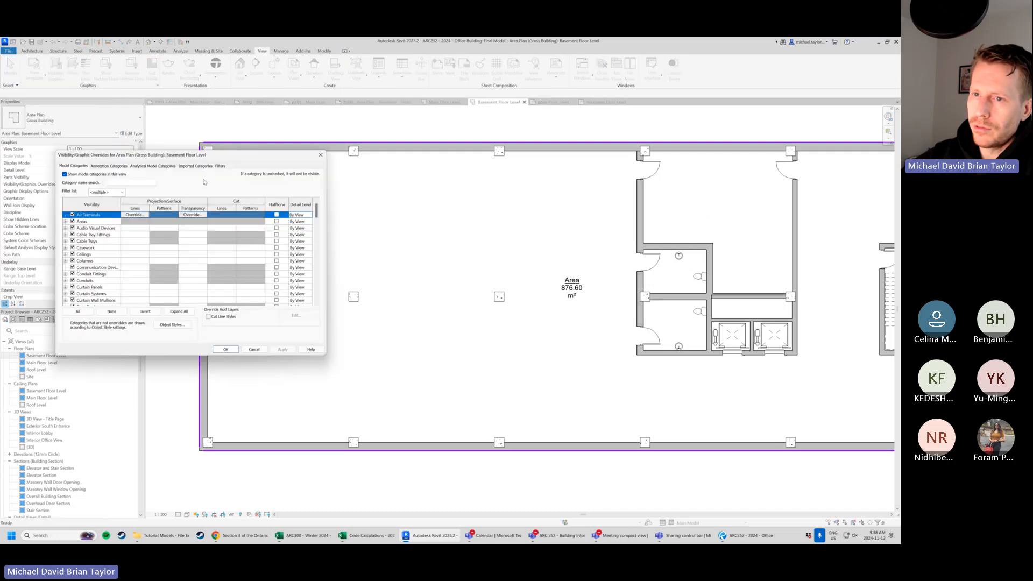
drag(202, 159, 623, 164)
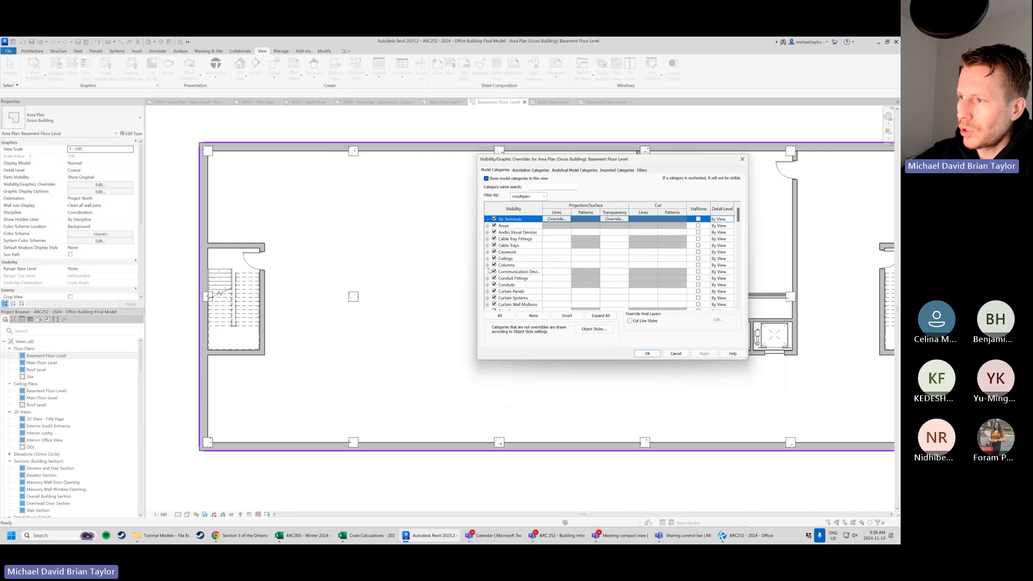
click(524, 265)
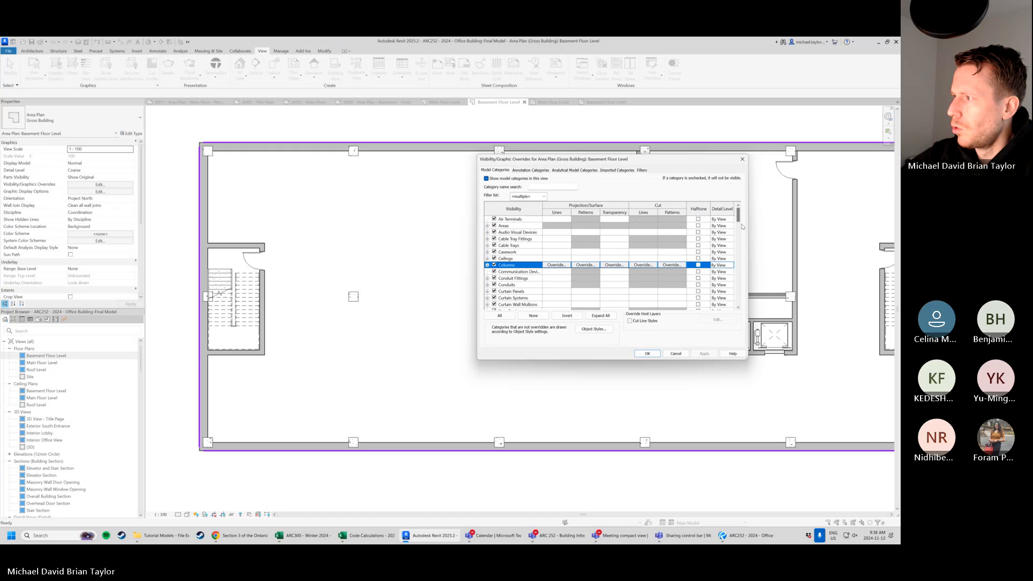
drag(739, 215, 742, 287)
click(526, 266)
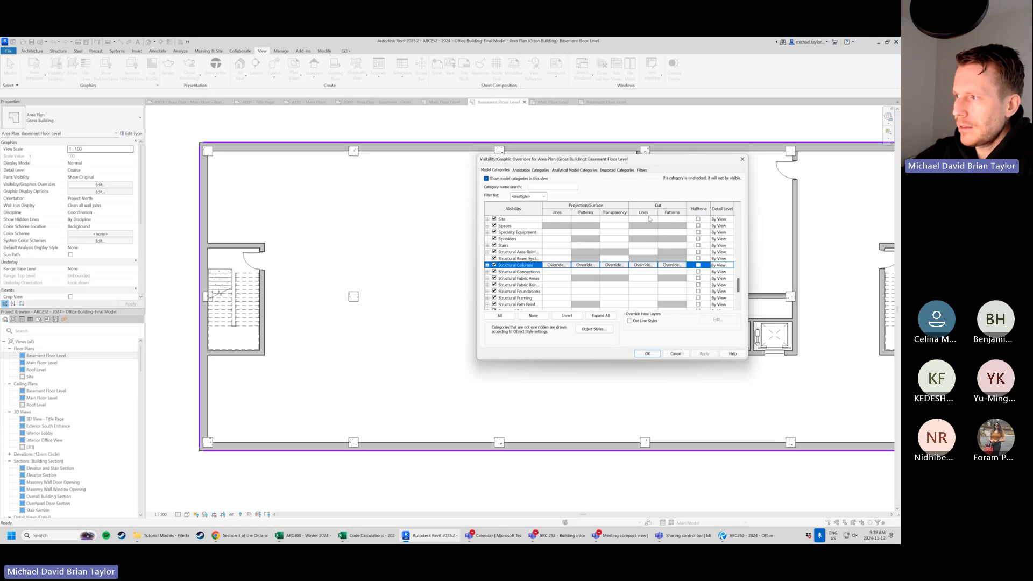
click(644, 265)
drag(640, 248, 488, 274)
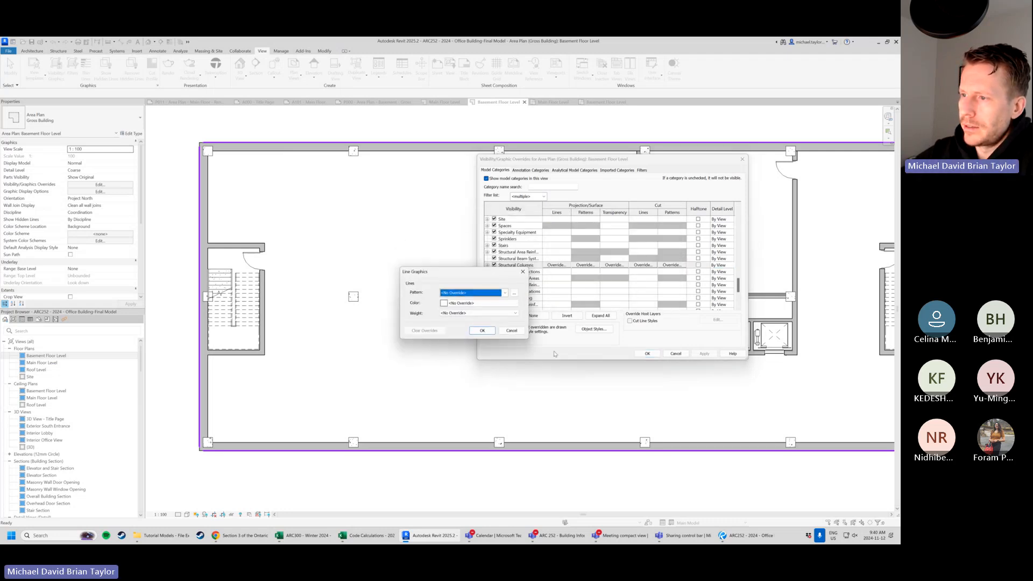
click(493, 295)
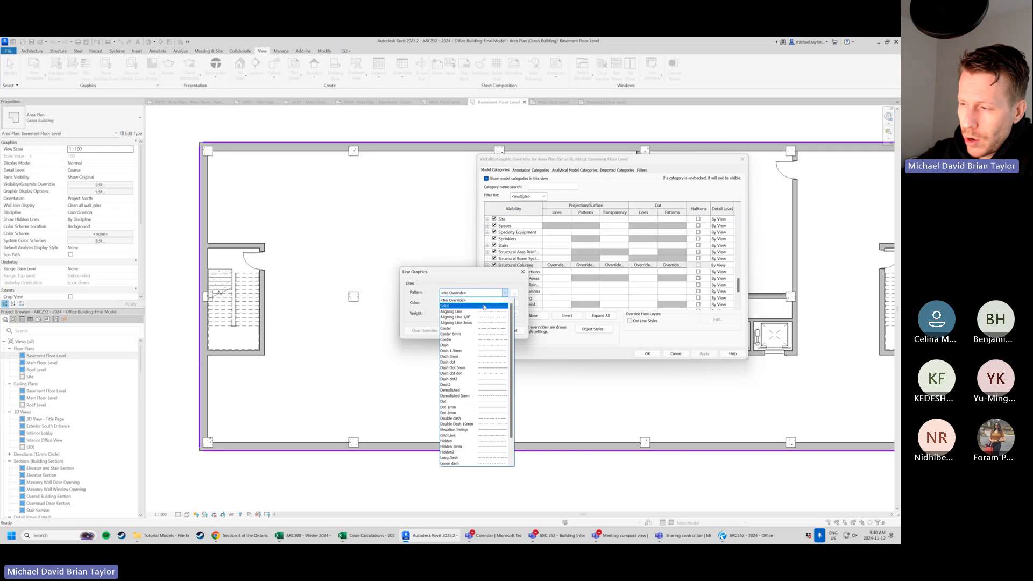
scroll(474, 460, down, 2)
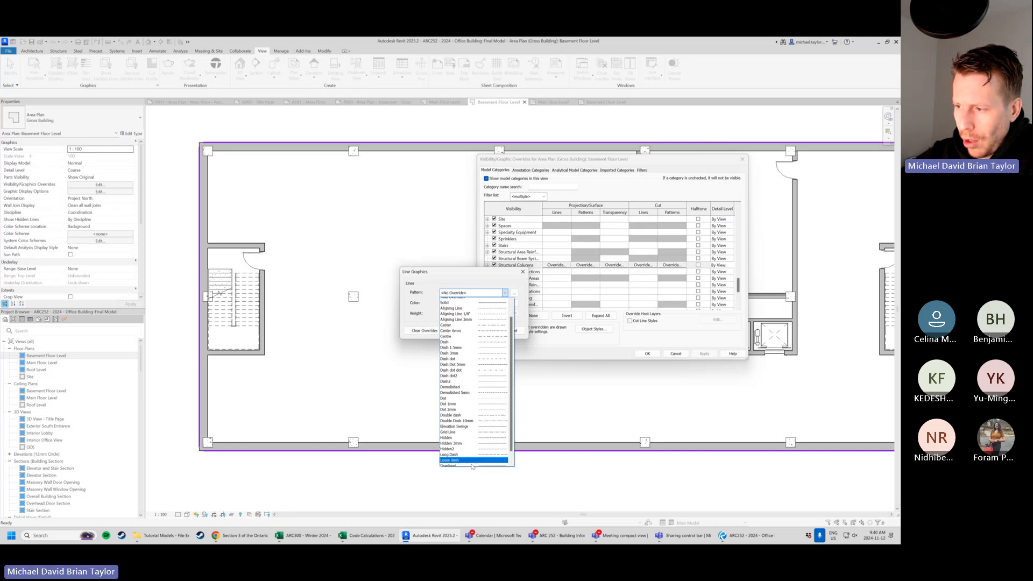
scroll(474, 323, up, 2)
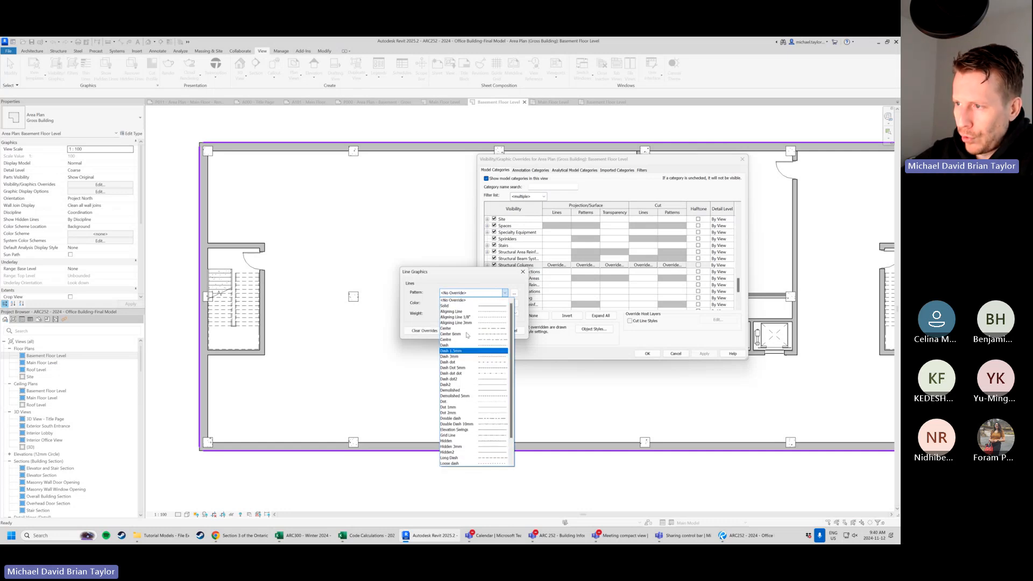
click(474, 306)
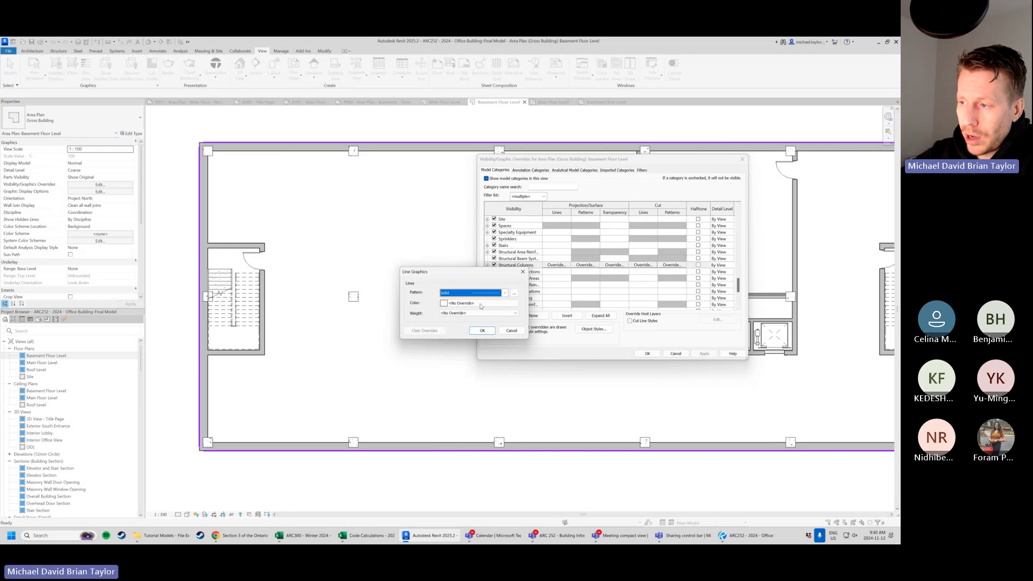
Set the colour of the Structural Columns cut line override to Black.
click(481, 304)
click(493, 365)
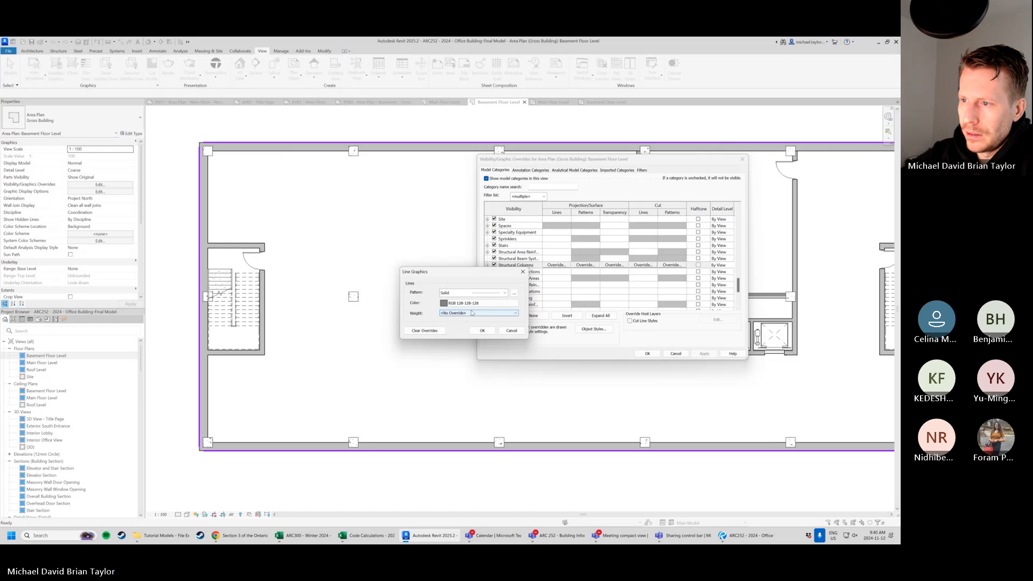
click(476, 303)
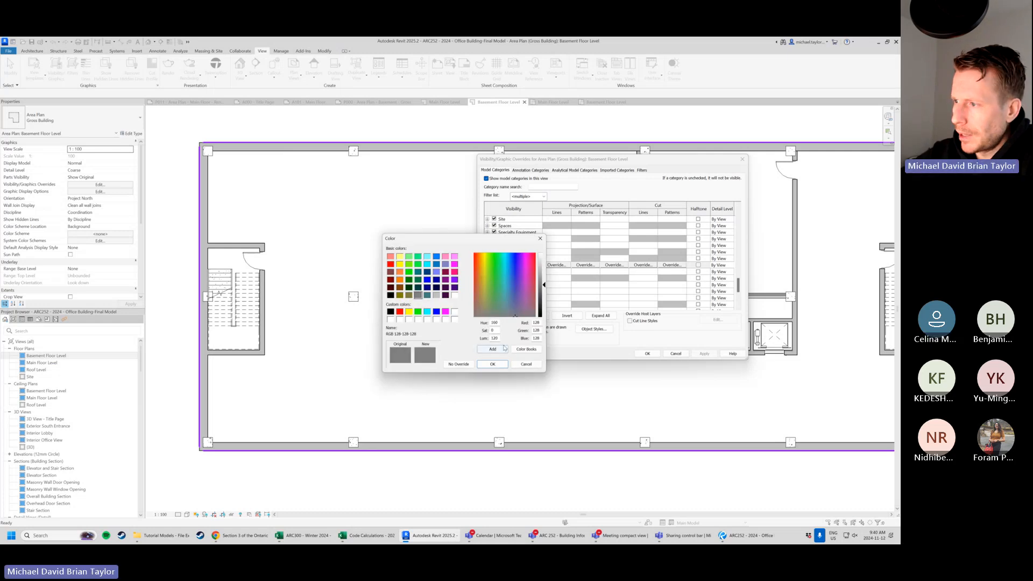
click(390, 312)
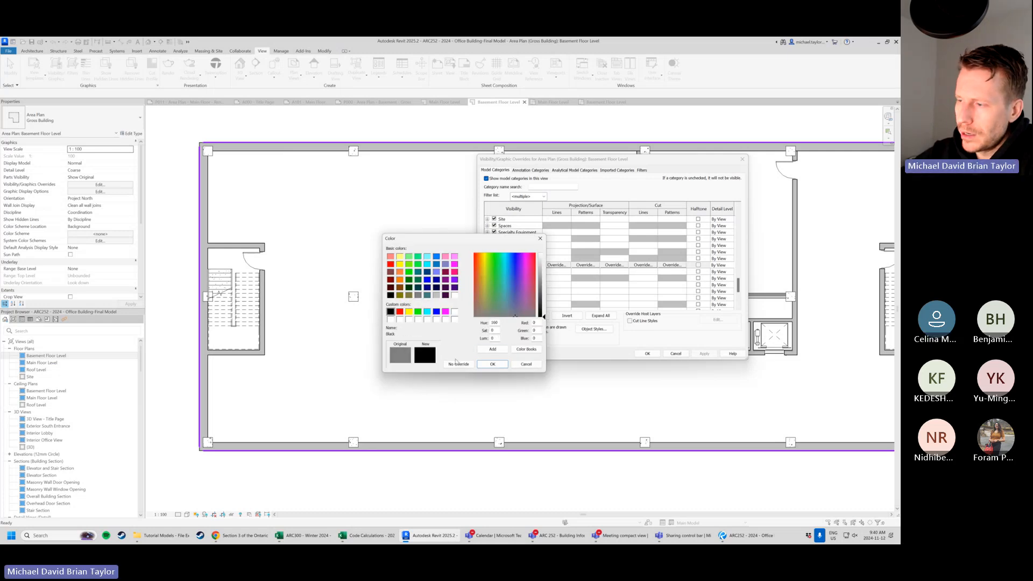
click(491, 365)
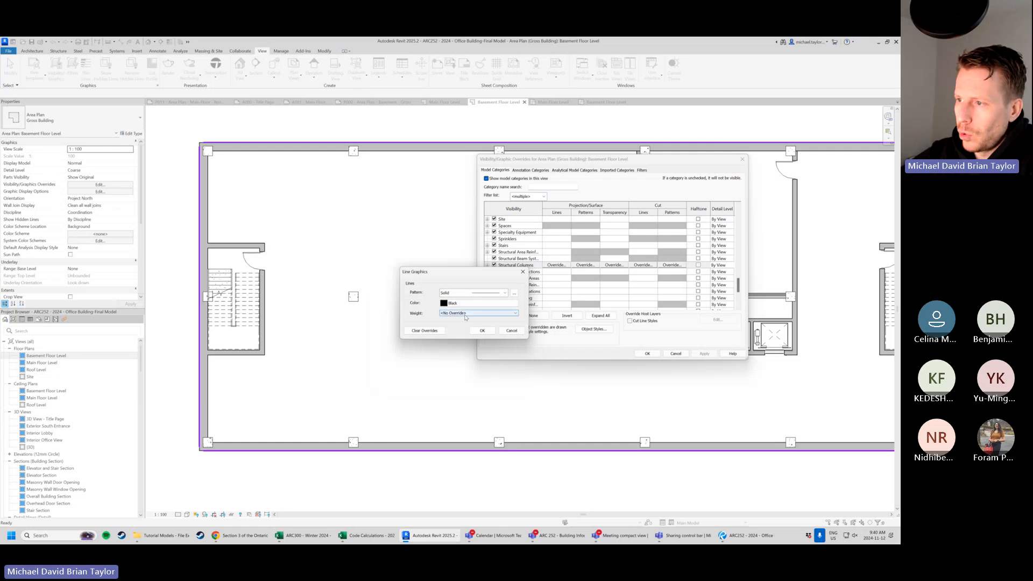
Set the Structural Columns cut line weight to 6, accept the line graphics and apply the override to the view.
click(466, 314)
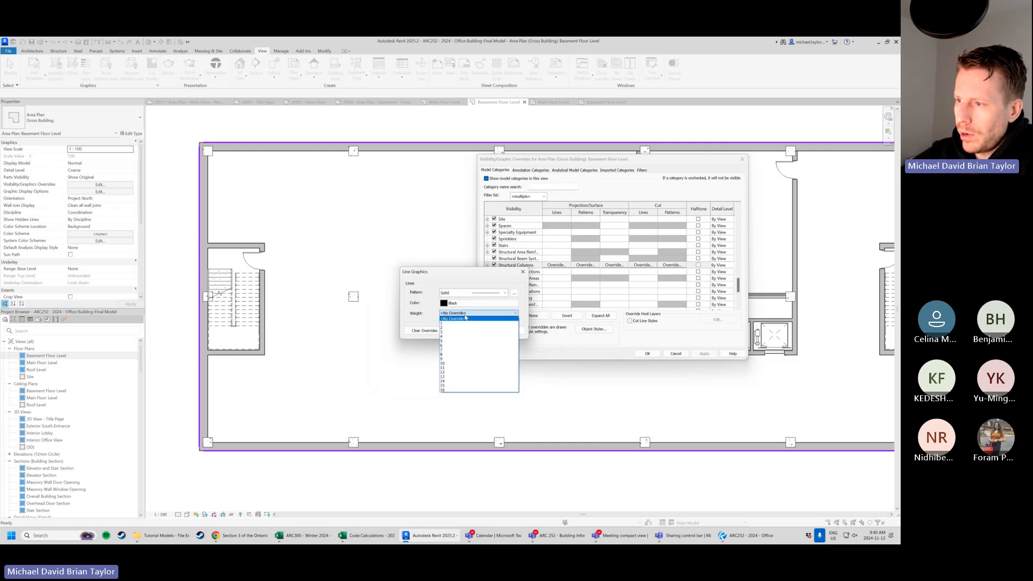
click(458, 346)
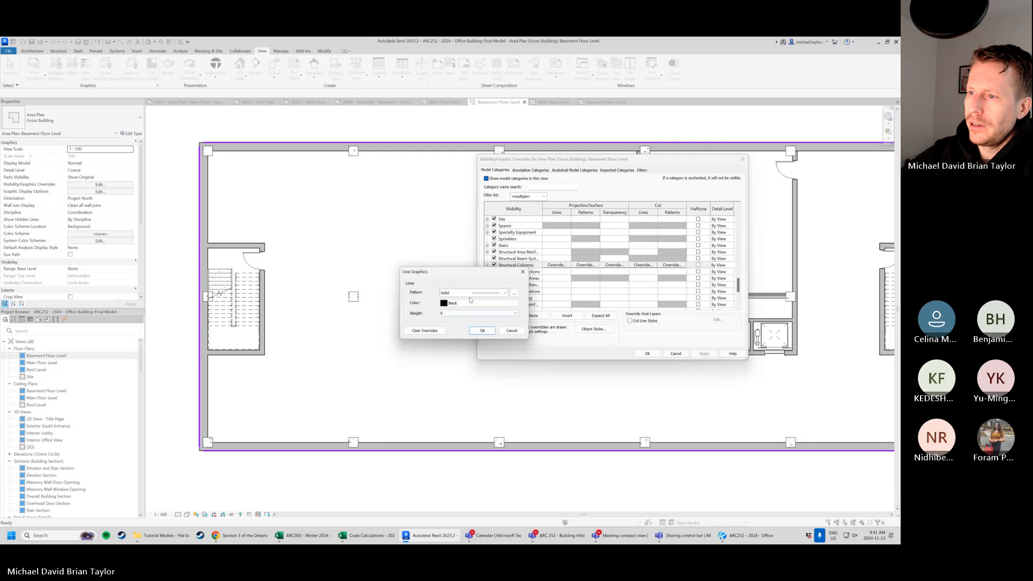
click(452, 314)
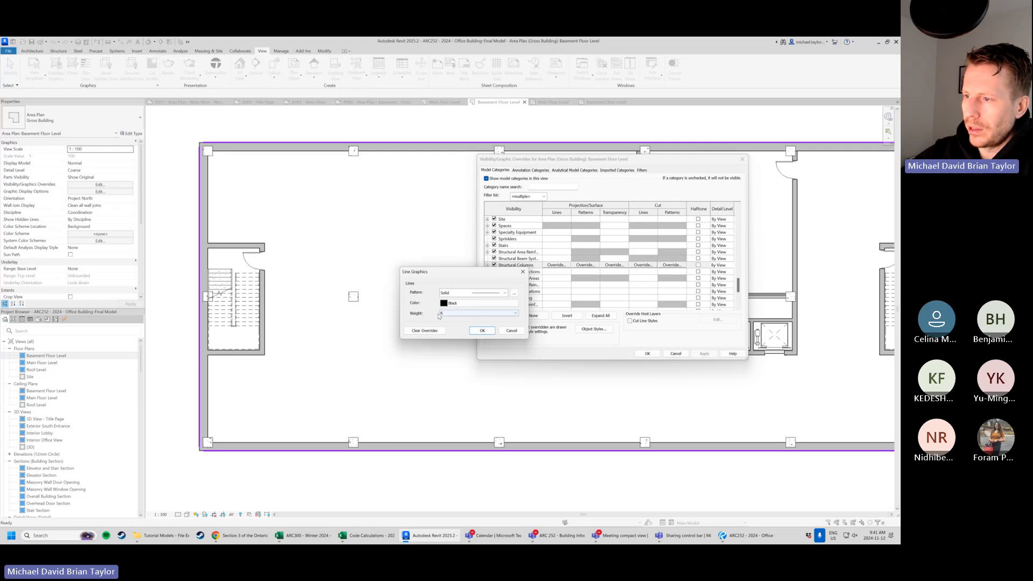
click(482, 331)
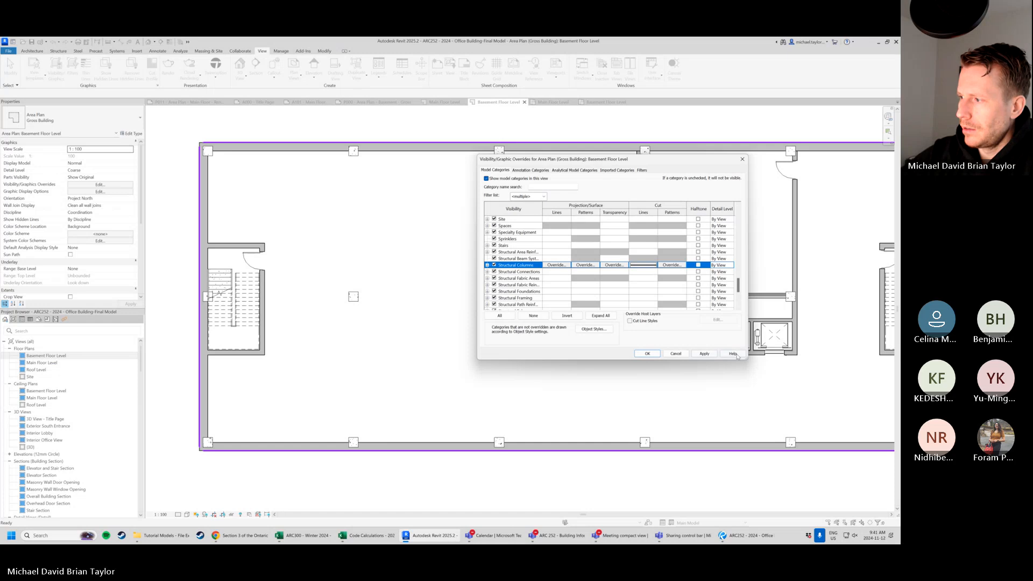
click(703, 353)
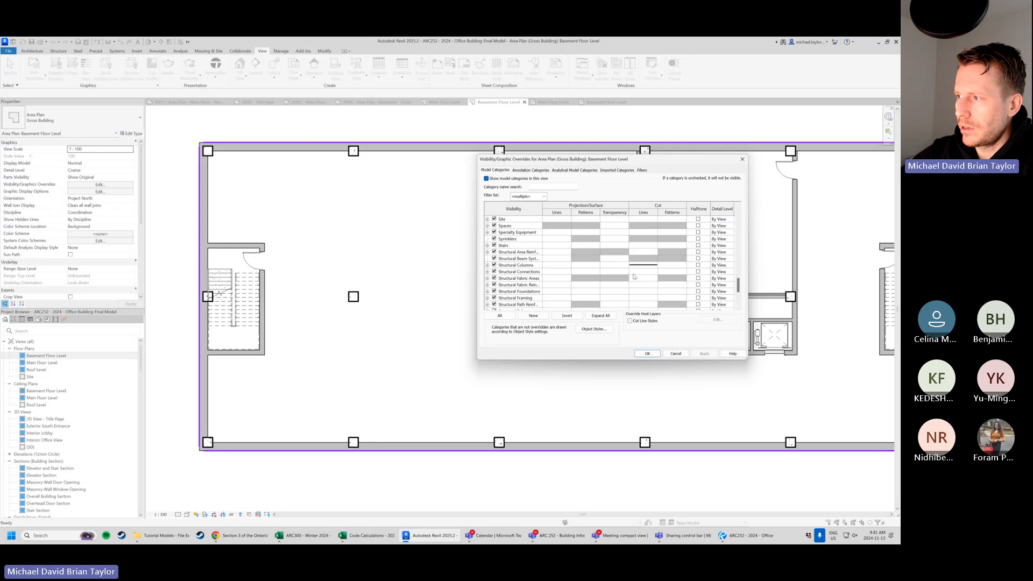
Override the foreground cut pattern of Structural Columns with Solid fill.
click(677, 265)
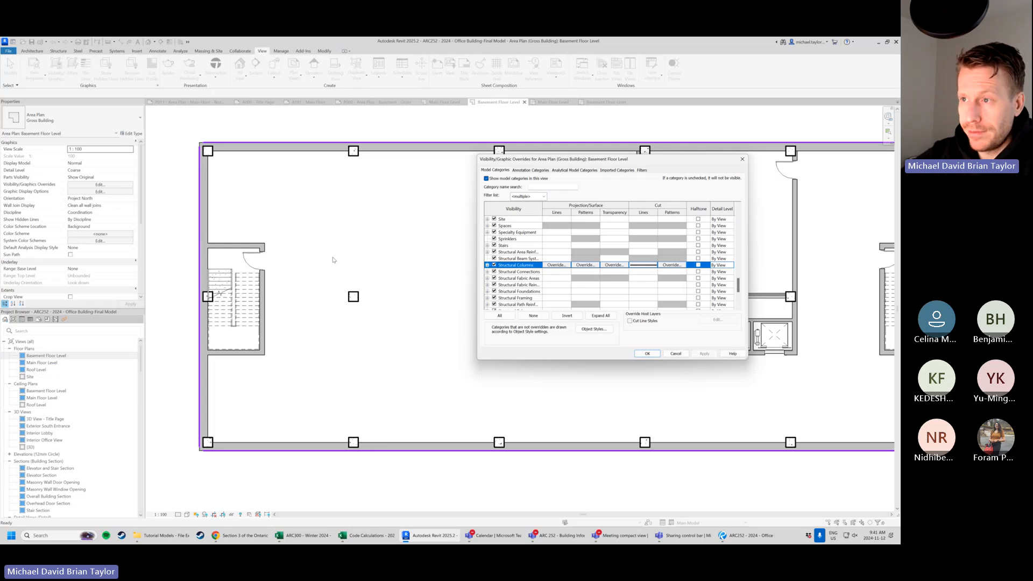
click(678, 266)
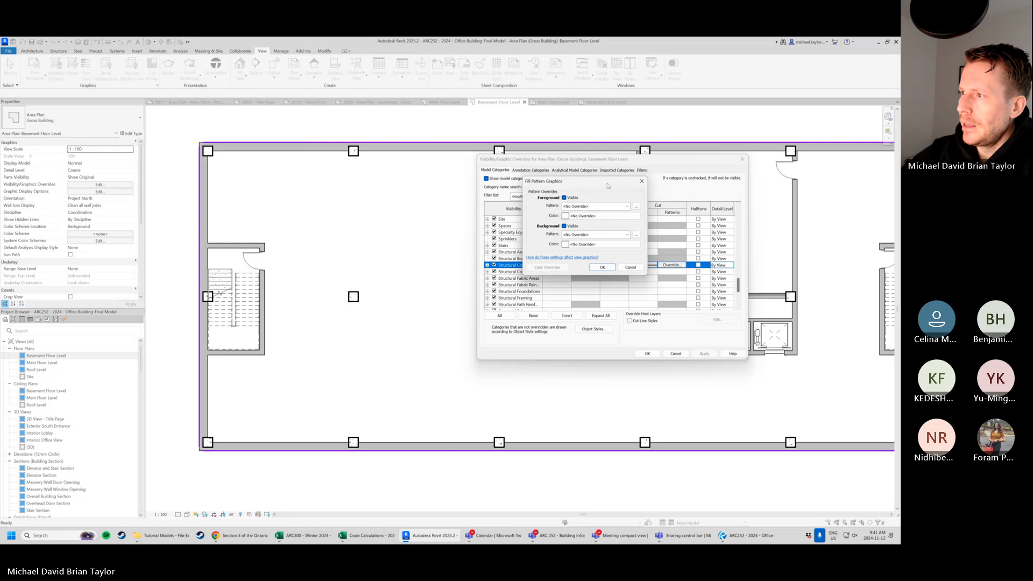
drag(613, 181, 578, 214)
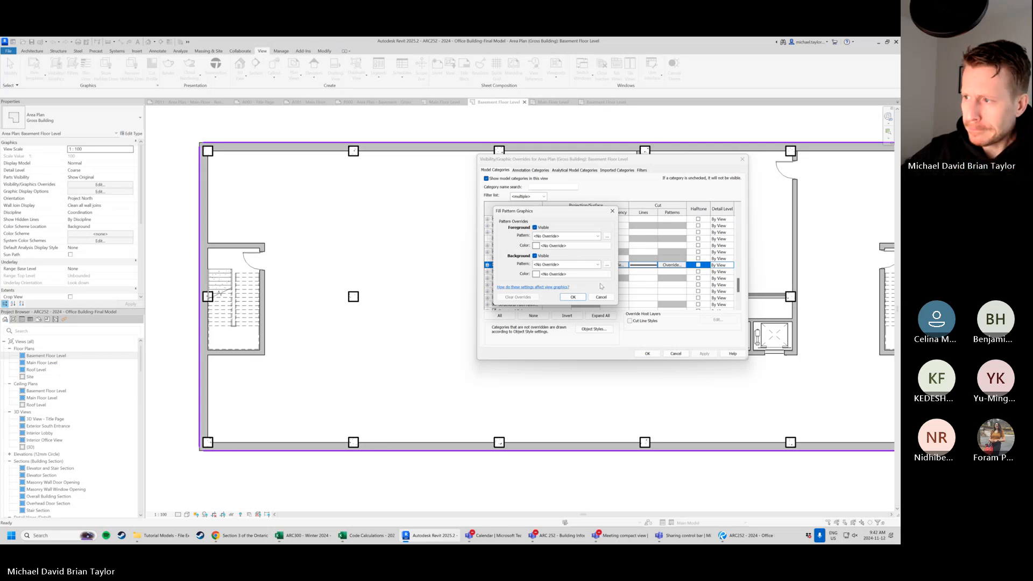
click(571, 237)
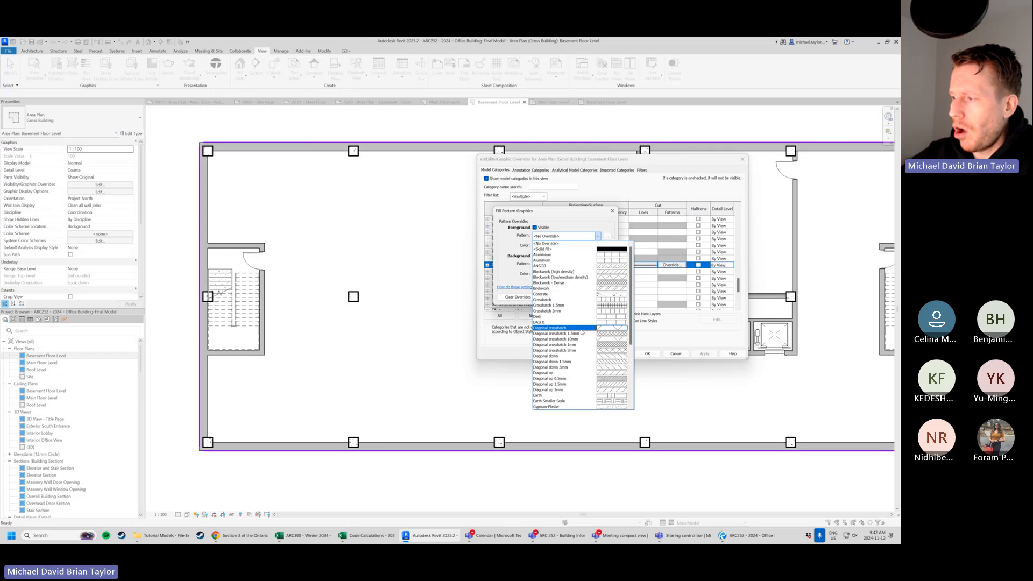
scroll(582, 329, down, 5)
scroll(582, 332, up, 5)
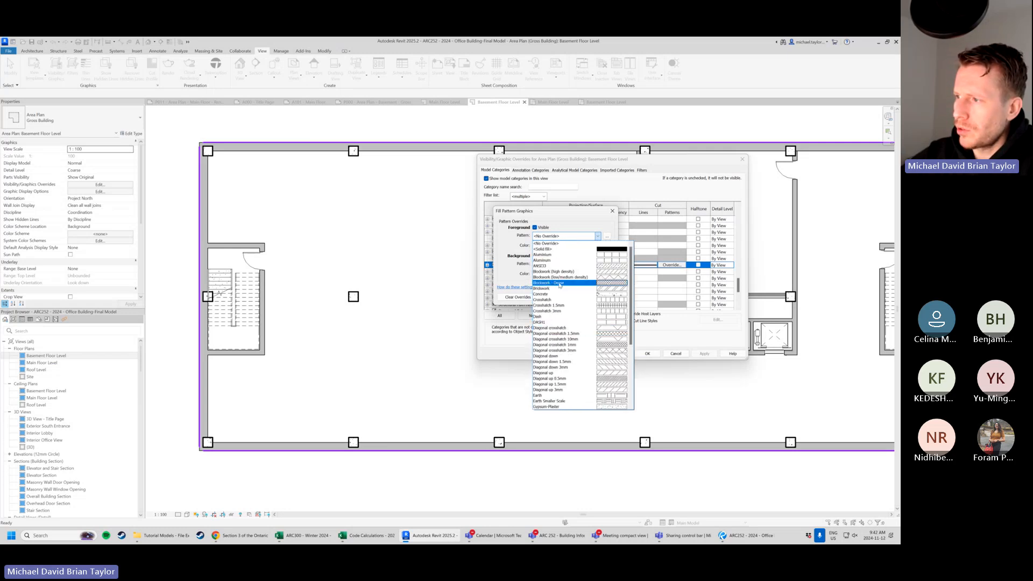
click(559, 250)
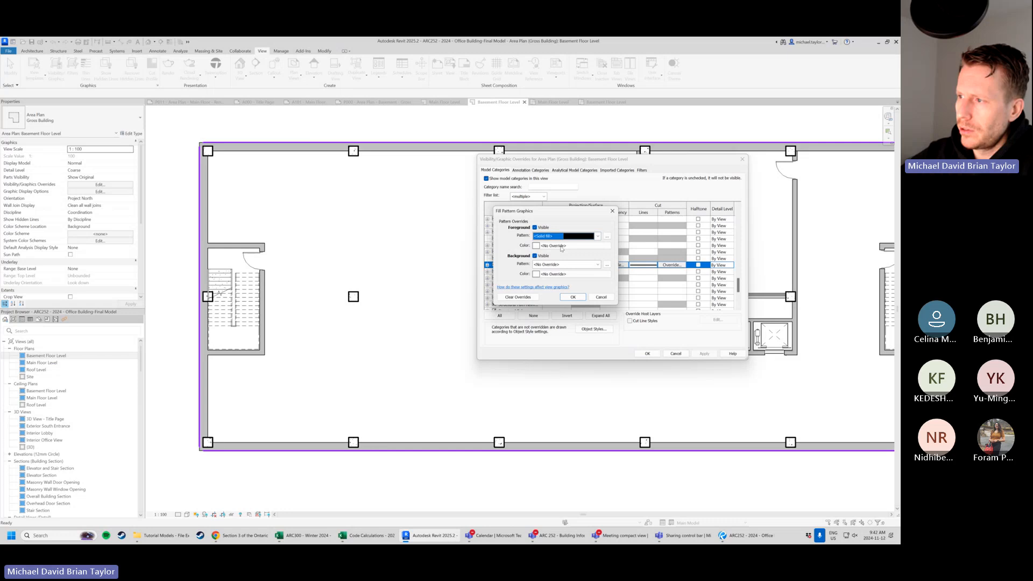
Colour the Structural Columns cut fill RGB 192-192-192, accept the pattern graphics and apply the override.
click(560, 246)
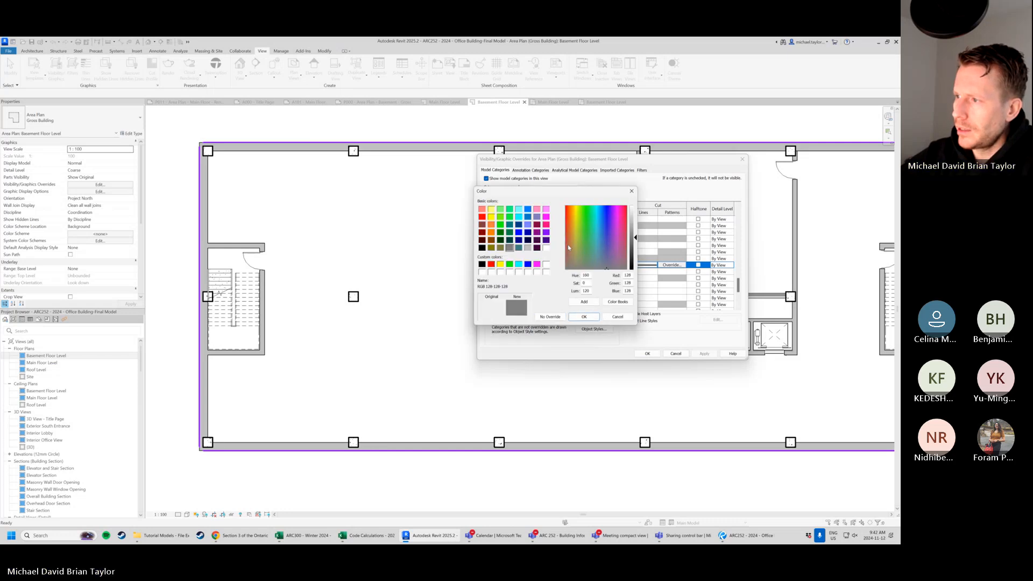
click(528, 249)
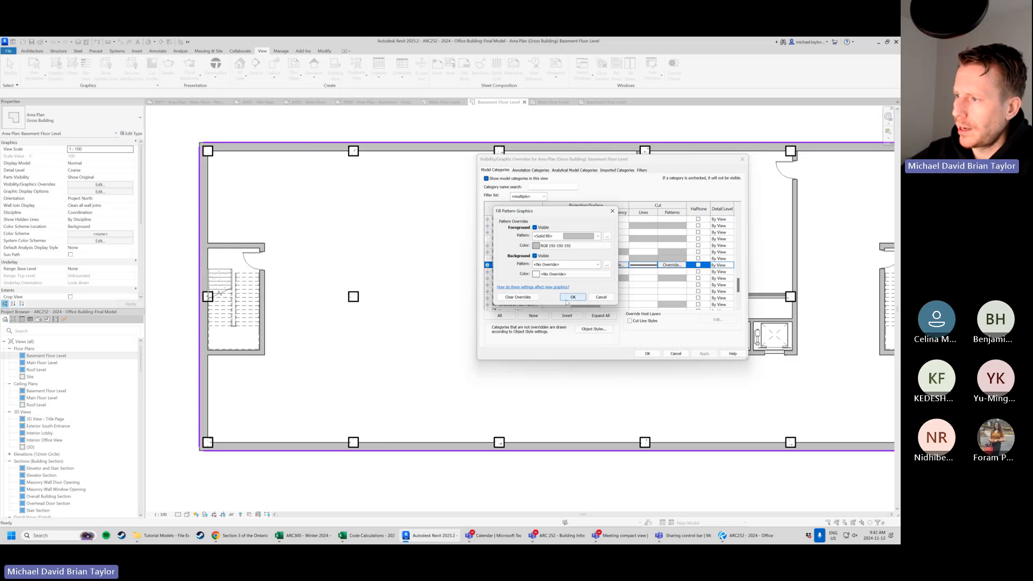
click(573, 298)
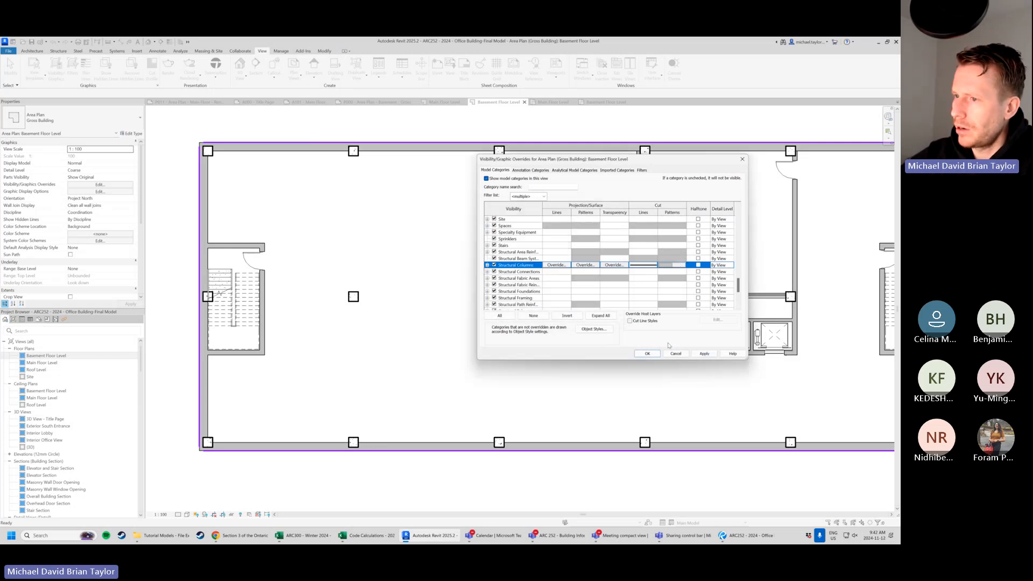
click(705, 355)
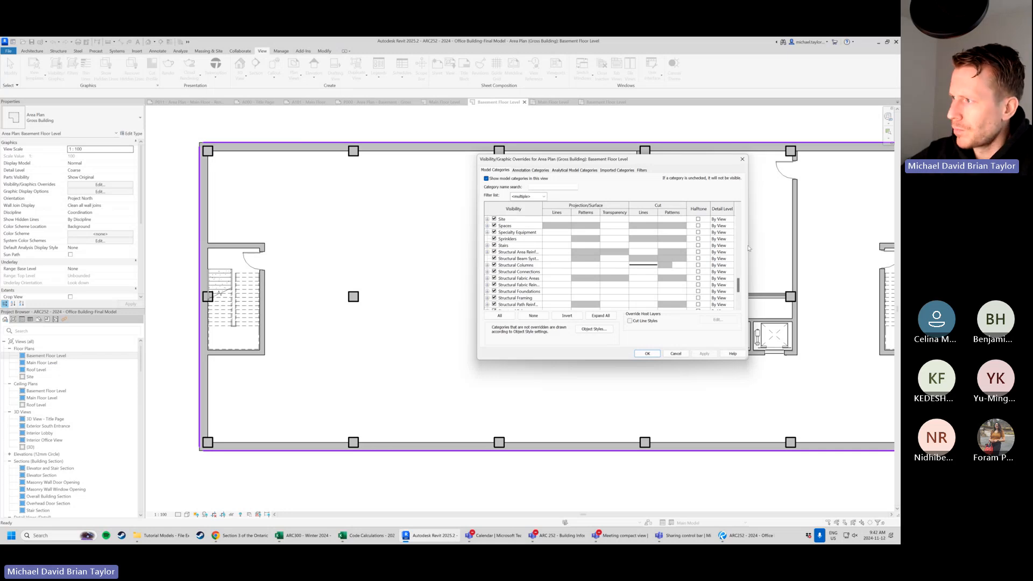
Override the Walls cut line weight with 6 in the basement area plan and accept the visibility and graphic overrides.
drag(740, 286, 738, 303)
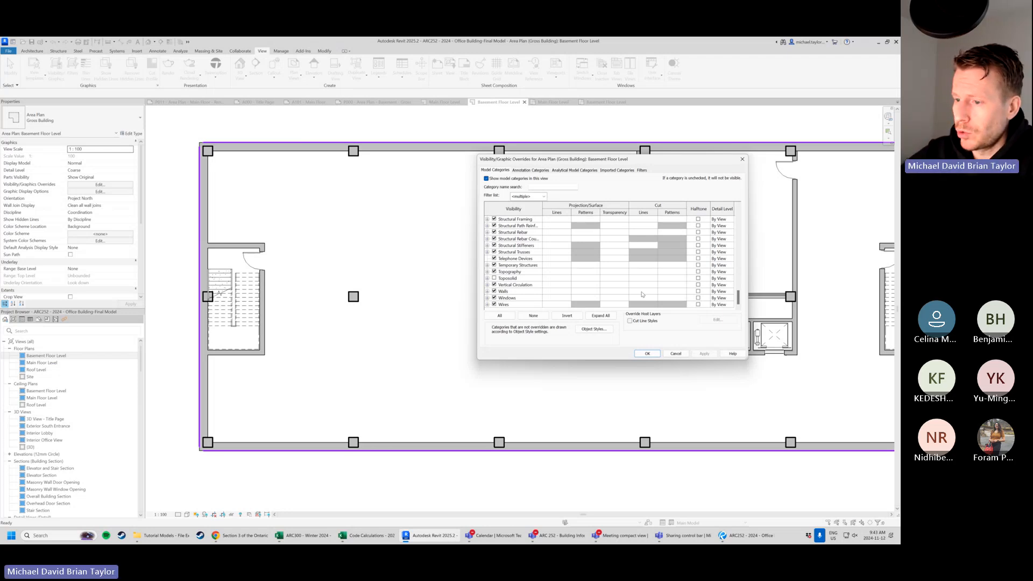
click(643, 293)
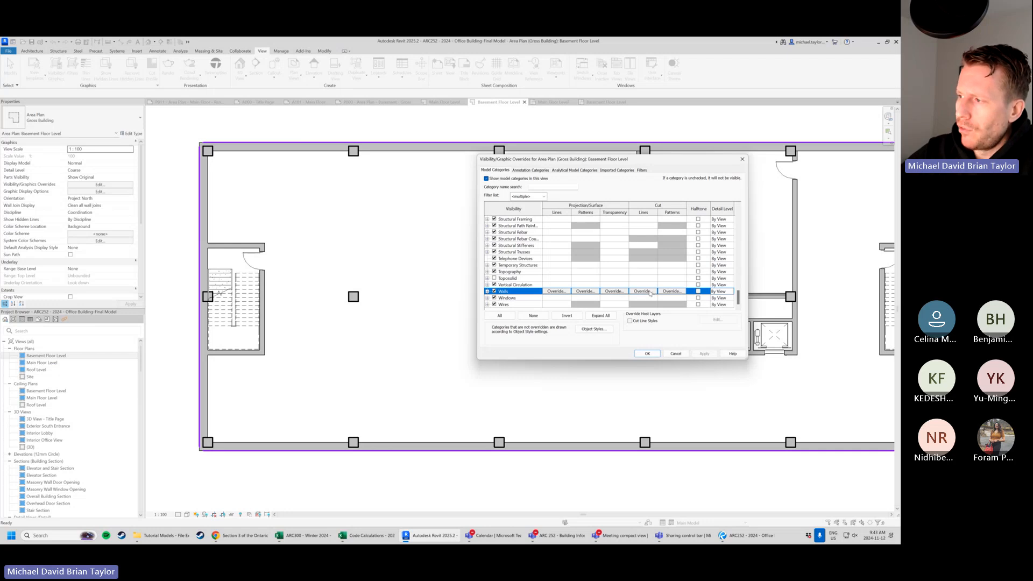
click(644, 291)
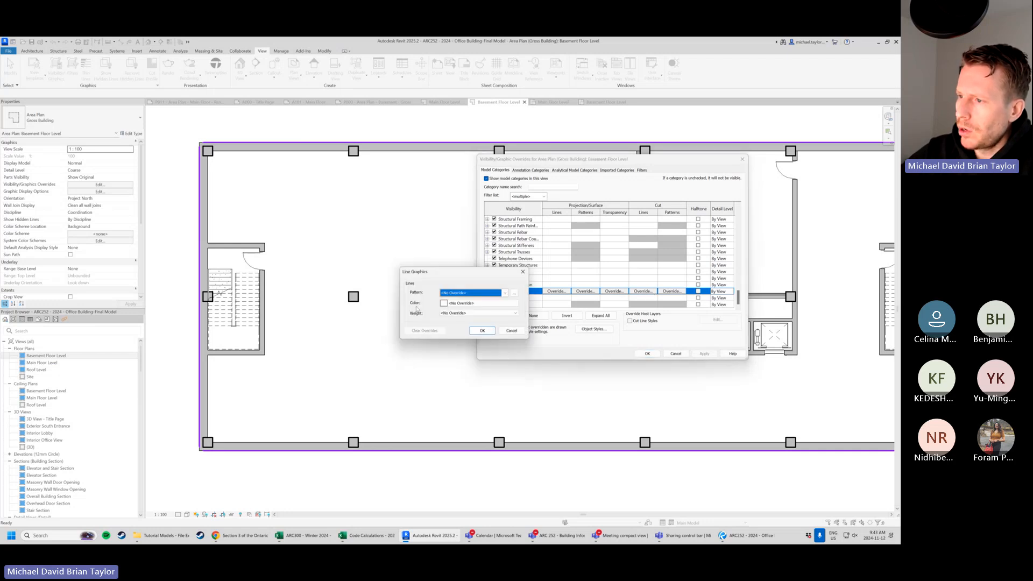
click(474, 313)
click(457, 348)
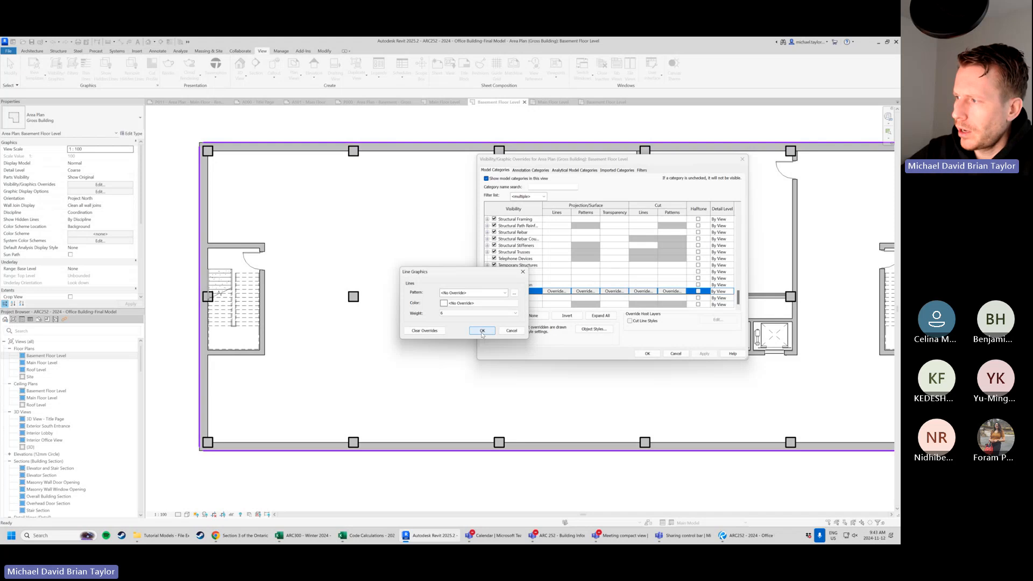
click(482, 331)
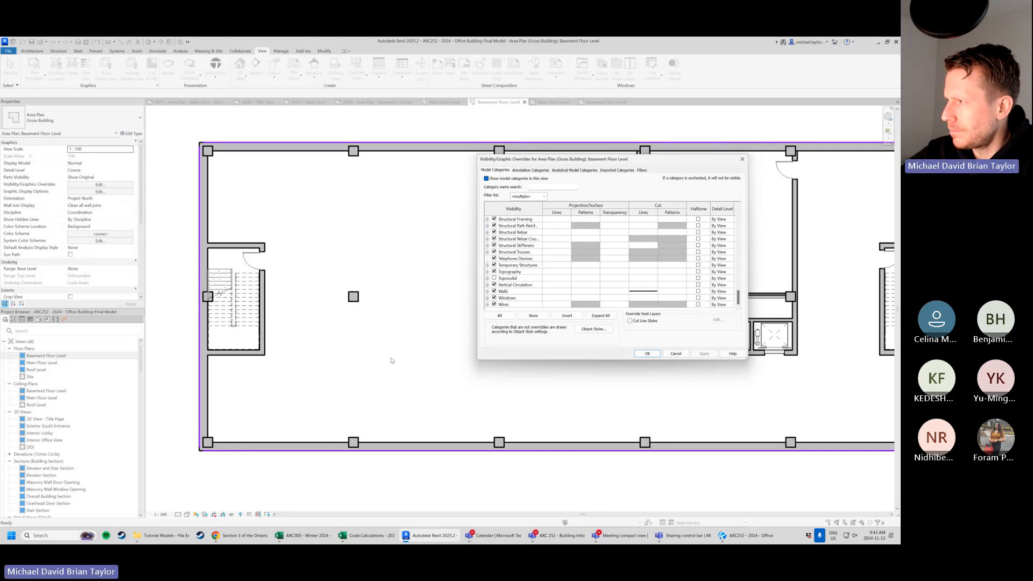
click(648, 354)
Examine the cut line weights of the walls and columns across the whole basement area plan.
scroll(365, 329, down, 3)
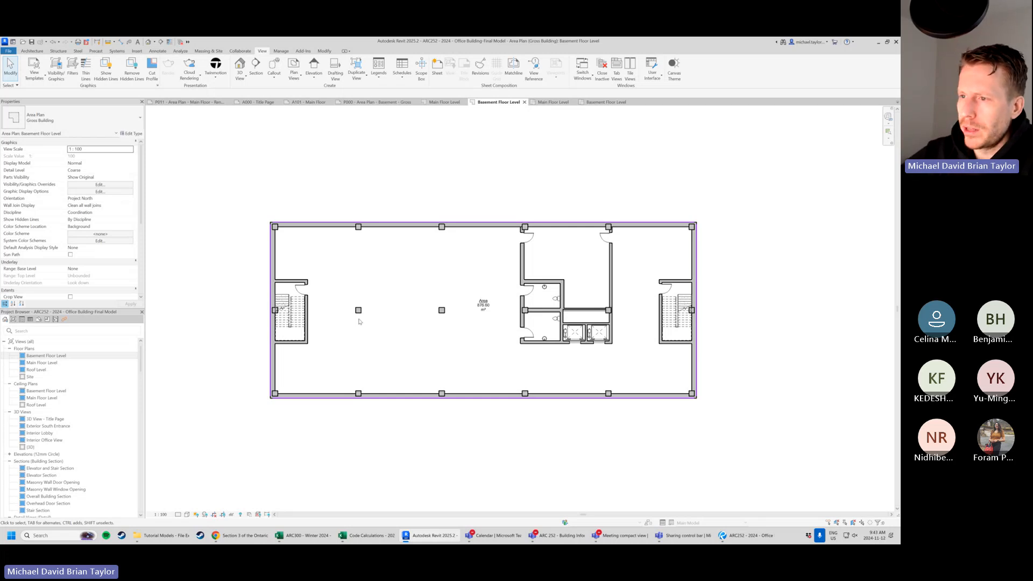
middle_drag(369, 303, 372, 309)
scroll(378, 346, up, 1)
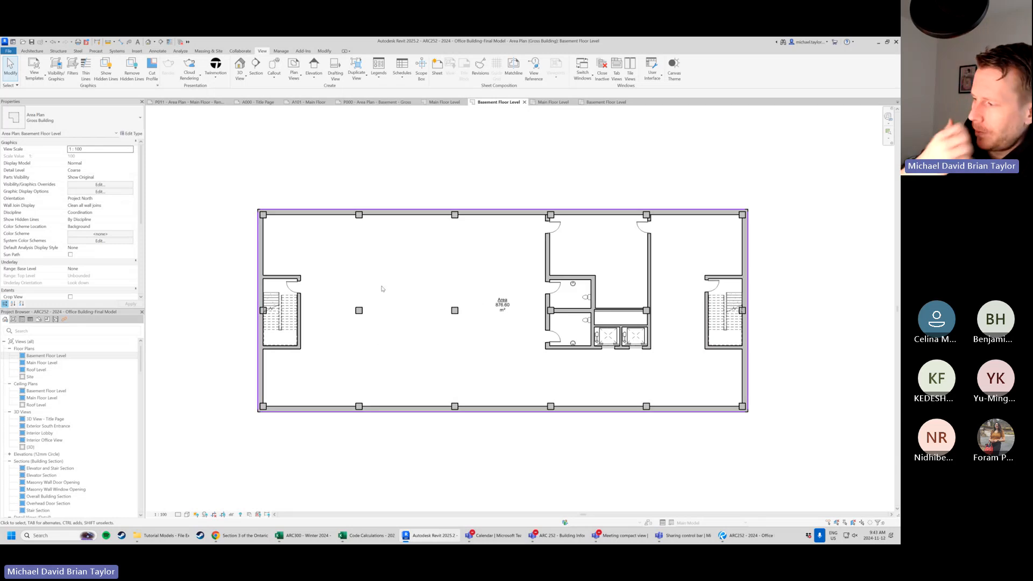
scroll(382, 289, up, 1)
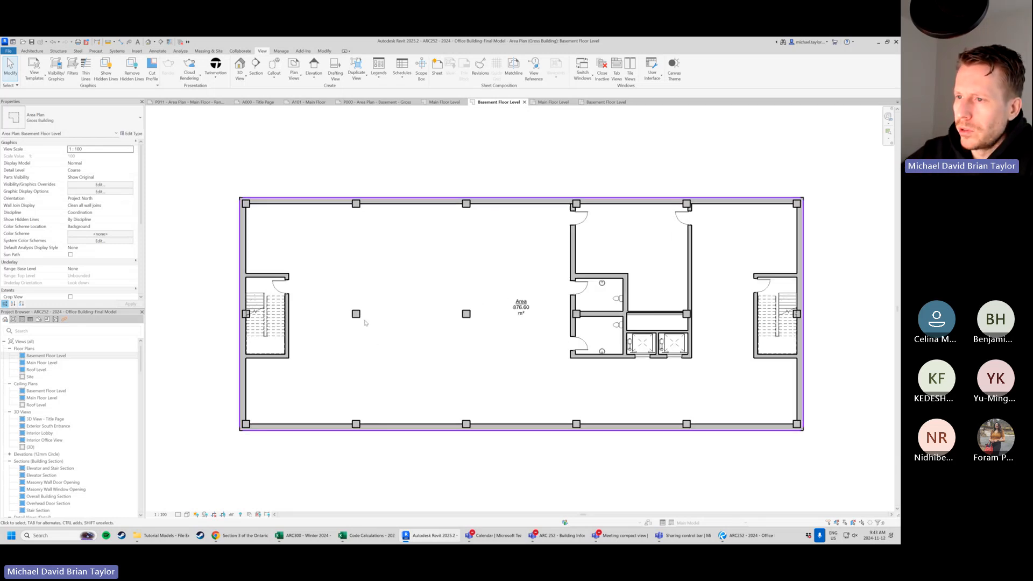
scroll(370, 327, down, 1)
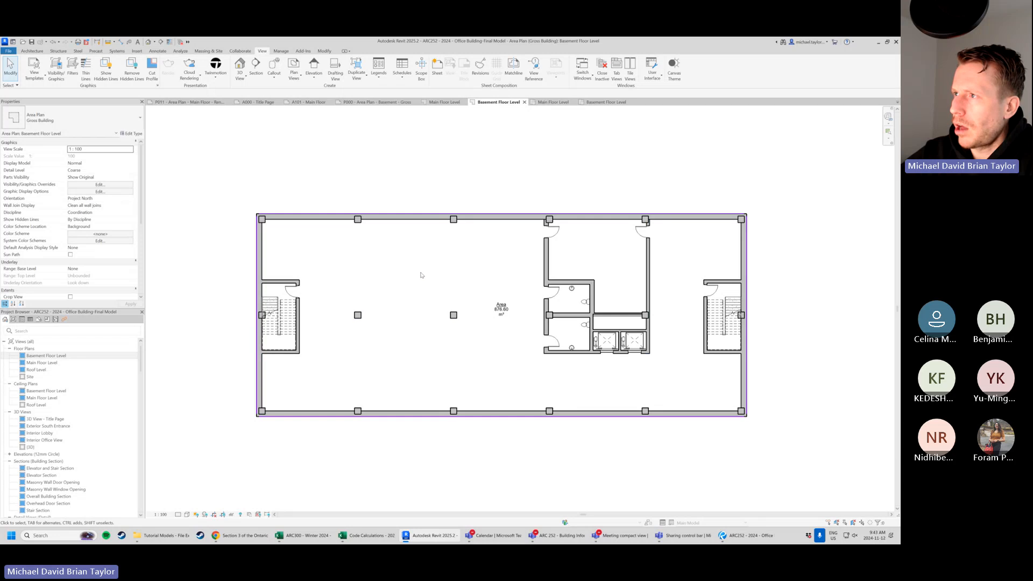
scroll(414, 289, down, 1)
middle_drag(442, 168, 447, 203)
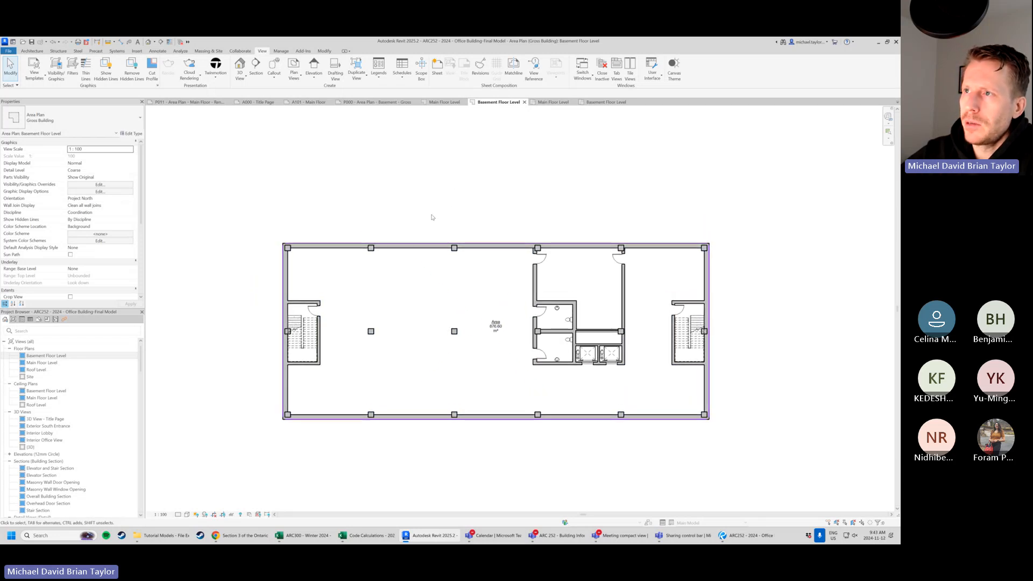
Place a Color Fill Legend above the basement plan's upper-left corner using Areas (Gross Building) and Scheme 1, and shift it slightly left.
click(158, 52)
scroll(305, 214, down, 1)
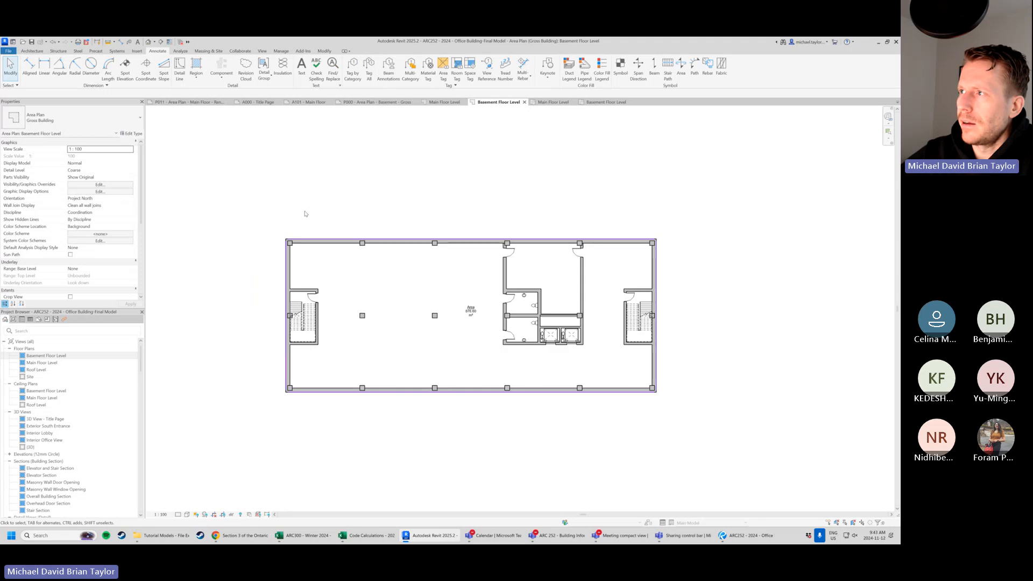
scroll(305, 214, down, 1)
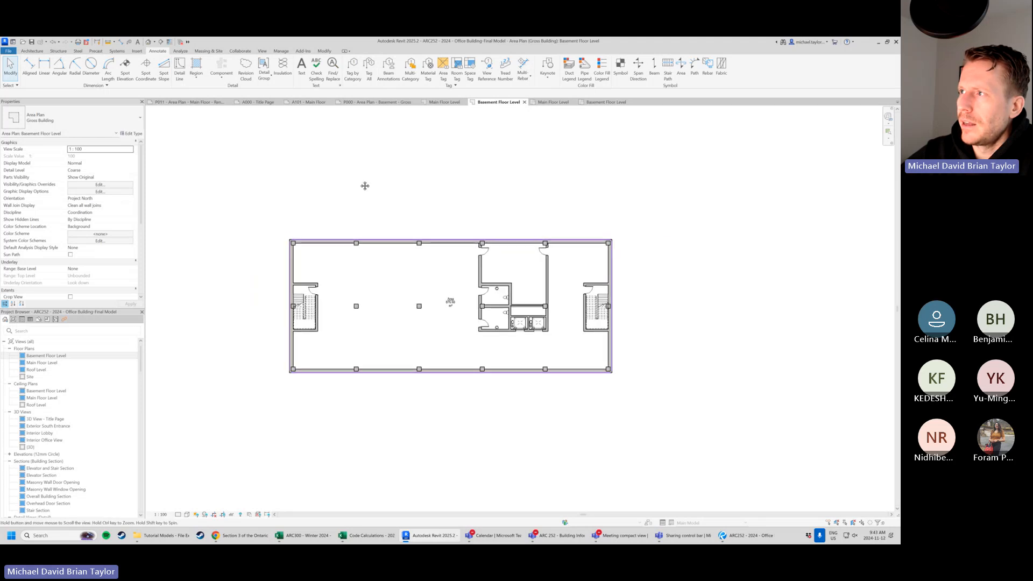
click(607, 74)
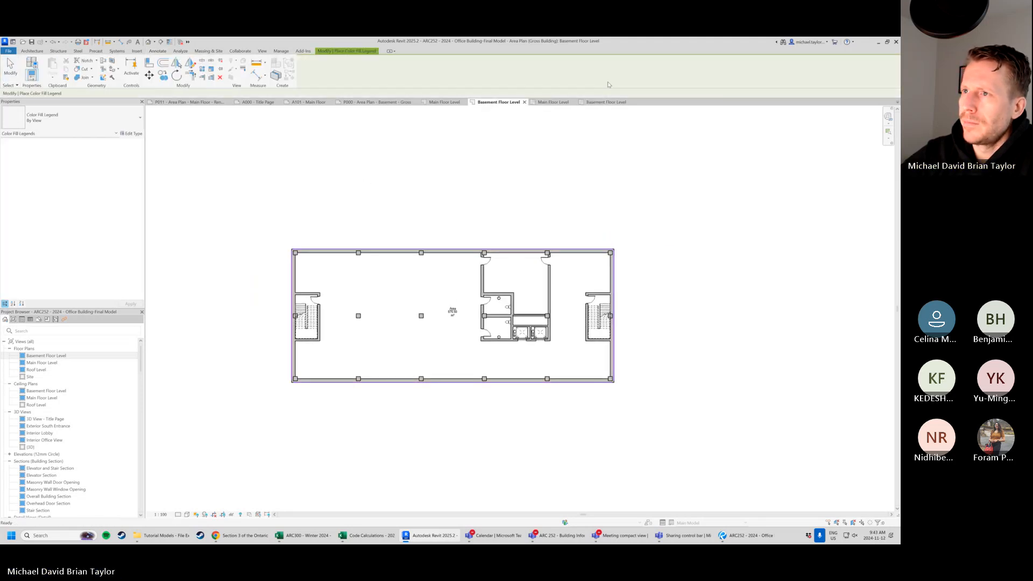
scroll(253, 225, up, 4)
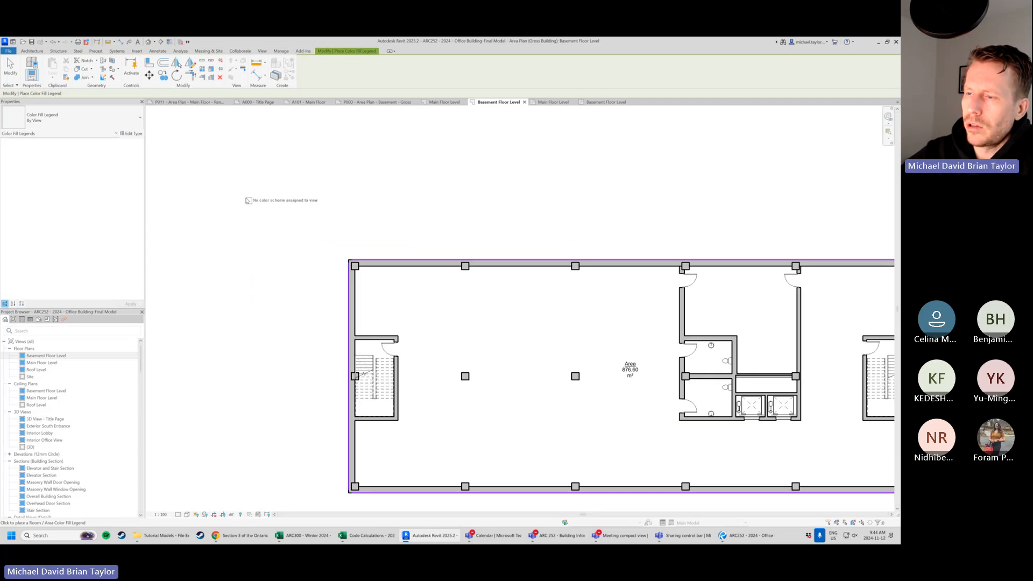
scroll(249, 200, down, 3)
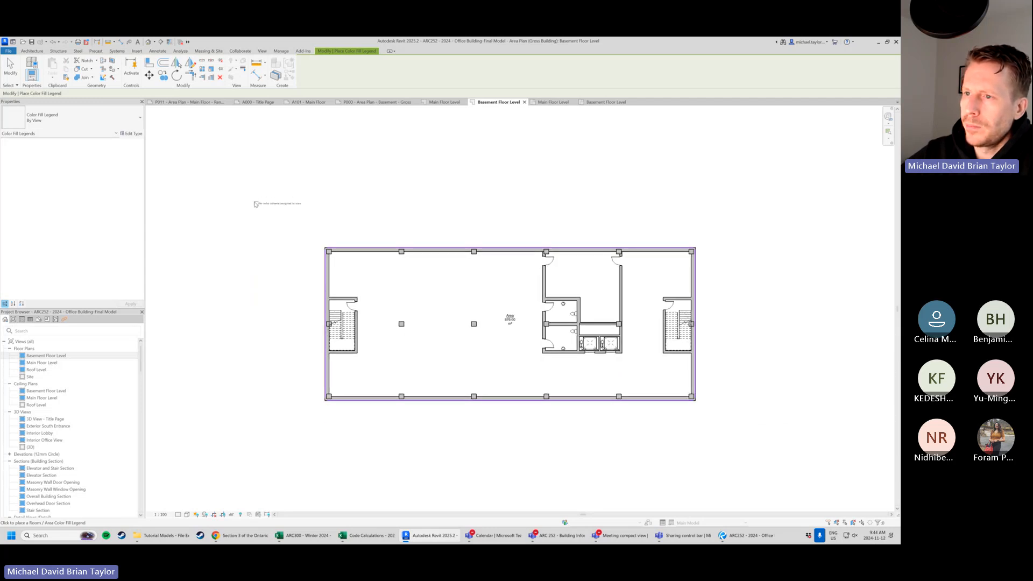
click(255, 204)
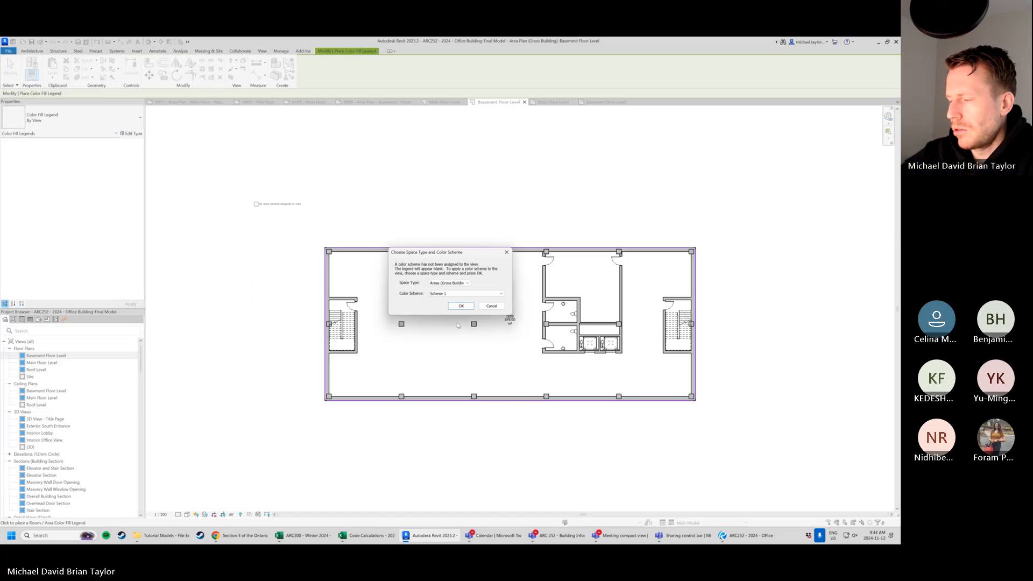
click(462, 296)
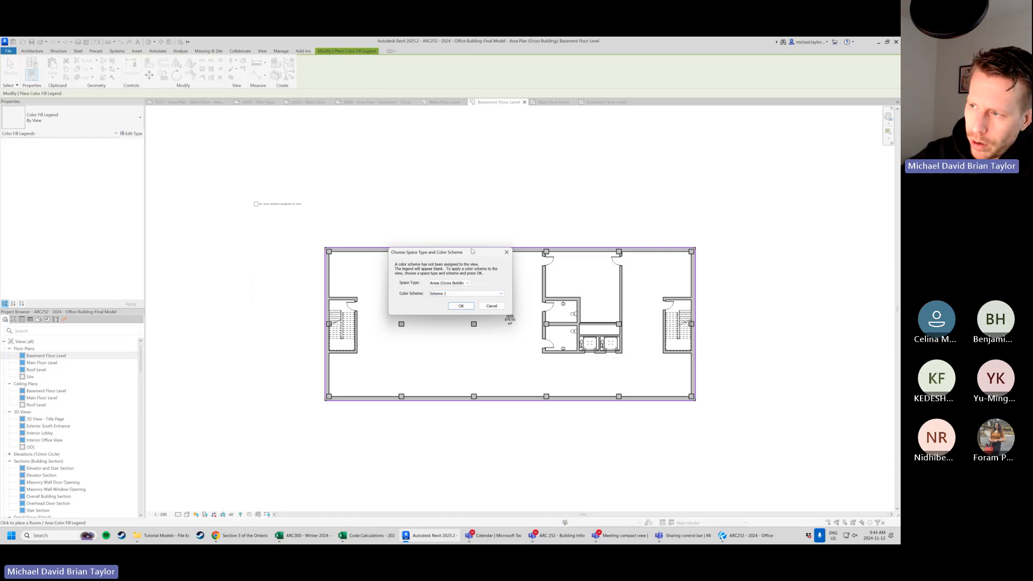
click(462, 306)
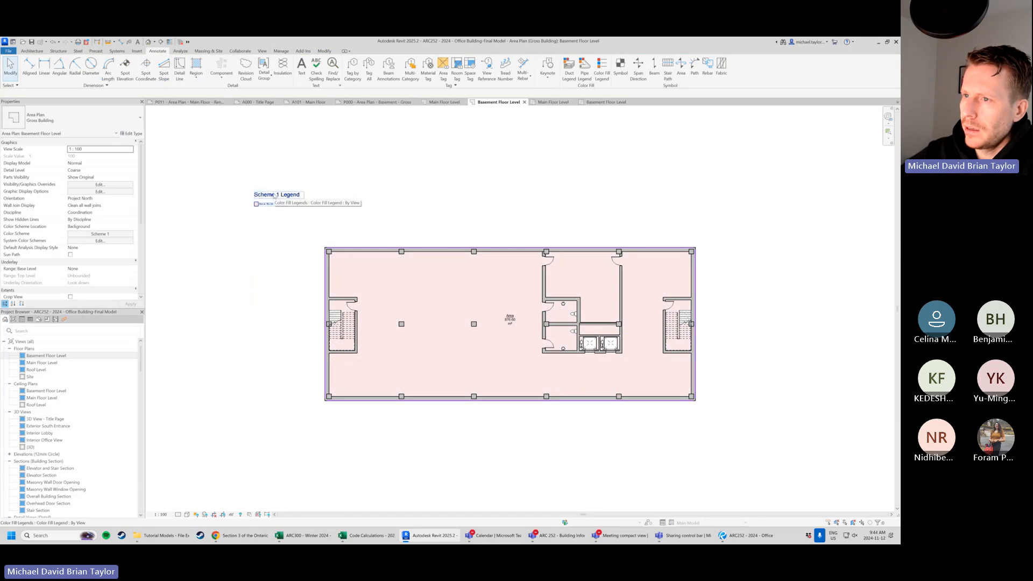
drag(269, 203, 264, 201)
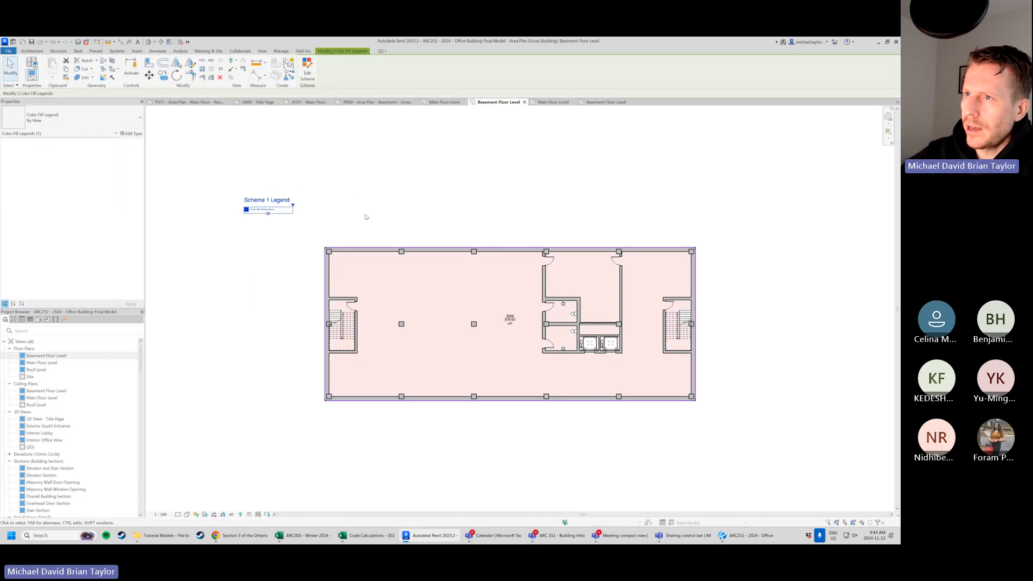
click(320, 225)
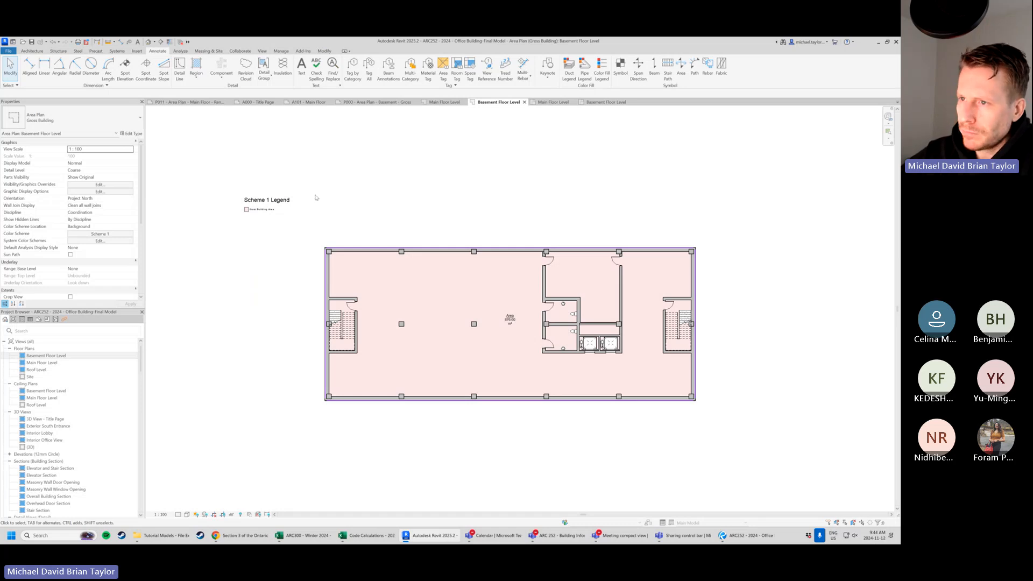
Edit the legend's color scheme and retitle it "Gross Floor Area" to match the reference drawing set.
click(259, 205)
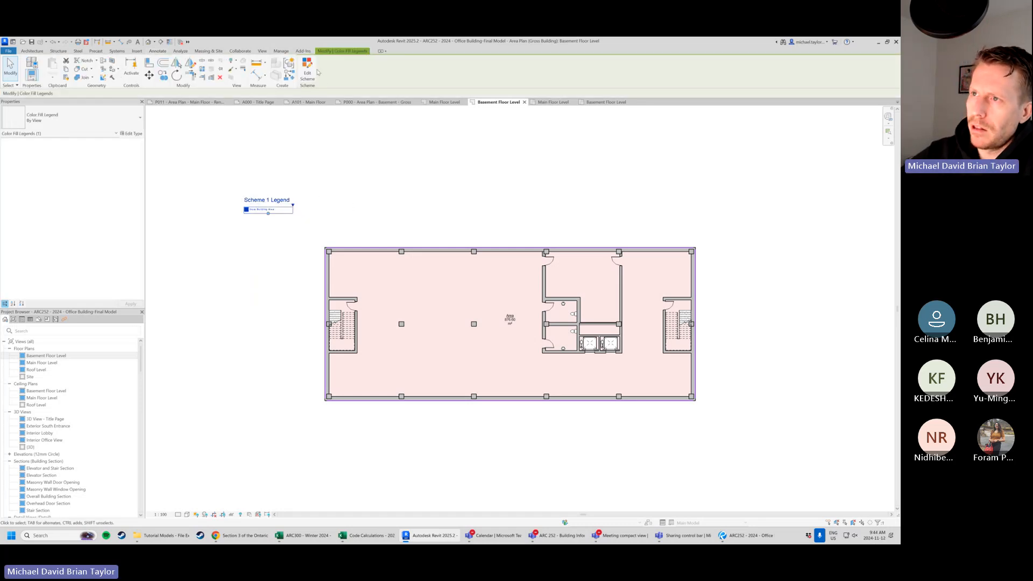
click(308, 208)
click(268, 209)
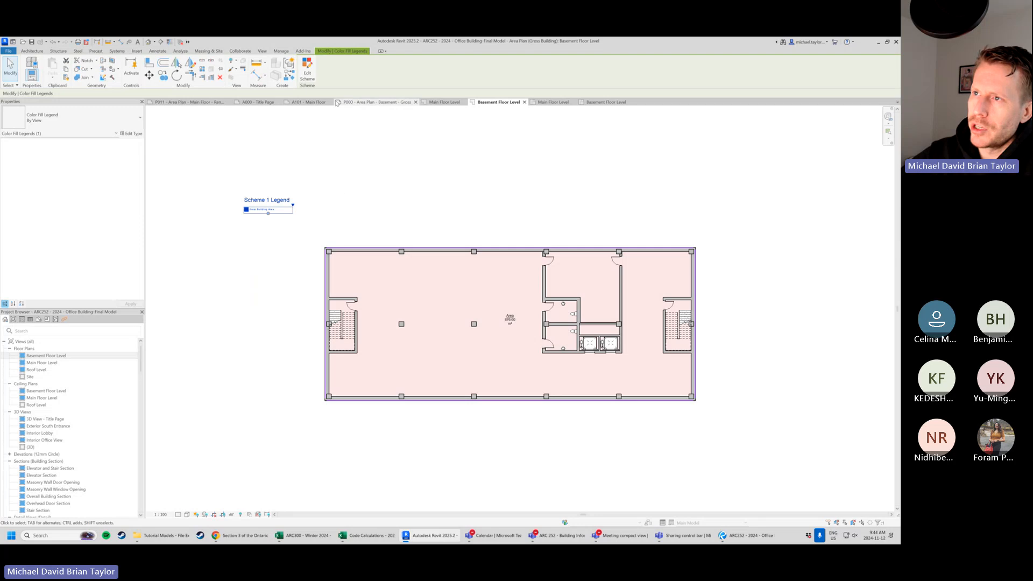
click(307, 75)
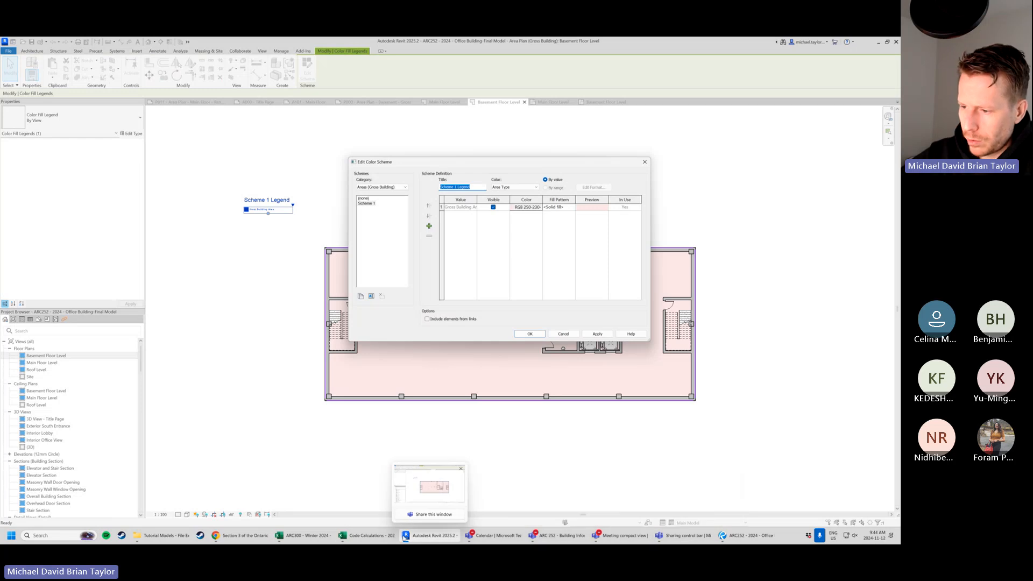
click(745, 536)
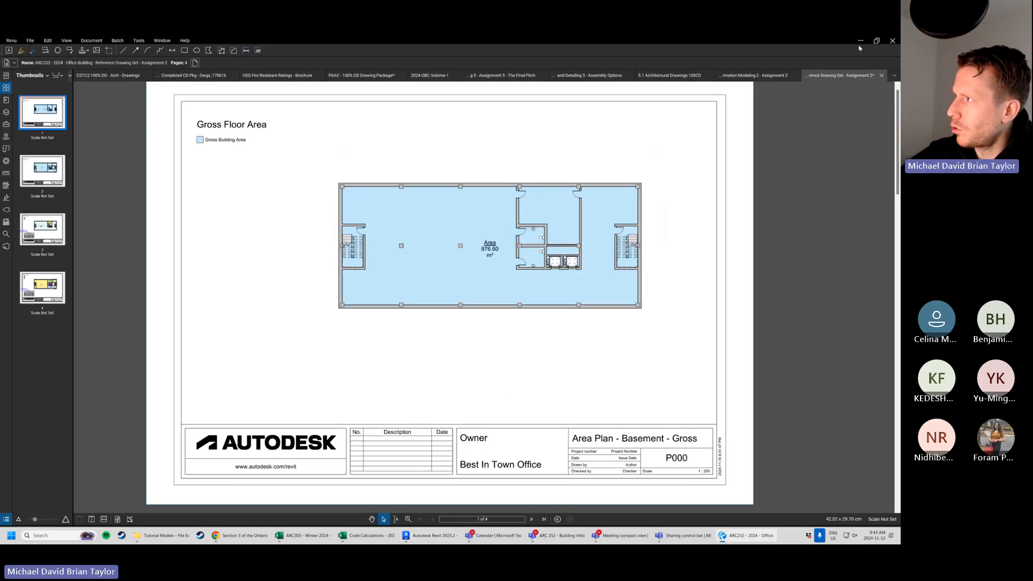
click(861, 41)
click(472, 186)
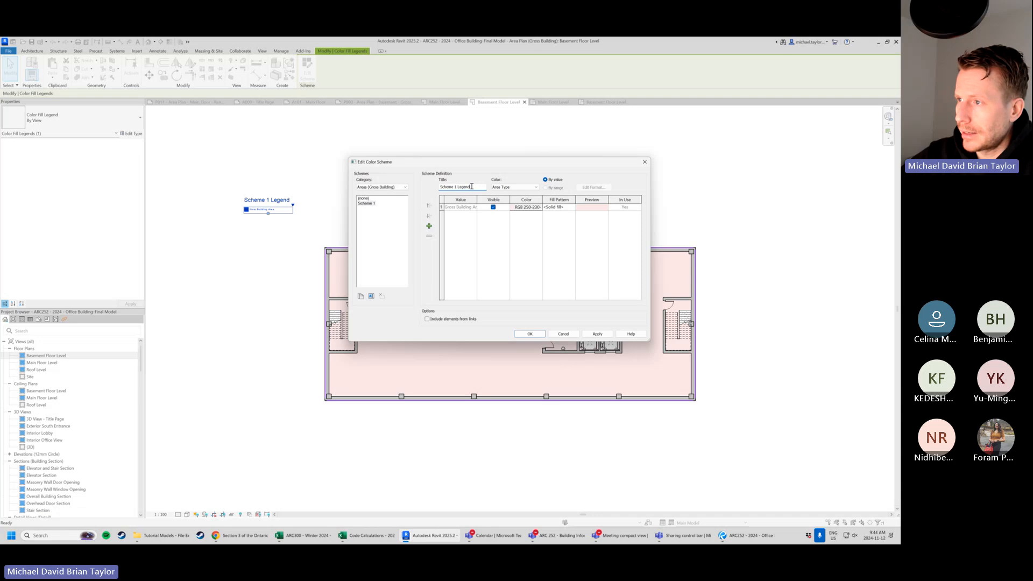
drag(472, 186, 387, 196)
text(Gr)
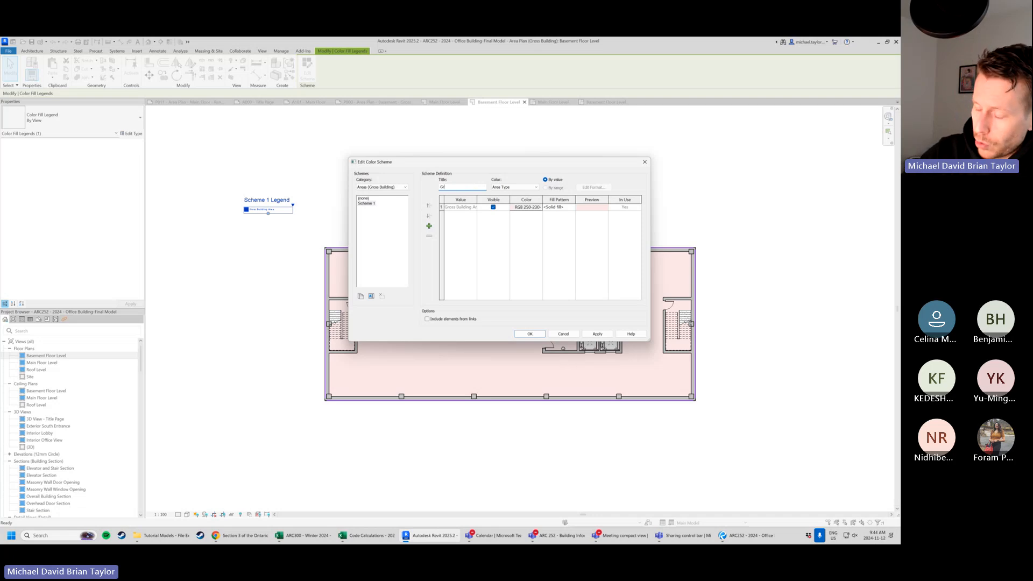
text(oss F)
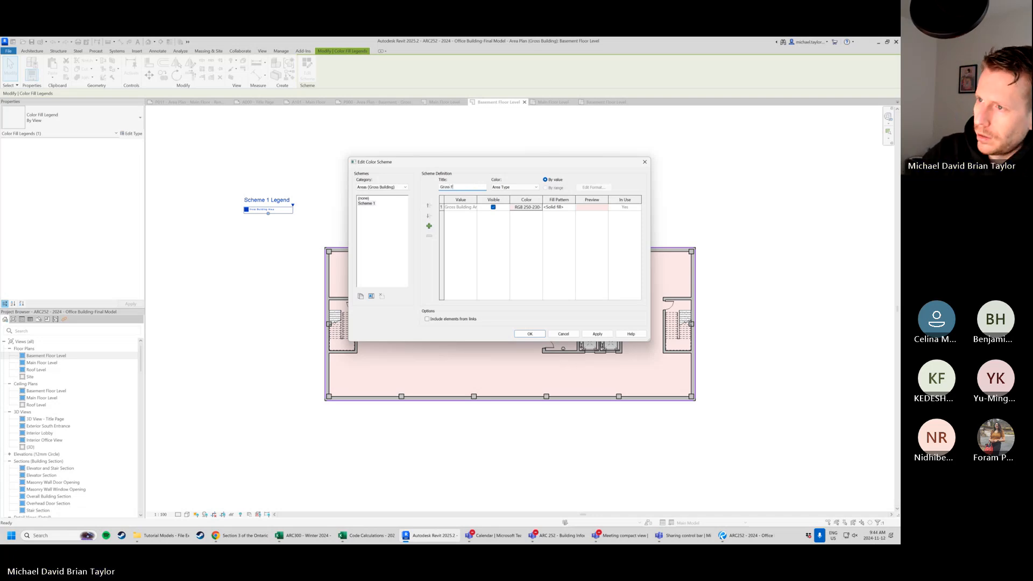
text(l)
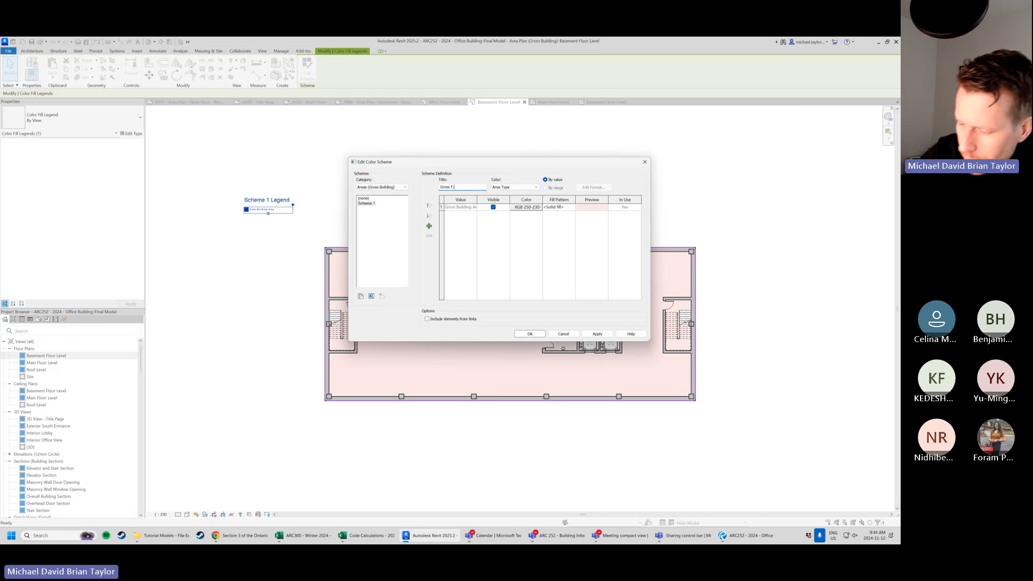
text(oor Area)
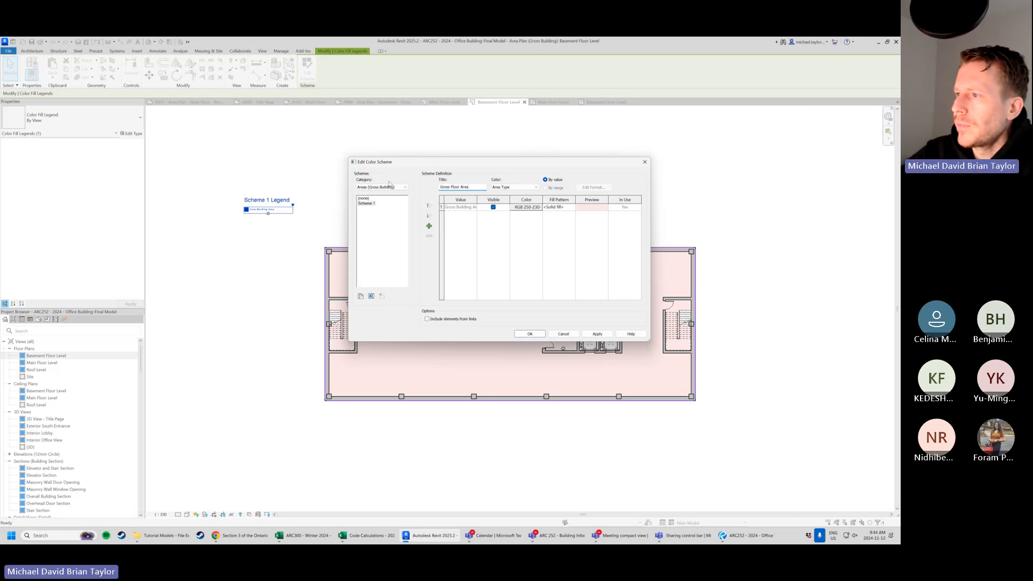
Change the Gross Building Area fill color in the scheme to a light blue and apply the scheme.
click(536, 205)
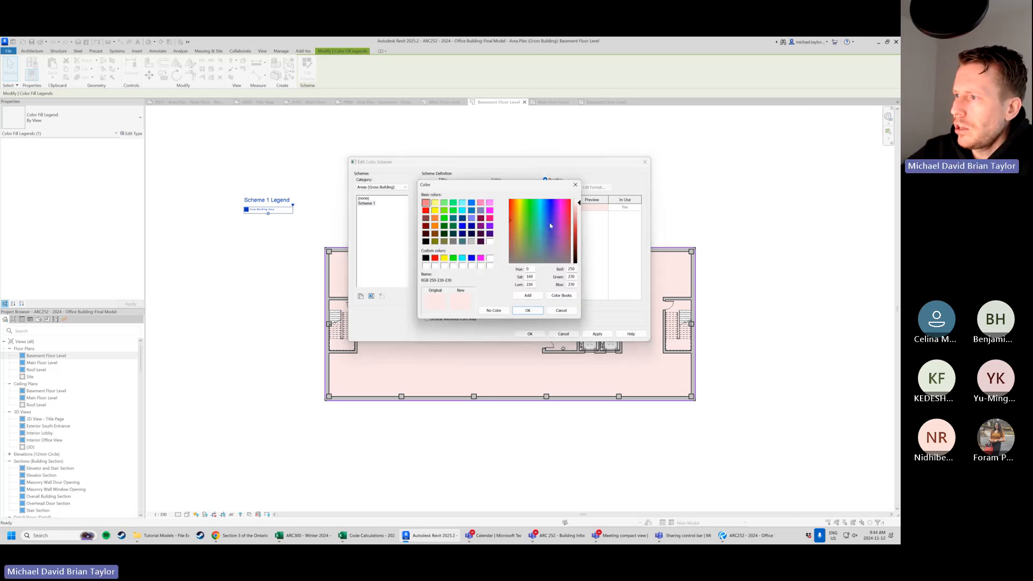
click(549, 204)
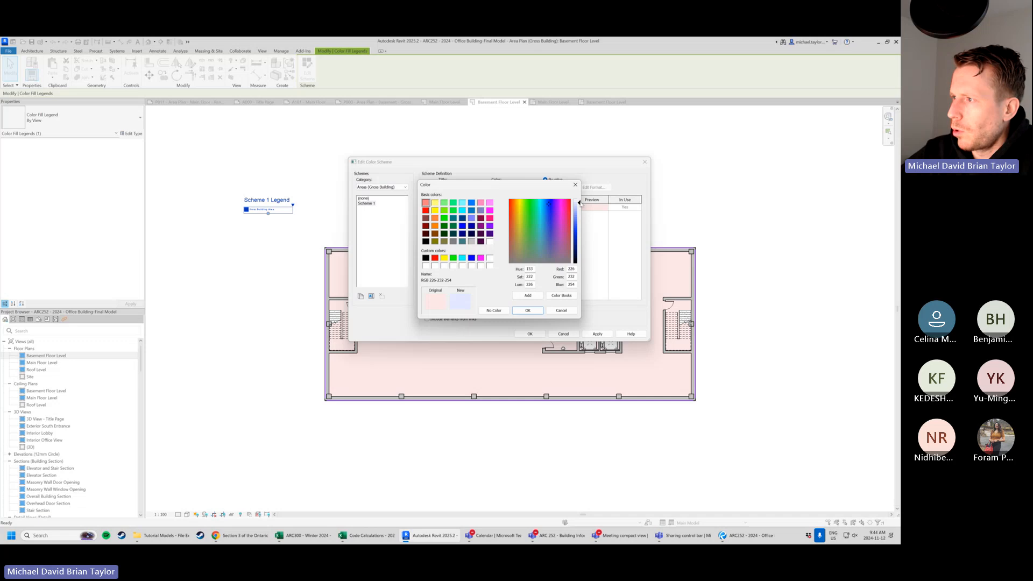
drag(580, 203, 581, 207)
click(528, 311)
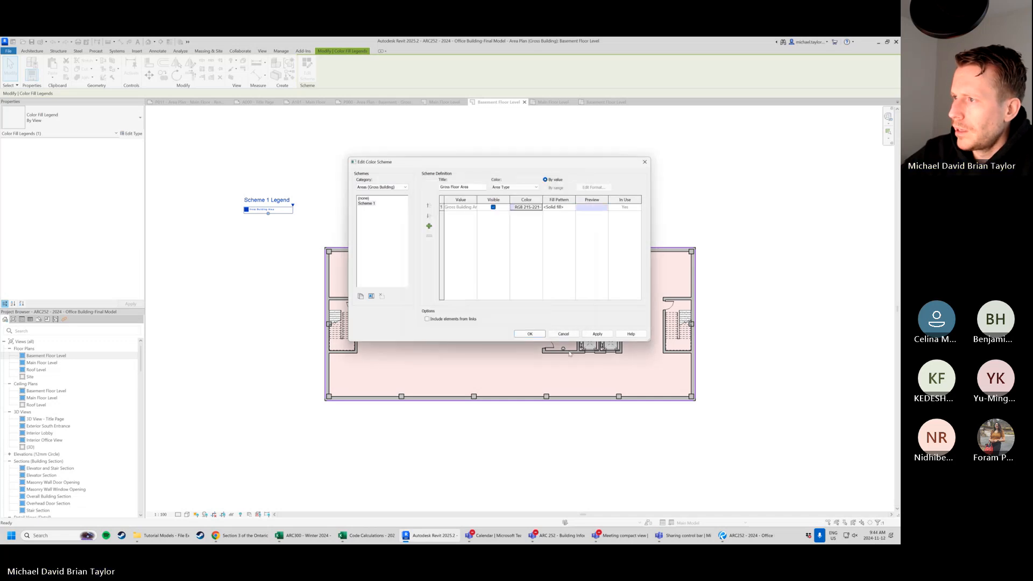
click(529, 334)
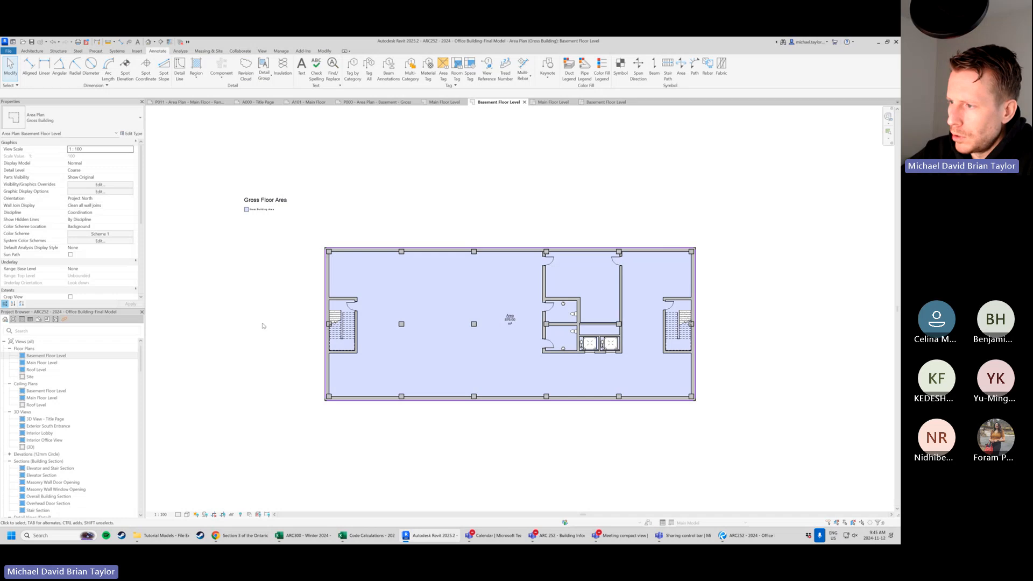
Move the area tag slightly down and left within the basement area plan.
drag(510, 319, 503, 324)
click(758, 324)
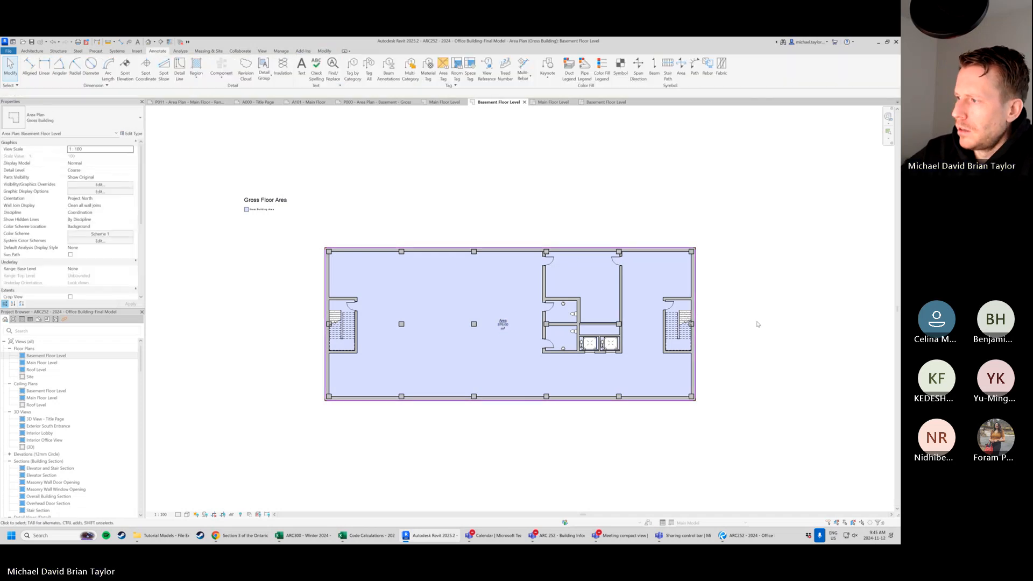
scroll(487, 375, up, 3)
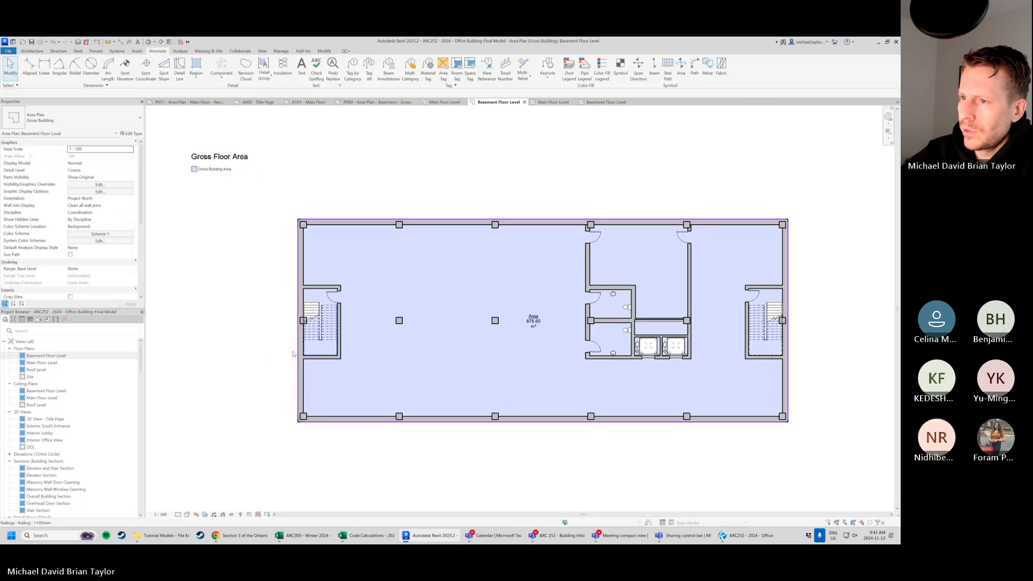
scroll(366, 286, down, 2)
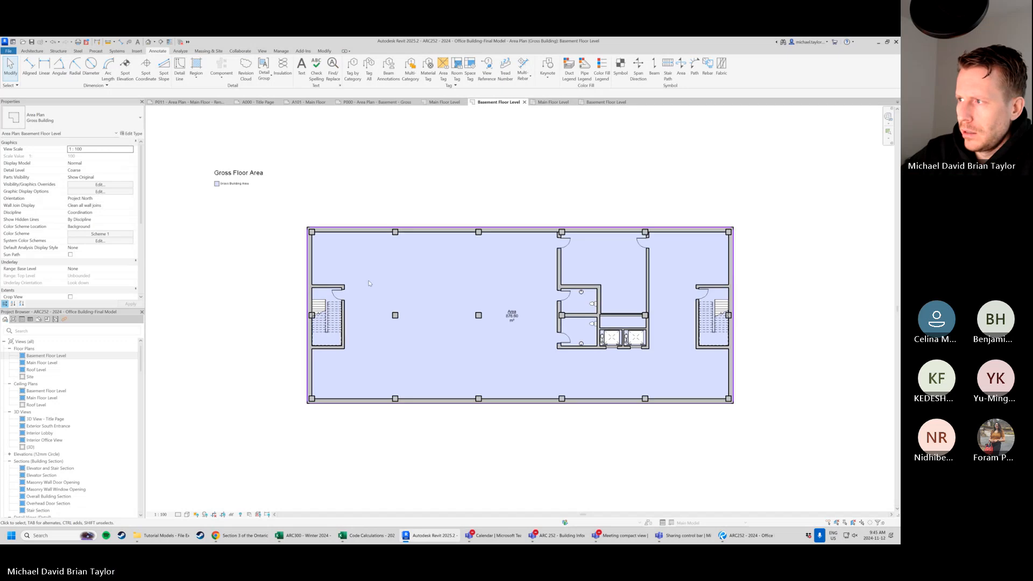
scroll(387, 269, down, 2)
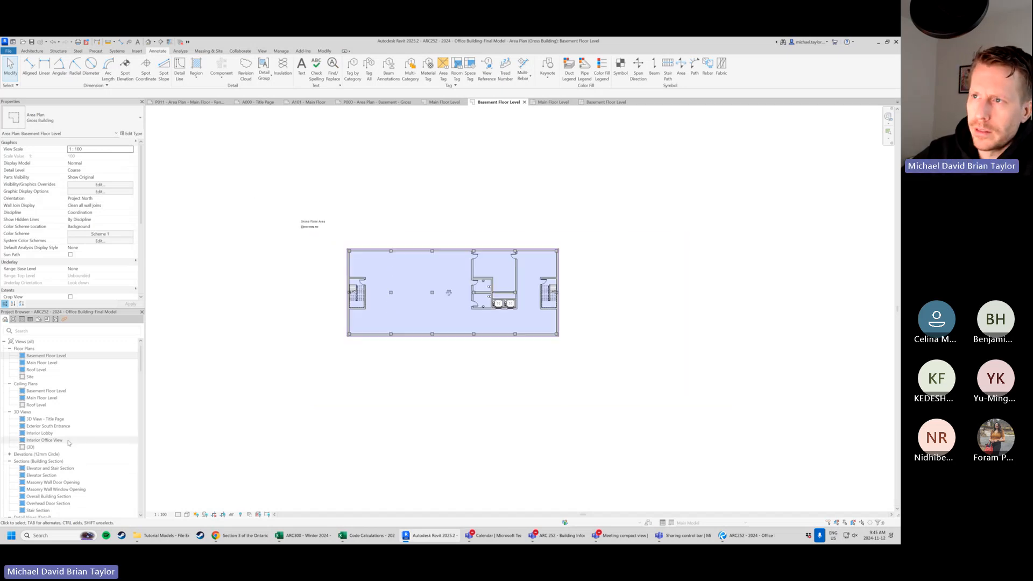
Place the Basement Floor Level gross building area plan on sheet P000 - Area Plan - Basement - Gross.
scroll(80, 463, down, 10)
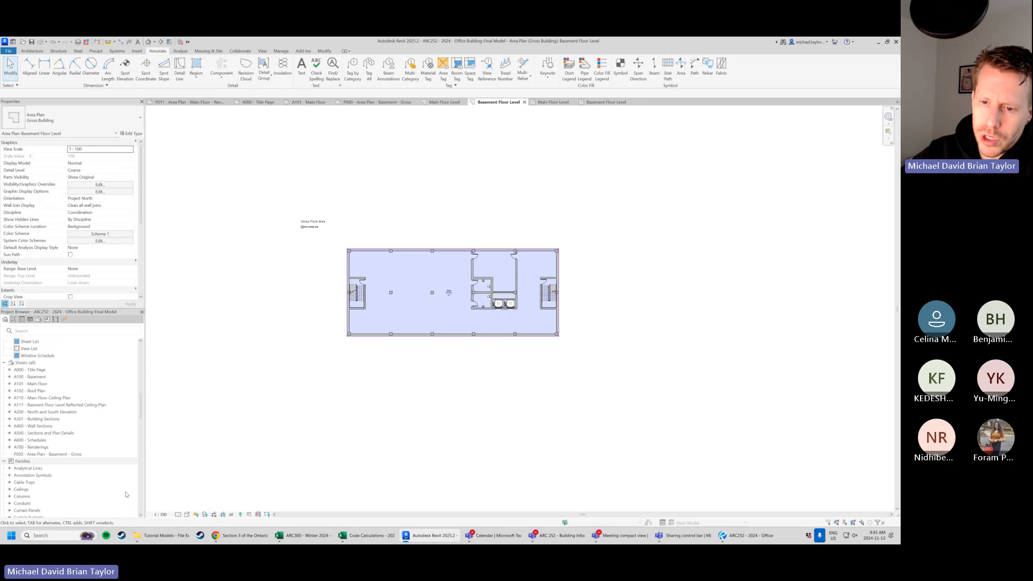
double_click(67, 455)
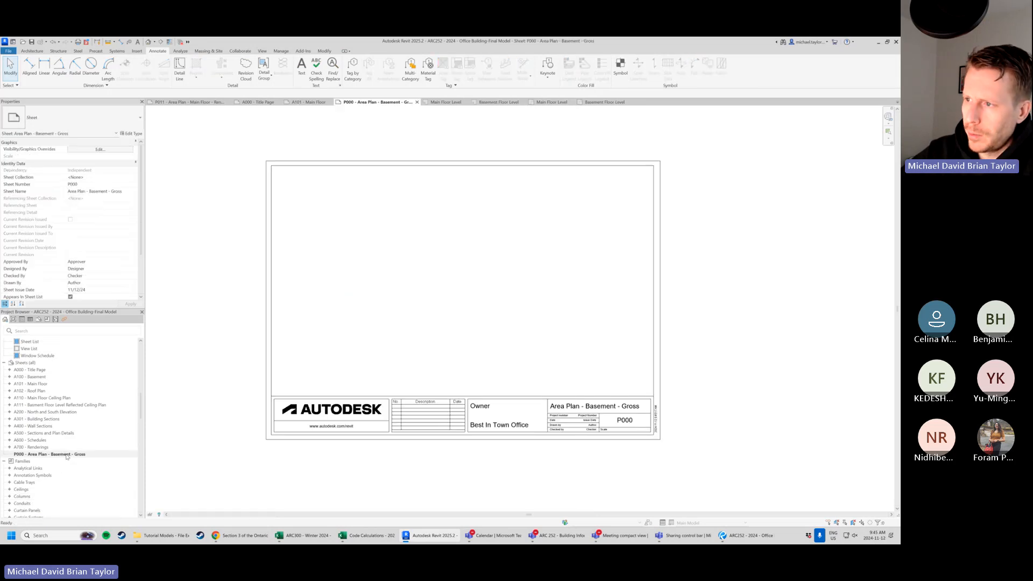
scroll(33, 458, up, 10)
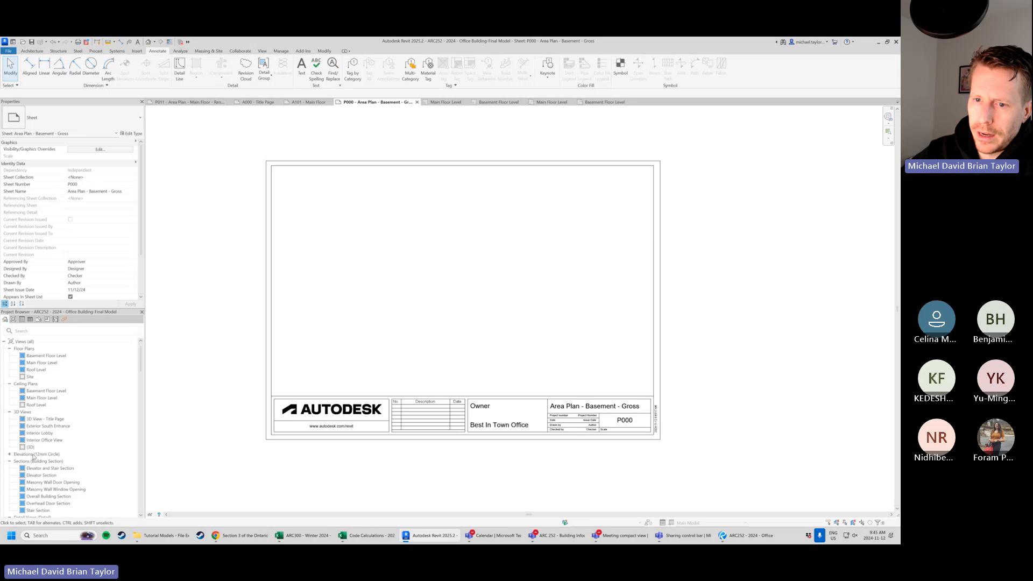
scroll(83, 437, down, 3)
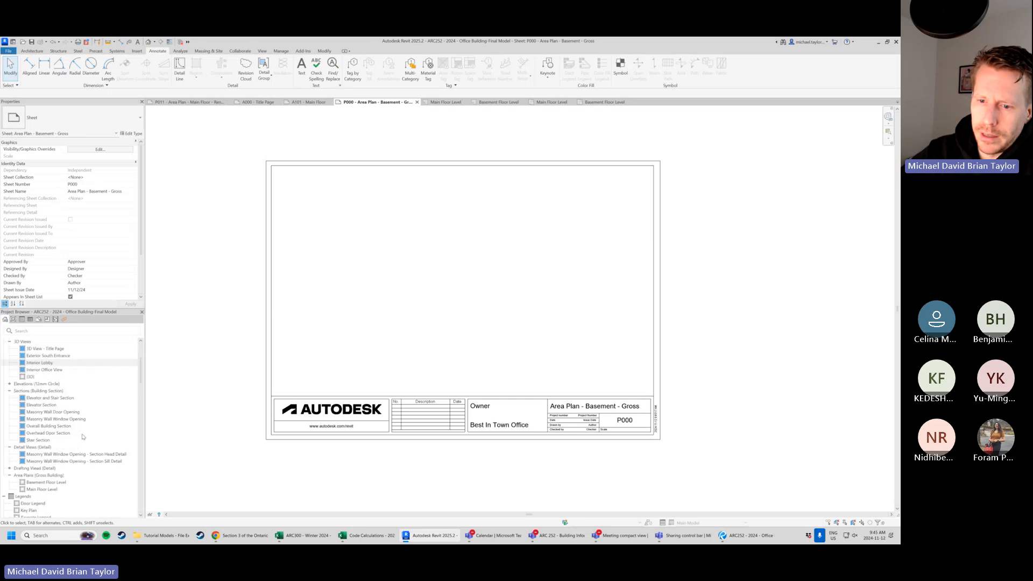
click(75, 482)
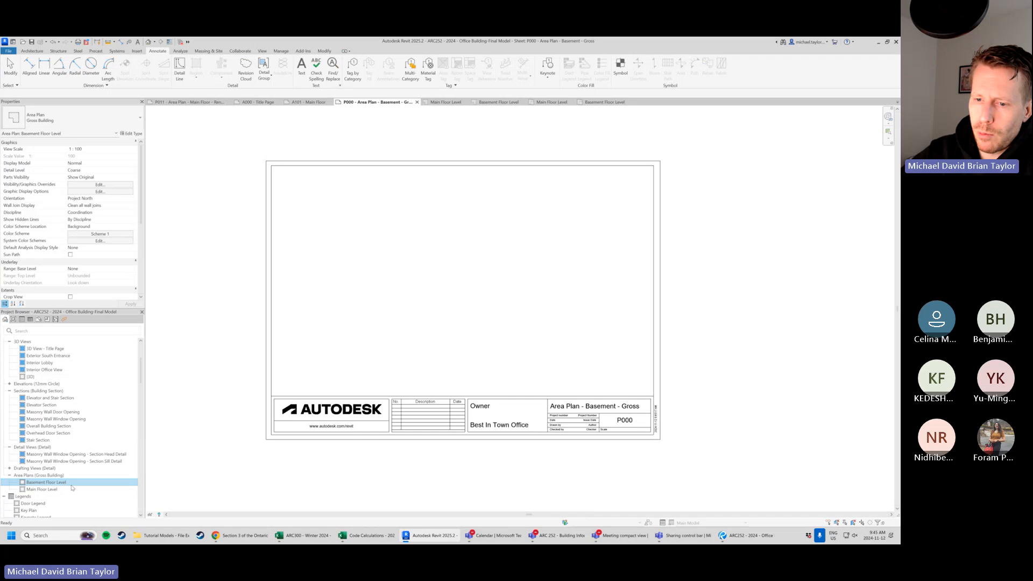
drag(71, 485, 466, 291)
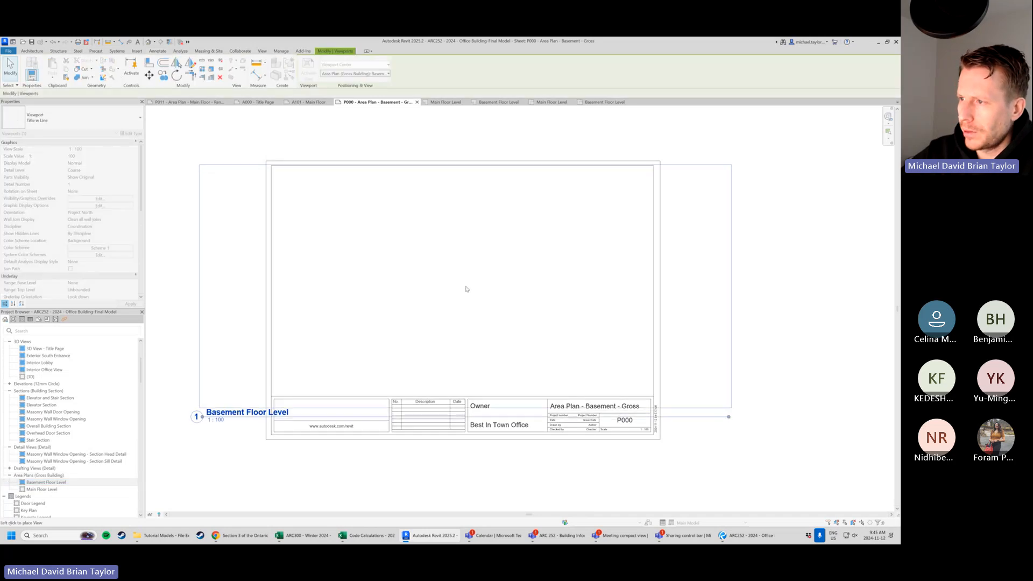
click(472, 284)
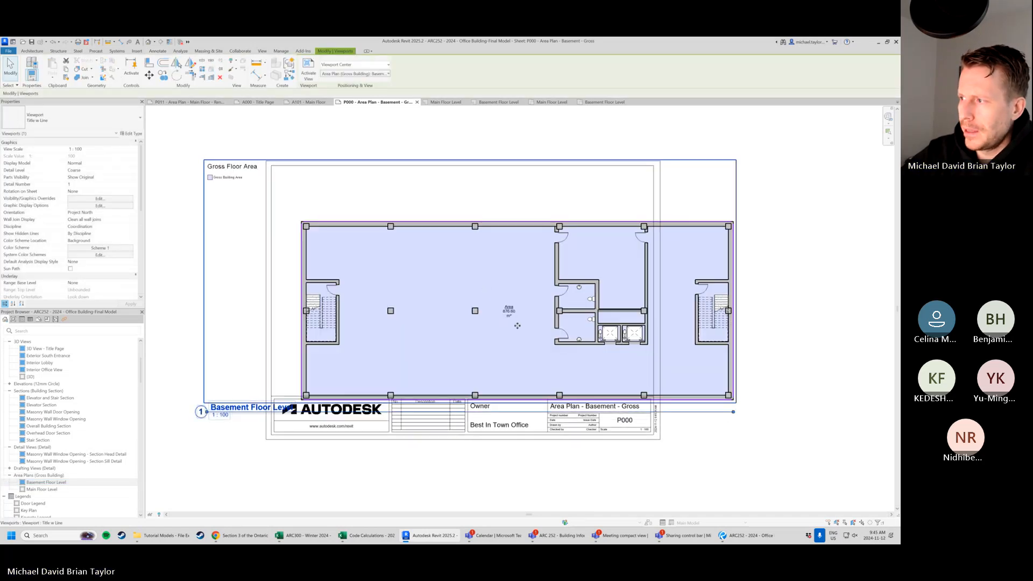
scroll(439, 294, down, 2)
click(563, 427)
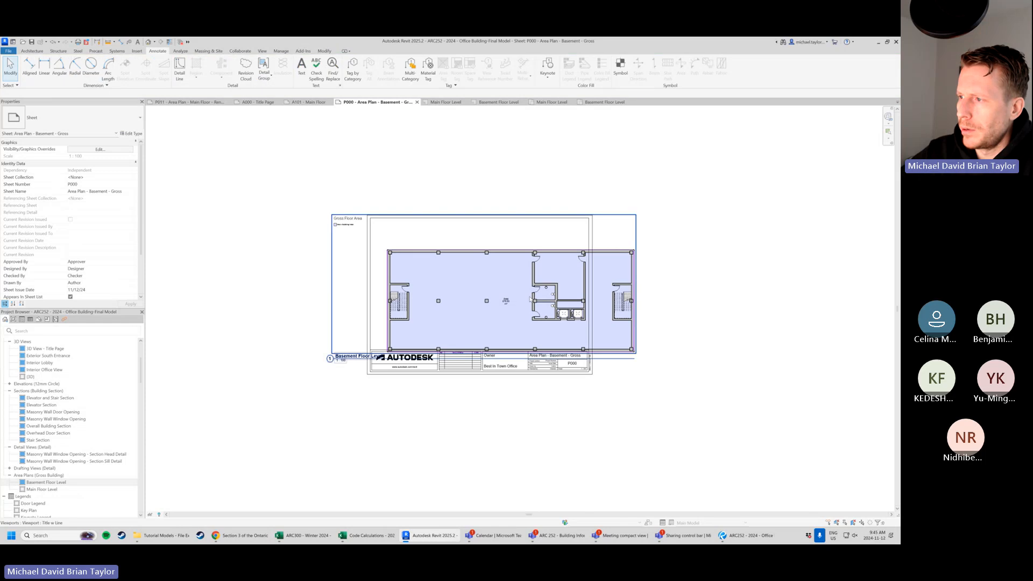
Shift the placed Basement Floor Level viewport up and to the left over sheet P000.
drag(549, 307, 514, 289)
click(544, 420)
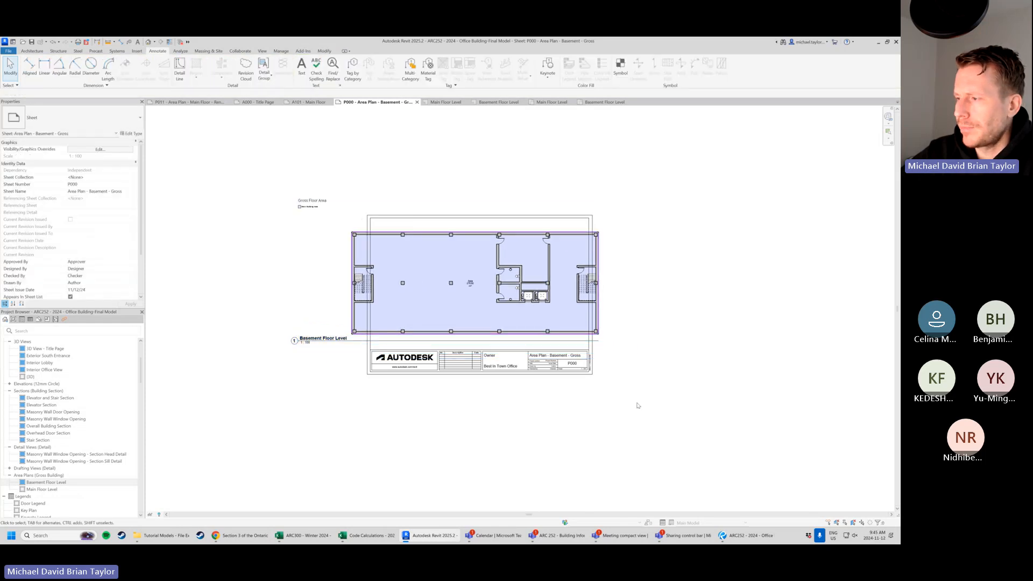
scroll(639, 361, up, 1)
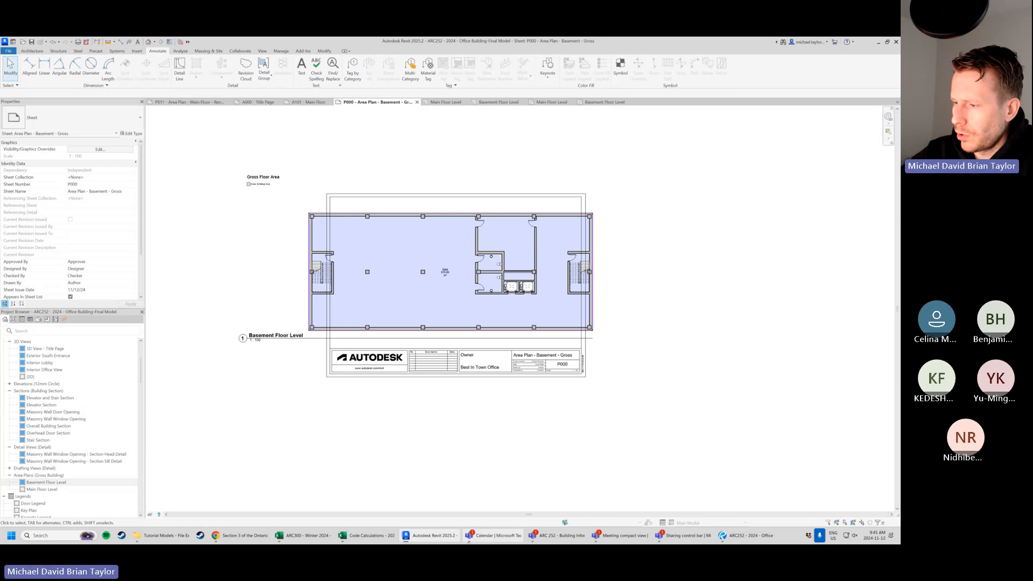
click(490, 540)
click(491, 542)
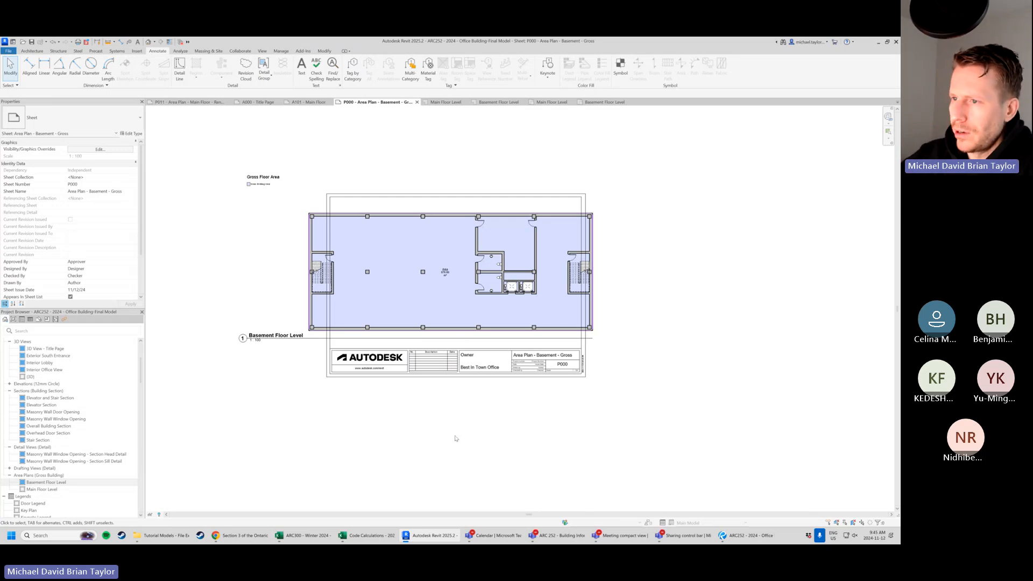
click(428, 297)
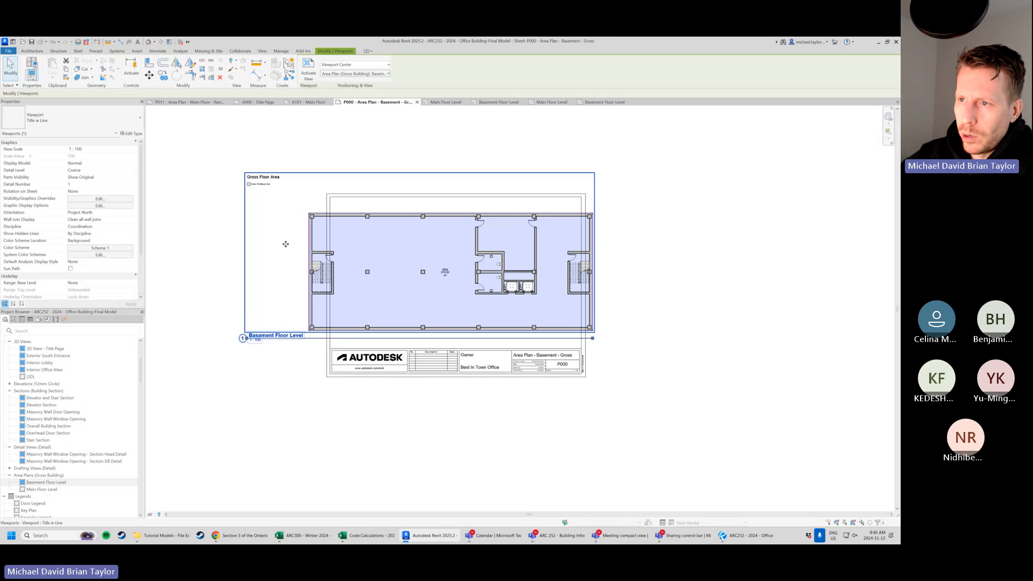
double_click(417, 291)
scroll(414, 286, up, 1)
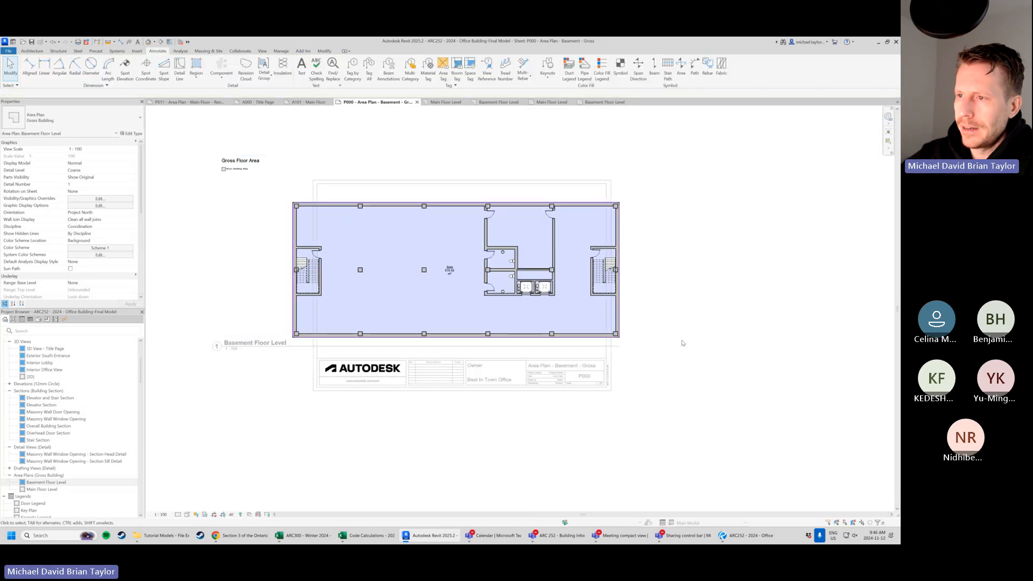
double_click(713, 326)
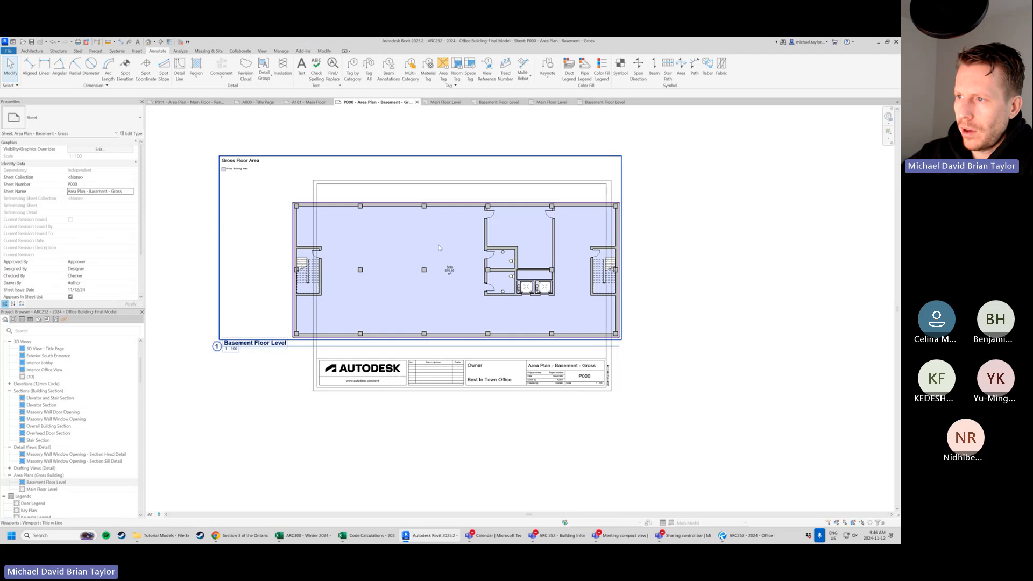
Activate the placed basement area plan view, set its view scale to 1:200, and deactivate it.
right_click(419, 233)
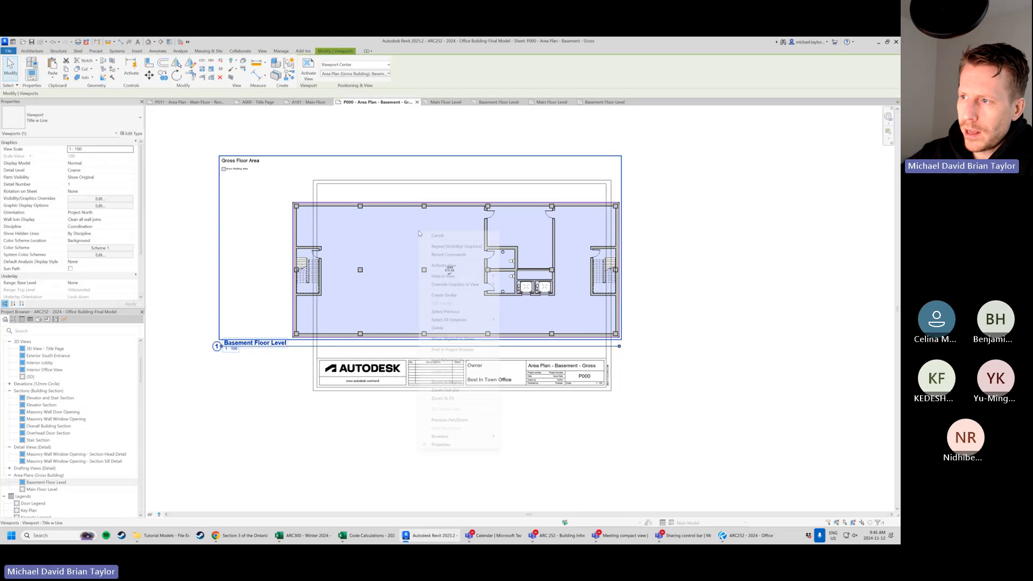
click(456, 269)
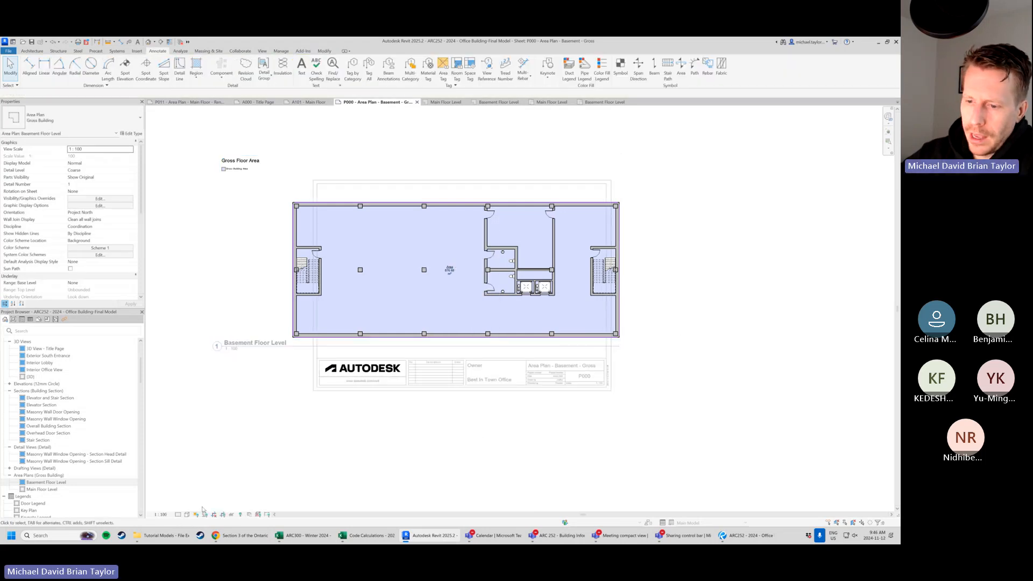
click(161, 515)
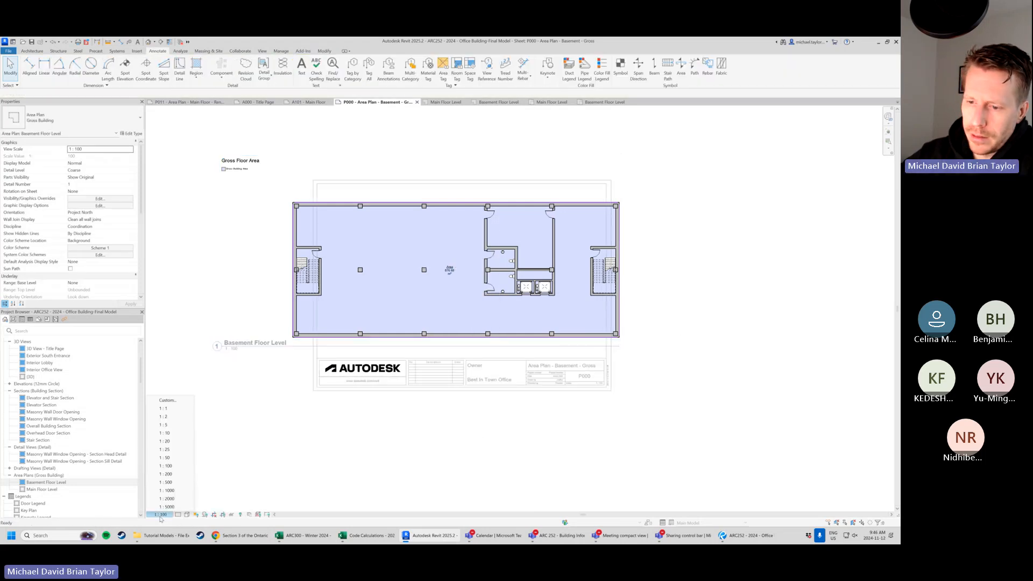
click(177, 476)
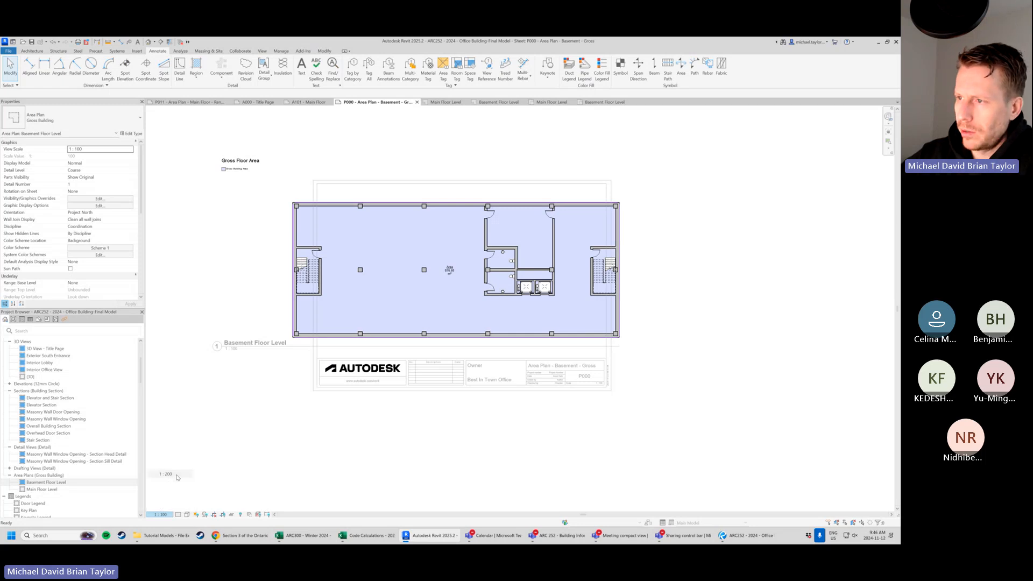
double_click(325, 457)
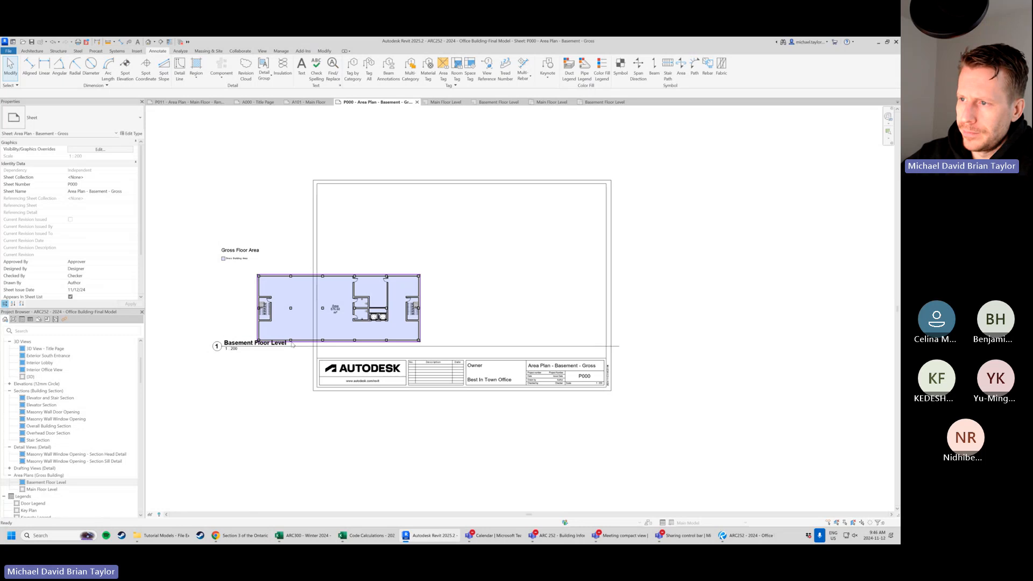
key(ctrl+z)
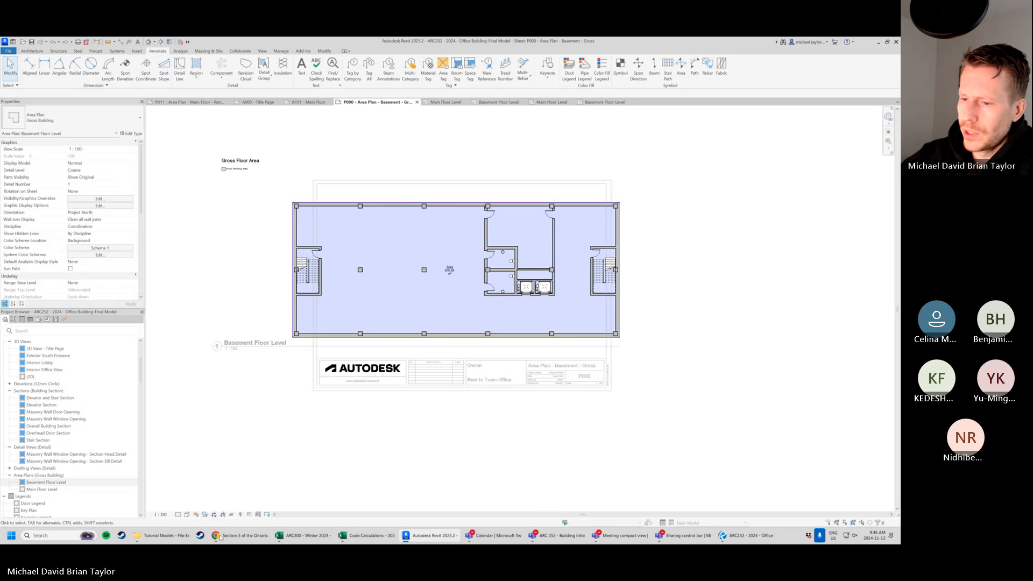
click(160, 515)
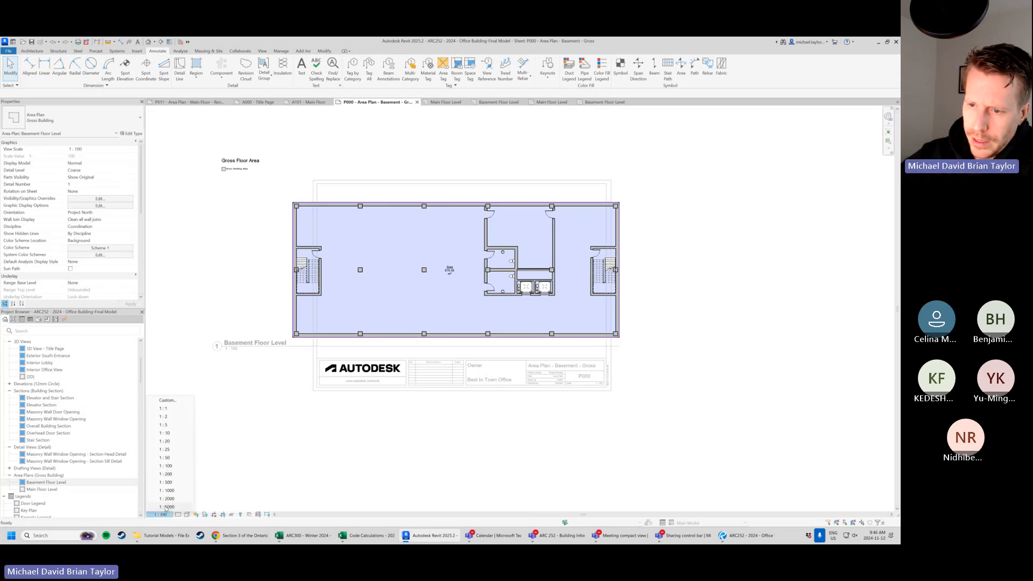
click(168, 475)
right_click(278, 294)
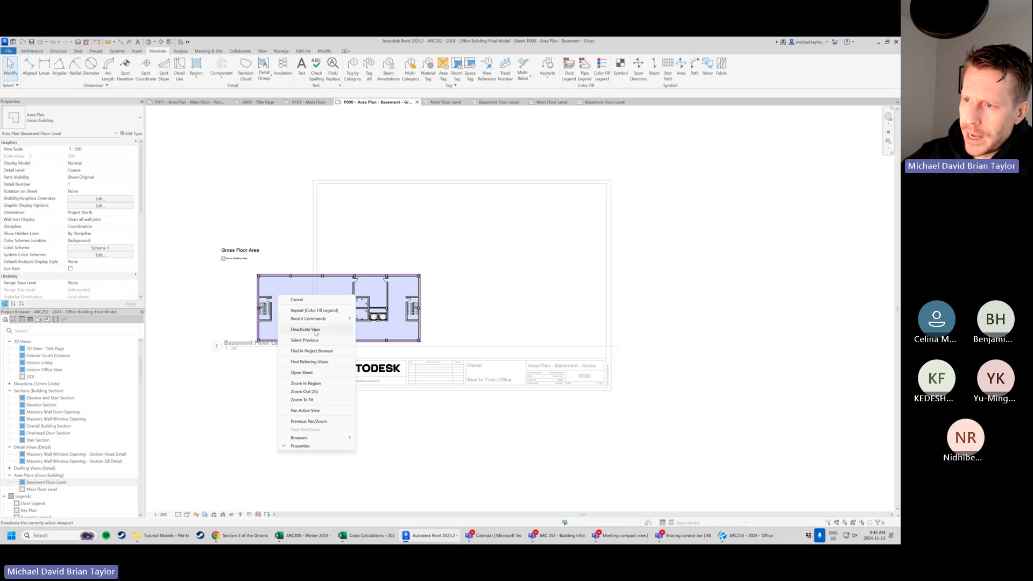
click(305, 330)
Move the basement area plan viewport inside the sheet border, roughly centred above the title block.
click(290, 307)
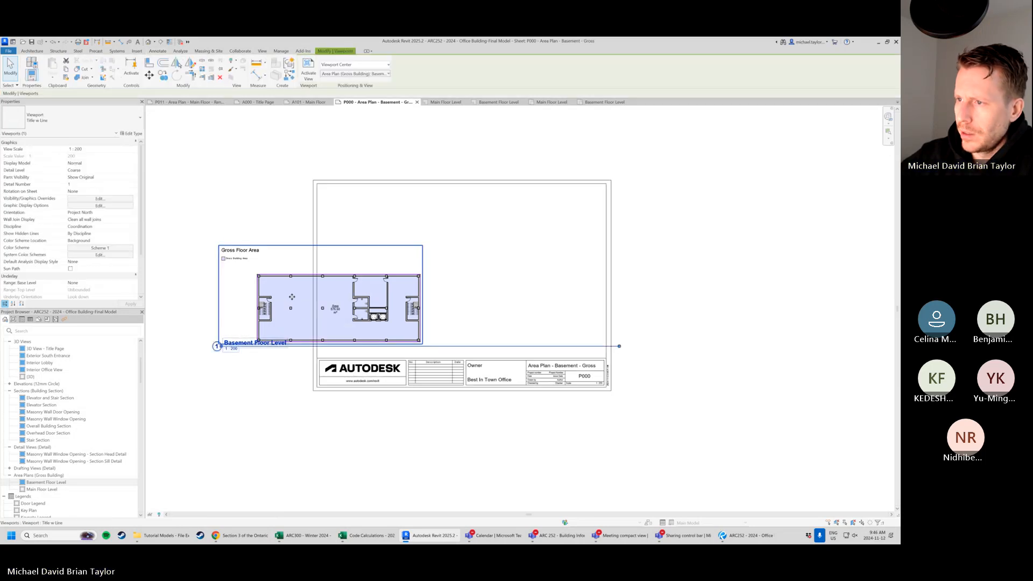
drag(285, 312, 432, 282)
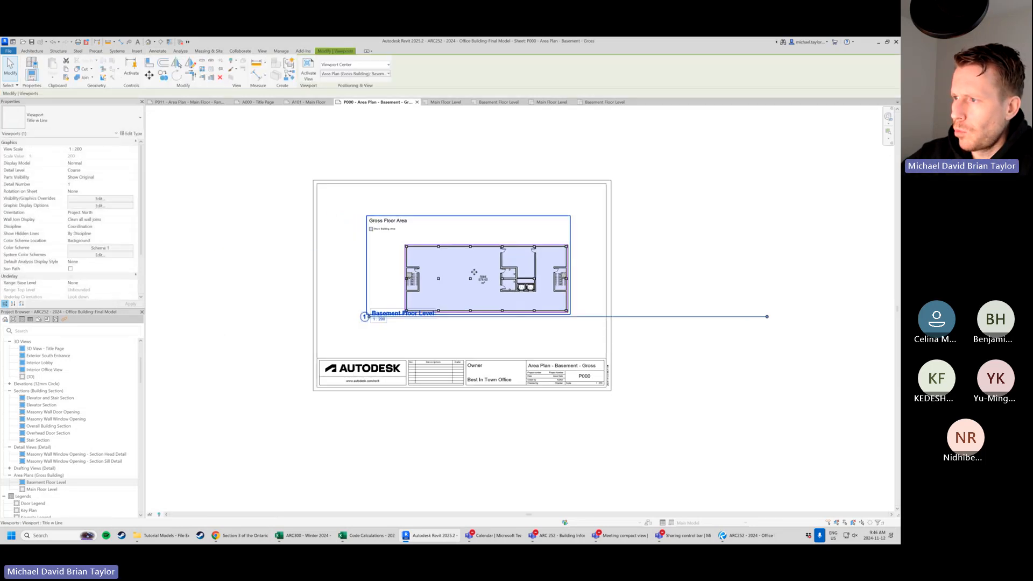
click(482, 417)
scroll(482, 415, up, 1)
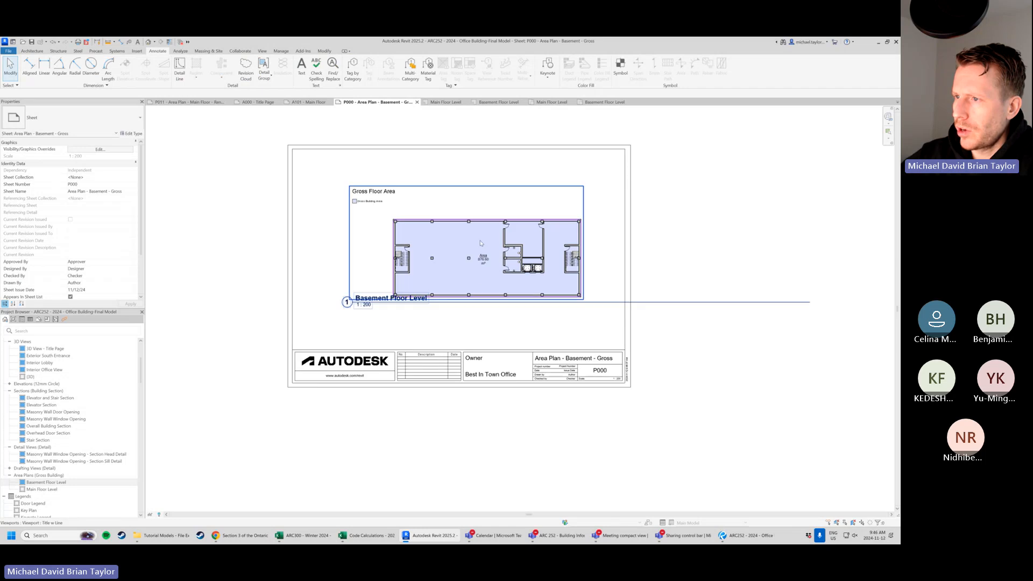
drag(480, 242, 483, 239)
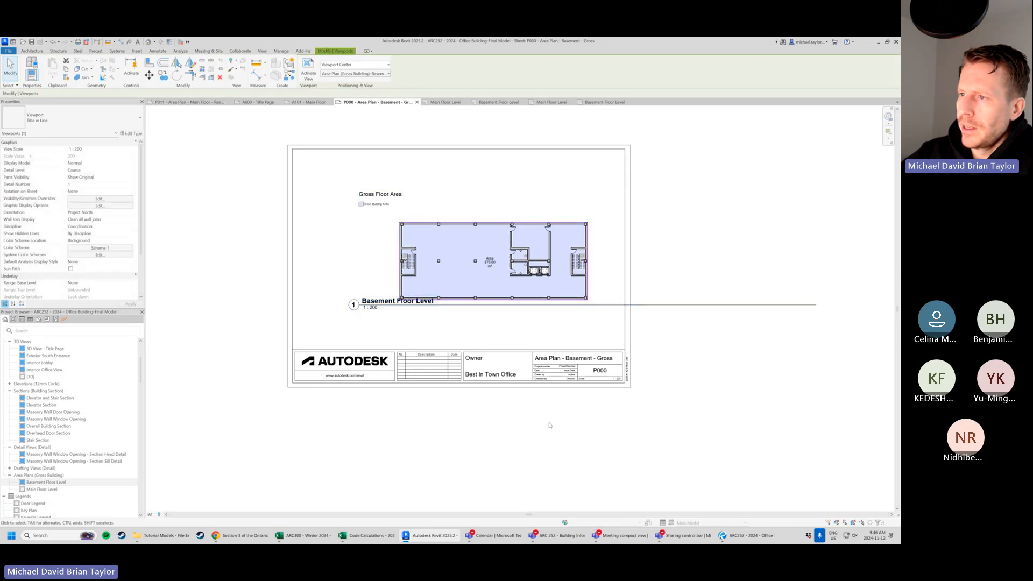
click(549, 425)
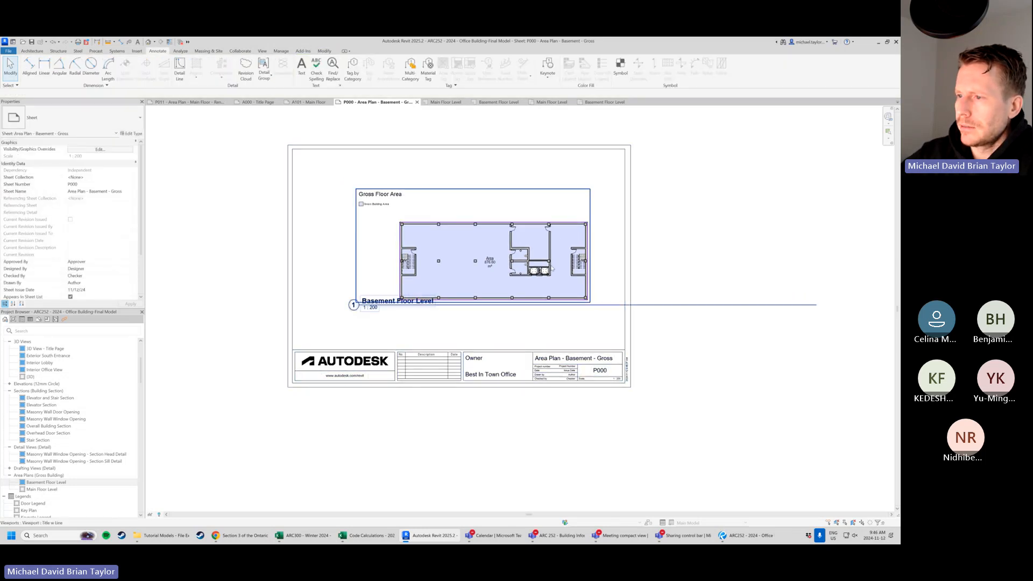
Move the Basement Floor Level view title down and left, clear of the plan.
scroll(549, 264, up, 1)
scroll(447, 359, down, 1)
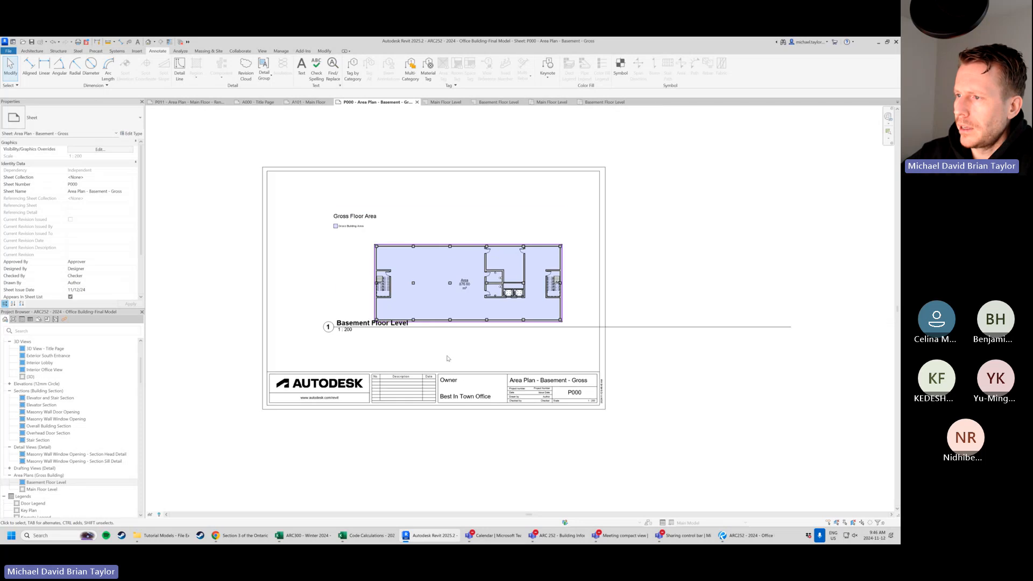
click(440, 332)
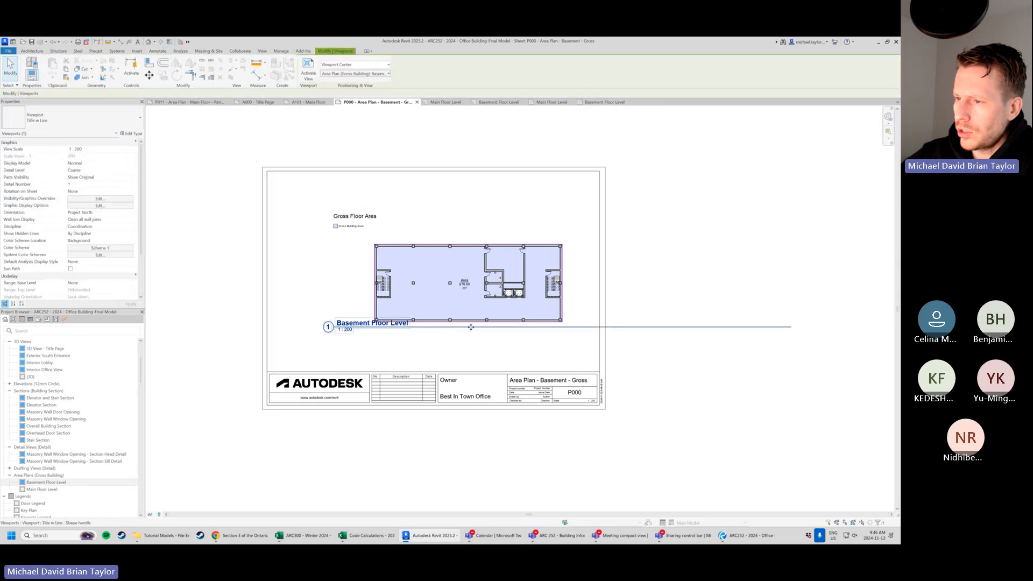
mouse_move(440, 331)
mouse_down()
mouse_move(397, 355)
mouse_move(445, 343)
mouse_up()
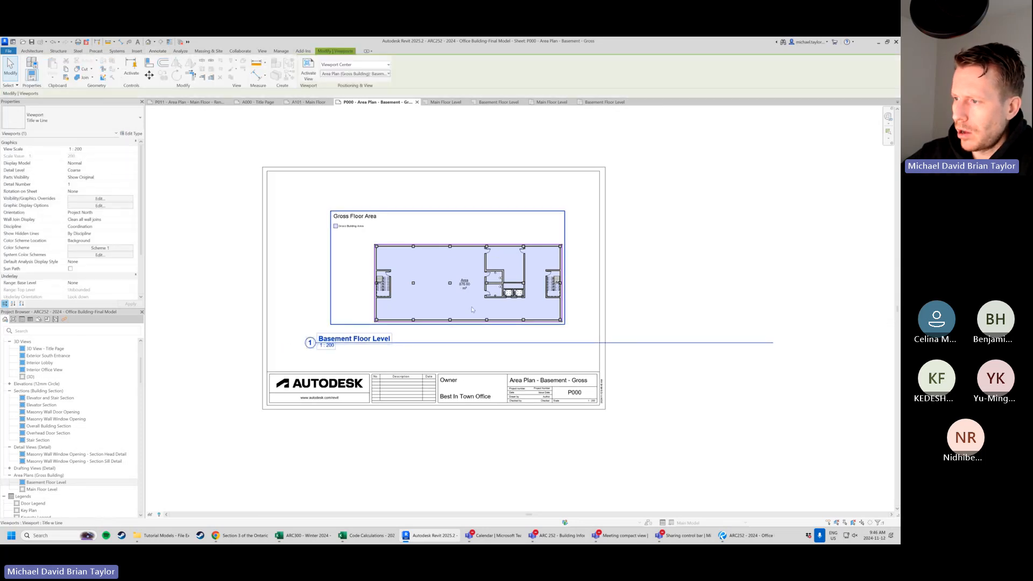
click(743, 320)
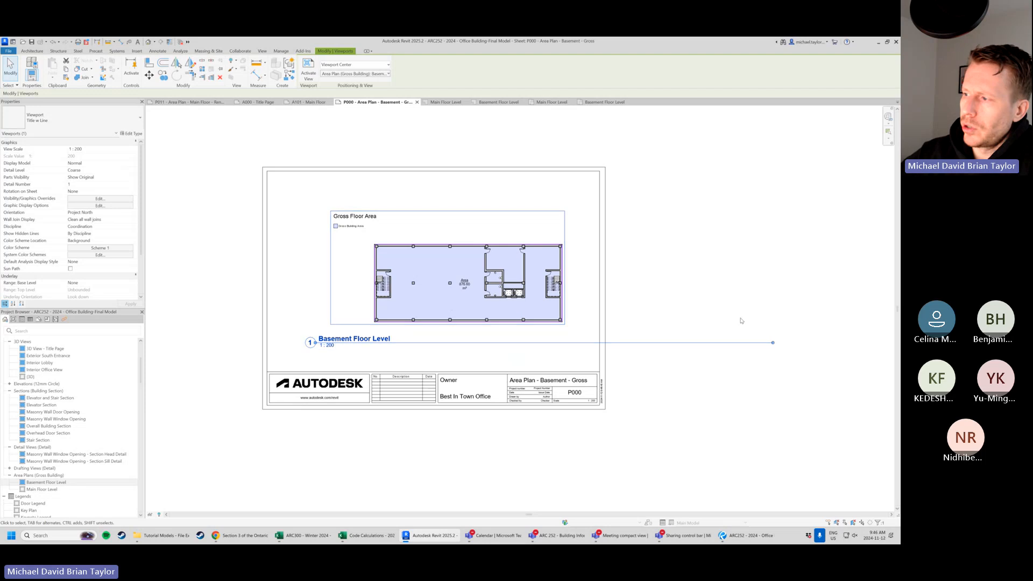
Change the viewport type to No Title and shift the viewport slightly down and left on the sheet.
click(521, 308)
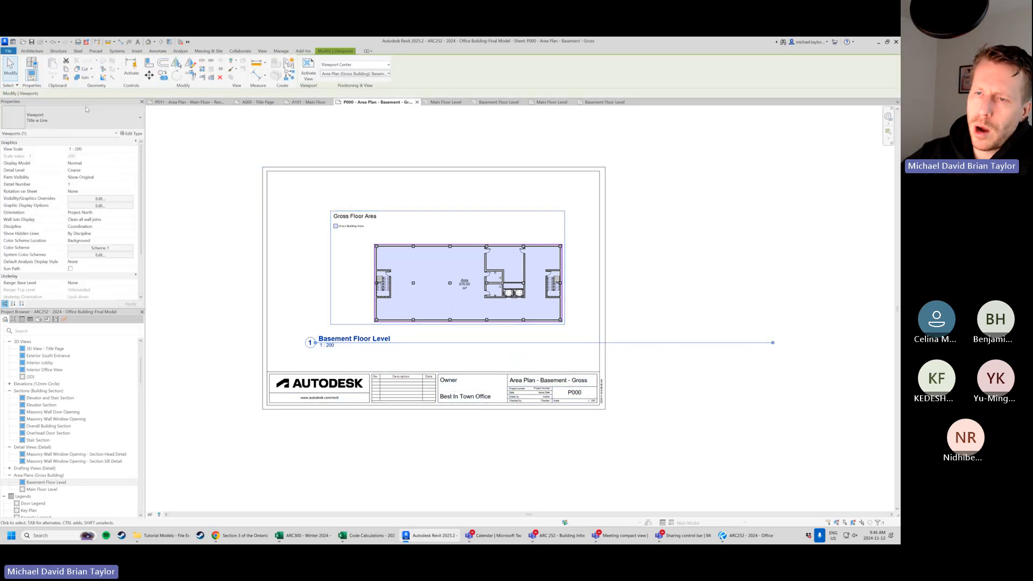
click(89, 122)
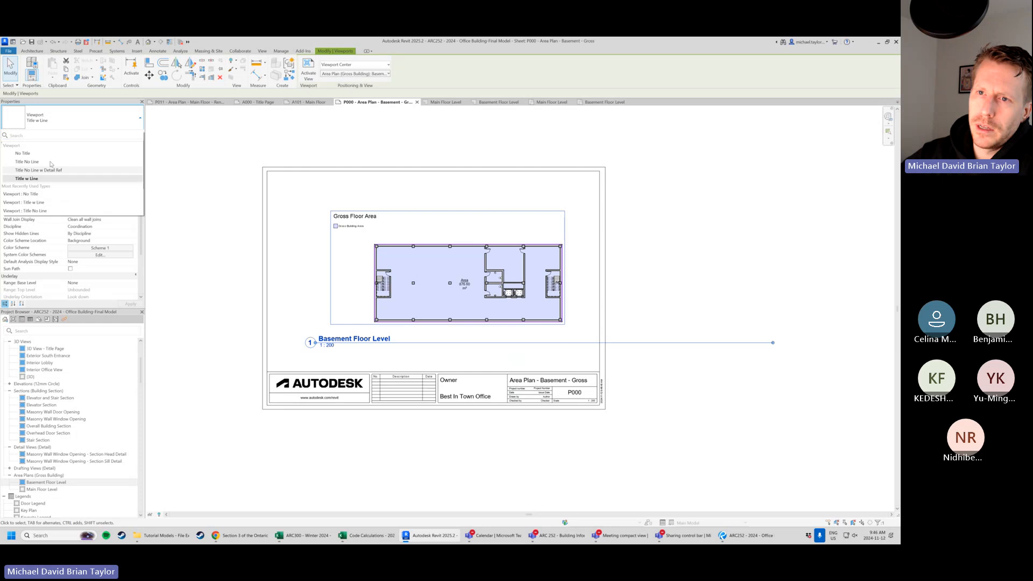
click(43, 158)
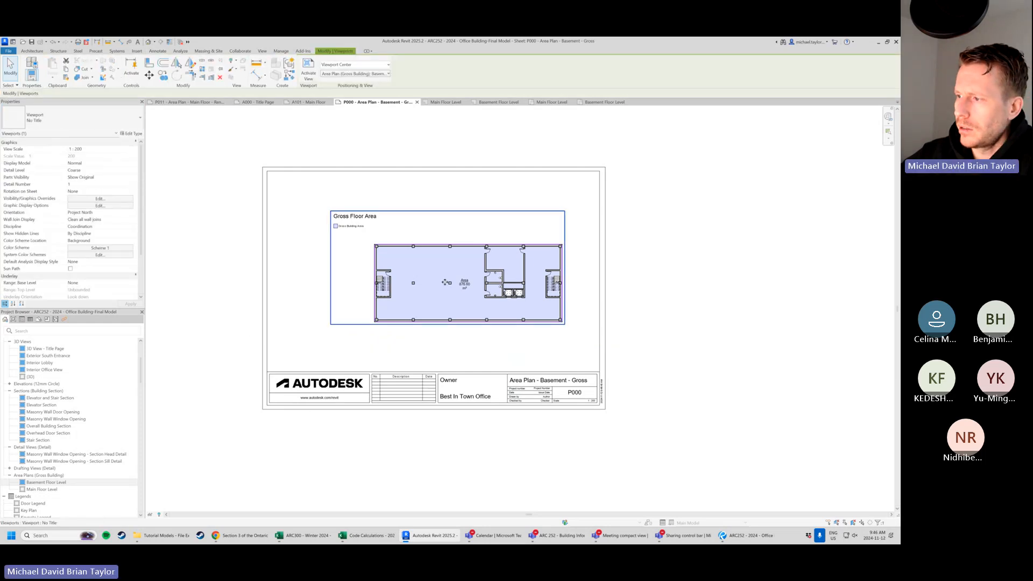
mouse_move(445, 283)
mouse_down()
mouse_move(453, 304)
mouse_move(435, 289)
mouse_up()
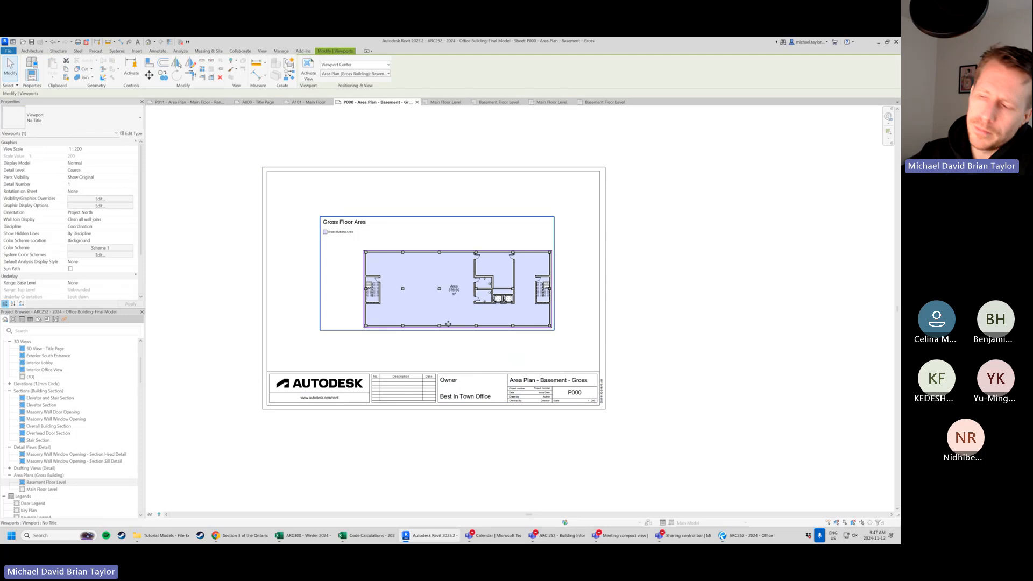
Examine the legend, area tag, and area boundary along the exterior walls of the placed basement plan.
scroll(445, 322, up, 3)
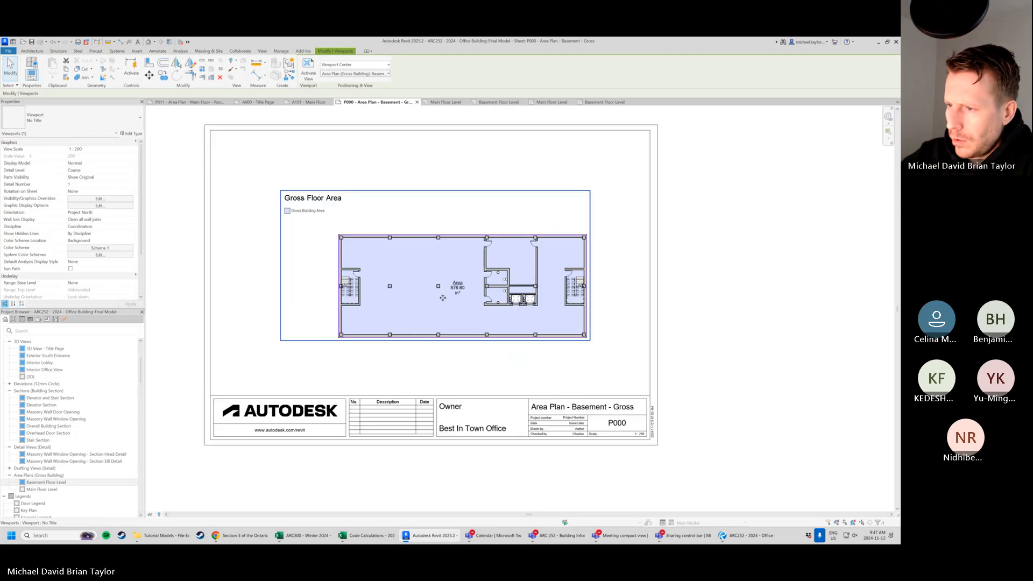
scroll(442, 321, up, 1)
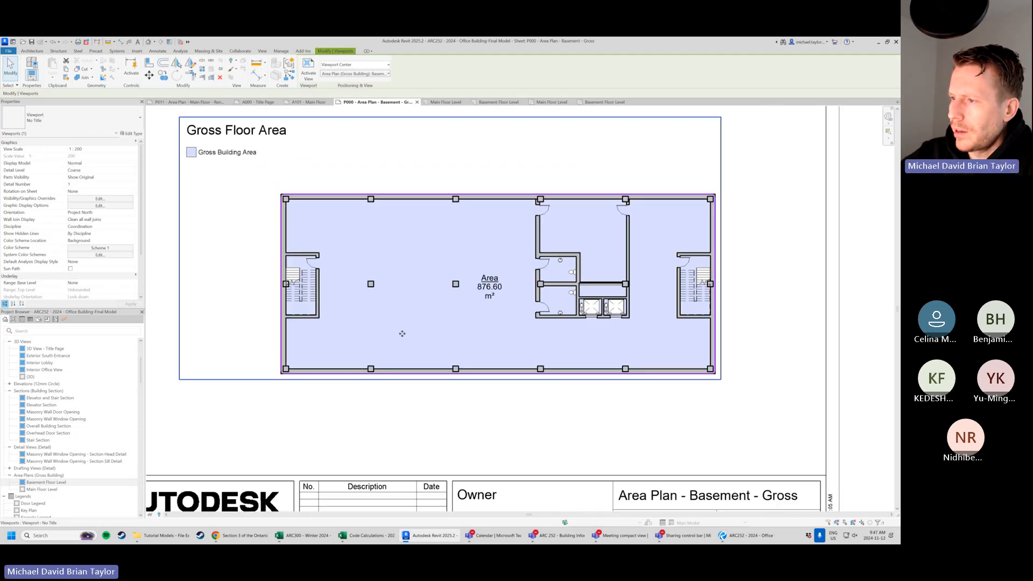
scroll(404, 330, up, 1)
middle_drag(536, 264, 532, 285)
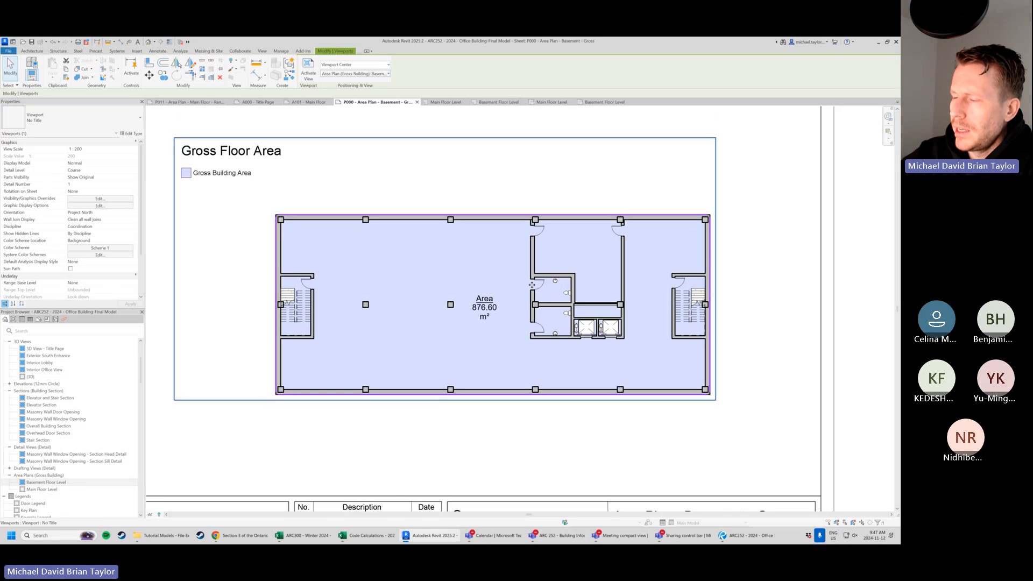
scroll(339, 235, up, 1)
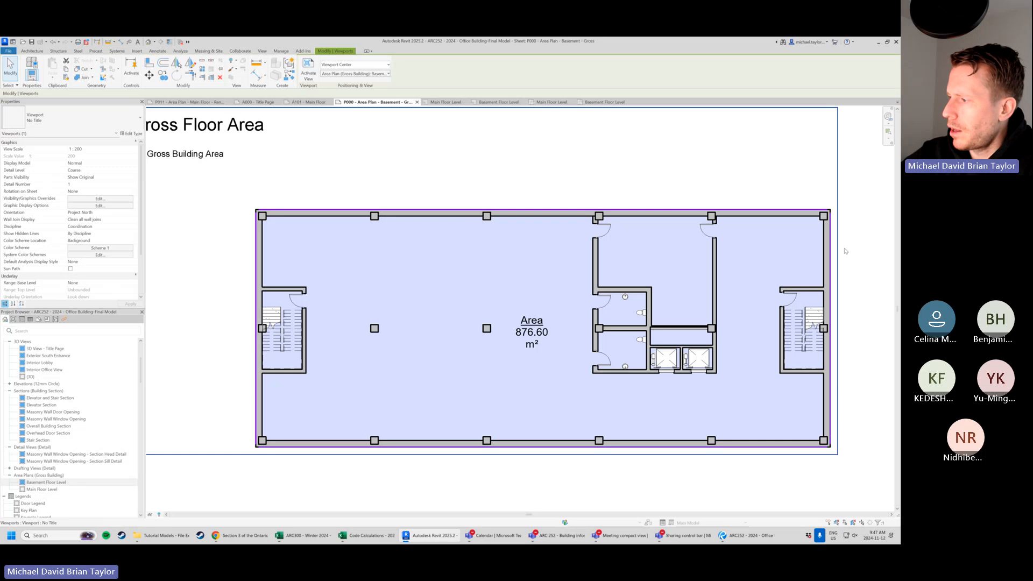
scroll(176, 410, up, 1)
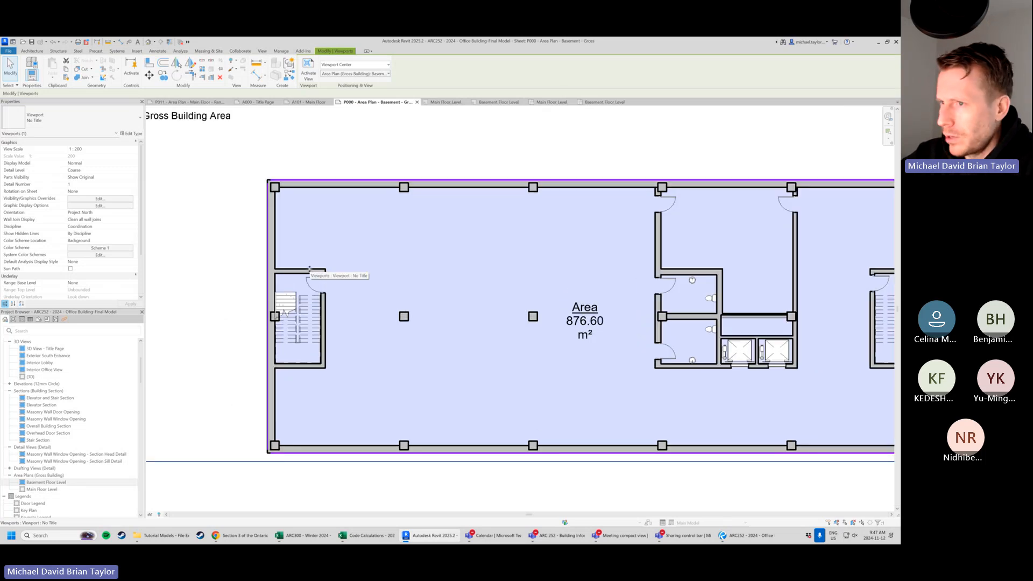
scroll(273, 179, up, 2)
scroll(273, 178, up, 2)
scroll(354, 281, up, 1)
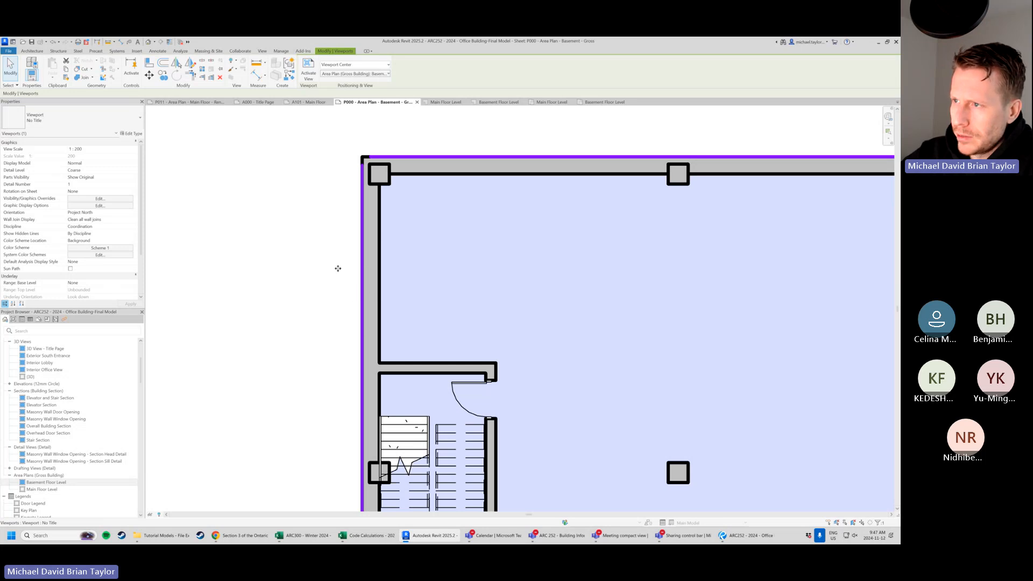
scroll(338, 269, down, 2)
scroll(294, 214, down, 1)
scroll(440, 269, down, 1)
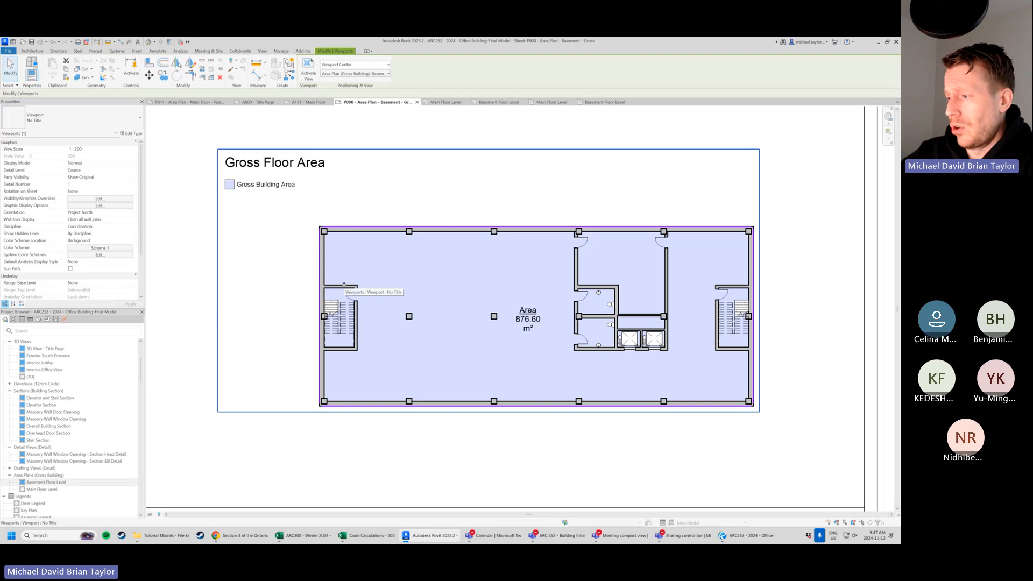
scroll(507, 283, up, 1)
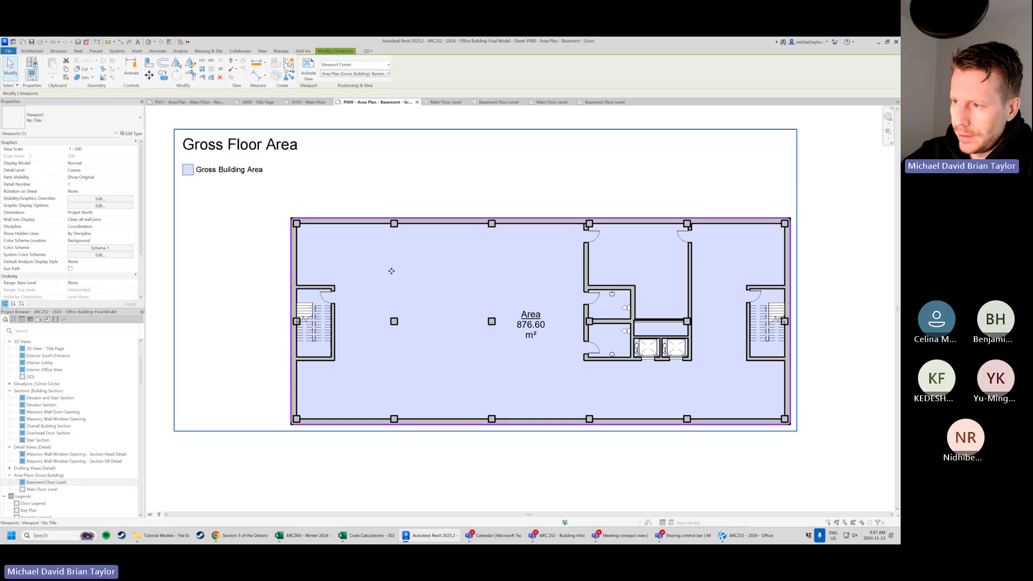
Activate the basement area plan view on the sheet and open its Visibility/Graphic Overrides, keeping the plan in sight.
scroll(372, 212, down, 1)
middle_drag(221, 282, 239, 285)
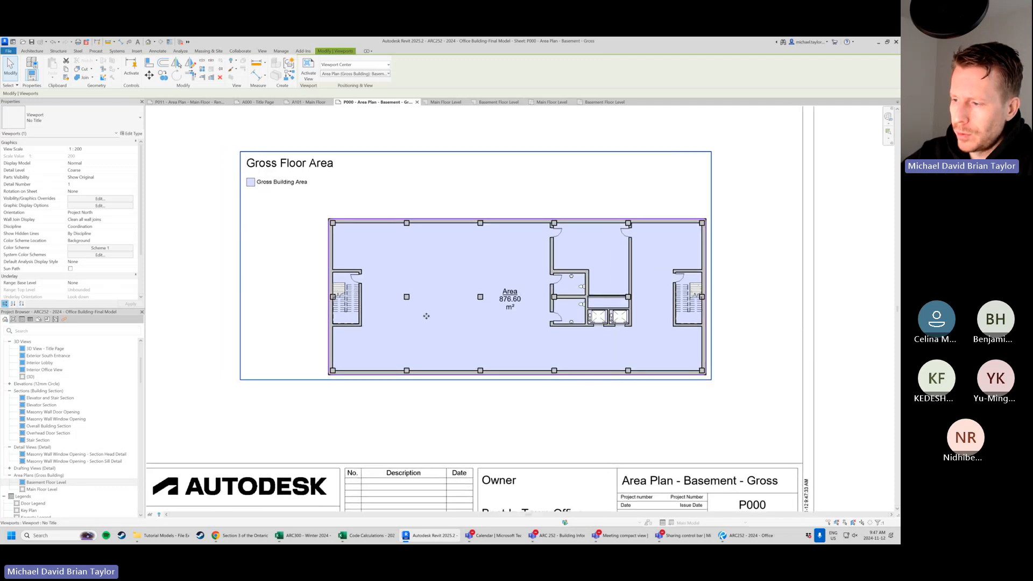
scroll(425, 316, down, 1)
right_click(448, 204)
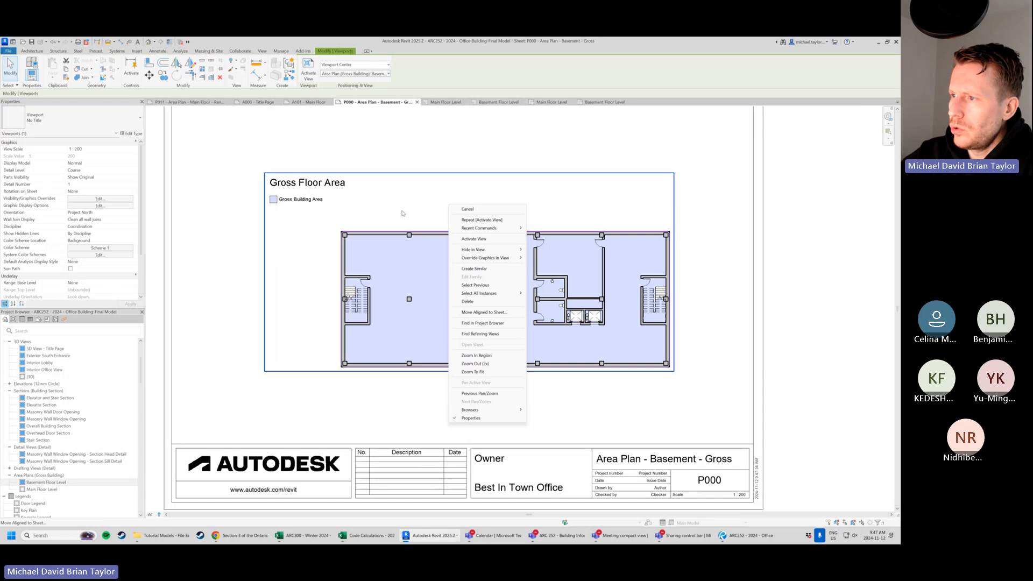
click(474, 238)
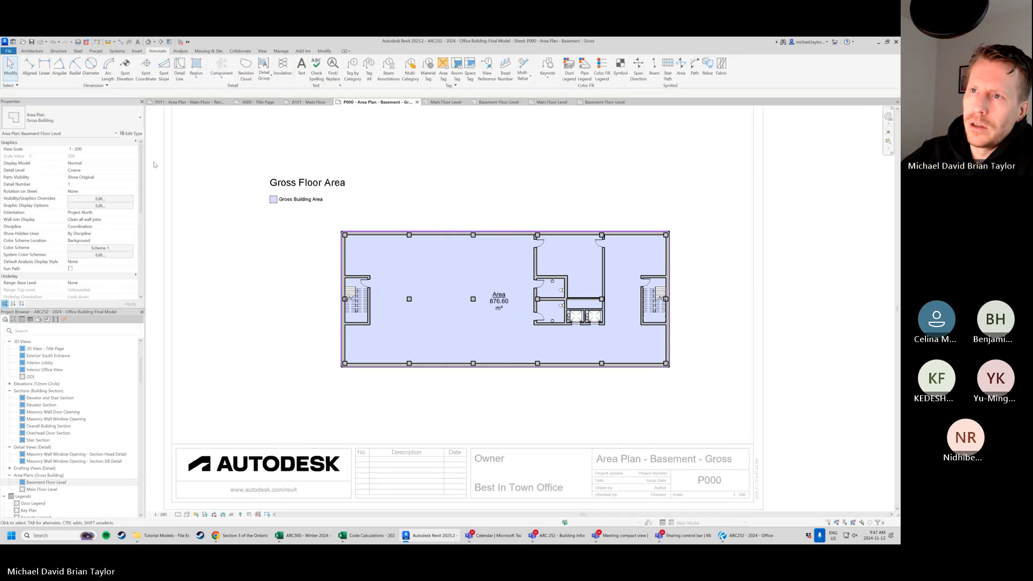
click(267, 50)
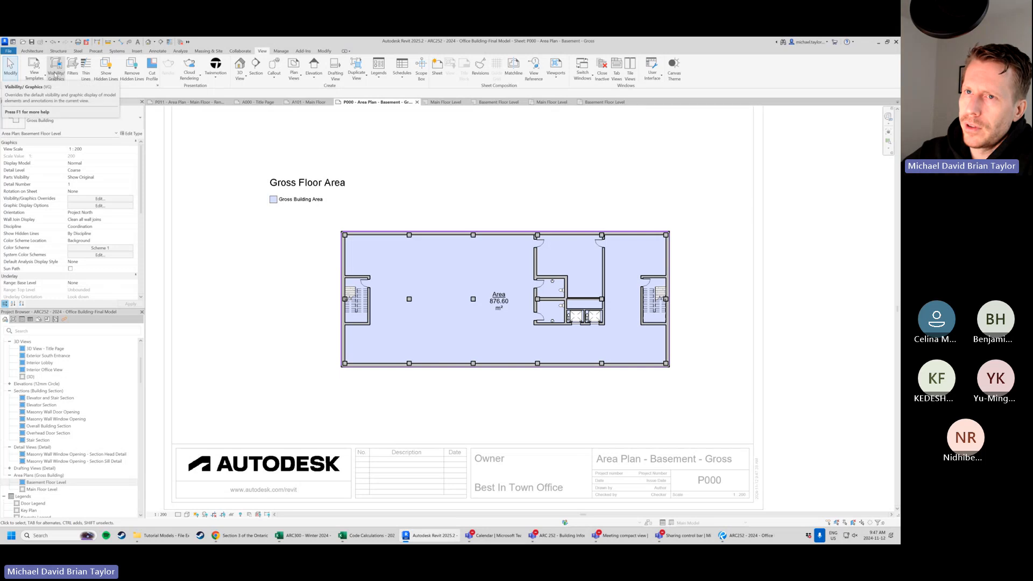
click(56, 73)
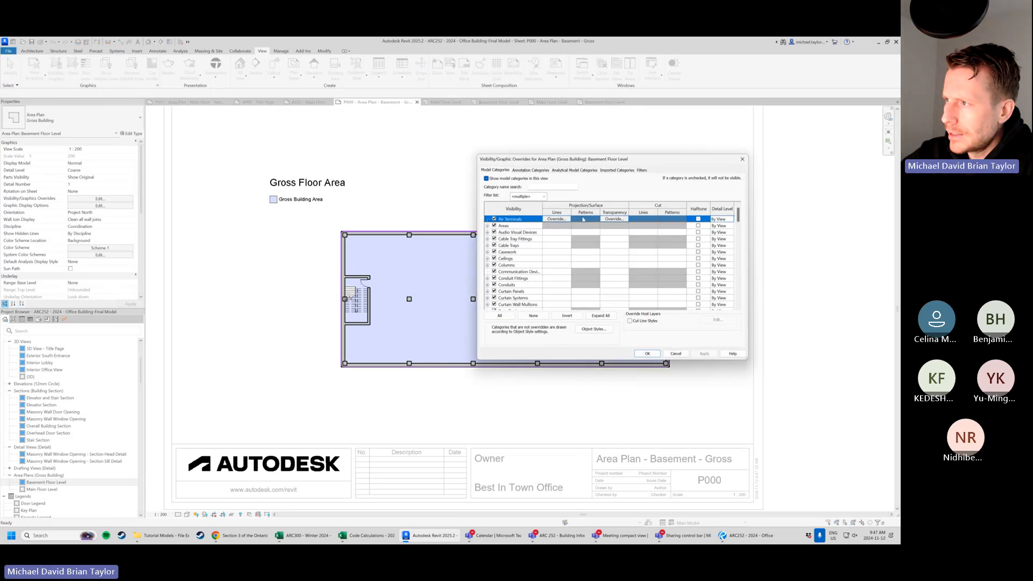
drag(604, 164, 727, 172)
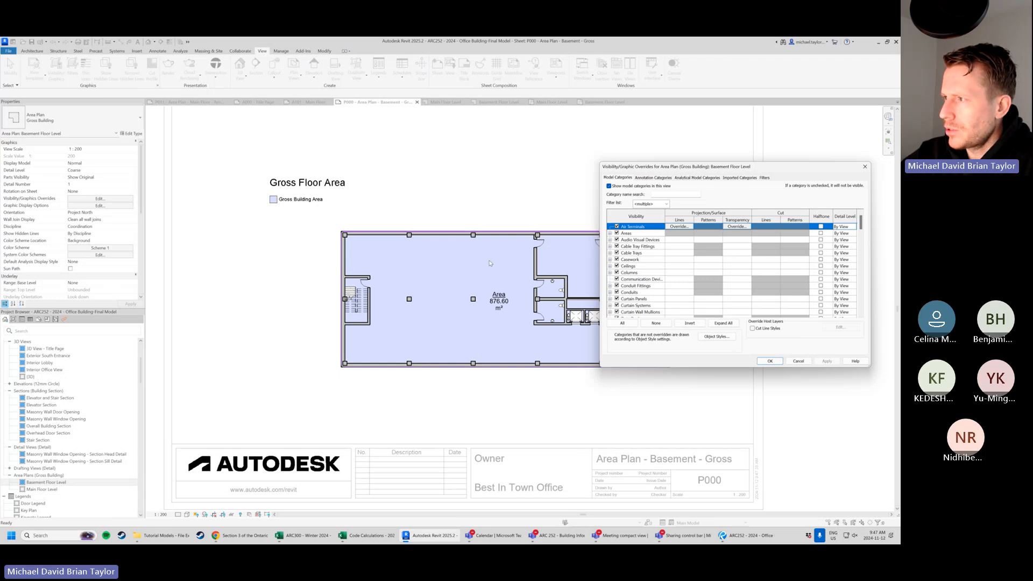
Look through the annotation categories and the model categories, including the Areas subcategories, for the area boundary line.
click(663, 178)
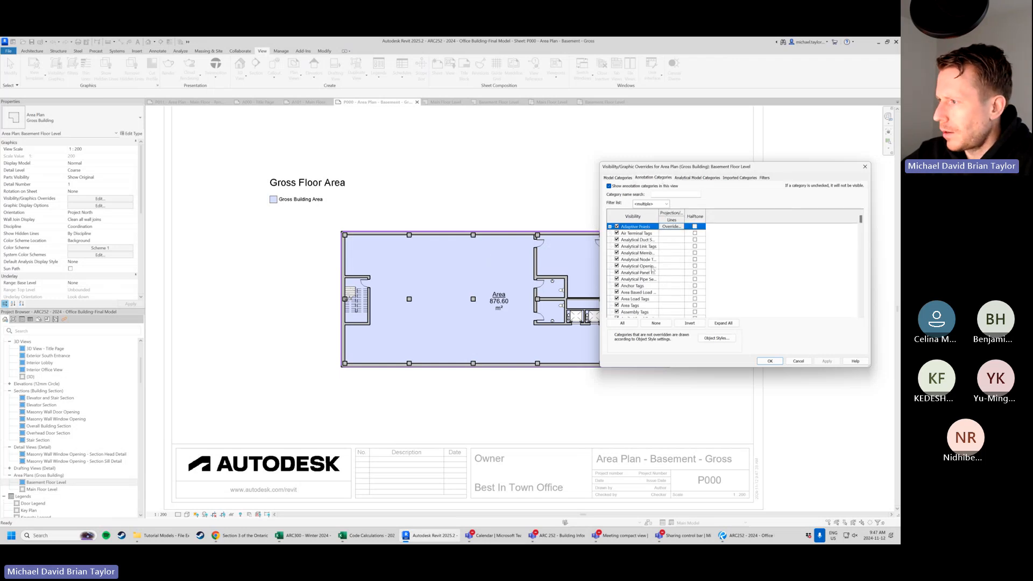
scroll(660, 277, down, 1)
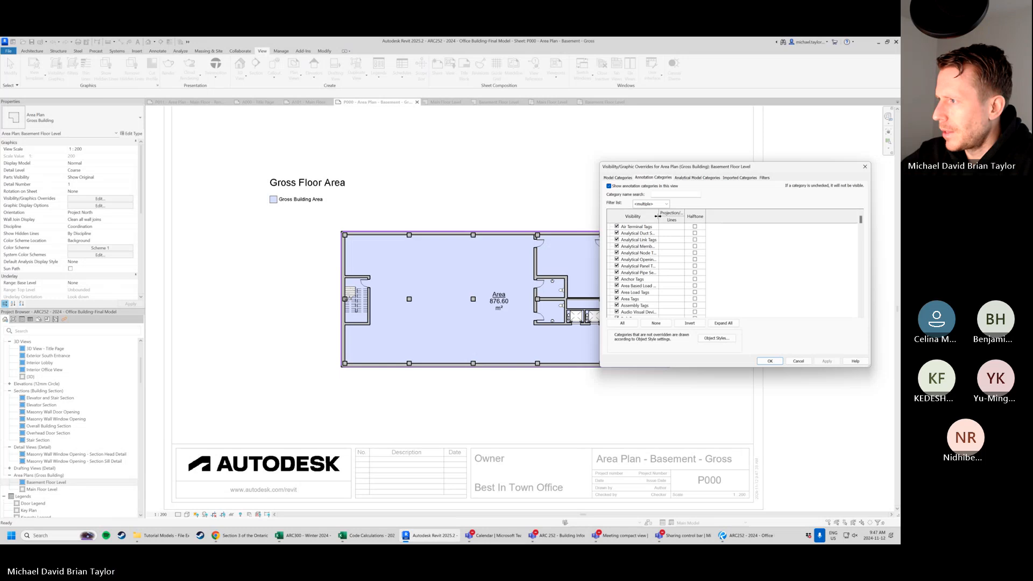
drag(659, 217, 698, 217)
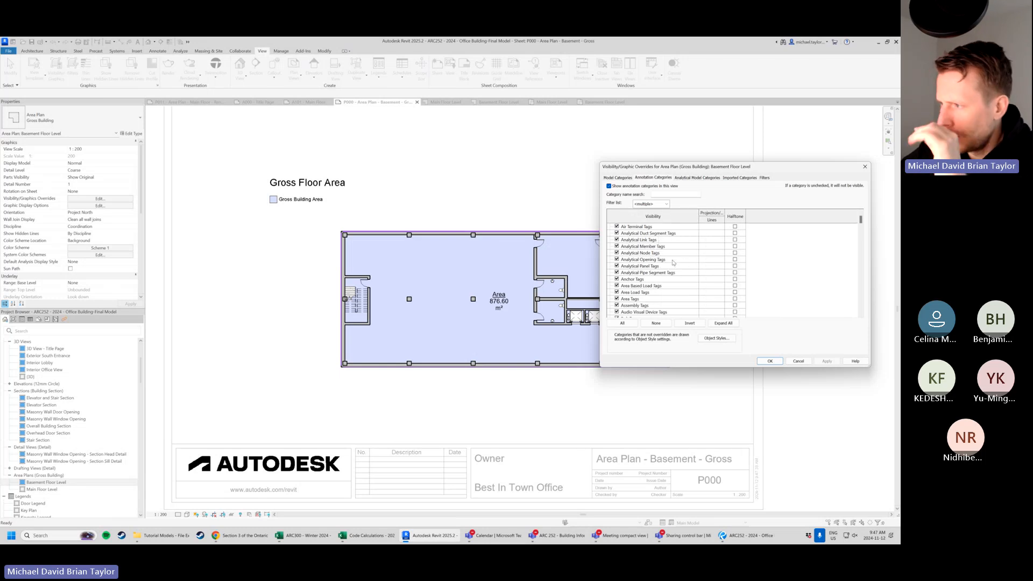
click(623, 178)
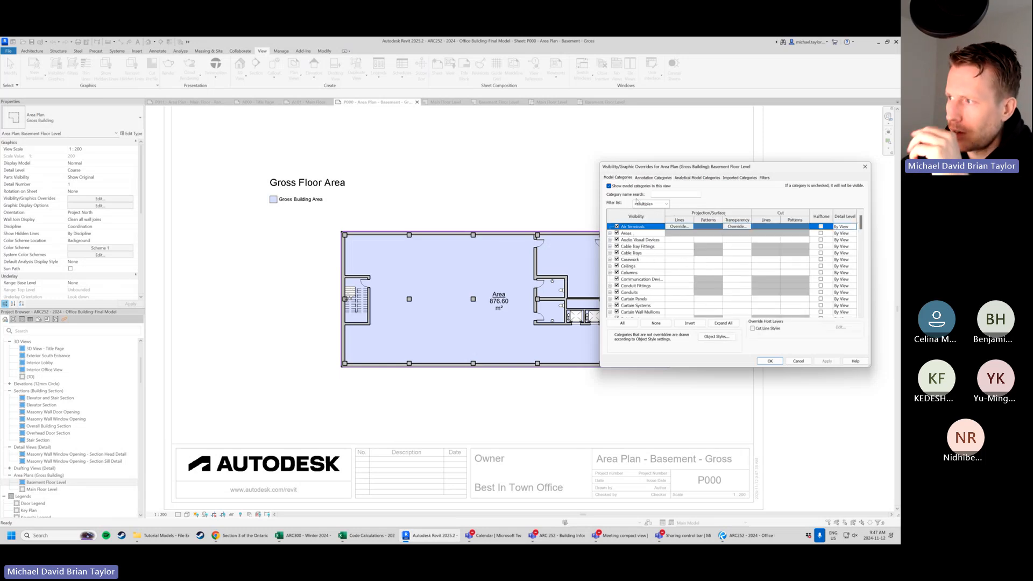
click(610, 233)
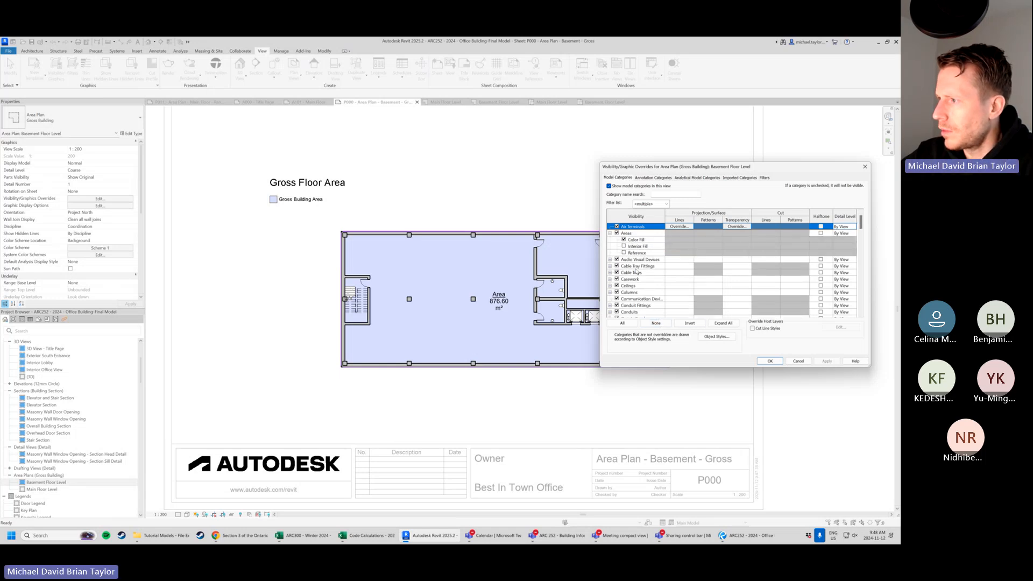
click(610, 234)
scroll(852, 240, down, 5)
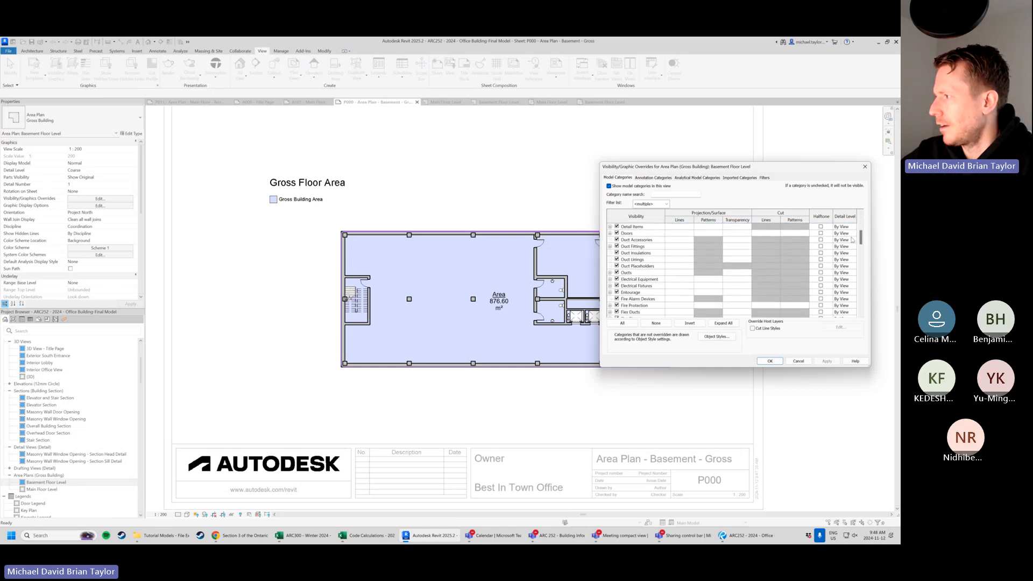
drag(861, 240, 868, 311)
Recheck the annotation and model category lists for the area boundary, and cancel the visibility overrides.
click(652, 178)
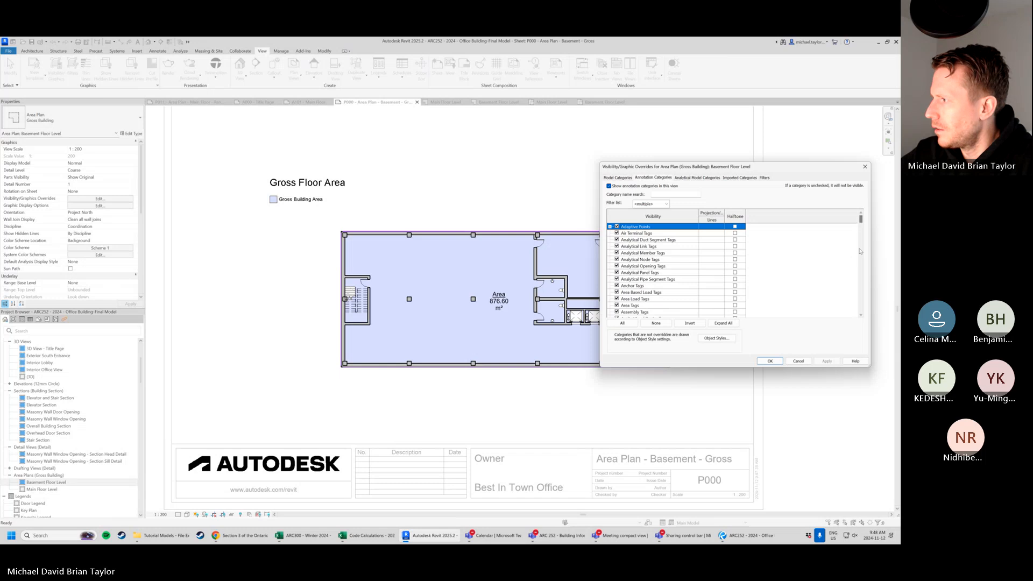
mouse_move(861, 217)
mouse_down()
mouse_move(875, 309)
mouse_move(862, 209)
mouse_up()
click(617, 178)
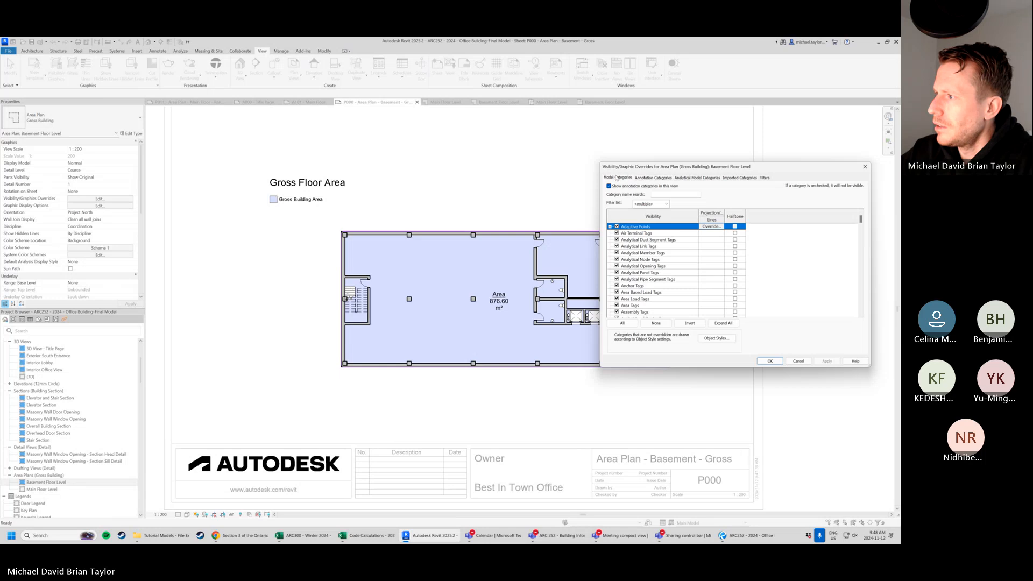
drag(861, 308, 858, 217)
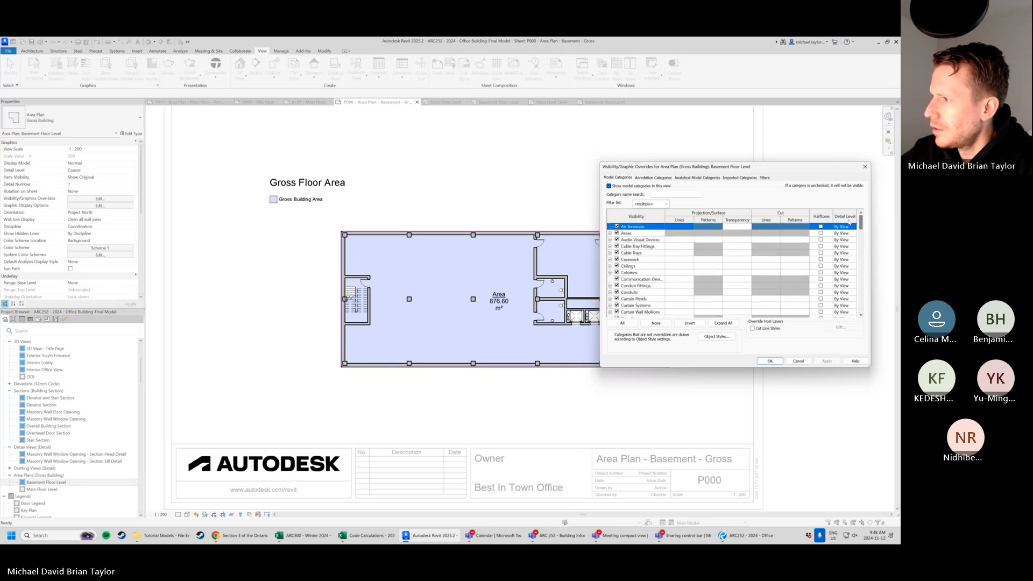
click(610, 233)
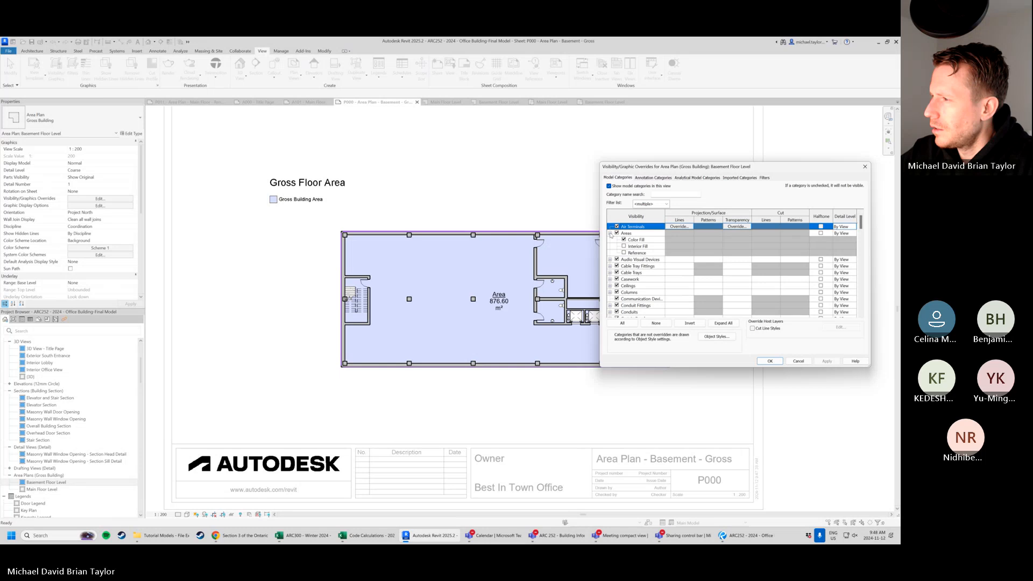
scroll(616, 291, down, 5)
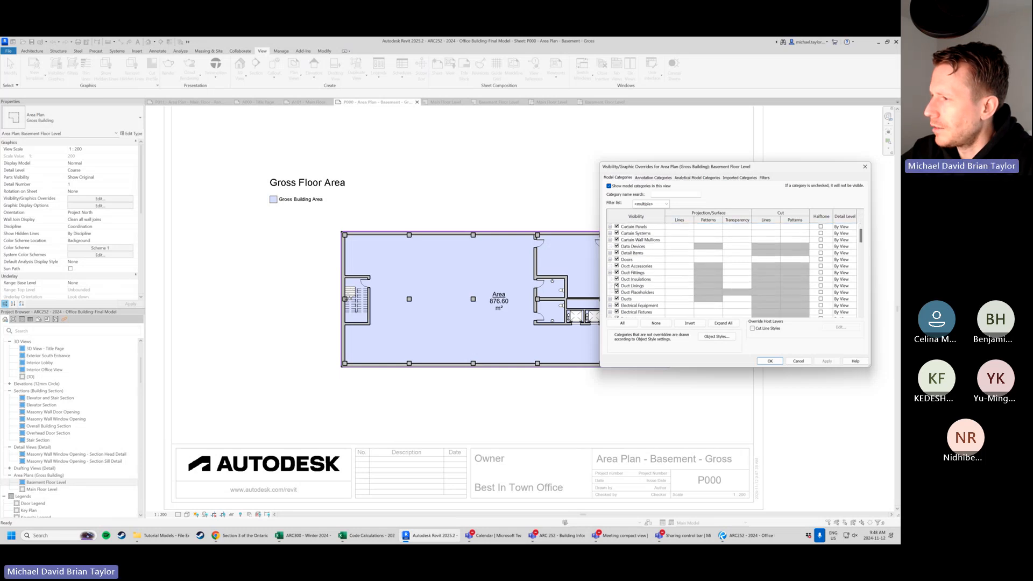
scroll(616, 285, down, 5)
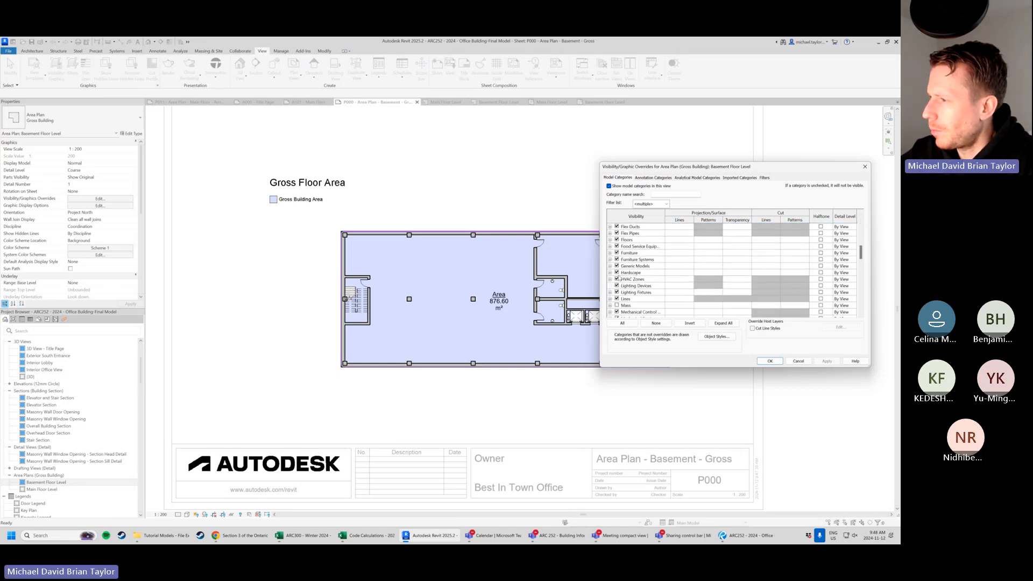
click(799, 361)
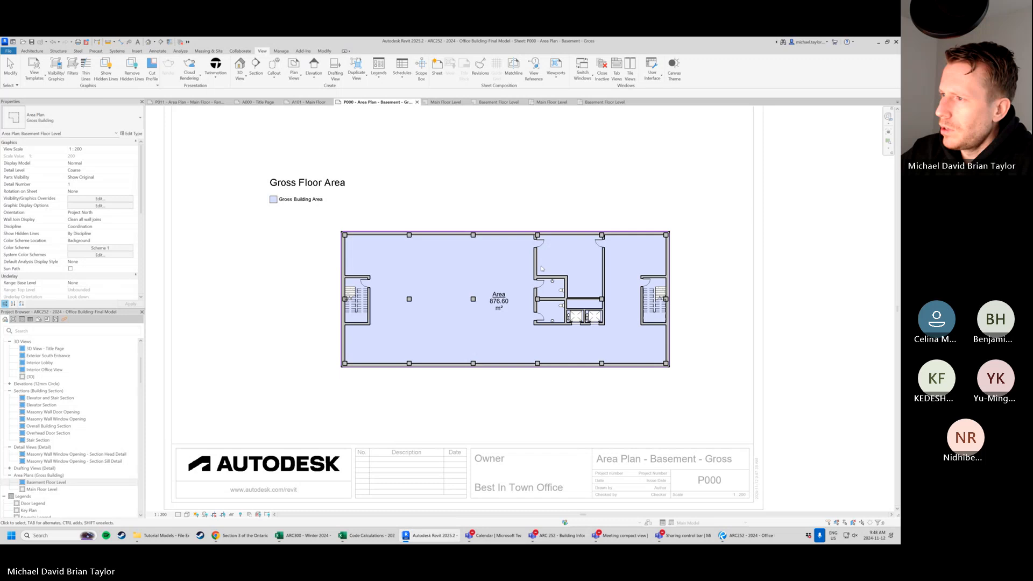
Check the area boundary line along the plan's upper exterior wall and reopen the view's Visibility/Graphic Overrides.
click(468, 234)
click(256, 183)
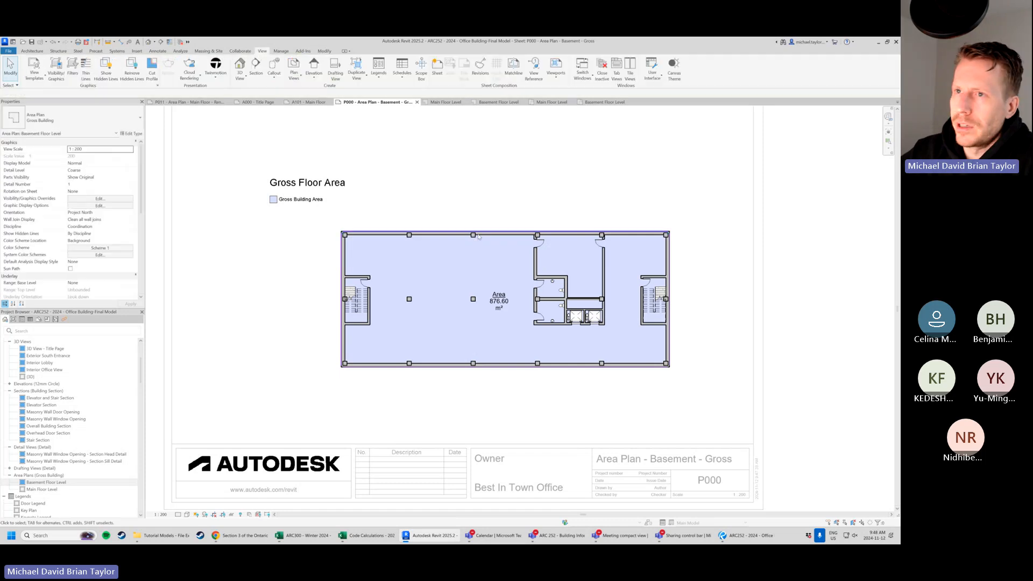
key(v)
key(g)
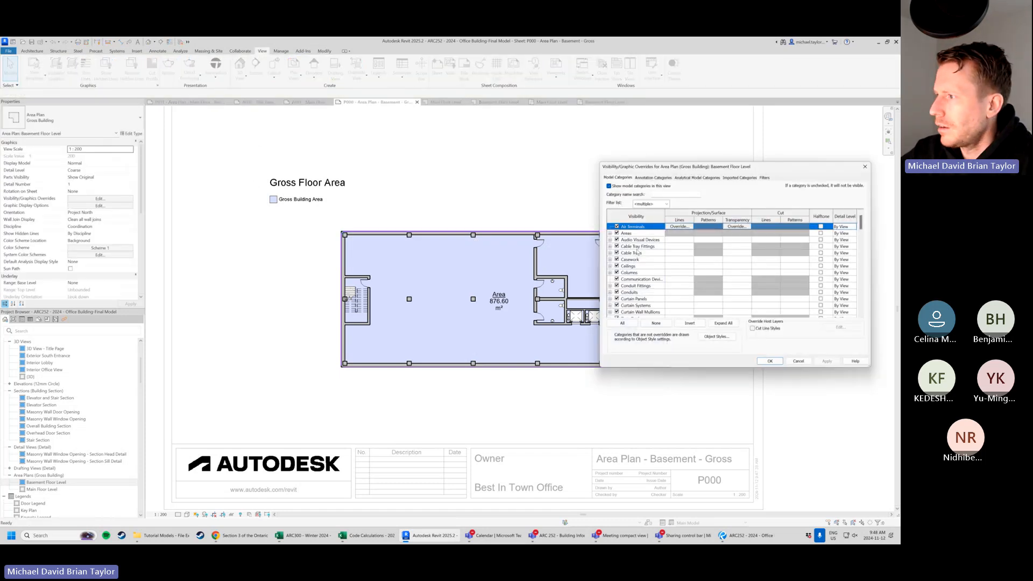
Widen the category name column and search the annotation categories for the area boundary line.
click(649, 178)
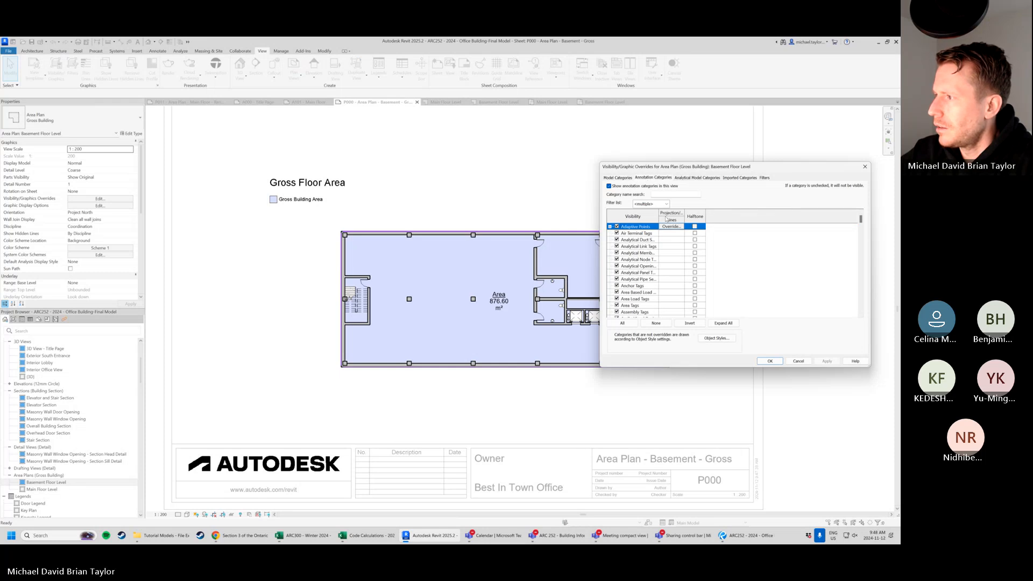
drag(659, 215, 698, 216)
scroll(641, 275, down, 2)
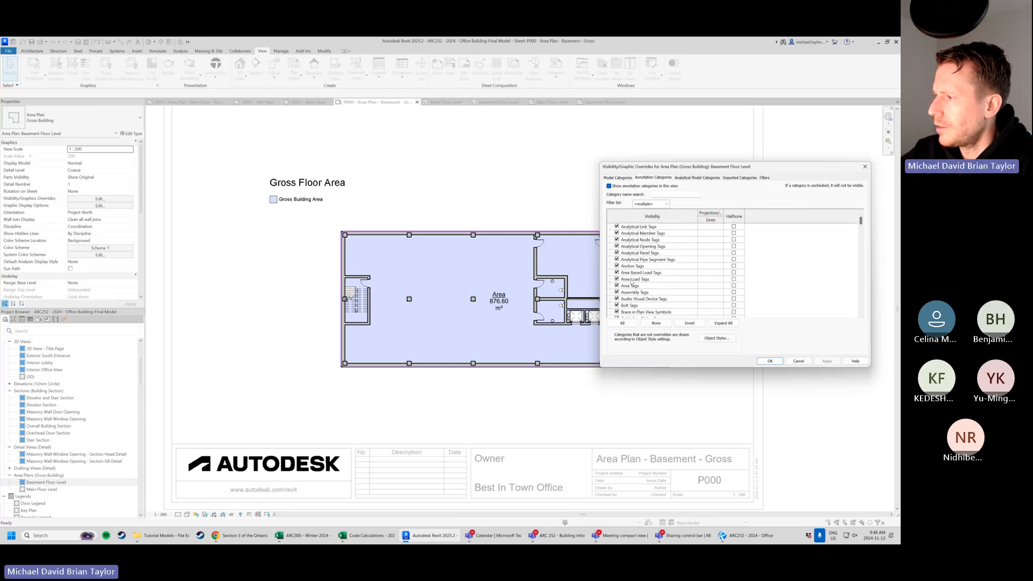
scroll(641, 278, down, 6)
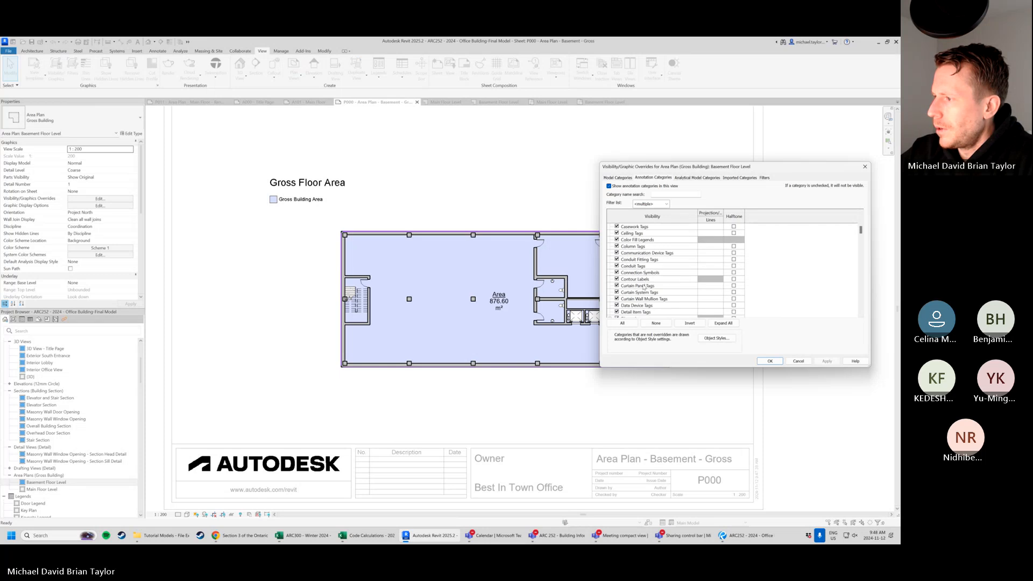
scroll(644, 287, down, 5)
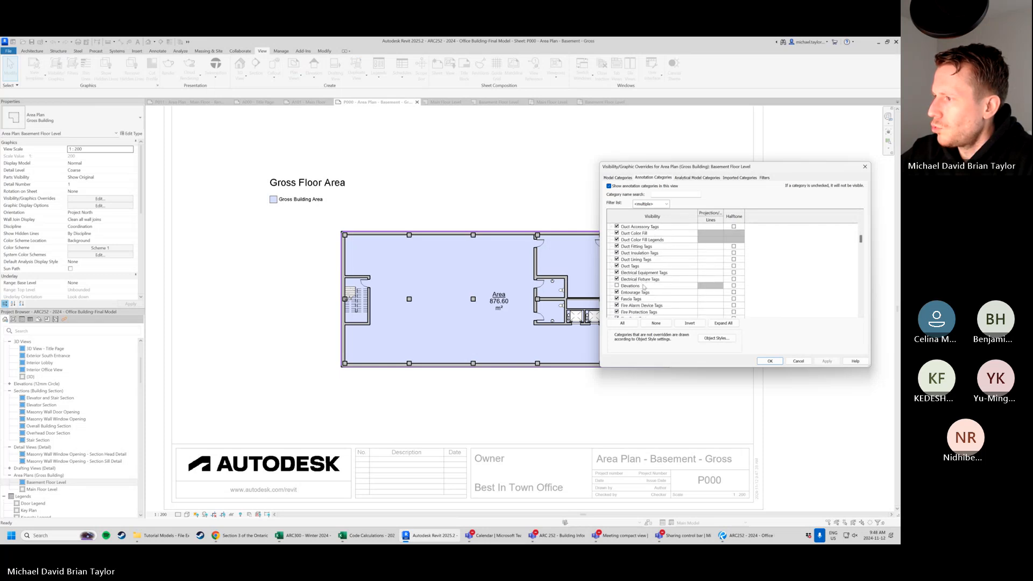
scroll(643, 287, down, 6)
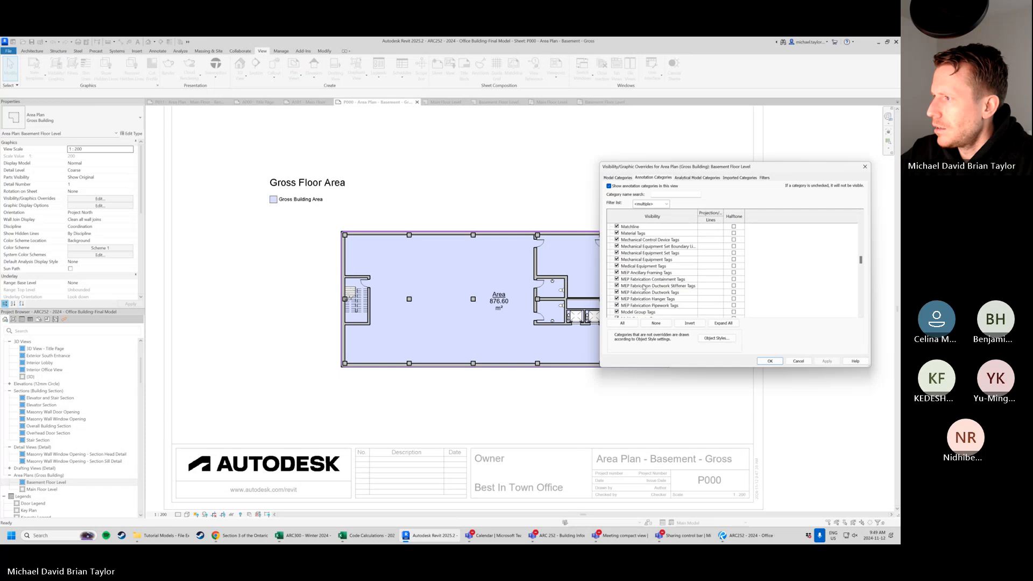
Look through the full model category list, including the Areas subcategories, for the area boundary, and cancel the visibility overrides.
click(618, 178)
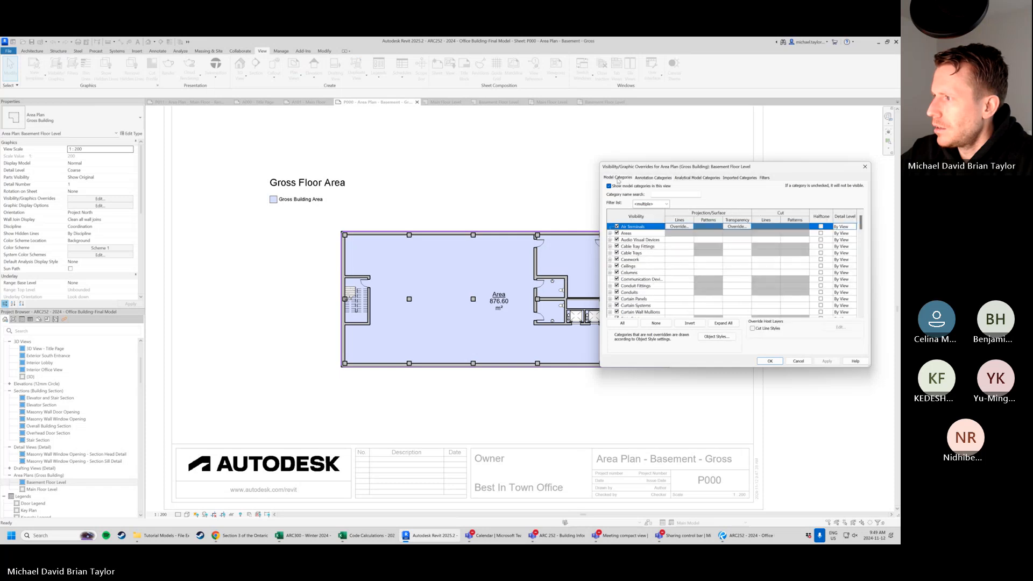
click(610, 233)
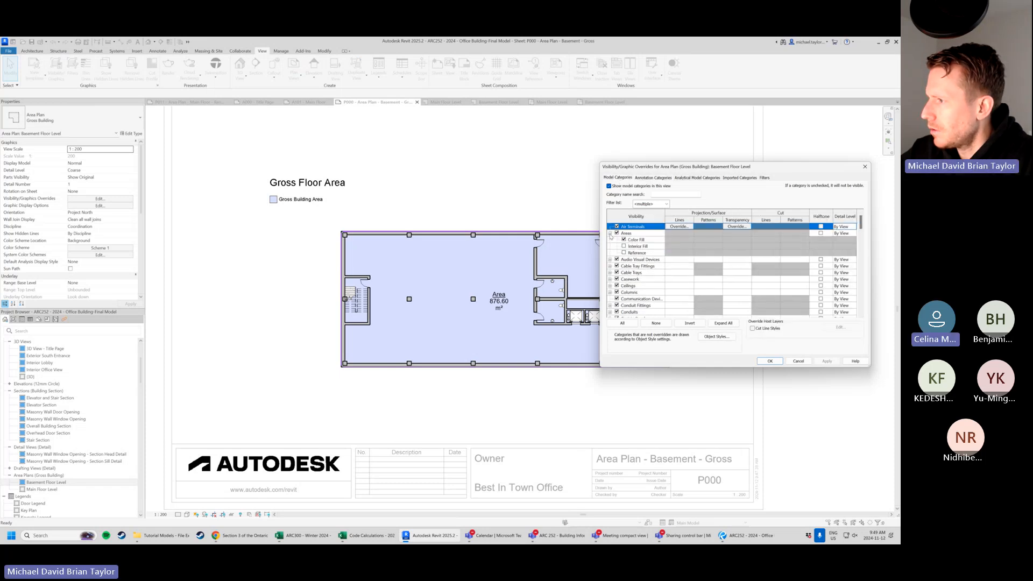
scroll(614, 264, down, 2)
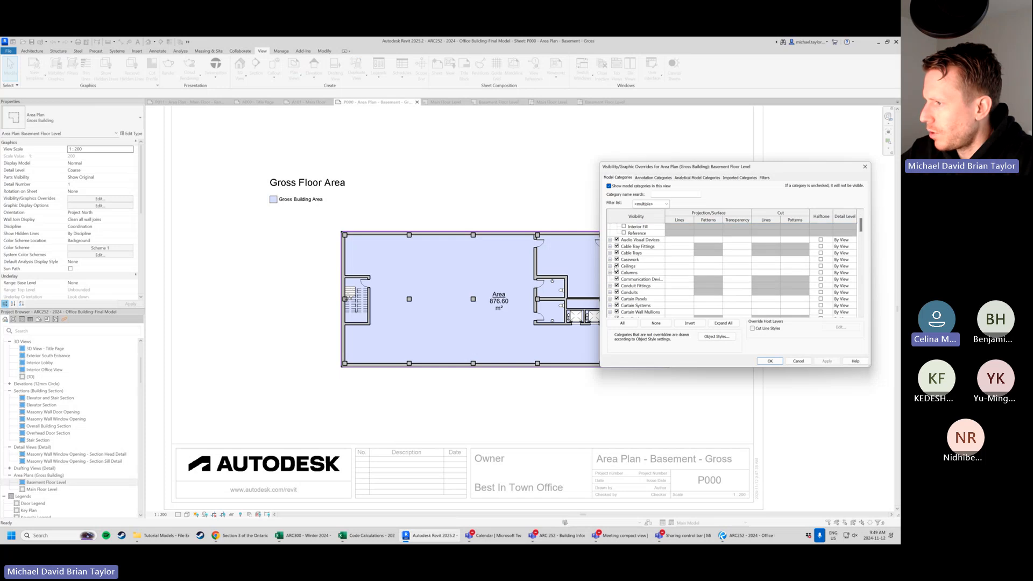
scroll(646, 284, down, 1)
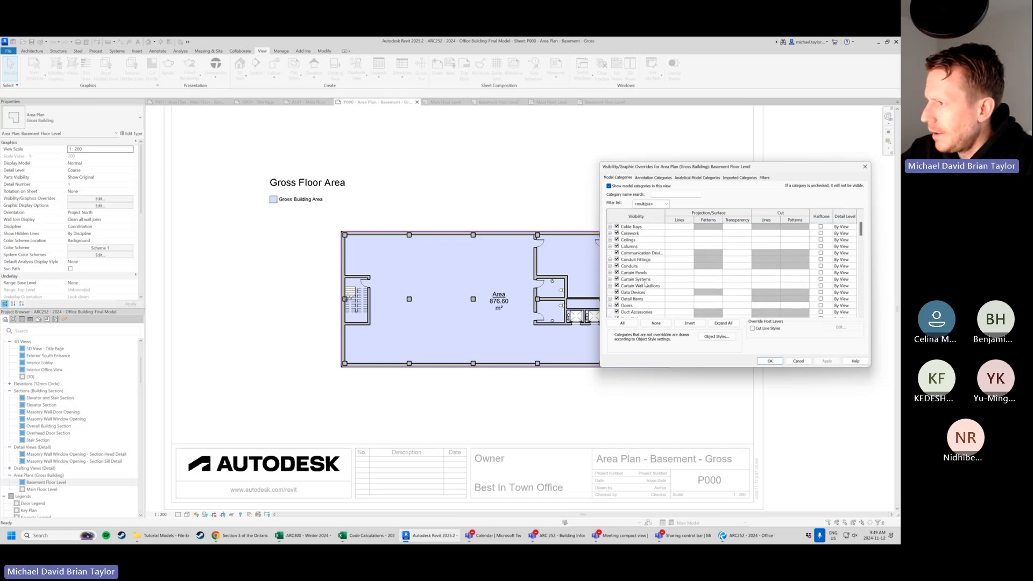
scroll(646, 284, down, 5)
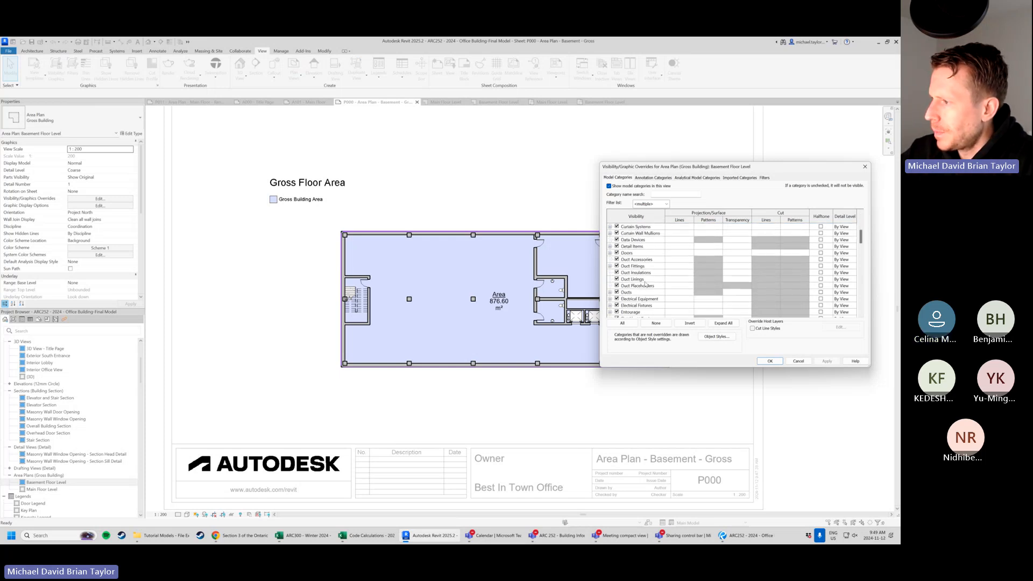
scroll(646, 285, down, 5)
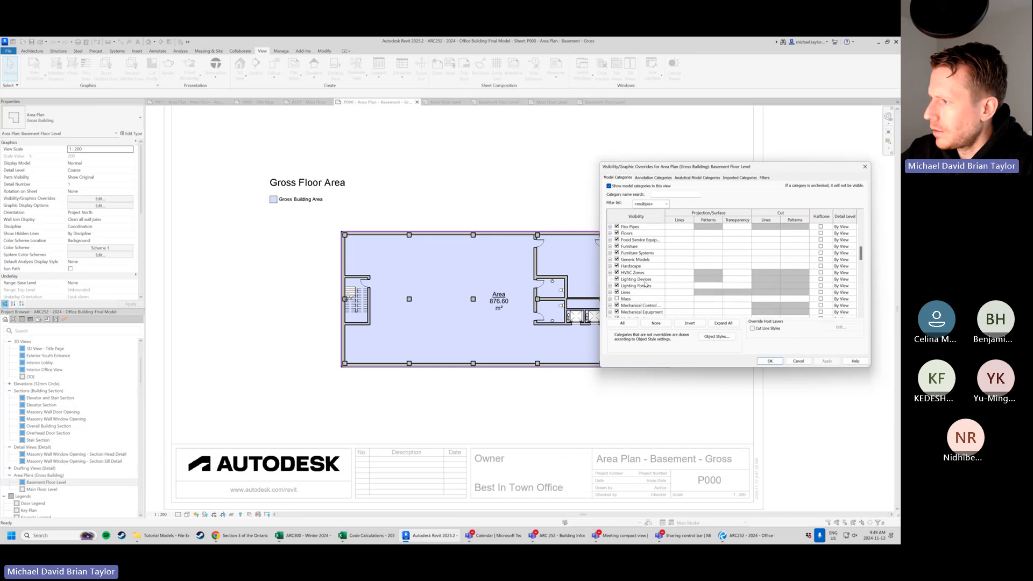
scroll(646, 284, down, 6)
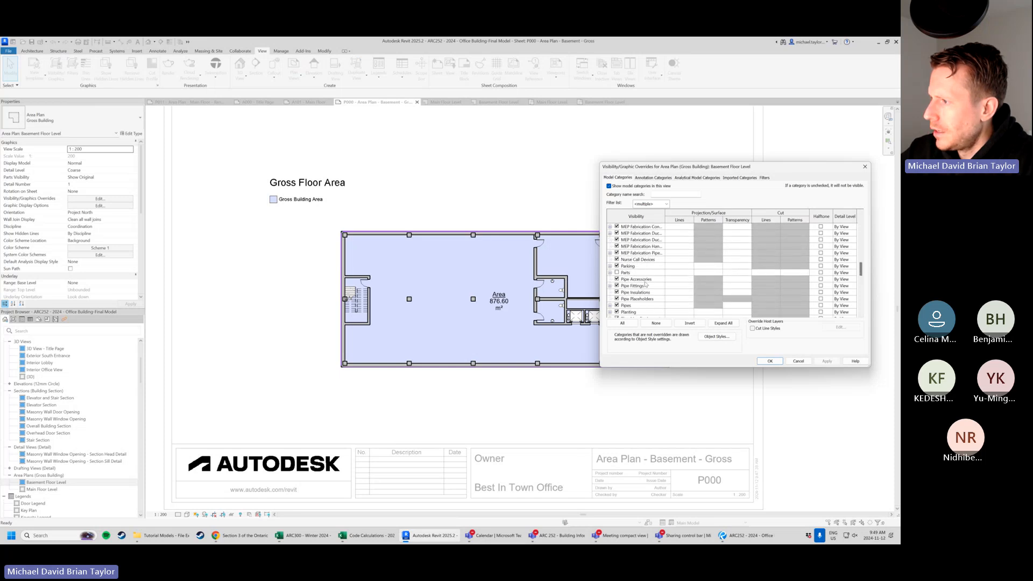
scroll(646, 284, down, 6)
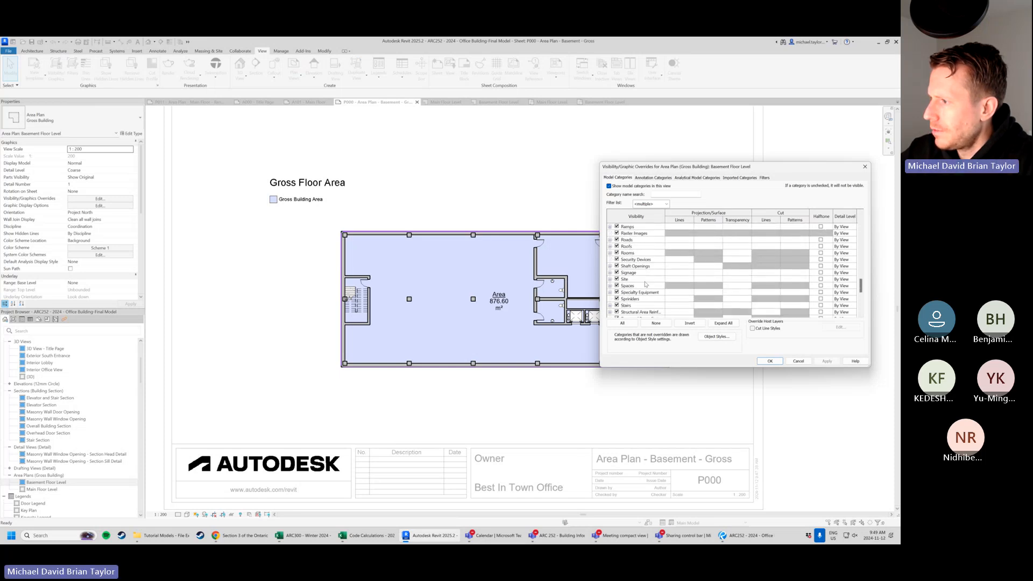
scroll(646, 284, down, 5)
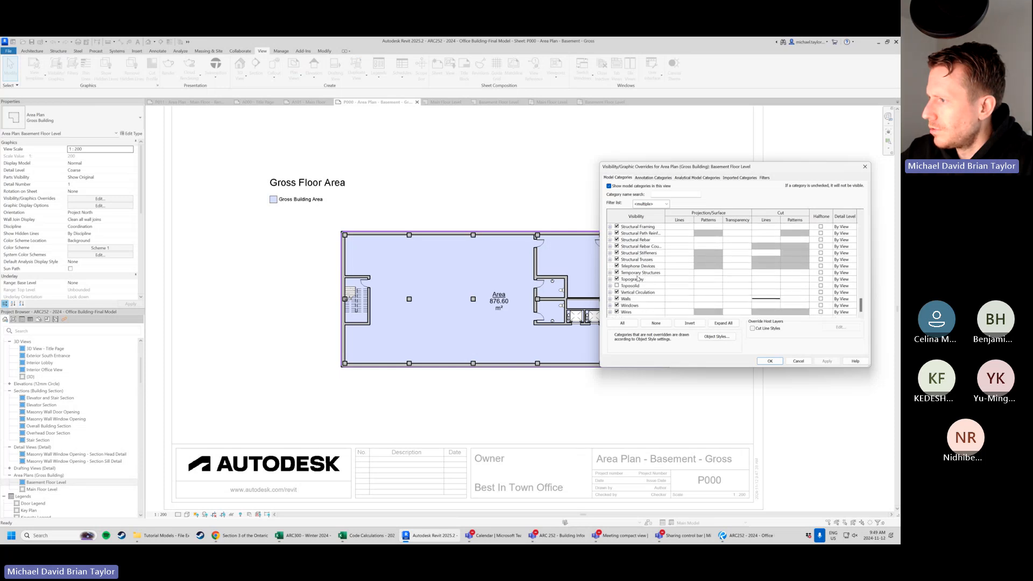
scroll(637, 280, up, 2)
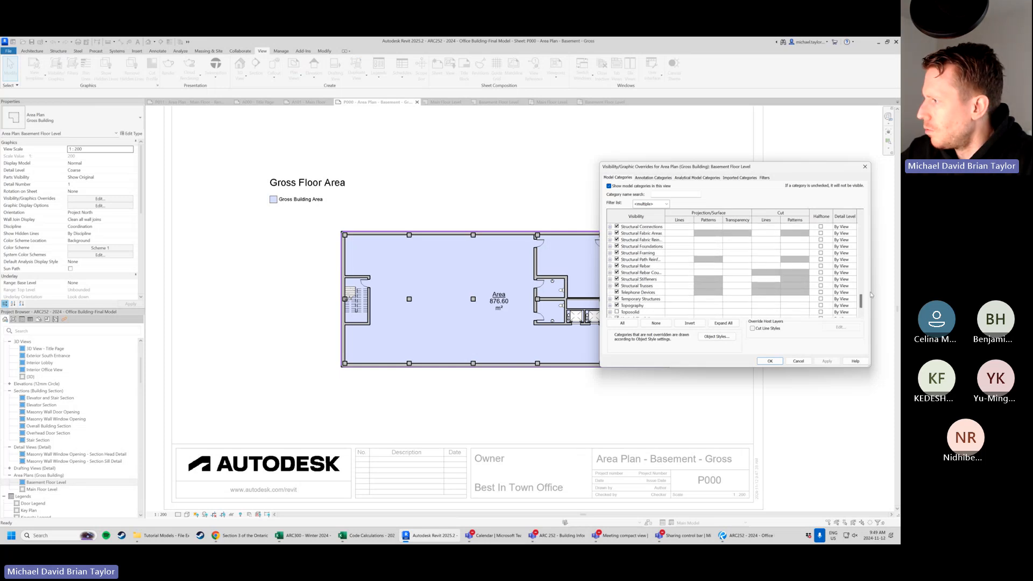
drag(861, 303, 861, 222)
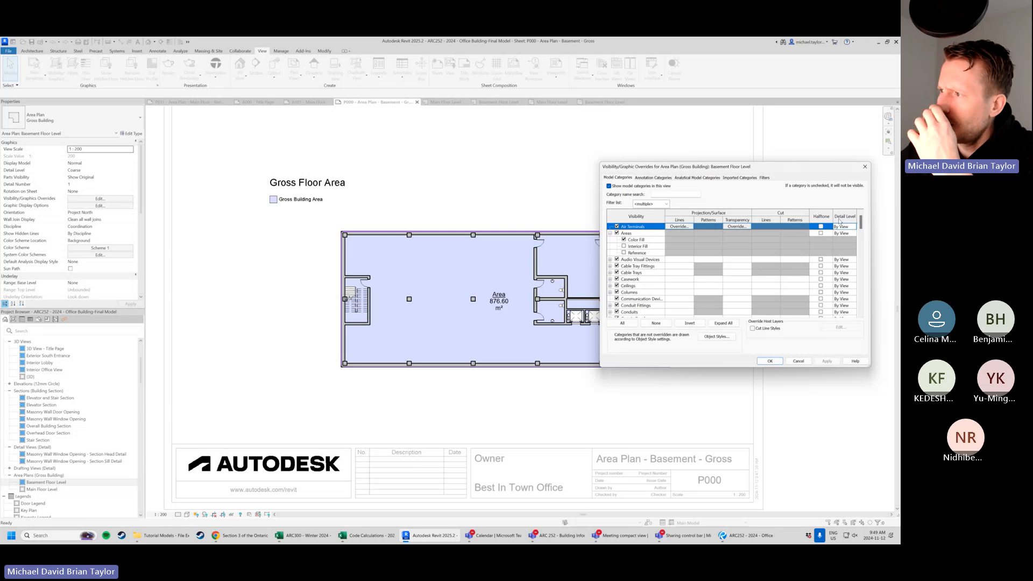
click(798, 361)
Select the area boundary line on the plan's upper exterior wall and search the view's model visibility categories for "boundary".
click(548, 233)
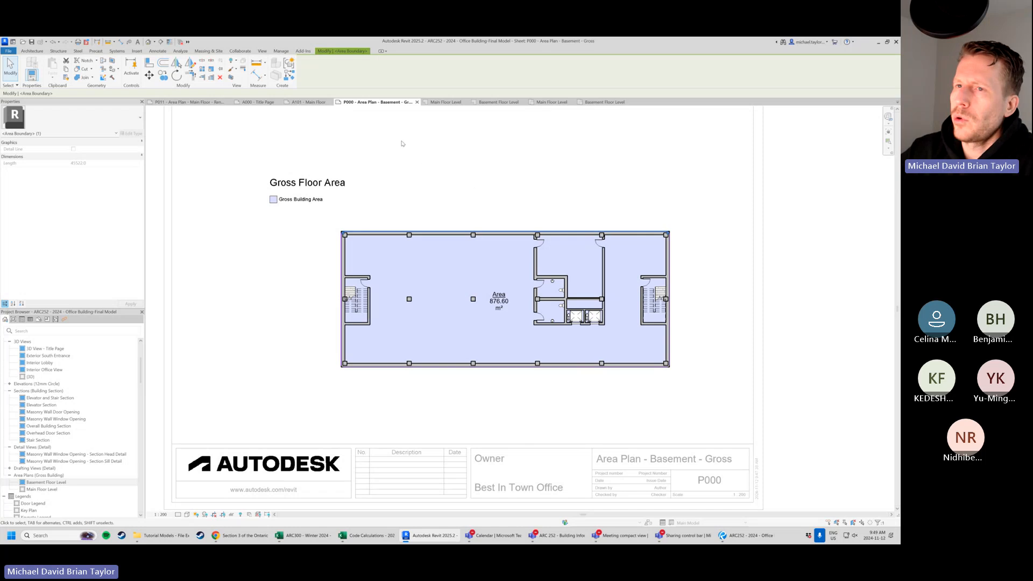
key(v)
key(g)
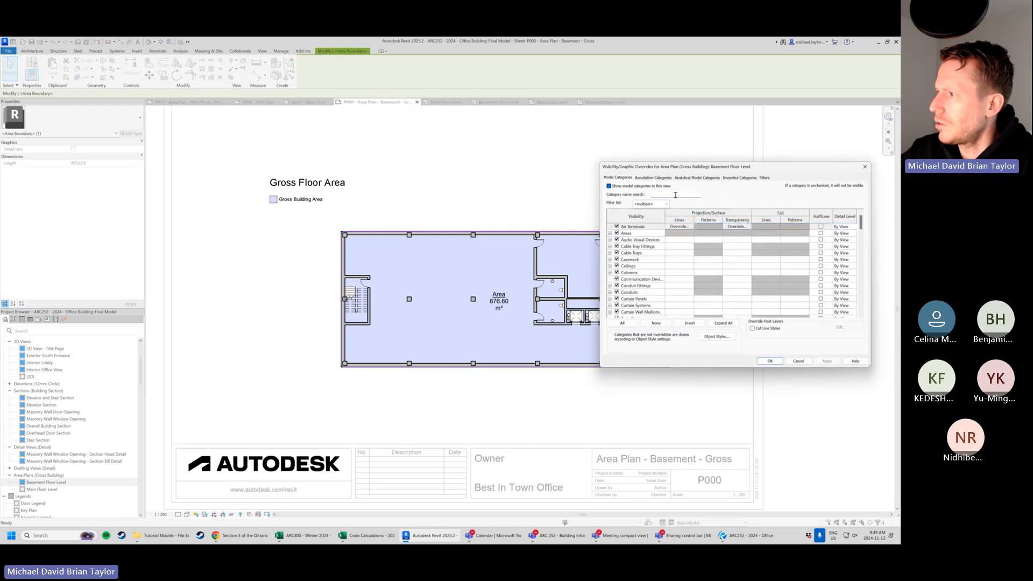
click(676, 195)
text(boundar)
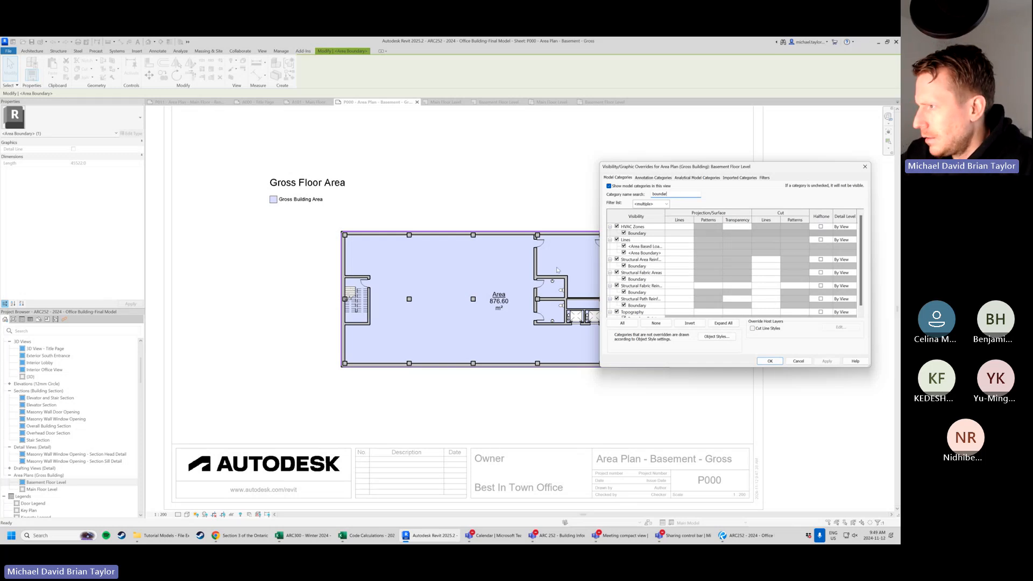
double_click(663, 194)
key(BackSpace)
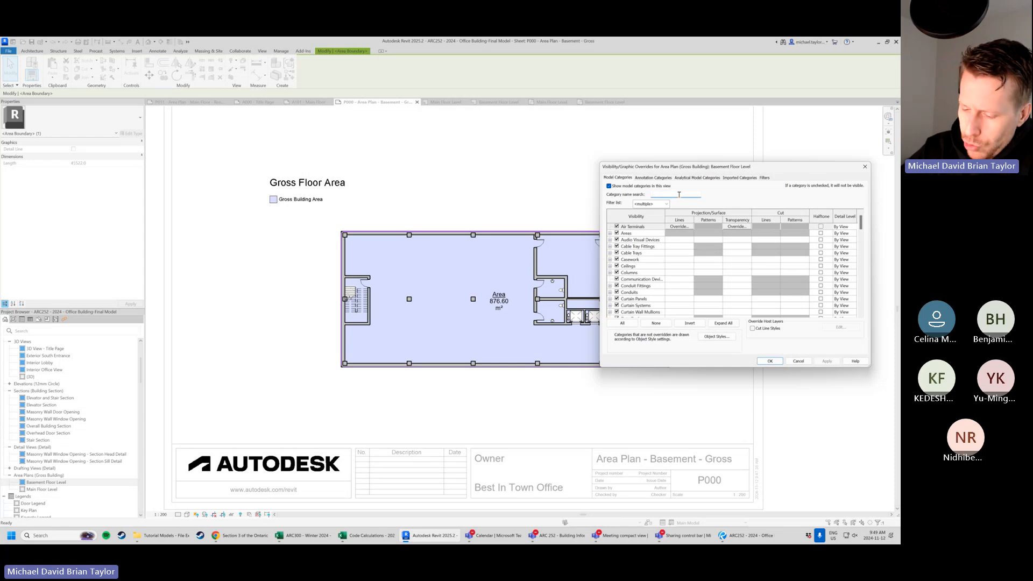
text(boundary)
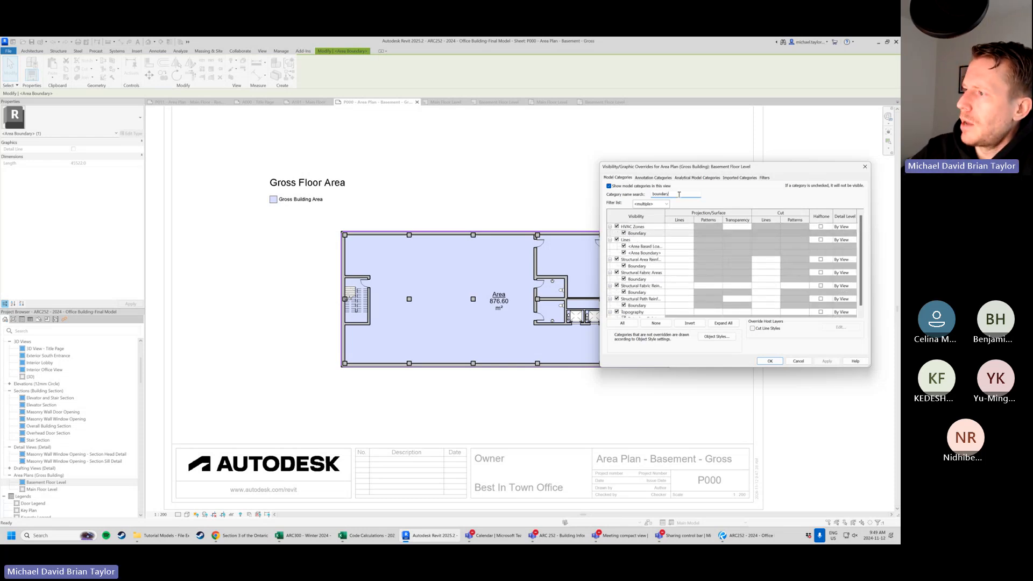
Widen the category name column to read the full names of the boundary matches, and clear the category search.
drag(719, 163, 665, 157)
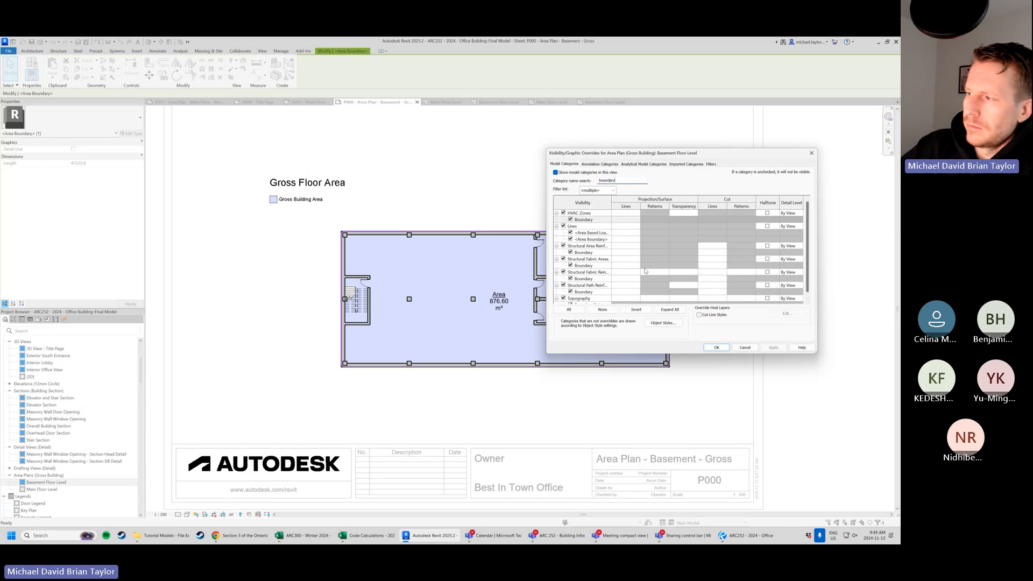
click(619, 219)
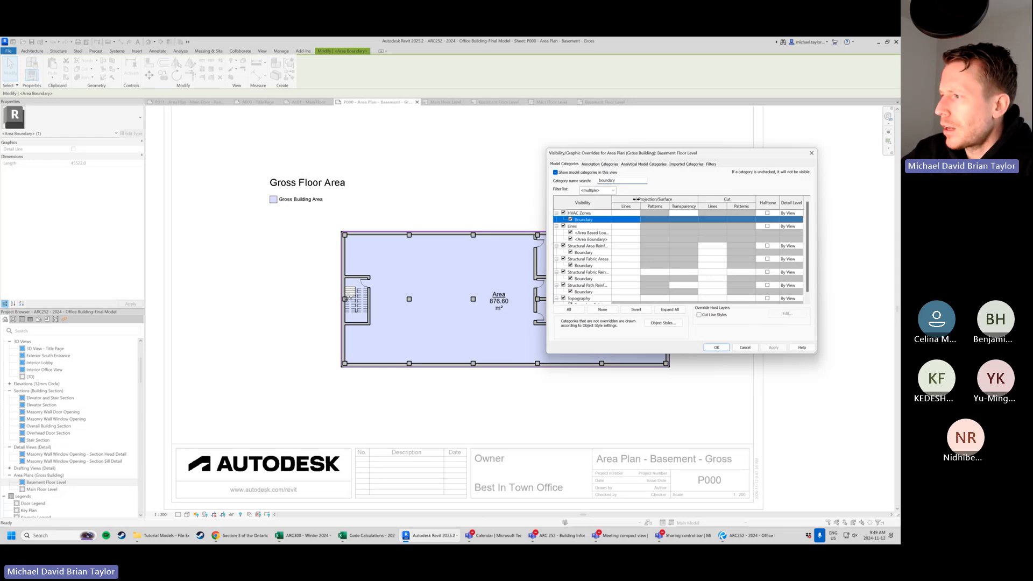
drag(612, 203, 645, 201)
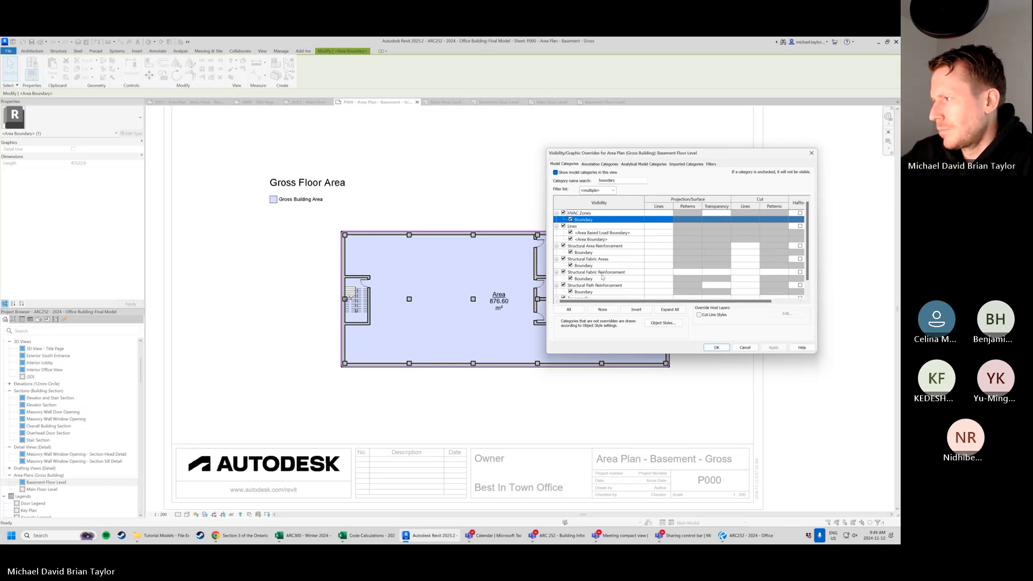
double_click(624, 180)
key(BackSpace)
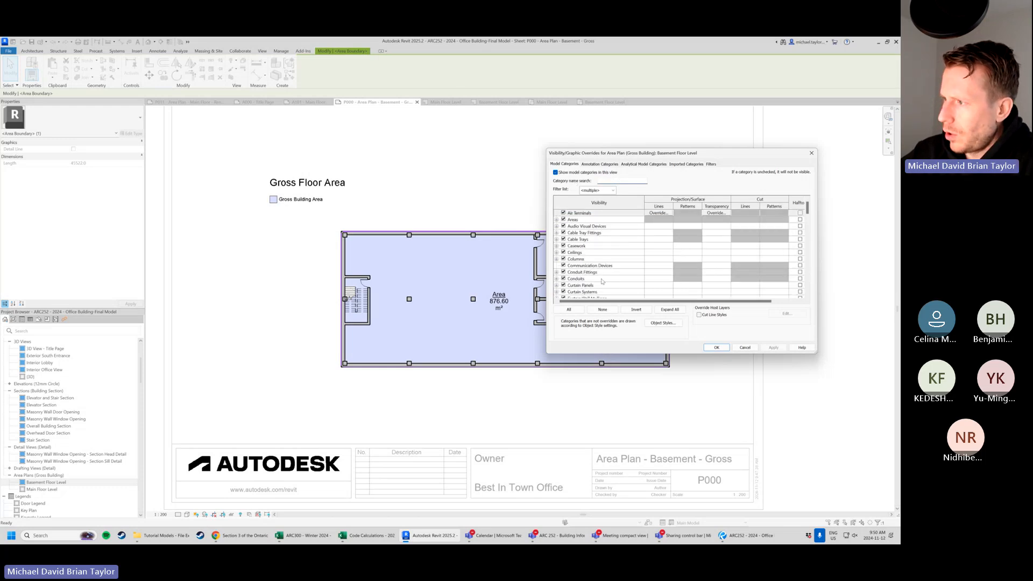
Expand the Lines model category, turn off its <Area Boundary> subcategory and apply the visibility overrides to the basement area plan.
scroll(809, 214, down, 1)
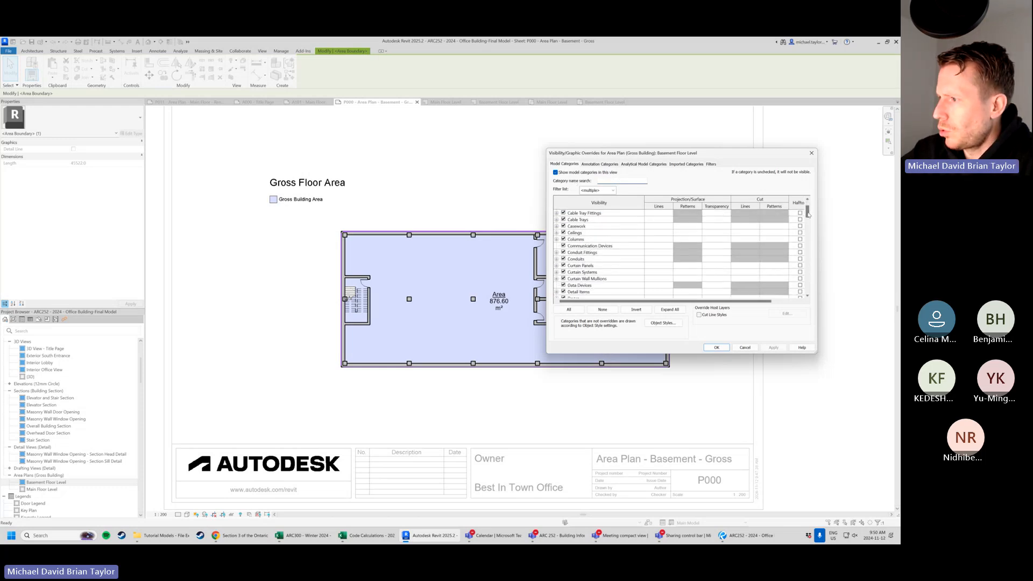
drag(808, 215, 810, 238)
click(558, 280)
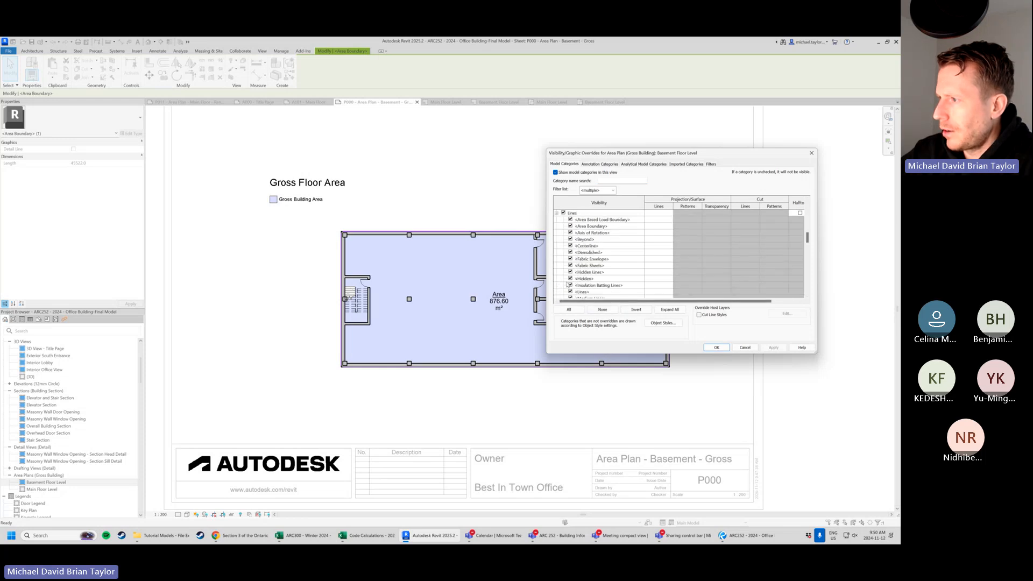
scroll(597, 274, down, 3)
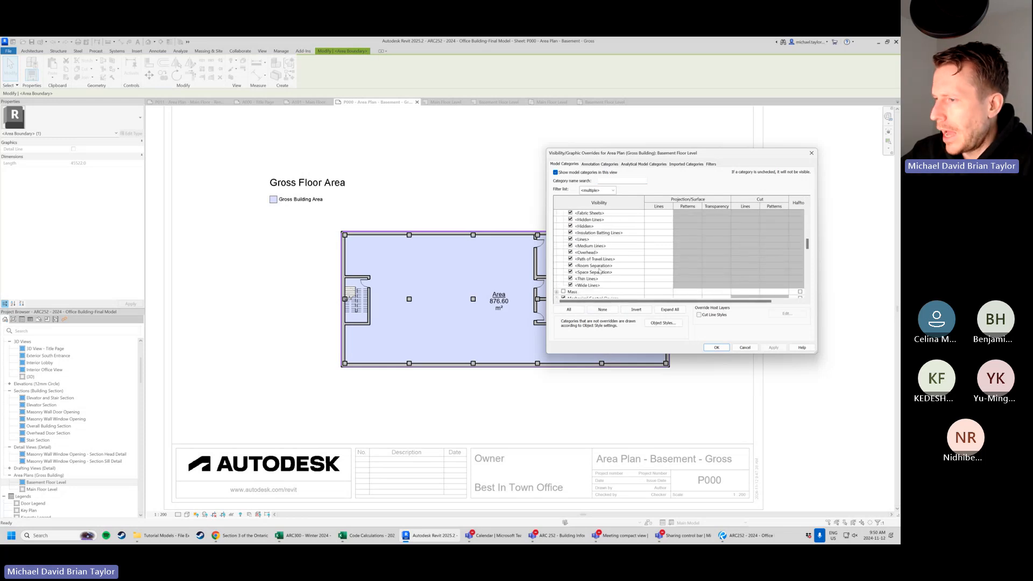
scroll(599, 271, up, 1)
scroll(613, 294, up, 2)
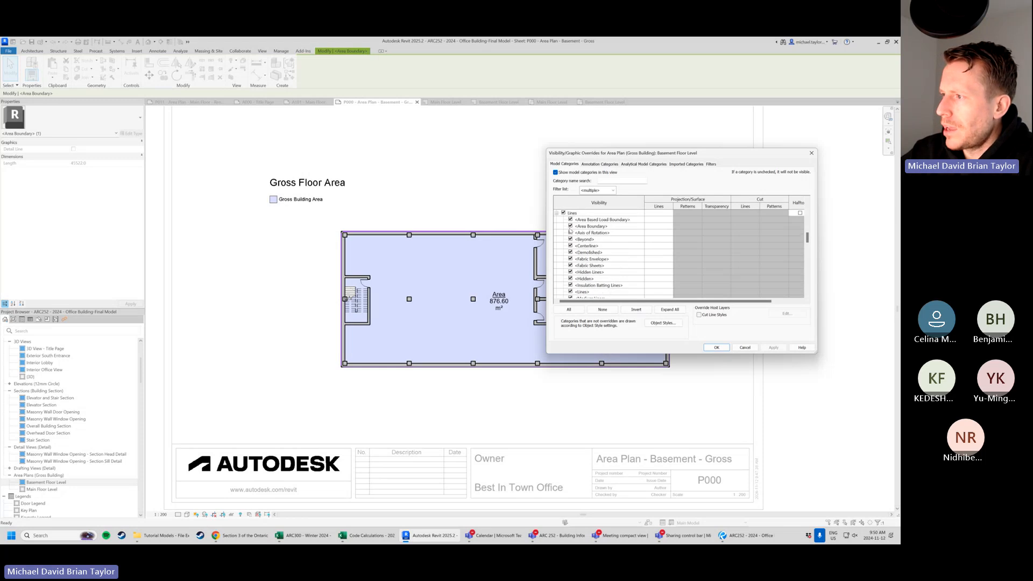
click(571, 226)
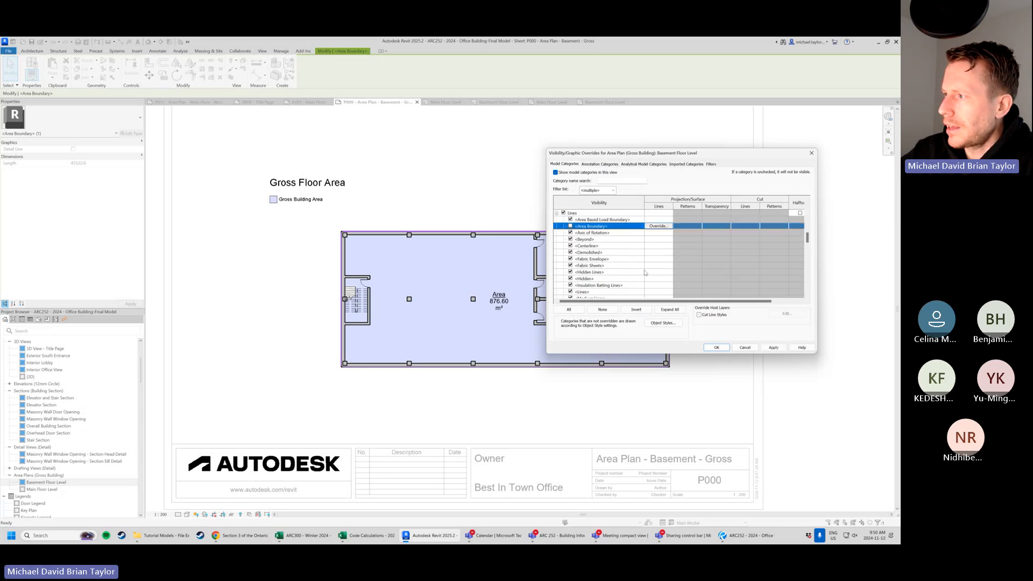
click(719, 348)
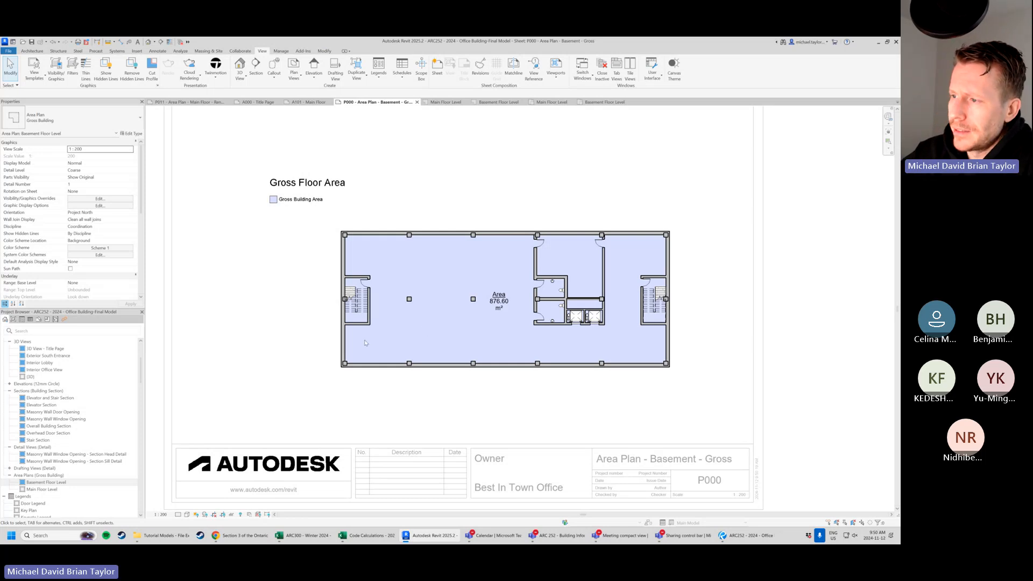
Search the view's visibility categories for "walls", check the Walls overrides, and cancel the dialog.
scroll(396, 292, down, 3)
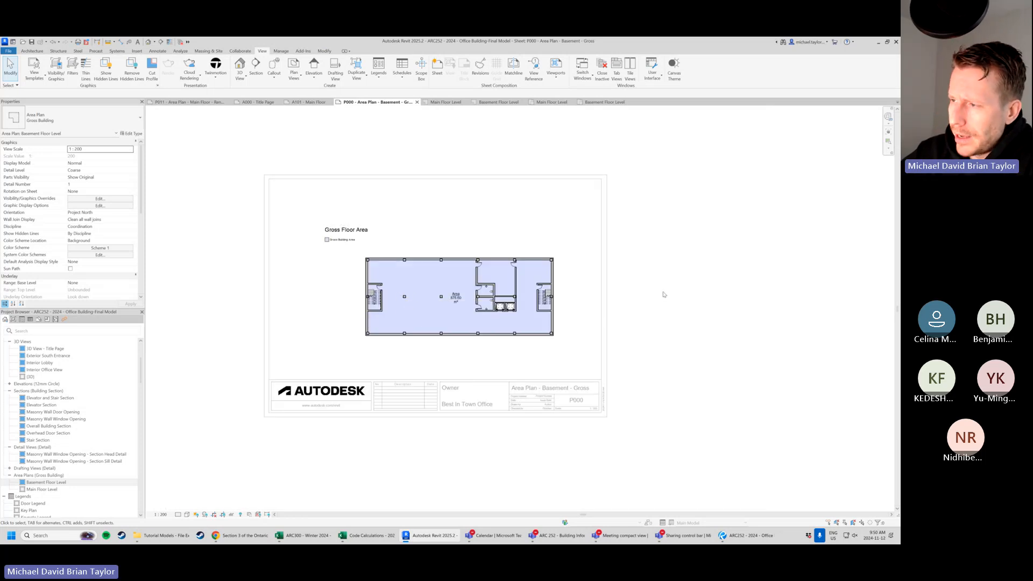
key(v)
key(v)
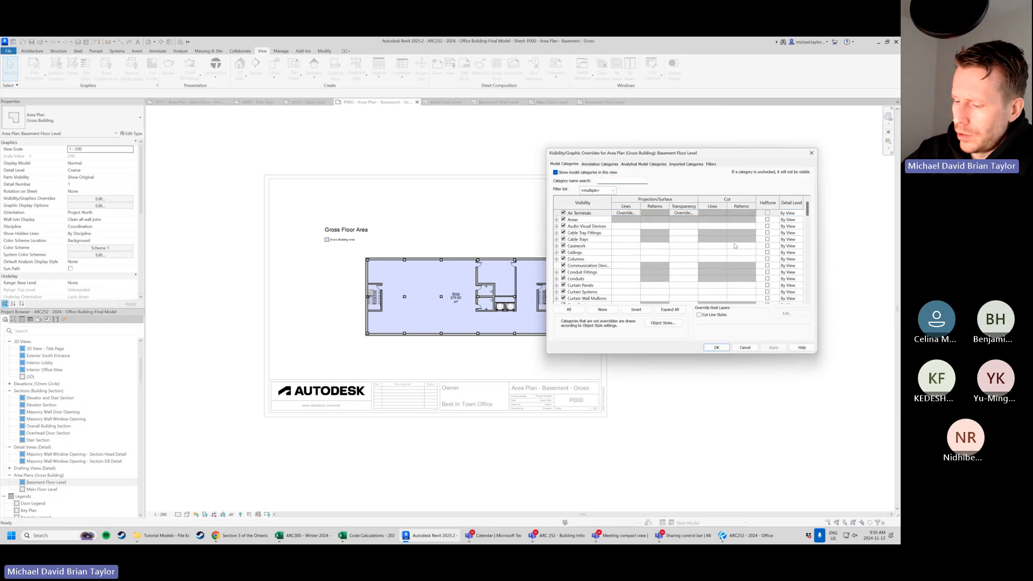
text(walls)
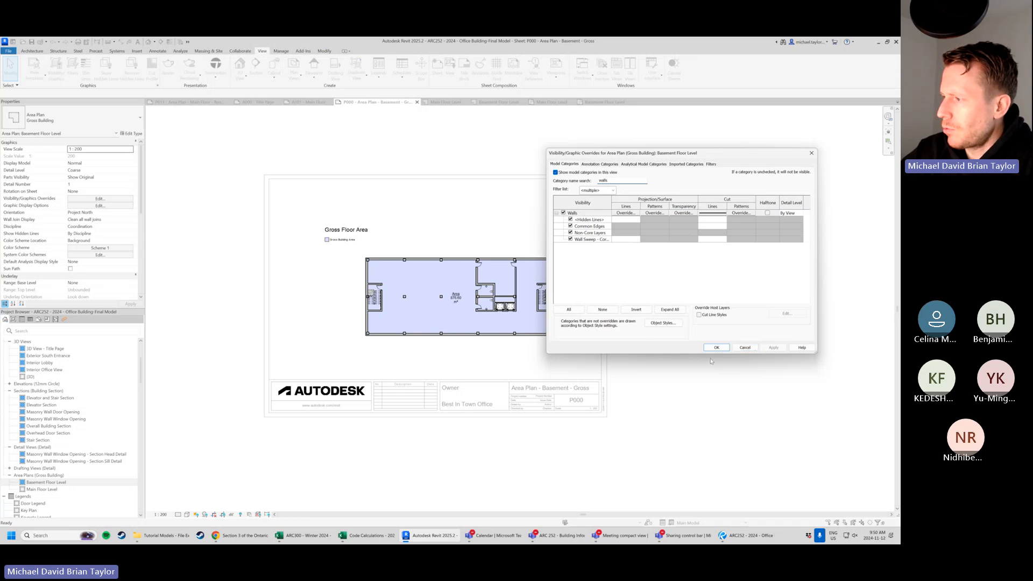
click(746, 348)
Move the Gross Floor Area color fill legend further up and left of the plan, and deactivate the view.
scroll(301, 302, up, 3)
click(351, 215)
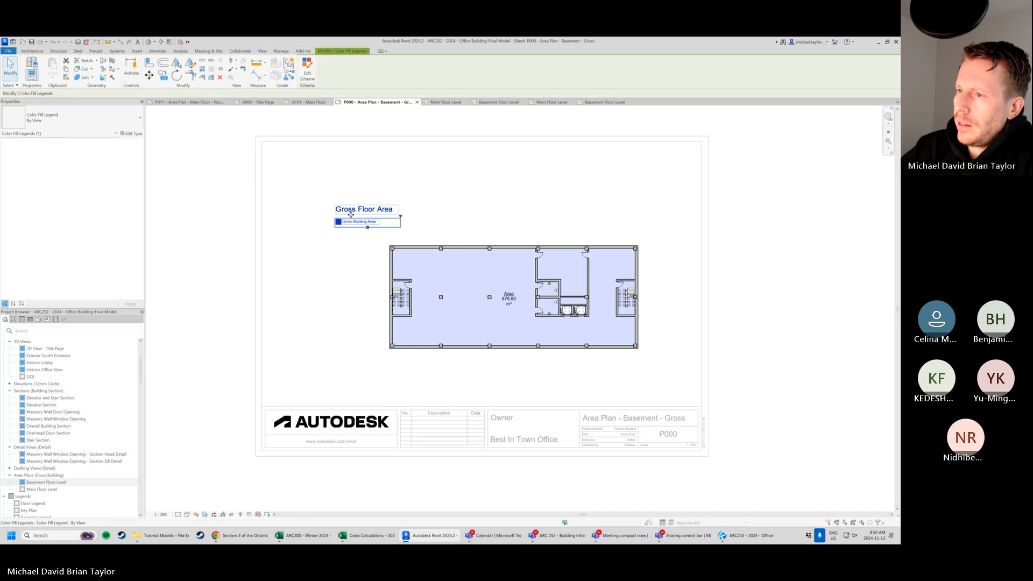
drag(351, 214, 317, 202)
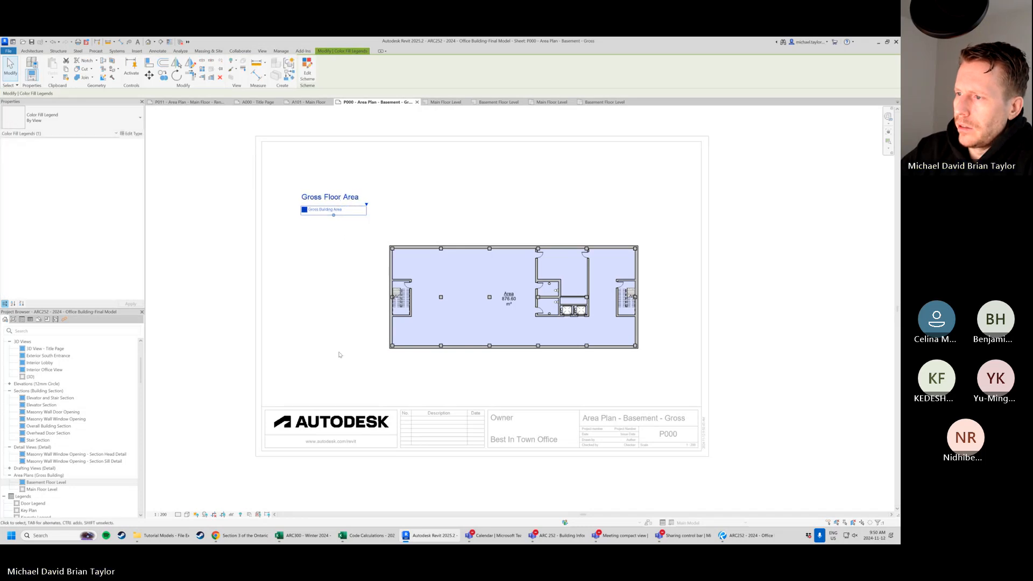
click(342, 358)
scroll(409, 350, down, 2)
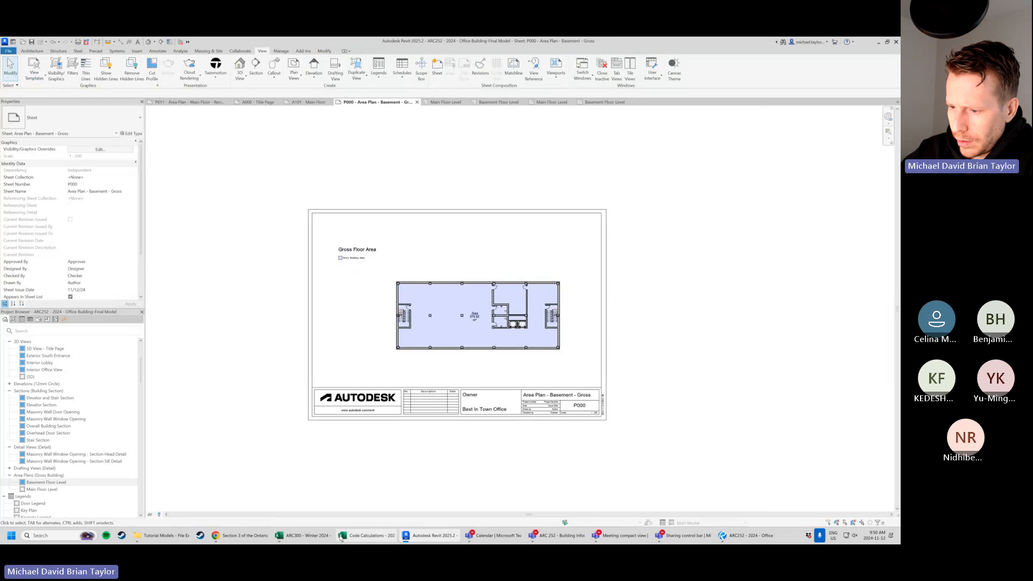
Check the legend placement in the Revu reference drawing set, return to Revit and move the legend near the sheet's upper-left corner.
click(747, 536)
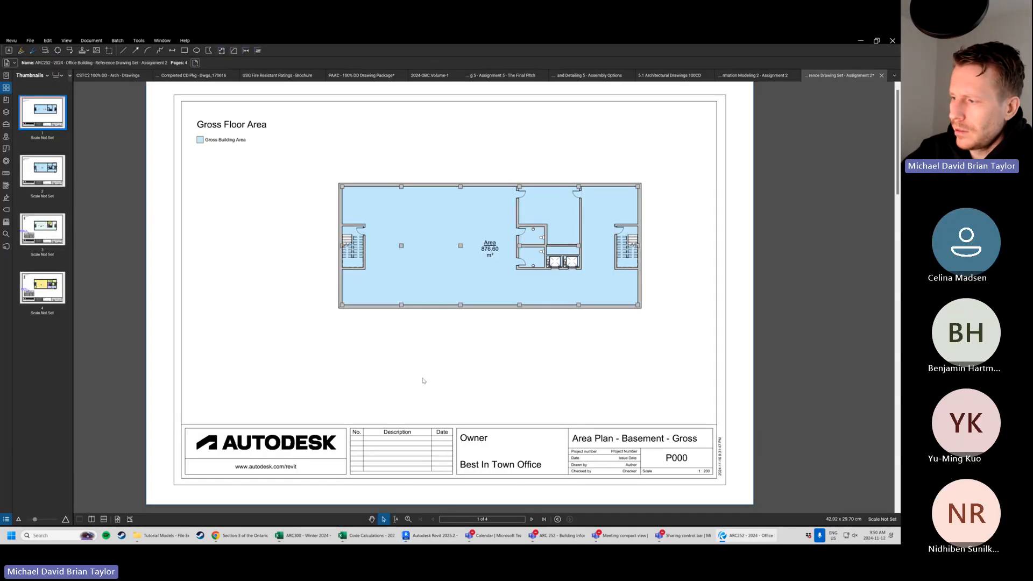
key(alt+Tab)
scroll(347, 240, up, 2)
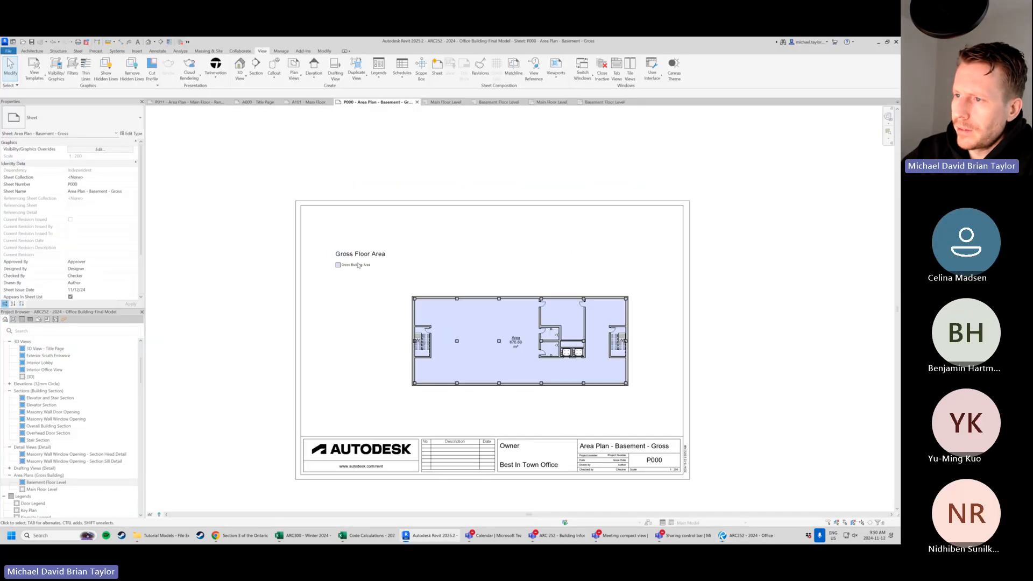
double_click(399, 289)
drag(363, 251, 340, 220)
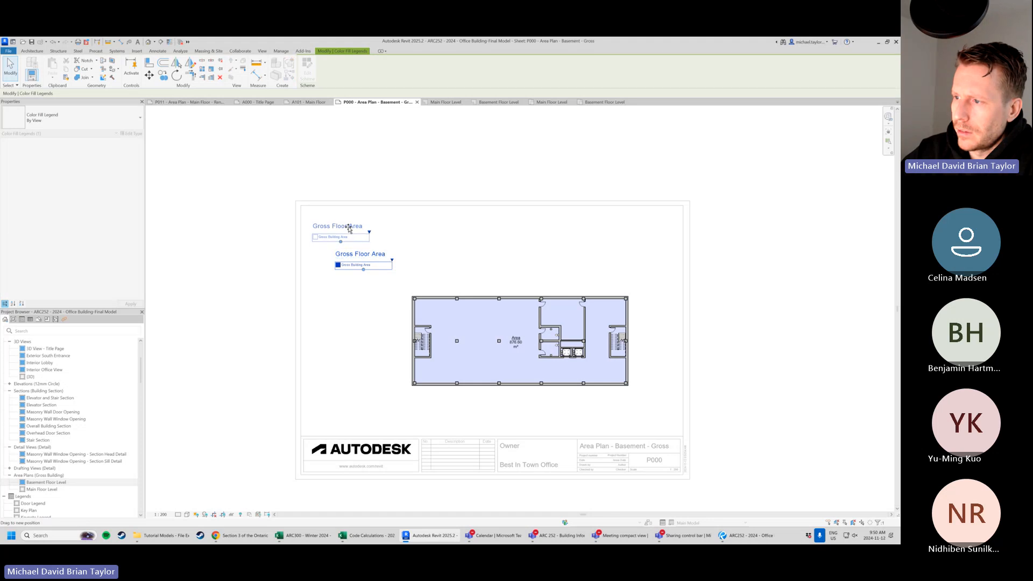
Deactivate the view and move the whole basement area plan viewport slightly up and left on sheet P000.
click(487, 282)
click(549, 297)
double_click(777, 304)
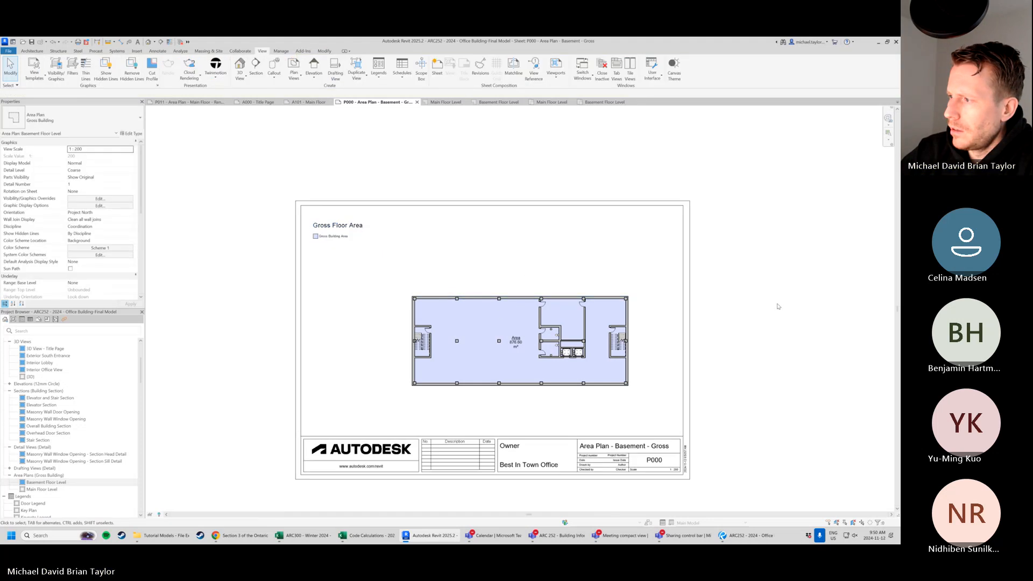
drag(561, 342, 550, 321)
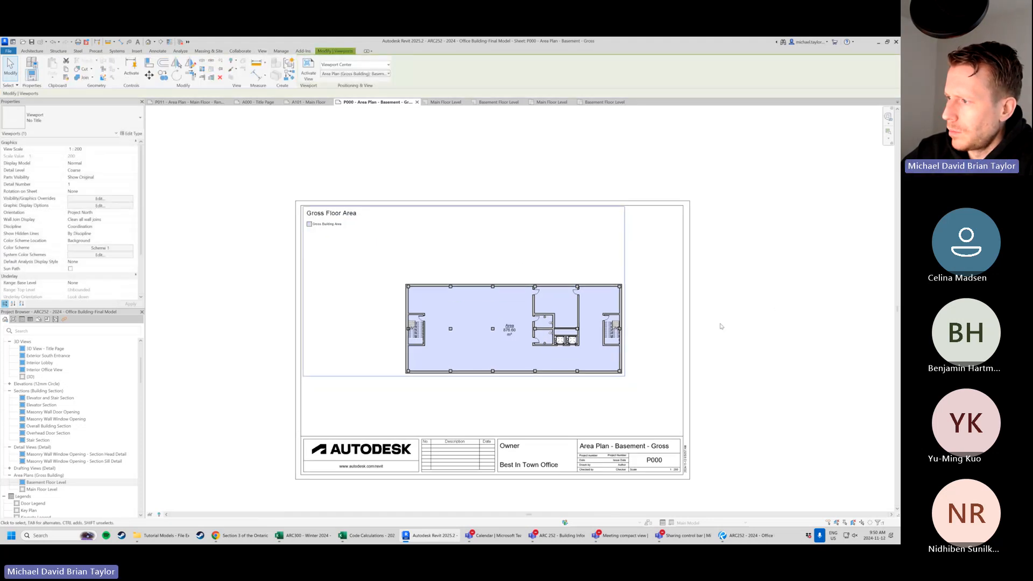
Activate the basement area plan viewport, nudge the Gross Floor Area legend slightly down from the sheet border, and deactivate the view.
double_click(346, 215)
click(346, 216)
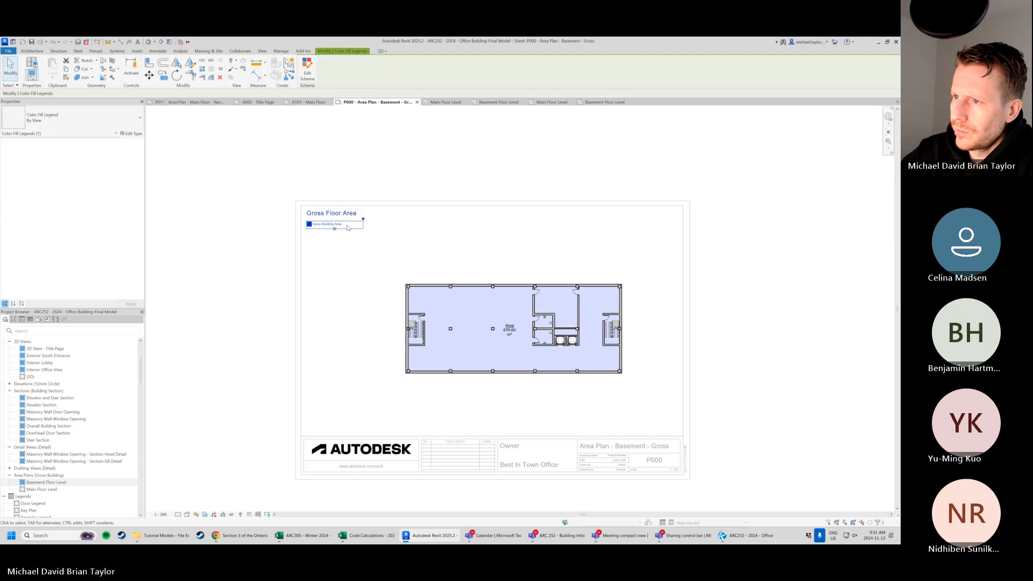
drag(347, 216, 349, 223)
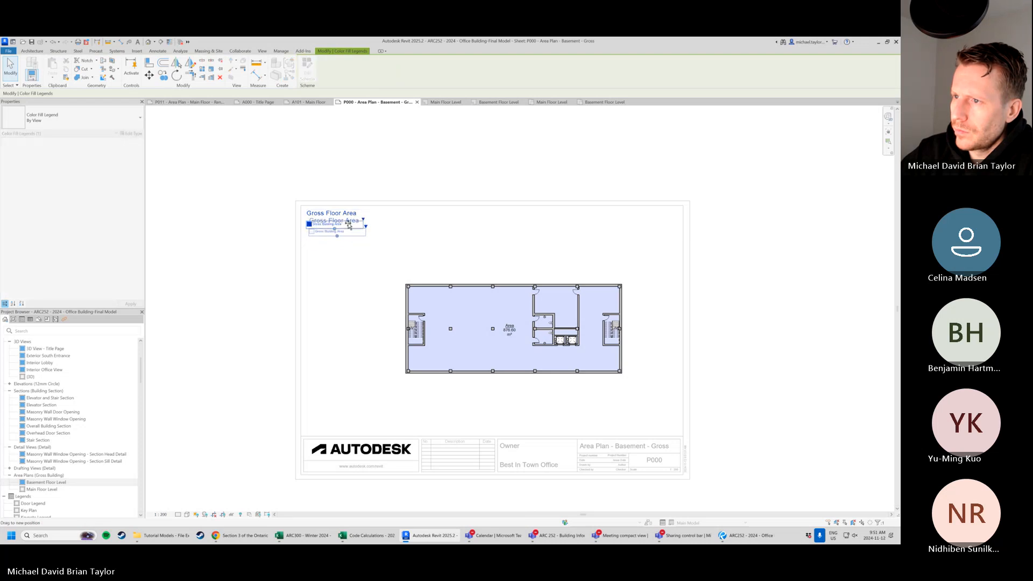
click(294, 229)
scroll(294, 228, down, 1)
double_click(713, 339)
middle_drag(304, 365, 332, 363)
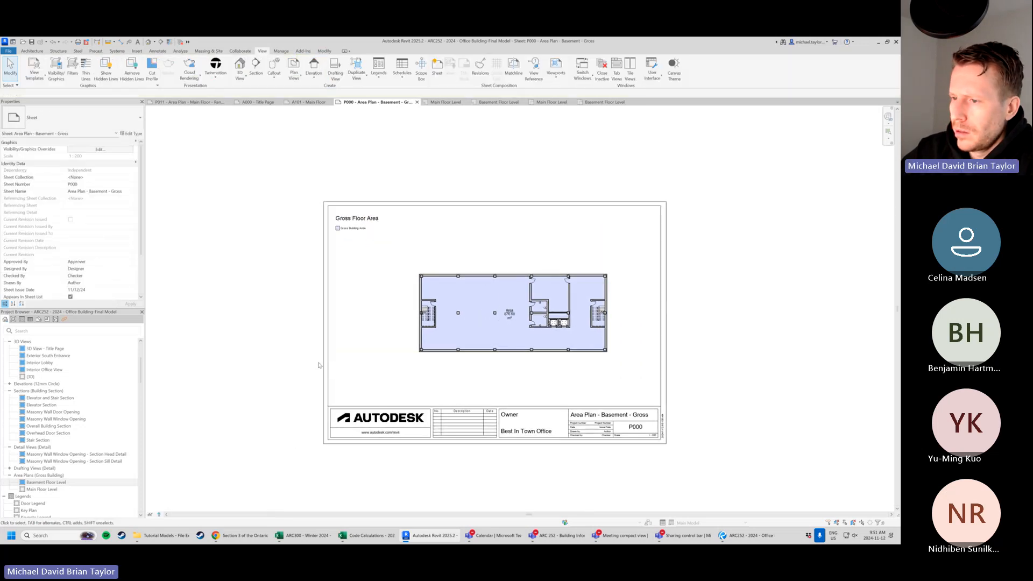
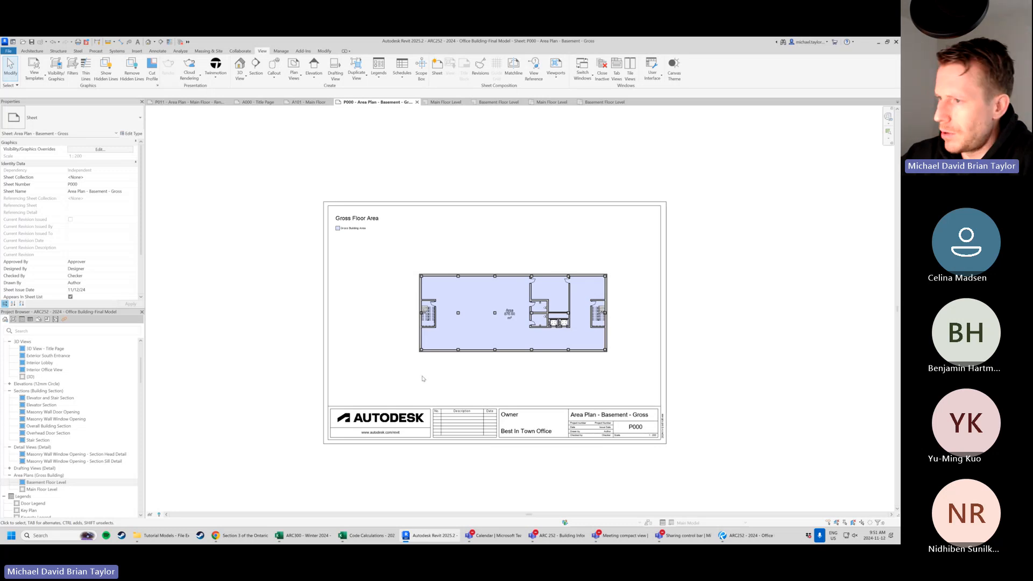
Create a new sheet in the project using the A3 metric title block.
scroll(78, 453, down, 2)
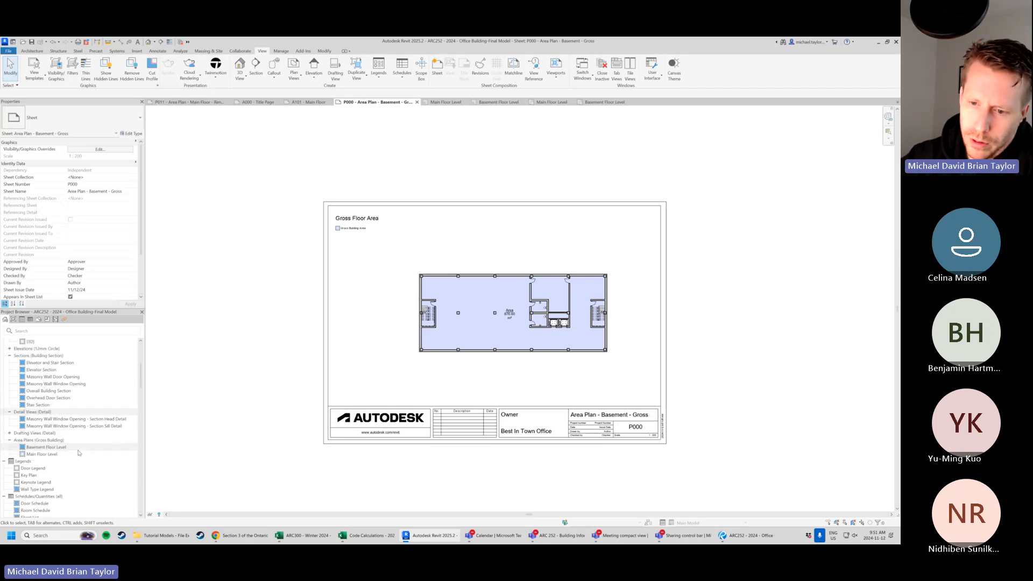
scroll(78, 453, down, 8)
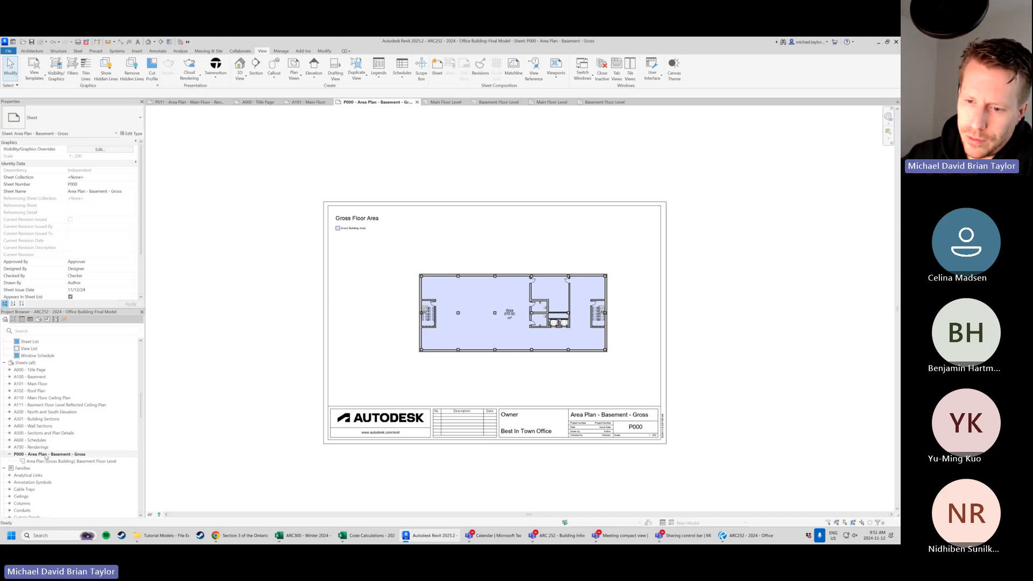
right_click(46, 455)
click(32, 423)
right_click(26, 363)
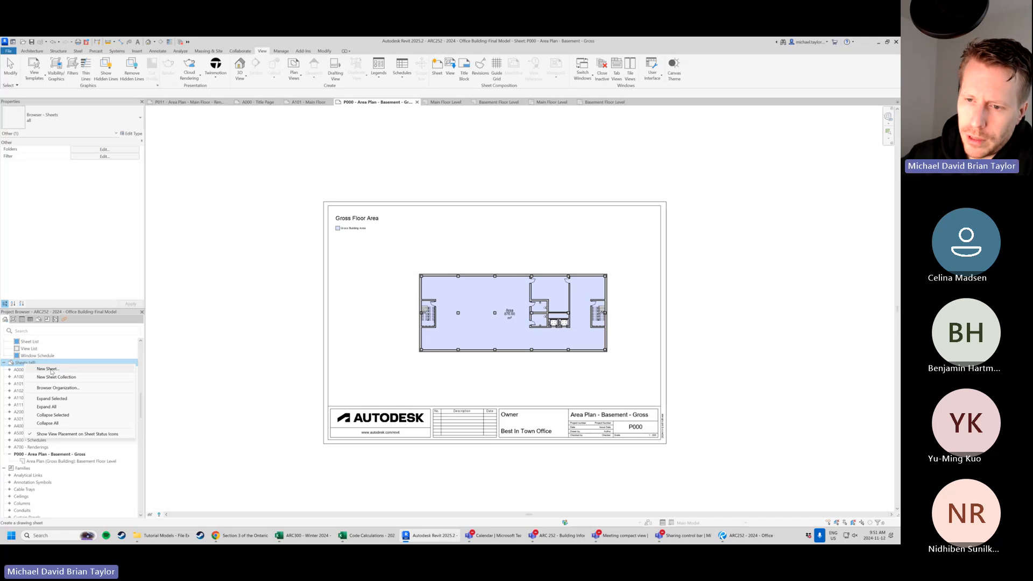
click(47, 370)
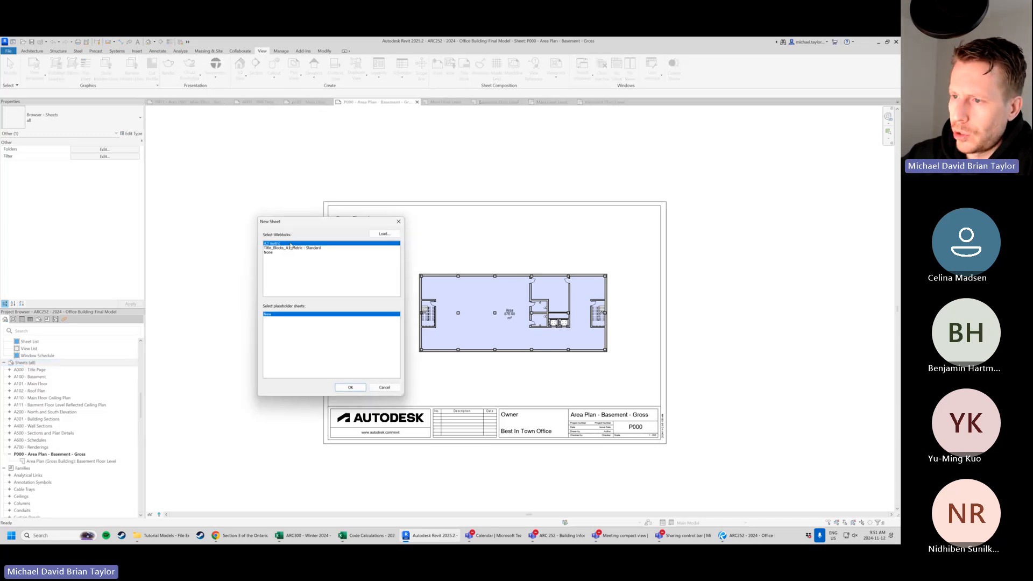
click(354, 388)
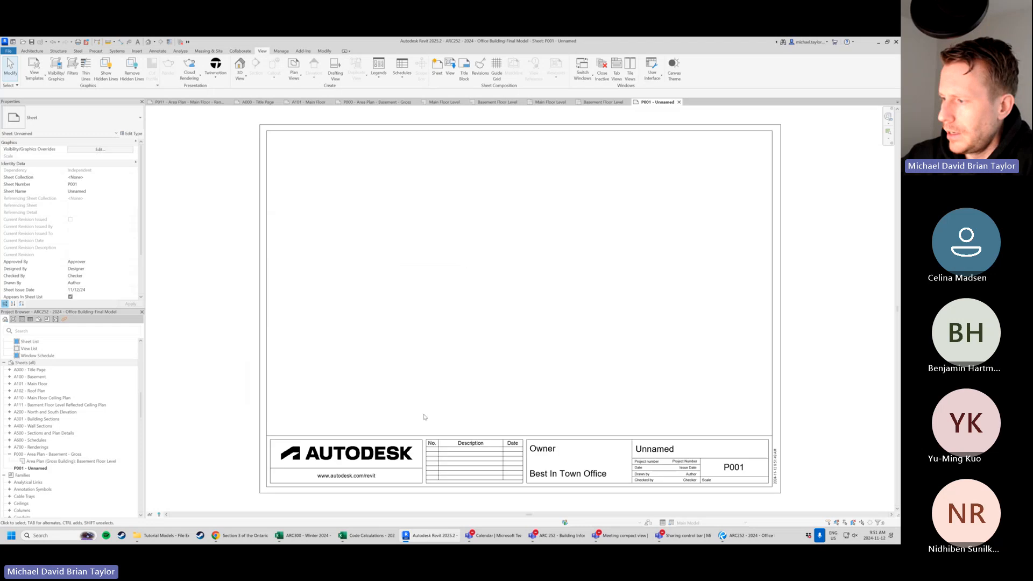
Check the third page of the reference drawing set in Revu for the rentable basement sheet's name and number, and return to Revit.
scroll(484, 366, down, 2)
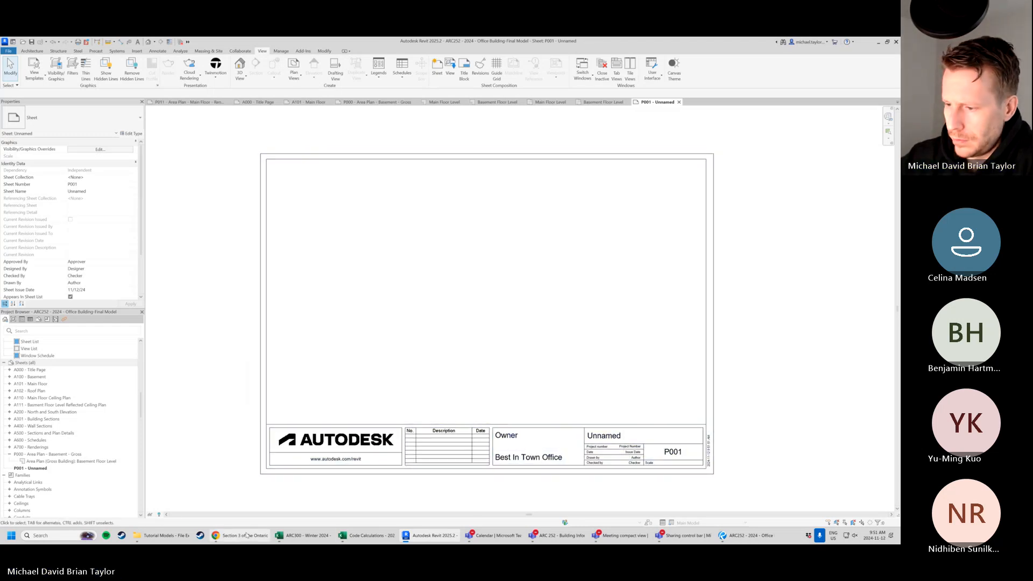
click(753, 535)
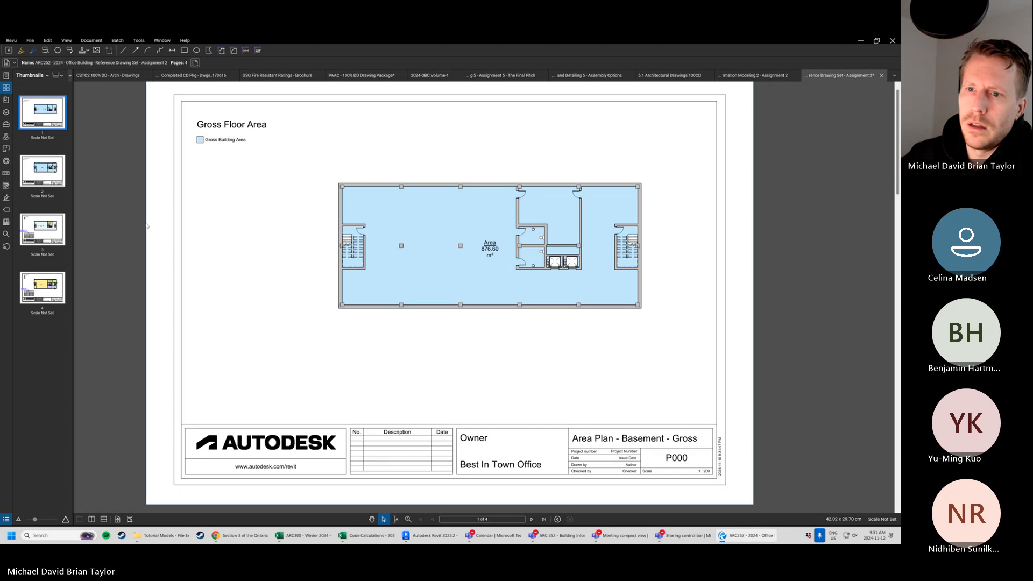
click(42, 229)
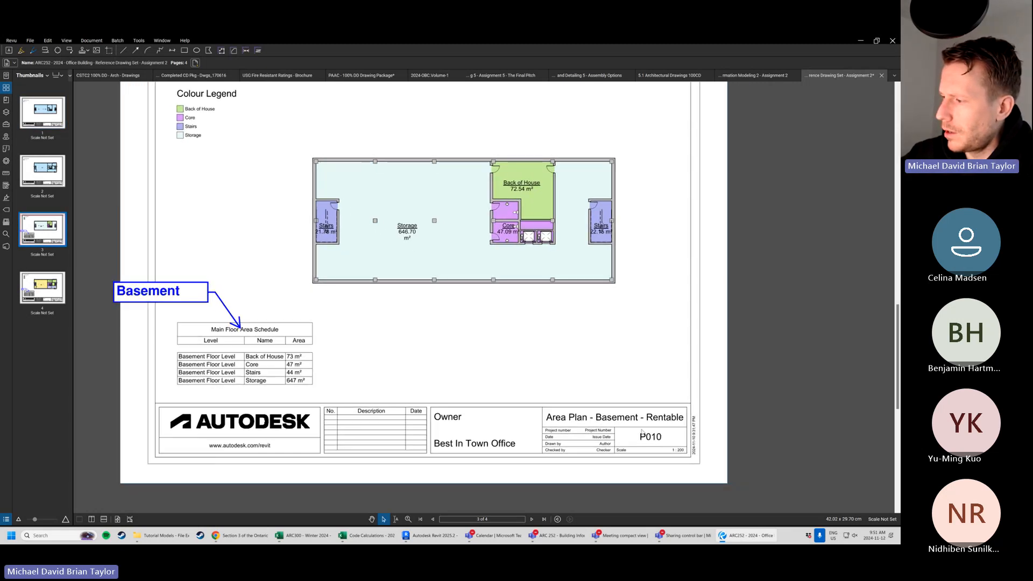
key(alt+Tab)
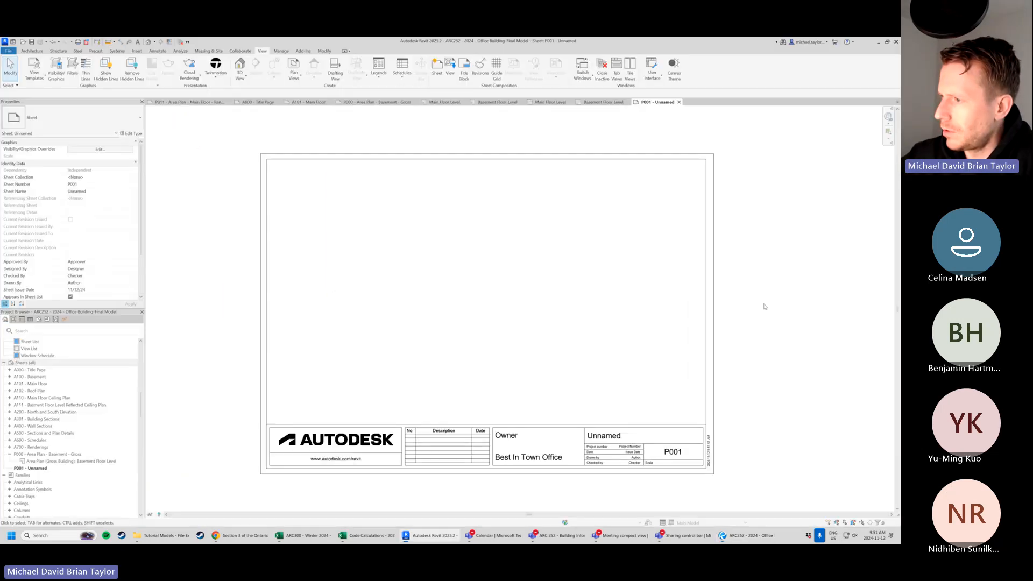
Name the new sheet "Aea Plan - Basement - Rentable" in its title block.
click(604, 436)
click(603, 435)
text(Area)
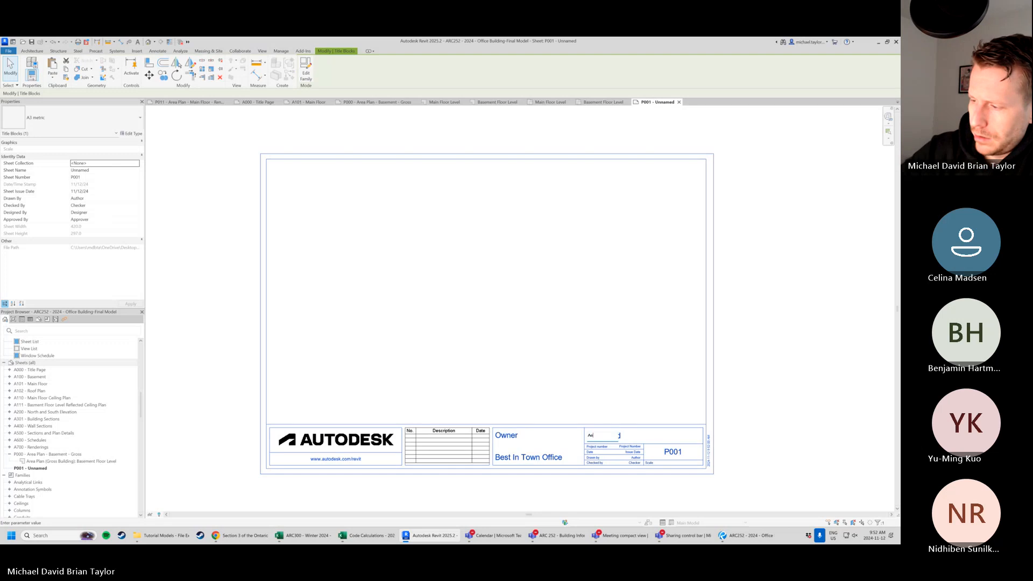
text( Plan -)
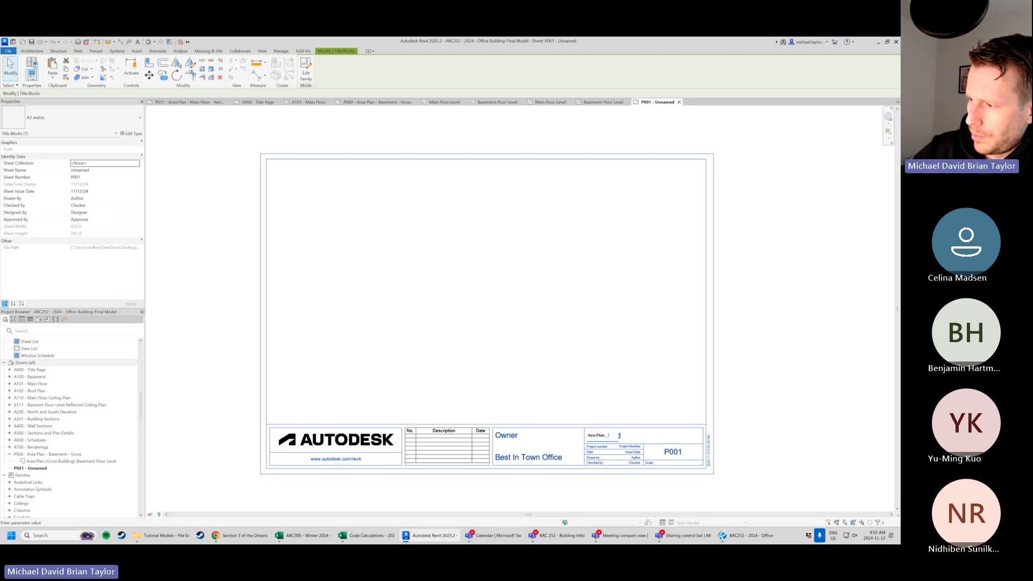
key(BackSpace)
text(- Base)
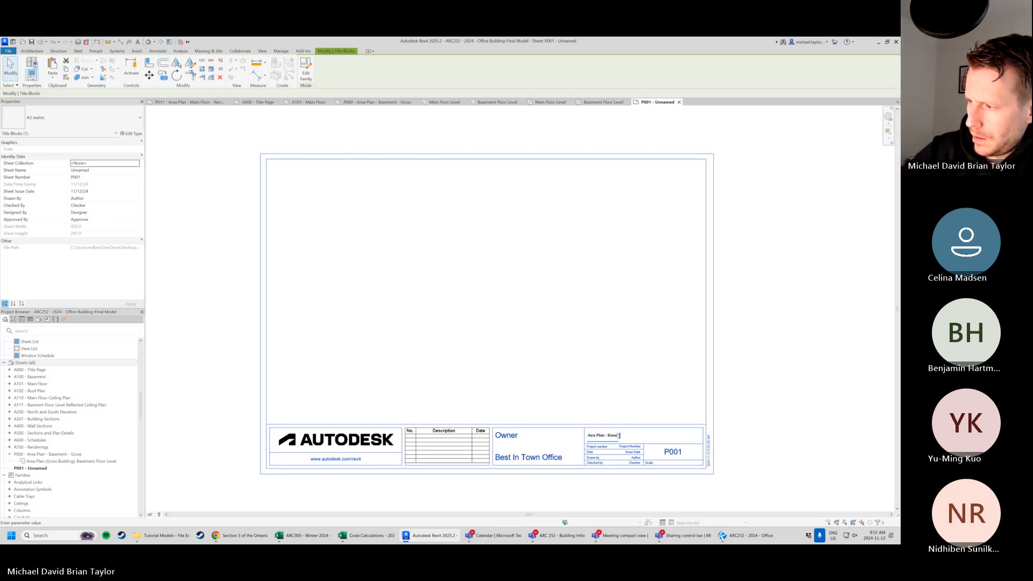
text(ment)
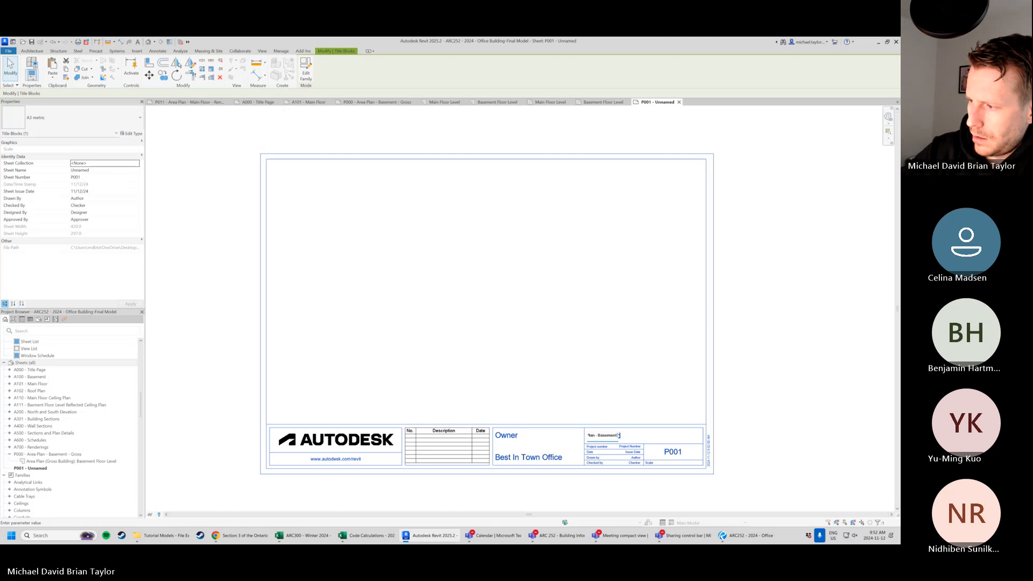
text( - Re)
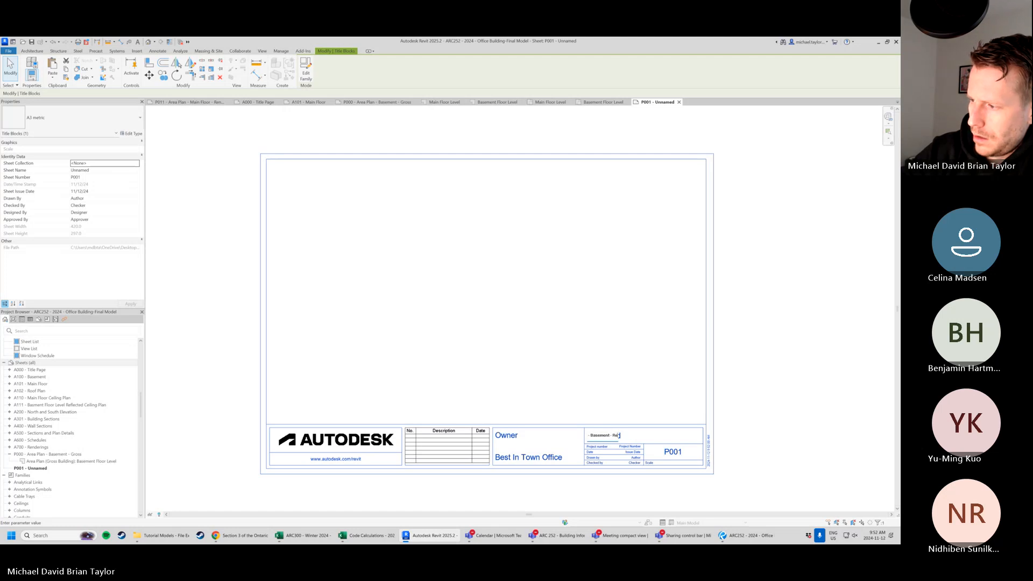
text(ntable)
key(Return)
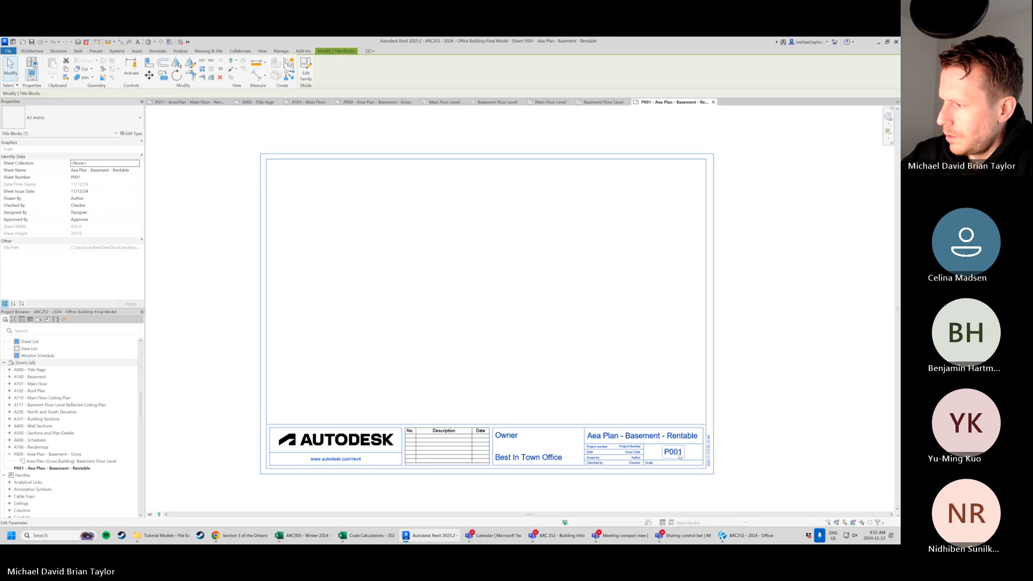
Set the rentable basement sheet's number to P010 in the title block and deselect the title block.
click(674, 452)
text(P)
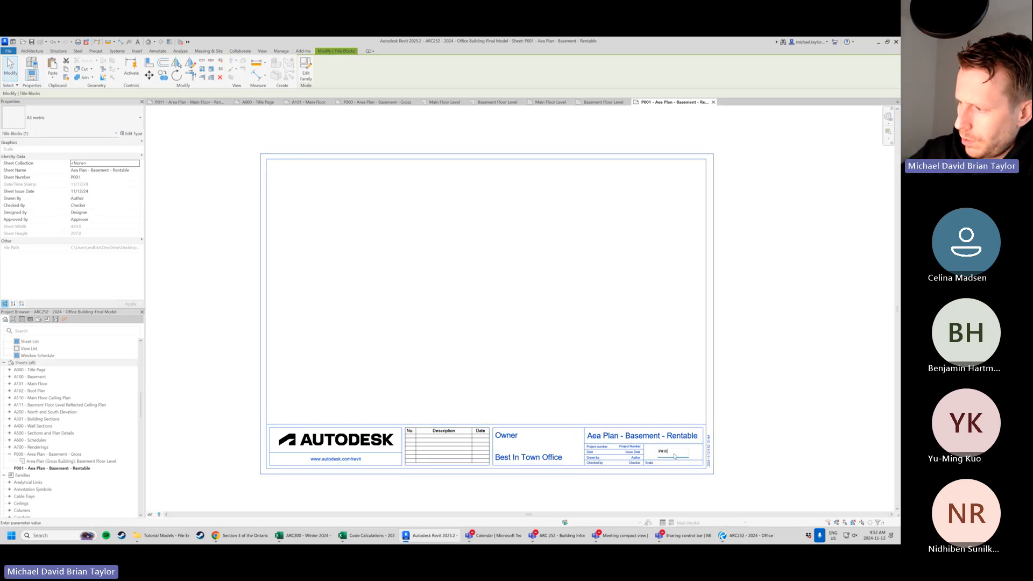
text(010)
key(Return)
click(510, 339)
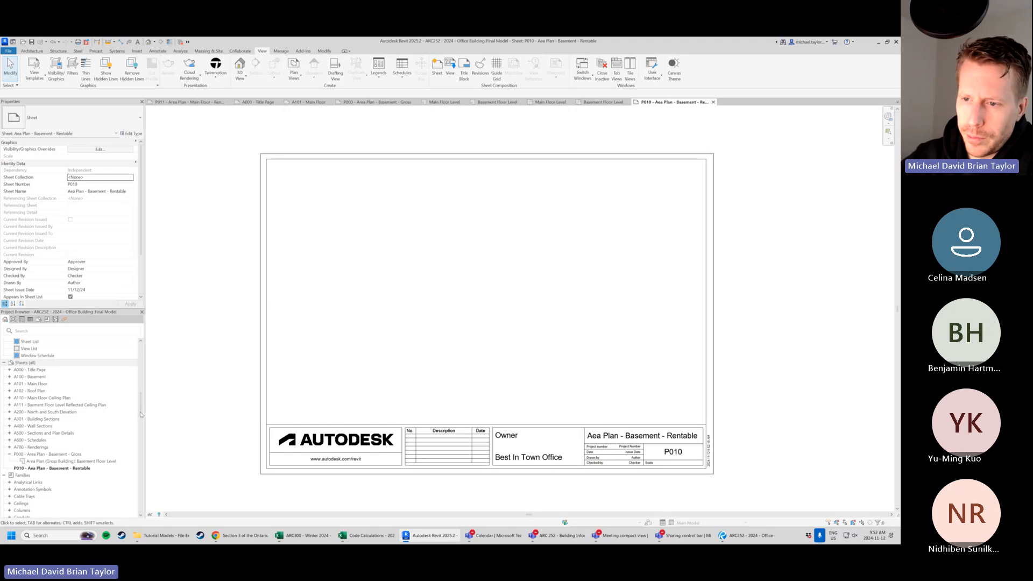
Start a new area plan and set its type to Rentable.
mouse_move(140, 413)
mouse_down()
mouse_move(141, 398)
mouse_move(143, 408)
mouse_up()
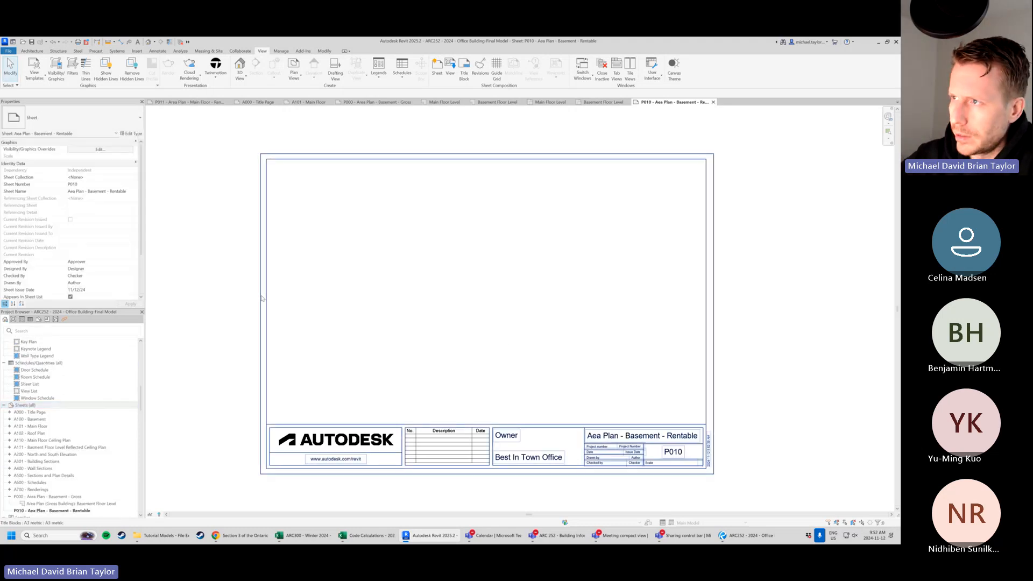
scroll(348, 282, down, 2)
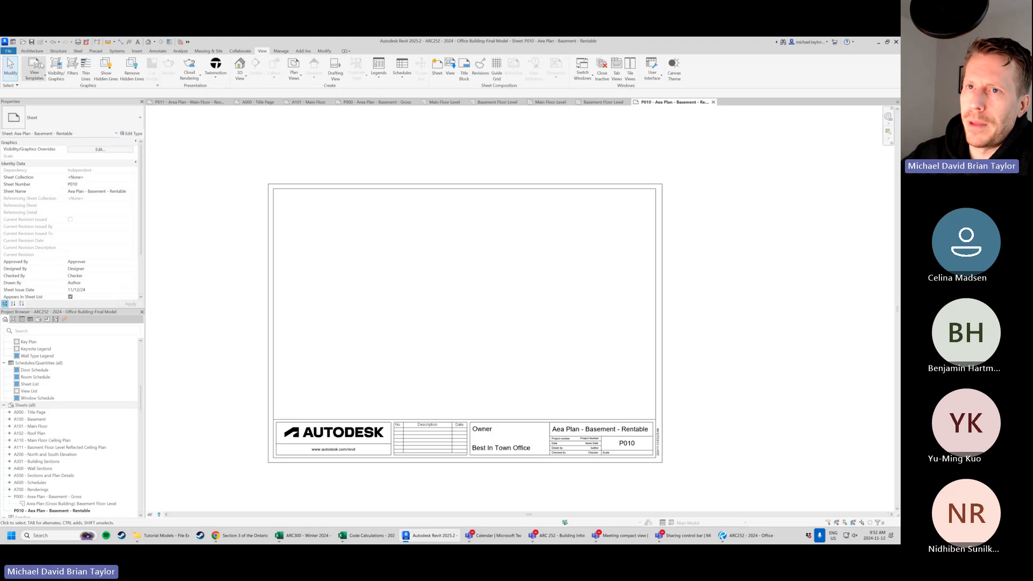
click(32, 51)
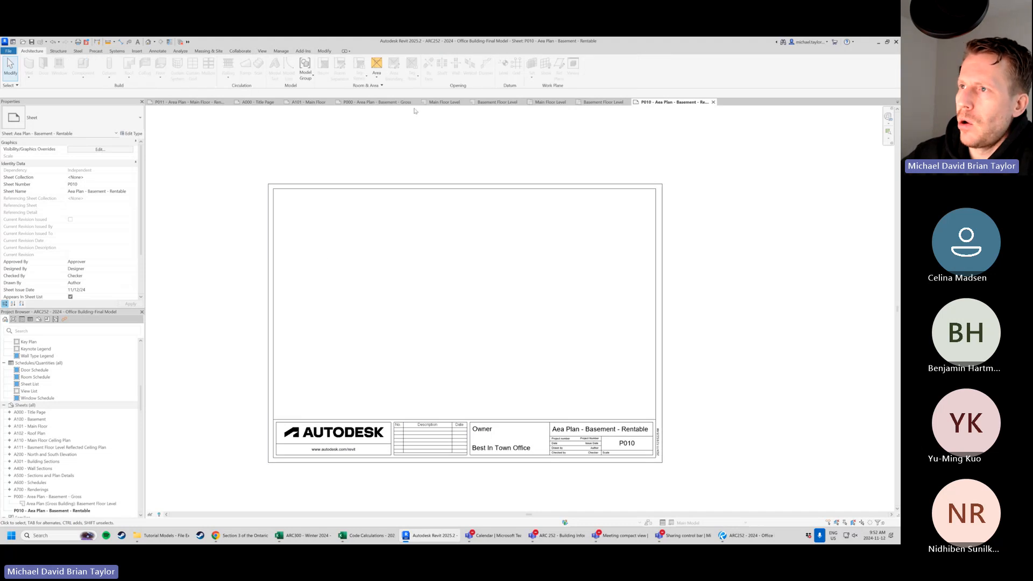
click(377, 76)
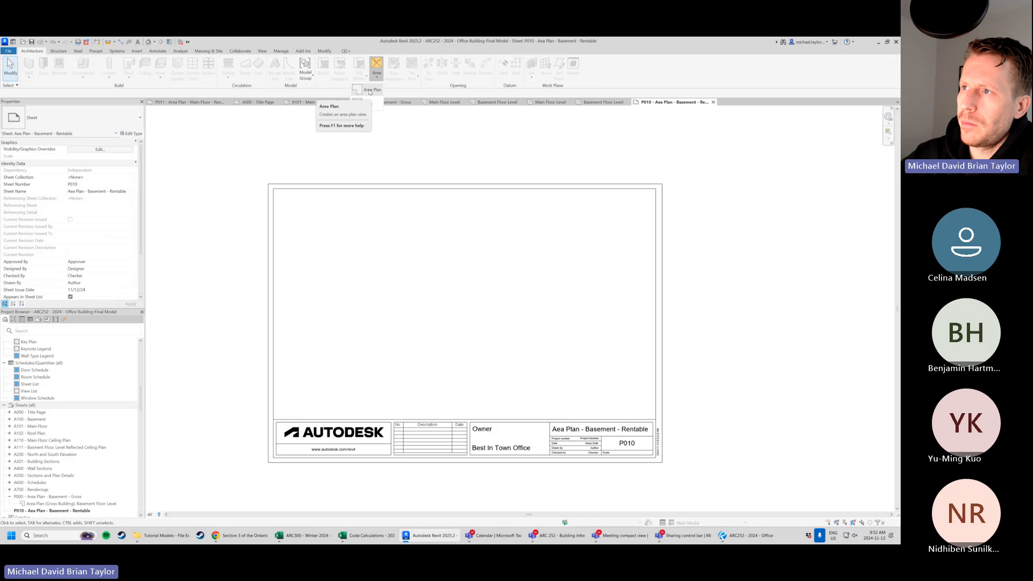
click(369, 91)
click(431, 183)
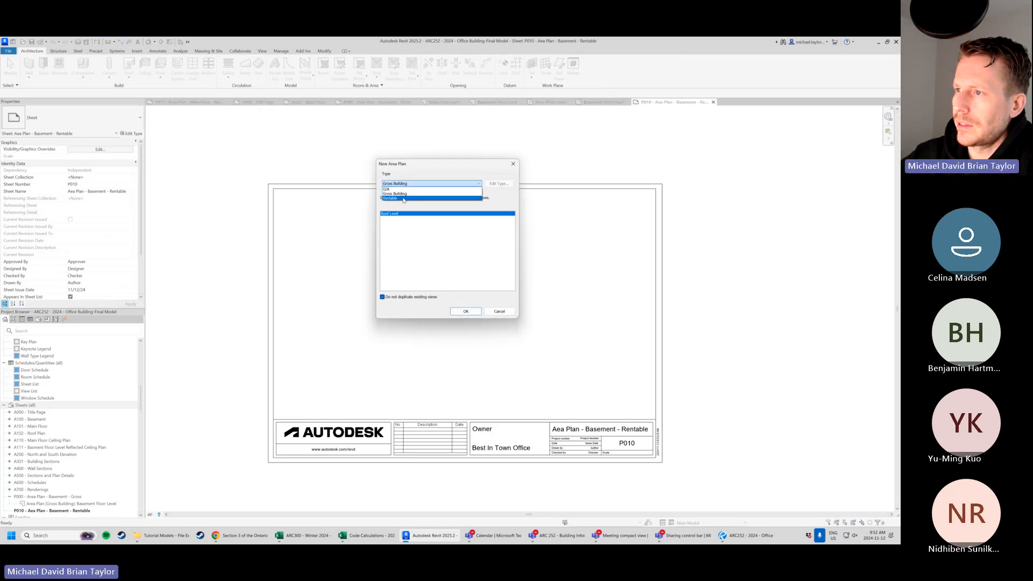
click(404, 198)
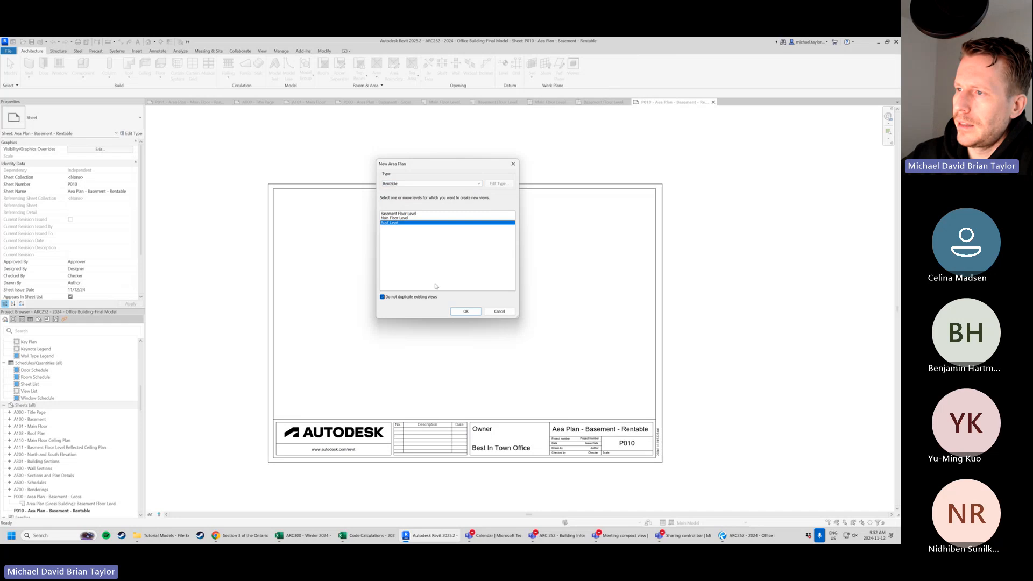
Create the rentable area plans for Basement Floor Level and Main Floor Level, with automatic area boundary lines on all external walls.
click(407, 218)
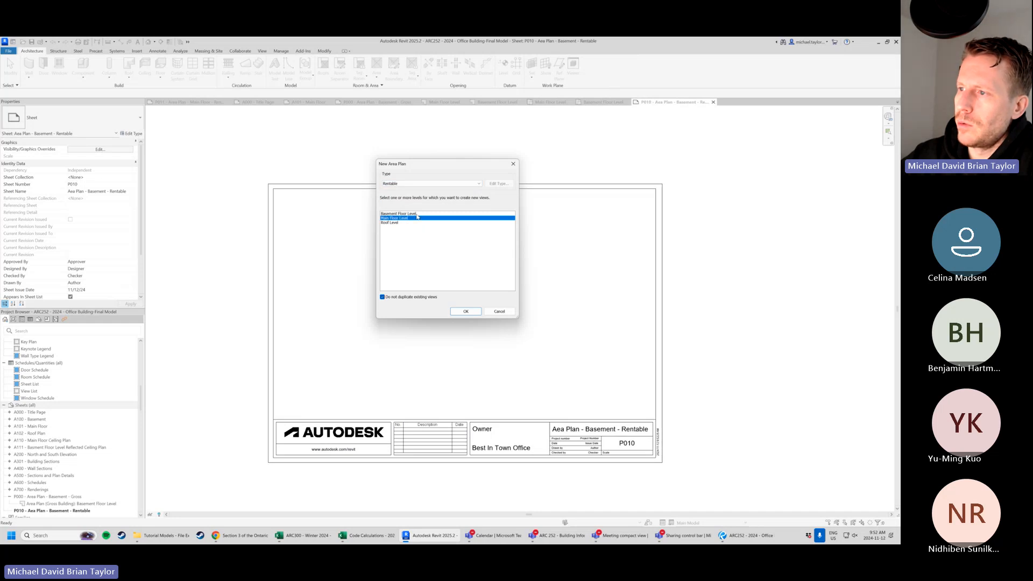
click(417, 215)
ctrl+click(407, 218)
click(420, 220)
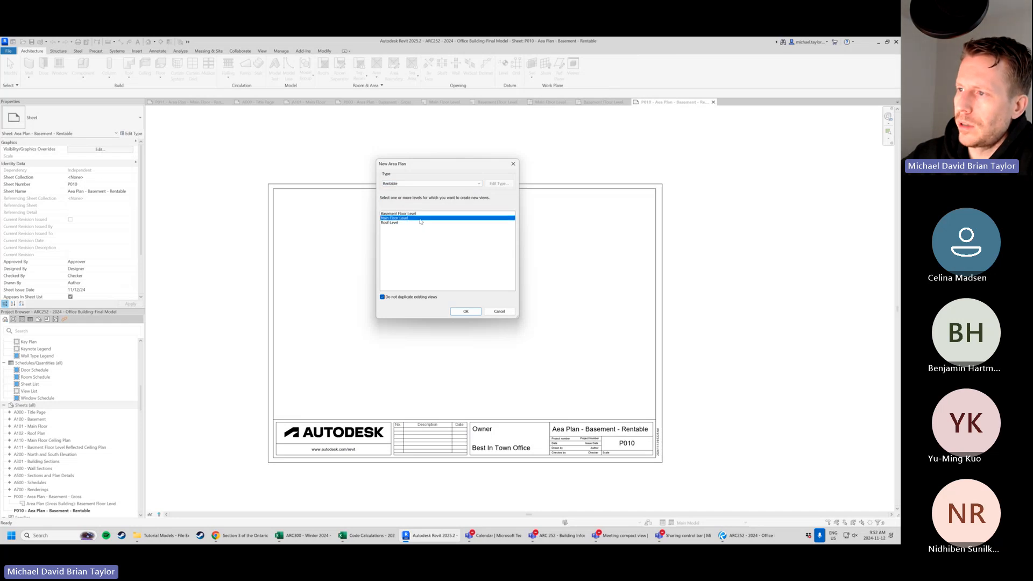
click(415, 214)
ctrl+click(412, 219)
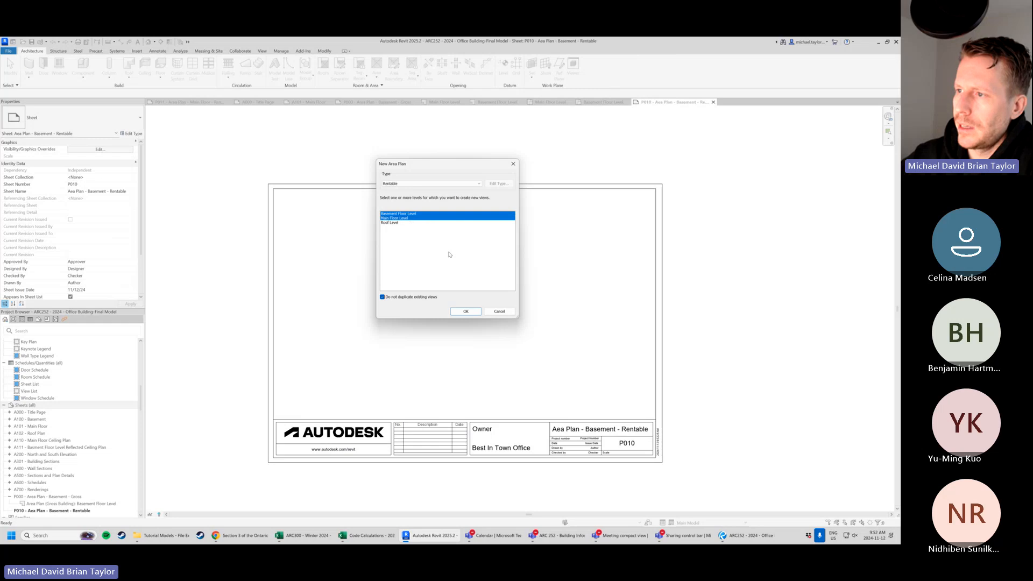
click(461, 312)
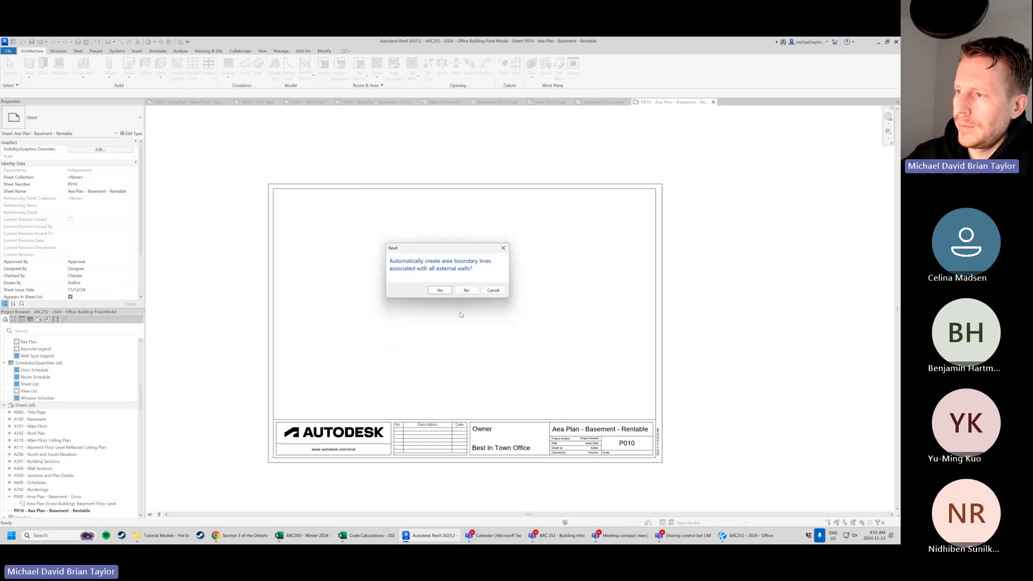
click(443, 290)
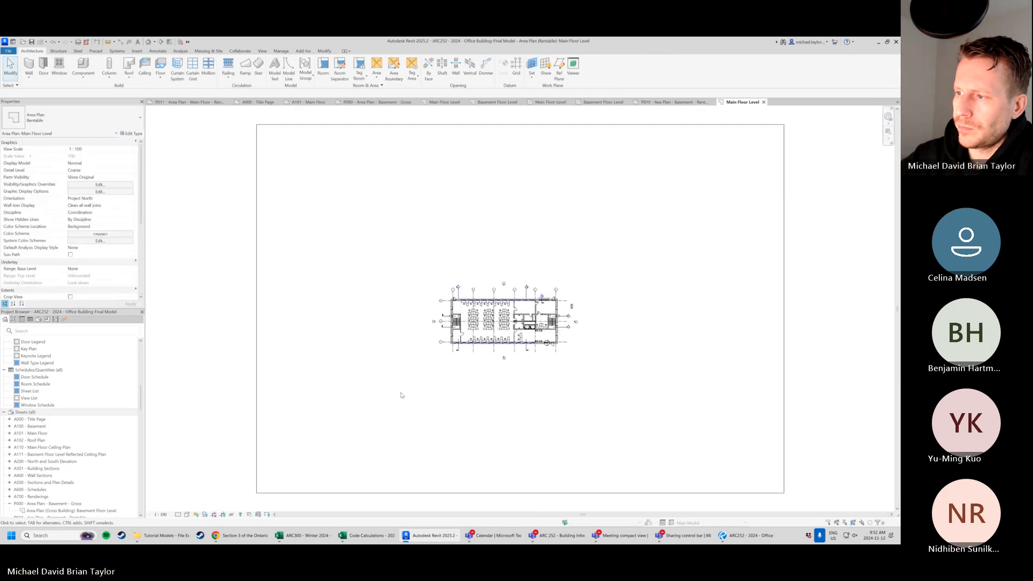
Close the rentable Main Floor Level area plan and switch to the open Basement Floor Level floor plan.
click(764, 102)
click(604, 102)
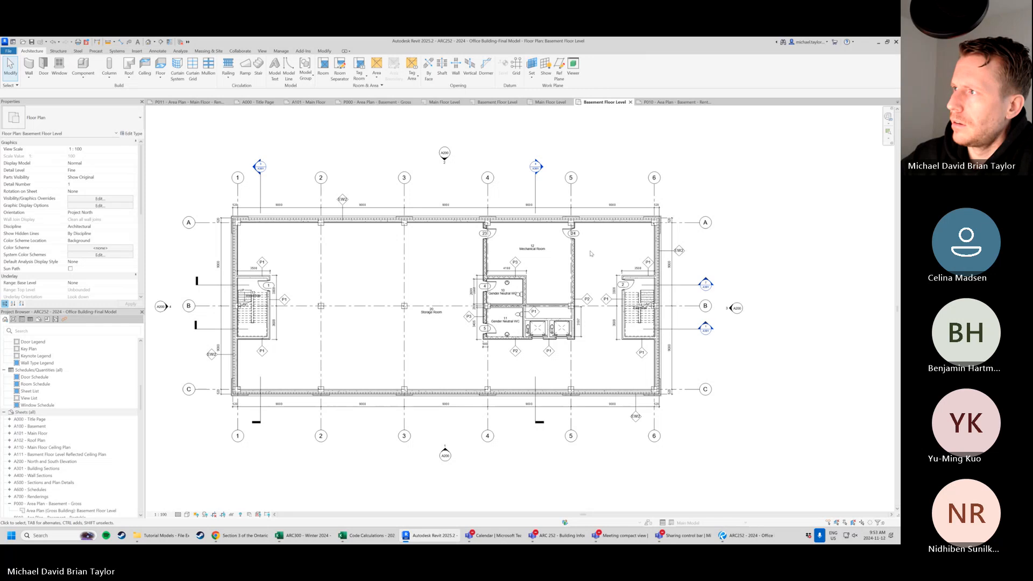
Close the Basement Floor Level floor plan and open the Basement Floor Level view under Area Plans (Rentable).
click(630, 102)
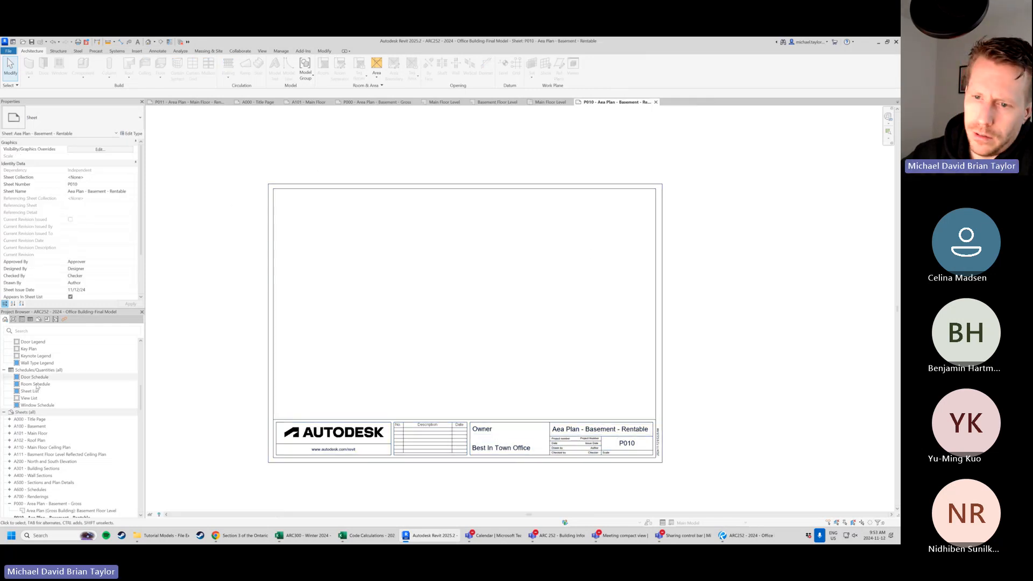
scroll(54, 396, down, 5)
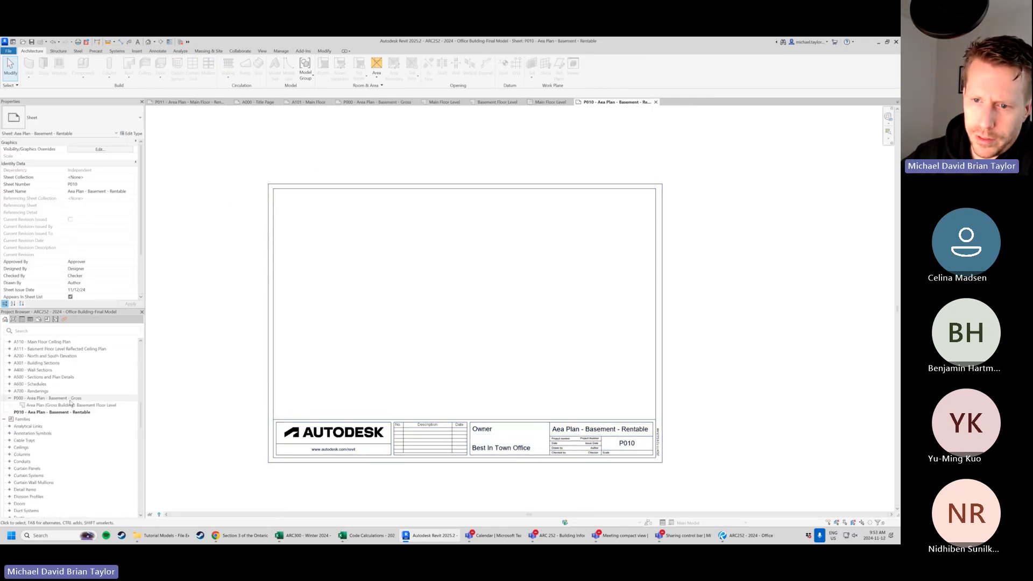
scroll(70, 403, up, 10)
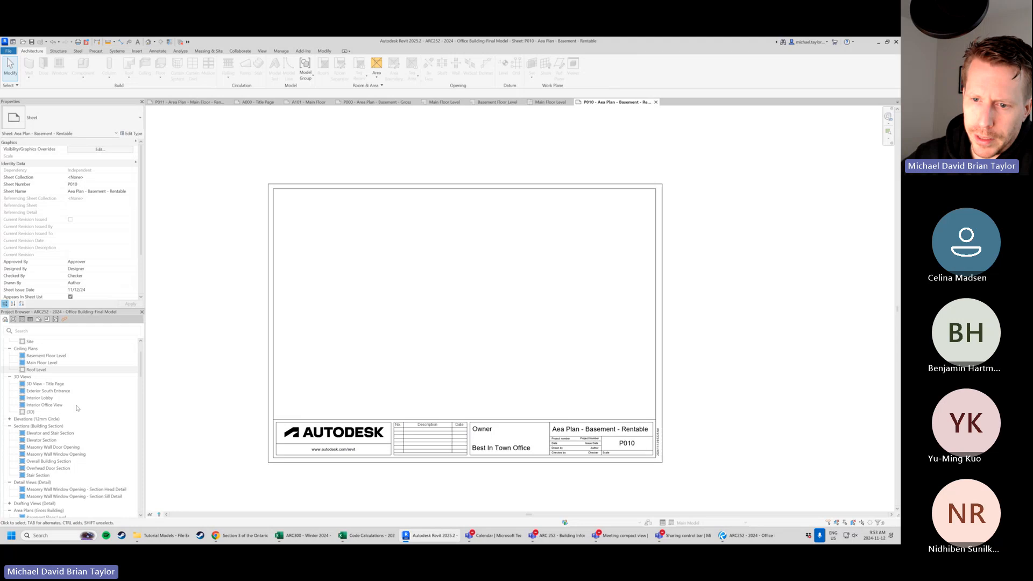
scroll(77, 408, down, 3)
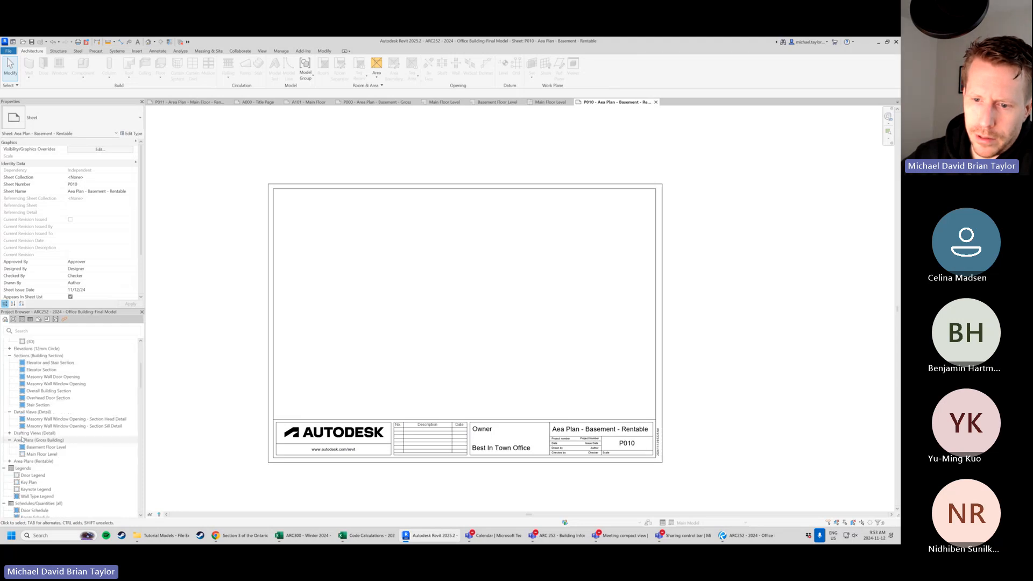
click(9, 462)
scroll(48, 401, down, 3)
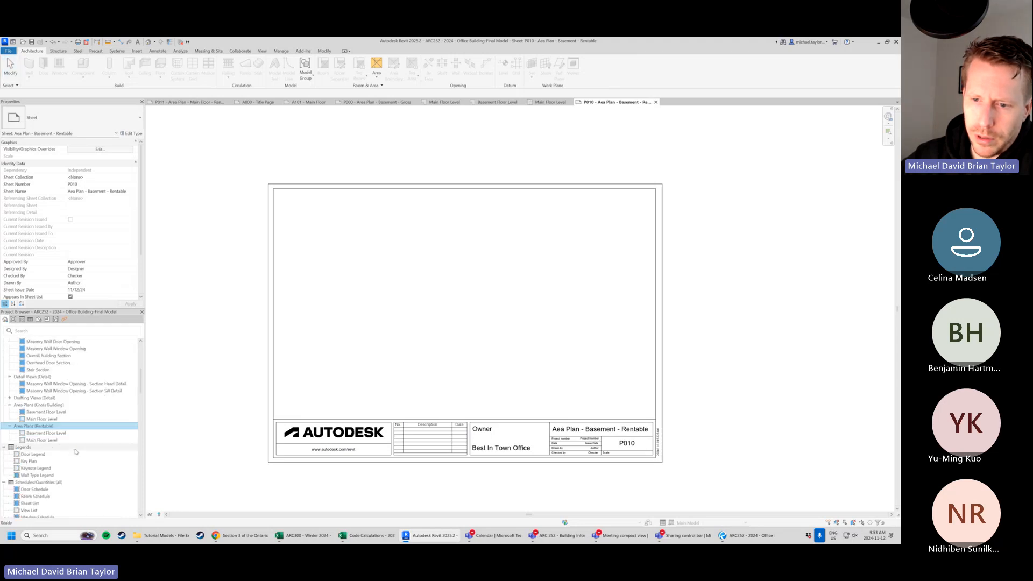
click(49, 400)
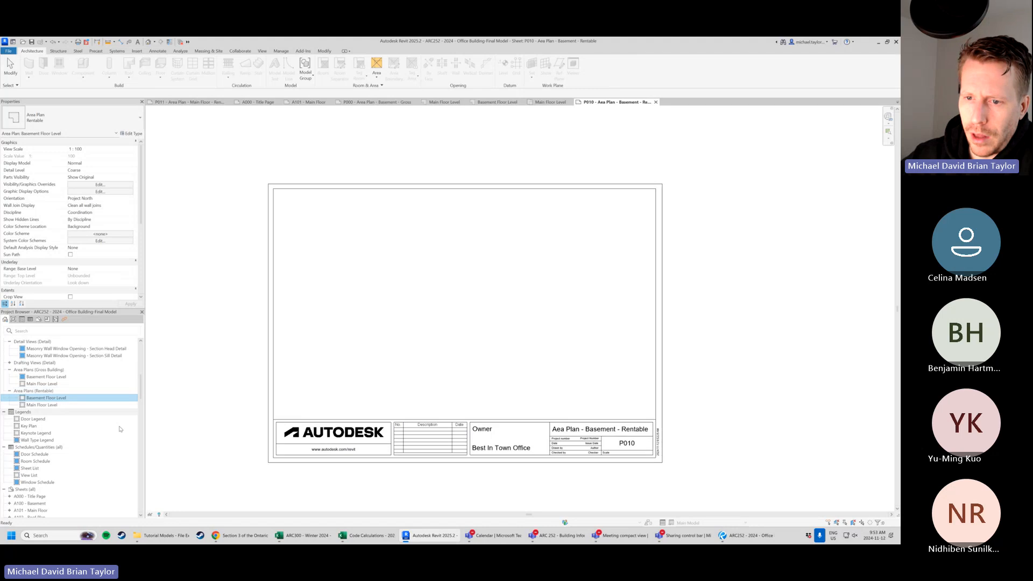
double_click(50, 399)
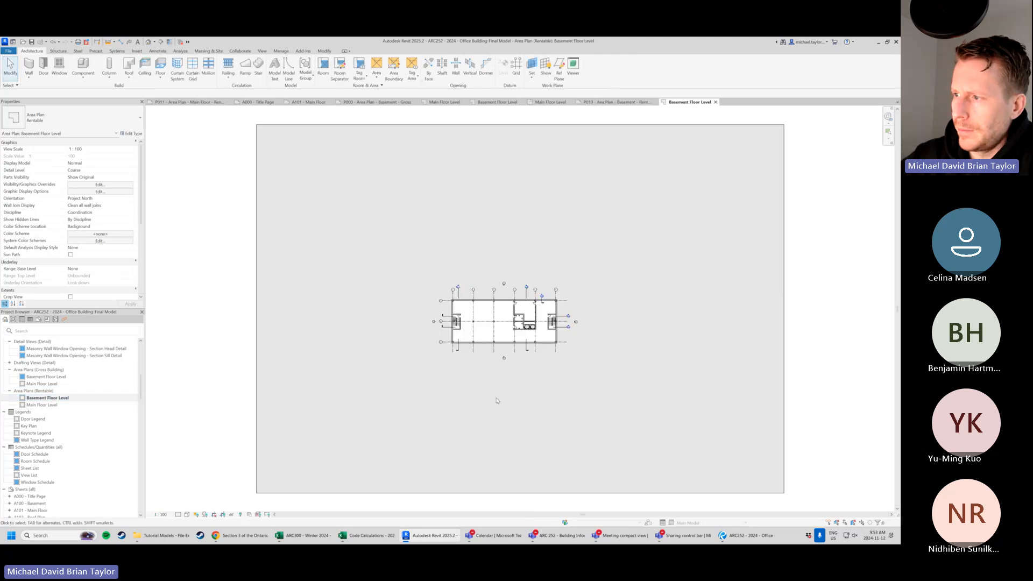
scroll(506, 317, up, 5)
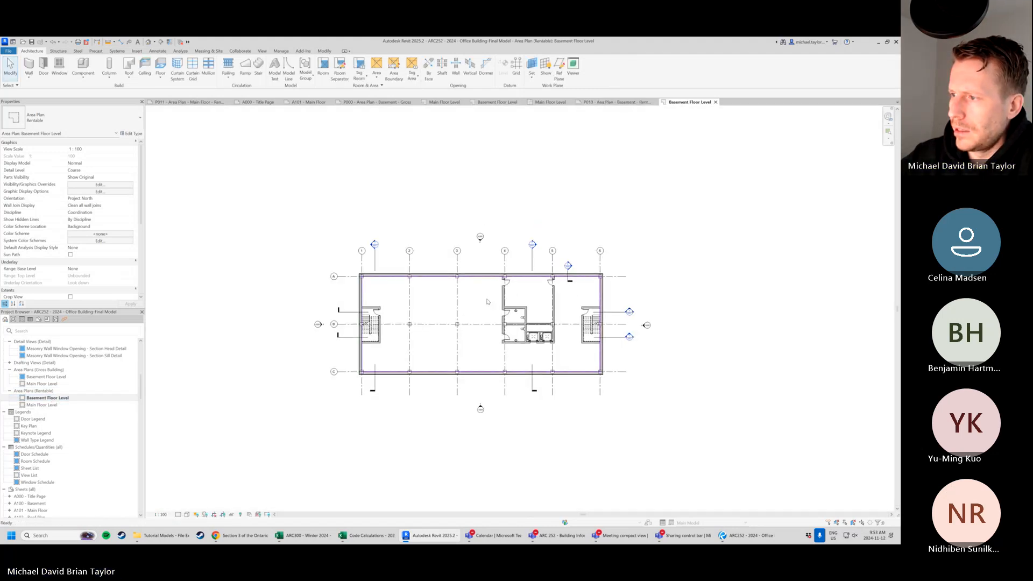
scroll(489, 312, up, 2)
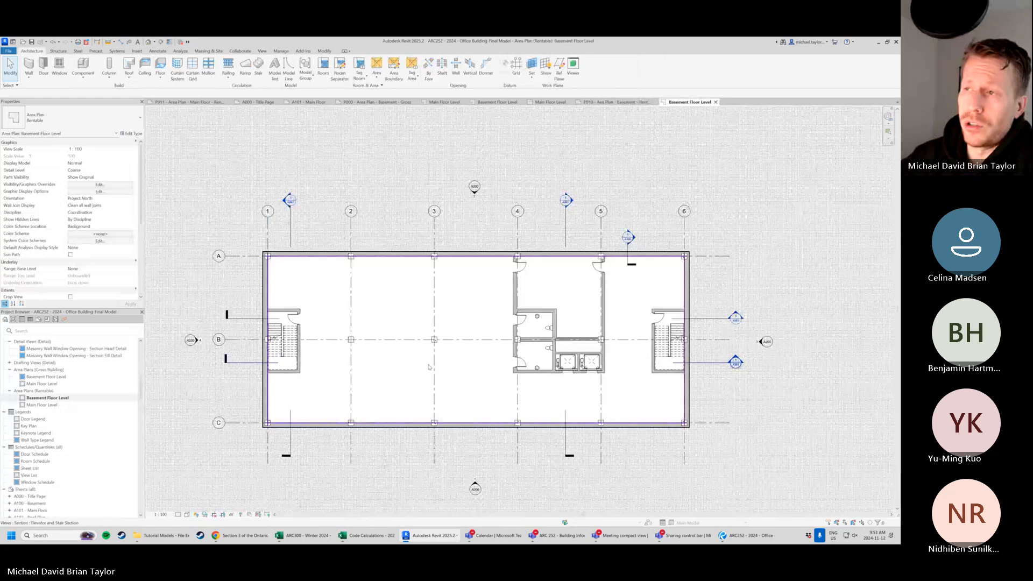
Hide the Grids, Sections and Elevations annotation categories in the rentable basement area plan's visibility/graphic overrides.
click(262, 50)
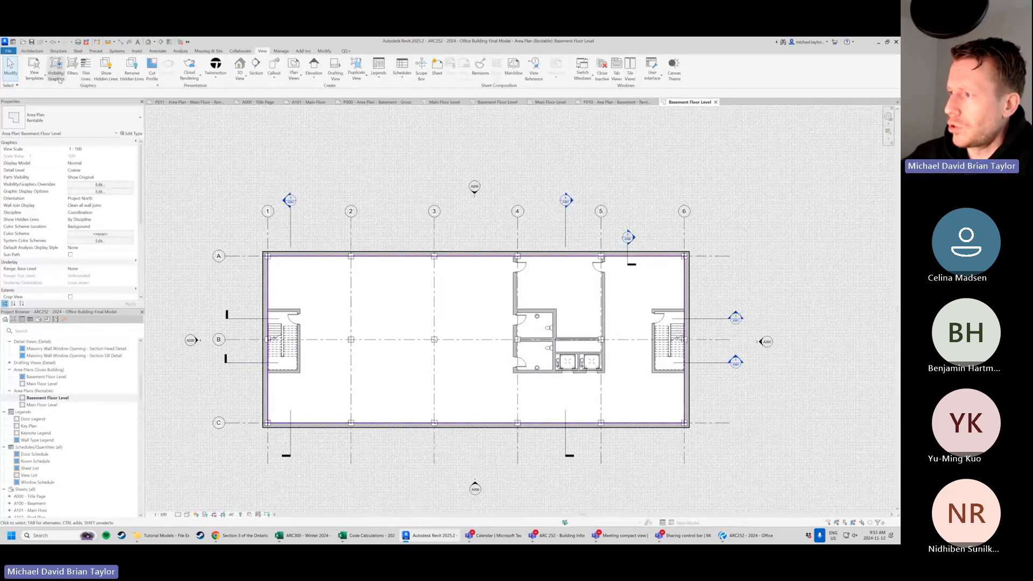
click(56, 76)
click(563, 286)
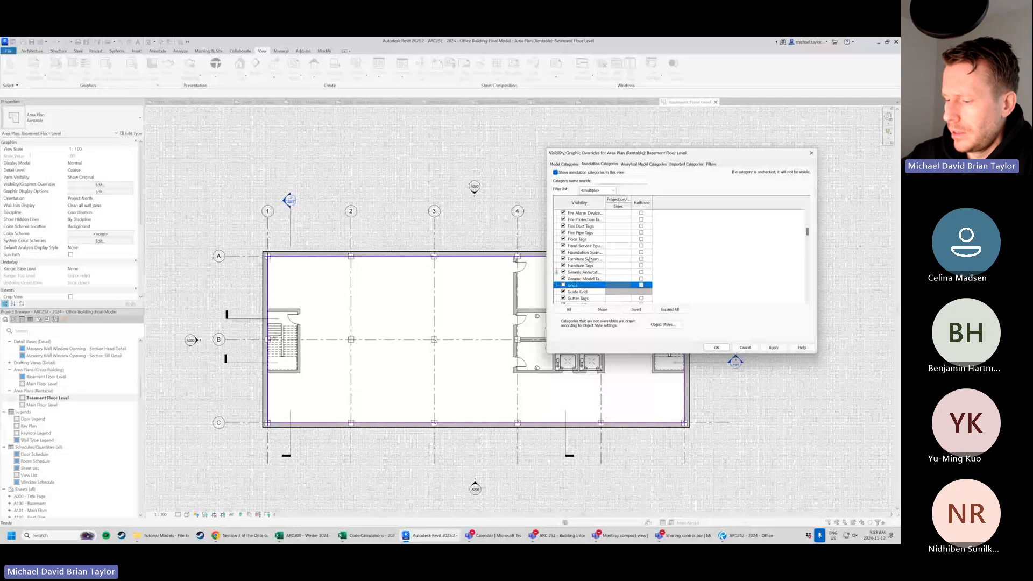
scroll(590, 259, down, 1)
key(s)
scroll(592, 281, down, 2)
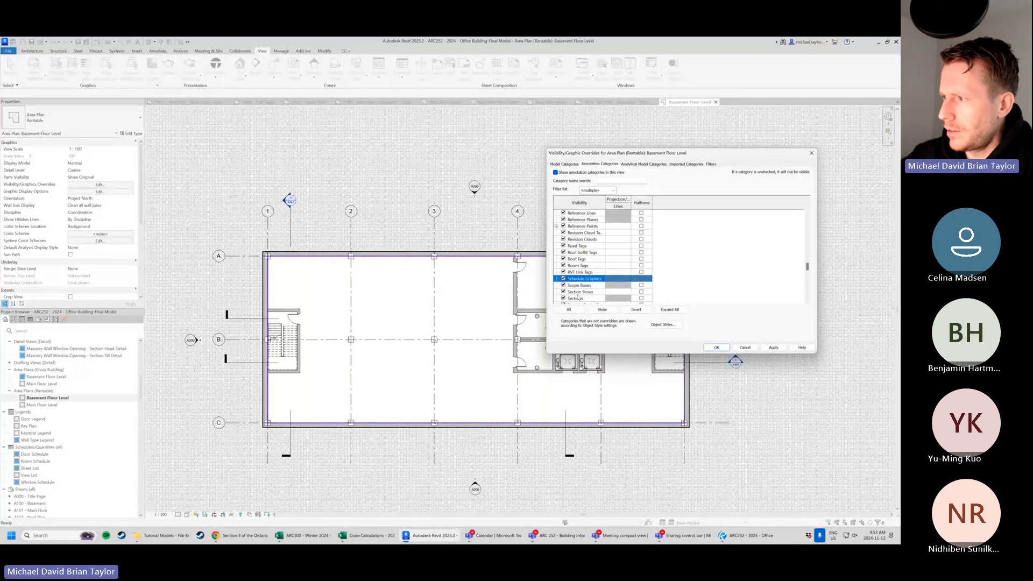
scroll(578, 295, down, 1)
scroll(581, 290, up, 3)
key(e)
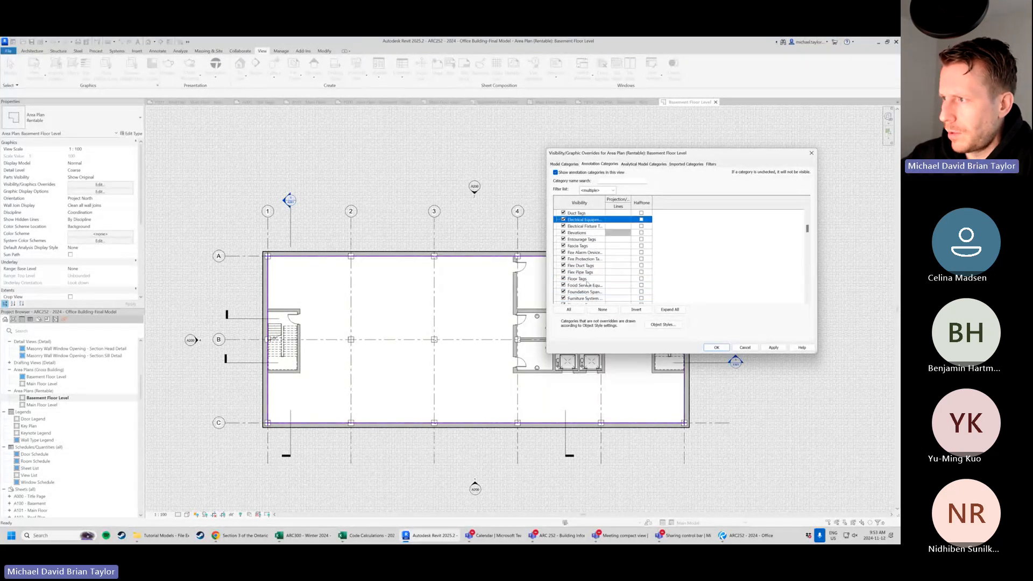
click(563, 233)
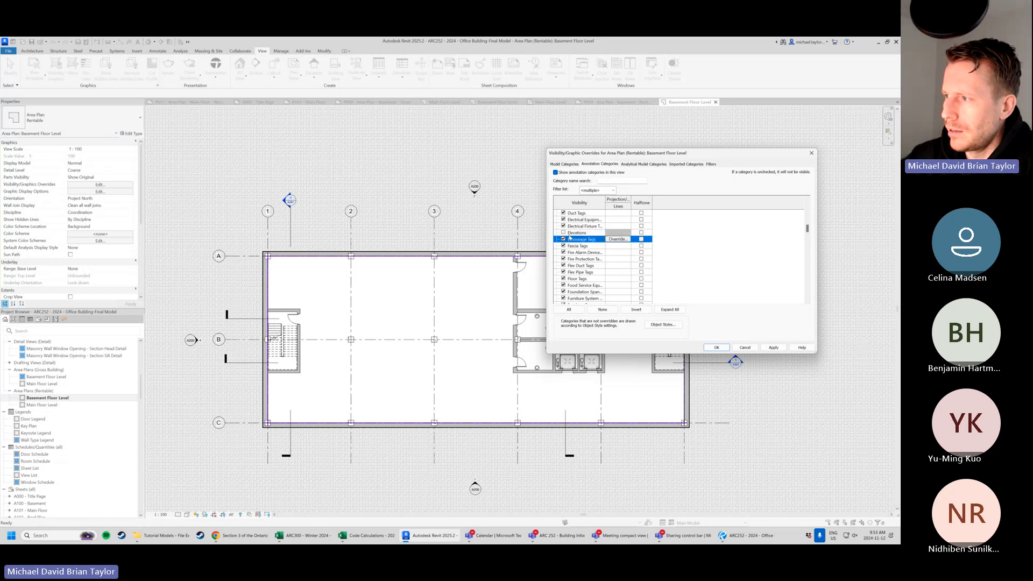
key(s)
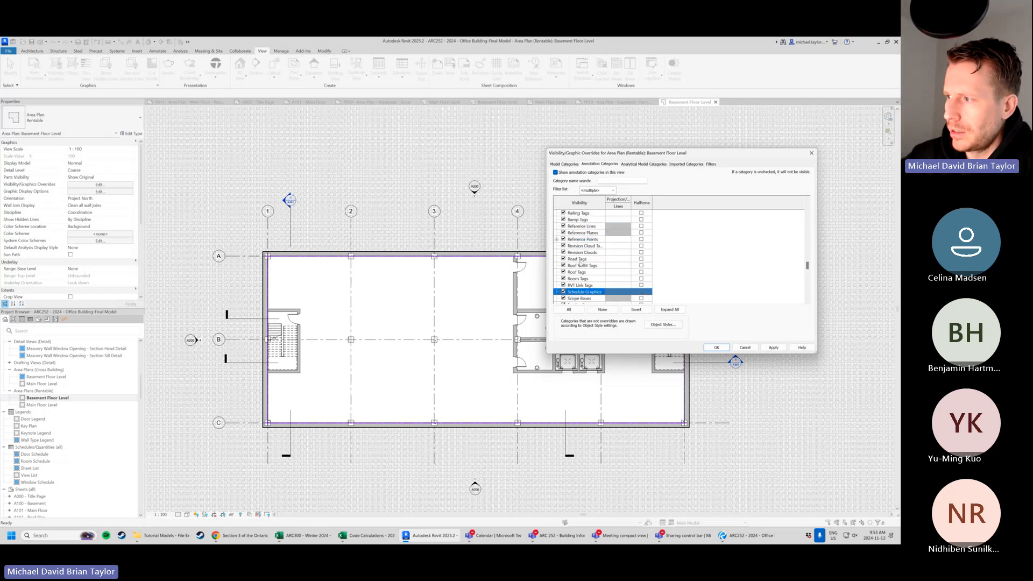
key(g)
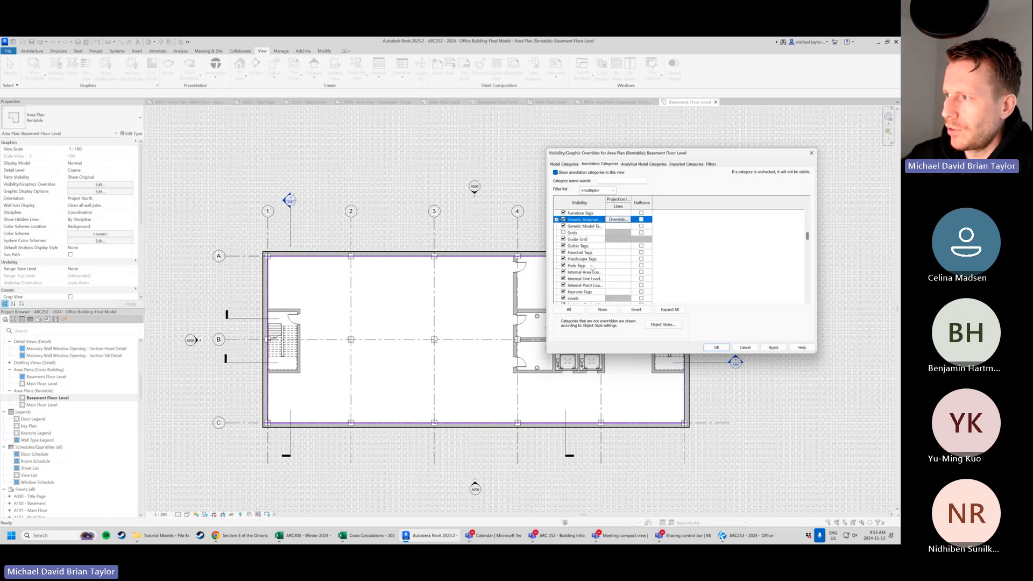
click(596, 162)
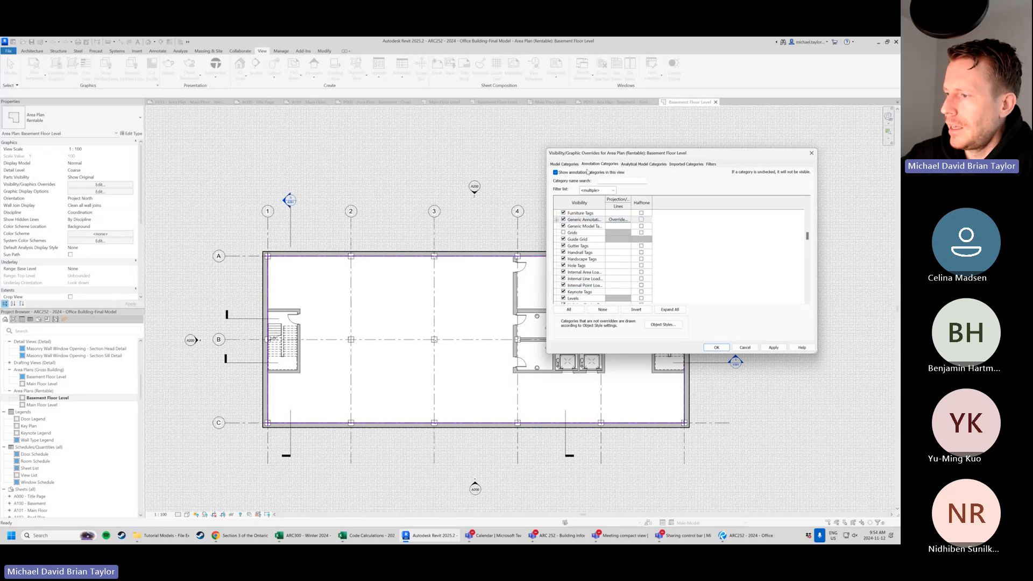
Override the cut lines of the Structural Columns model category with a heavier line weight.
click(564, 164)
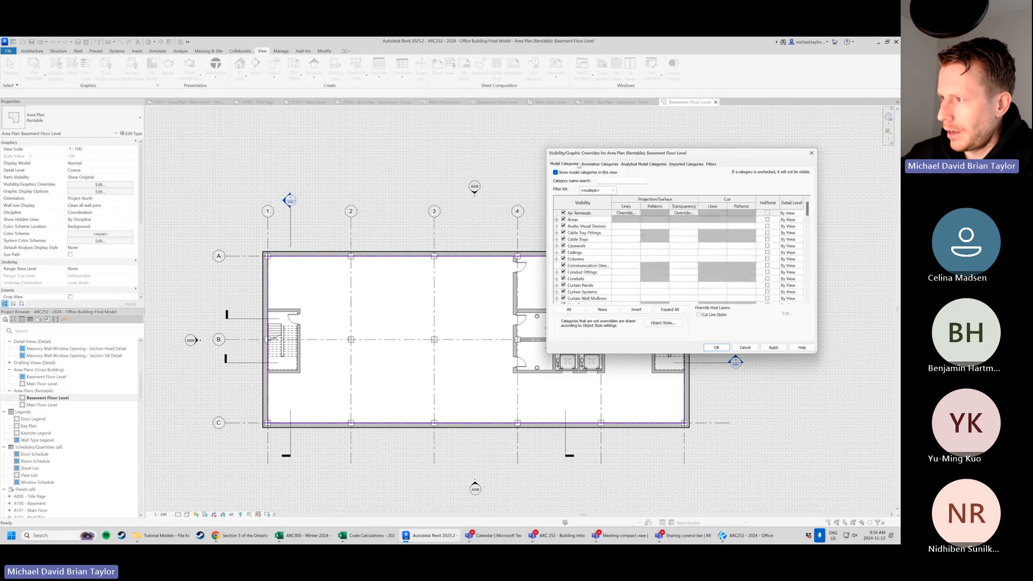
scroll(588, 237, down, 7)
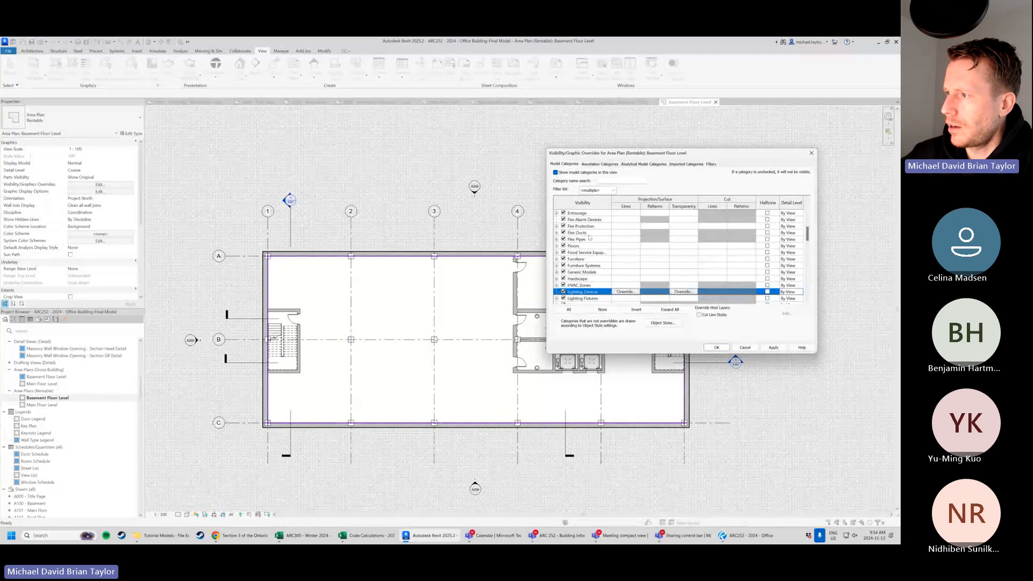
scroll(588, 238, up, 5)
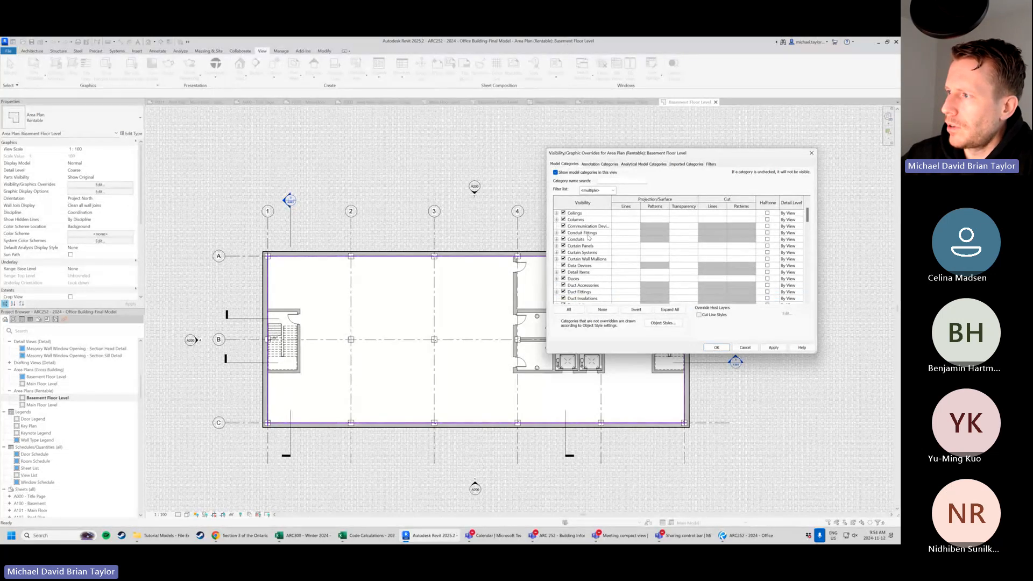
scroll(589, 237, up, 2)
click(594, 260)
key(s)
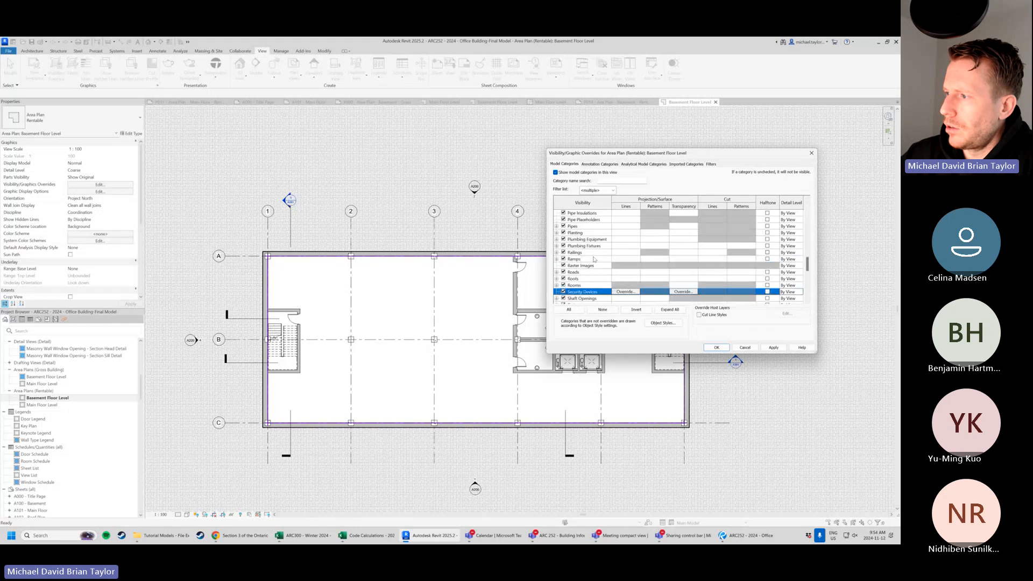
scroll(595, 260, down, 2)
scroll(594, 269, down, 3)
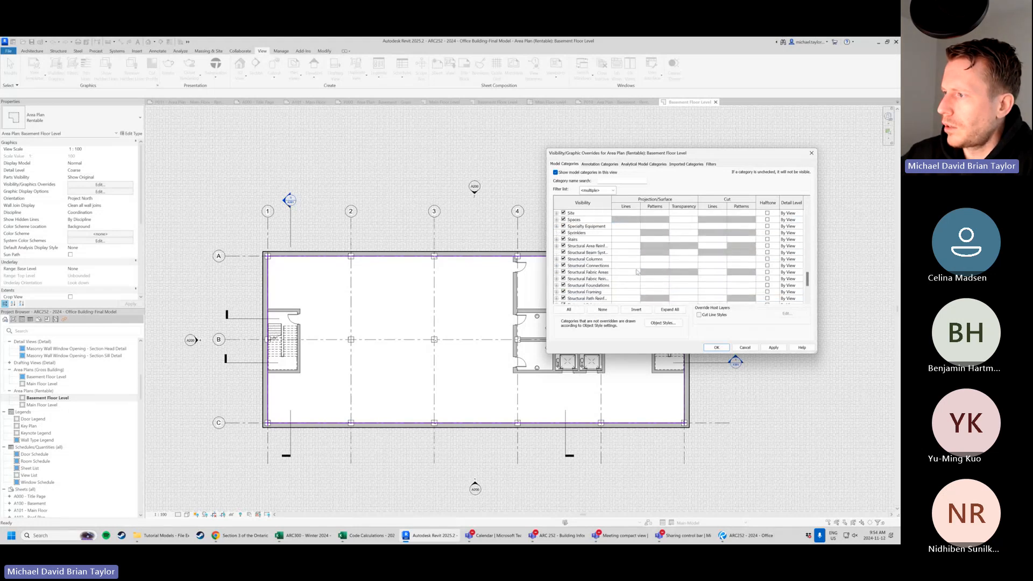
click(719, 260)
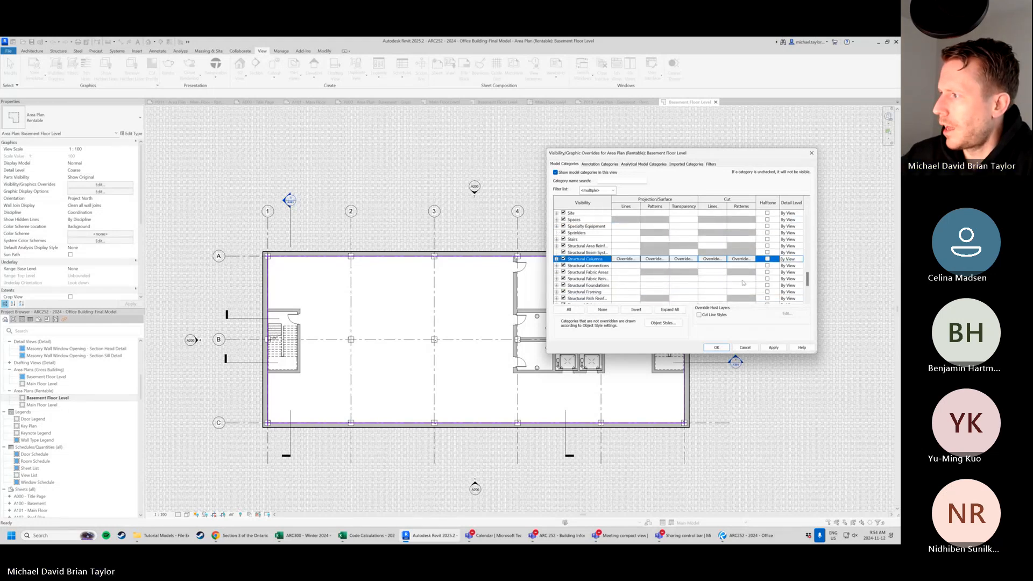
click(715, 260)
click(472, 315)
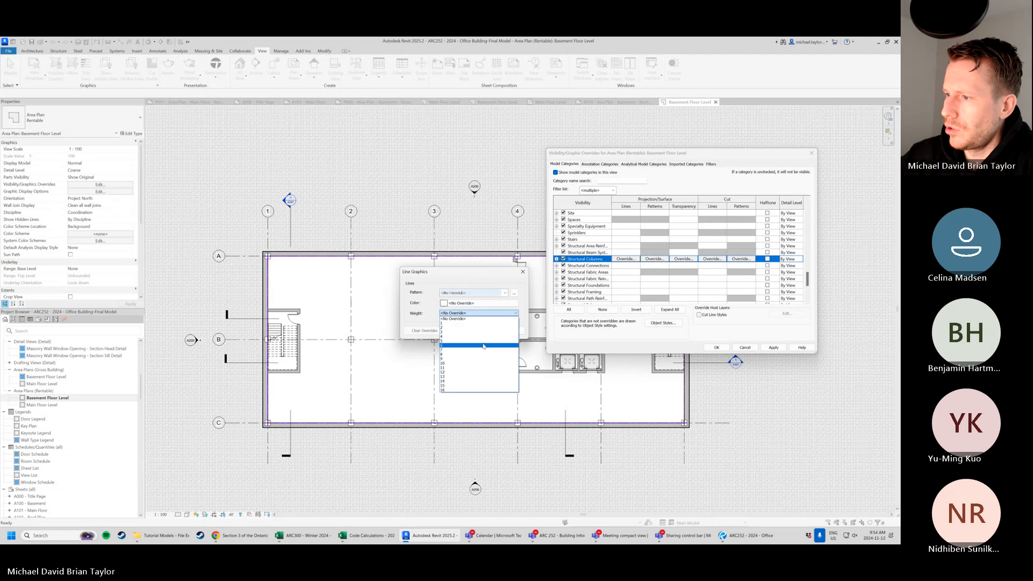
click(457, 351)
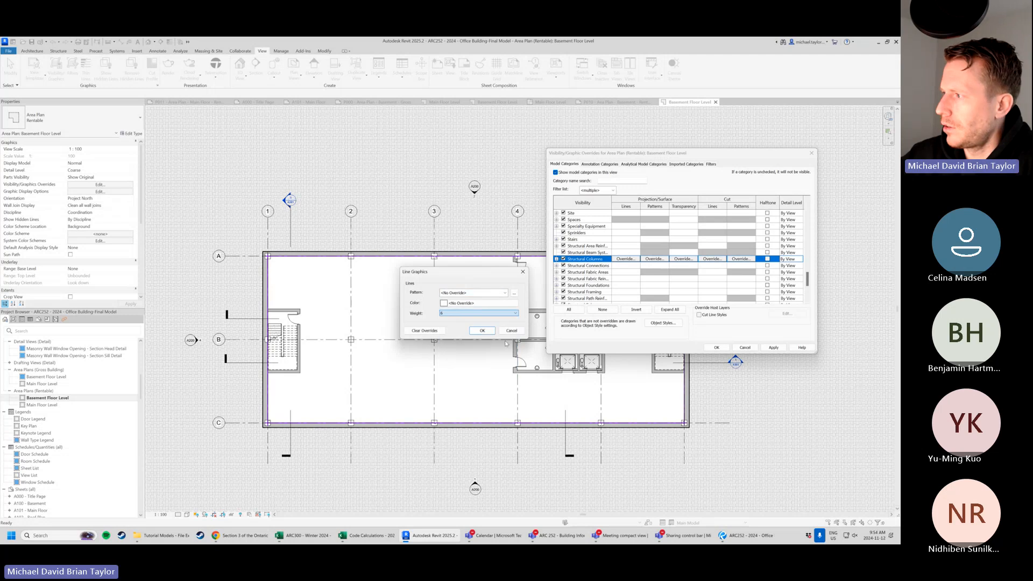
key(Return)
Override the Structural Columns cut pattern with a solid fill foreground in gray RGB 192-192-192.
click(741, 259)
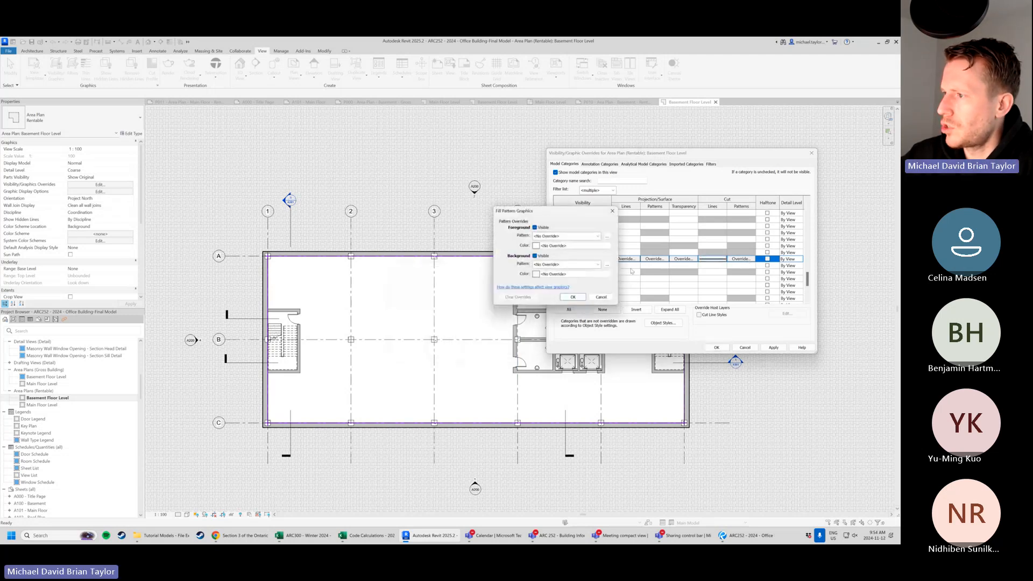
click(554, 236)
click(555, 247)
click(555, 247)
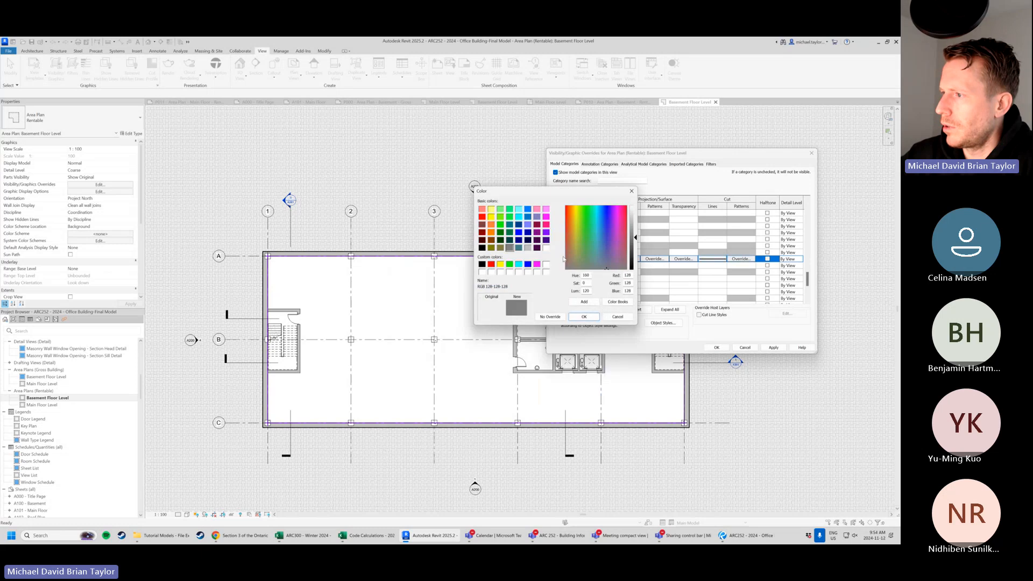
click(528, 249)
click(584, 320)
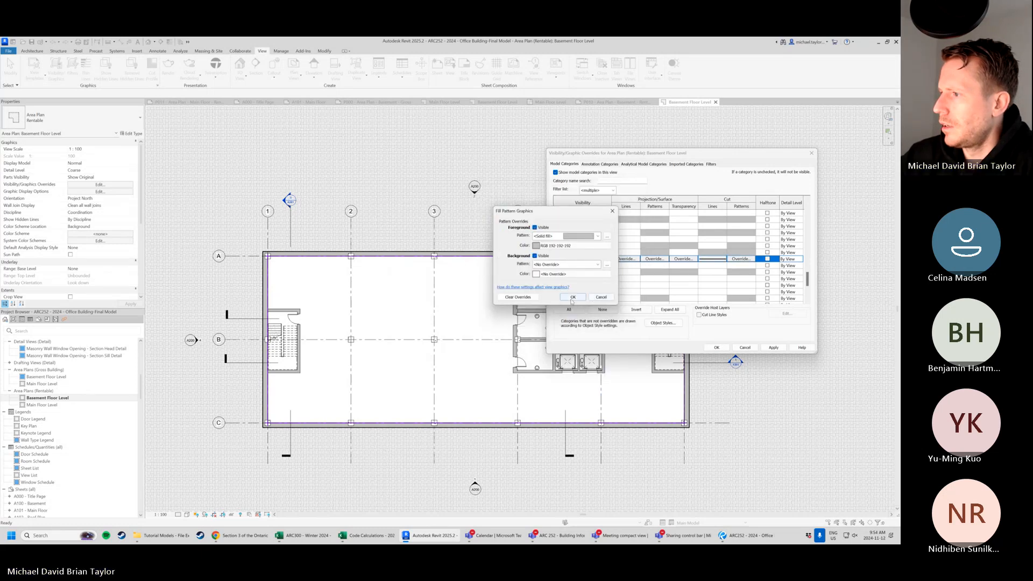
click(573, 297)
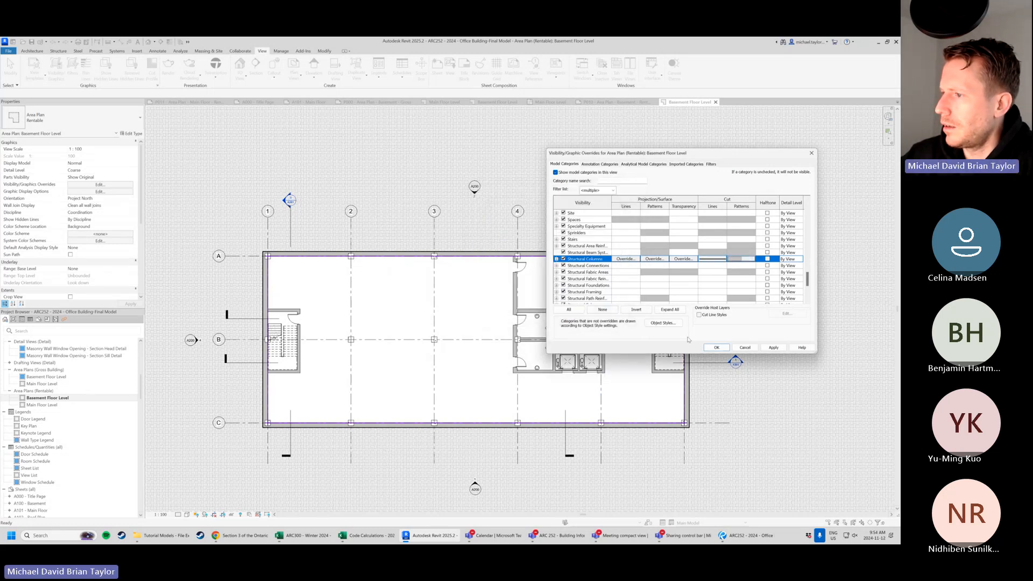
Override the cut lines of the Walls model category with a heavier line weight.
scroll(564, 283, down, 4)
click(733, 285)
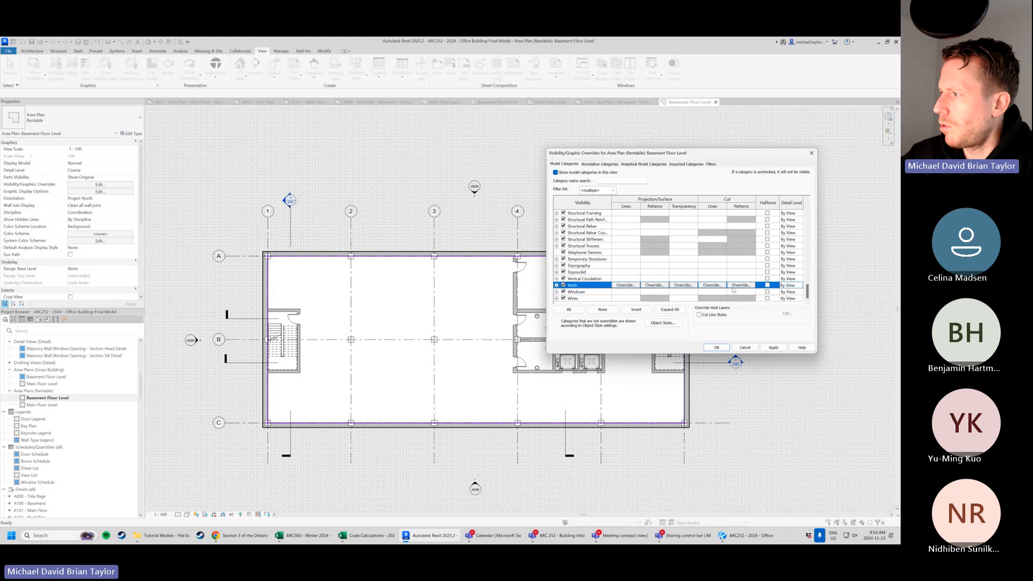
click(712, 285)
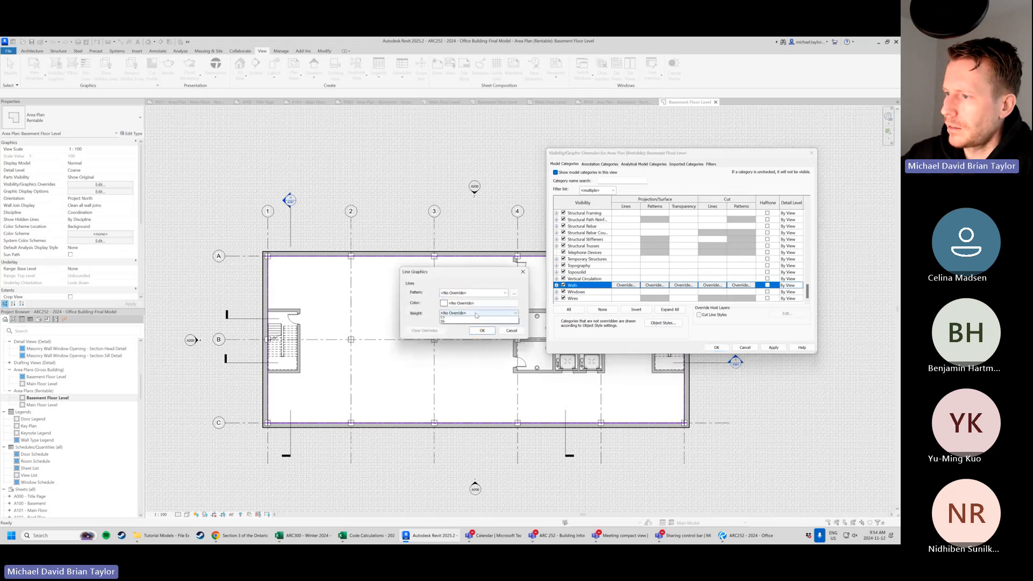
click(485, 313)
click(462, 349)
click(483, 330)
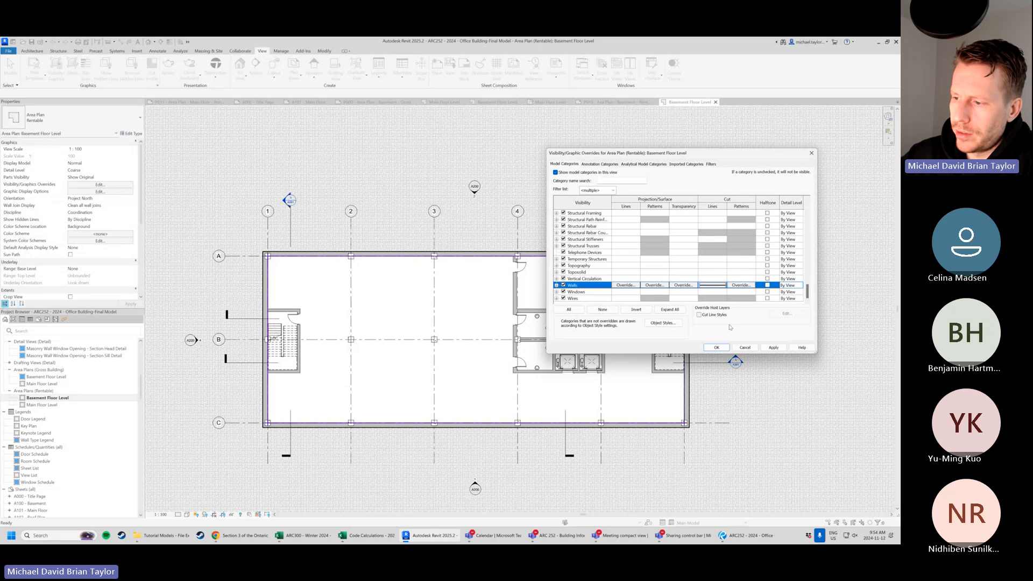
Hide the Toposolid model category and apply the visibility/graphic overrides to the view.
scroll(592, 269, up, 1)
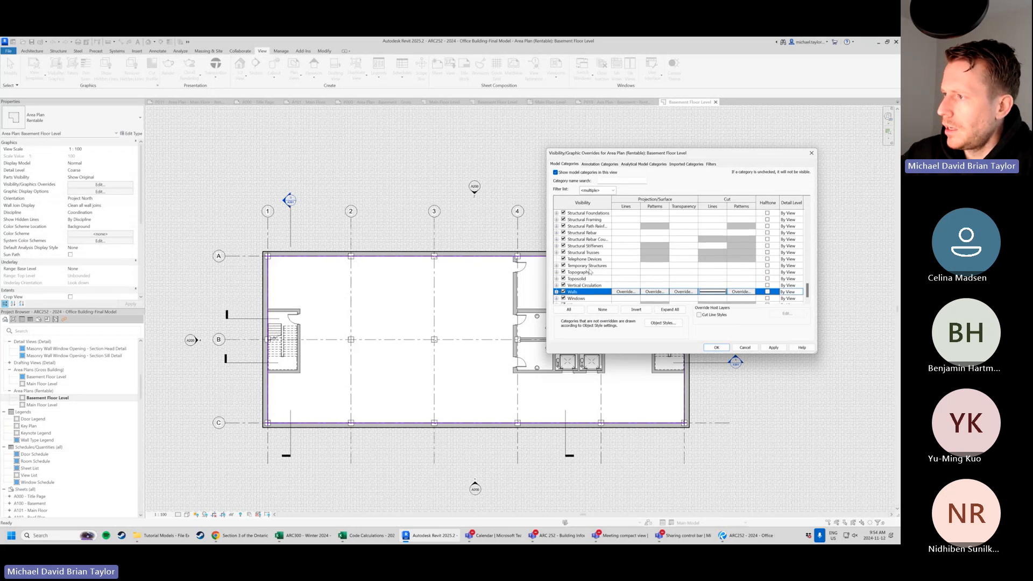
click(564, 279)
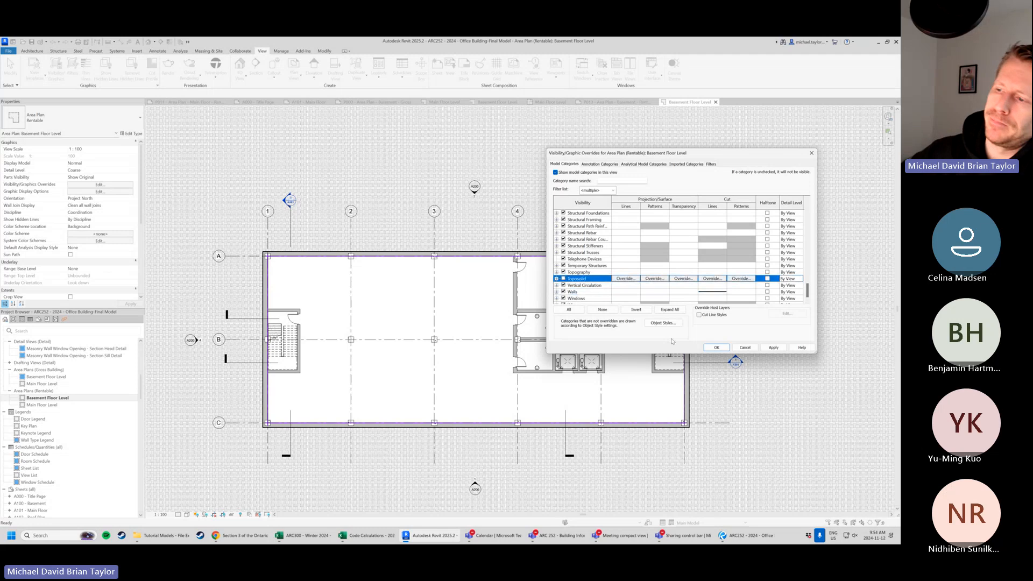
click(717, 348)
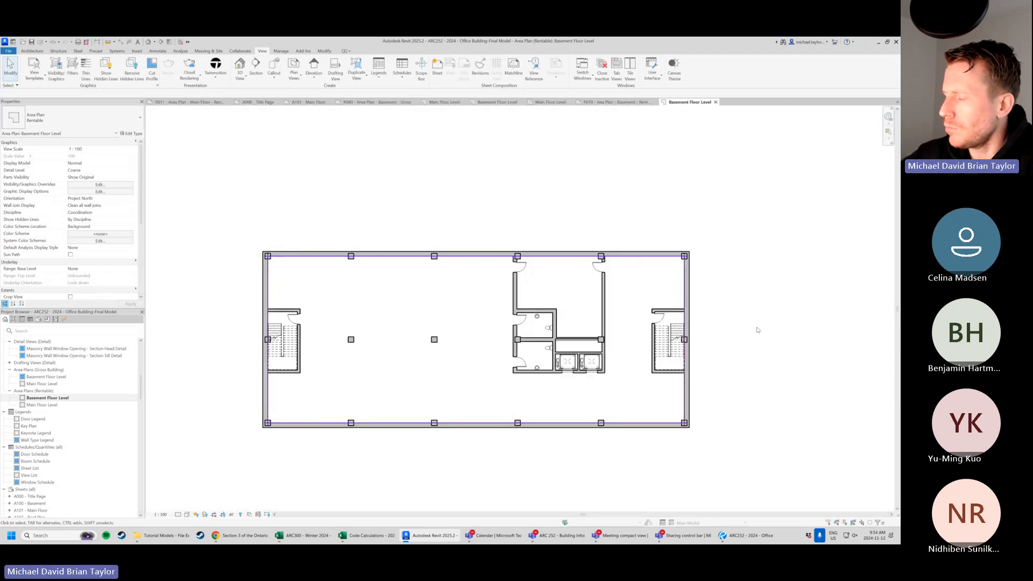
Examine the room elements in the plan by selecting the large open storage room and the mechanical room.
scroll(533, 337, down, 3)
middle_drag(428, 297, 373, 296)
scroll(412, 405, up, 1)
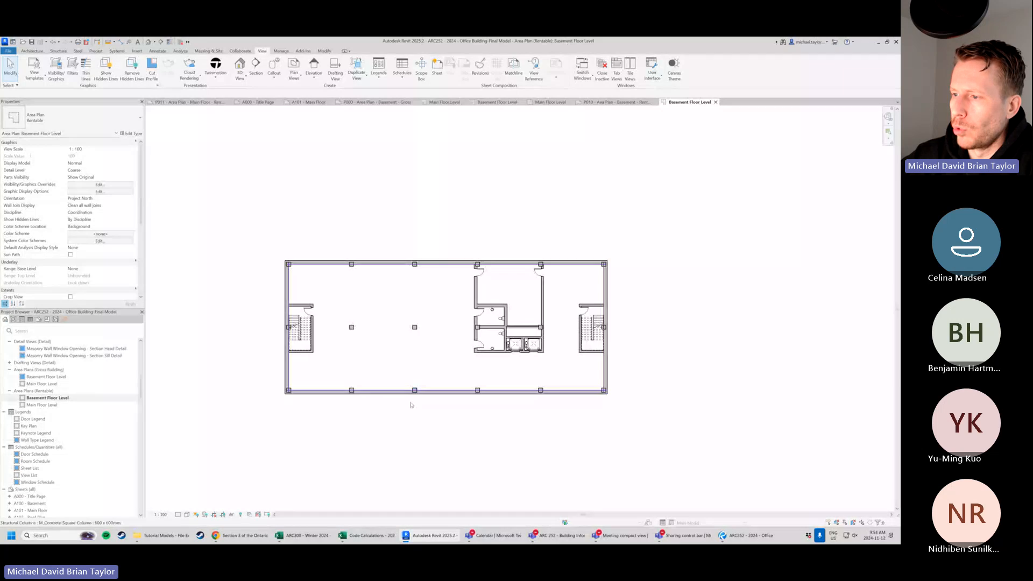
click(432, 340)
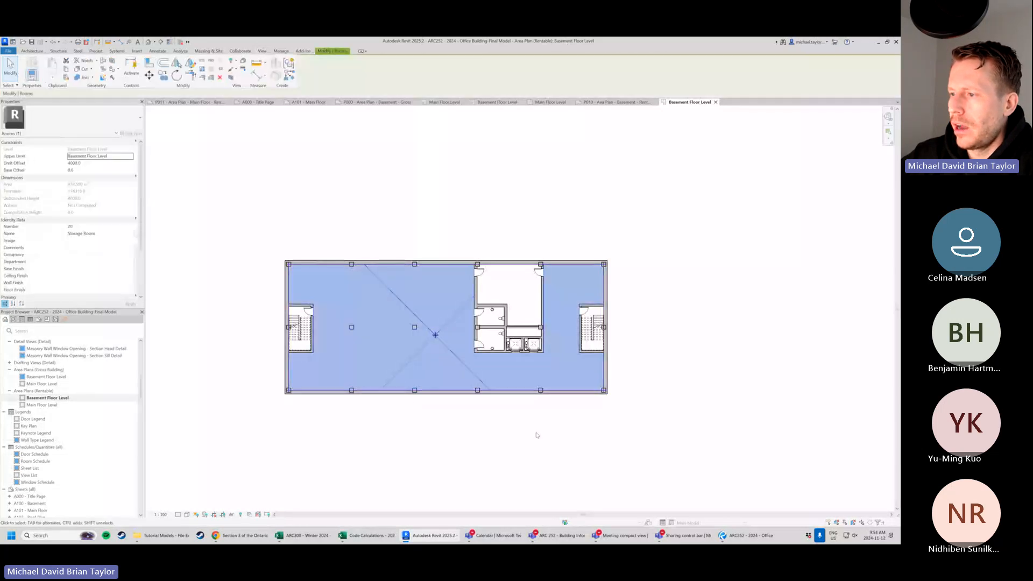
click(505, 445)
scroll(476, 373, up, 1)
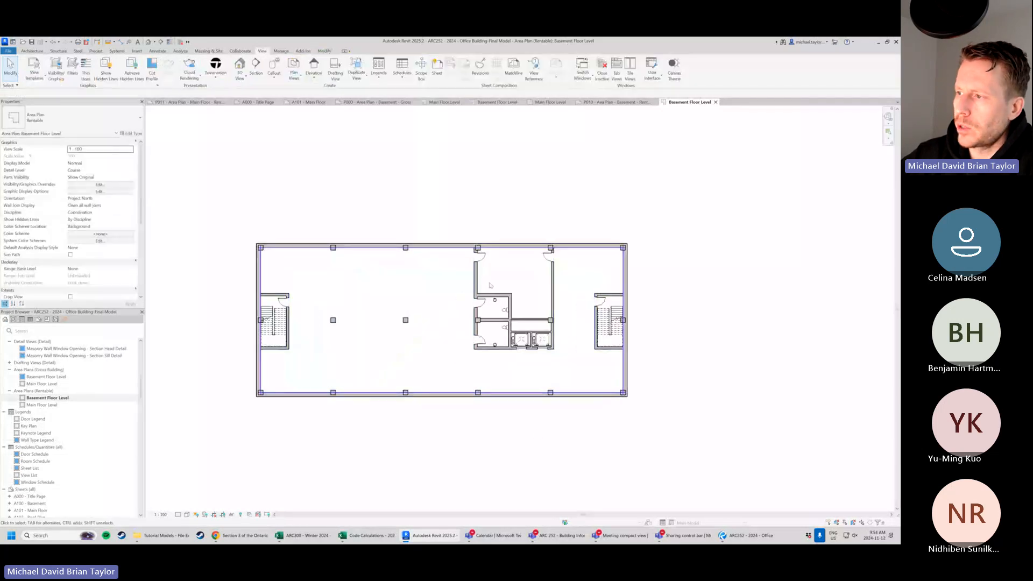
click(506, 277)
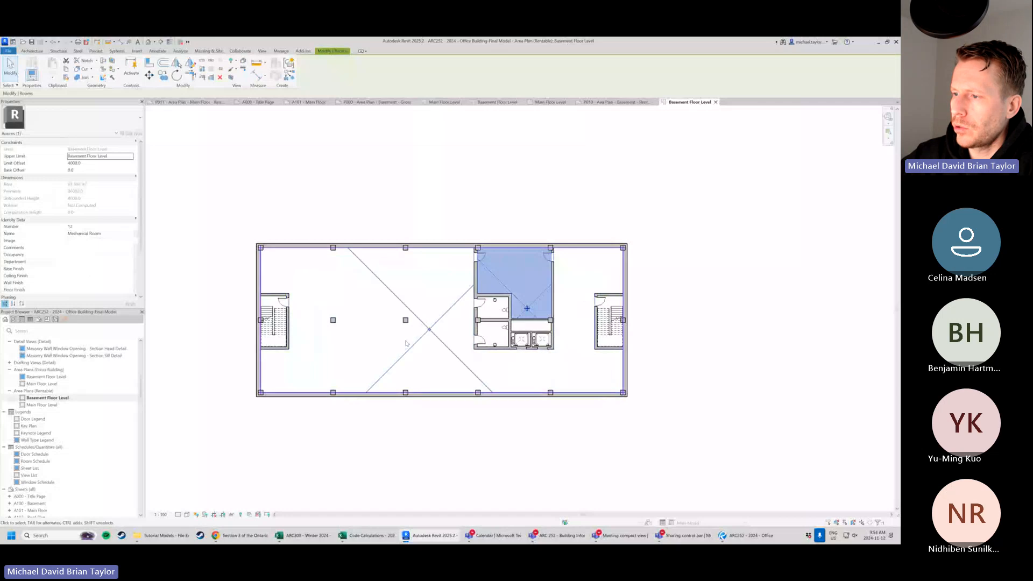
click(437, 321)
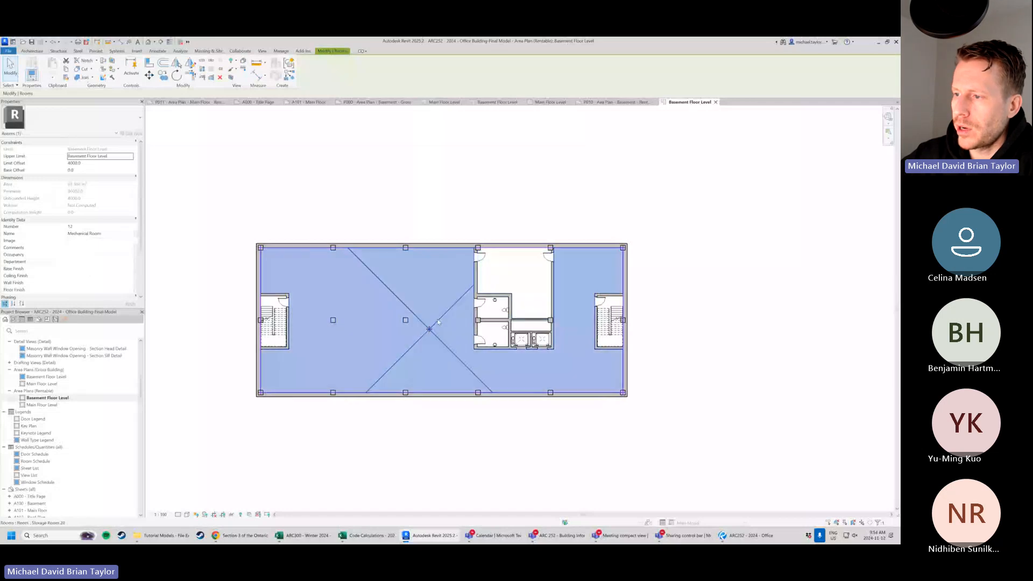
click(501, 281)
click(653, 279)
scroll(297, 392, up, 1)
Hide the Rooms model category in the rentable basement area plan through the visibility/graphic overrides.
key(v)
key(g)
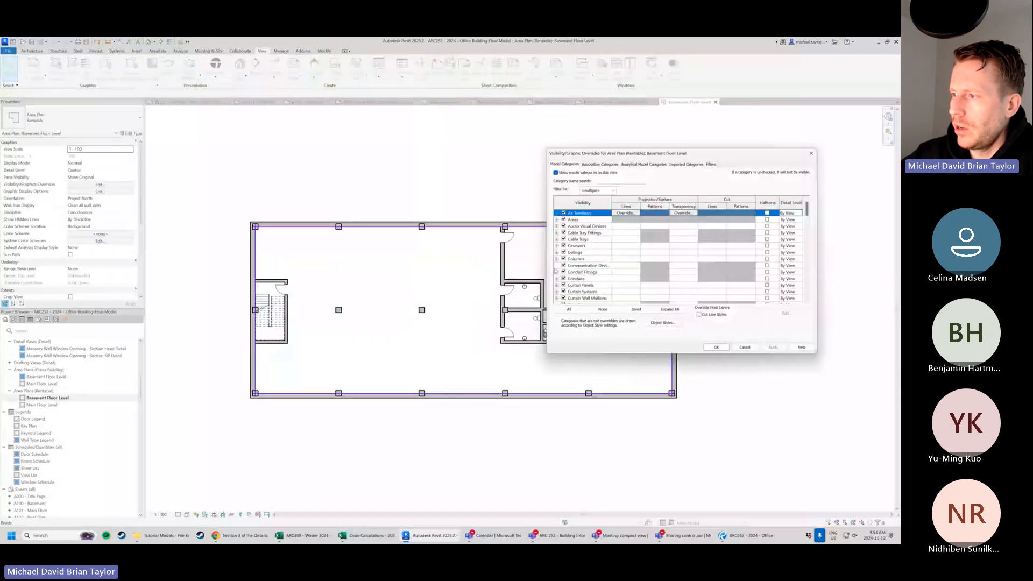
key(r)
scroll(581, 289, down, 2)
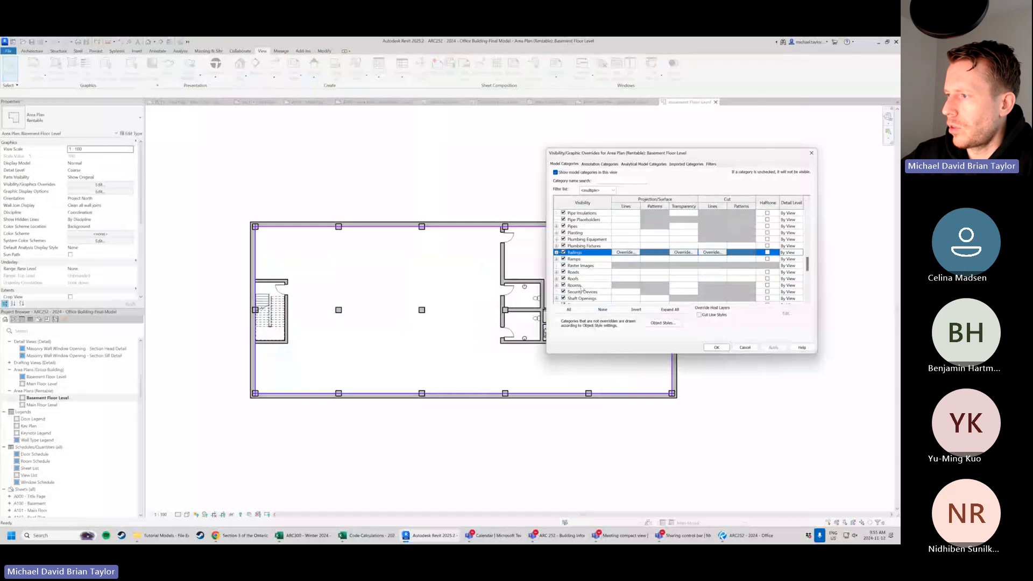
click(564, 285)
click(717, 348)
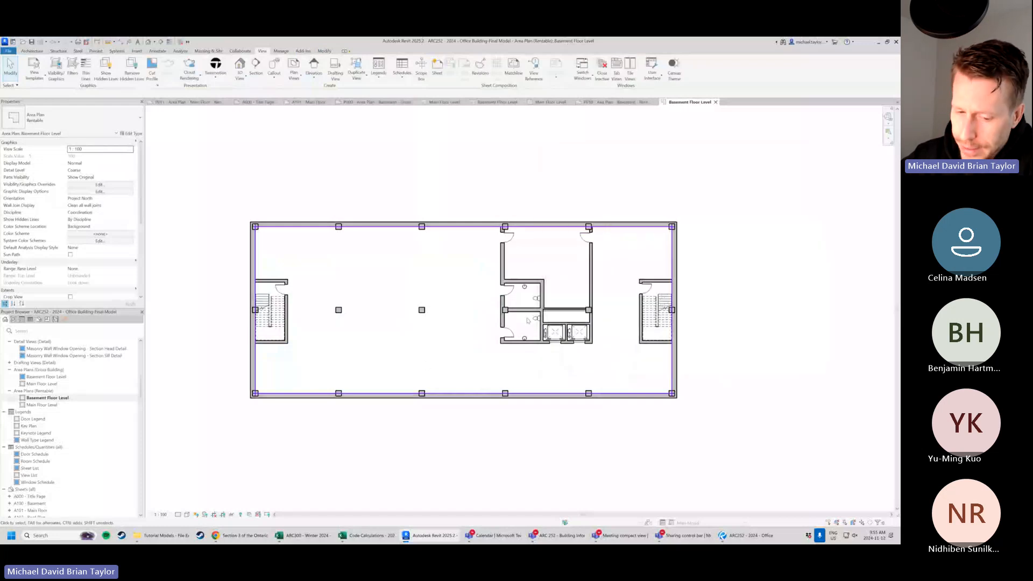
middle_drag(516, 323, 510, 332)
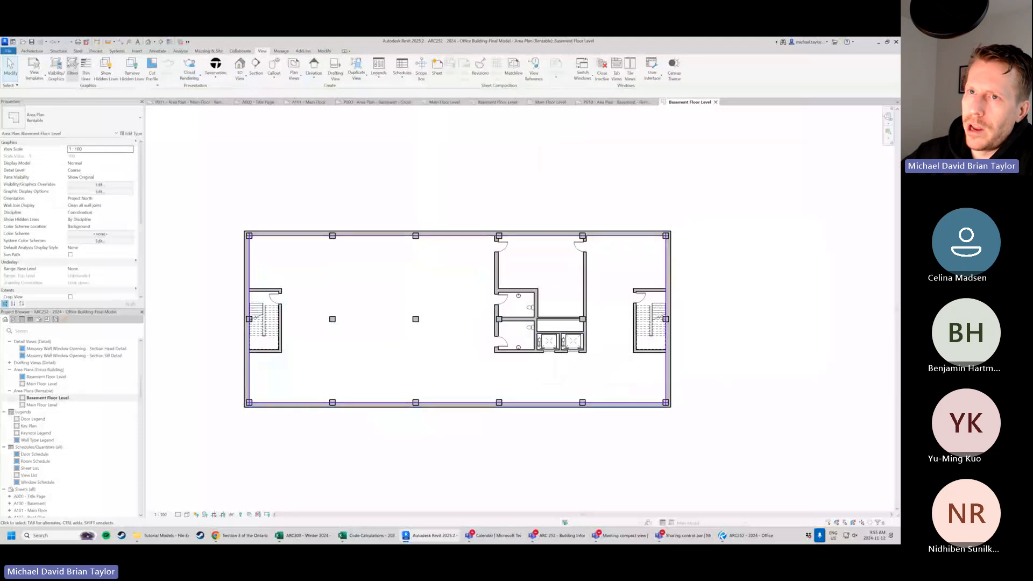
click(32, 51)
click(375, 75)
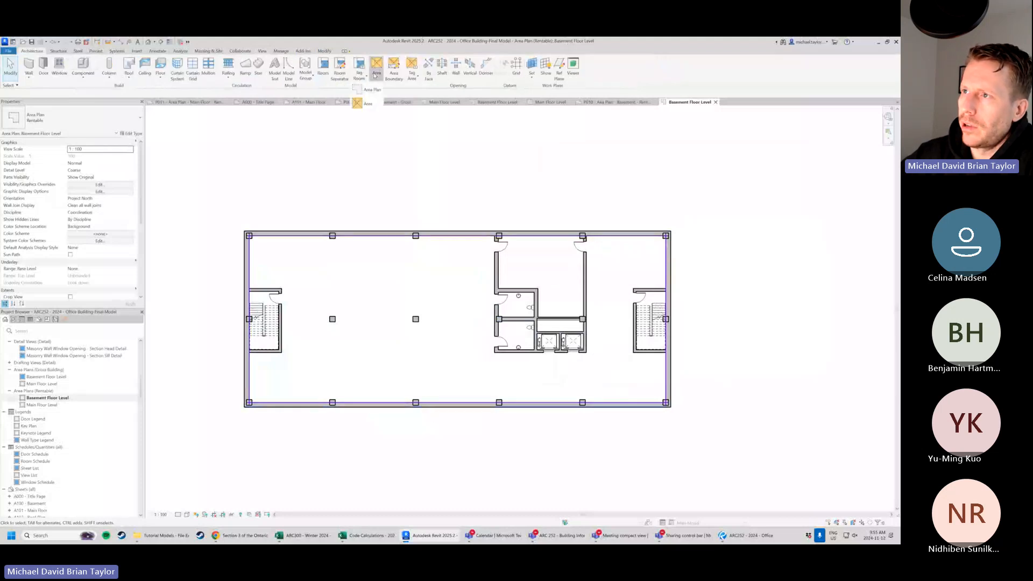
click(394, 76)
key(Escape)
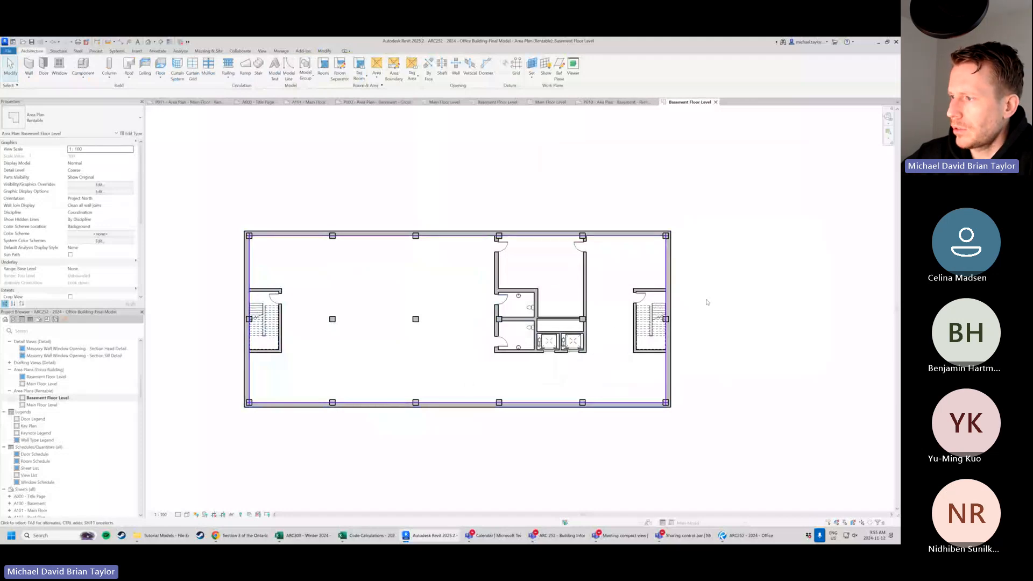
Check how the reference drawing set divides the P010 rentable basement plan into areas, and return to the model.
scroll(572, 326, up, 2)
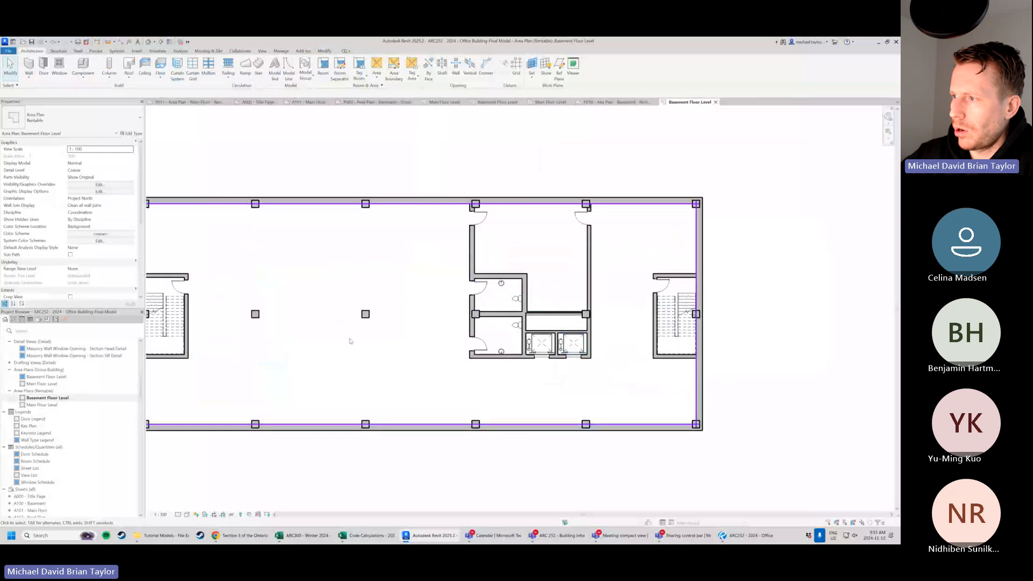
middle_drag(349, 340, 404, 331)
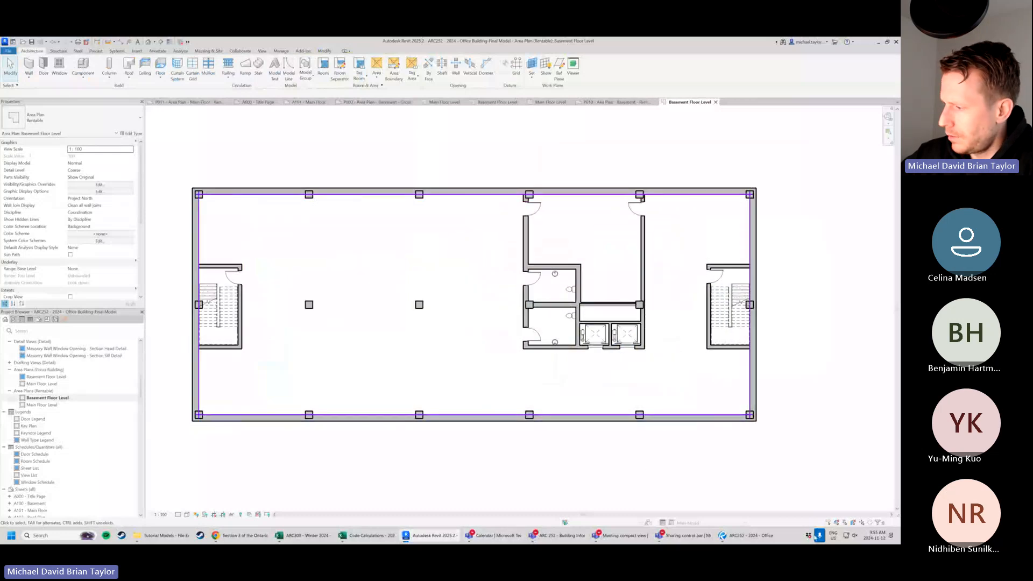
click(751, 536)
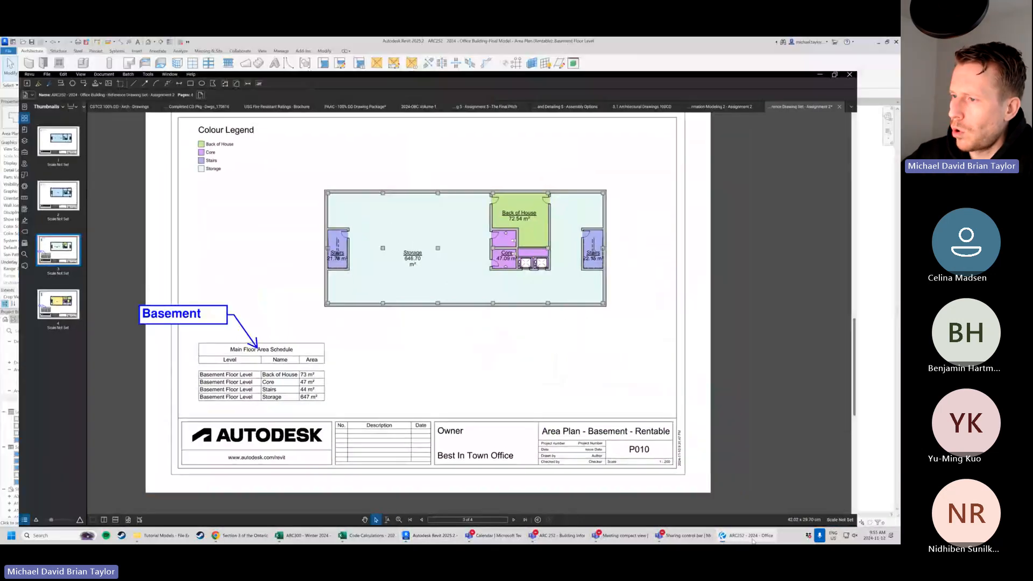
click(750, 536)
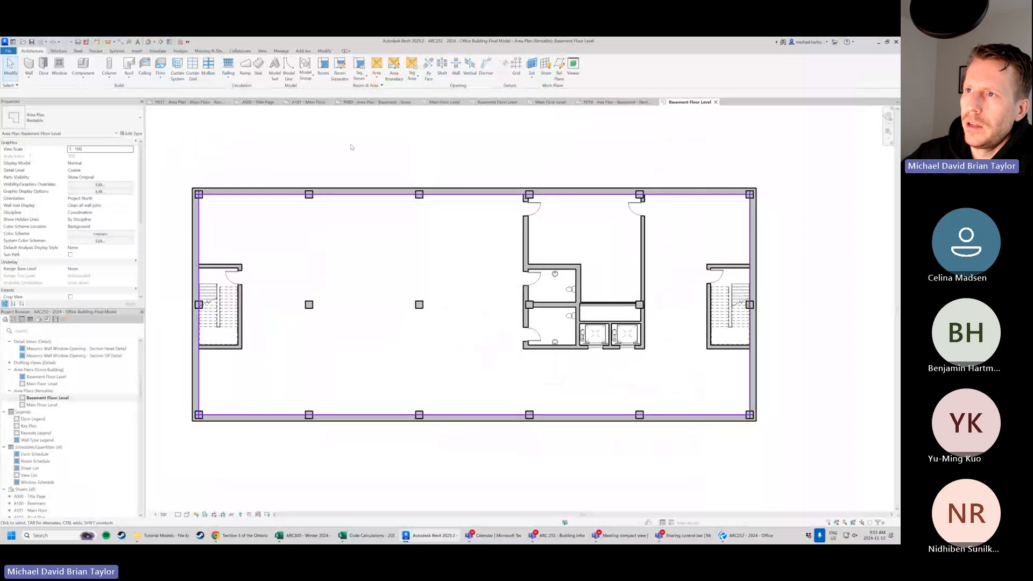
Draw area boundary lines along the wall centrelines of the west stairwell, tying them into the exterior wall boundary.
click(394, 68)
scroll(151, 282, up, 1)
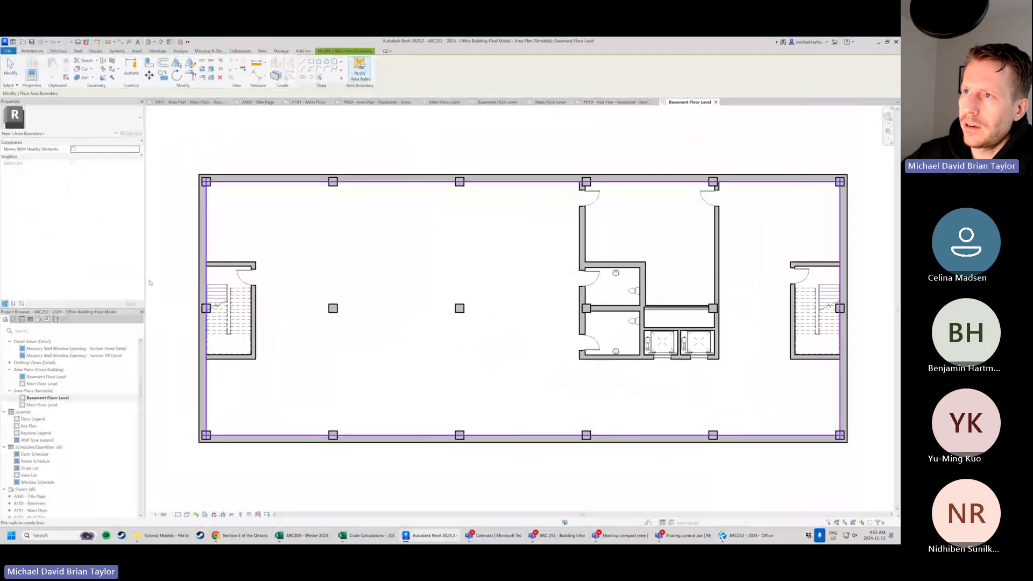
click(304, 62)
scroll(297, 185, up, 3)
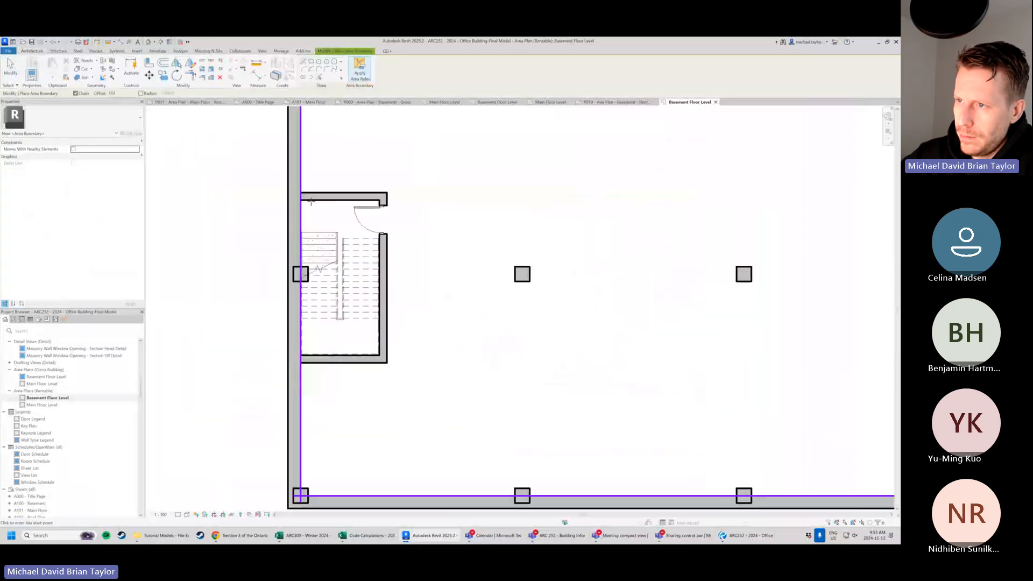
click(298, 197)
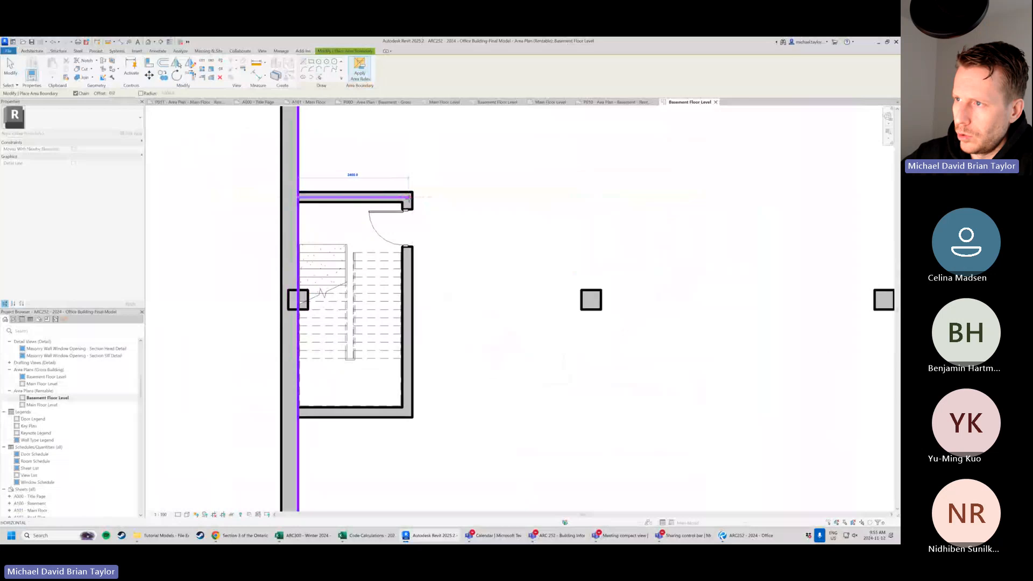
click(409, 197)
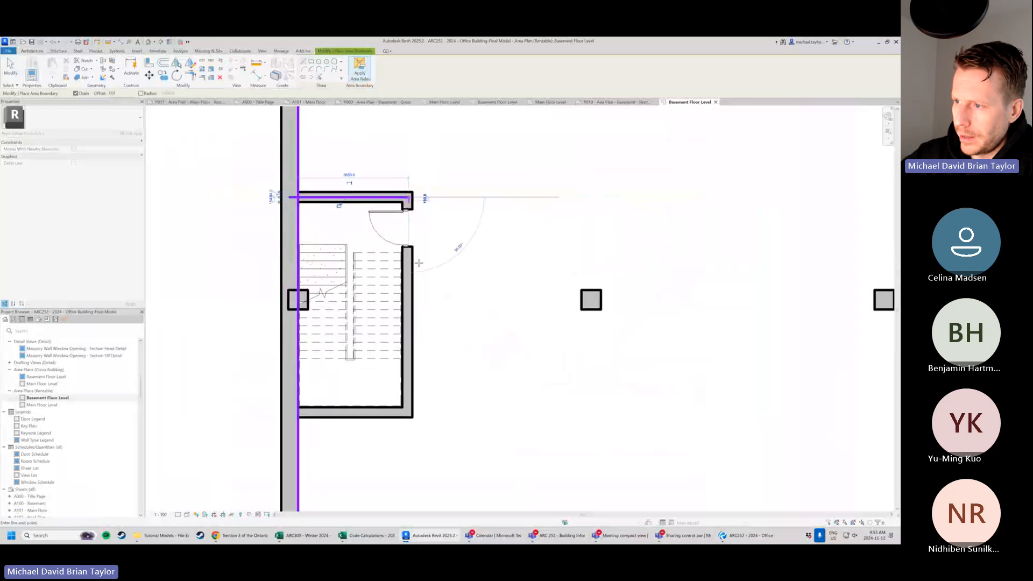
click(409, 413)
click(291, 413)
key(Escape)
Draw area boundary lines along the mechanical room's walls, starting and ending at the north exterior boundary.
scroll(273, 345, down, 6)
middle_drag(532, 337, 349, 346)
scroll(490, 202, up, 1)
scroll(490, 201, up, 2)
click(459, 210)
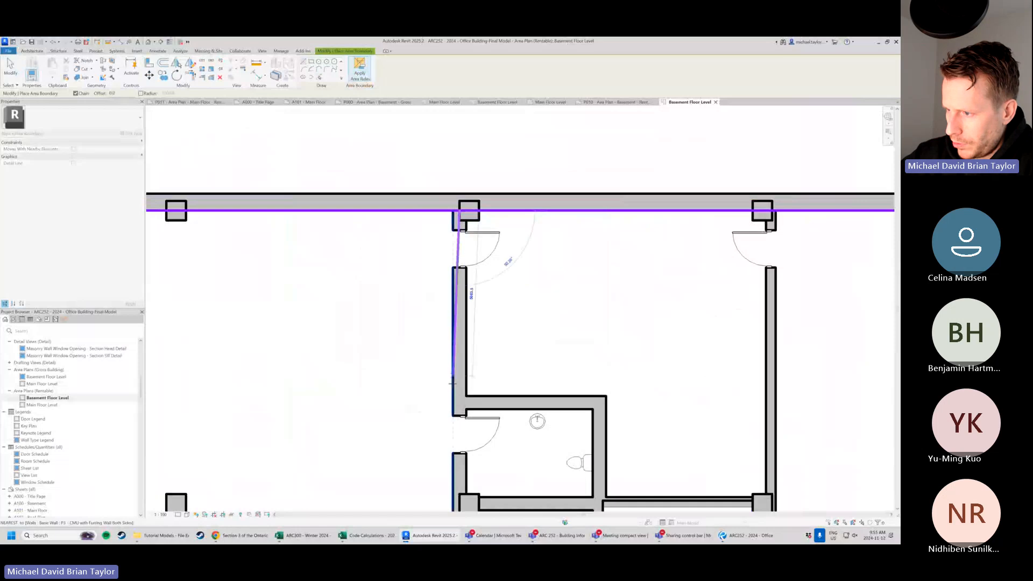
middle_drag(456, 423, 421, 342)
click(460, 402)
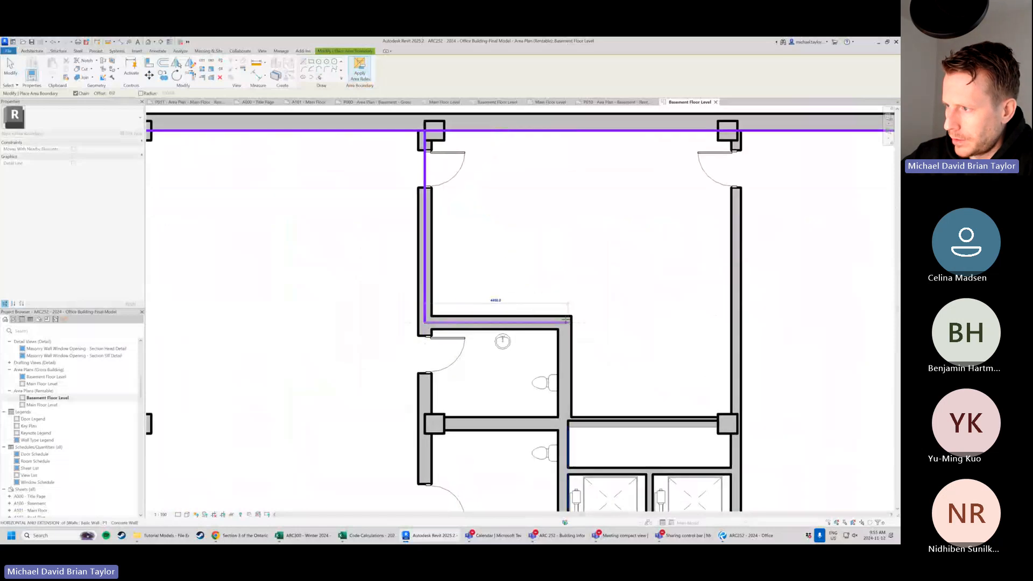
click(600, 402)
click(565, 423)
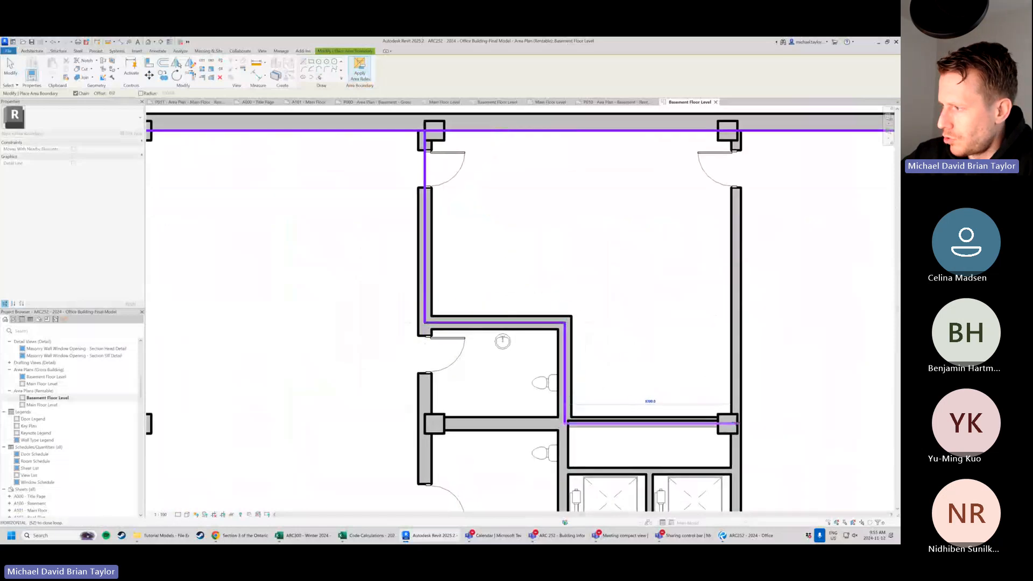
click(736, 423)
scroll(735, 423, down, 1)
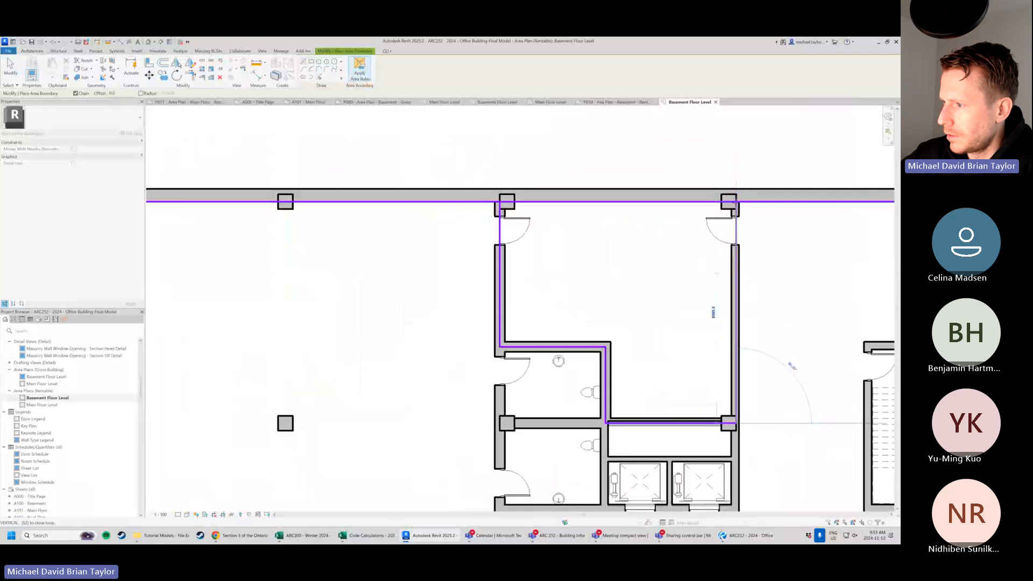
click(736, 202)
Draw the area boundary lines enclosing the washroom and elevator core south of the mechanical room.
middle_drag(661, 359, 574, 236)
click(413, 225)
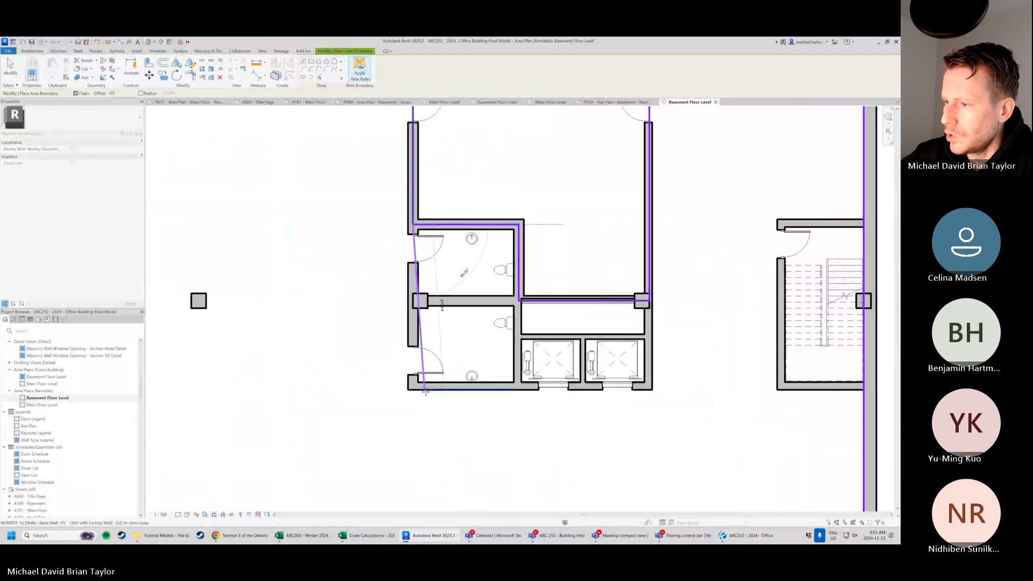
click(413, 387)
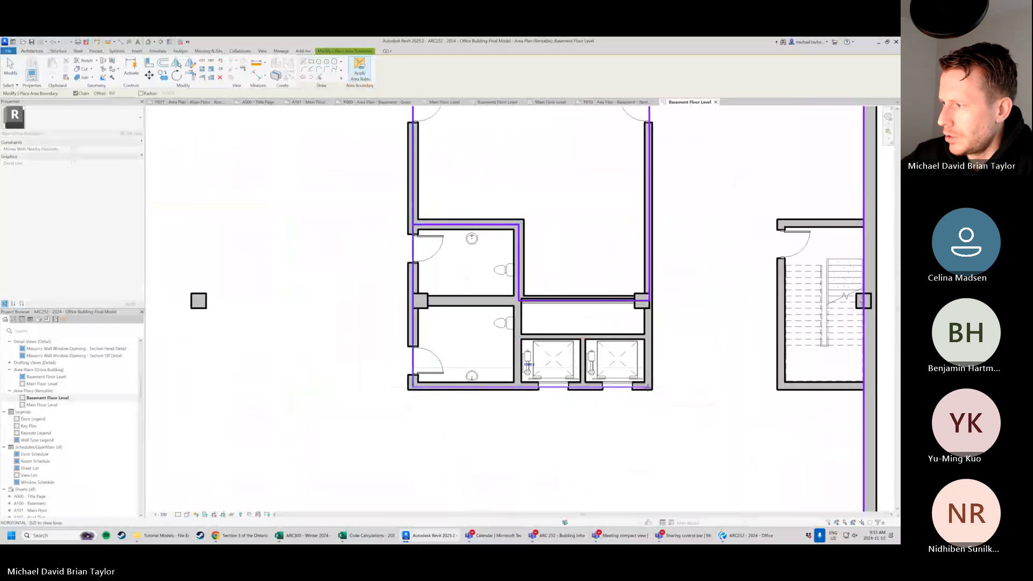
click(649, 387)
Draw area boundary lines around the east stairwell out to the exterior wall and finish the boundary command.
middle_drag(655, 308, 433, 303)
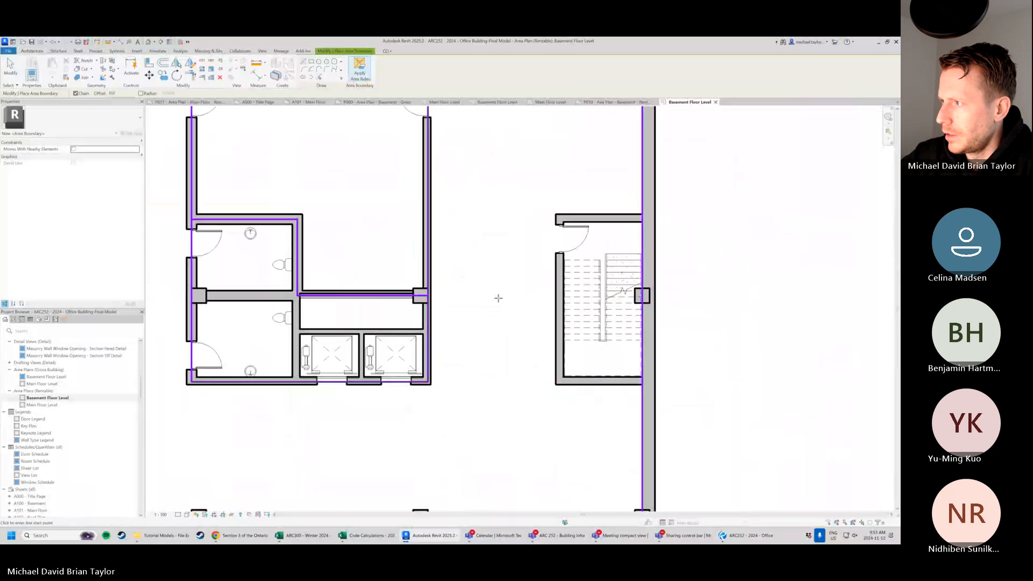
click(561, 219)
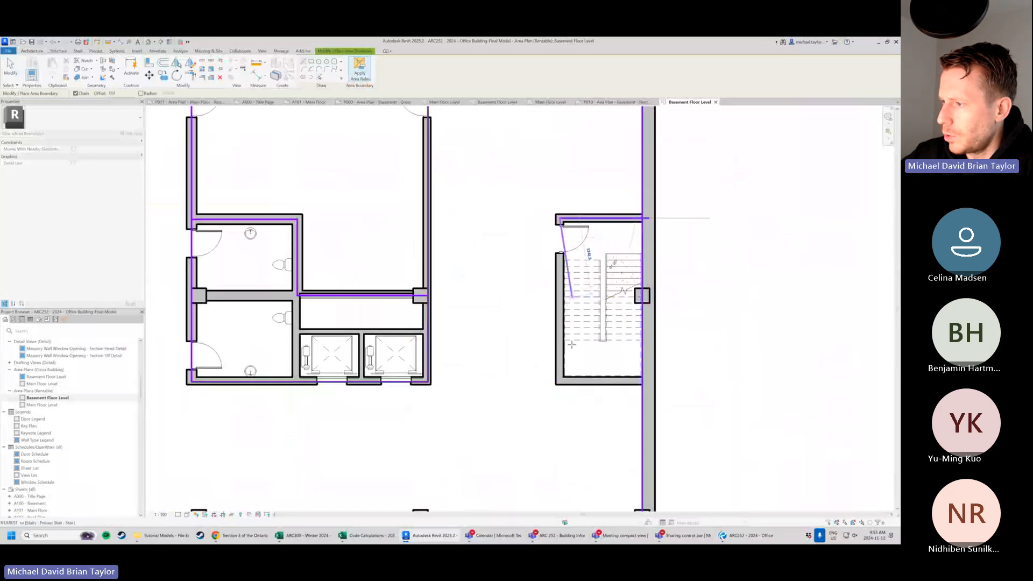
click(561, 380)
click(645, 380)
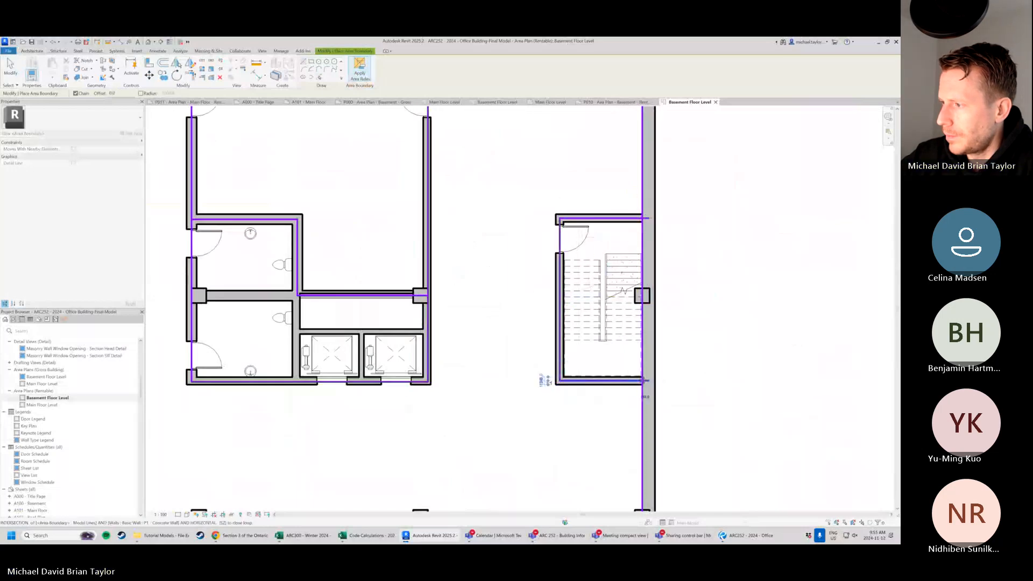
key(Escape)
key(Escape)
scroll(581, 302, down, 3)
middle_drag(549, 288, 646, 273)
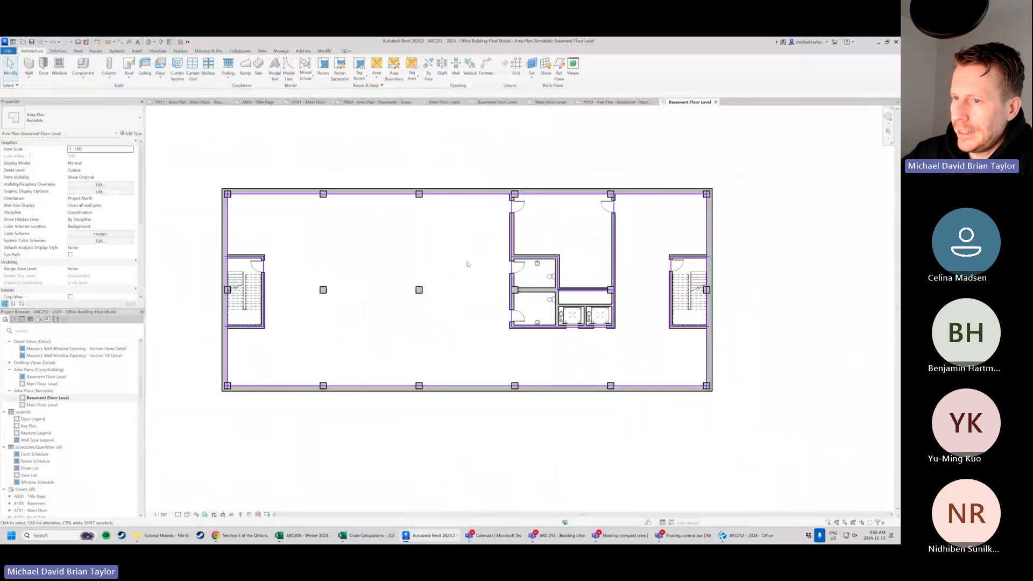
Place a tagged area named Storage in the basement's large open space, dismissing the save reminder.
middle_drag(325, 237, 324, 251)
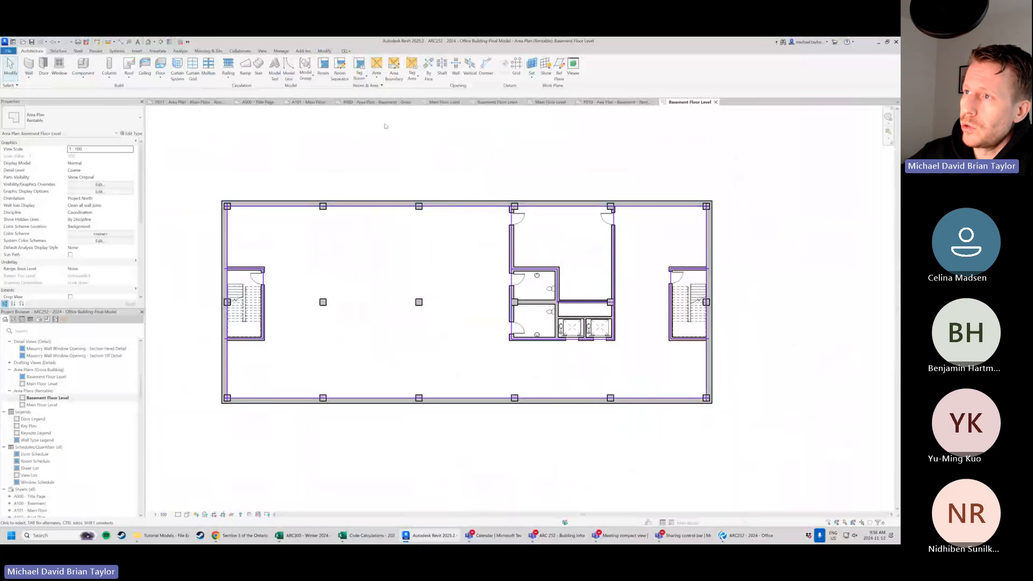
click(379, 77)
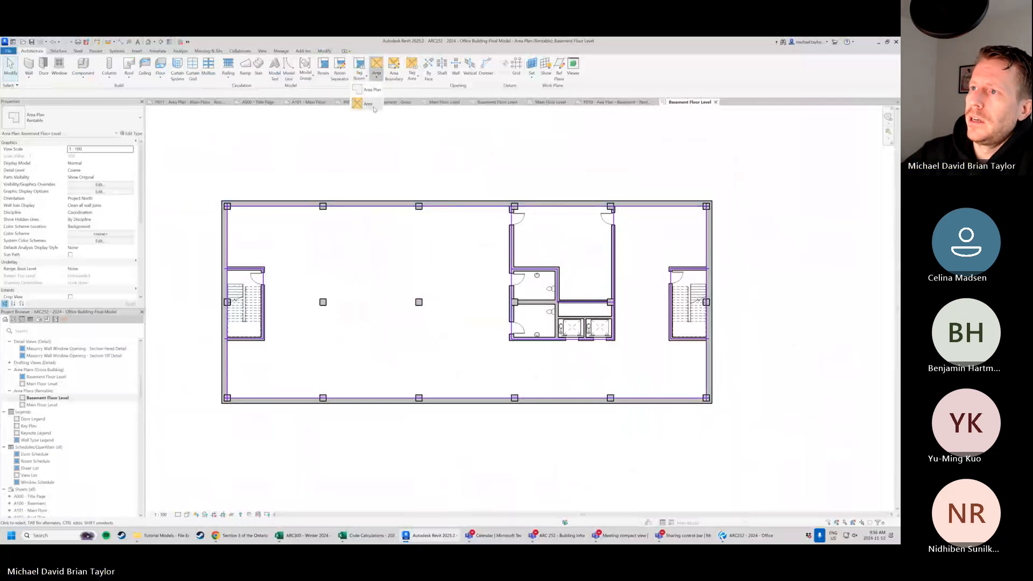
click(366, 96)
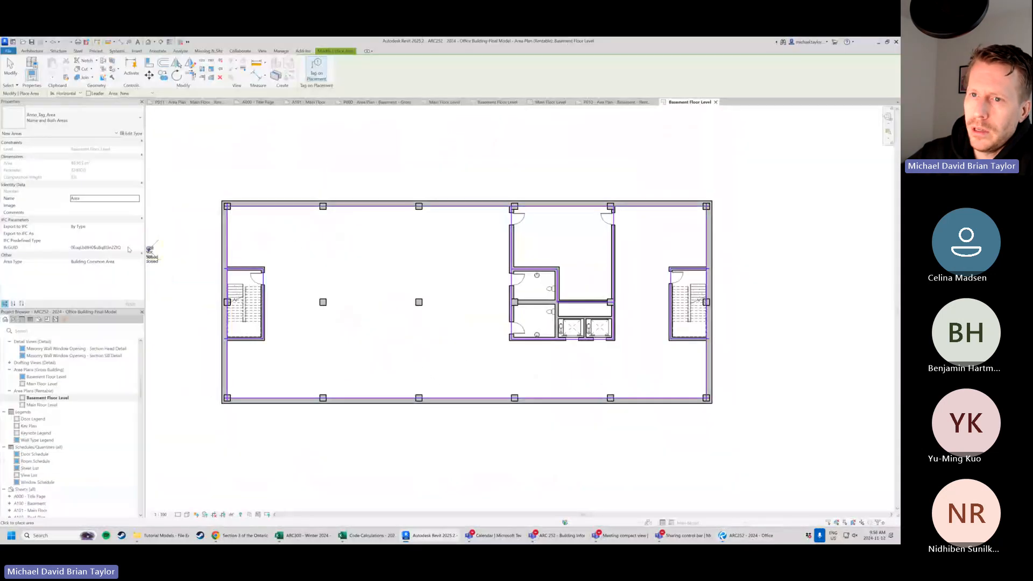
click(94, 202)
text(Storag)
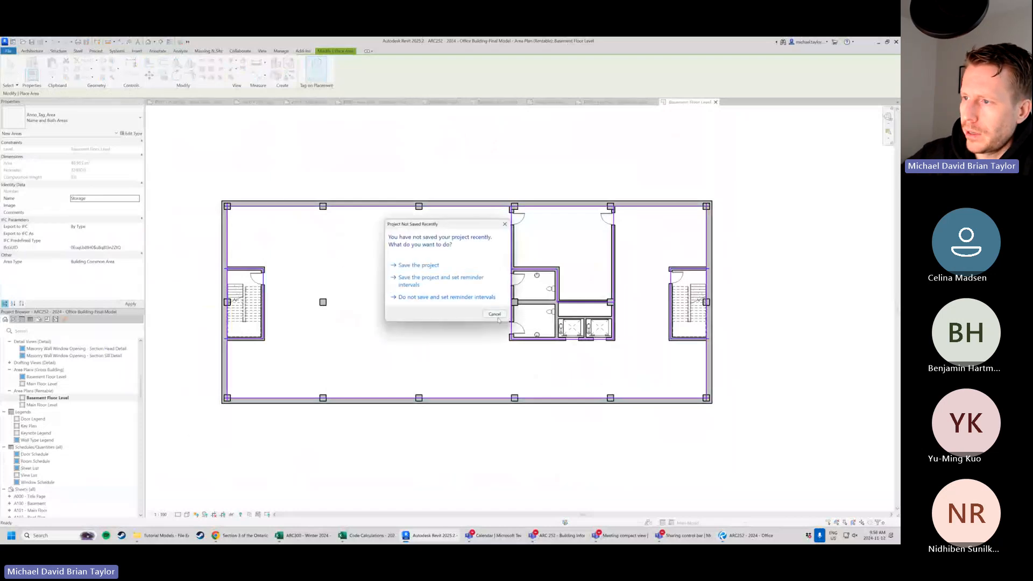
click(497, 317)
click(390, 297)
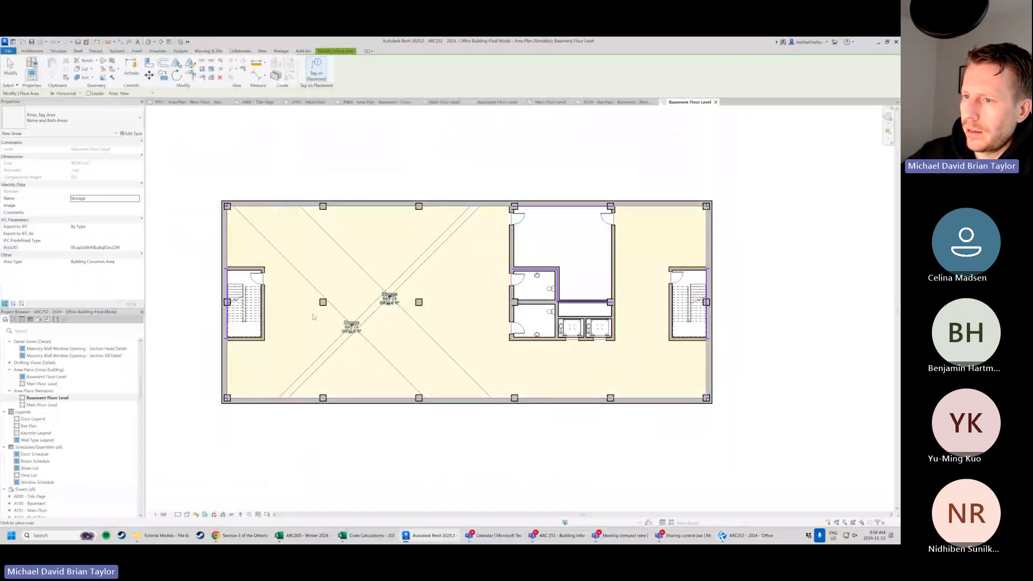
Place tagged areas named Stair in the west and east stairwells, then finish the area command.
click(21, 201)
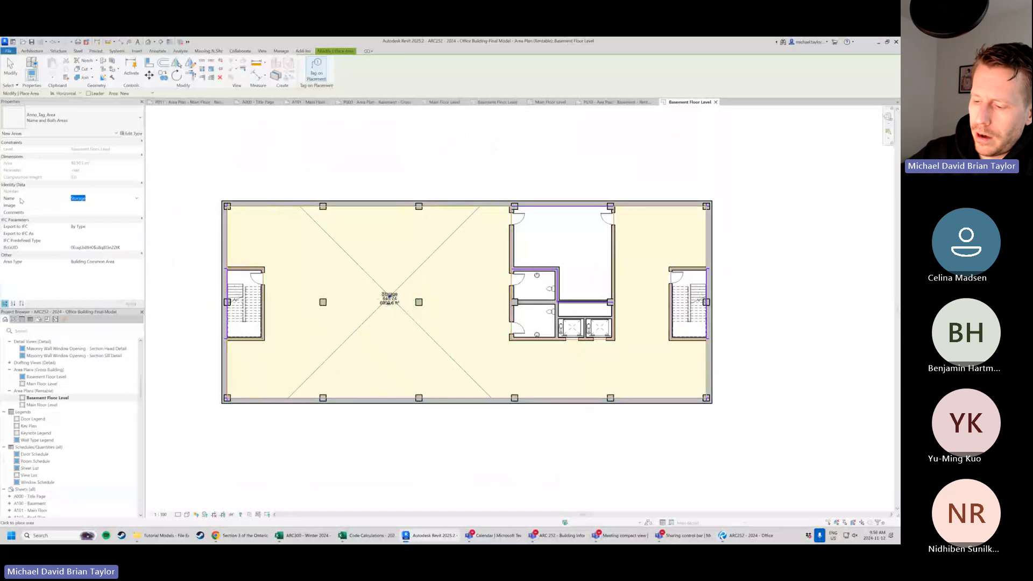
text(Stair)
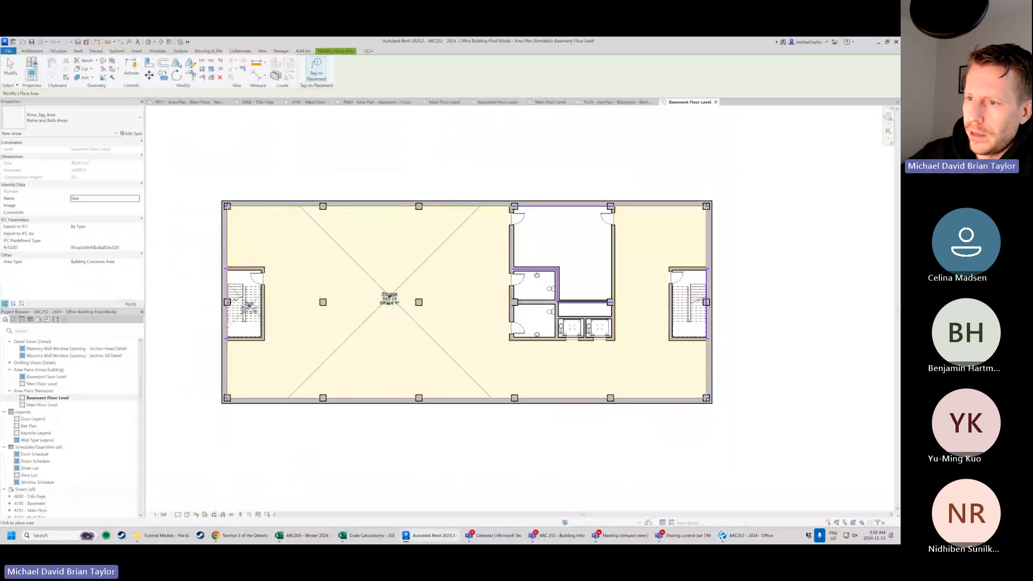
click(245, 304)
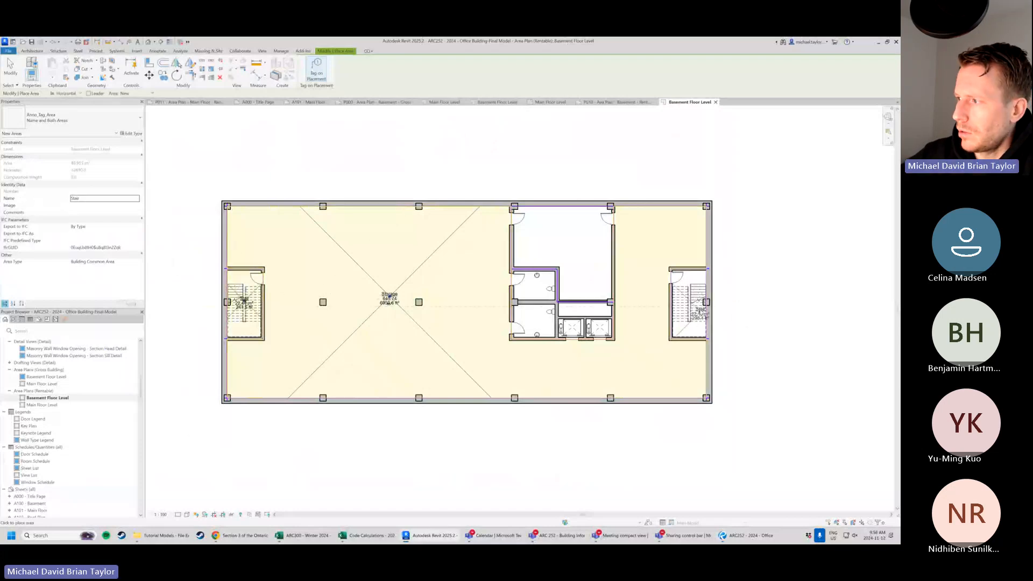
click(692, 312)
key(Escape)
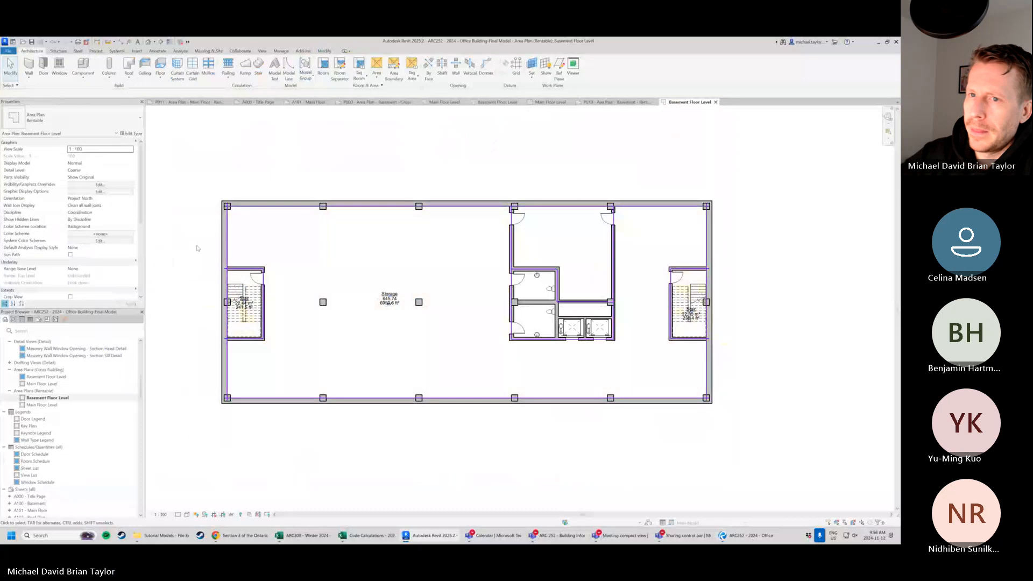
Place a tagged area named Back of House in the mechanical room along the north wall.
key(alt+Tab)
key(alt+Tab)
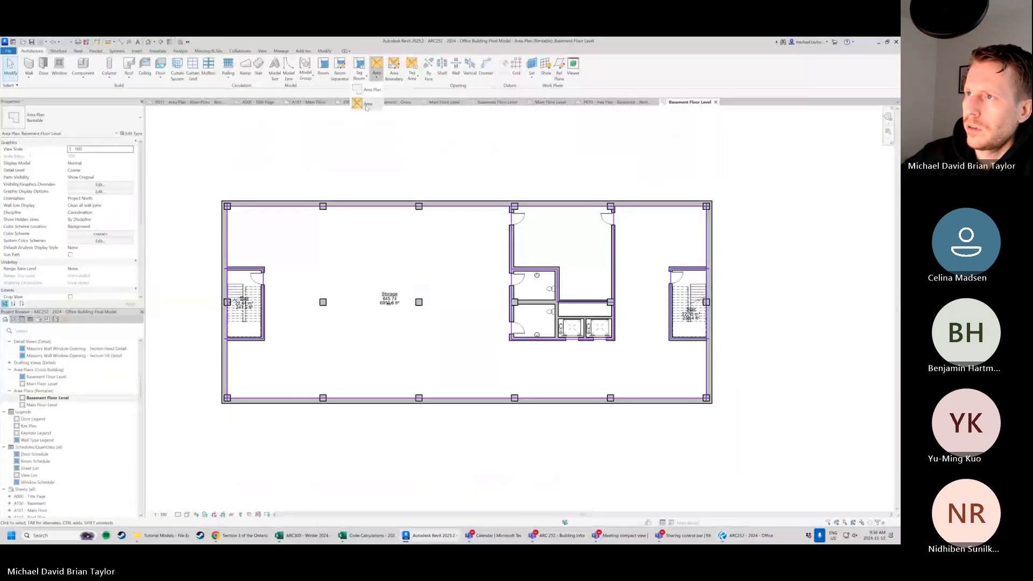
click(376, 66)
click(94, 199)
text(Back of)
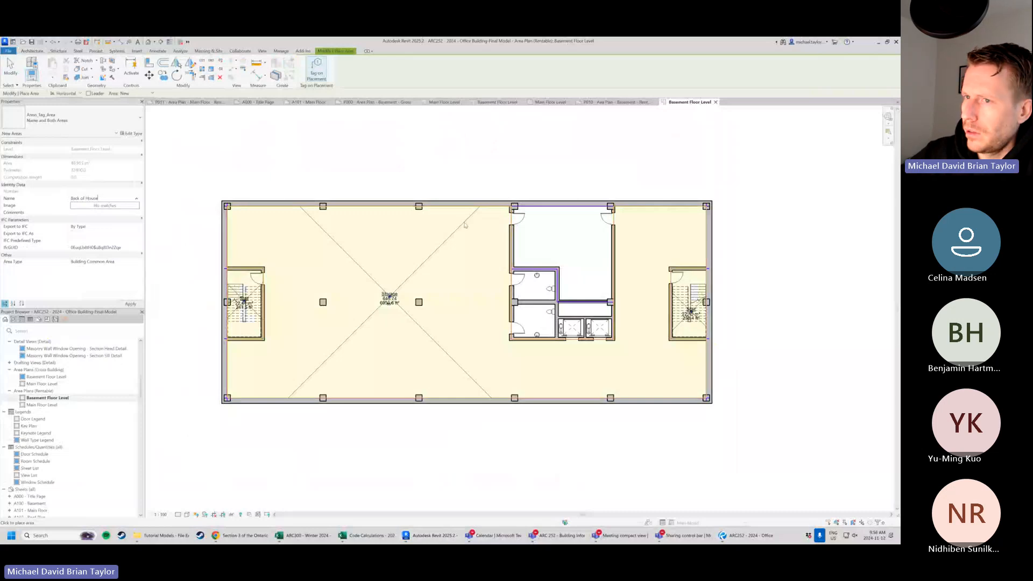
text( House)
click(566, 243)
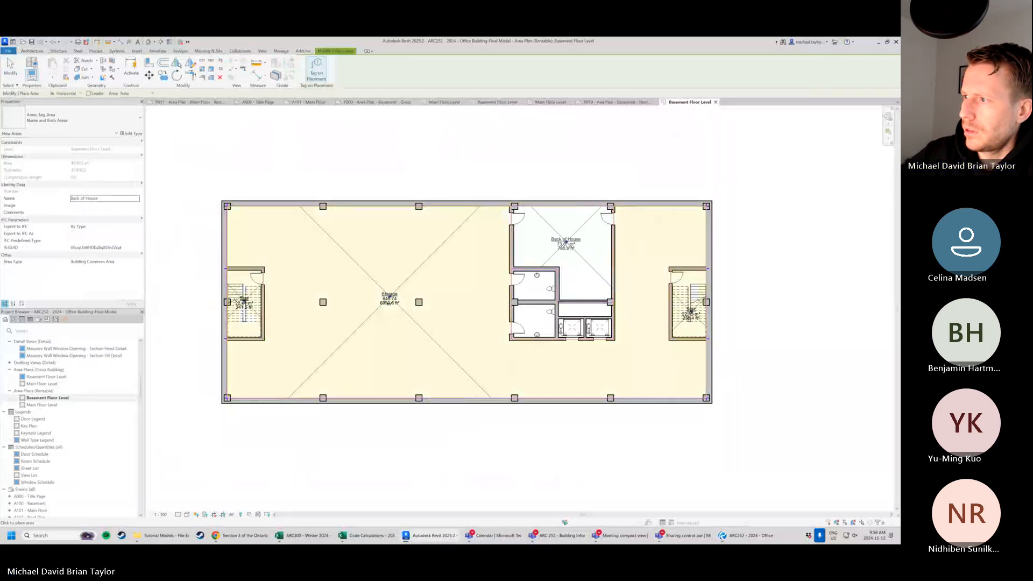
Place a tagged area named Core in the washroom and elevator block and finish placing areas.
click(106, 199)
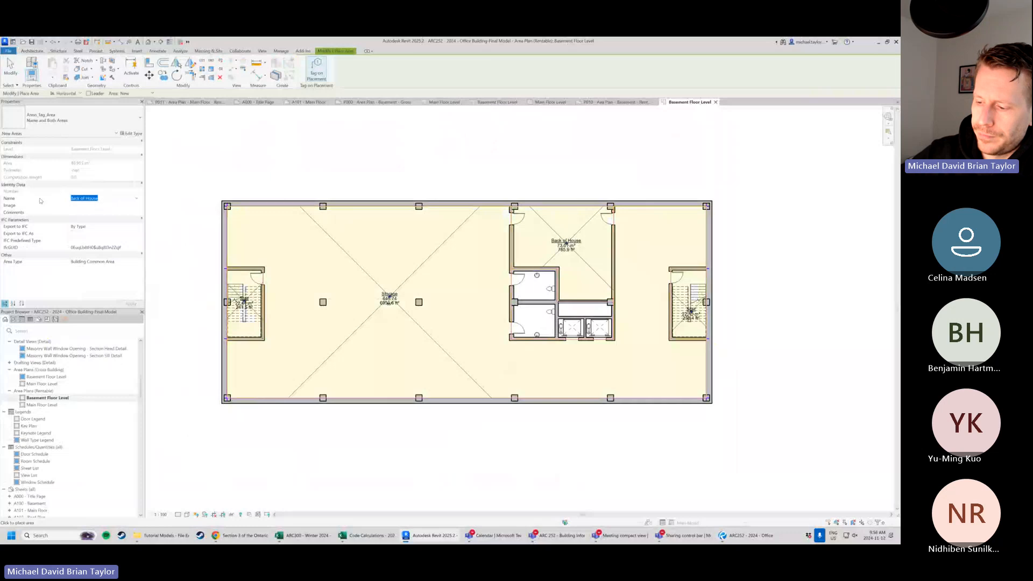
text(Core)
click(533, 317)
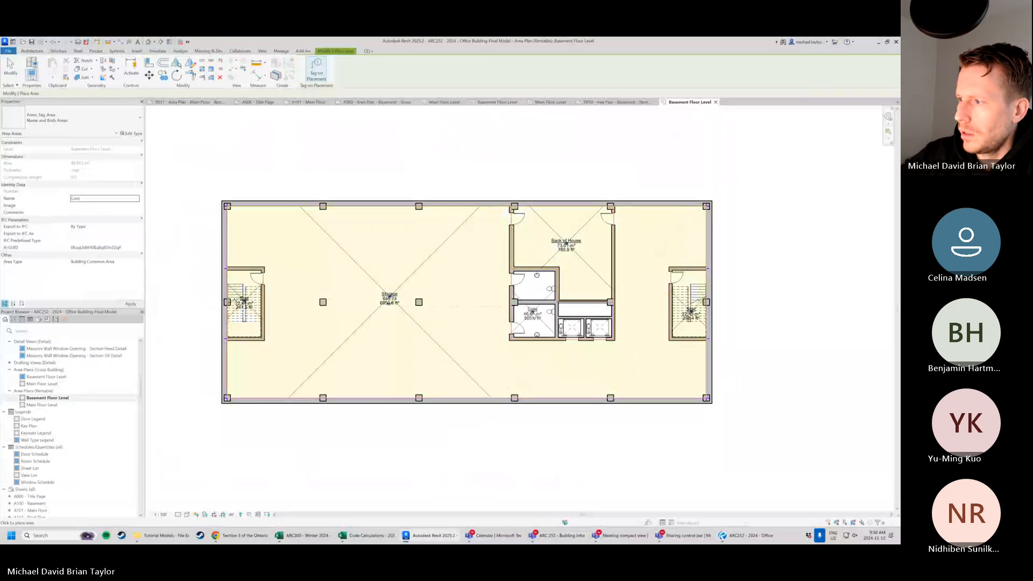
key(Escape)
key(Escape)
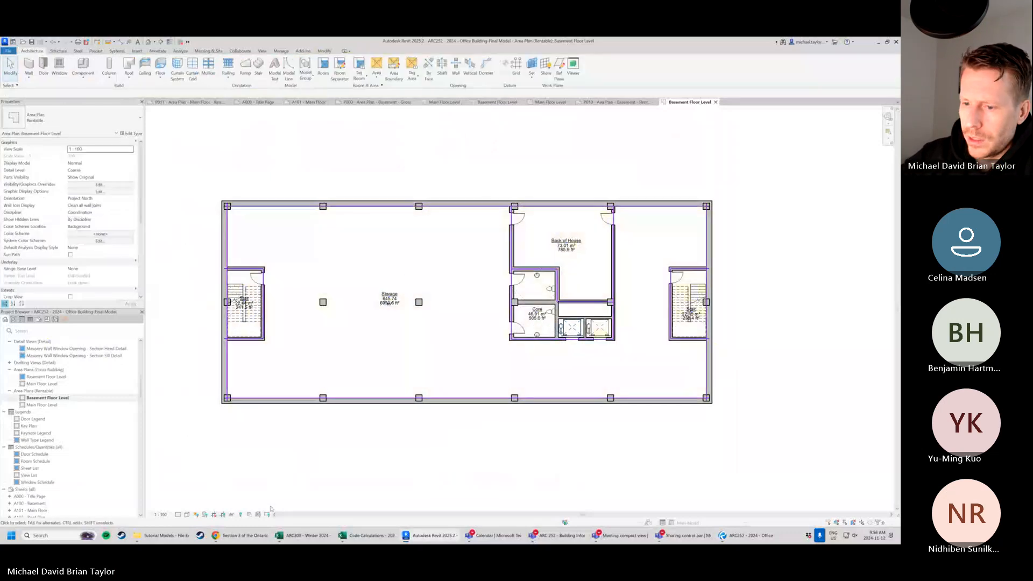
Set the area type of the Storage area to Store Area.
middle_drag(521, 214, 508, 236)
scroll(386, 299, down, 1)
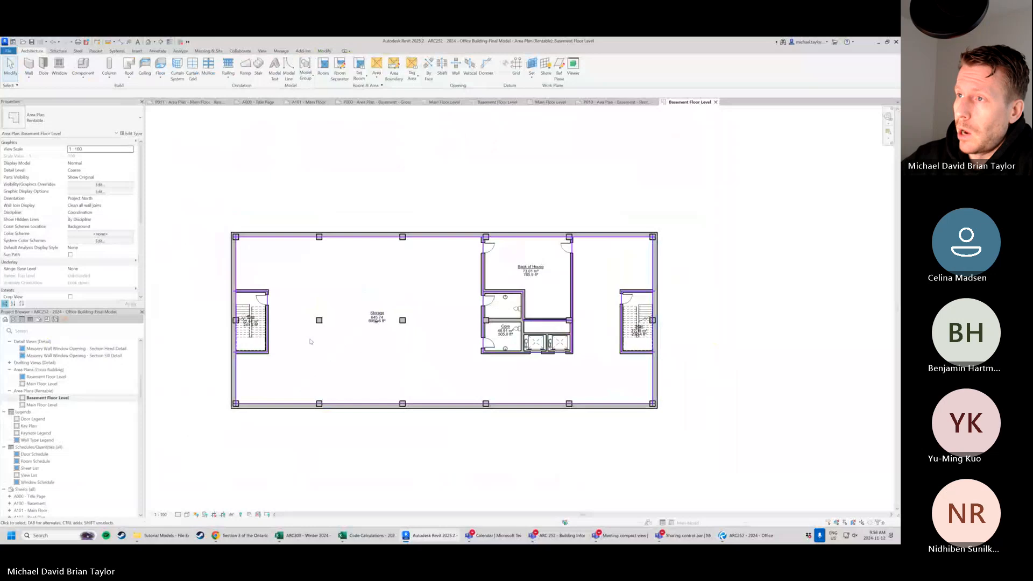
middle_drag(296, 353, 317, 358)
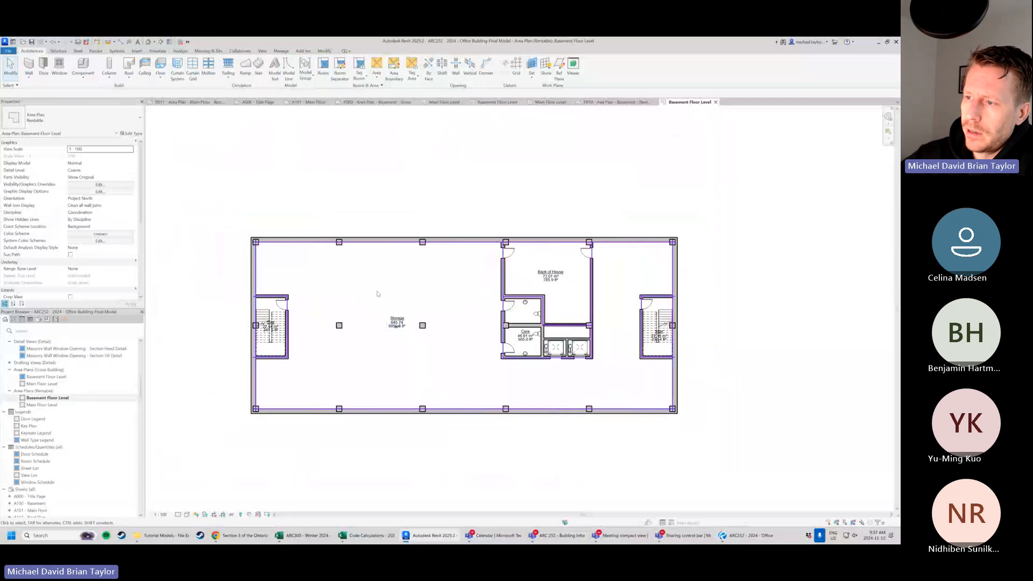
click(333, 322)
key(Escape)
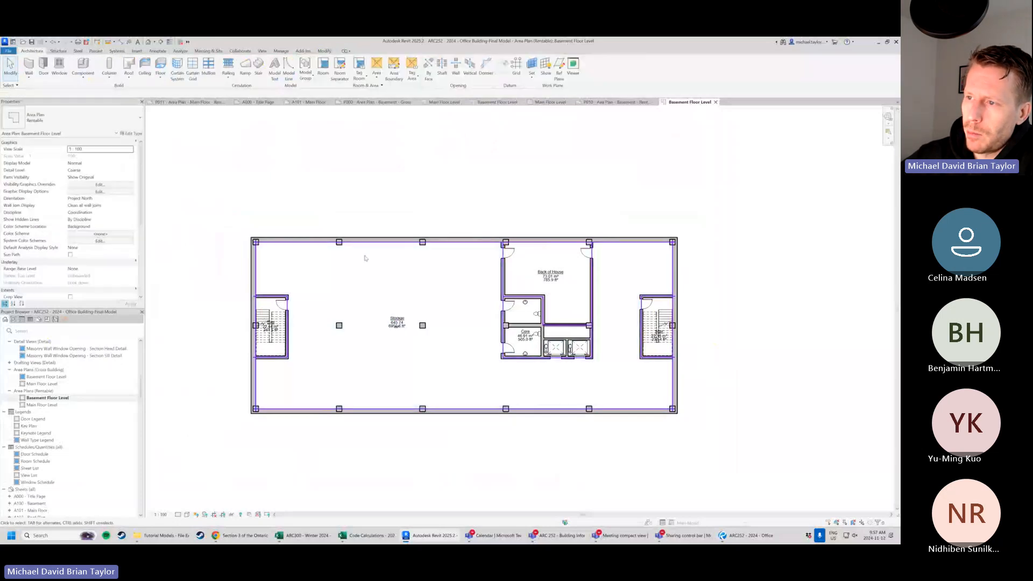
click(357, 281)
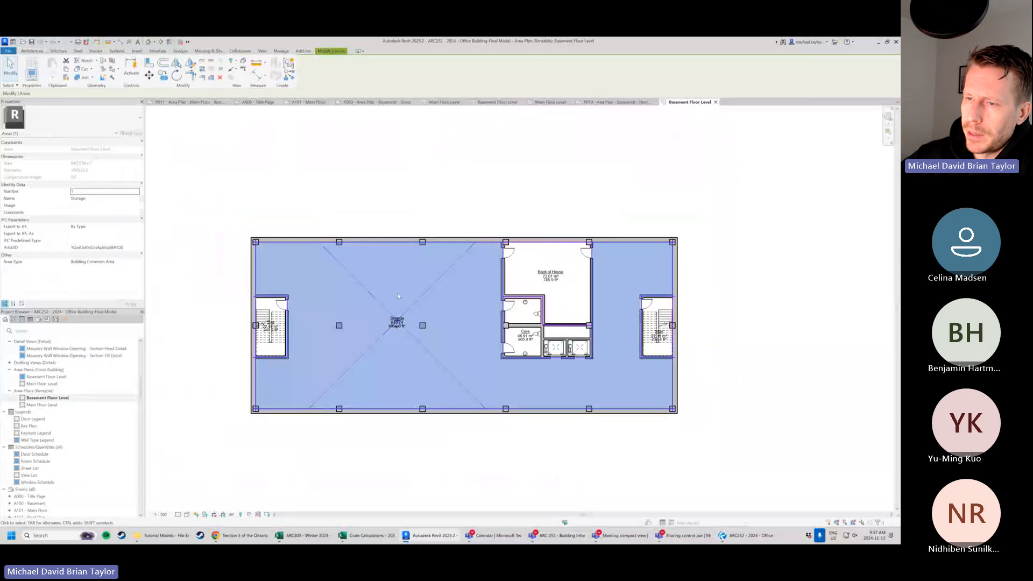
click(138, 264)
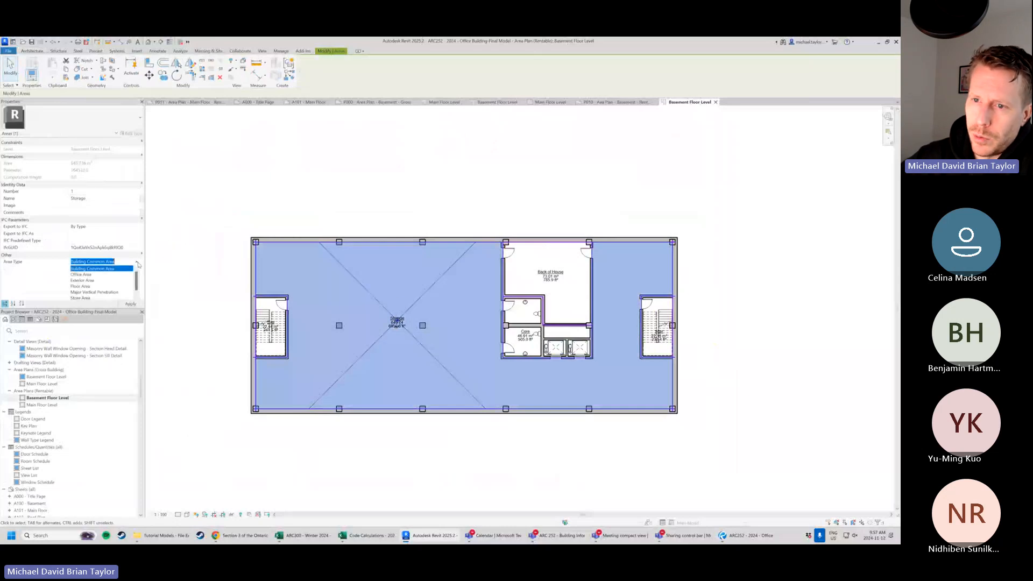
click(105, 299)
click(196, 305)
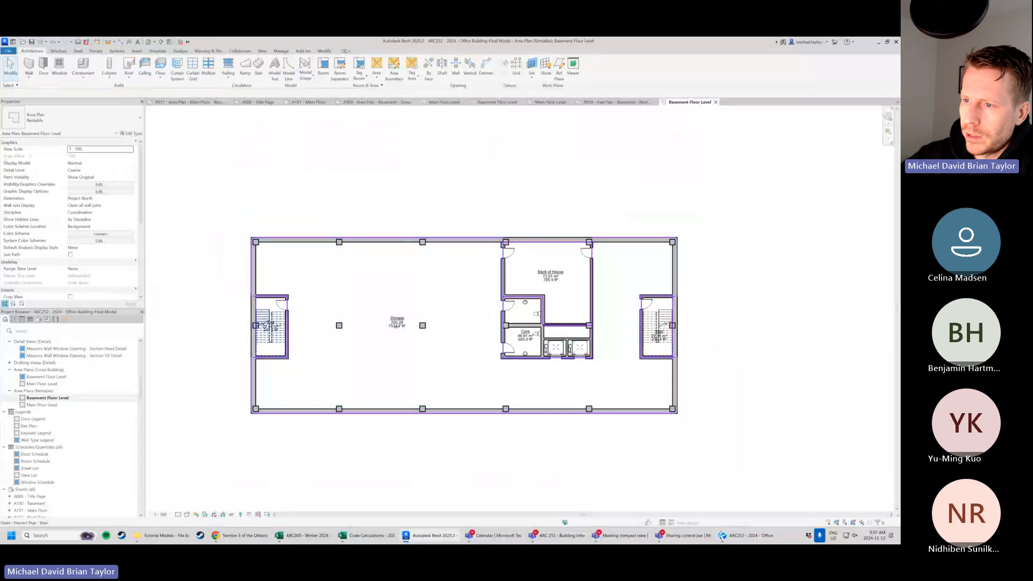
Set the area type of the west Stair area to Major Vertical Penetration.
scroll(264, 333, up, 2)
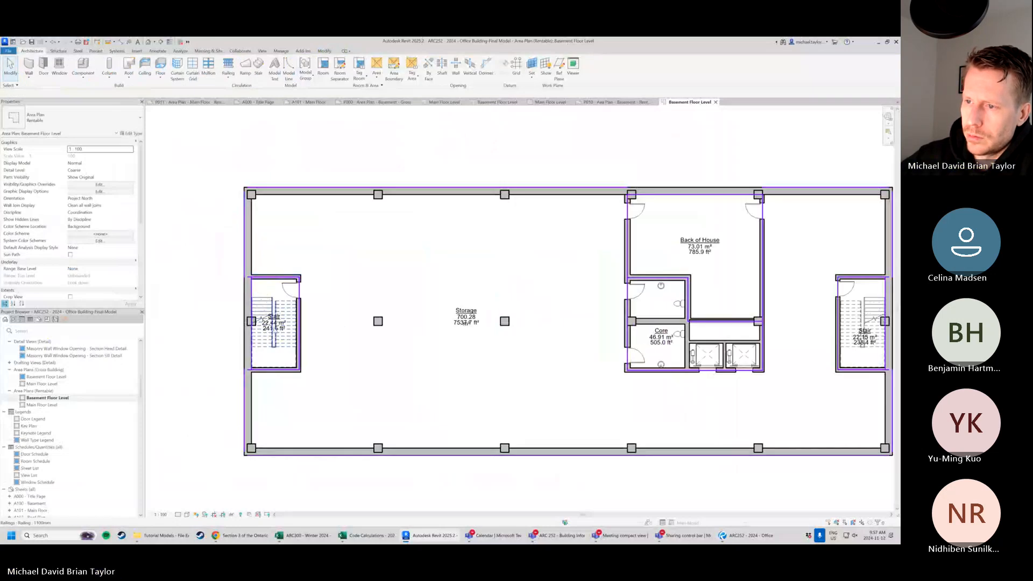
scroll(275, 320, up, 2)
click(262, 293)
key(Escape)
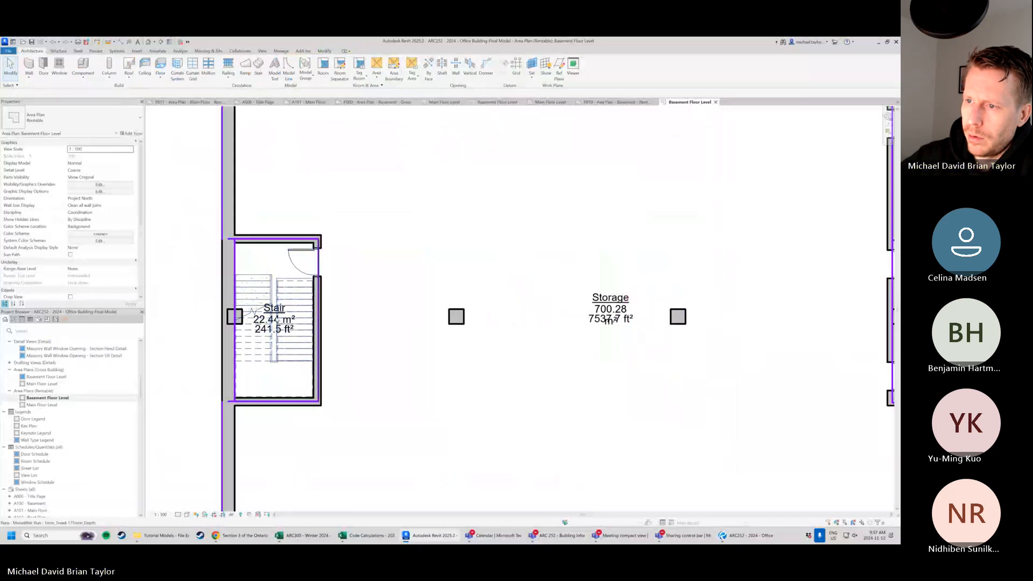
click(254, 281)
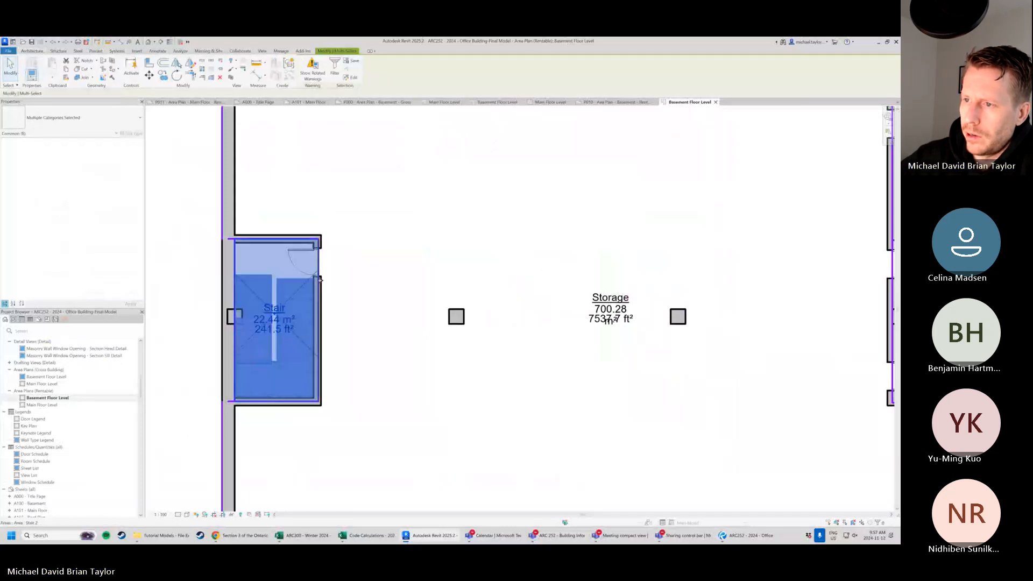
key(Escape)
click(296, 290)
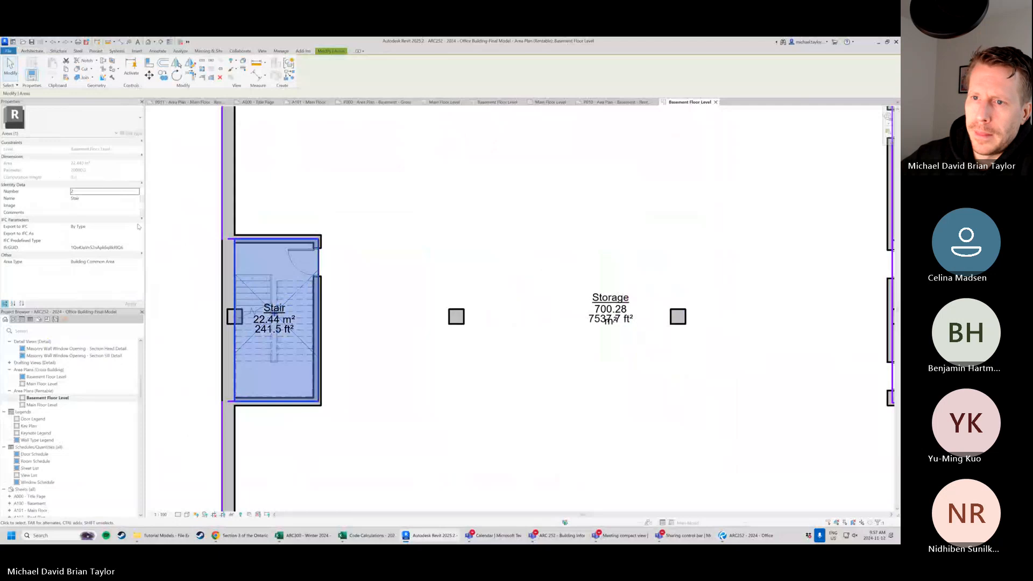
click(130, 262)
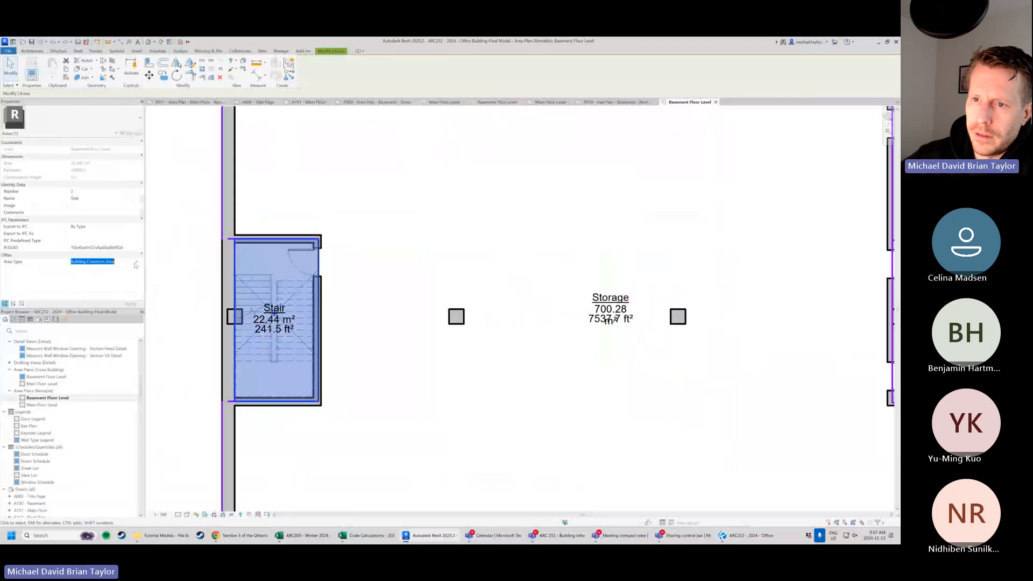
click(136, 264)
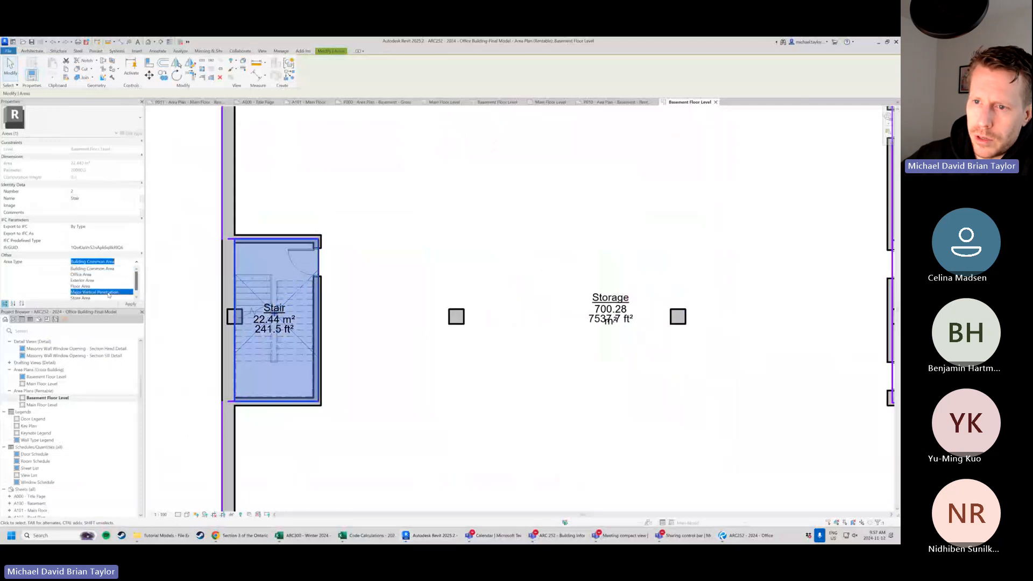
click(107, 292)
click(422, 410)
Set the area type of the east Stair area to Major Vertical Penetration.
scroll(425, 377, down, 4)
middle_drag(463, 326, 407, 329)
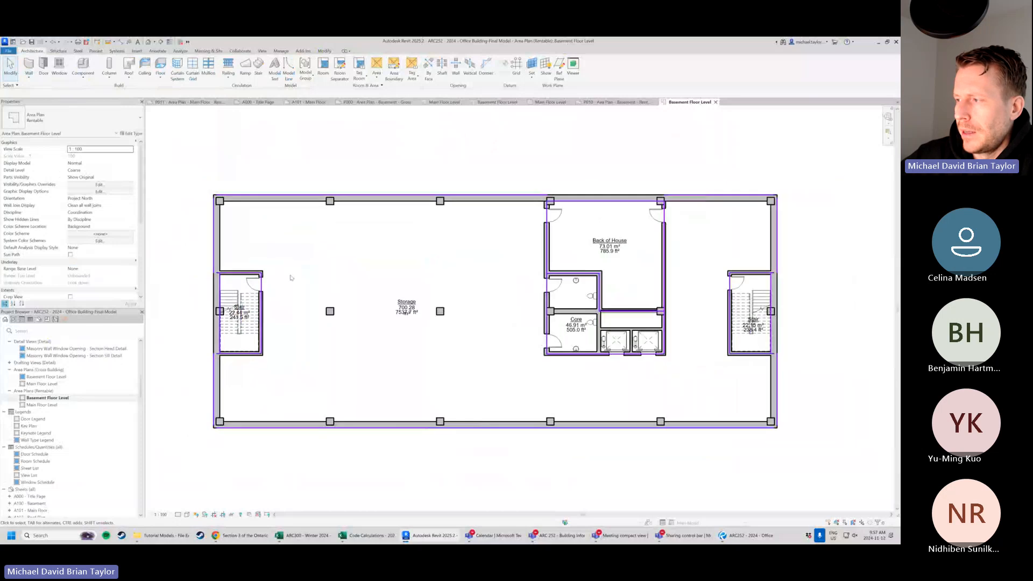
scroll(541, 287, up, 2)
click(659, 333)
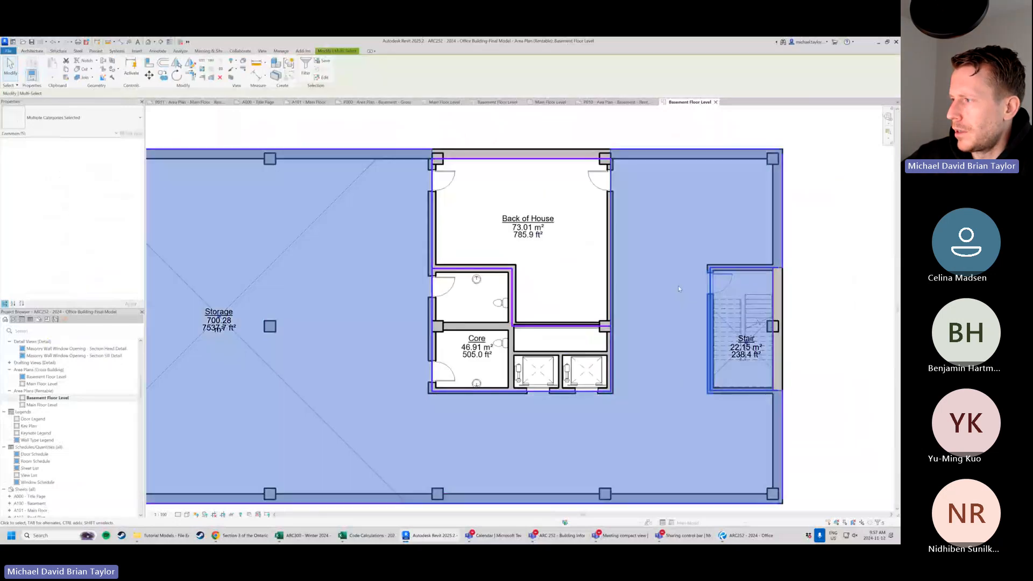
click(829, 286)
middle_drag(828, 286, 628, 270)
scroll(622, 270, up, 3)
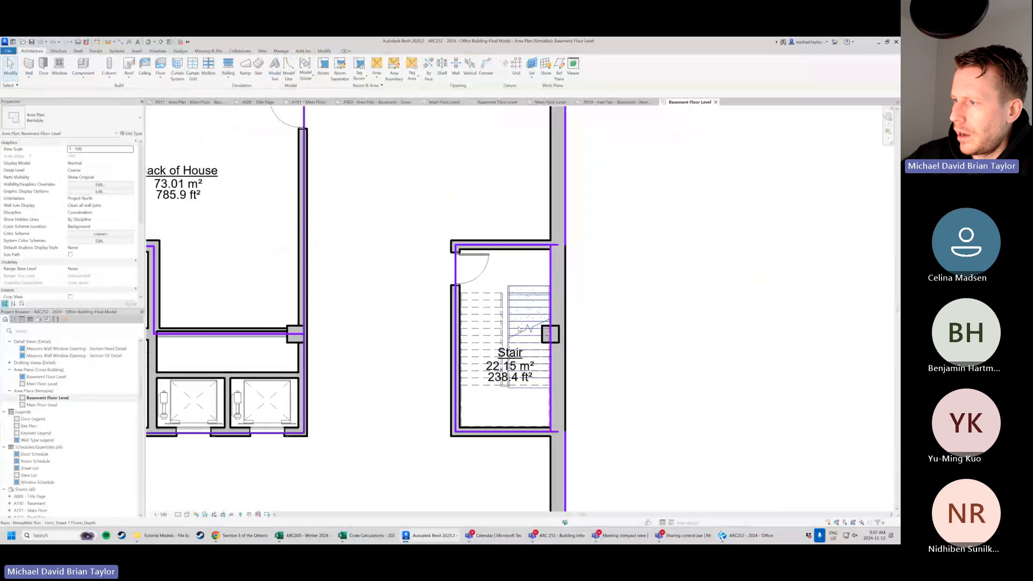
drag(528, 259, 483, 334)
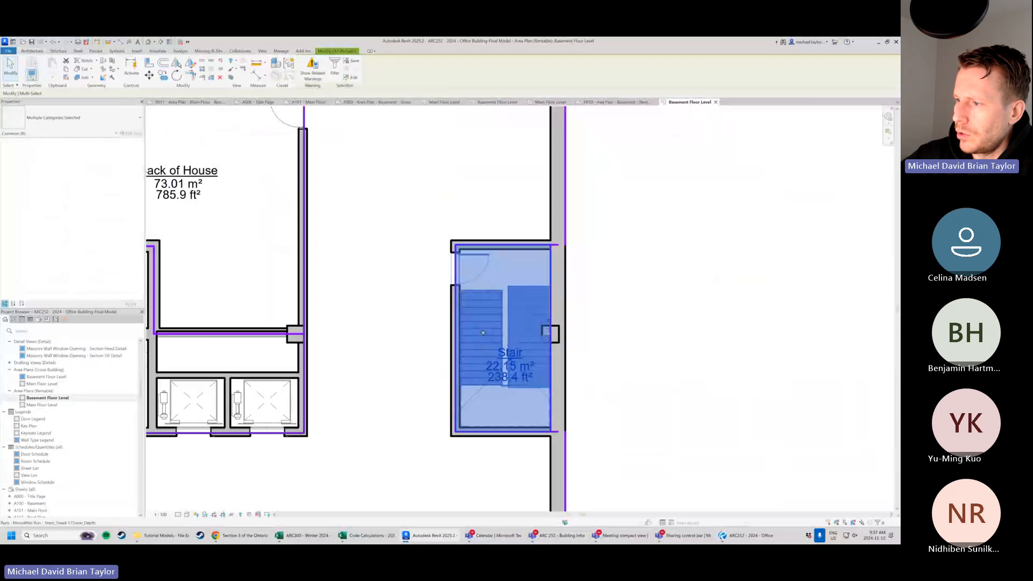
click(485, 333)
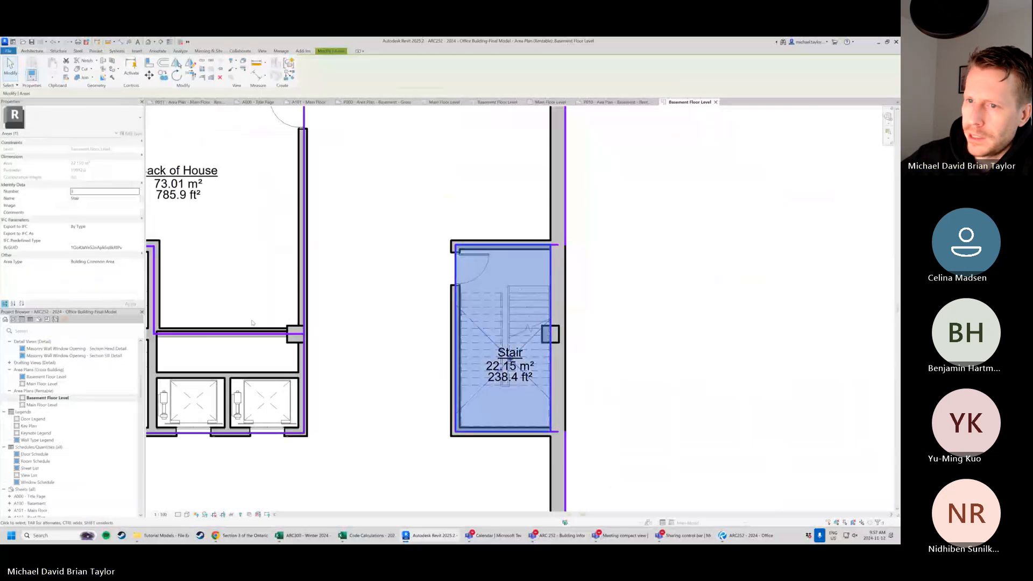
click(118, 262)
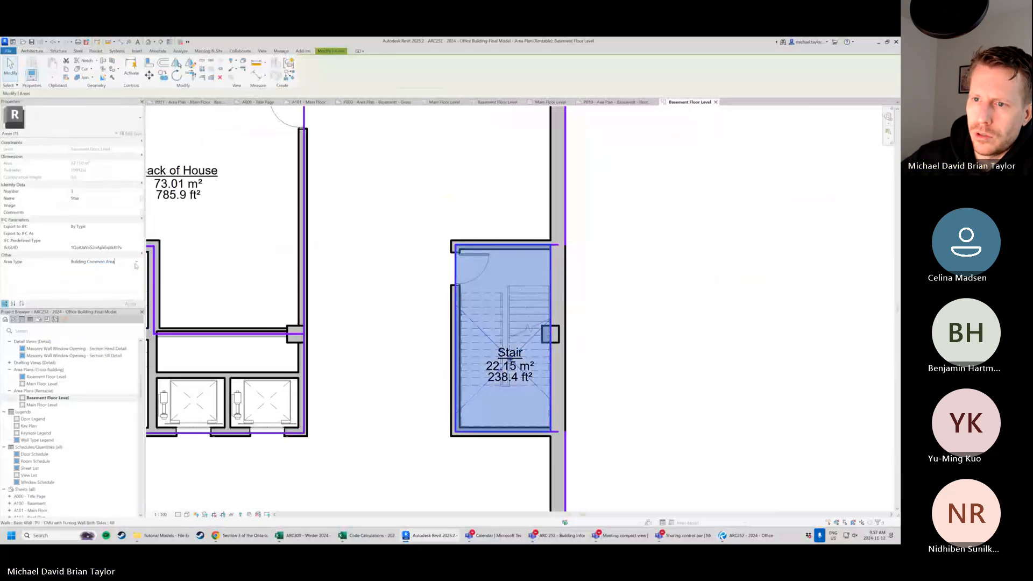
click(136, 263)
click(393, 306)
Place a color fill legend northwest of the basement plan, using space type Areas (Rentable) and color scheme Scheme 1.
scroll(673, 235, down, 5)
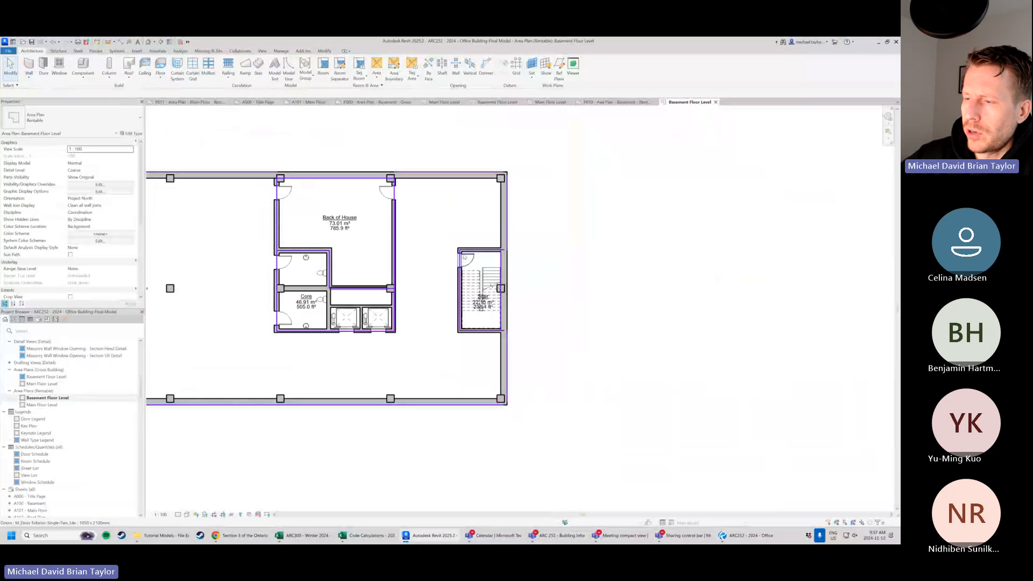
middle_drag(575, 219, 523, 282)
scroll(523, 282, up, 1)
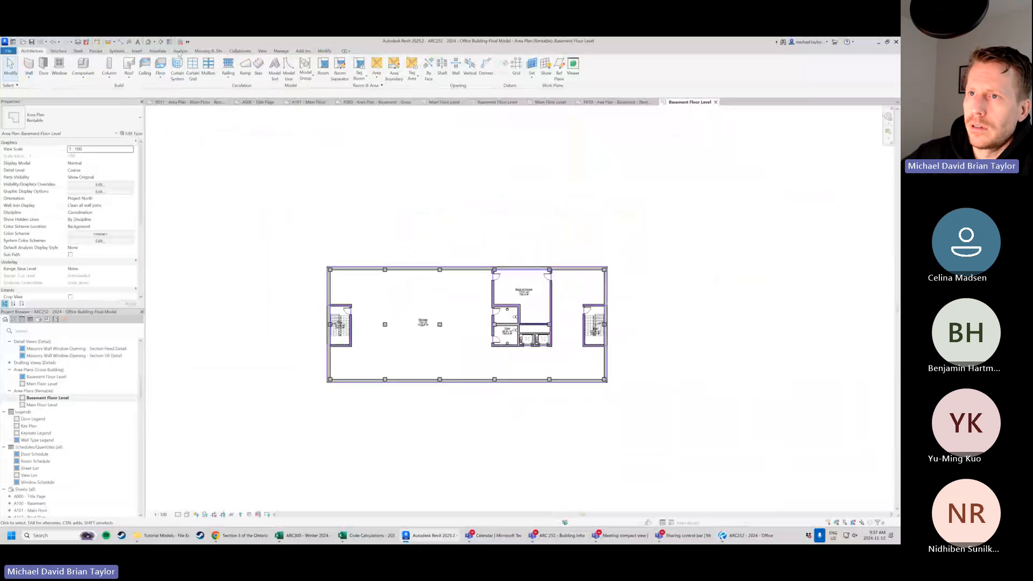
click(158, 50)
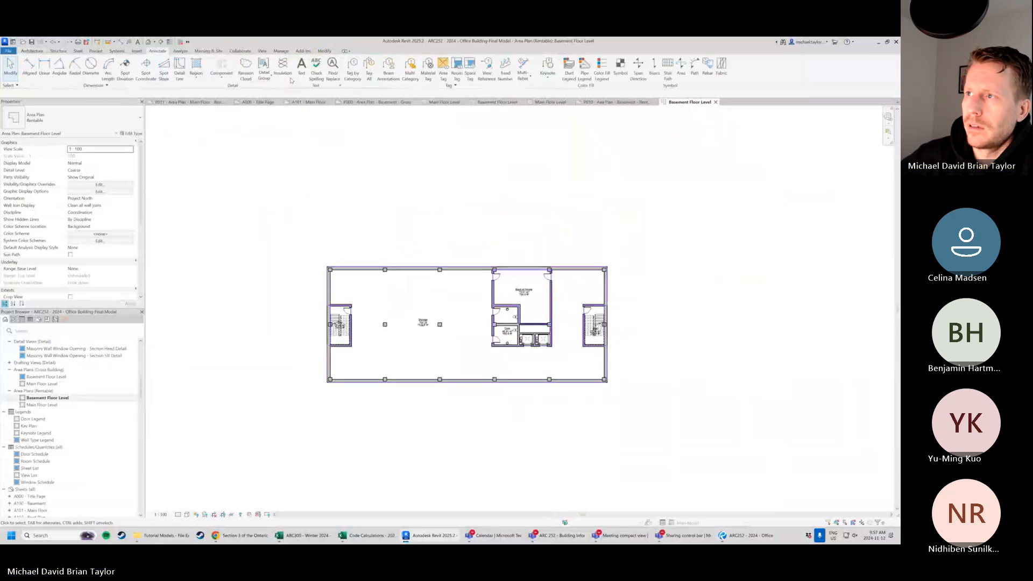
click(602, 75)
scroll(284, 232, up, 3)
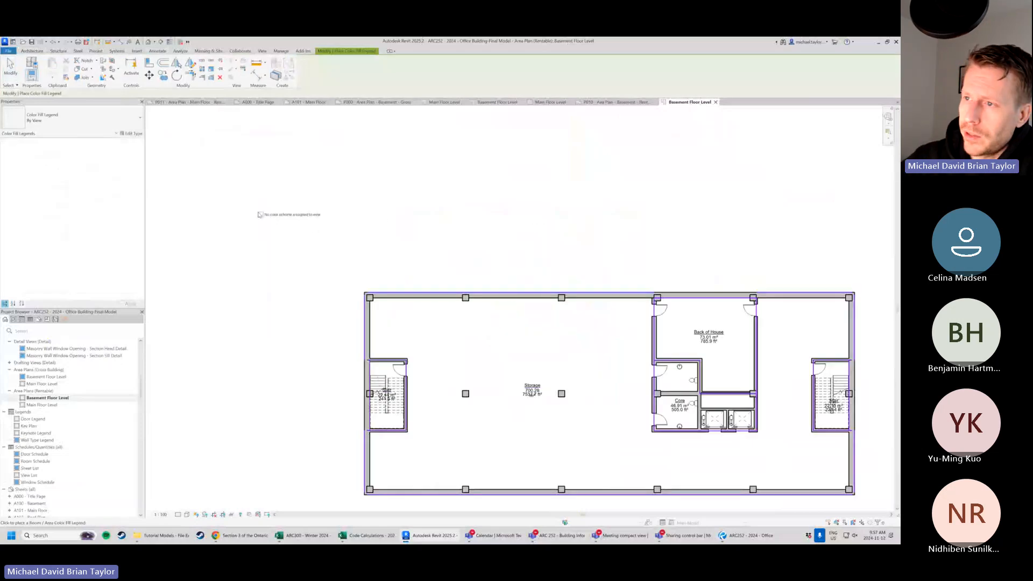
scroll(259, 215, down, 2)
click(231, 196)
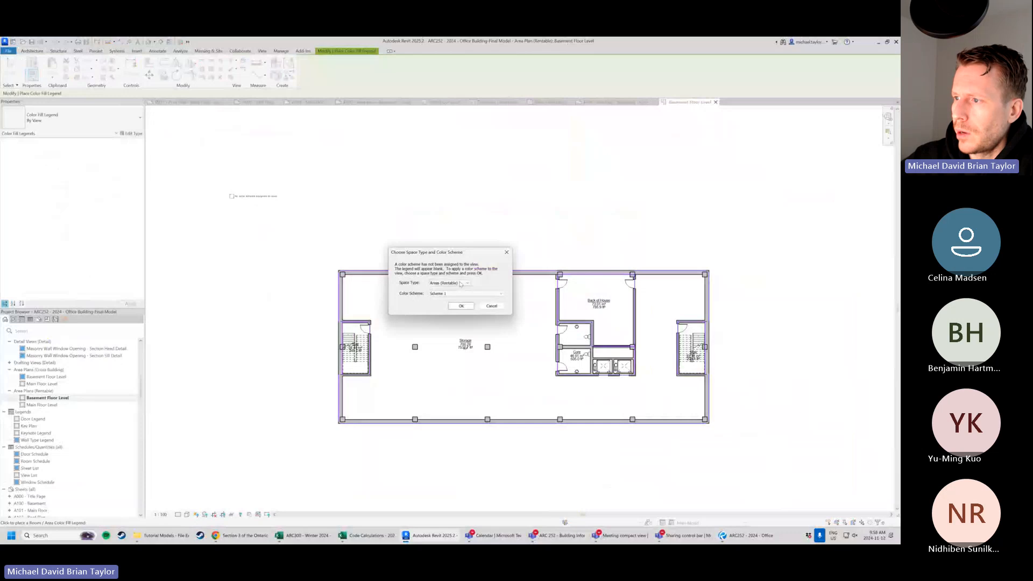
click(472, 294)
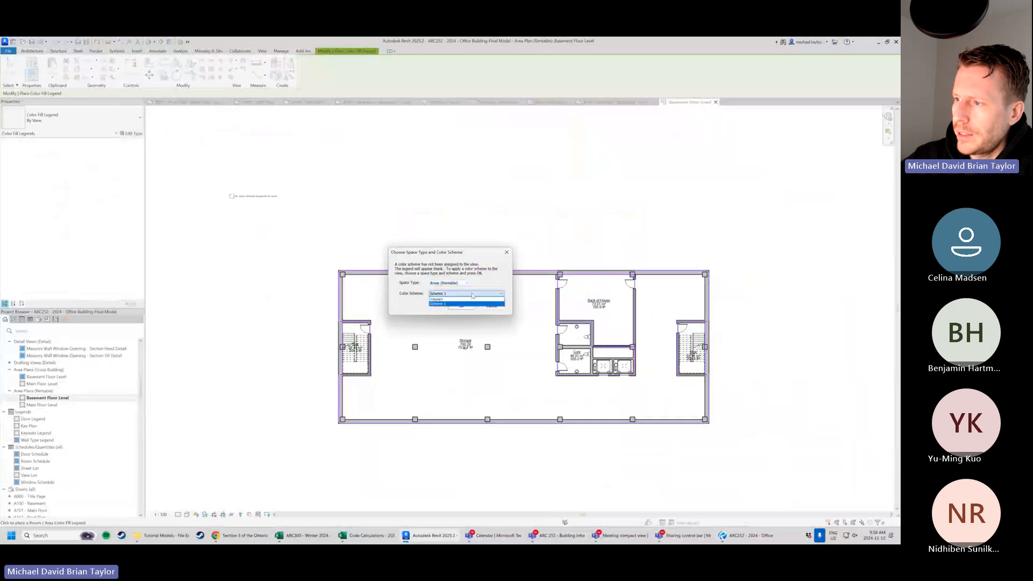
click(466, 303)
click(461, 307)
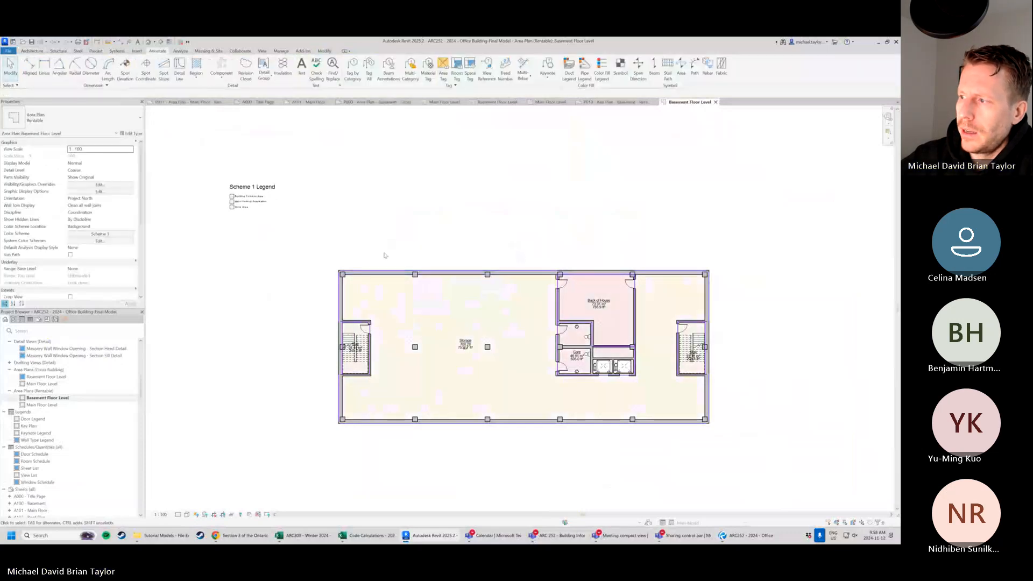
Examine the area type entries and swatches of the Scheme 1 legend beside the basement plan.
middle_drag(385, 255, 357, 271)
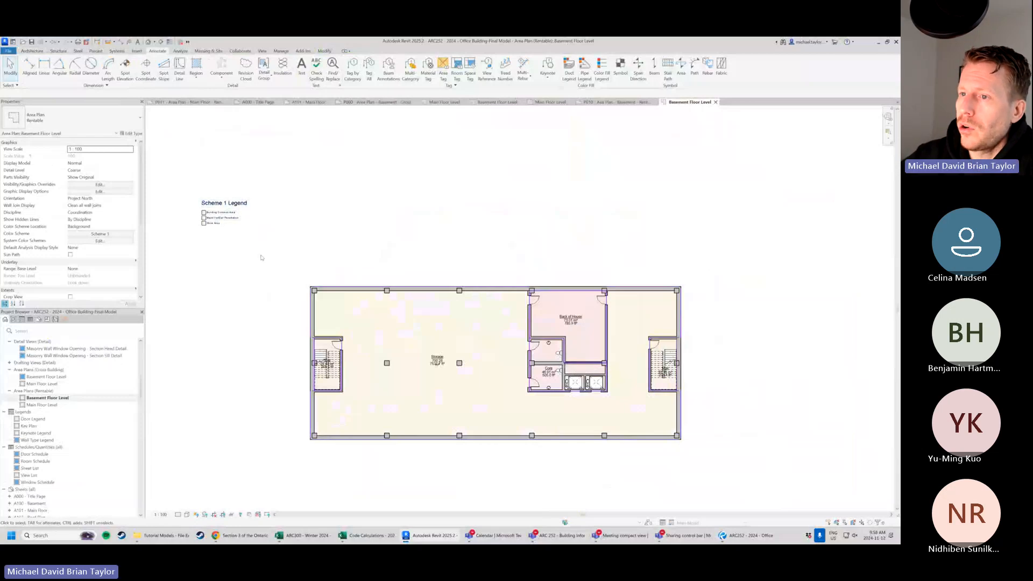
middle_drag(255, 235, 217, 237)
click(208, 222)
scroll(179, 236, up, 2)
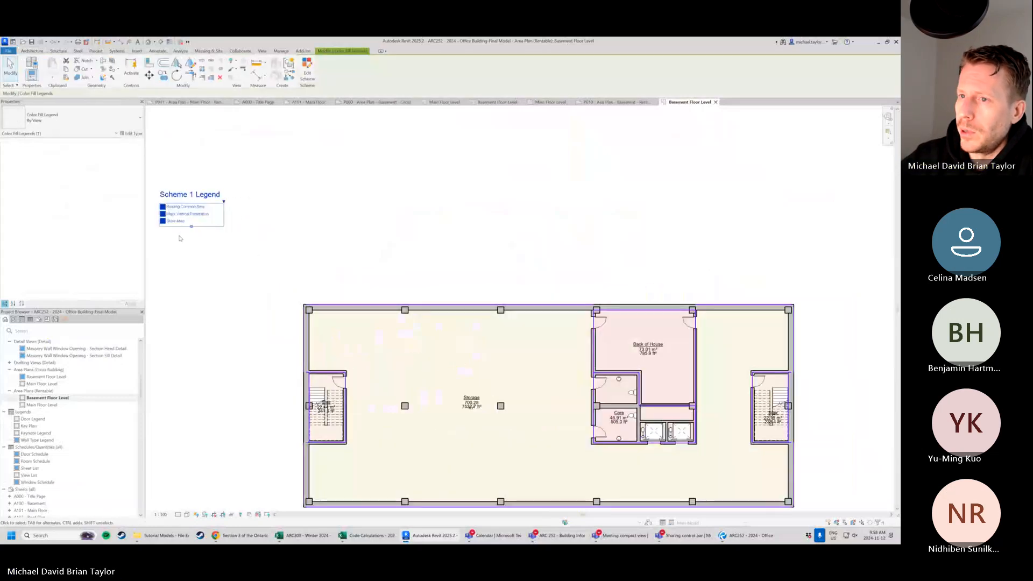
middle_drag(164, 195, 221, 229)
scroll(205, 244, up, 1)
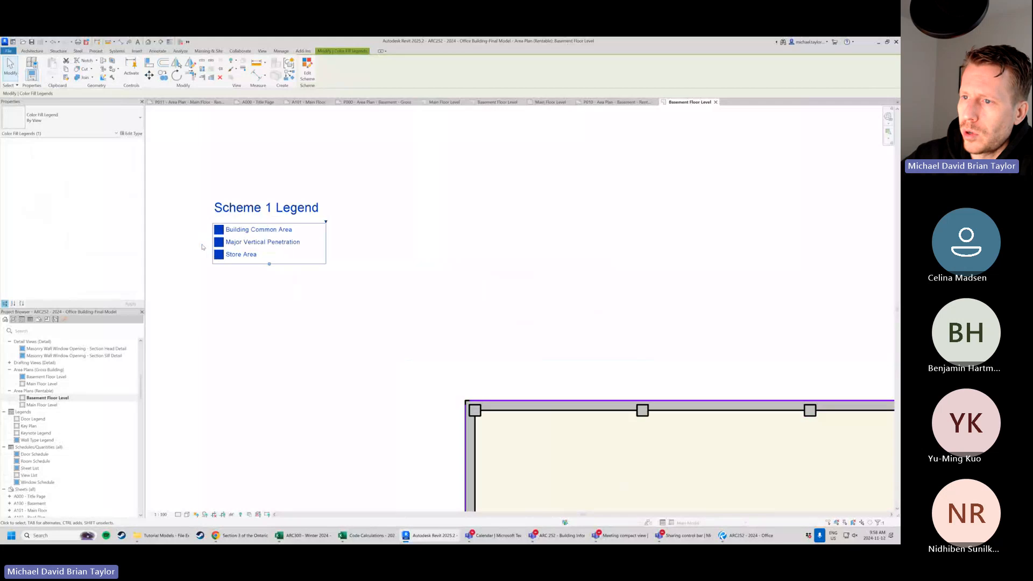
click(282, 298)
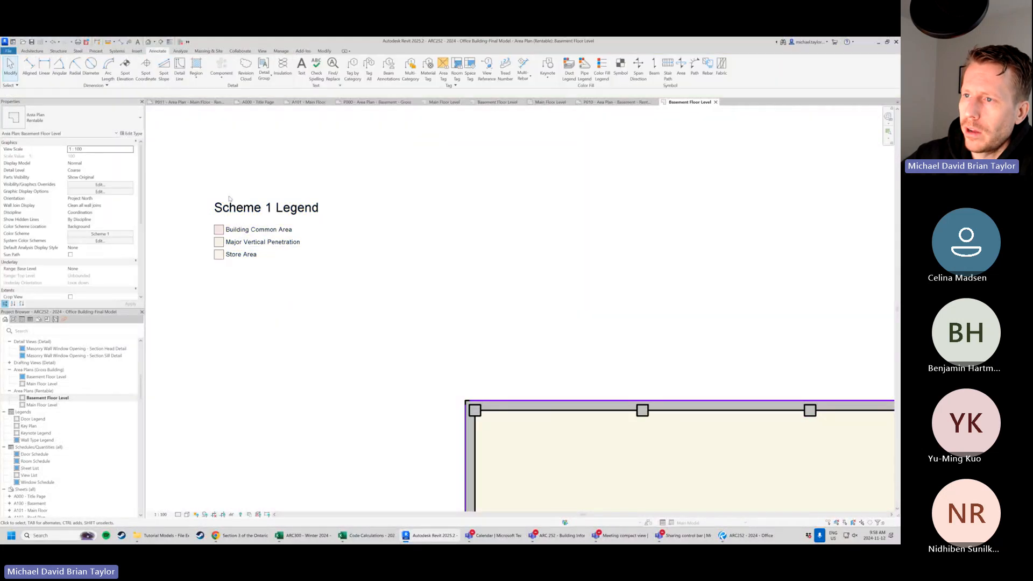
scroll(231, 198, down, 2)
middle_drag(392, 287, 333, 257)
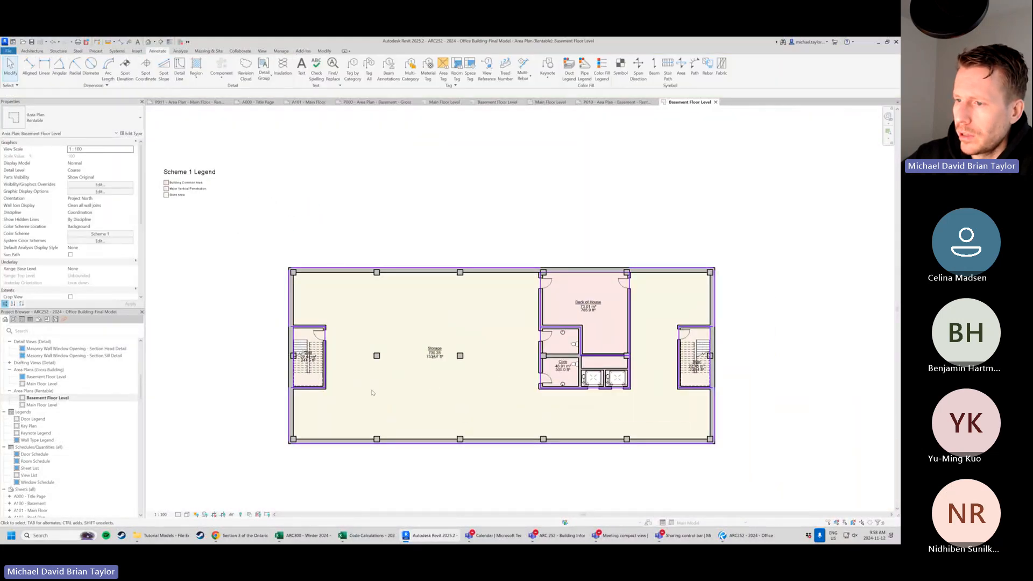
Set the area type of the Storage area to Office Area and check the legend entries.
scroll(298, 377, up, 2)
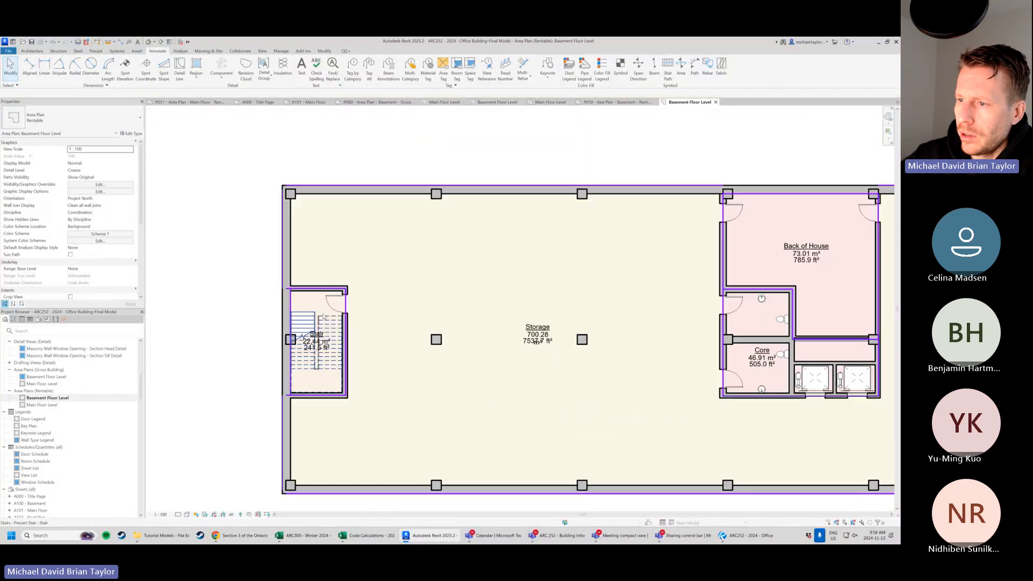
click(496, 380)
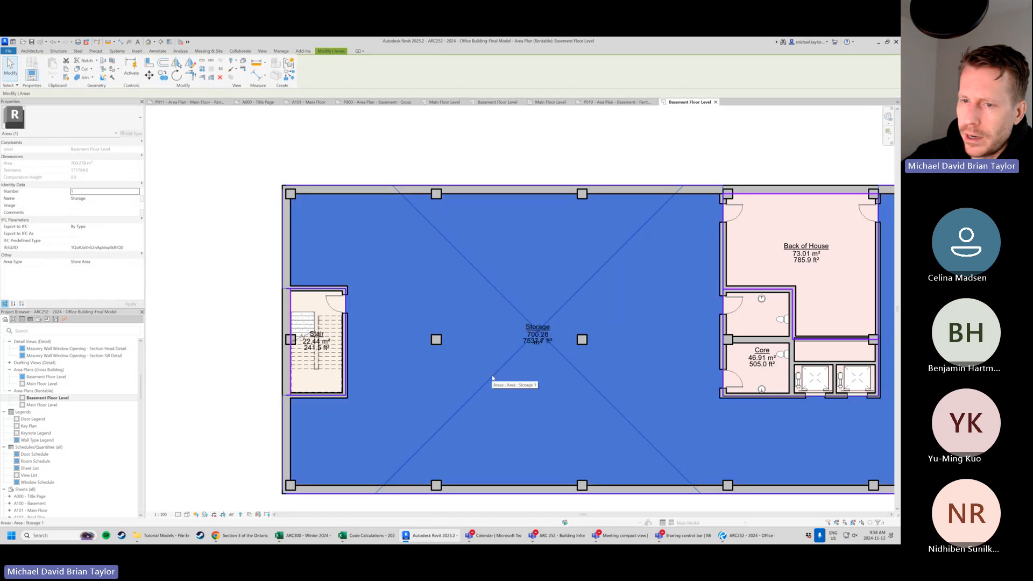
click(139, 263)
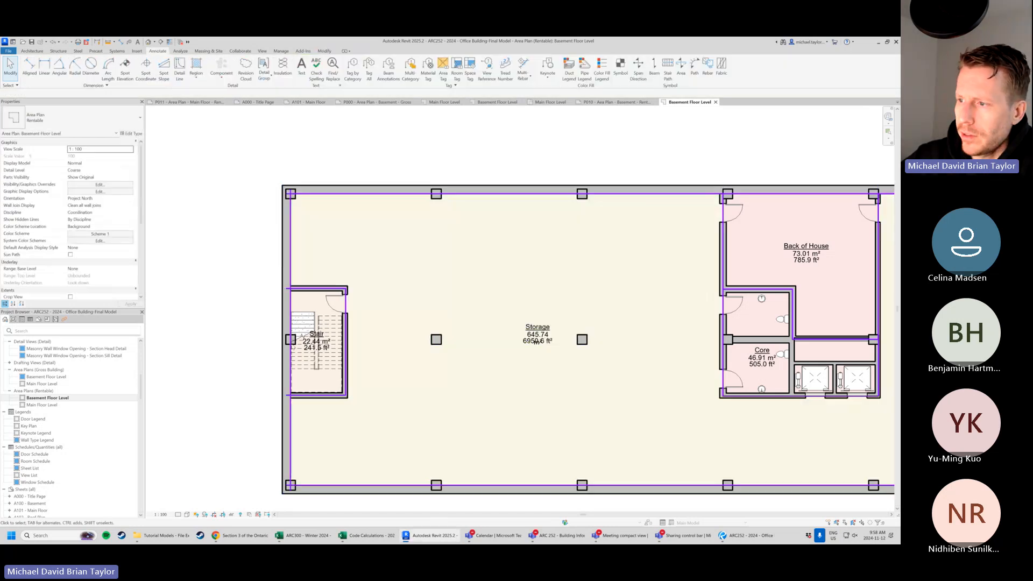
scroll(430, 372, down, 2)
scroll(235, 188, up, 2)
scroll(236, 195, up, 2)
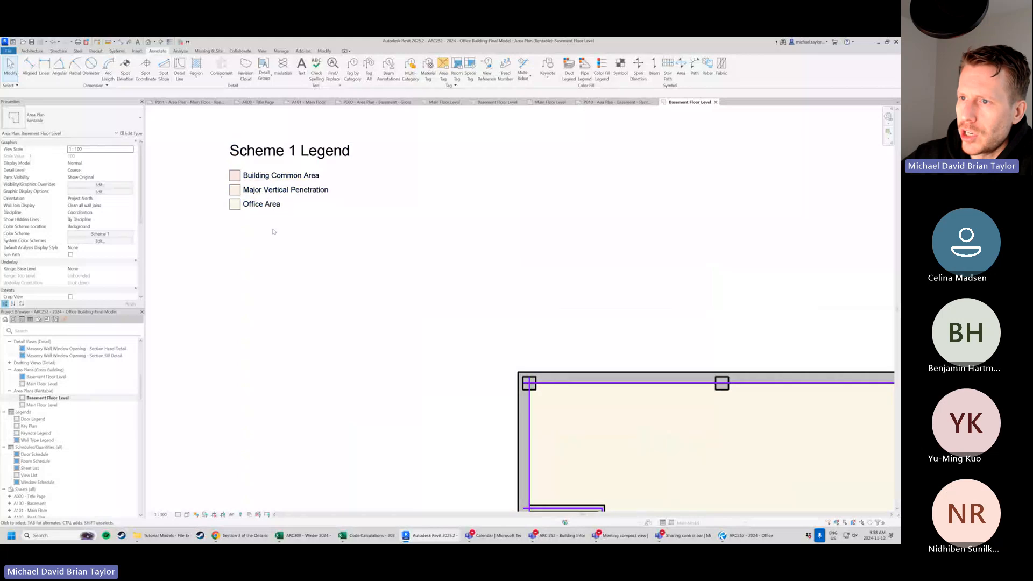
scroll(262, 272, down, 3)
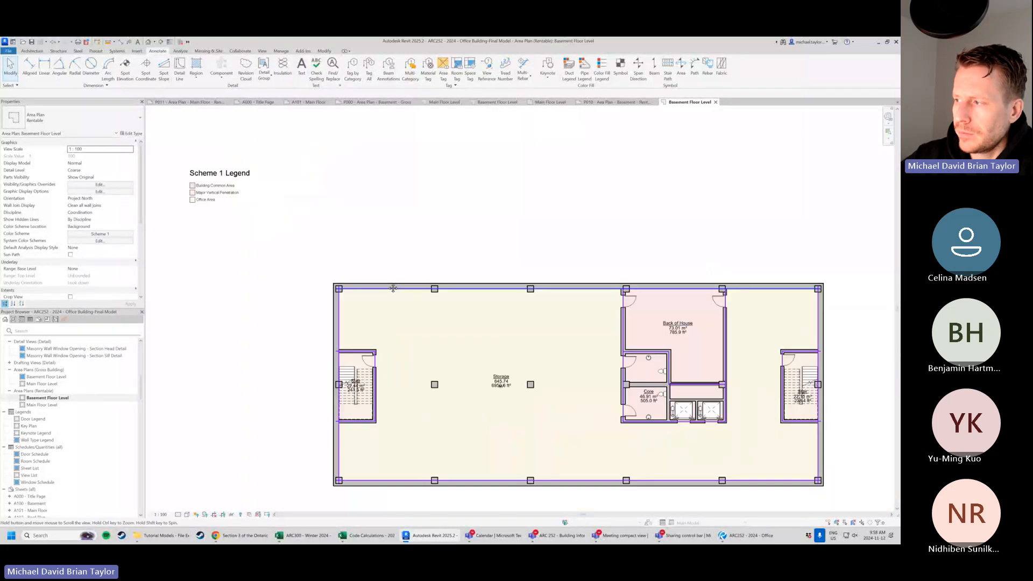
scroll(503, 320, down, 2)
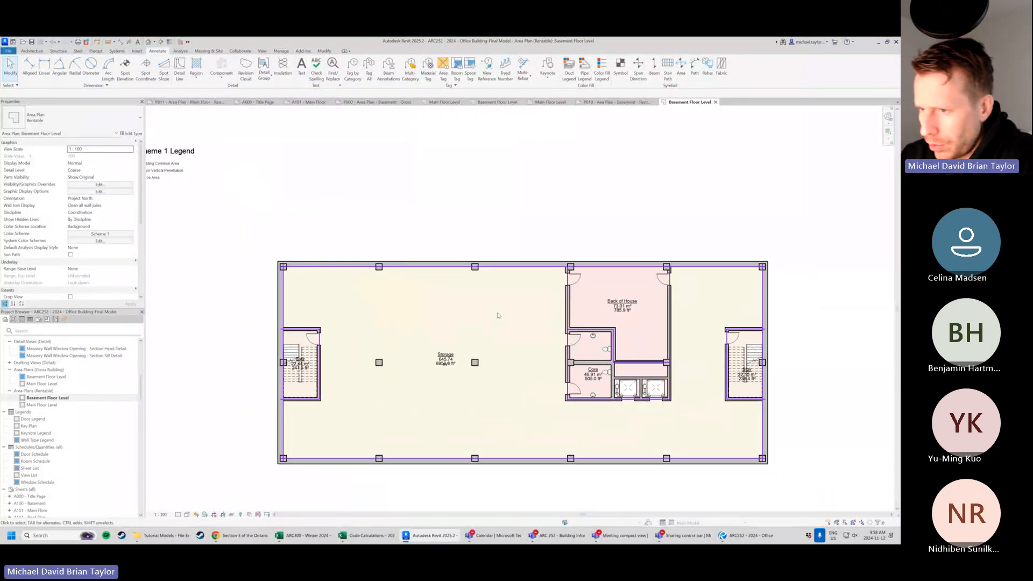
middle_drag(215, 370, 246, 358)
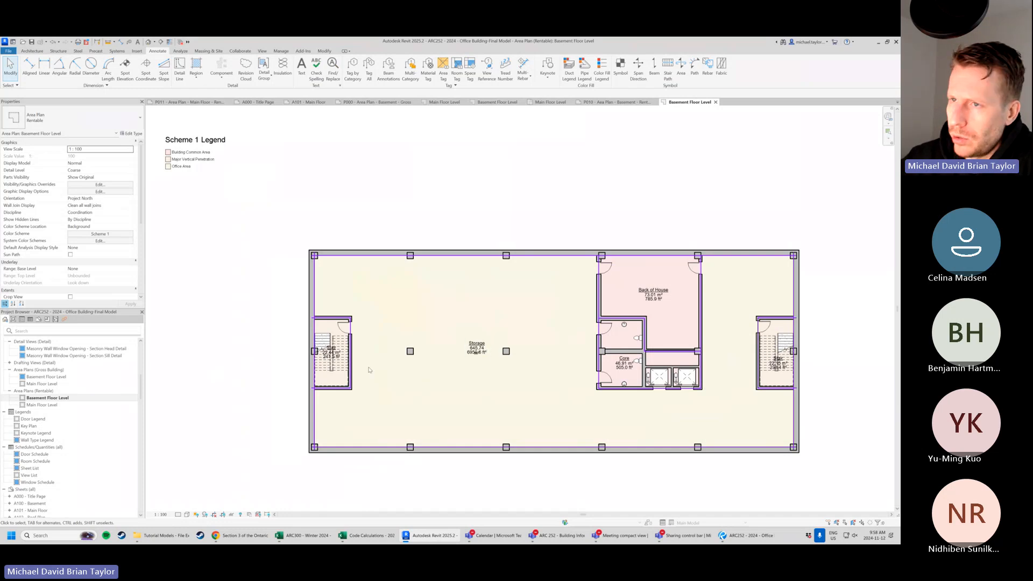
Edit the legend's color scheme so the rentable areas are colored by Name, accepting the loss of existing colors.
scroll(350, 303, down, 3)
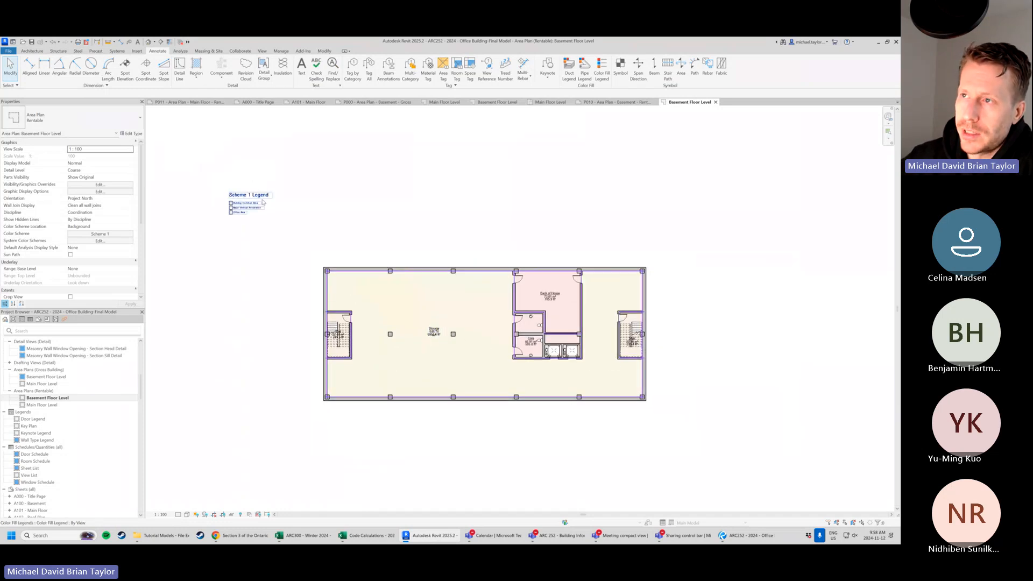
click(255, 197)
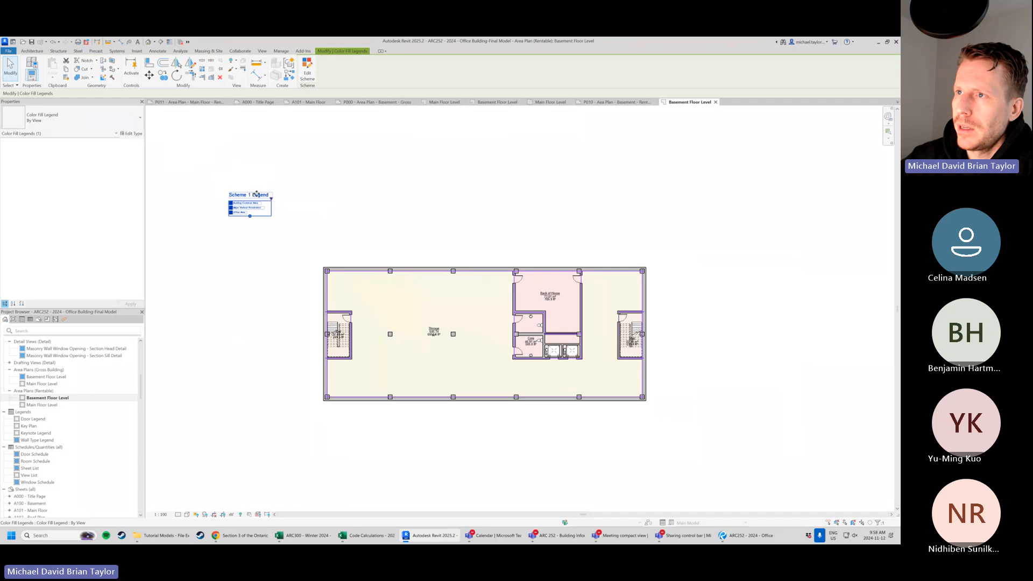
click(308, 74)
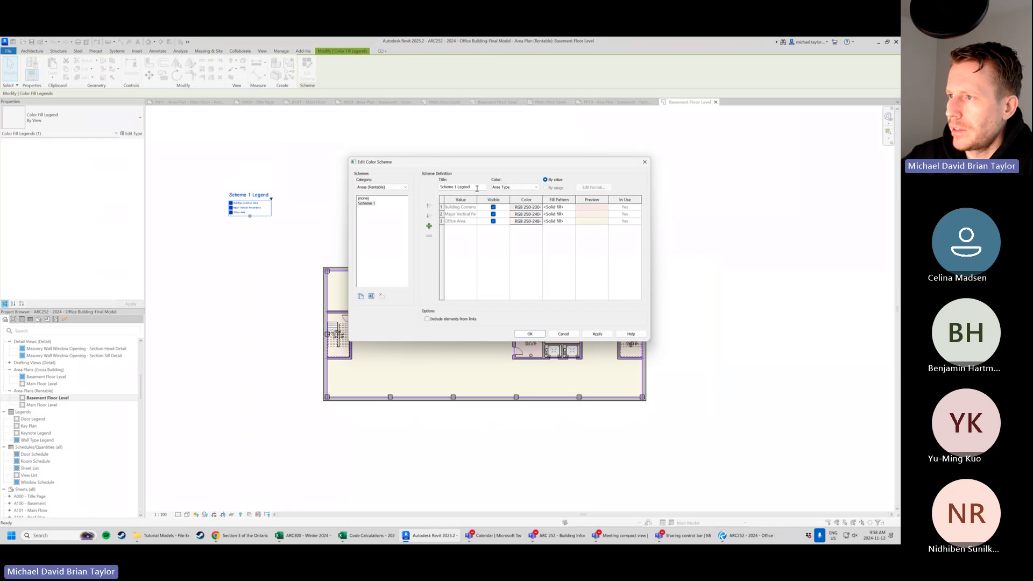
click(526, 188)
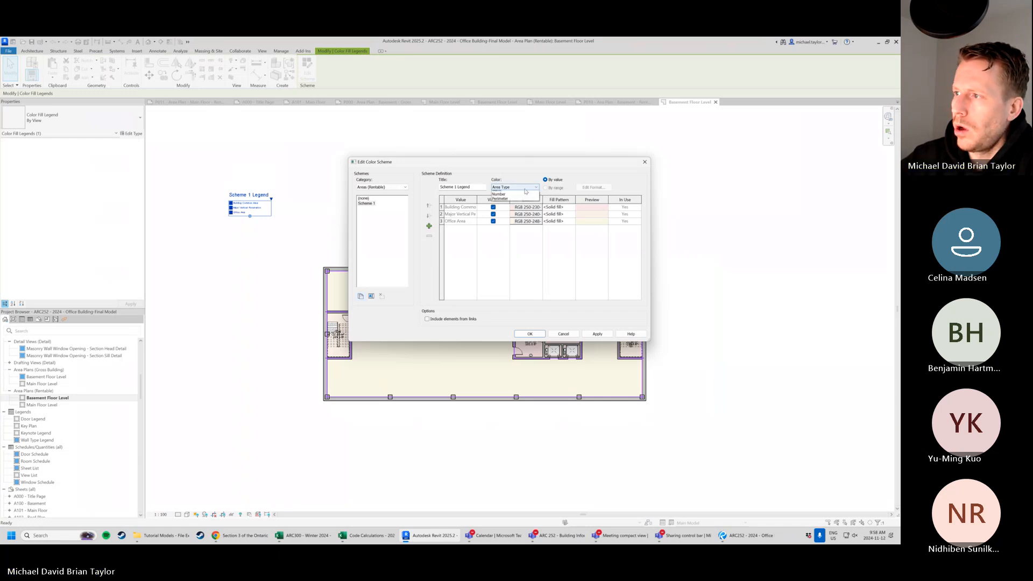
click(506, 204)
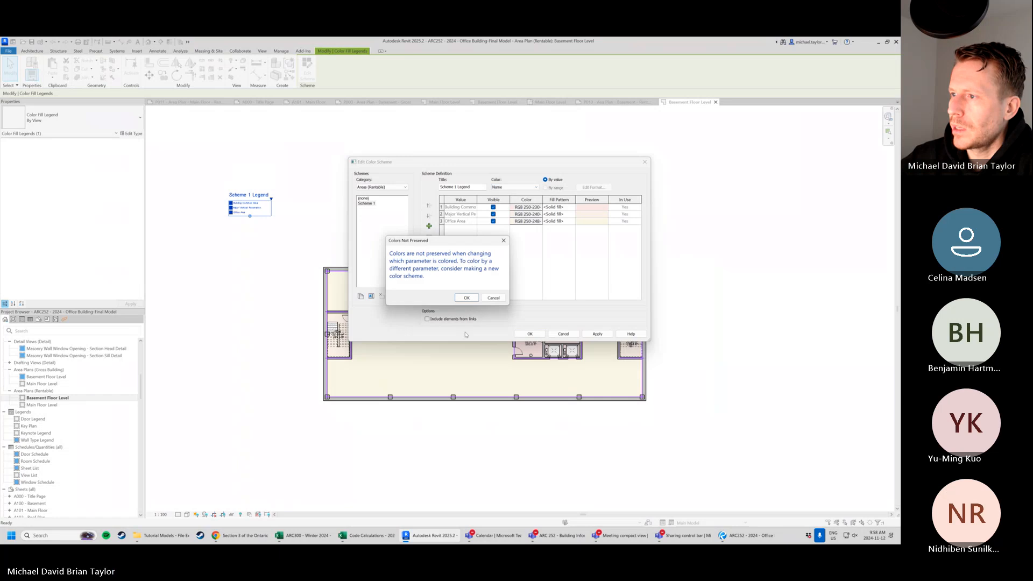
click(466, 299)
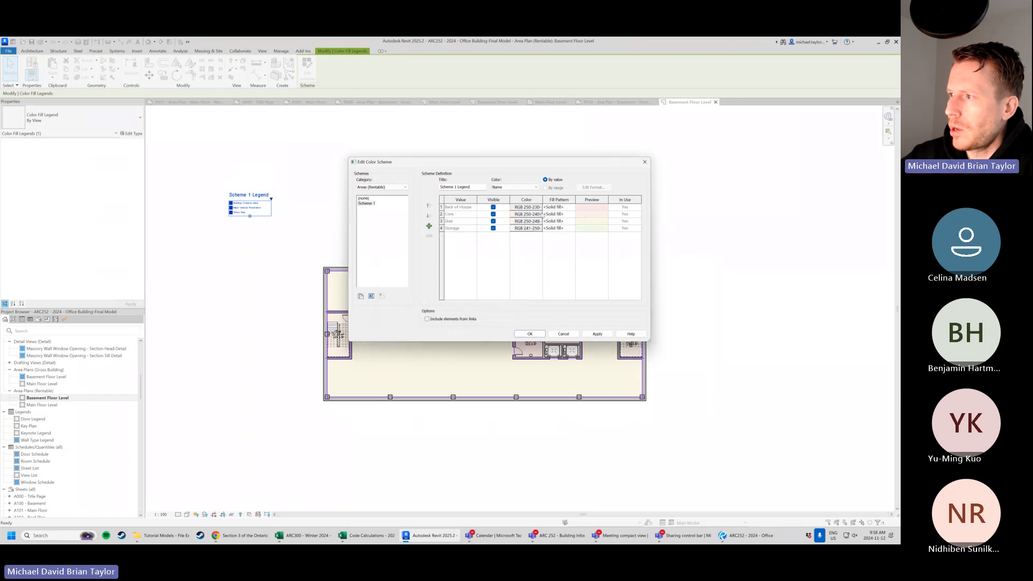
Set the scheme colors of Back of House to blue RGB 160-183-250 and Core to green RGB 159-230-157.
click(537, 208)
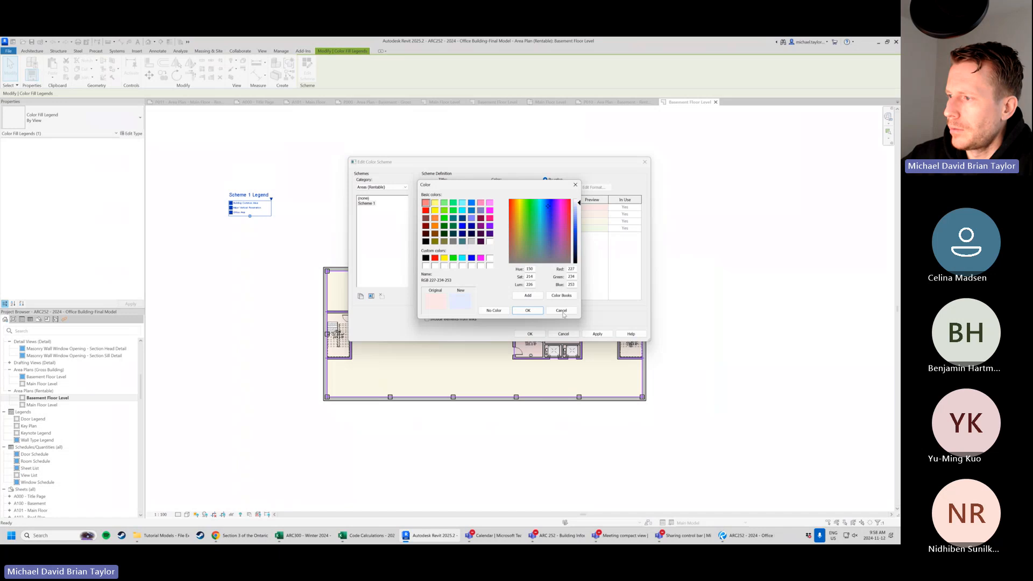
click(576, 212)
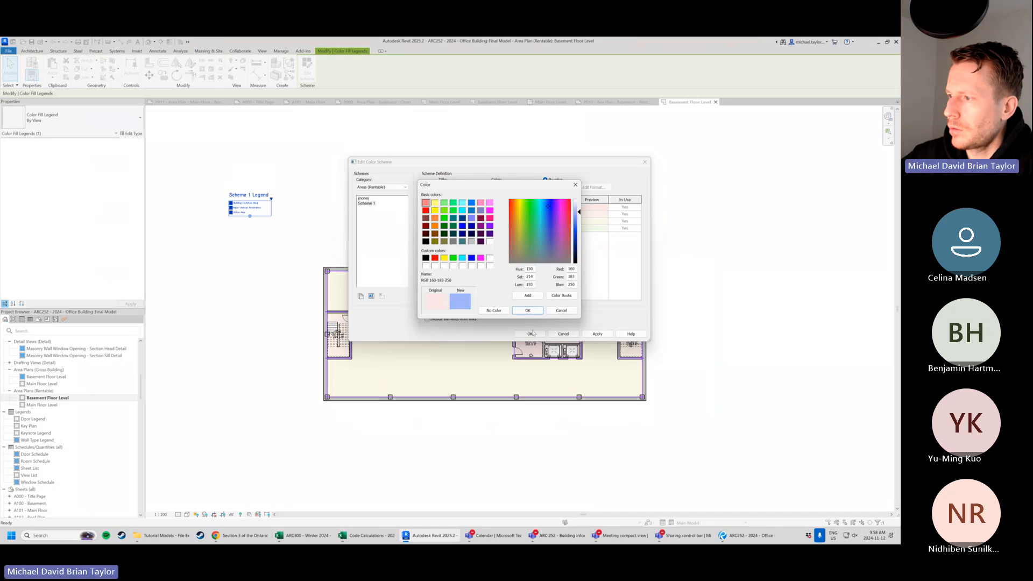
click(524, 311)
click(538, 214)
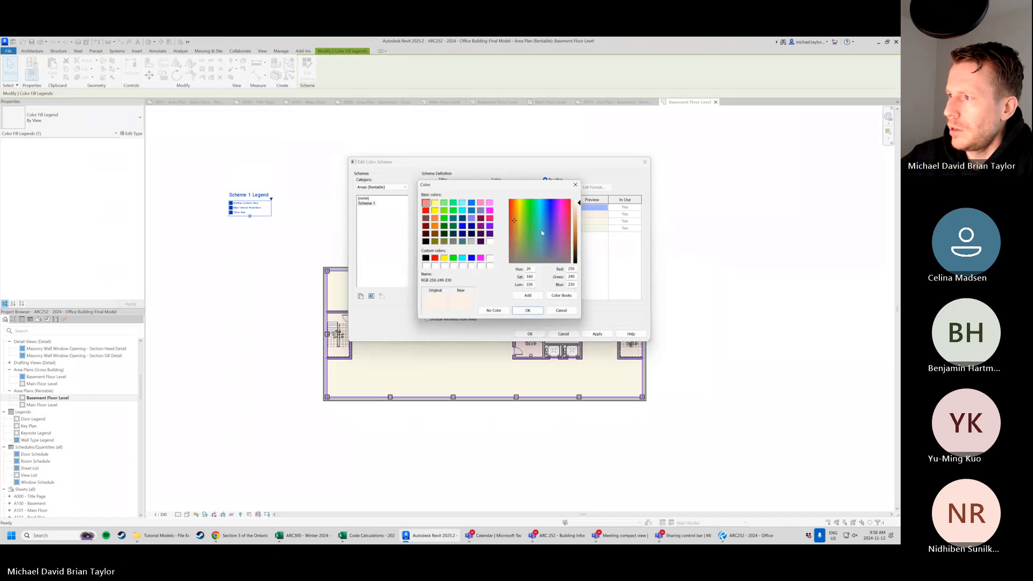
click(577, 216)
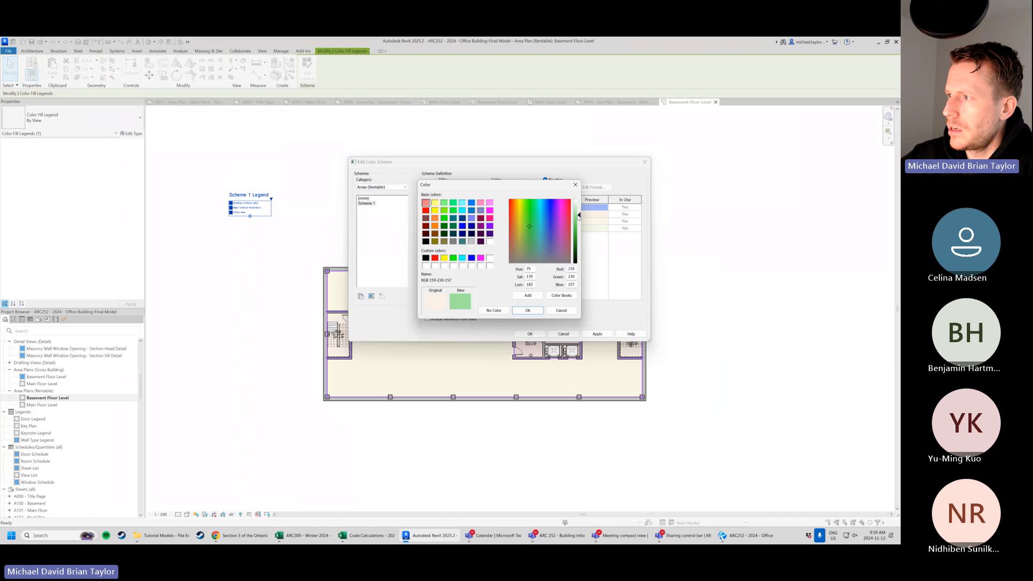
click(519, 312)
Set the scheme colors of Stair to light red RGB 251-198-193 and Storage to light magenta.
click(529, 221)
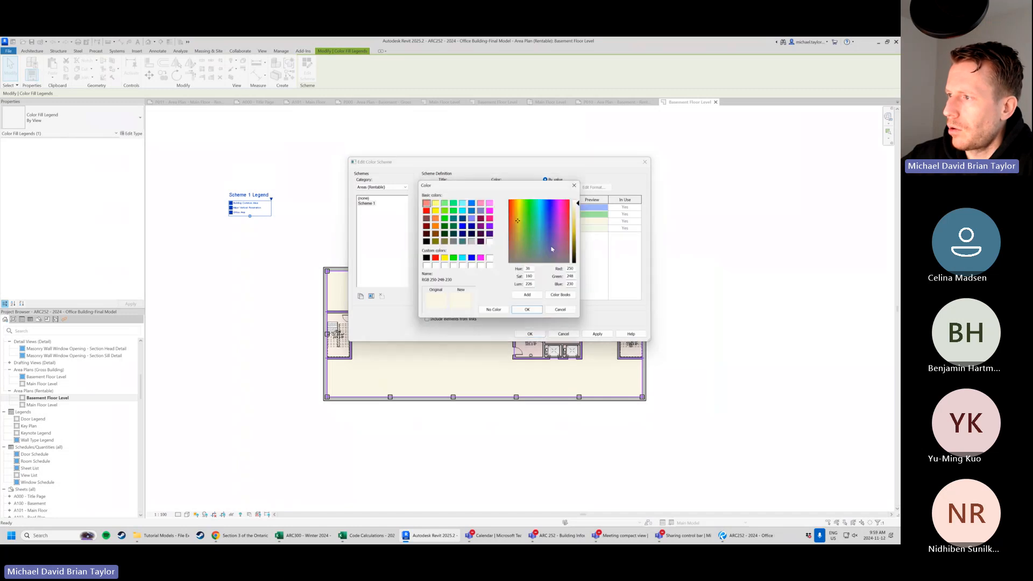
click(510, 207)
click(578, 207)
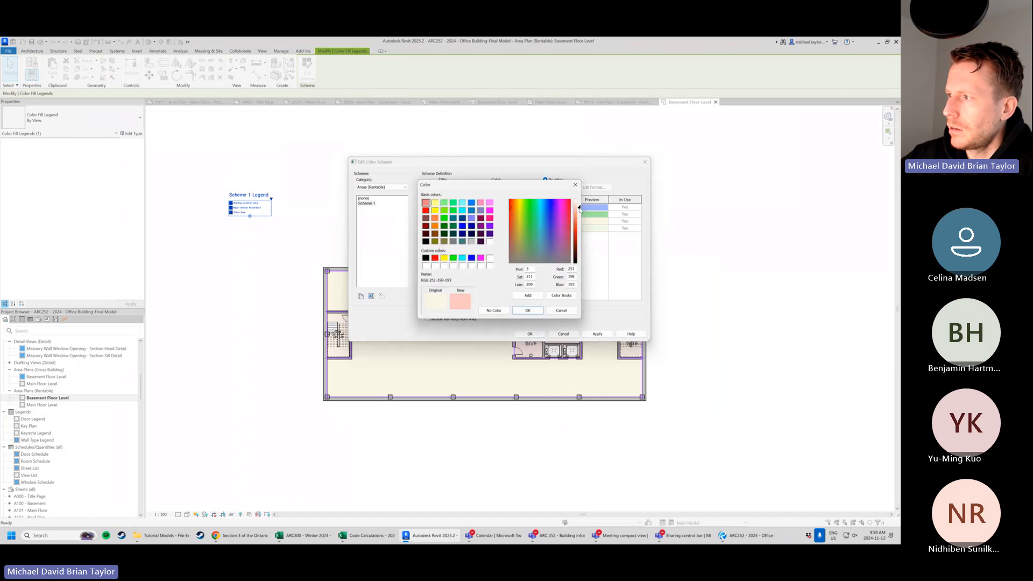
click(528, 311)
click(530, 228)
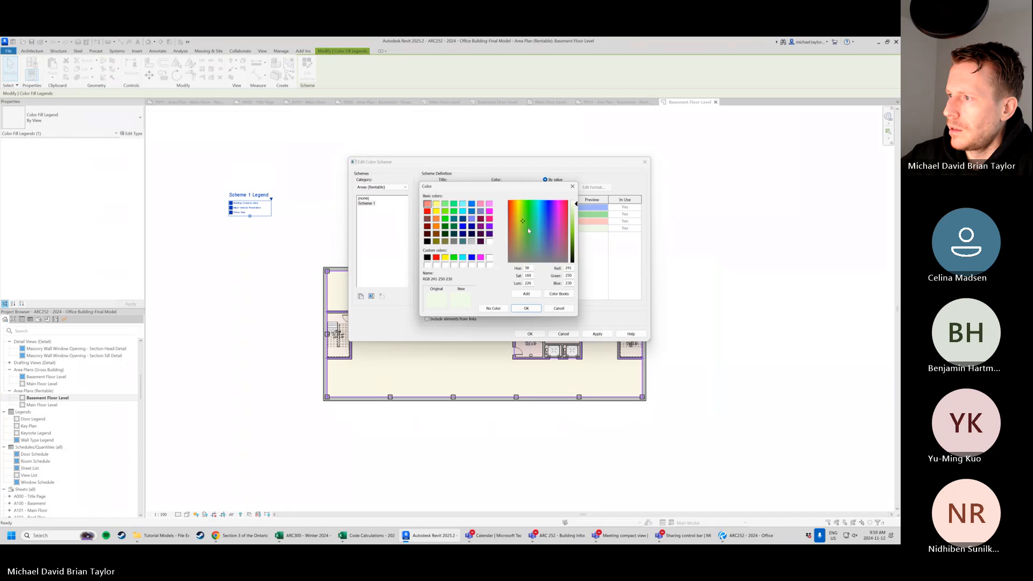
click(490, 210)
drag(579, 232, 580, 210)
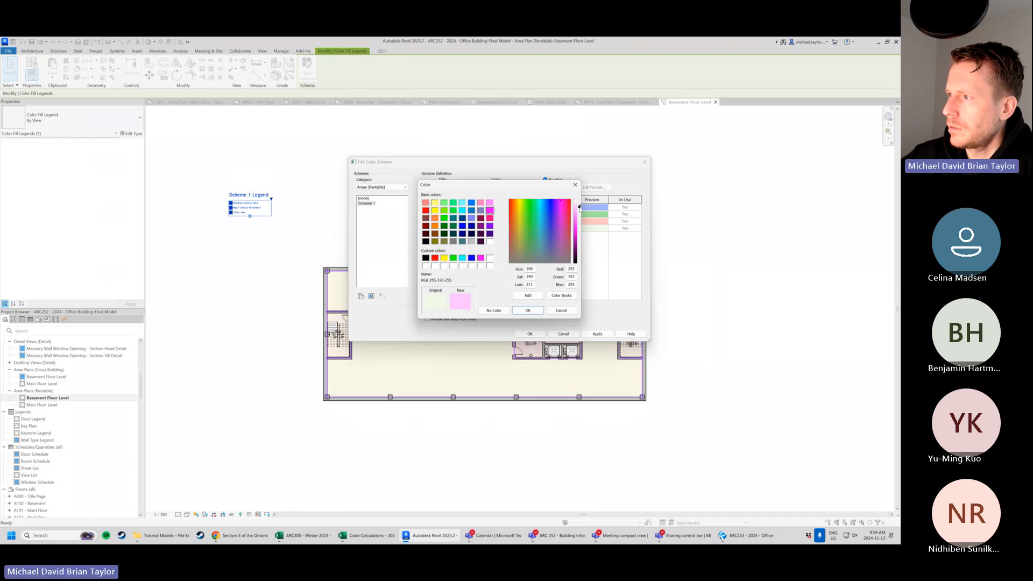
click(528, 311)
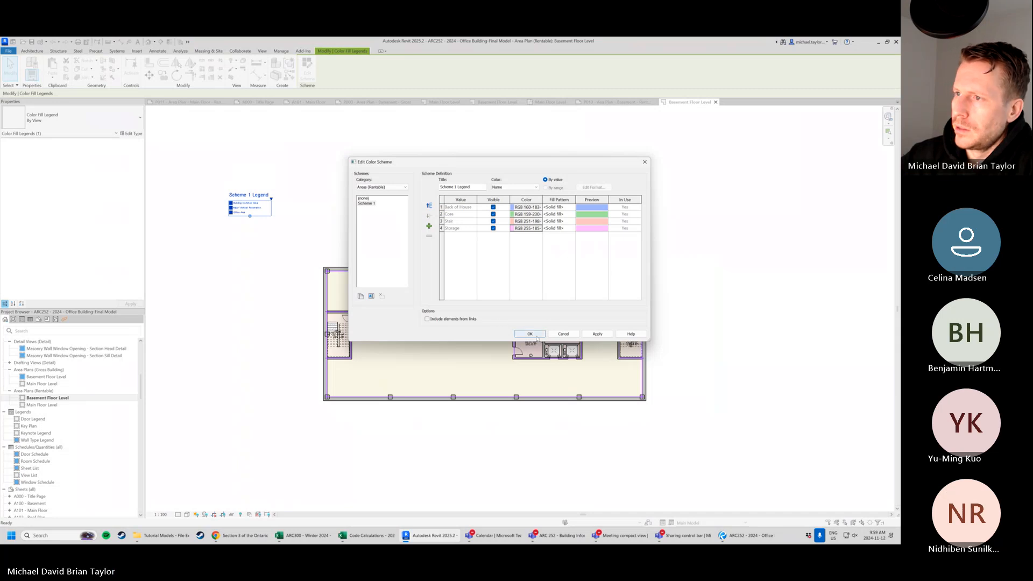
Title the color scheme Colour Legend to match the reference drawing and apply the scheme to the plan.
triple_click(478, 185)
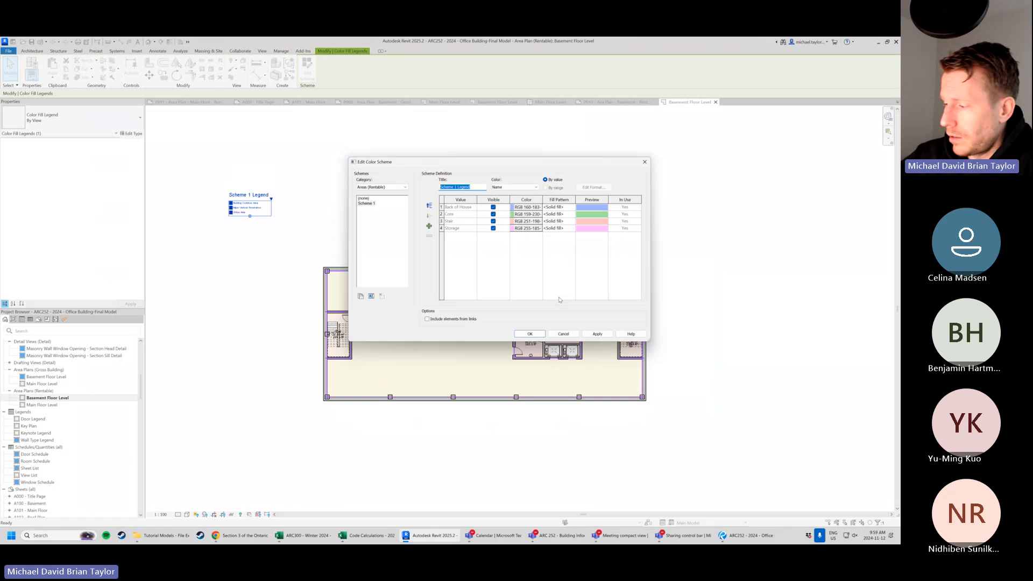
click(745, 536)
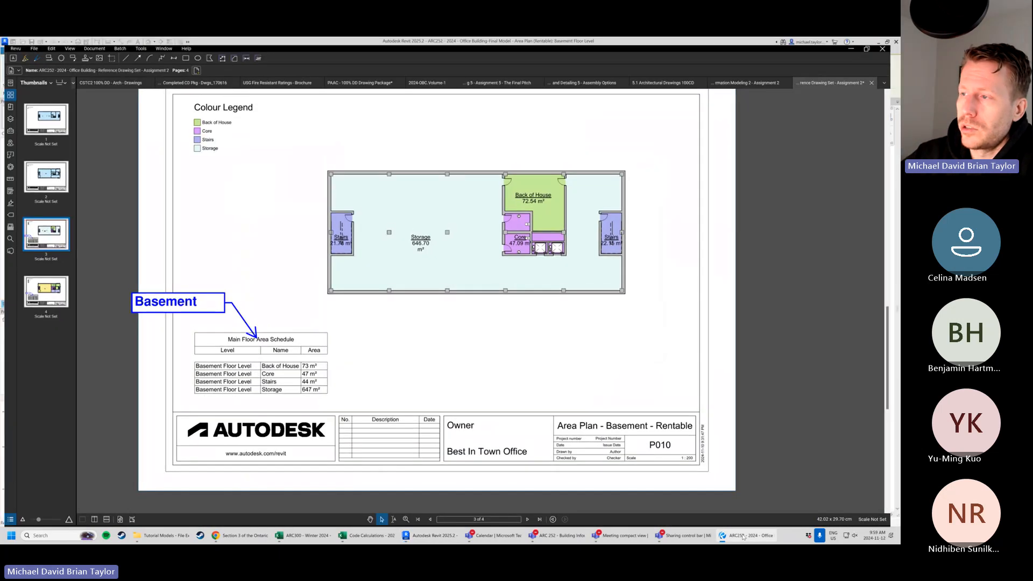
click(744, 535)
text(Colour Lege)
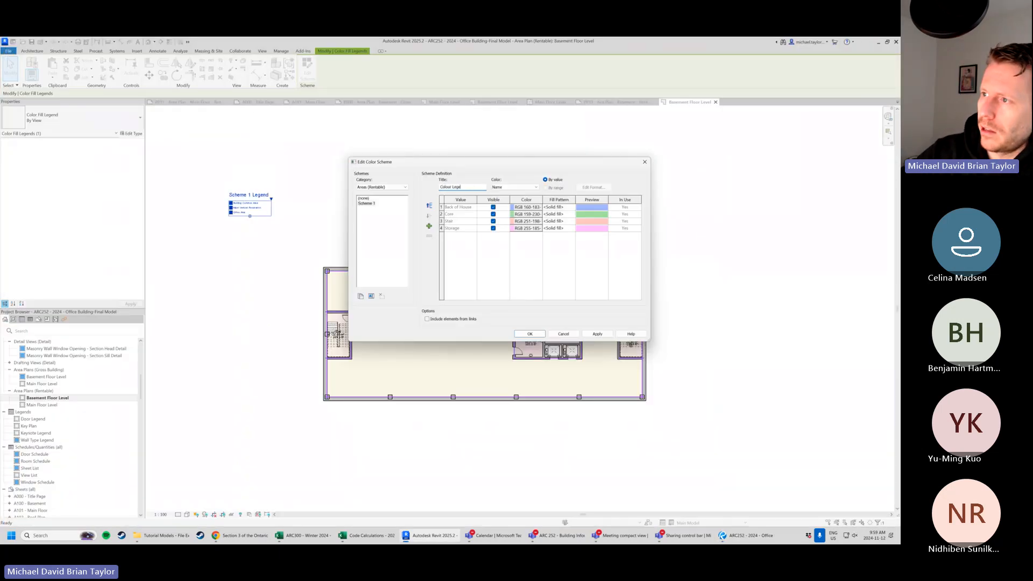
text(nd)
click(606, 334)
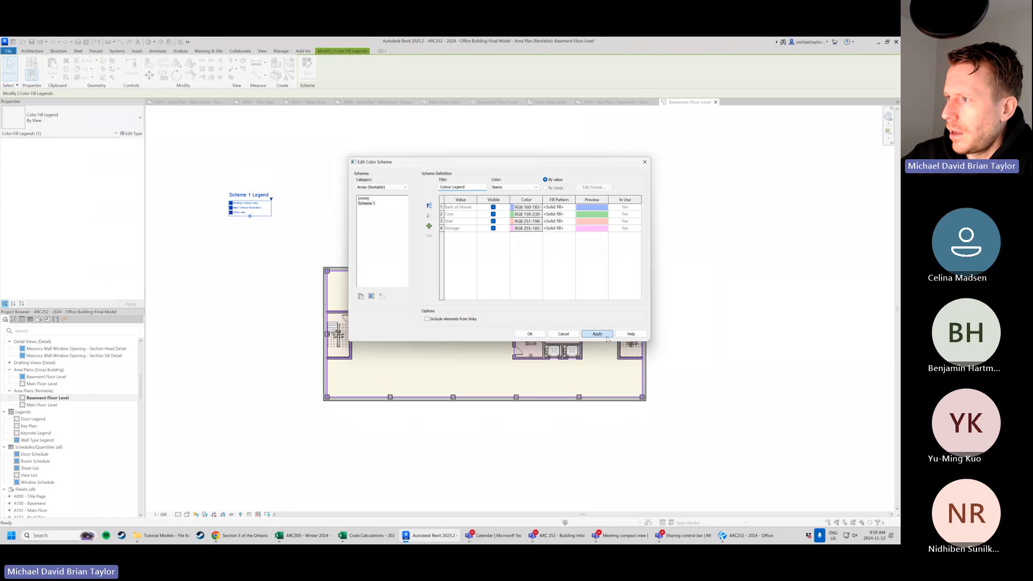
click(530, 334)
click(221, 343)
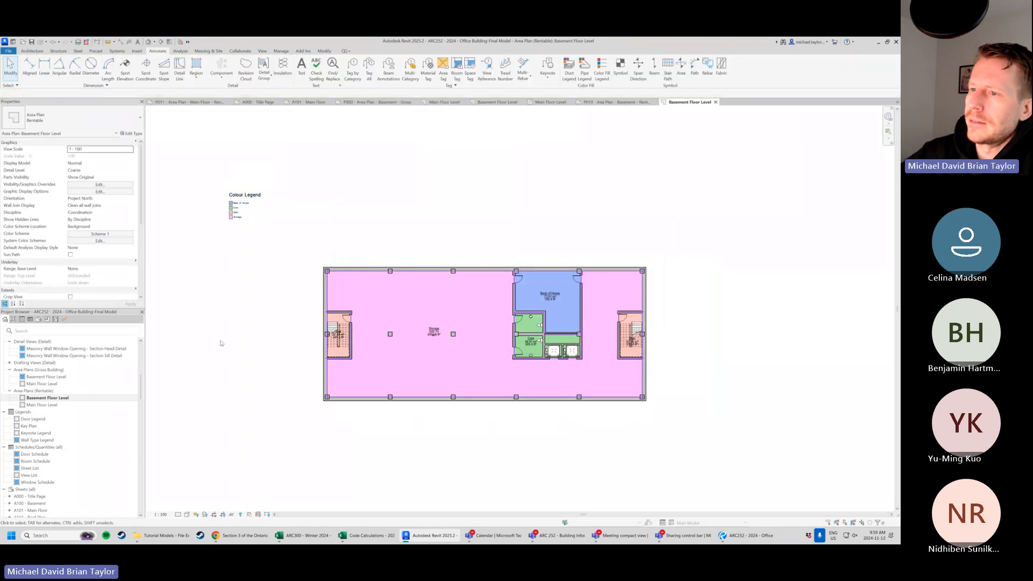
Move the Colour Legend closer to the northwest corner of the basement plan.
click(241, 201)
drag(244, 193, 275, 226)
click(410, 305)
scroll(409, 305, up, 2)
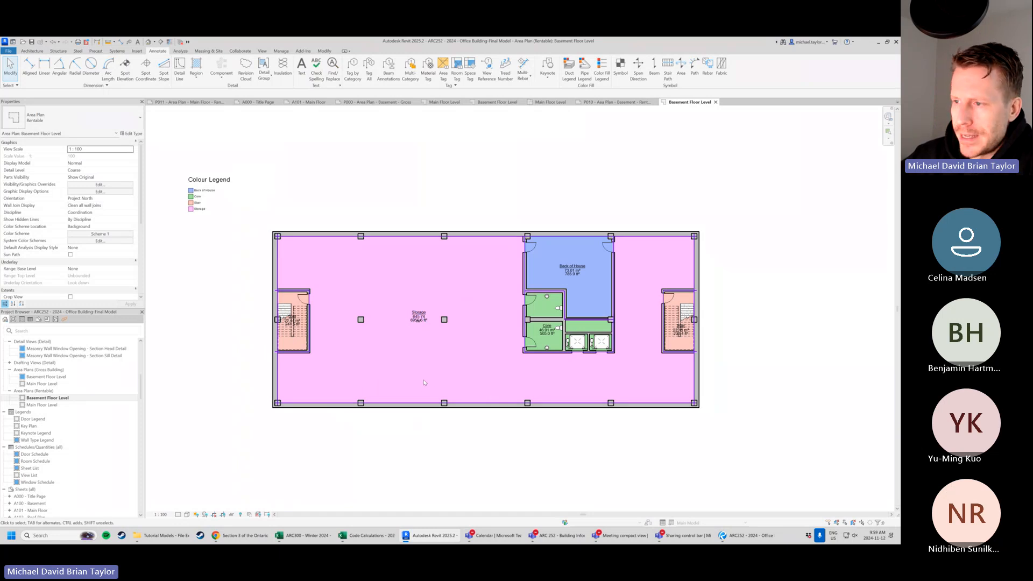
click(425, 319)
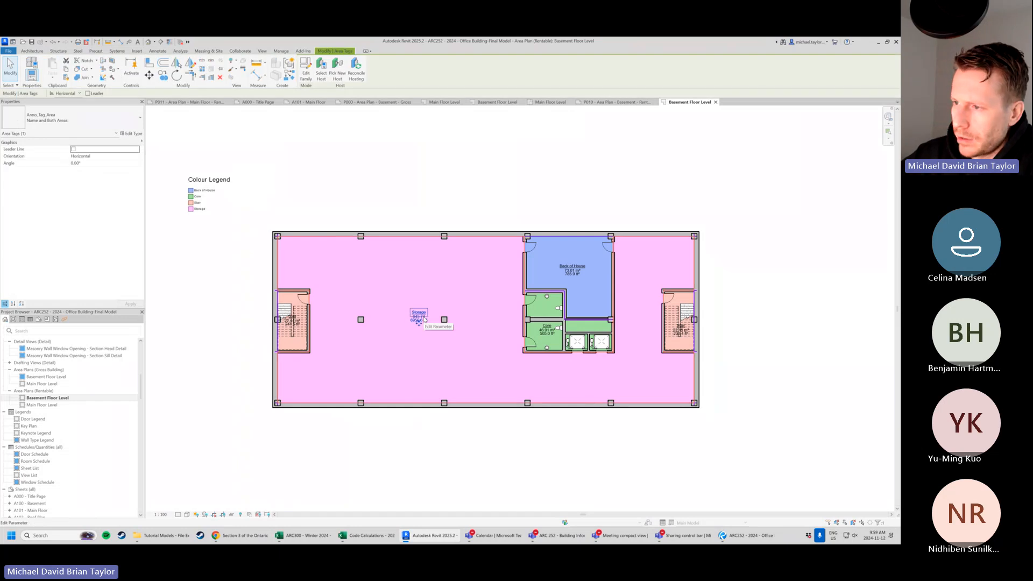
click(452, 429)
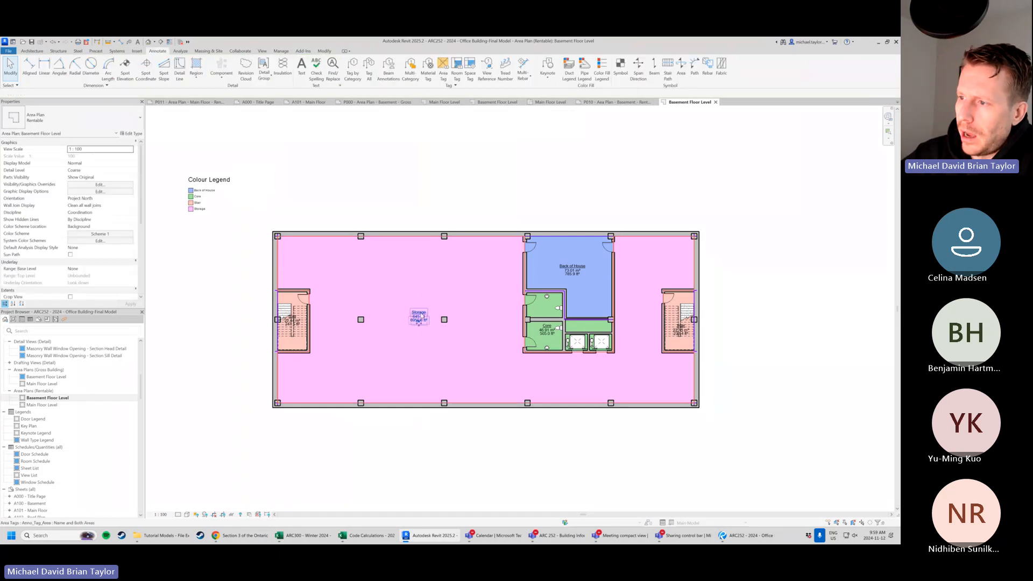
Change all area tags visible in the basement rentable plan to the Name w Metric Area type.
right_click(419, 320)
click(517, 402)
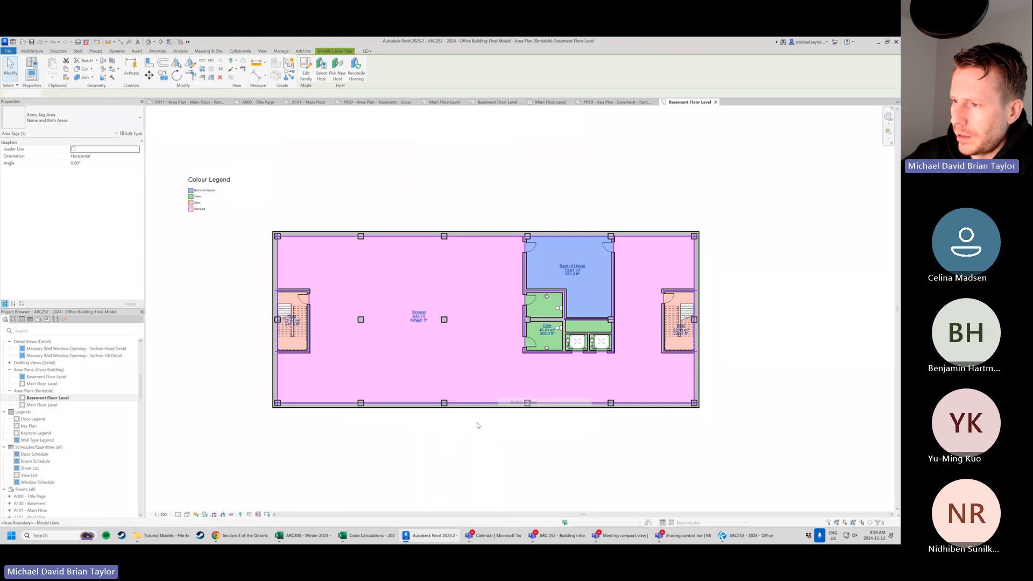
click(65, 134)
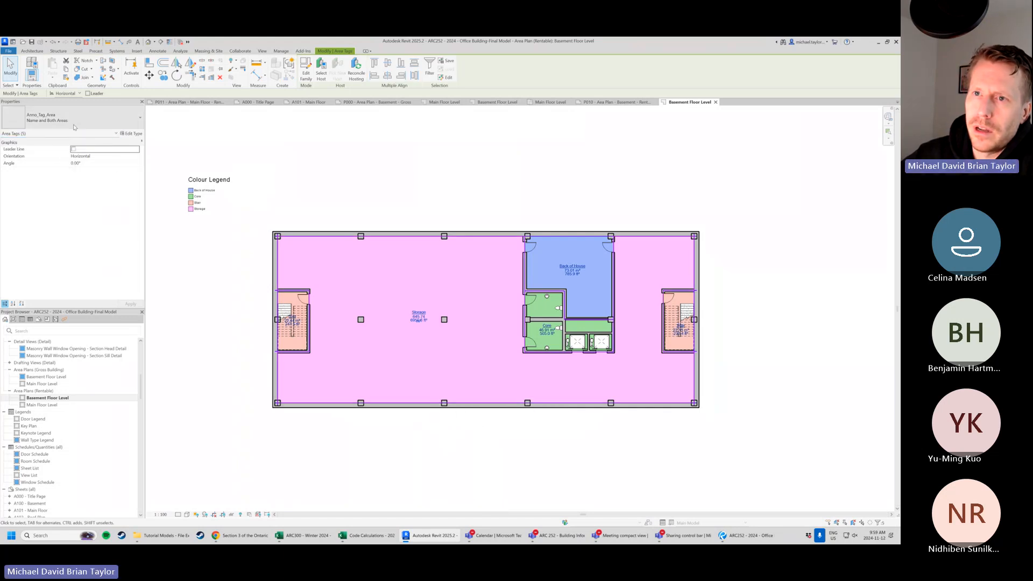
click(75, 128)
click(35, 161)
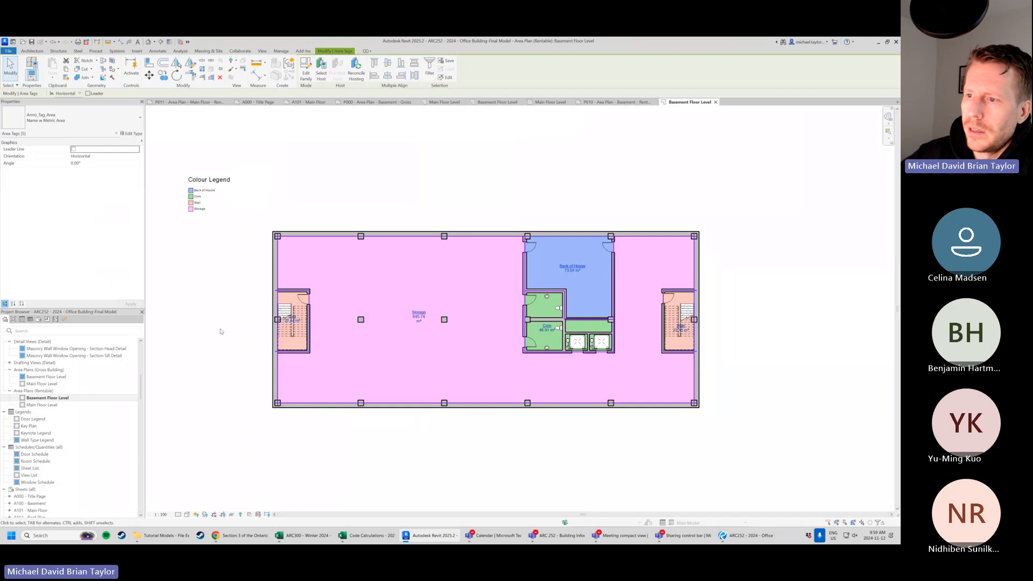
click(241, 346)
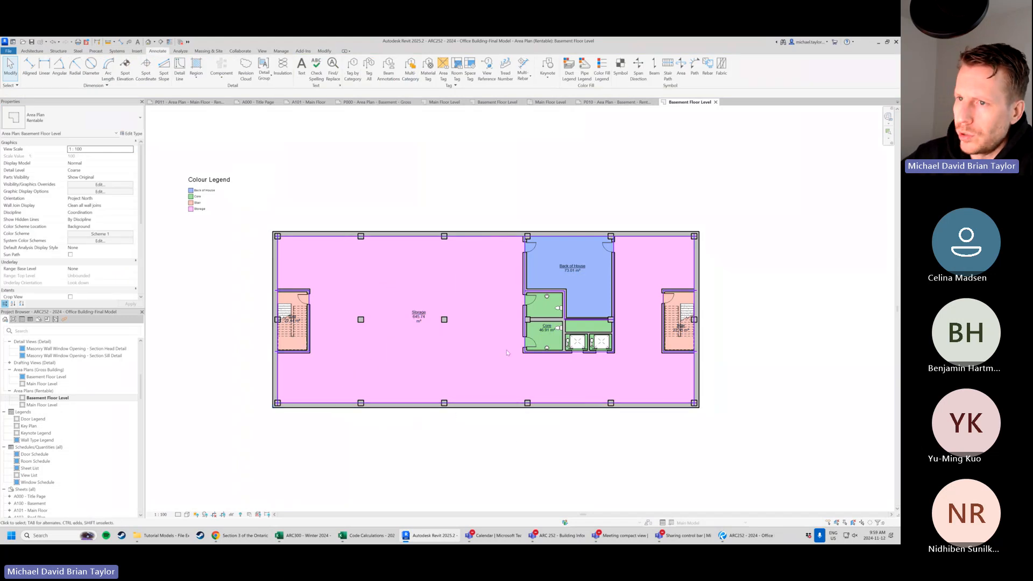
Place the rentable Basement Floor Level area plan on sheet P010.
scroll(506, 350, down, 1)
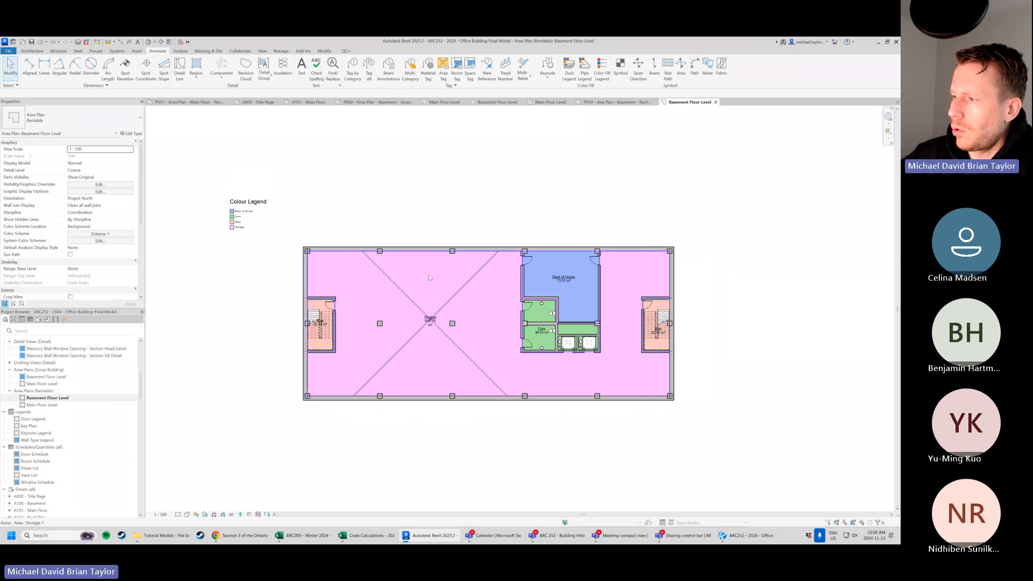
scroll(577, 231, down, 1)
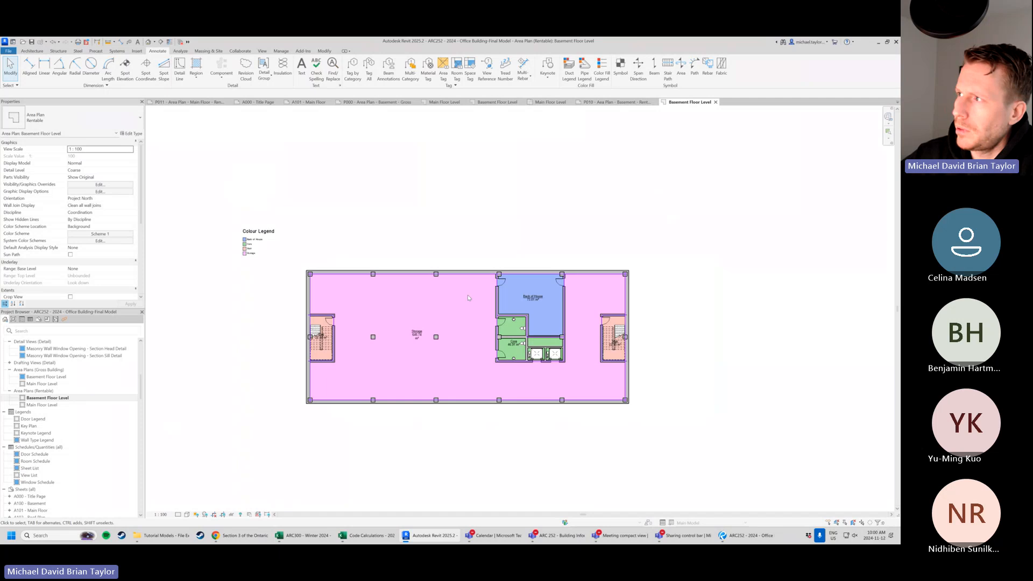
click(618, 103)
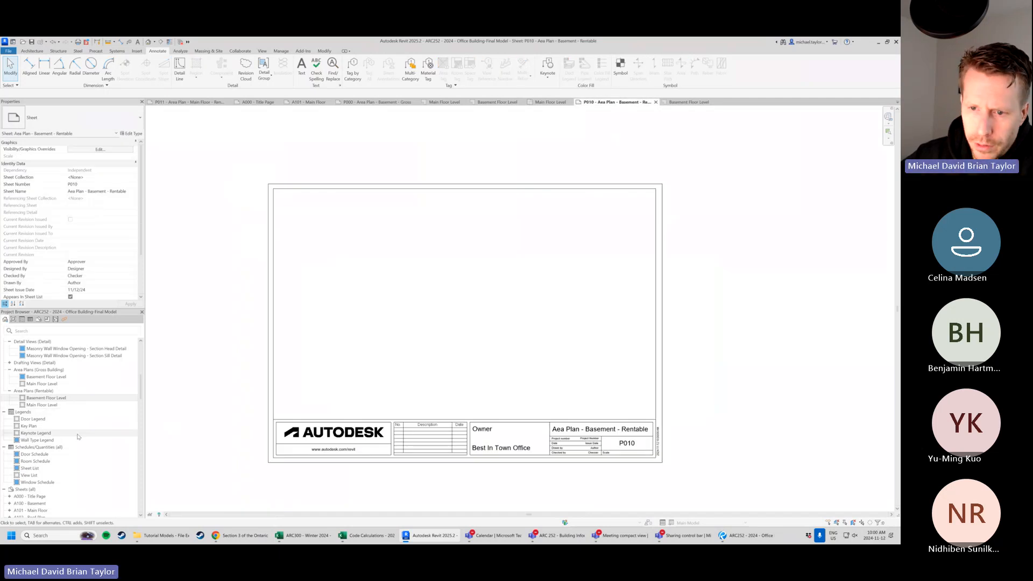
click(50, 398)
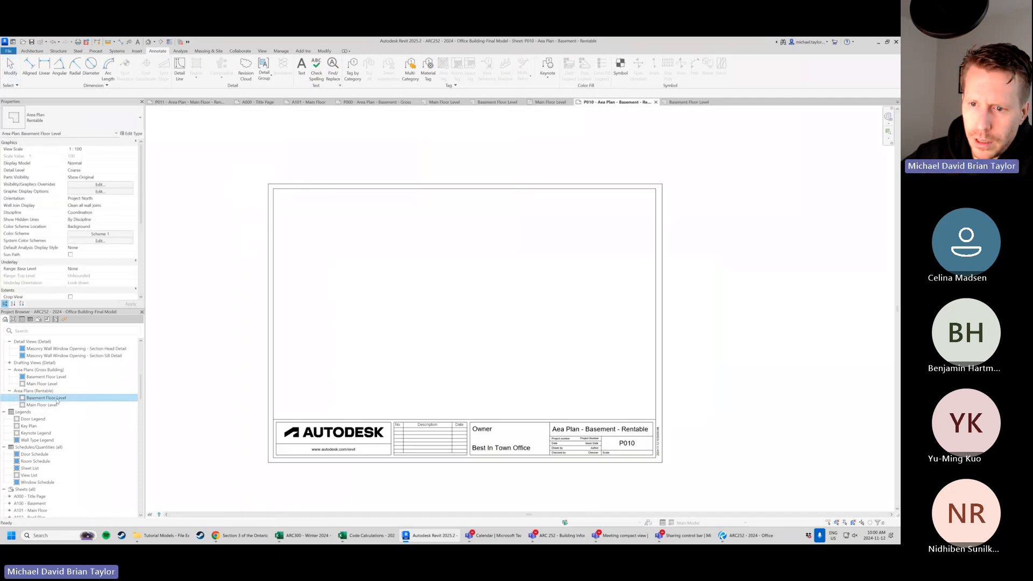
click(491, 294)
click(188, 505)
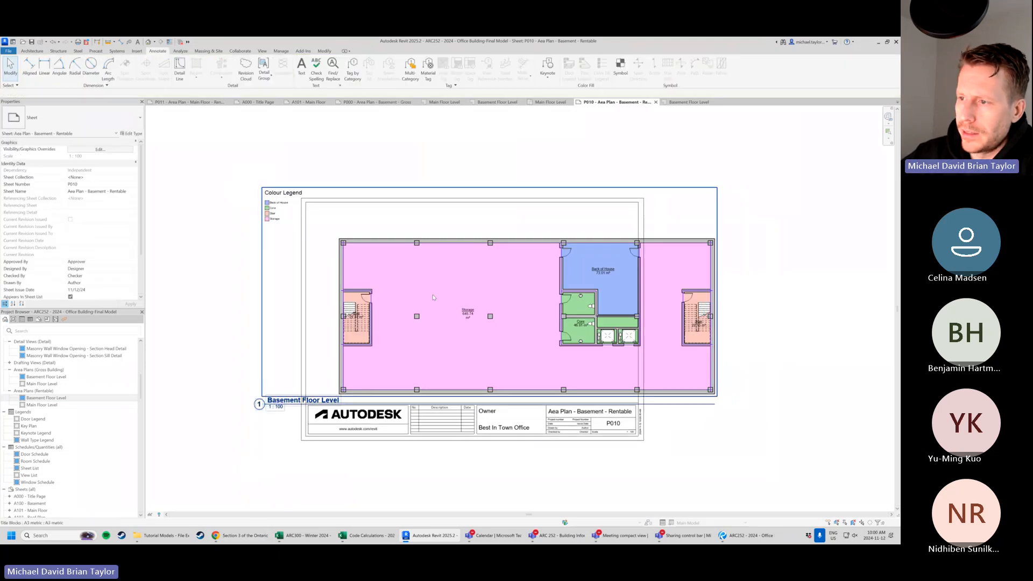
Activate the placed basement plan on the sheet, set its view scale to 1:200 and deactivate it.
click(438, 312)
double_click(438, 312)
click(160, 515)
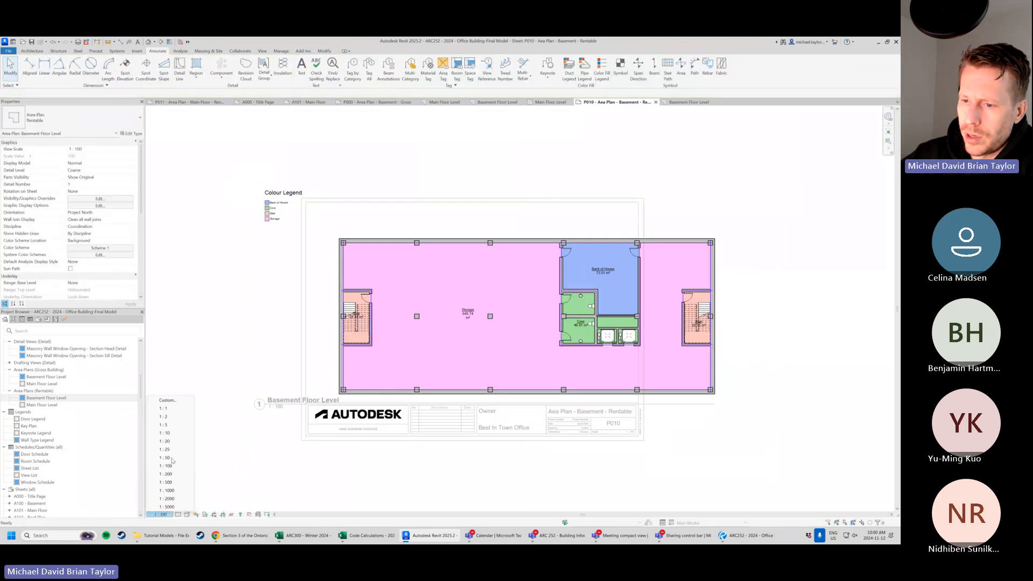
click(168, 474)
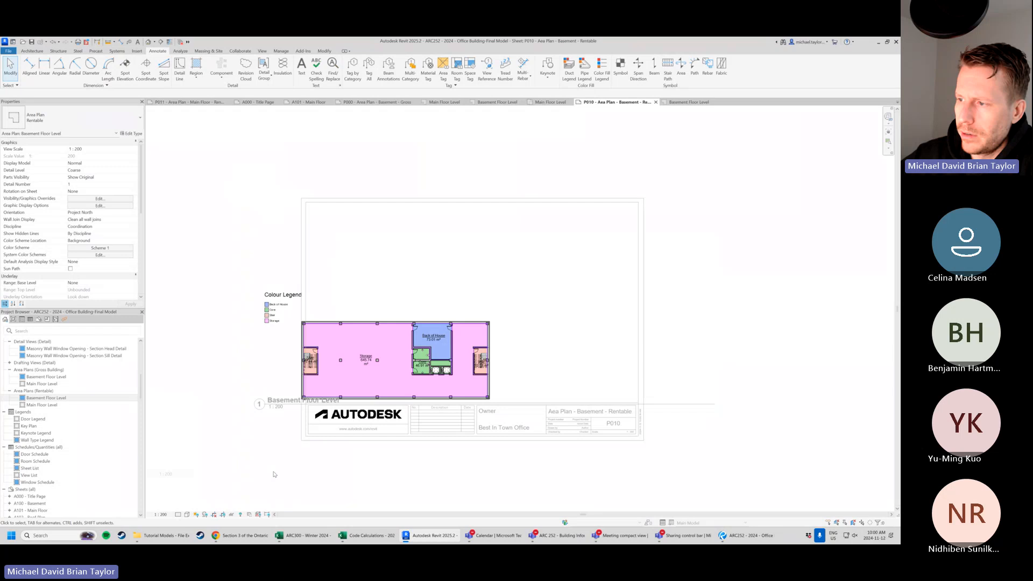
double_click(653, 328)
Move the basement viewport inside the sheet border and change its viewport type to No Title.
click(486, 320)
drag(486, 321, 608, 300)
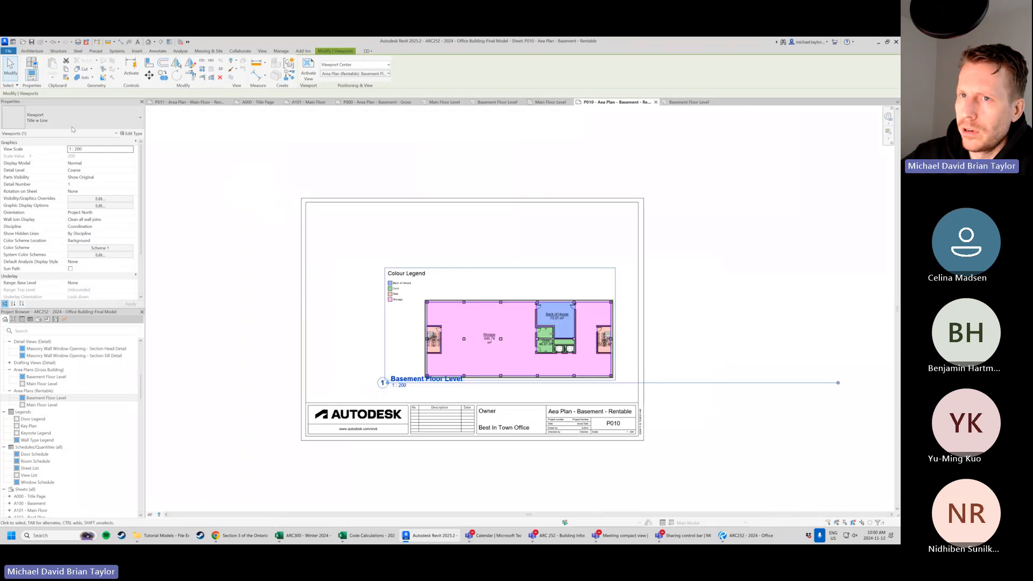
click(81, 118)
click(24, 153)
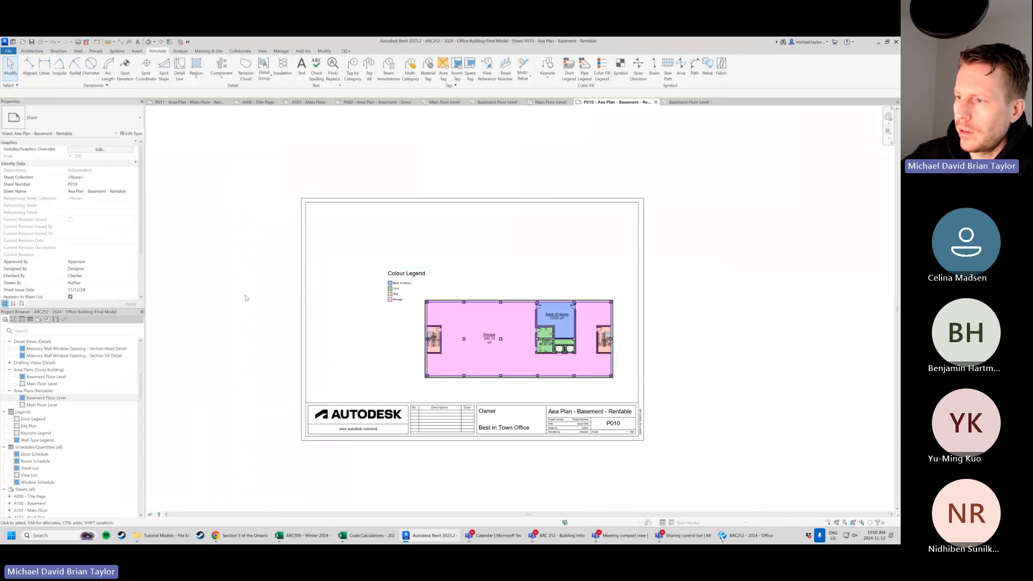
Reposition the basement viewport so it sits centered in the drawing area above the title block of sheet P010.
drag(552, 314, 536, 306)
click(759, 312)
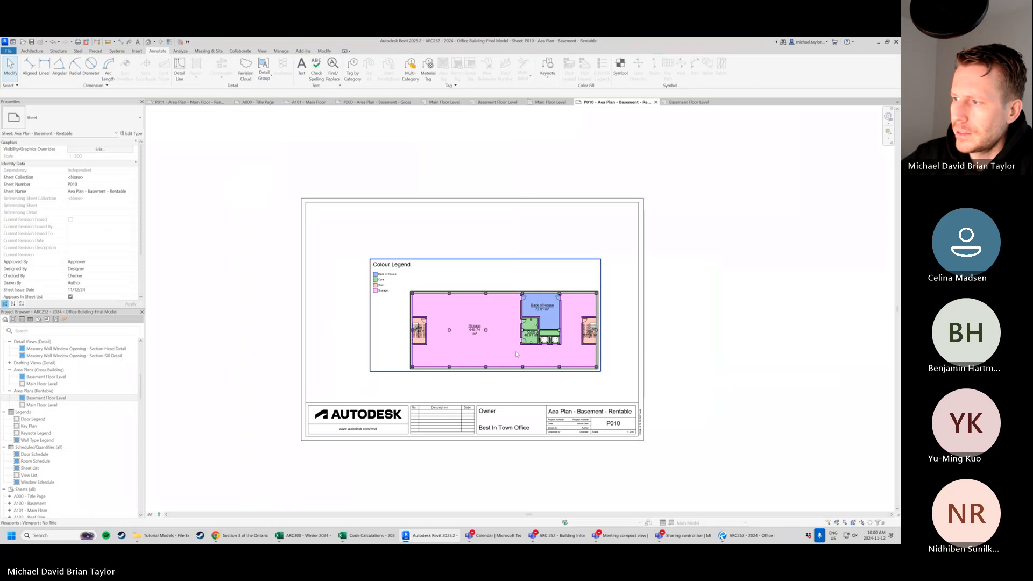
drag(584, 372, 589, 357)
click(625, 328)
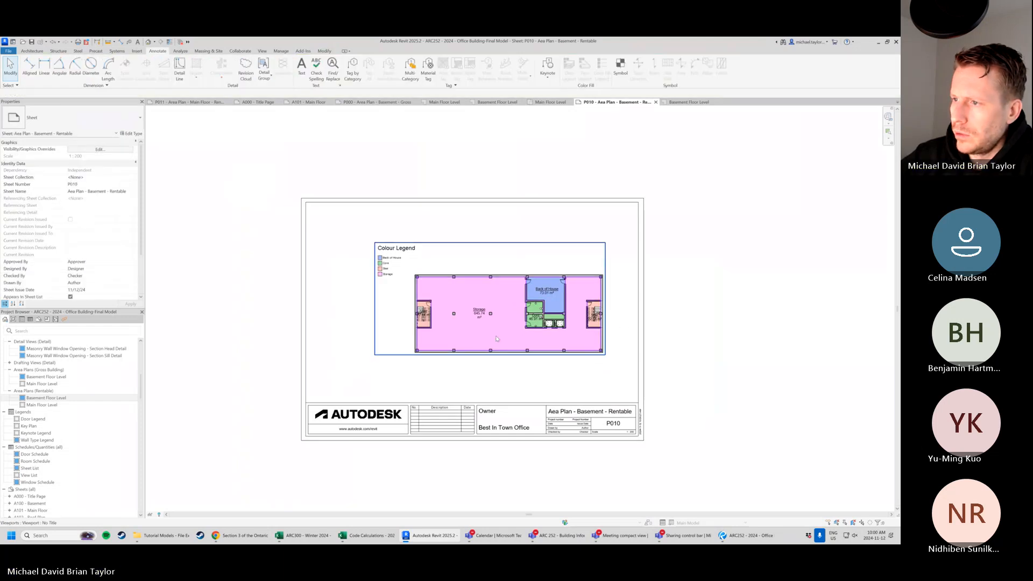
drag(500, 324, 490, 328)
click(695, 316)
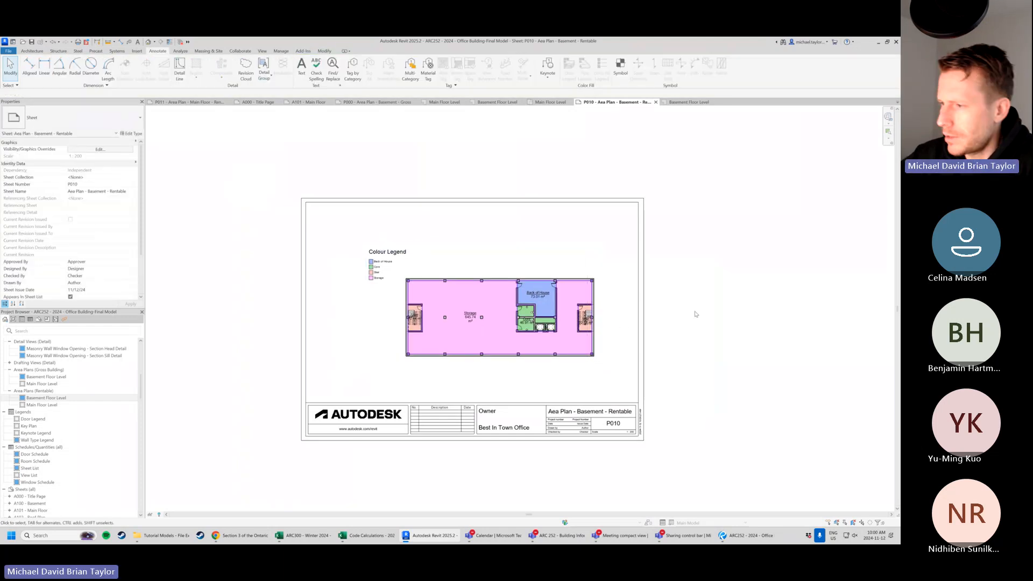
scroll(502, 335, up, 1)
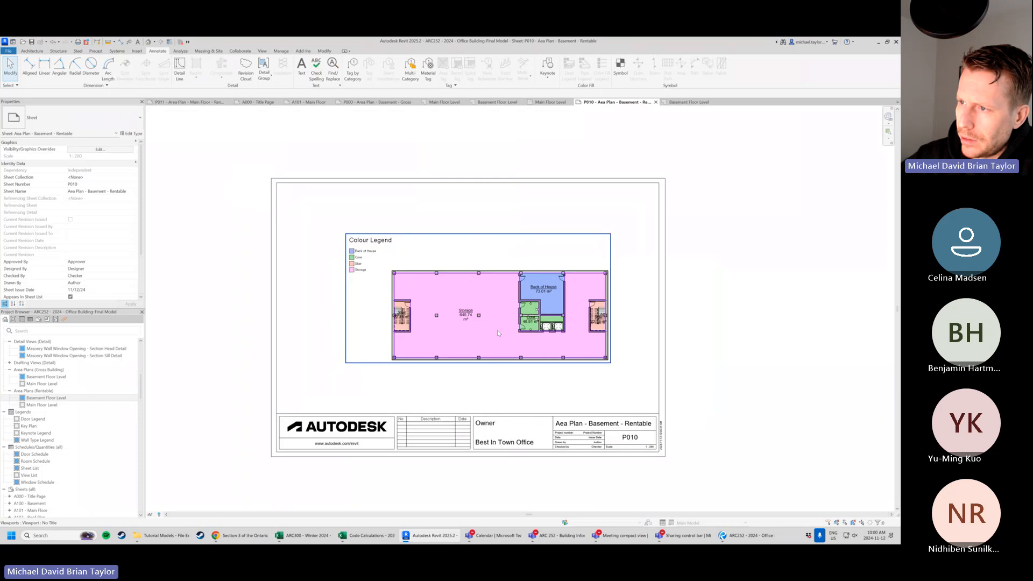
click(499, 334)
click(790, 346)
click(502, 334)
drag(521, 305, 530, 313)
click(702, 319)
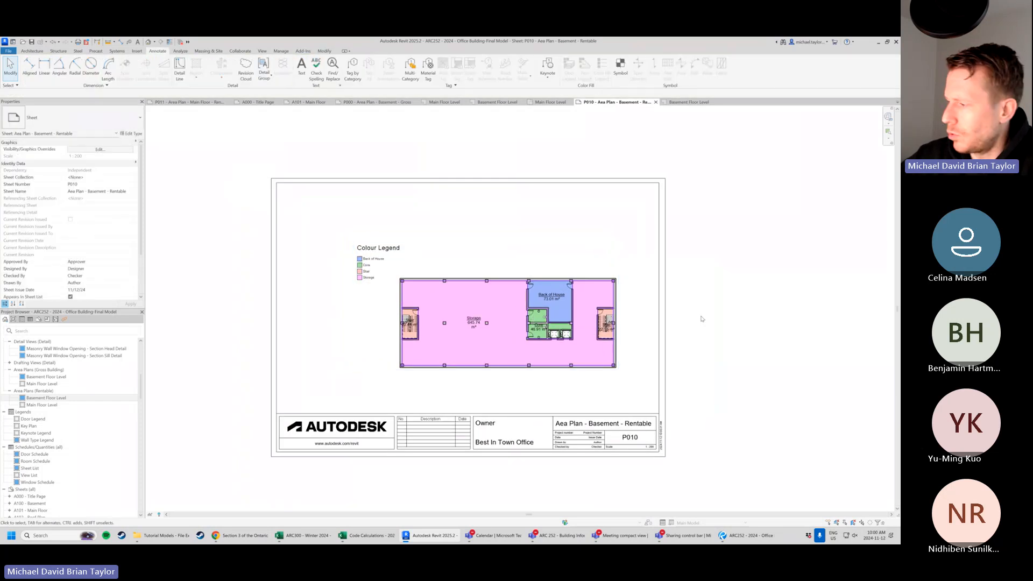
click(515, 321)
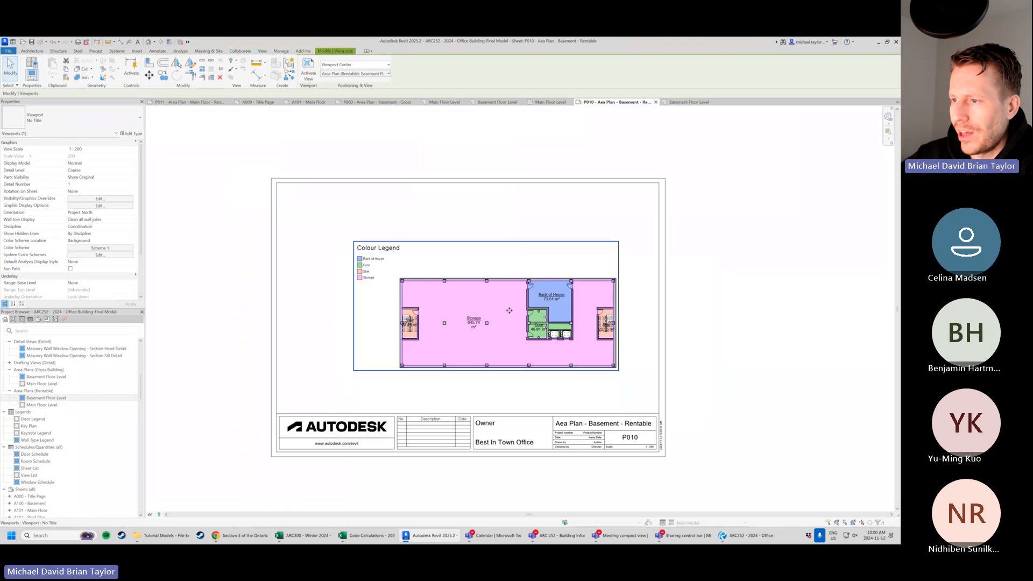
drag(515, 320, 507, 308)
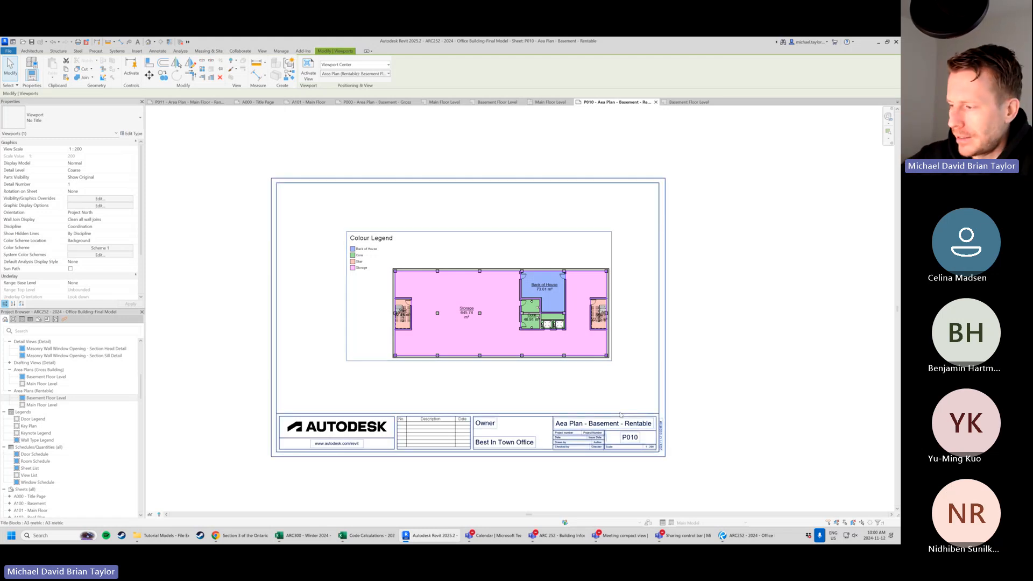
click(706, 399)
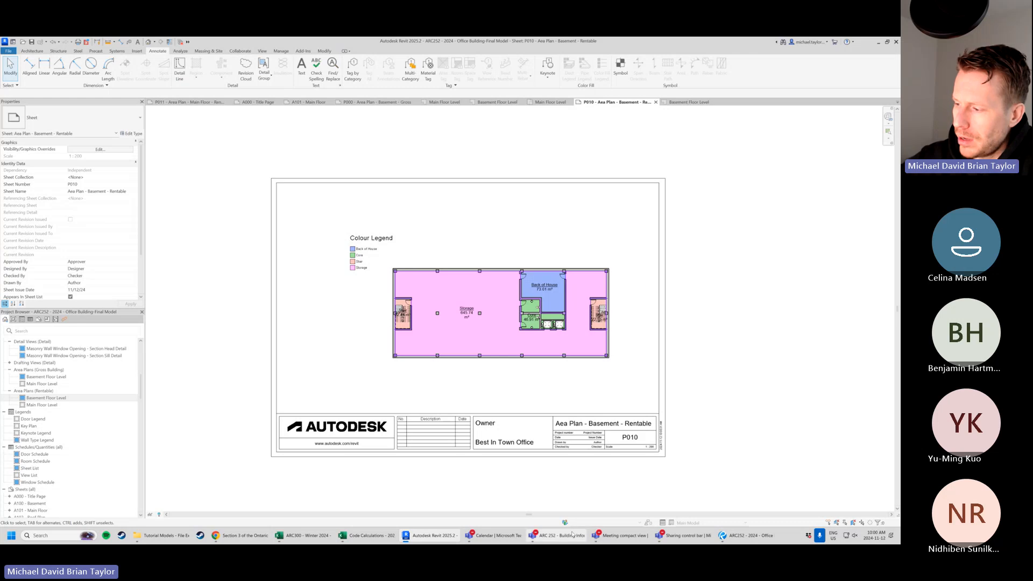
Compare the sheet with reference drawing P010 in Revu, including its basement area schedule, and return to Revit.
click(749, 535)
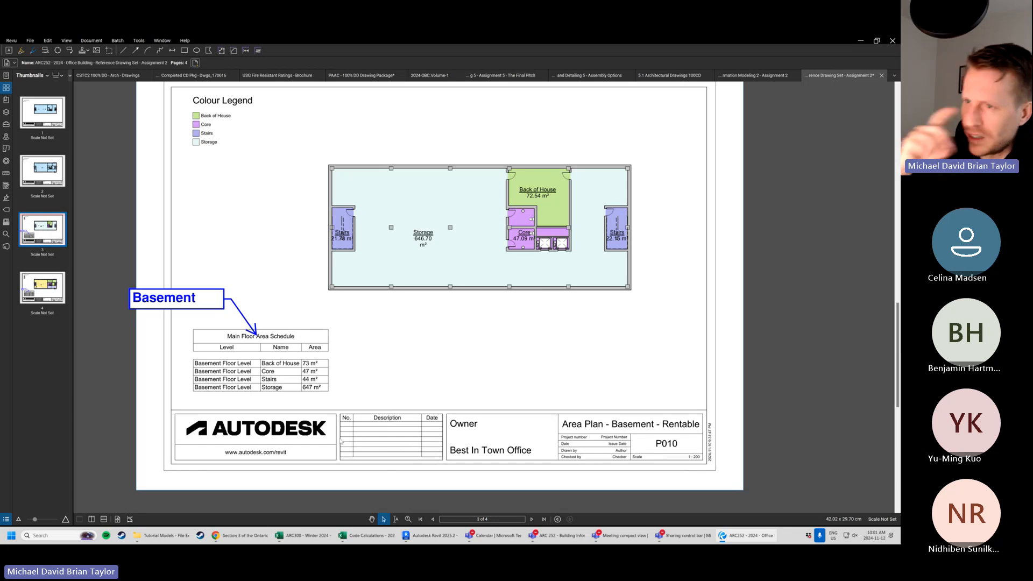
key(alt+Tab)
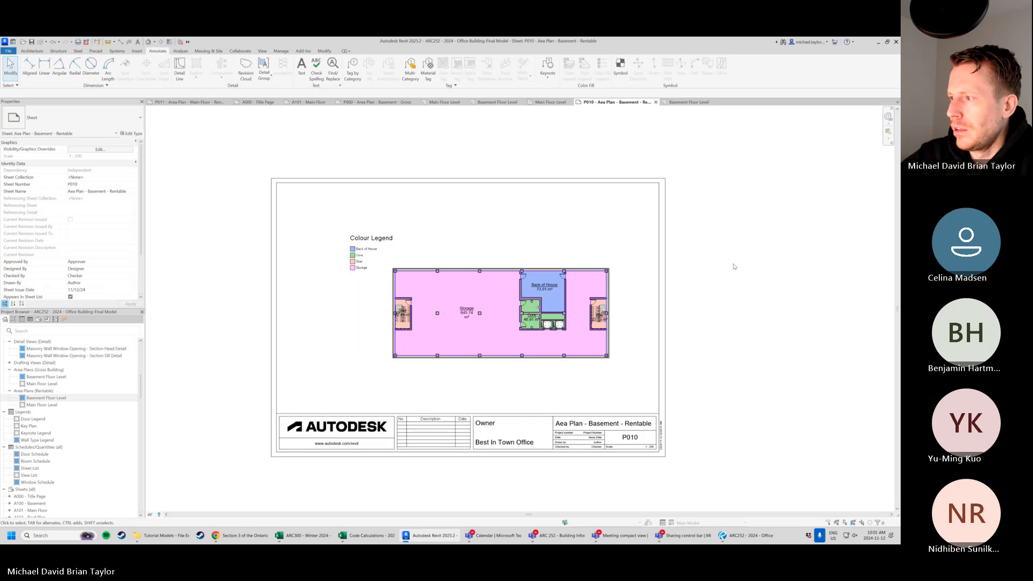